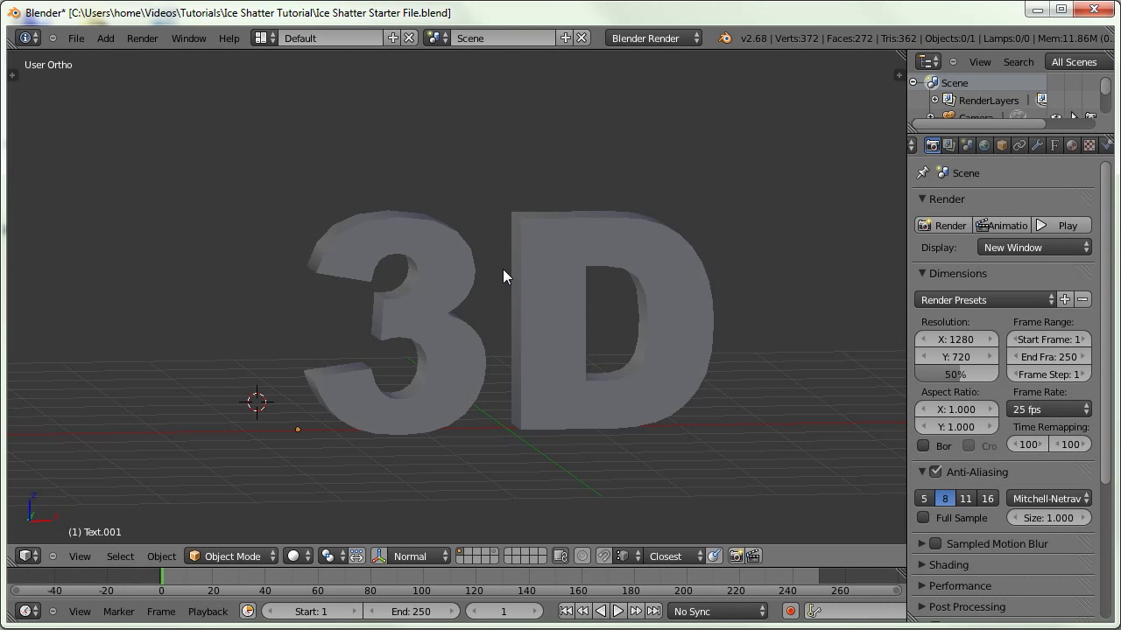
Duplicate the 3D text in place and move the copy to layer 10
{"action": "right_click", "coordinate": [591, 242]}
{"action": "middle_click_drag", "start_coordinate": [607, 250], "coordinate": [658, 230]}
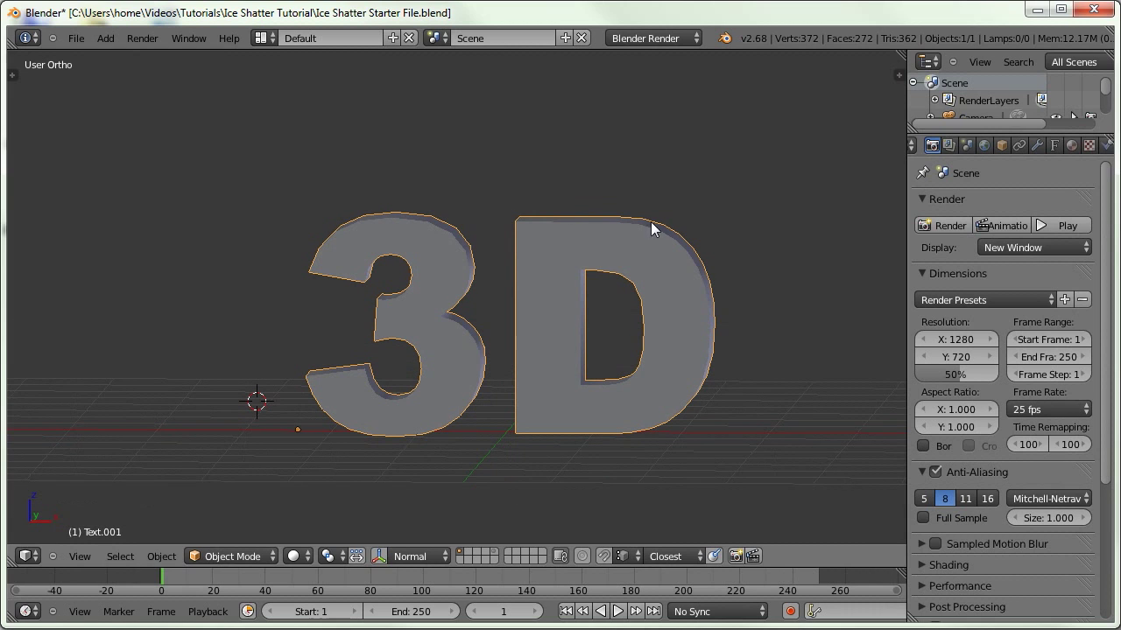
{"action": "middle_click_drag", "start_coordinate": [525, 289], "coordinate": [521, 263]}
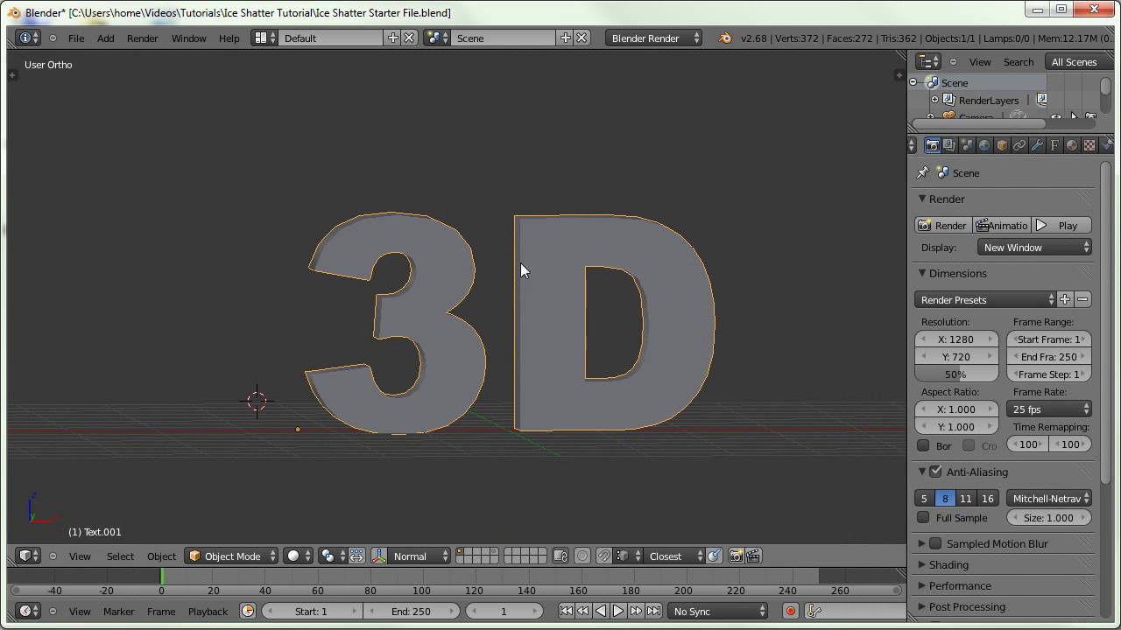
{"action": "key", "text": "shift+d"}
{"action": "right_click", "coordinate": [525, 322]}
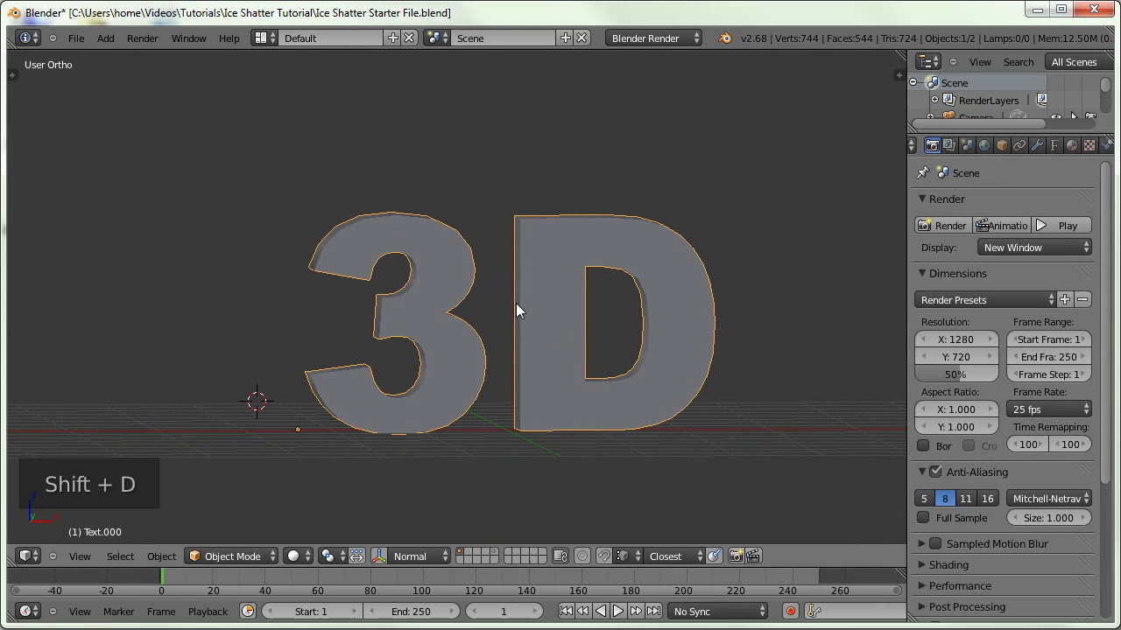
{"action": "key", "text": "m"}
{"action": "key", "text": "0"}
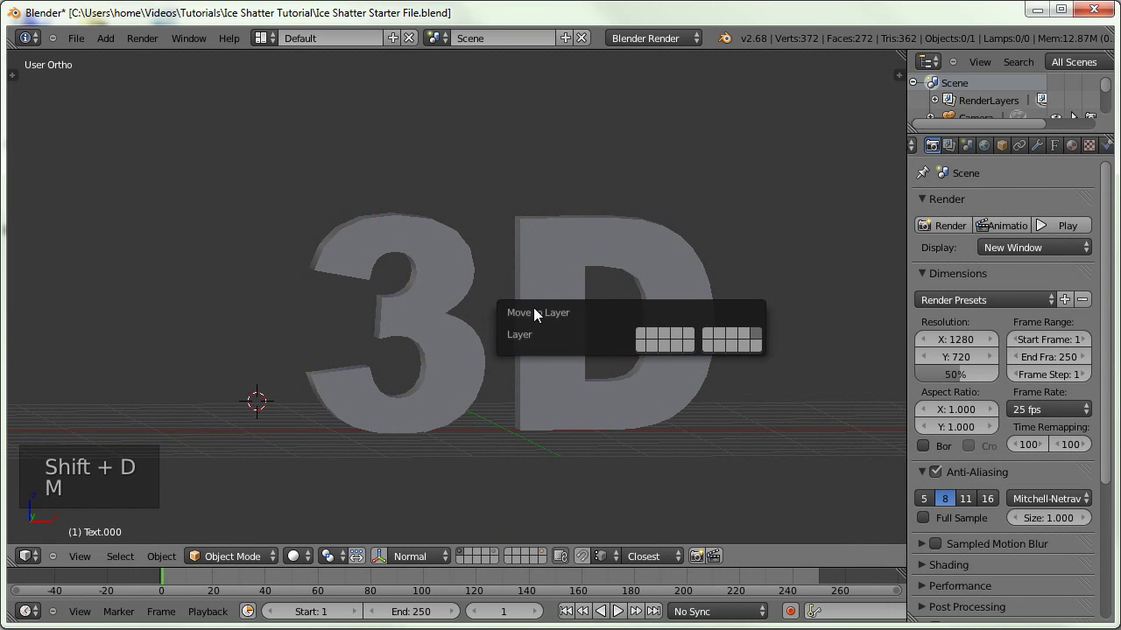
Select the original 3D text and convert it from a text object to a mesh
{"action": "right_click", "coordinate": [549, 267]}
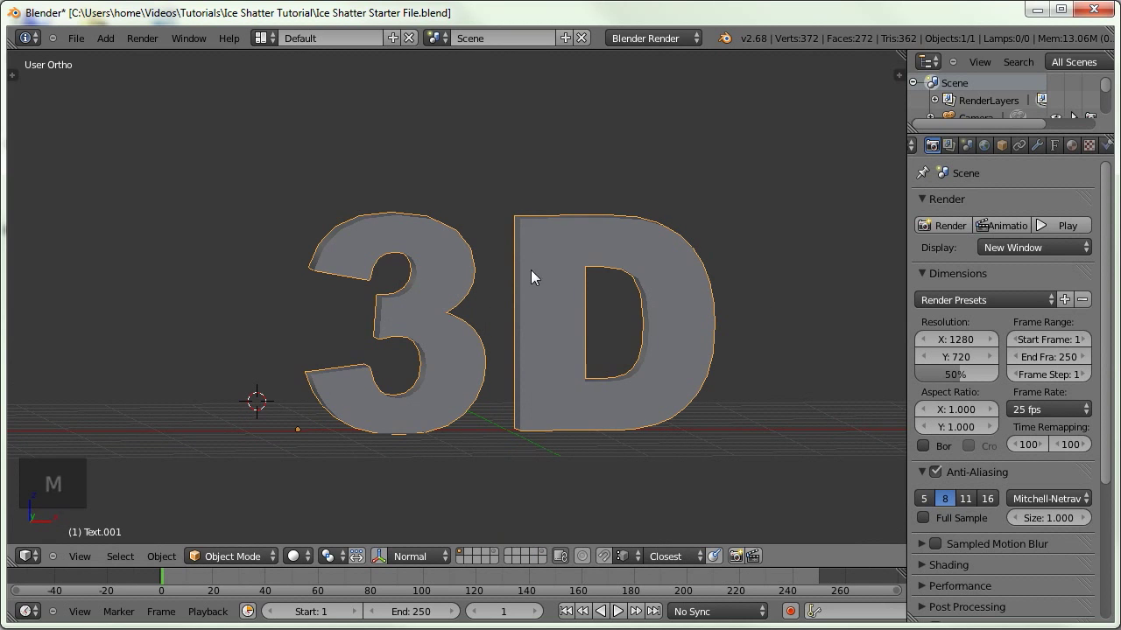
{"action": "left_click", "coordinate": [1037, 145]}
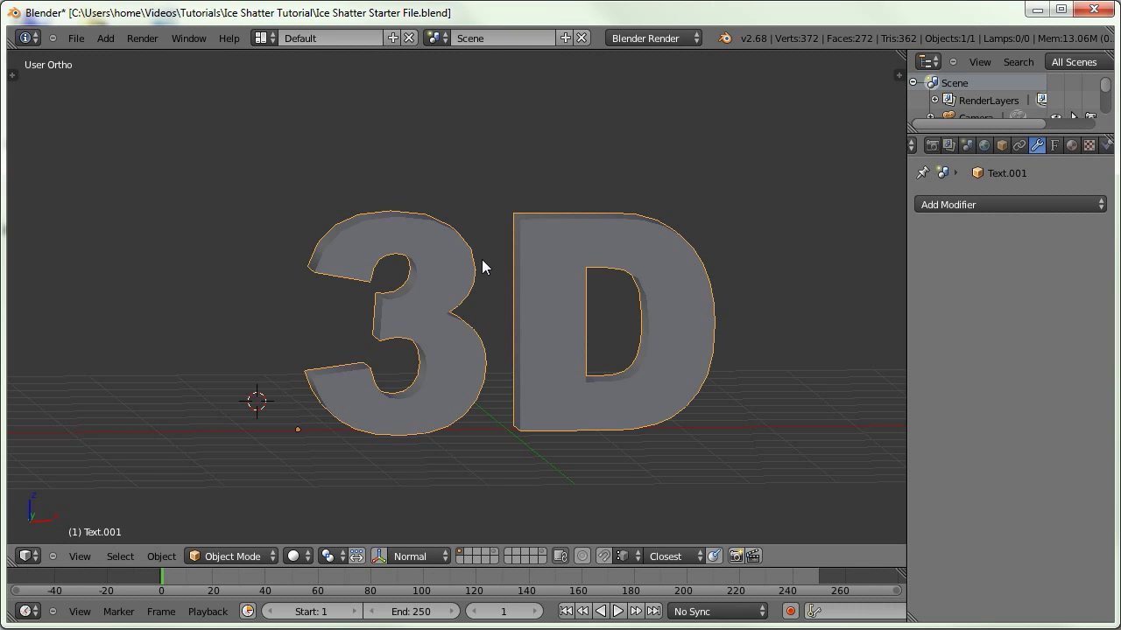
{"action": "left_click", "coordinate": [1054, 145]}
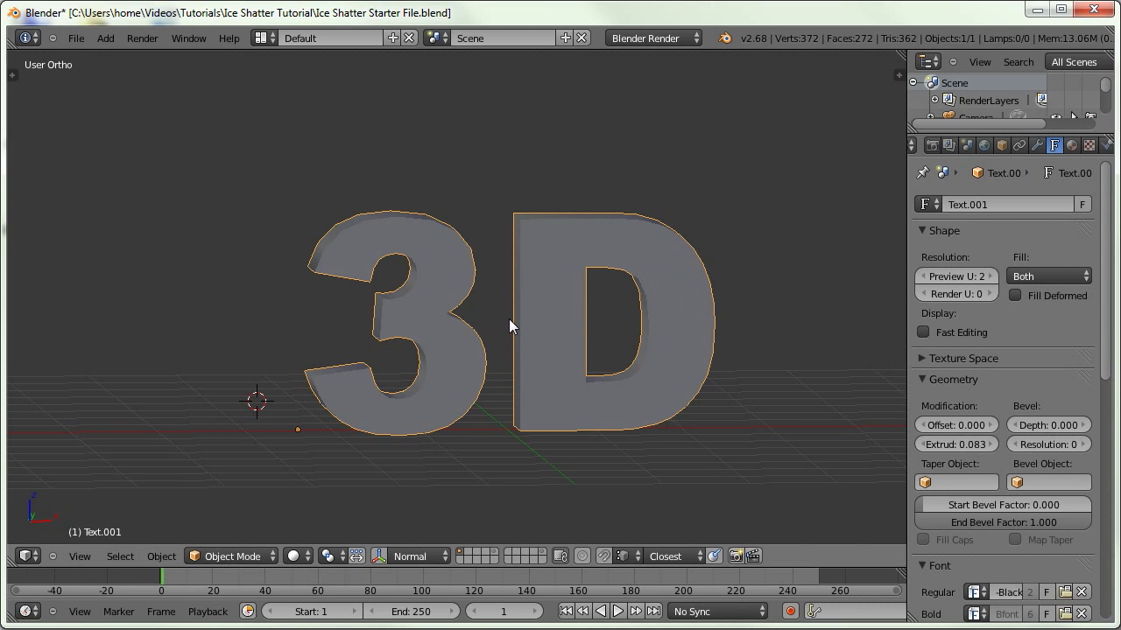
{"action": "key", "text": "alt+c"}
{"action": "left_click", "coordinate": [484, 339]}
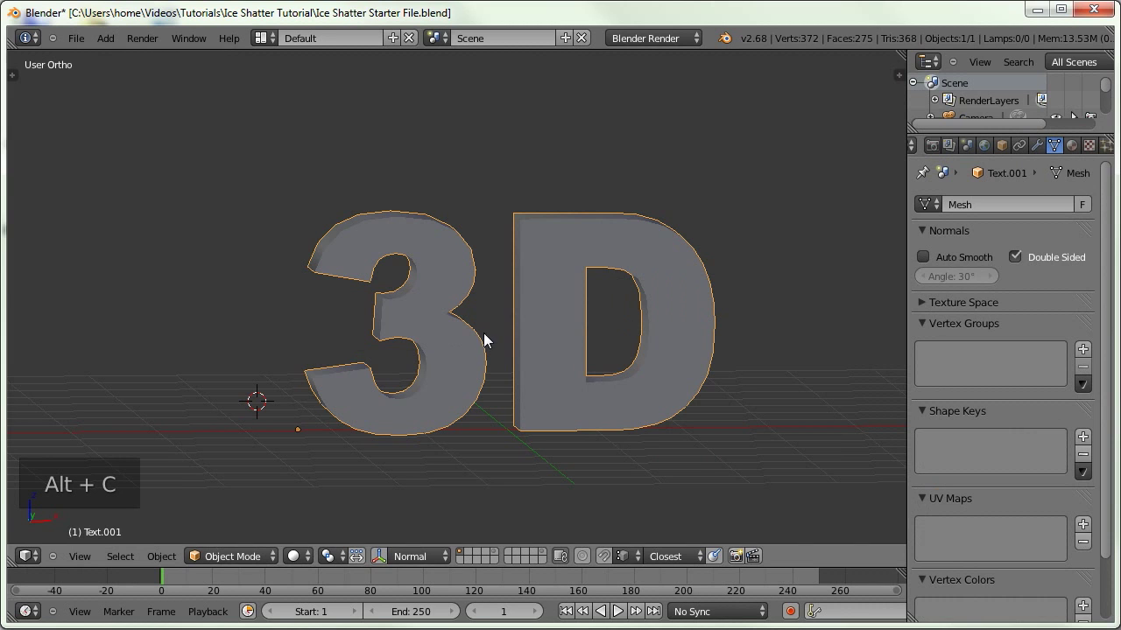
Remesh the text in Sharp mode with octree depth 5 and Remove Disconnected Pieces off, then apply the modifier
{"action": "left_click", "coordinate": [1037, 145]}
{"action": "left_click", "coordinate": [954, 204]}
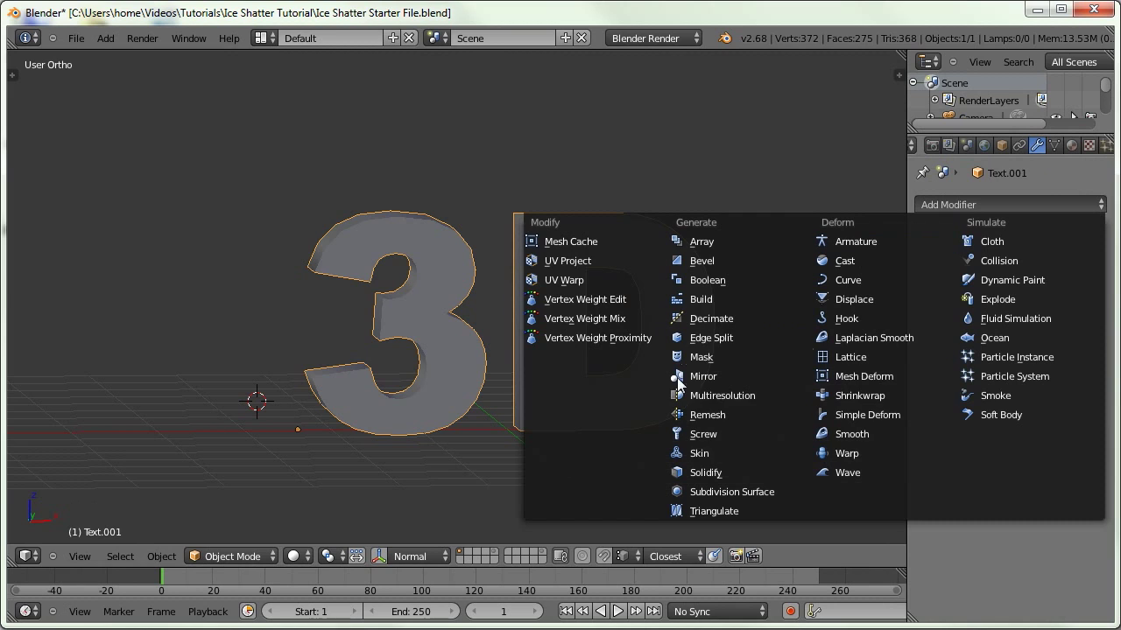
{"action": "left_click", "coordinate": [708, 415]}
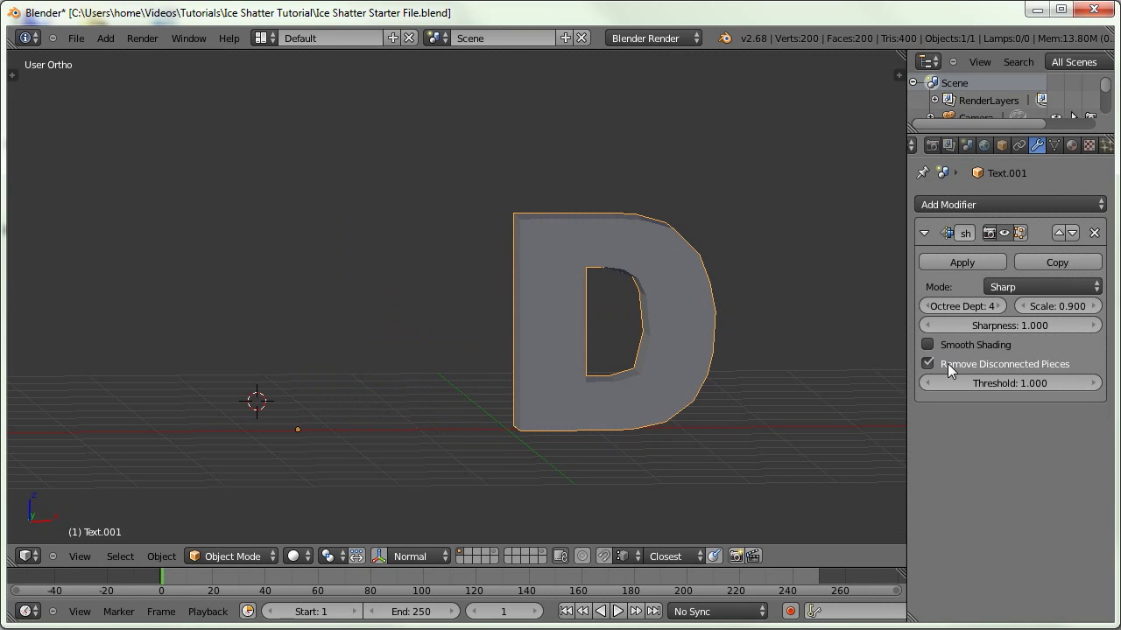
{"action": "left_click", "coordinate": [928, 363]}
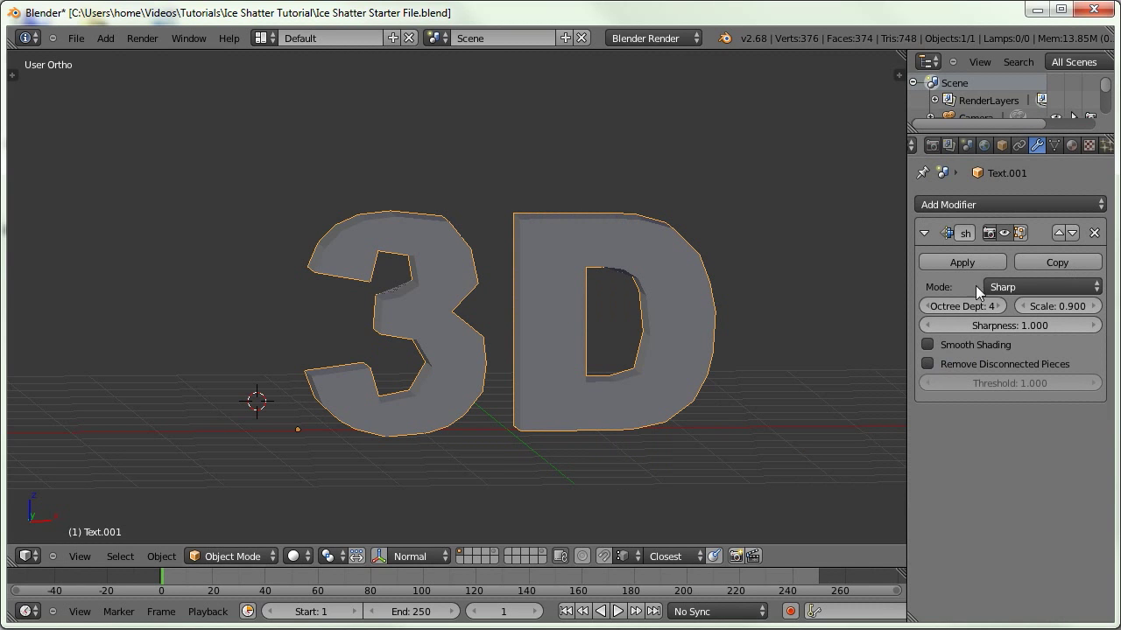
{"action": "left_click", "coordinate": [998, 306]}
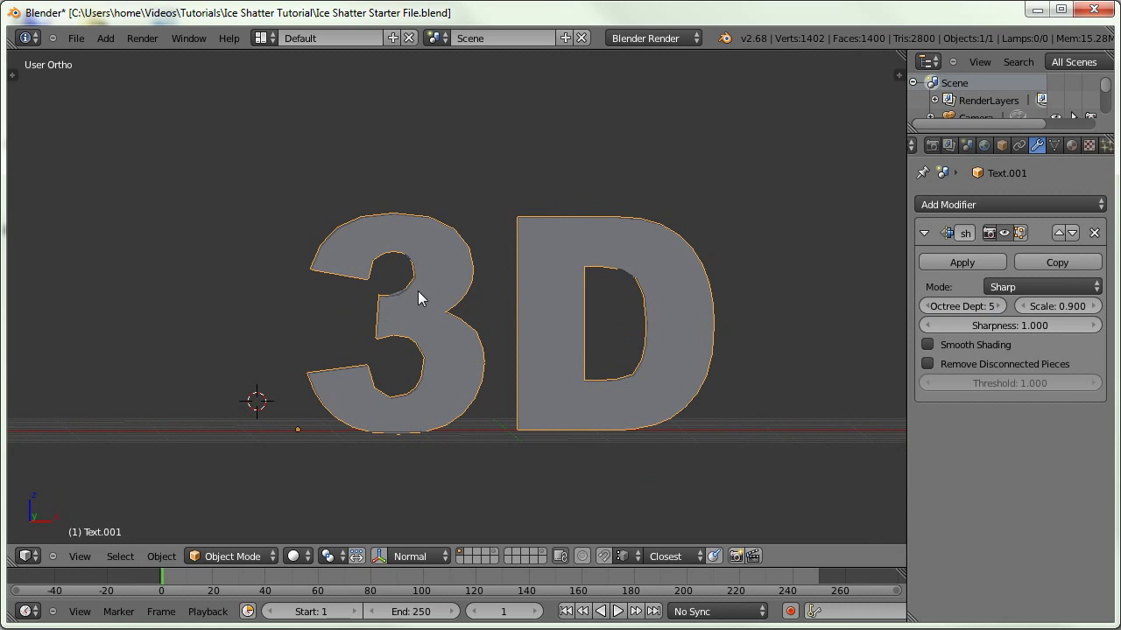
{"action": "left_click", "coordinate": [943, 262]}
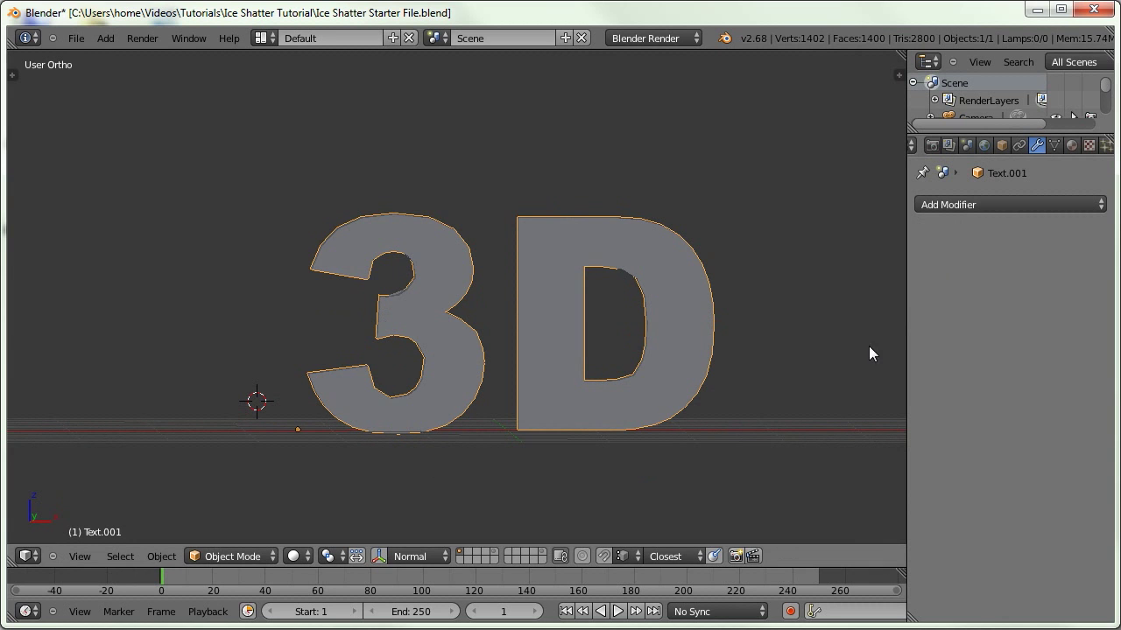
In Edit Mode, knife-cut an edge from the grid vertex to the unconnected vertex on the 3's upper inner curve, front face
{"action": "key", "text": "Tab"}
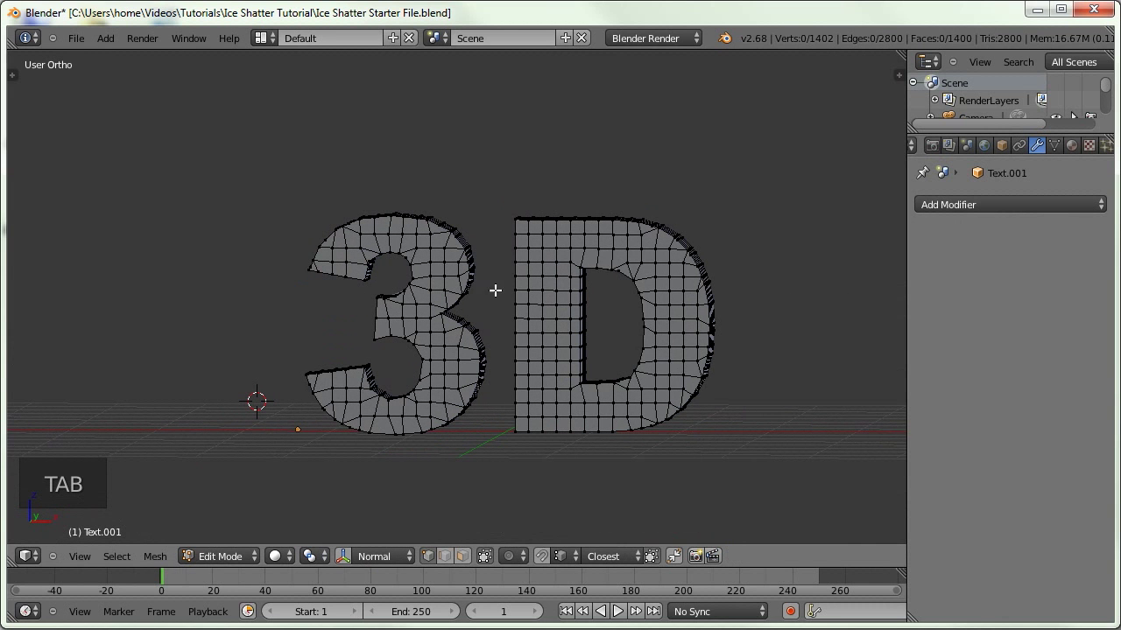
{"action": "scroll", "coordinate": [395, 257], "scroll_direction": "up", "scroll_amount": 5}
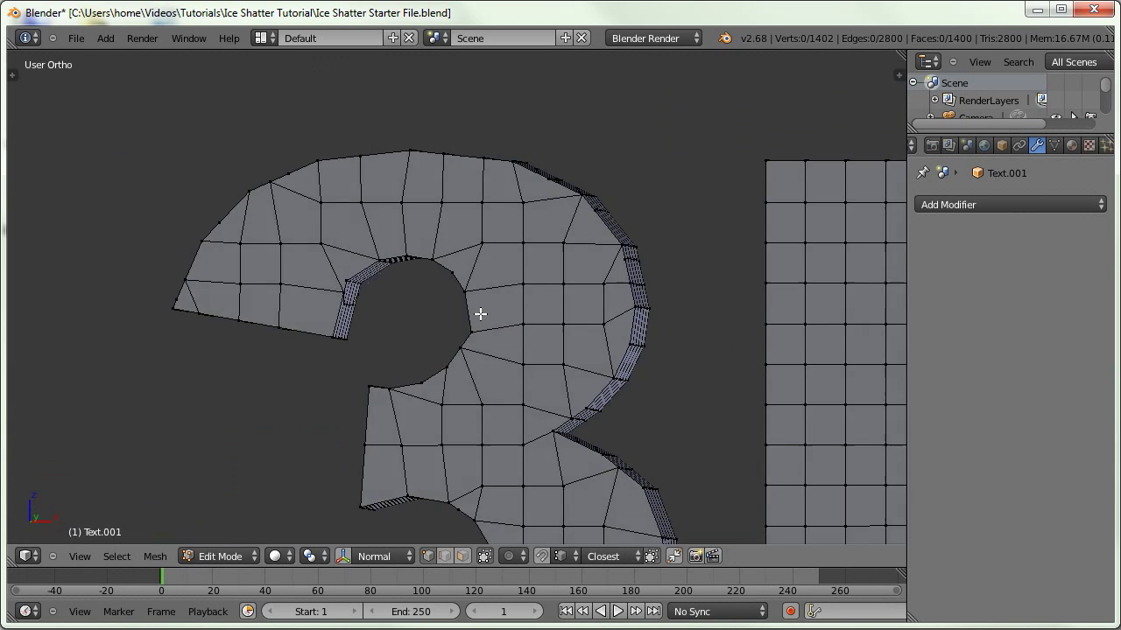
{"action": "middle_click_drag", "start_coordinate": [480, 313], "coordinate": [470, 268]}
{"action": "scroll", "coordinate": [461, 330], "scroll_direction": "up", "scroll_amount": 4}
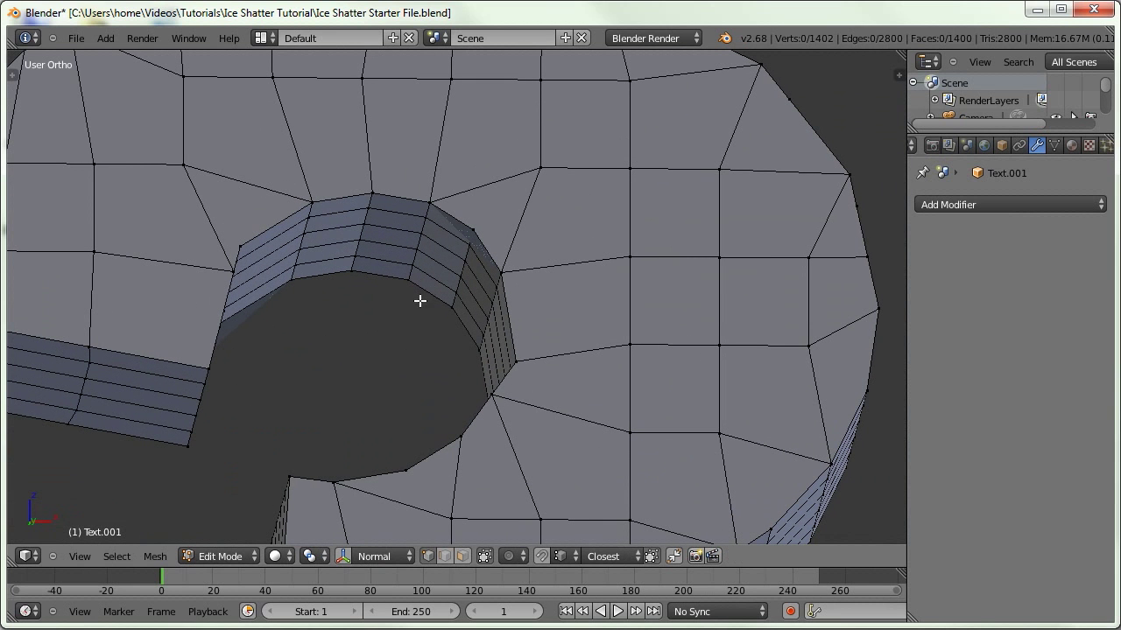
{"action": "key", "text": "Tab"}
{"action": "middle_click_drag", "start_coordinate": [459, 271], "coordinate": [443, 217]}
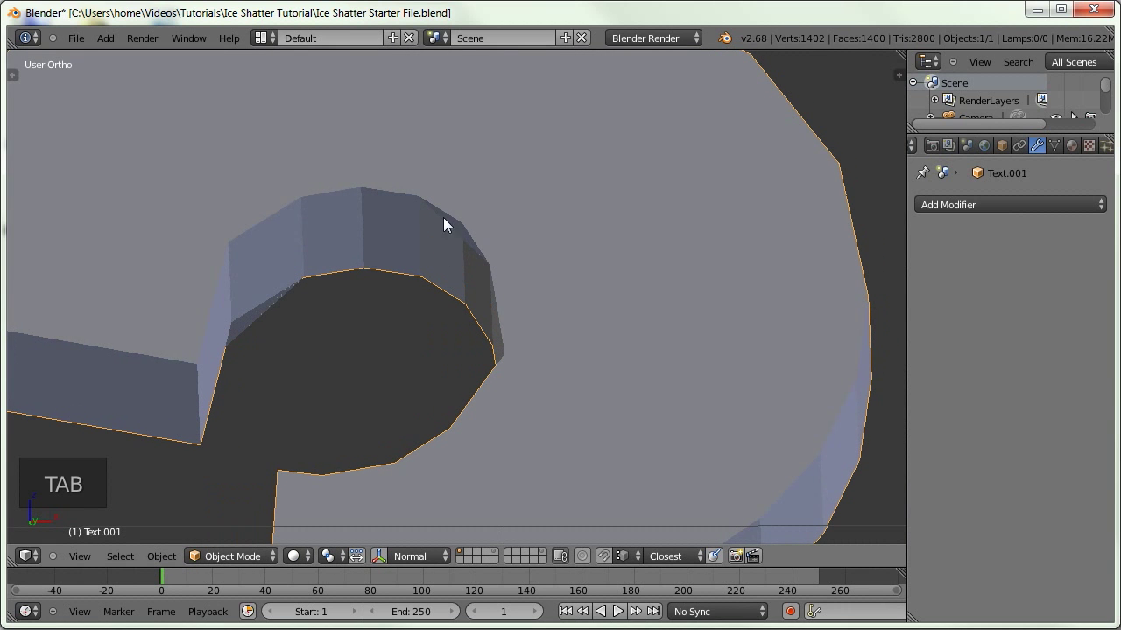
{"action": "middle_click_drag", "start_coordinate": [259, 333], "coordinate": [460, 260]}
{"action": "key", "text": "Tab"}
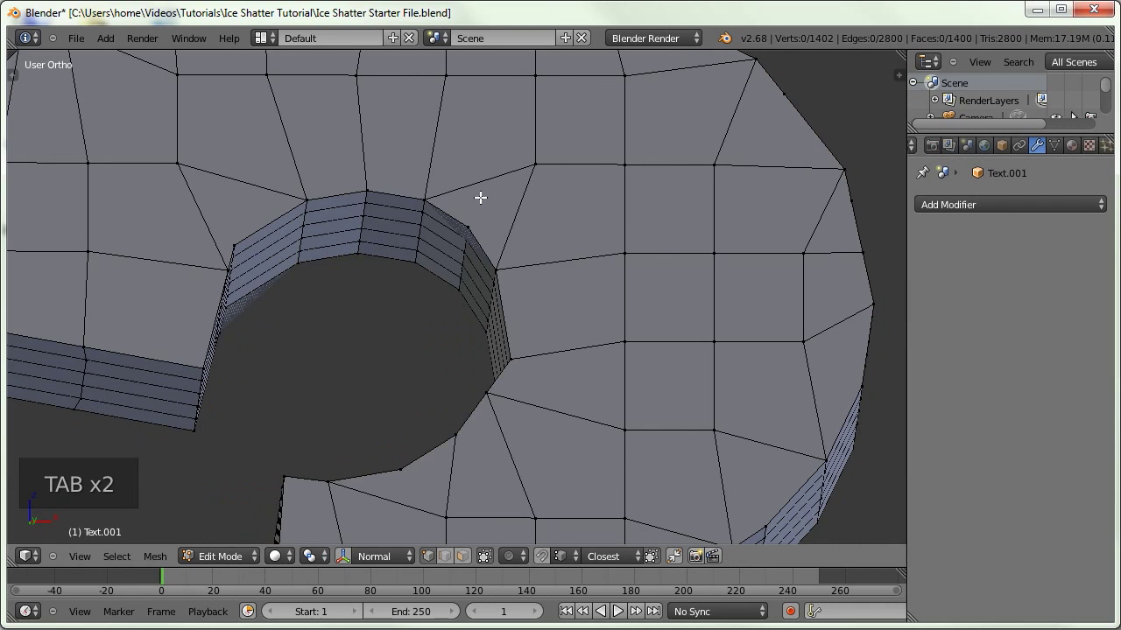
{"action": "key", "text": "k"}
{"action": "left_click", "coordinate": [535, 163]}
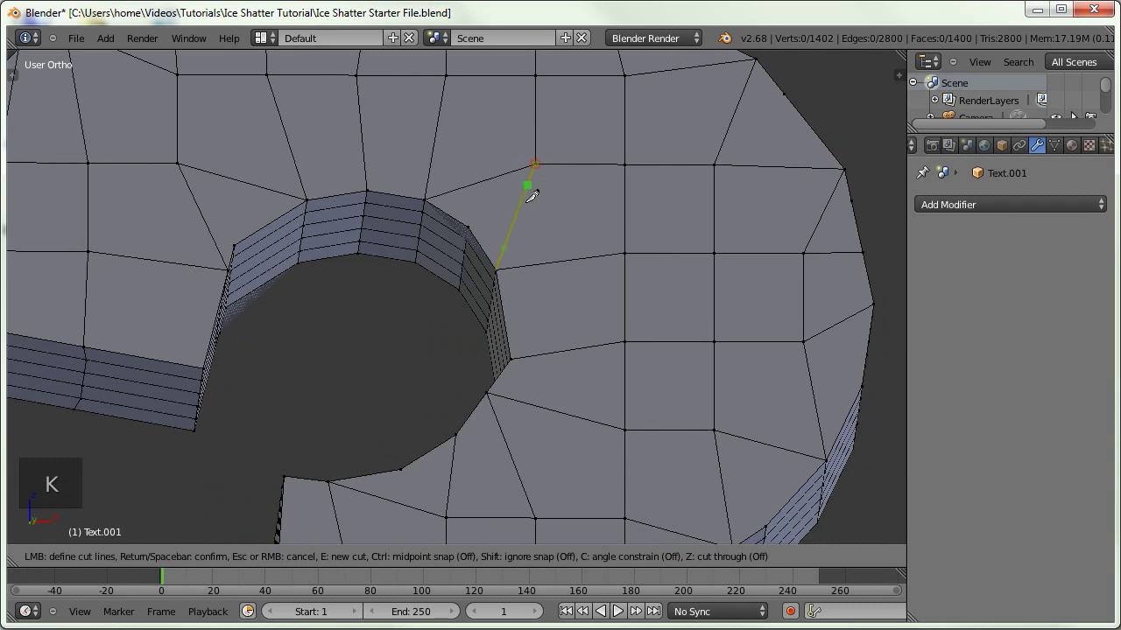
{"action": "left_click", "coordinate": [468, 225]}
{"action": "key", "text": "Return"}
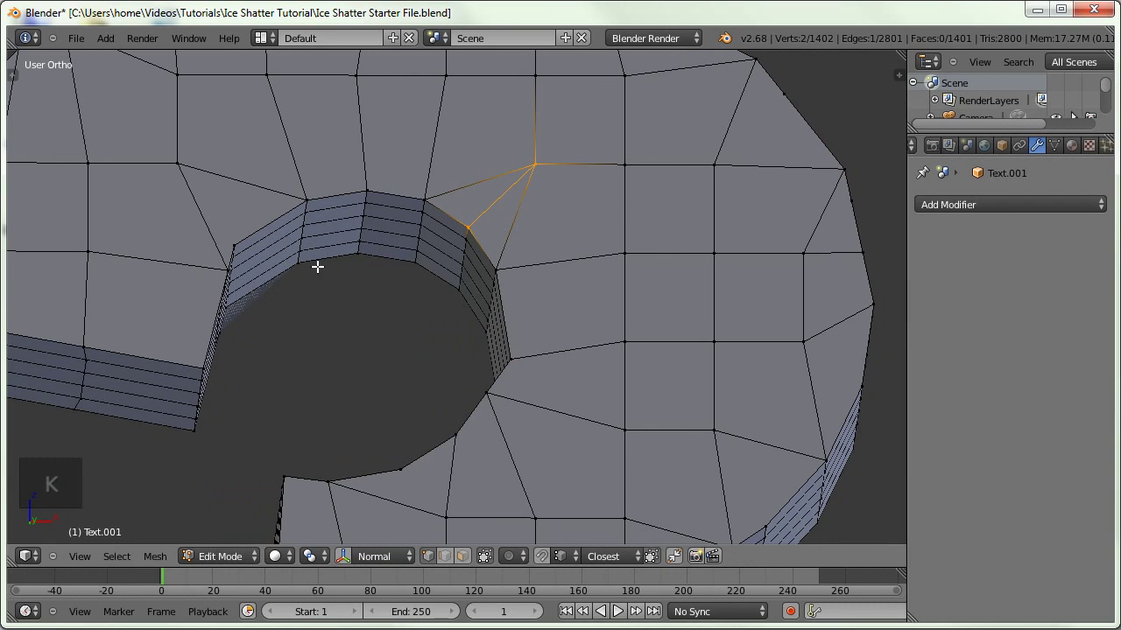
On the back face of the 3, knife-cut an edge joining the stray vertex atop the upper inner curve to its nearest grid vertex
{"action": "middle_click_drag", "start_coordinate": [245, 285], "coordinate": [580, 258]}
{"action": "key", "text": "k"}
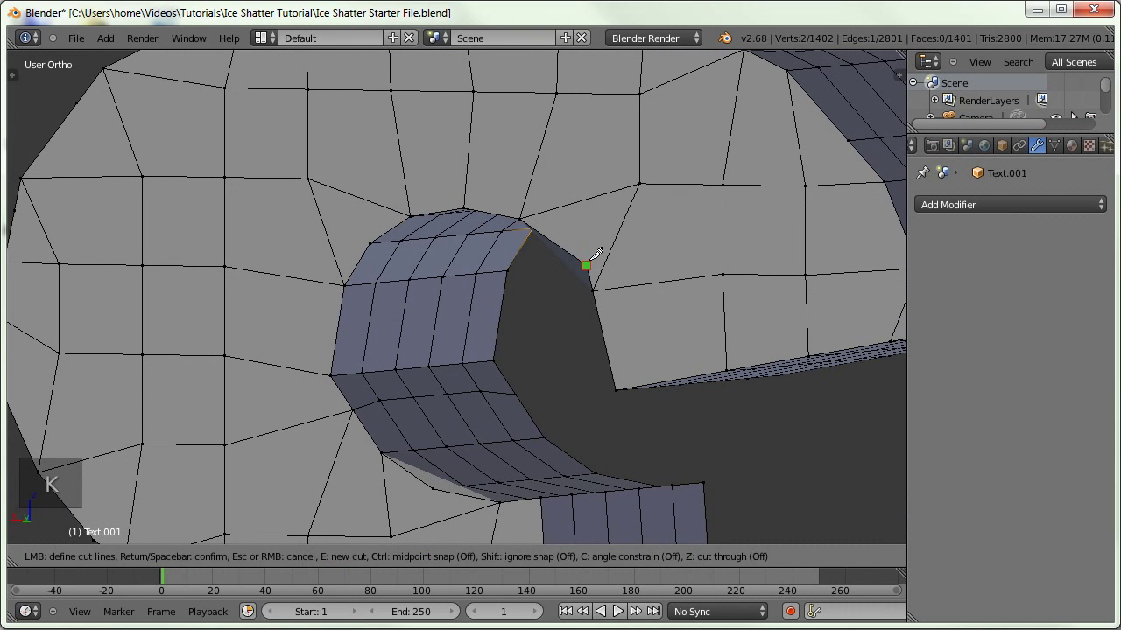
{"action": "left_click", "coordinate": [586, 264]}
{"action": "left_click", "coordinate": [641, 181]}
{"action": "key", "text": "Return"}
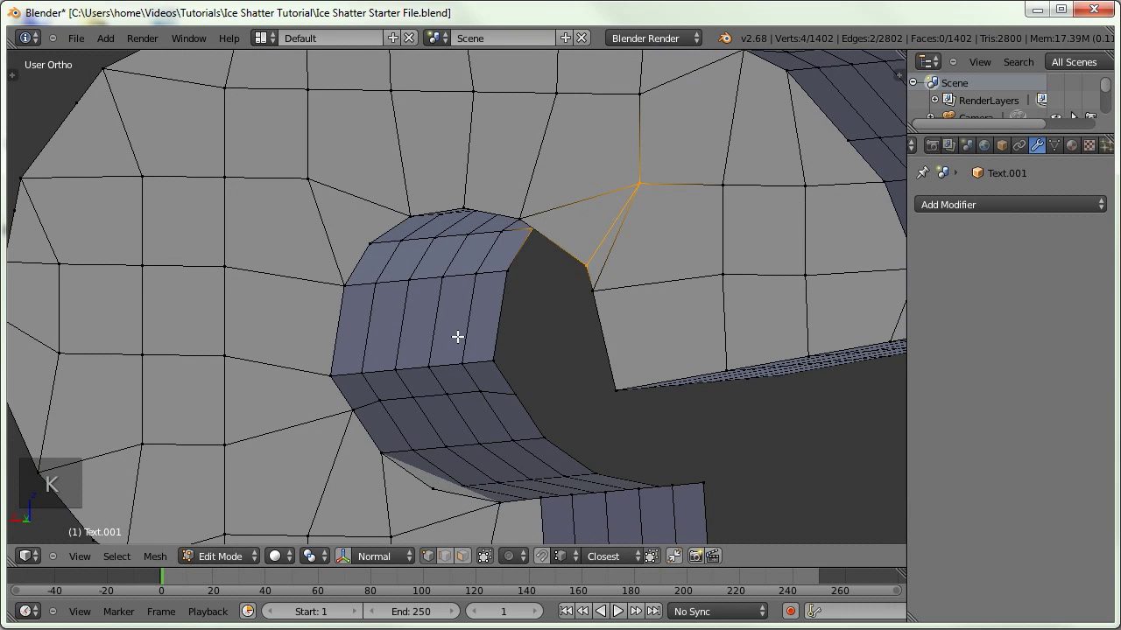
Knife-cut another edge on the back face, joining the stray vertex at the lower end of the 3's upper inner curve to the grid
{"action": "middle_click_drag", "start_coordinate": [458, 333], "coordinate": [452, 348]}
{"action": "key", "text": "k"}
{"action": "left_click", "coordinate": [456, 452]}
{"action": "left_click", "coordinate": [411, 502]}
{"action": "key", "text": "Return"}
Knife-cut an edge on the front face of the D from the grid vertex to the stray vertex on the hole's upper curve
{"action": "scroll", "coordinate": [444, 426], "scroll_direction": "down", "scroll_amount": 4}
{"action": "middle_click_drag", "start_coordinate": [444, 421], "coordinate": [530, 170]}
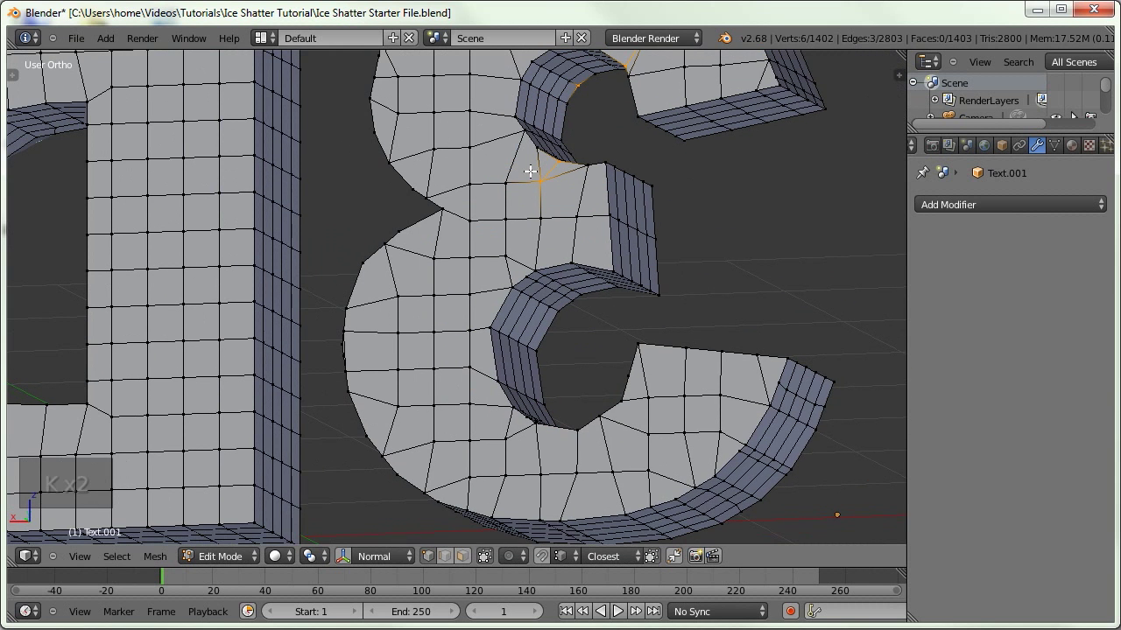
{"action": "key", "text": "Tab"}
{"action": "middle_click_drag", "start_coordinate": [377, 310], "coordinate": [194, 281]}
{"action": "key", "text": "Tab"}
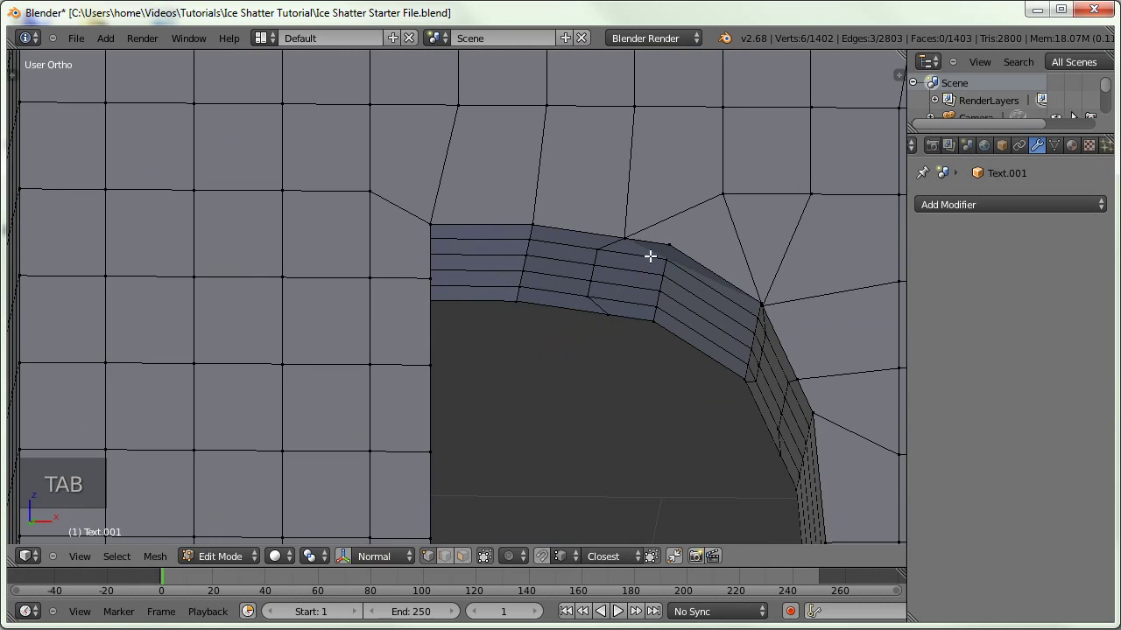
{"action": "key", "text": "k"}
{"action": "left_click", "coordinate": [722, 193]}
{"action": "left_click", "coordinate": [655, 243]}
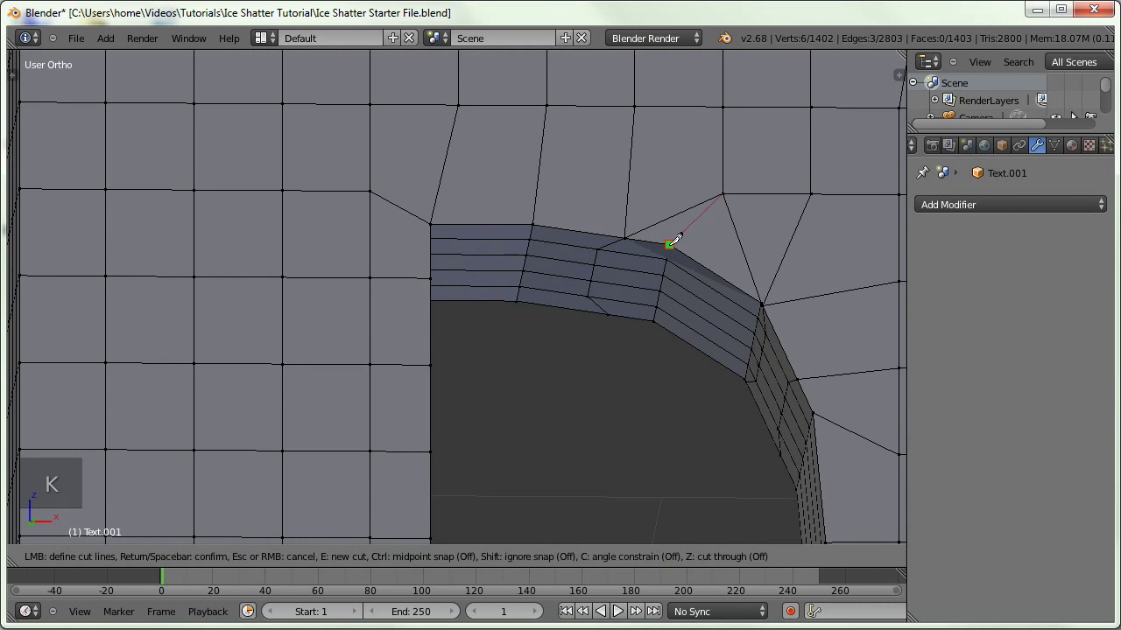
{"action": "key", "text": "Return"}
Return to Object Mode and deselect the repaired text
{"action": "scroll", "coordinate": [475, 343], "scroll_direction": "down", "scroll_amount": 5}
{"action": "scroll", "coordinate": [474, 355], "scroll_direction": "down", "scroll_amount": 3}
{"action": "middle_click_drag", "start_coordinate": [515, 268], "coordinate": [363, 343]}
{"action": "key", "text": "Tab"}
{"action": "scroll", "coordinate": [363, 343], "scroll_direction": "down", "scroll_amount": 2}
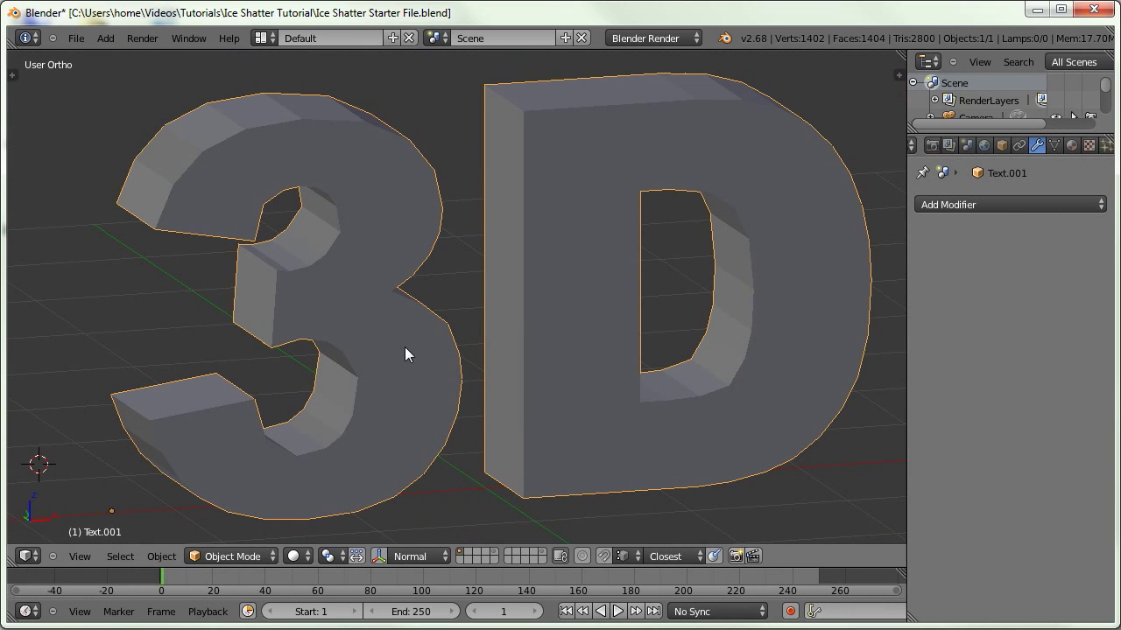
{"action": "scroll", "coordinate": [376, 381], "scroll_direction": "down", "scroll_amount": 3}
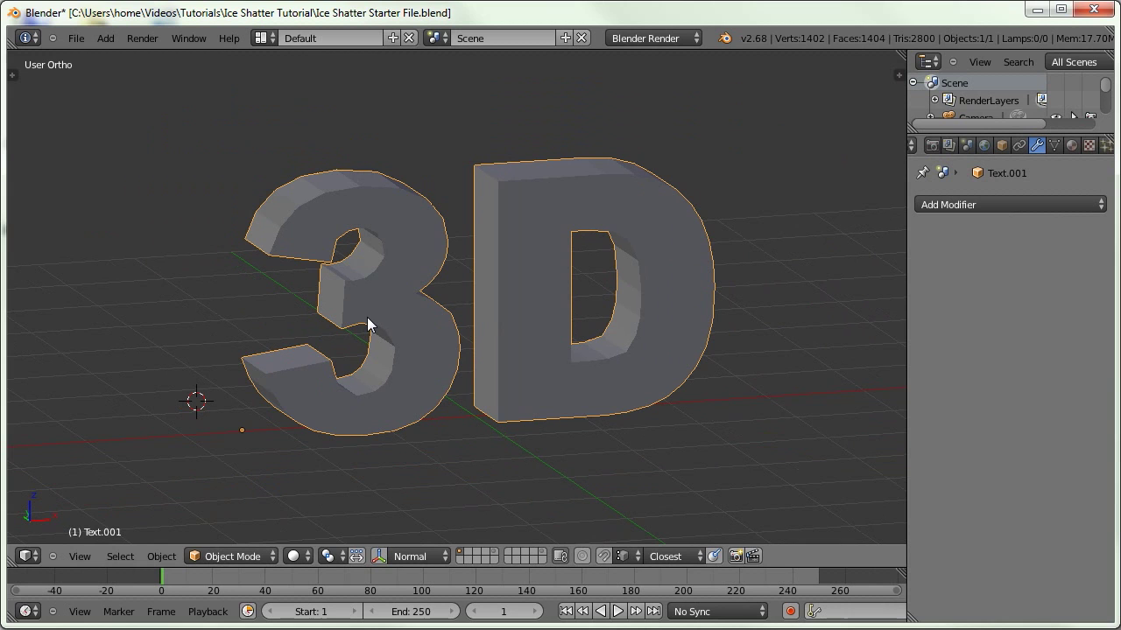
{"action": "scroll", "coordinate": [420, 368], "scroll_direction": "down", "scroll_amount": 2}
{"action": "middle_click_drag", "start_coordinate": [419, 354], "coordinate": [625, 263], "text": "shift"}
{"action": "key", "text": "a"}
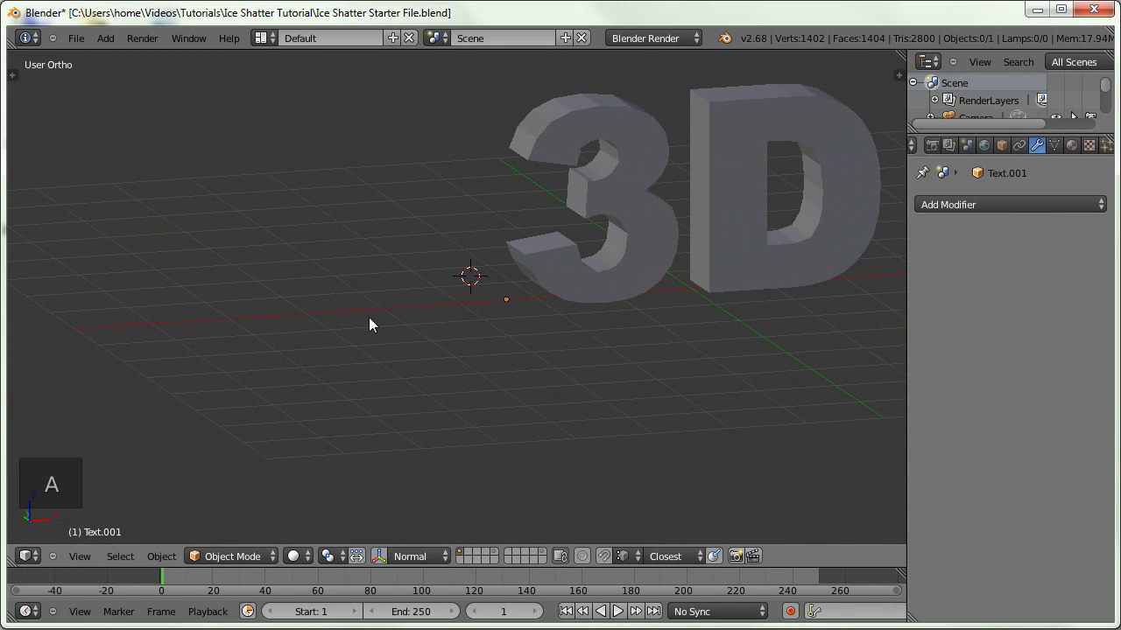
Search the add-ons in User Preferences for "cell" and make sure the Cell Fracture add-on is enabled
{"action": "left_click", "coordinate": [76, 38]}
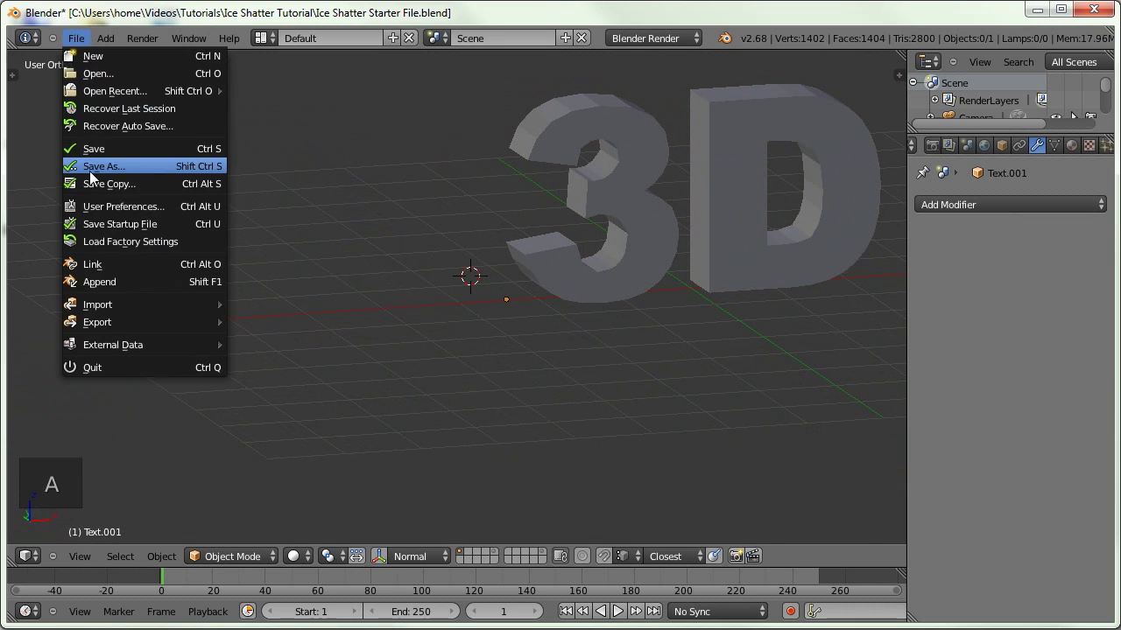
{"action": "left_click", "coordinate": [106, 206]}
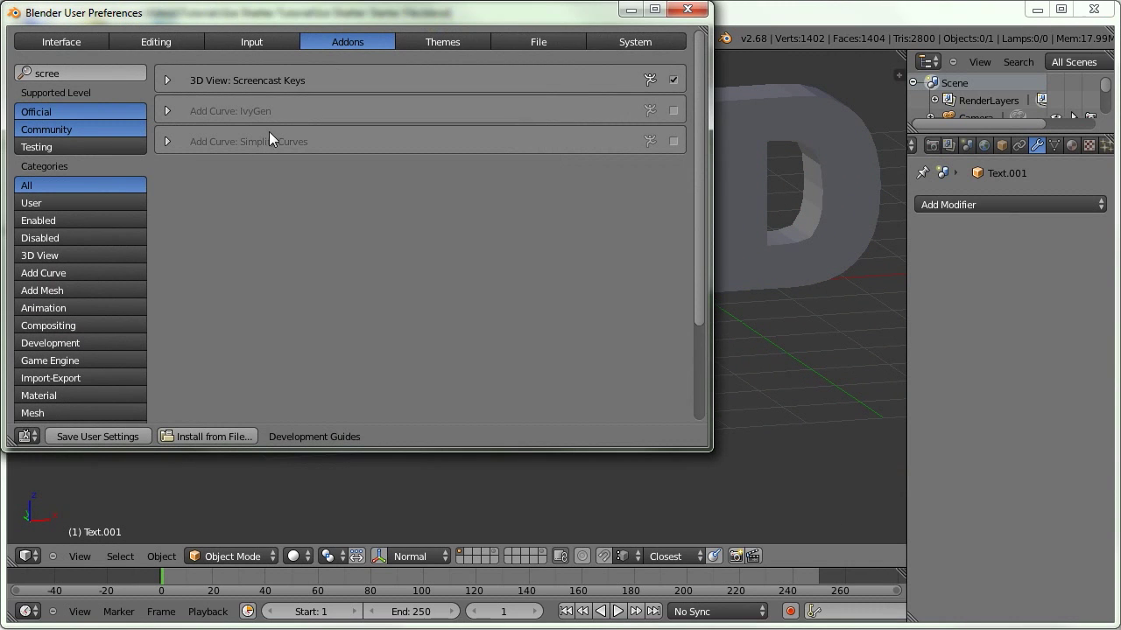
{"action": "left_click", "coordinate": [72, 72]}
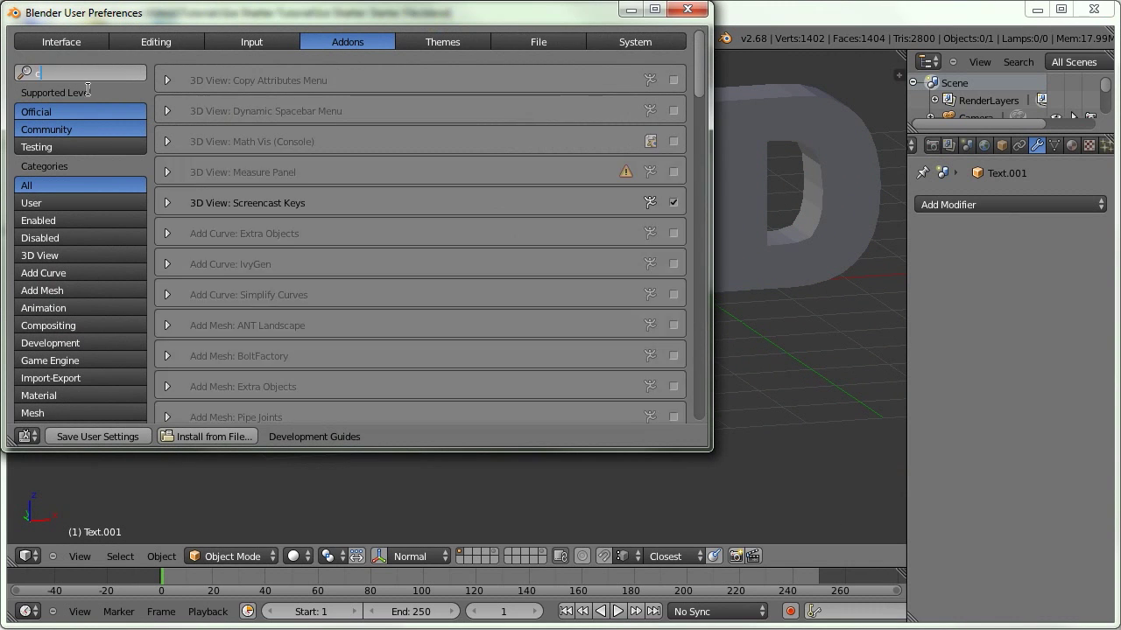
{"action": "type", "text": "cell"}
{"action": "left_click", "coordinate": [674, 81]}
{"action": "left_click", "coordinate": [675, 82]}
{"action": "left_click", "coordinate": [688, 12]}
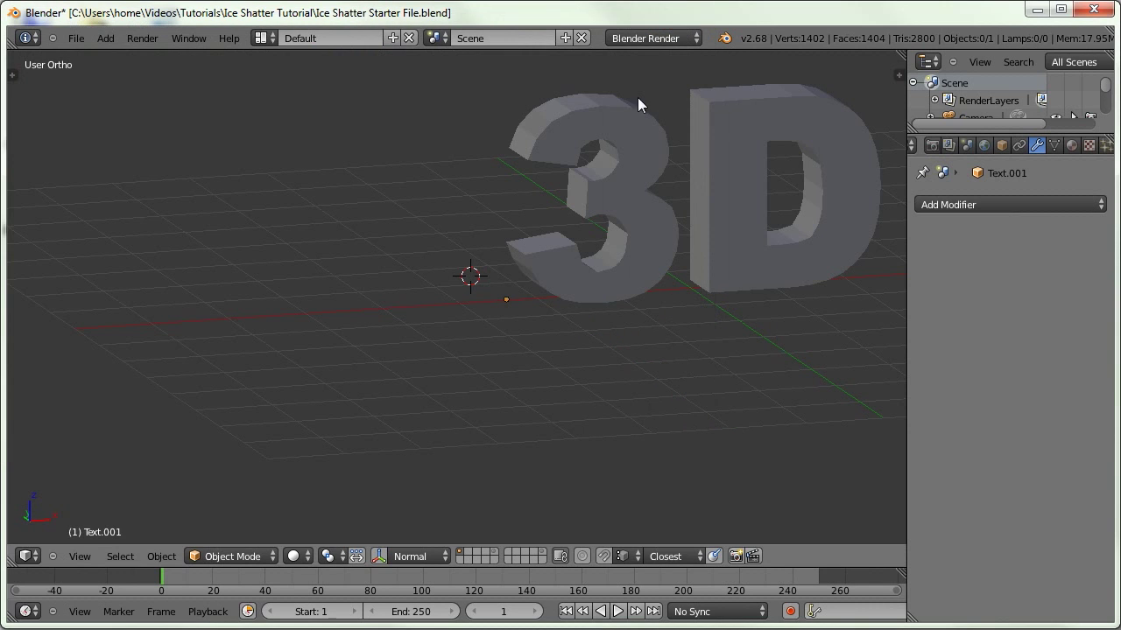
Start Cell Fracture on the 3D text, using only Own Verts as the point source and recursion 1 with Random selection
{"action": "key", "text": "t"}
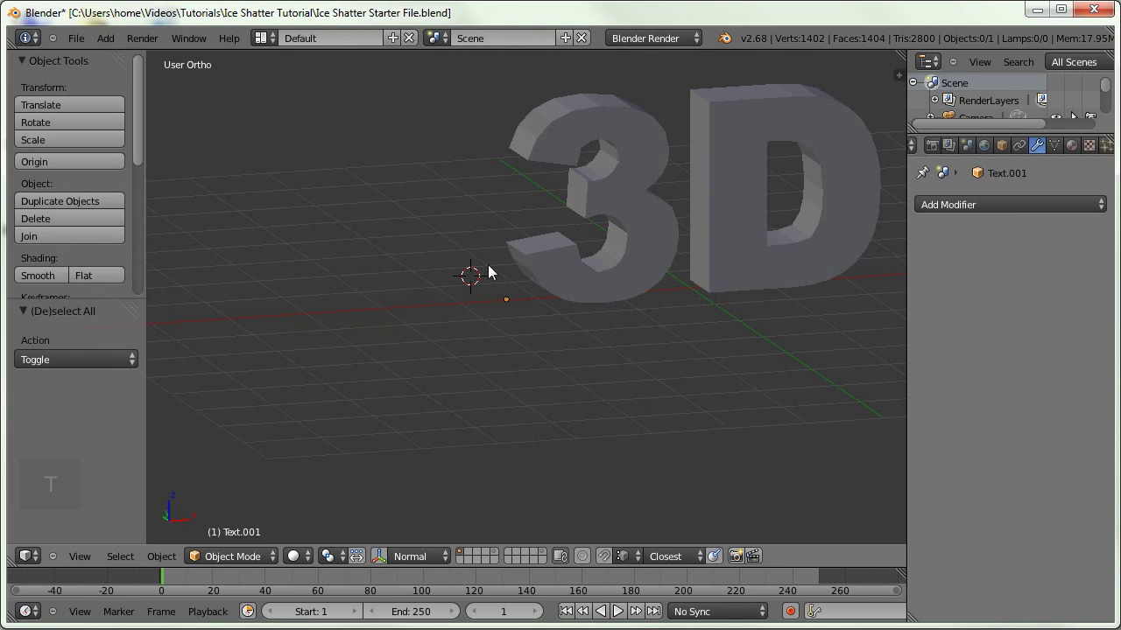
{"action": "scroll", "coordinate": [37, 343], "scroll_direction": "down", "scroll_amount": 5}
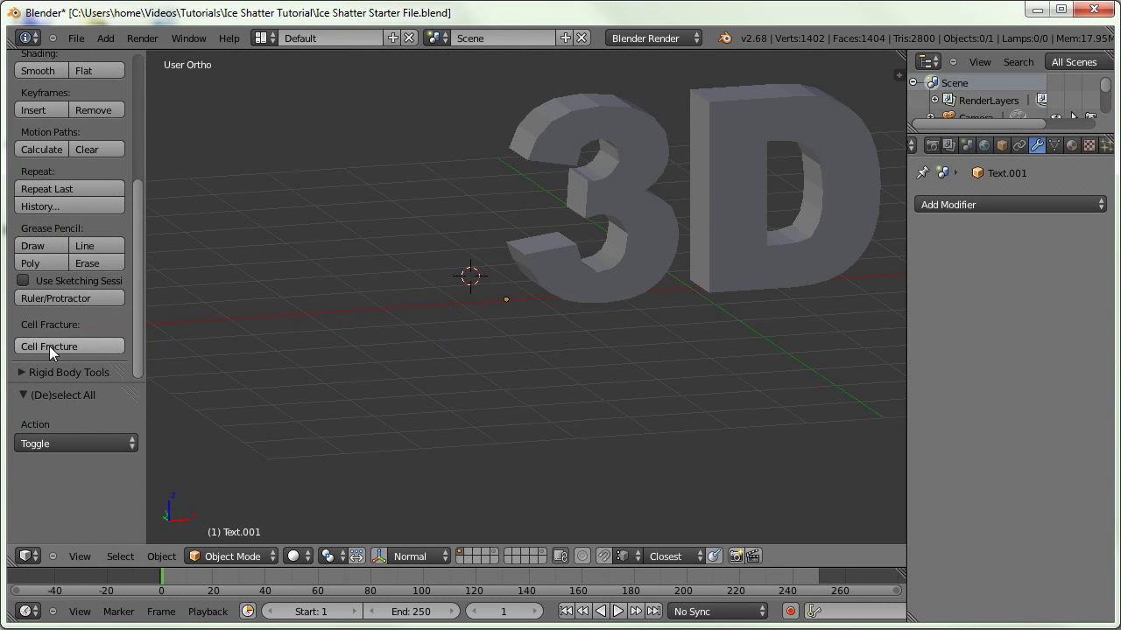
{"action": "key", "text": "a"}
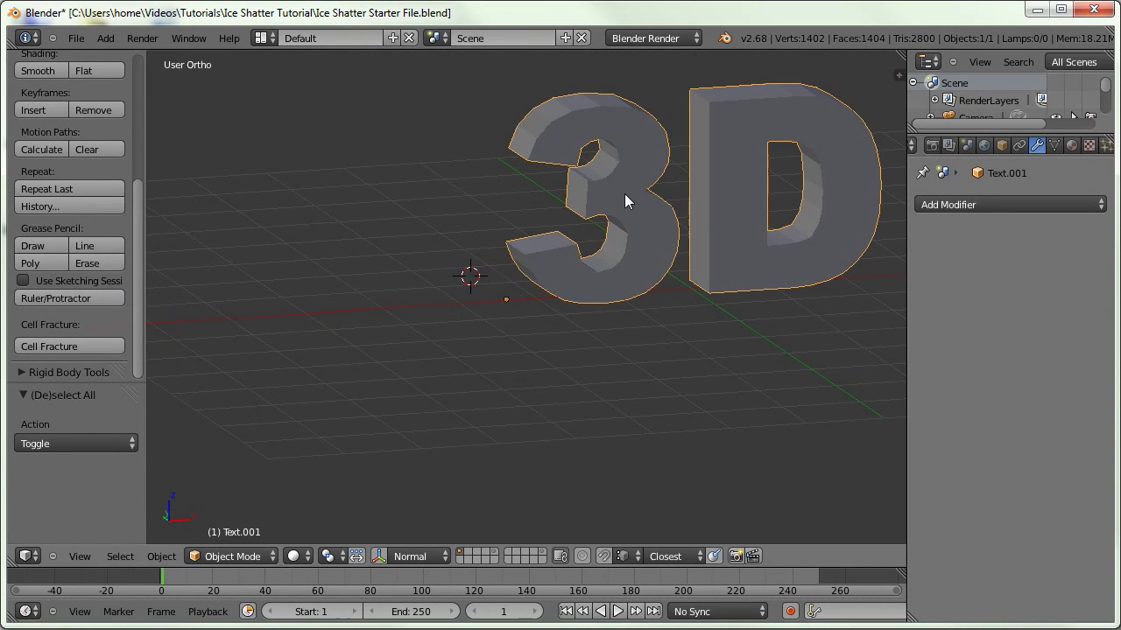
{"action": "left_click", "coordinate": [64, 346]}
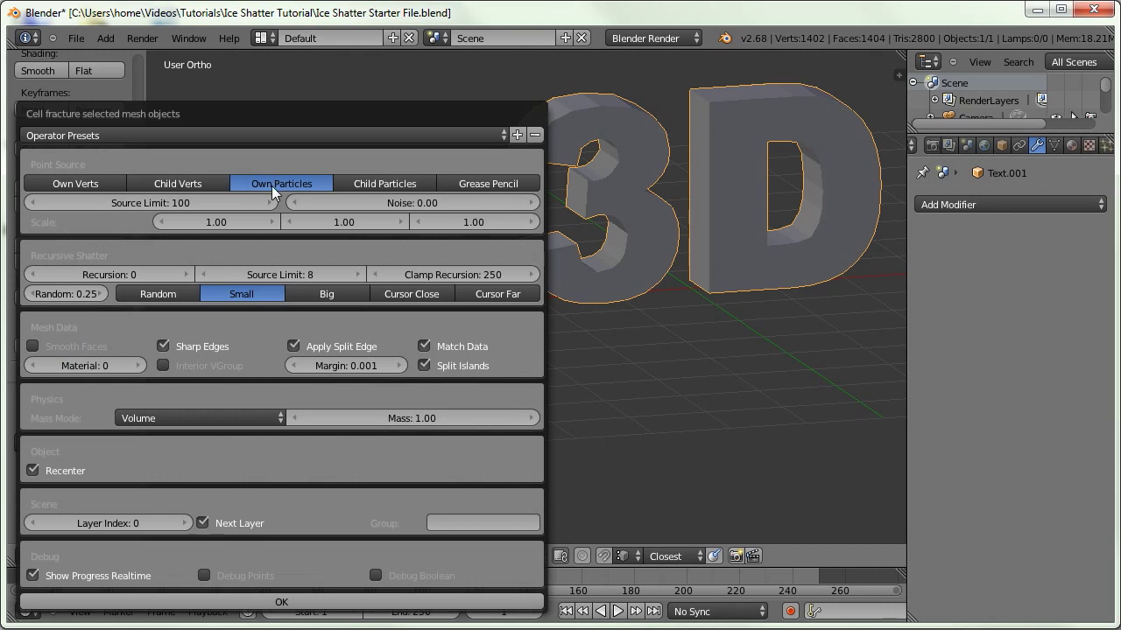
{"action": "left_click", "coordinate": [74, 184], "text": "shift"}
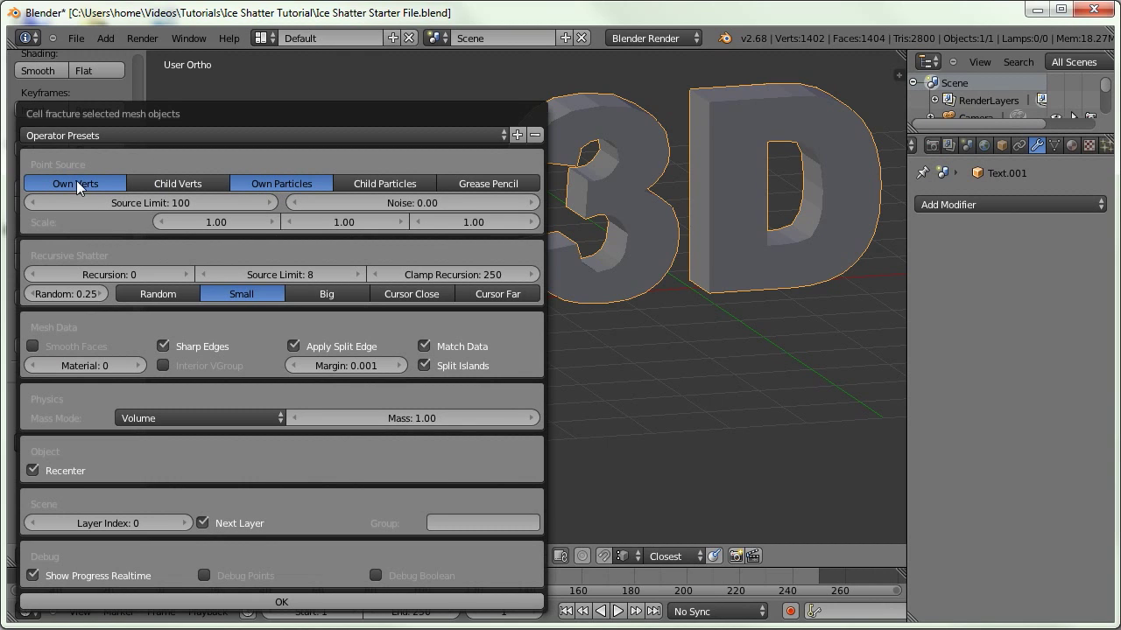
{"action": "left_click", "coordinate": [253, 183], "text": "shift"}
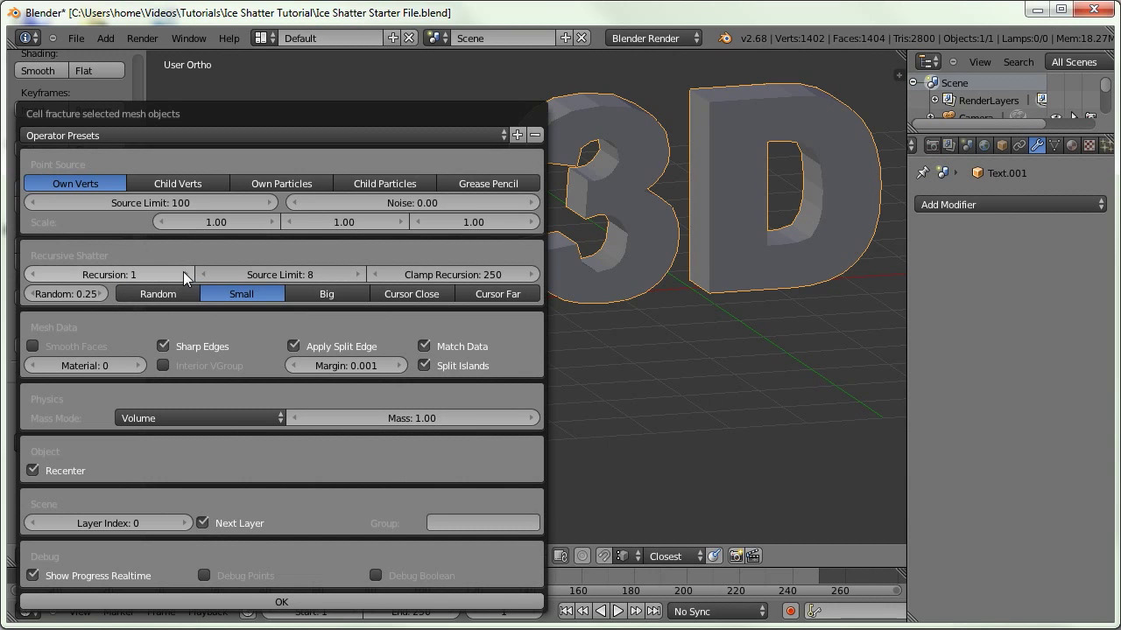
{"action": "left_click", "coordinate": [165, 295]}
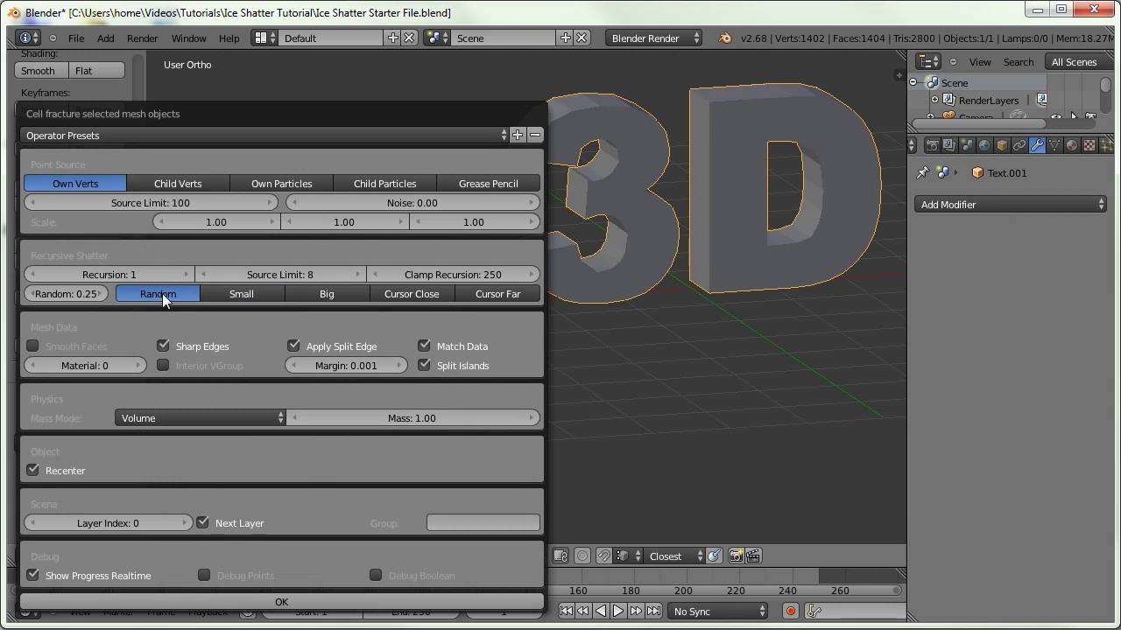
Disable Sharp Edges and Apply Split Edge for the fracture and set its margin to 0
{"action": "left_click", "coordinate": [165, 346]}
{"action": "left_click", "coordinate": [296, 345]}
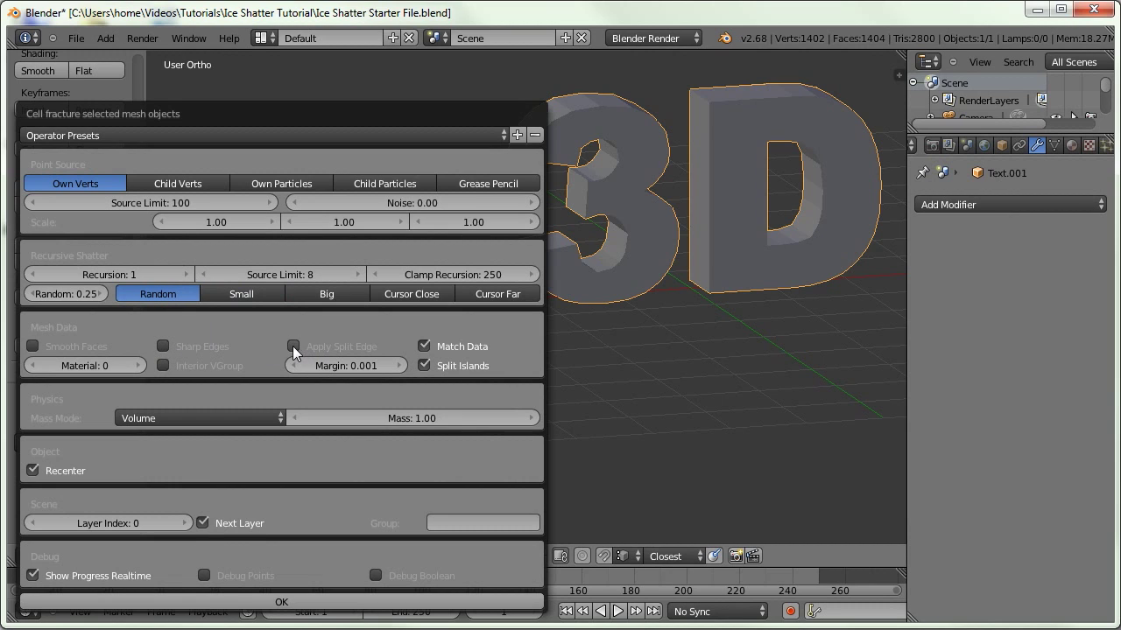
{"action": "left_click", "coordinate": [346, 367]}
{"action": "type", "text": "0"}
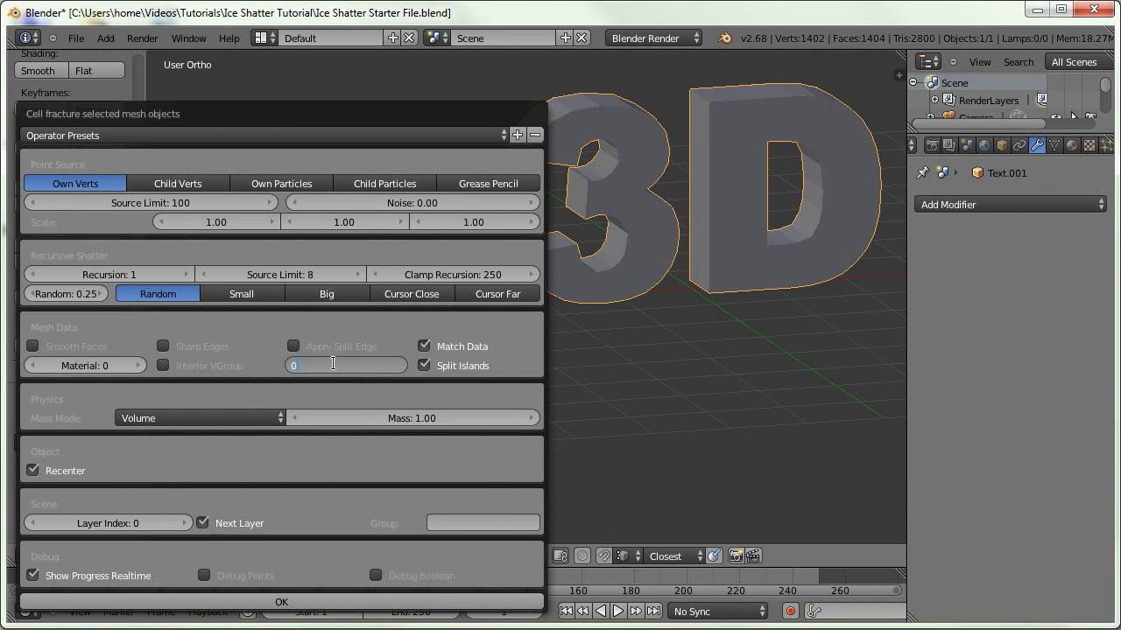
{"action": "key", "text": "Return"}
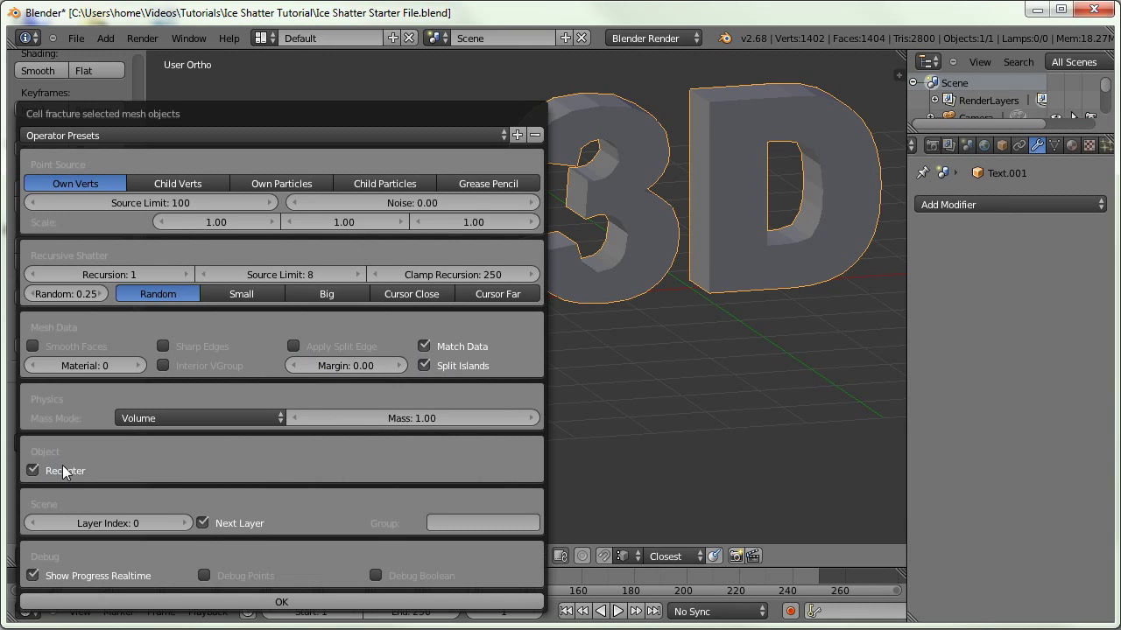
Turn off Next Layer, set the layer index to 3, and run the fracture on the text
{"action": "left_click", "coordinate": [202, 522]}
{"action": "left_click", "coordinate": [184, 524]}
{"action": "left_click", "coordinate": [182, 524]}
{"action": "left_click", "coordinate": [182, 526]}
{"action": "left_click", "coordinate": [266, 604]}
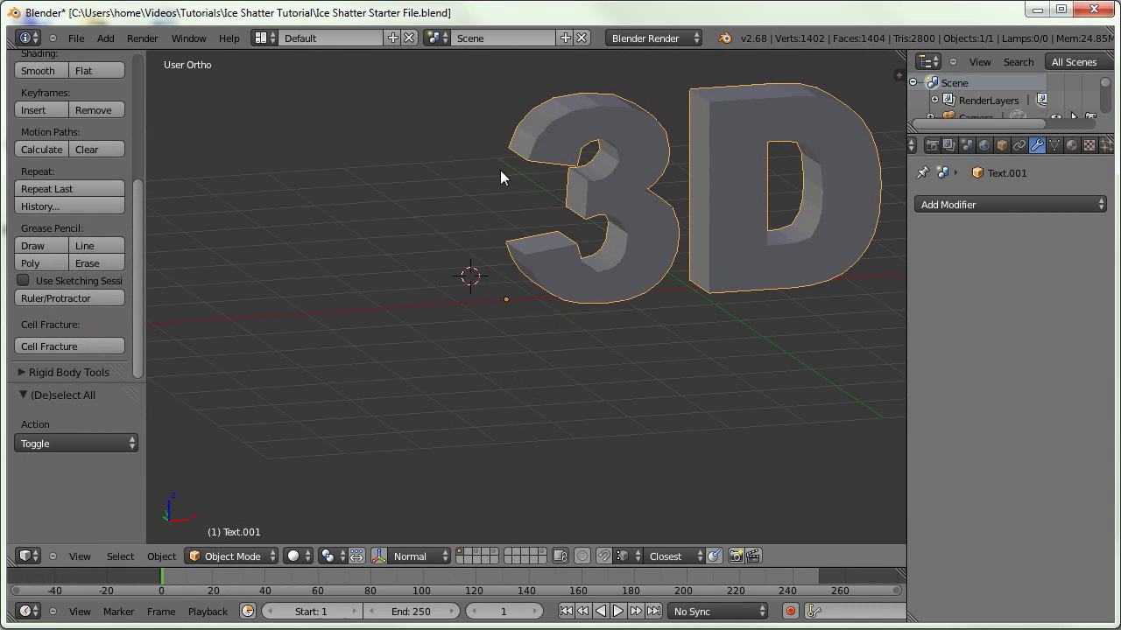
{"action": "key", "text": "Tab"}
{"action": "key", "text": "Tab"}
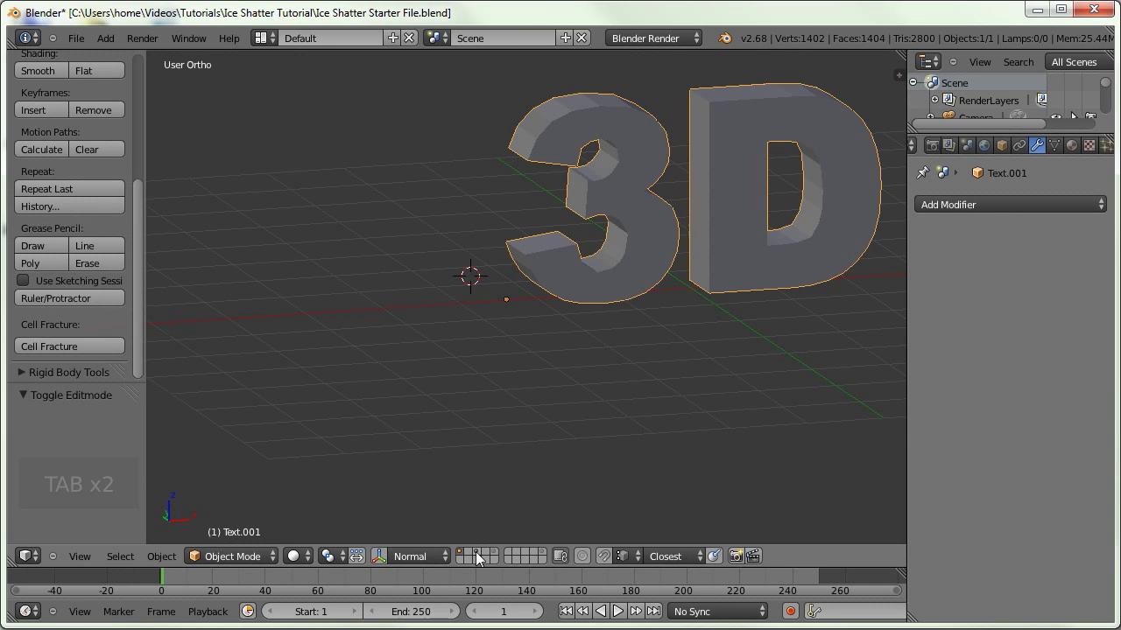
Display the third layer and test that single fragments of the 3 and the D move separately, cancelling each move
{"action": "left_click", "coordinate": [477, 551]}
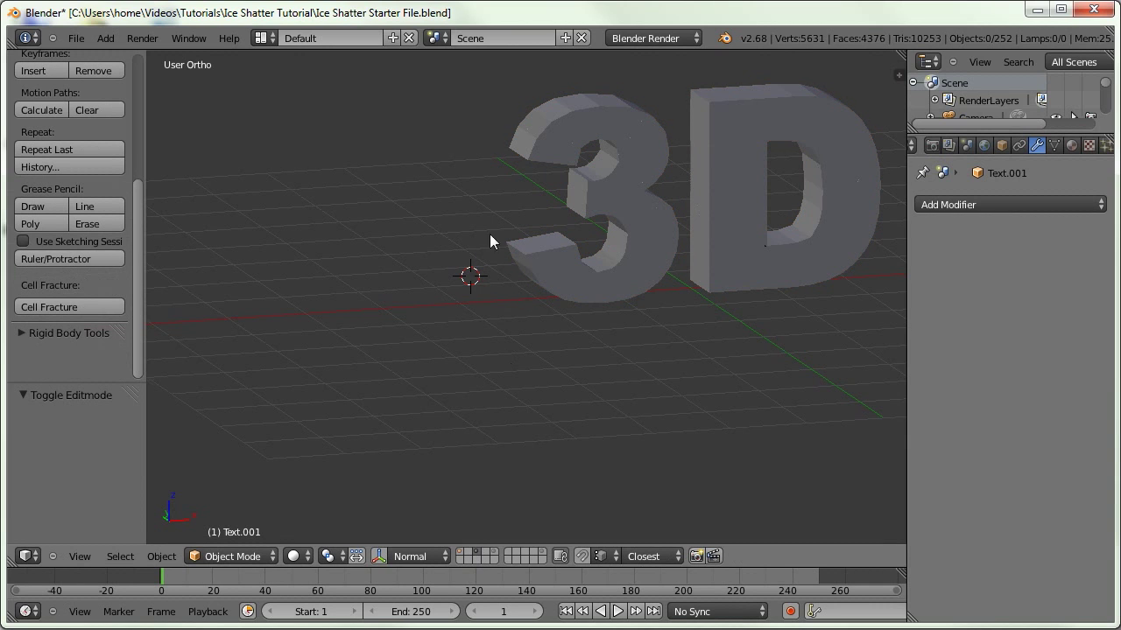
{"action": "middle_click_drag", "start_coordinate": [490, 240], "coordinate": [369, 315], "text": "shift"}
{"action": "right_click", "coordinate": [408, 242]}
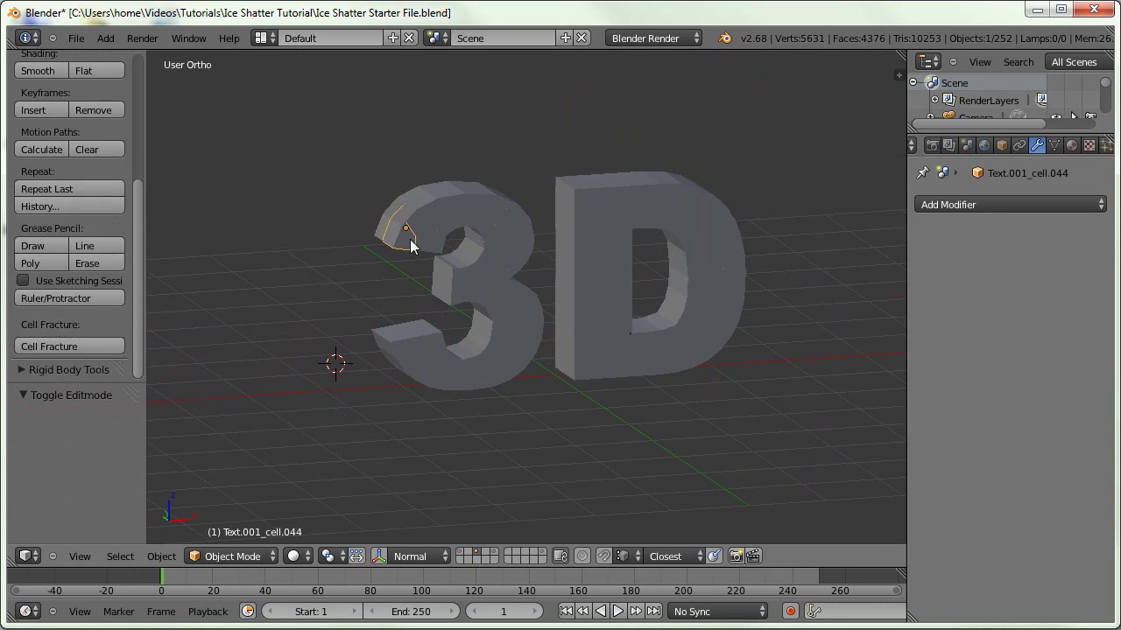
{"action": "key", "text": "g"}
{"action": "right_click", "coordinate": [368, 300]}
{"action": "right_click", "coordinate": [568, 235]}
{"action": "key", "text": "g"}
{"action": "right_click", "coordinate": [545, 249]}
Inspect all the selected fragments in wireframe from a slightly rotated view, then return to solid shading
{"action": "key", "text": "z"}
{"action": "key", "text": "a"}
{"action": "key", "text": "a"}
{"action": "key", "text": "a"}
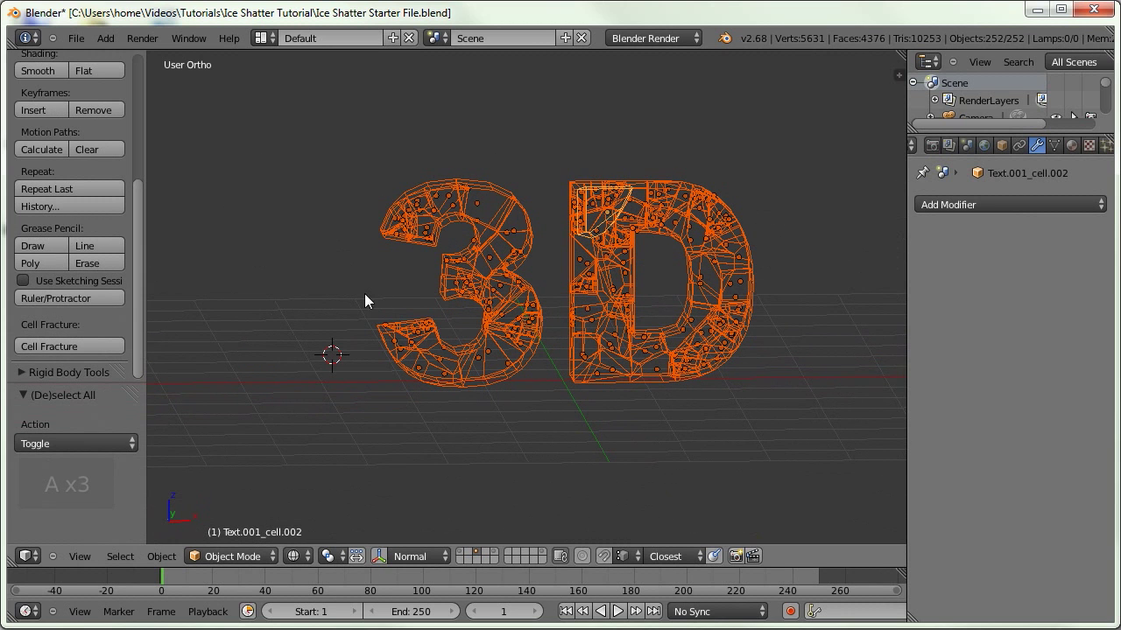
{"action": "key", "text": "t"}
{"action": "middle_click_drag", "start_coordinate": [386, 293], "coordinate": [412, 311]}
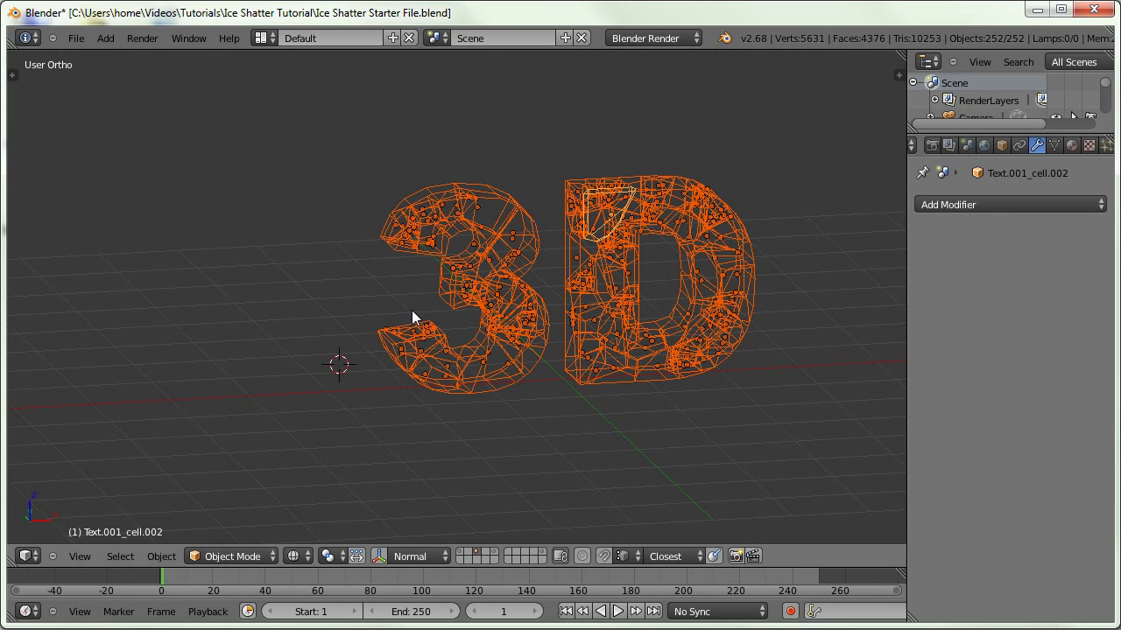
{"action": "key", "text": "z"}
Switch to the fourth layer in top view and snap the 3D cursor to the centre
{"action": "key", "text": "4"}
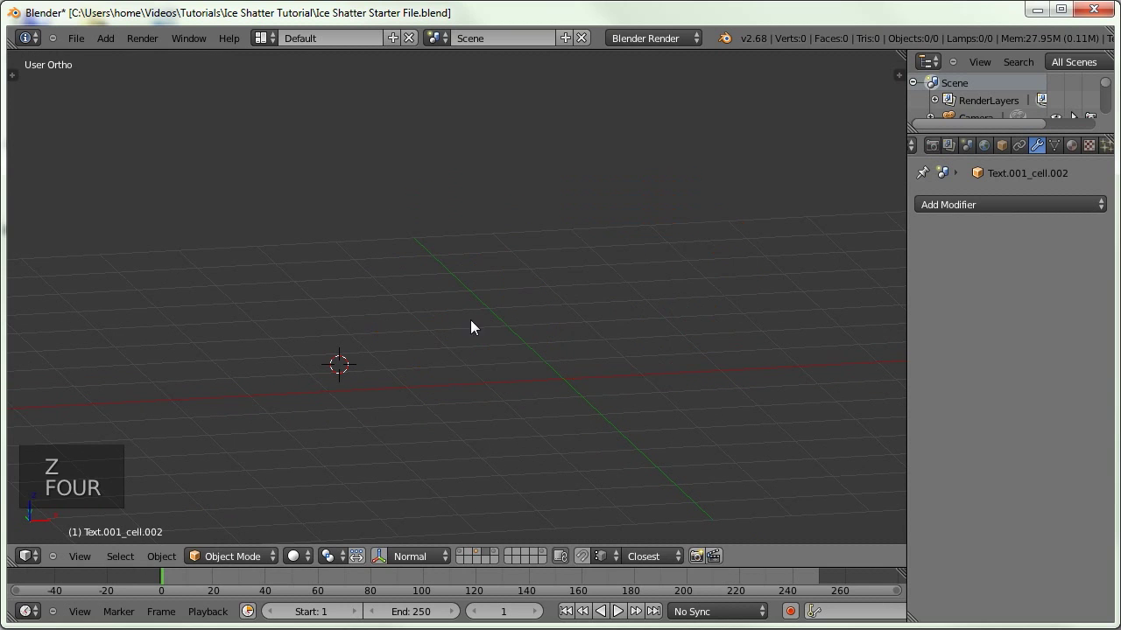
{"action": "key", "text": "KP_7"}
{"action": "key", "text": "shift+a"}
{"action": "middle_click_drag", "start_coordinate": [536, 311], "coordinate": [519, 216], "text": "ctrl"}
{"action": "middle_click_drag", "start_coordinate": [519, 163], "coordinate": [502, 305], "text": "shift"}
{"action": "key", "text": "shift+s"}
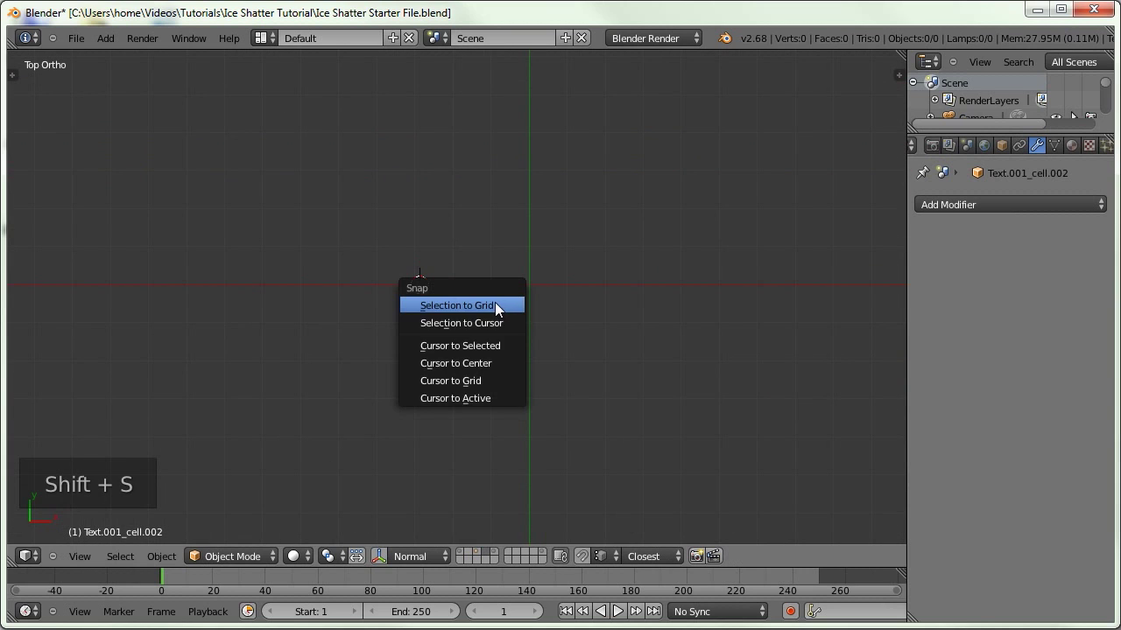
{"action": "left_click", "coordinate": [473, 357]}
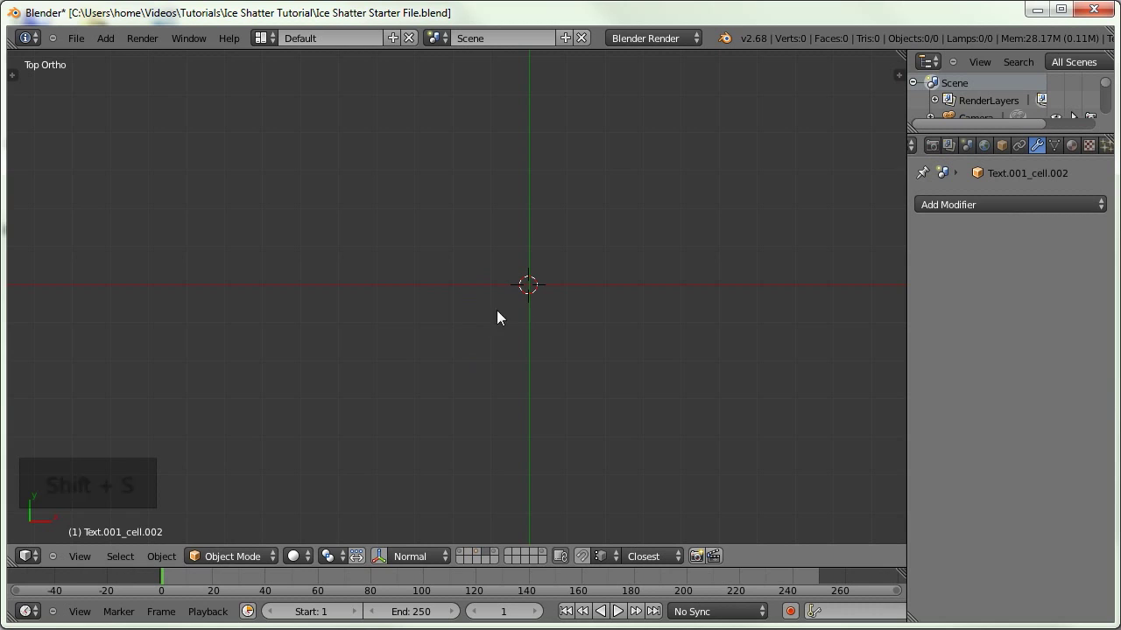
Add a plane at the world centre and scale it up into a large floor extending beyond the grid
{"action": "key", "text": "shift+a"}
{"action": "mouse_move", "coordinate": [381, 280]}
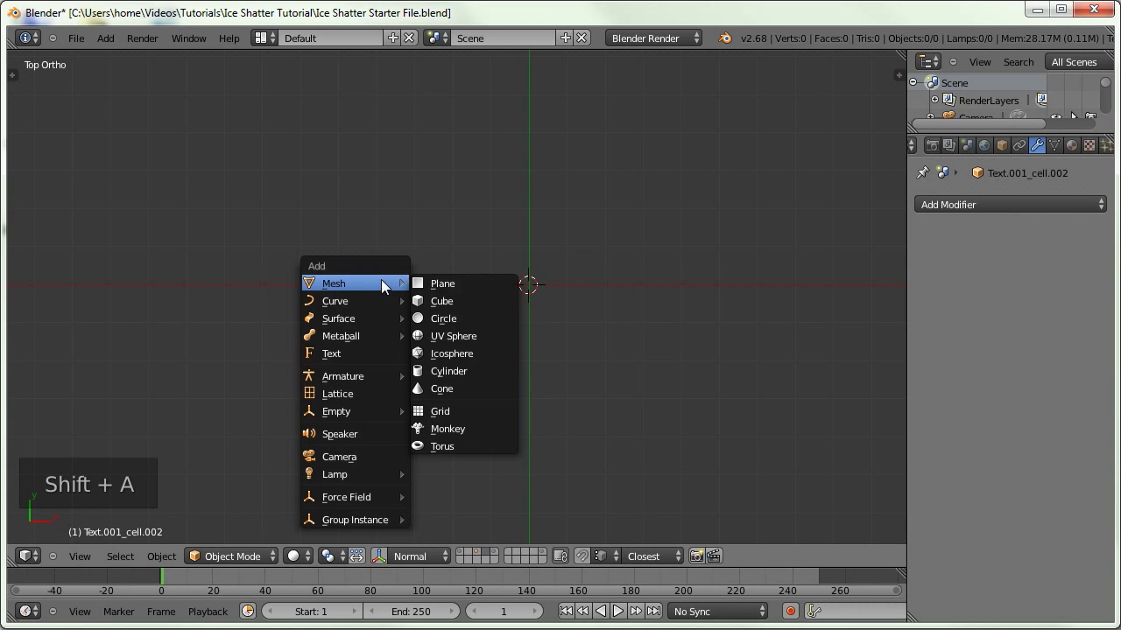
{"action": "left_click", "coordinate": [470, 282]}
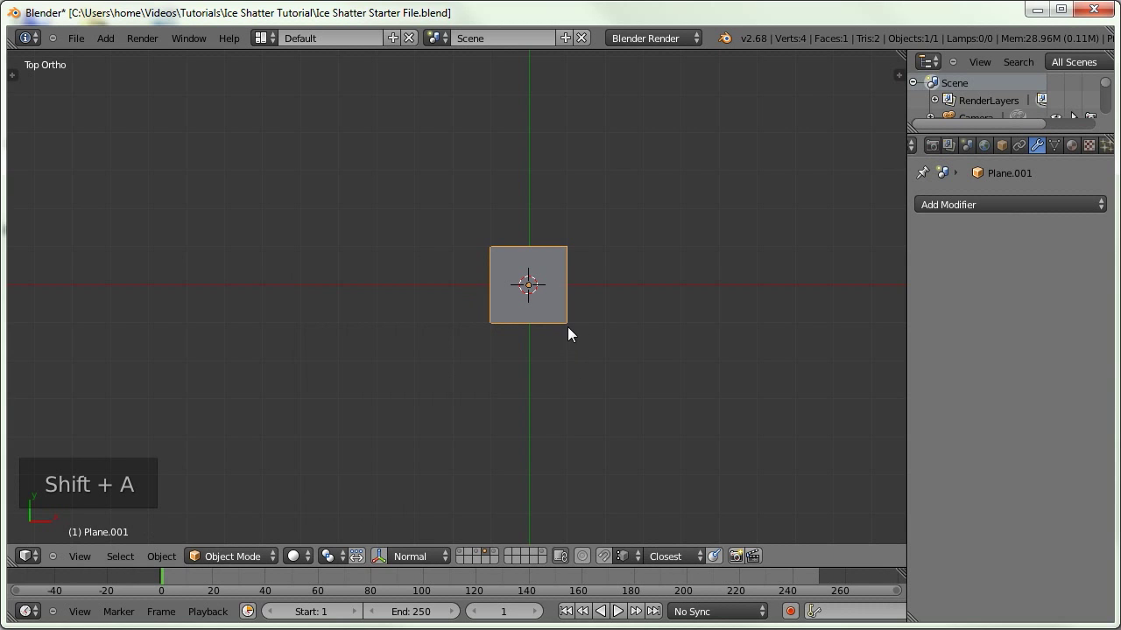
{"action": "key", "text": "s"}
{"action": "left_click", "coordinate": [774, 434]}
{"action": "middle_click_drag", "start_coordinate": [773, 434], "coordinate": [643, 320]}
{"action": "key", "text": "s"}
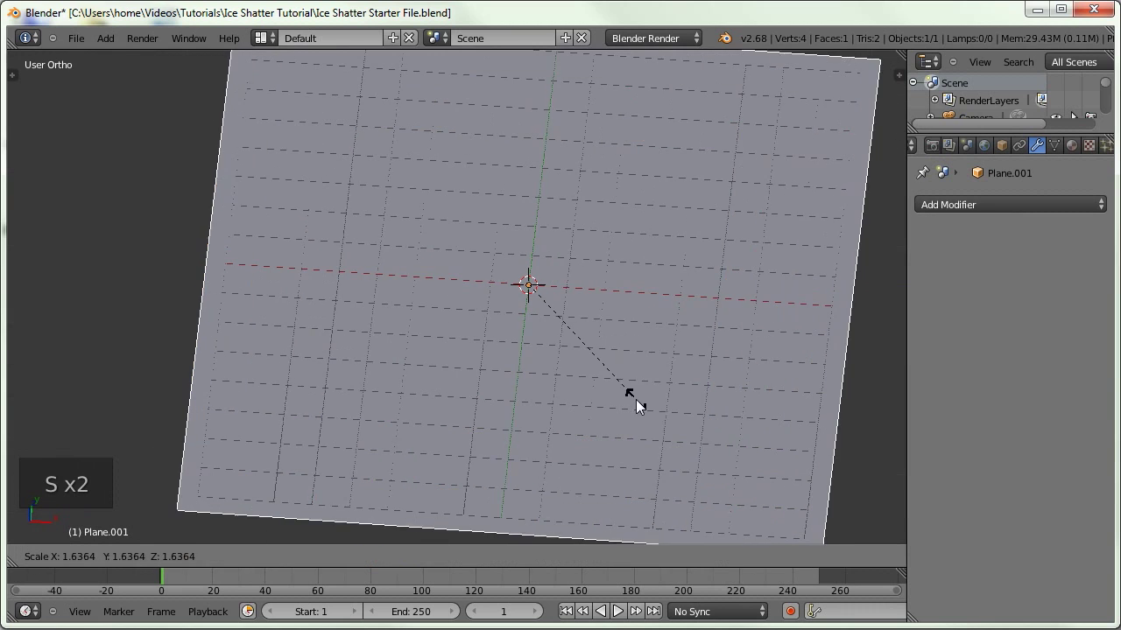
{"action": "left_click", "coordinate": [636, 401]}
{"action": "middle_click_drag", "start_coordinate": [635, 401], "coordinate": [680, 356]}
{"action": "middle_click_drag", "start_coordinate": [490, 273], "coordinate": [522, 353]}
{"action": "key", "text": "s"}
{"action": "left_click", "coordinate": [557, 400]}
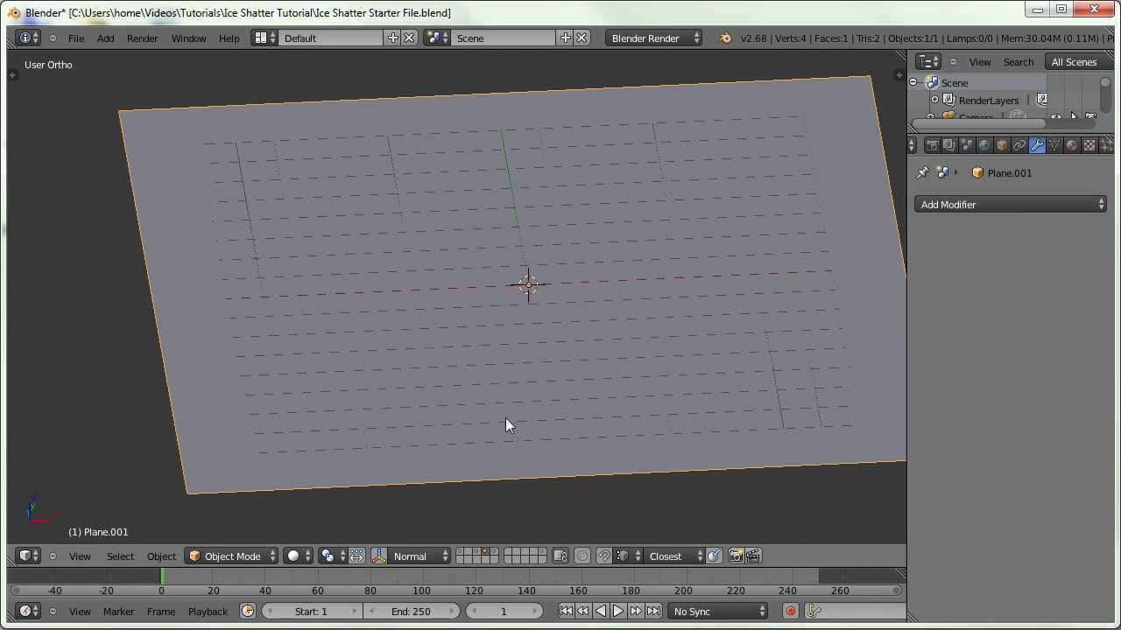
{"action": "middle_click_drag", "start_coordinate": [506, 420], "coordinate": [486, 419]}
Display the third layer's fragments together with the floor plane and make the plane a Passive rigid body
{"action": "key", "text": "shift+3"}
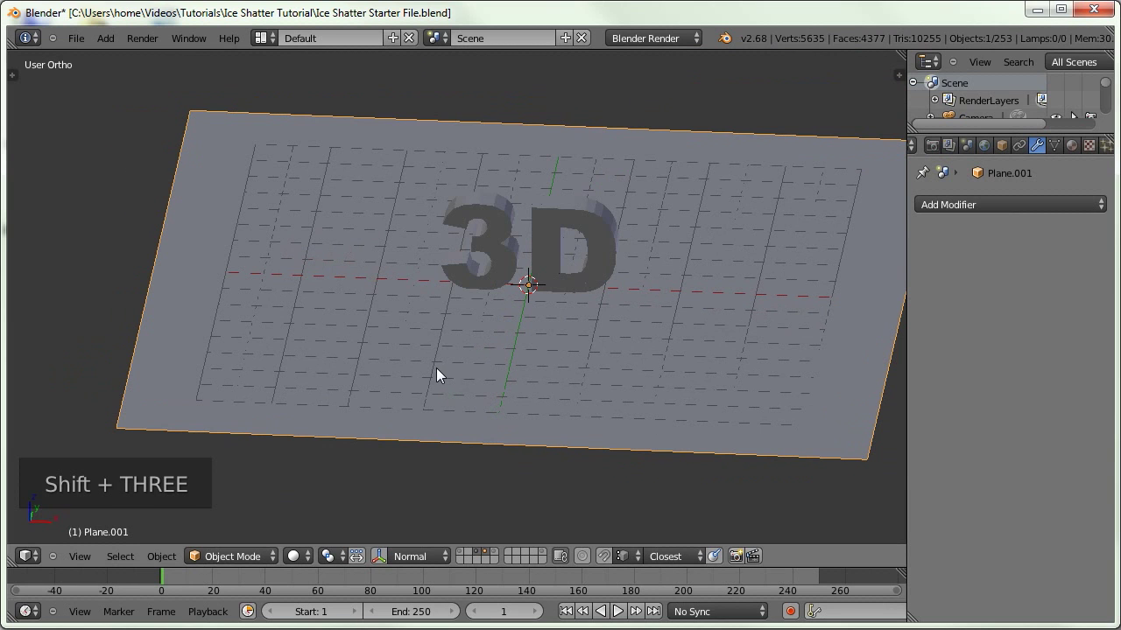
{"action": "middle_click_drag", "start_coordinate": [447, 317], "coordinate": [889, 179]}
{"action": "scroll", "coordinate": [982, 154], "scroll_direction": "down", "scroll_amount": 3}
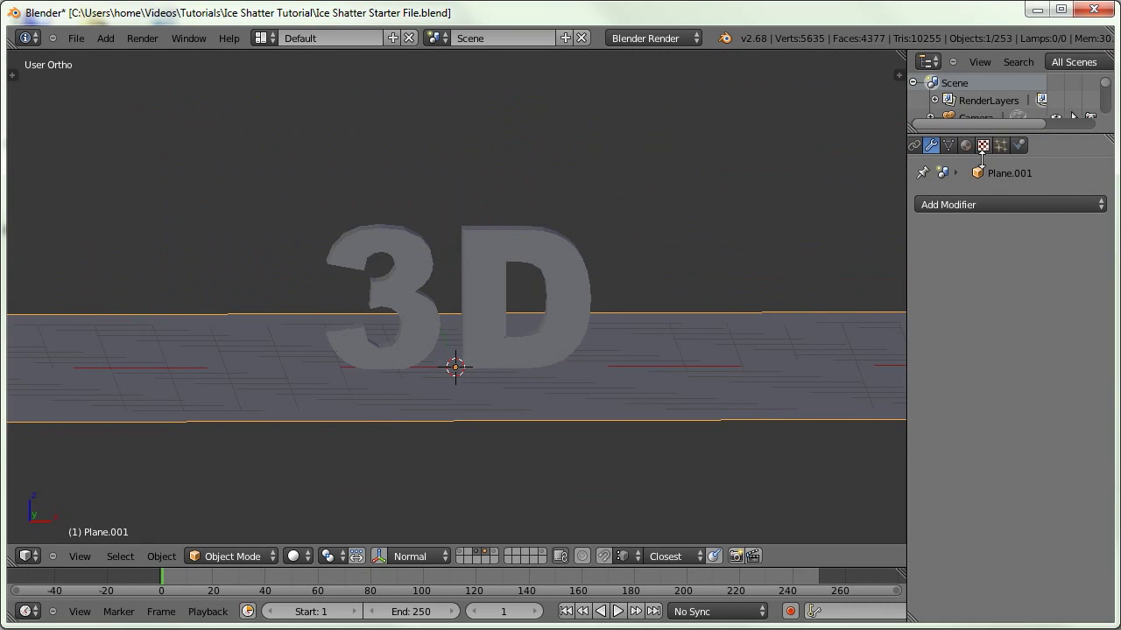
{"action": "scroll", "coordinate": [969, 150], "scroll_direction": "up", "scroll_amount": 3}
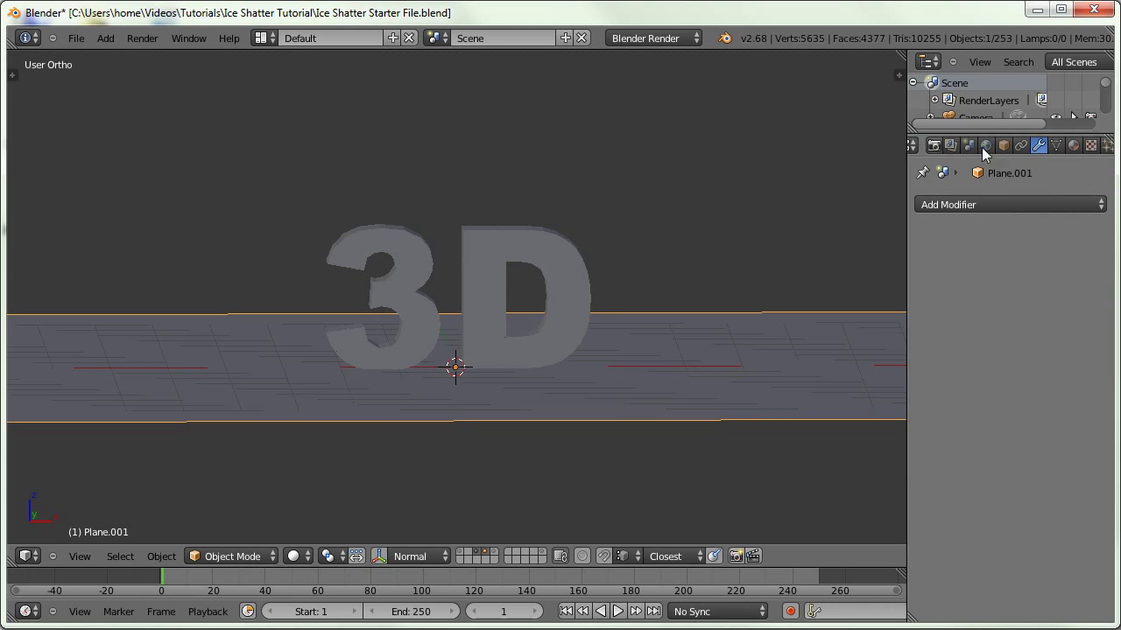
{"action": "scroll", "coordinate": [980, 151], "scroll_direction": "down", "scroll_amount": 3}
{"action": "left_click", "coordinate": [1019, 146]}
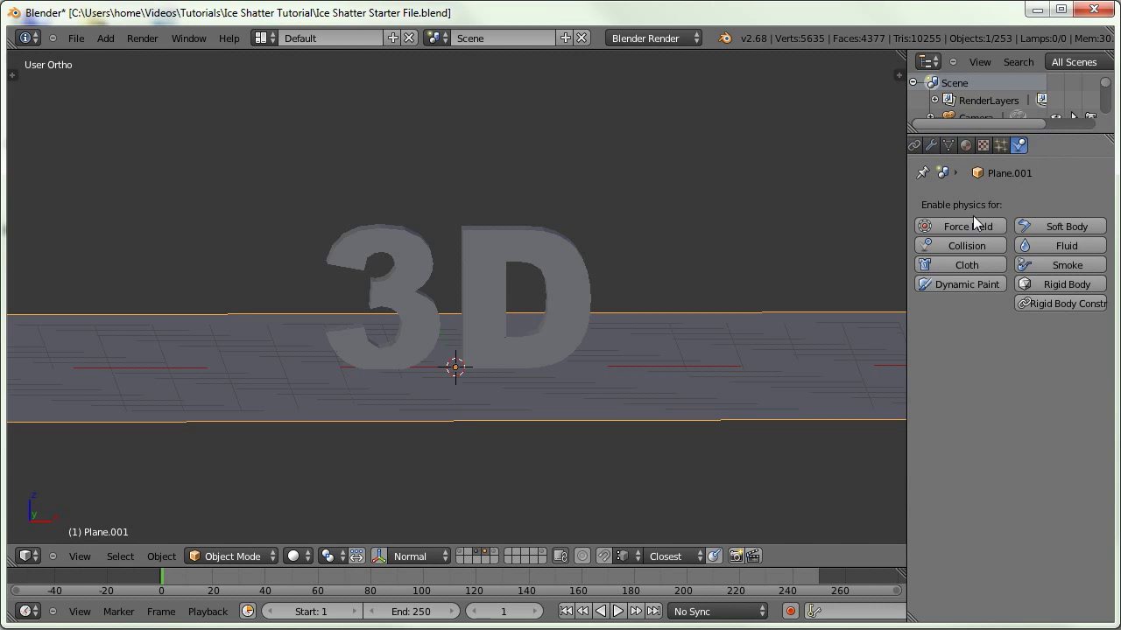
{"action": "left_click", "coordinate": [1052, 285]}
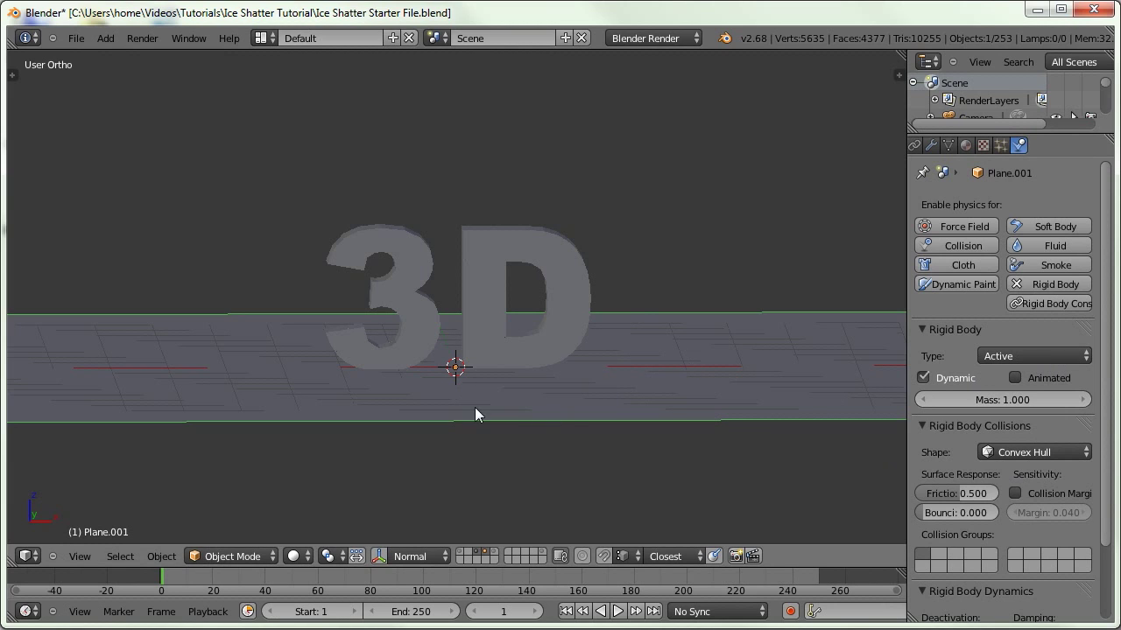
{"action": "left_click", "coordinate": [1000, 353]}
{"action": "left_click", "coordinate": [998, 320]}
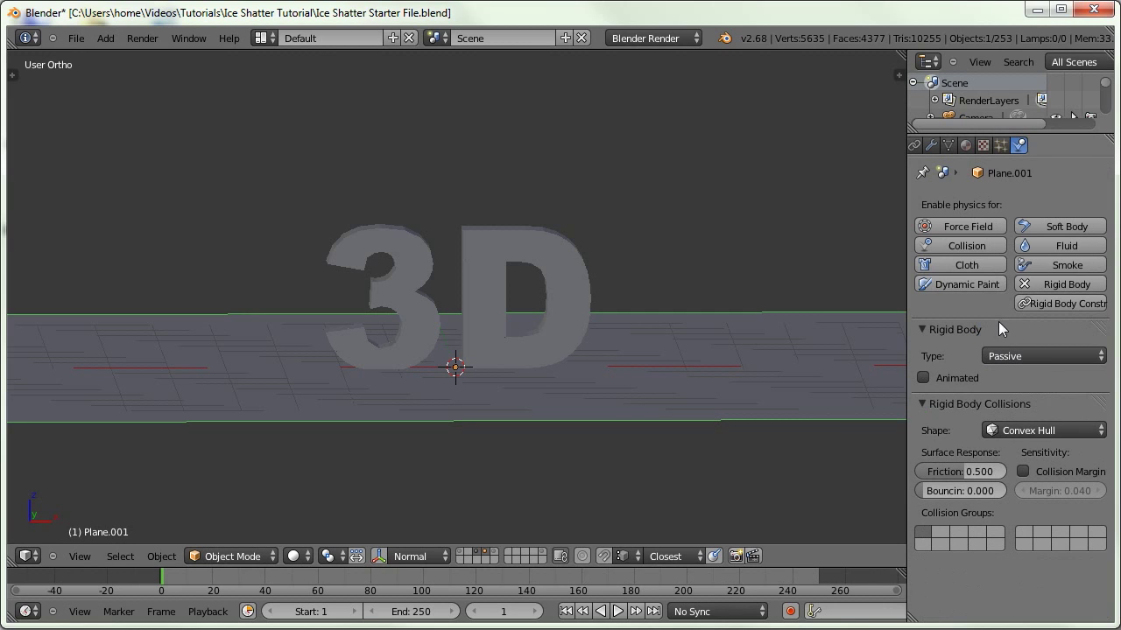
Make the fragment at the upper tip of the 3 an active rigid body
{"action": "right_click", "coordinate": [330, 260]}
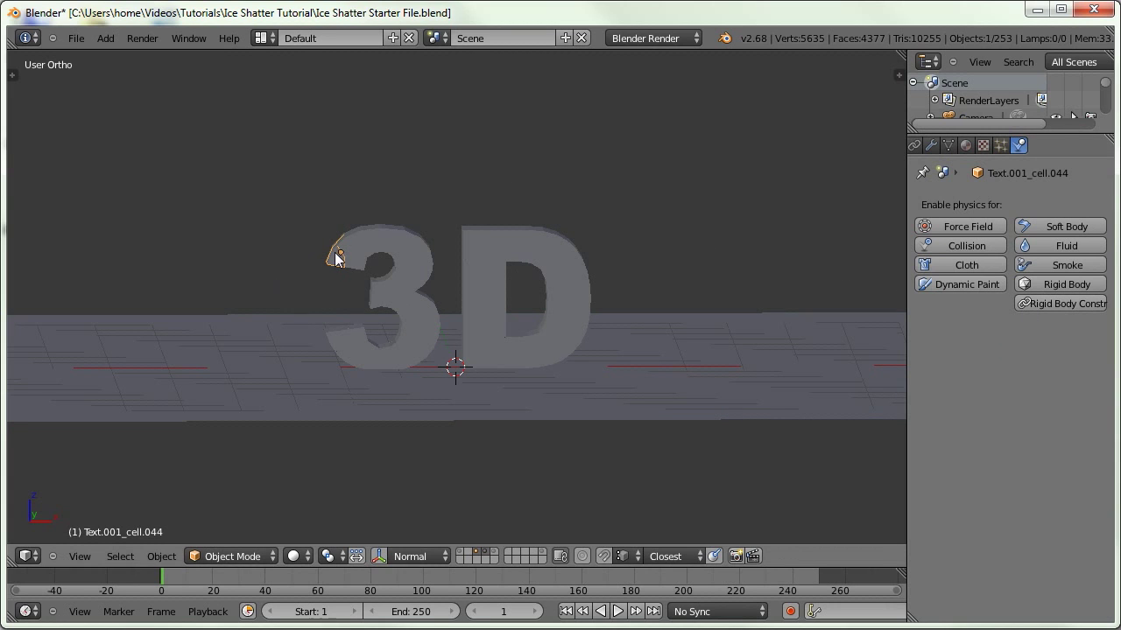
{"action": "left_click", "coordinate": [1047, 283]}
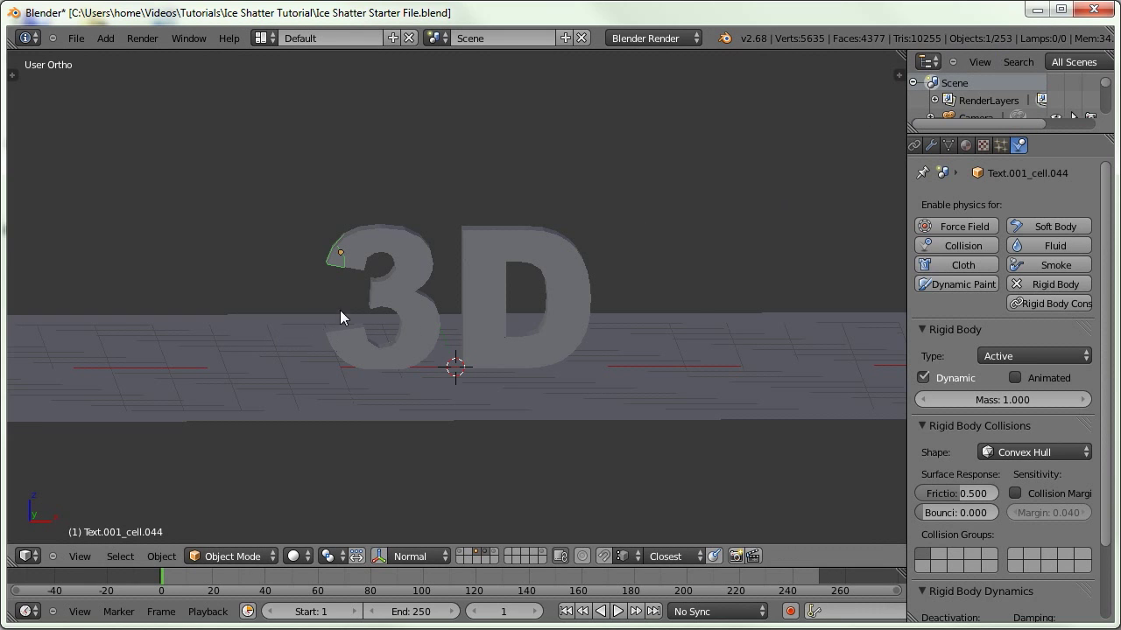
Select all the text fragments without the floor plane and copy the tip fragment's rigid body settings to them
{"action": "scroll", "coordinate": [339, 310], "scroll_direction": "up", "scroll_amount": 4}
{"action": "key", "text": "t"}
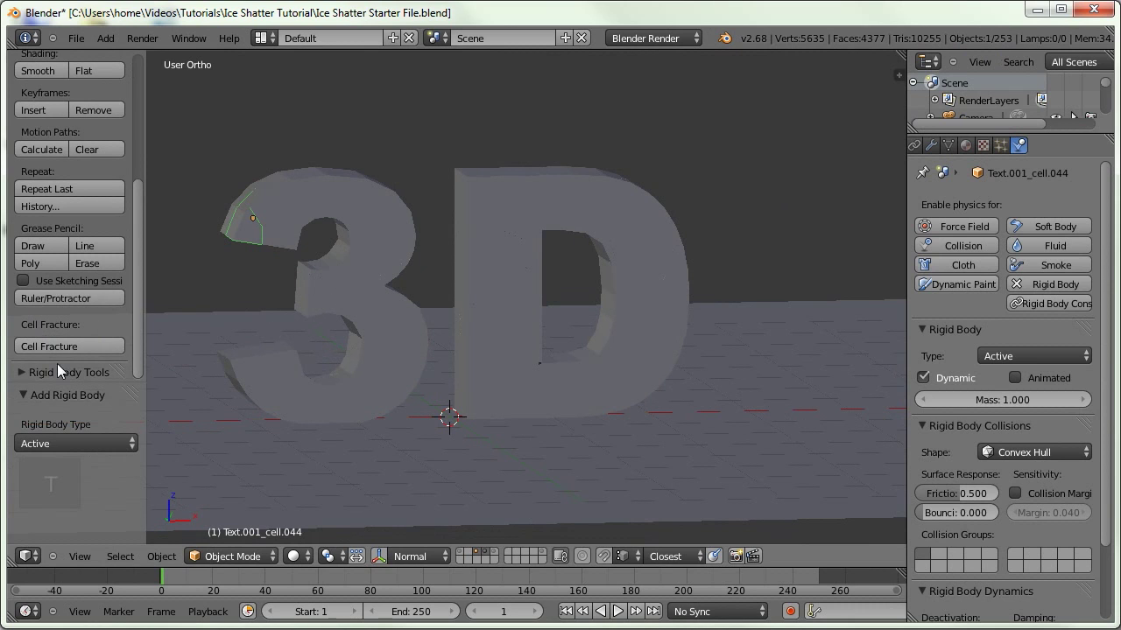
{"action": "left_click", "coordinate": [40, 372]}
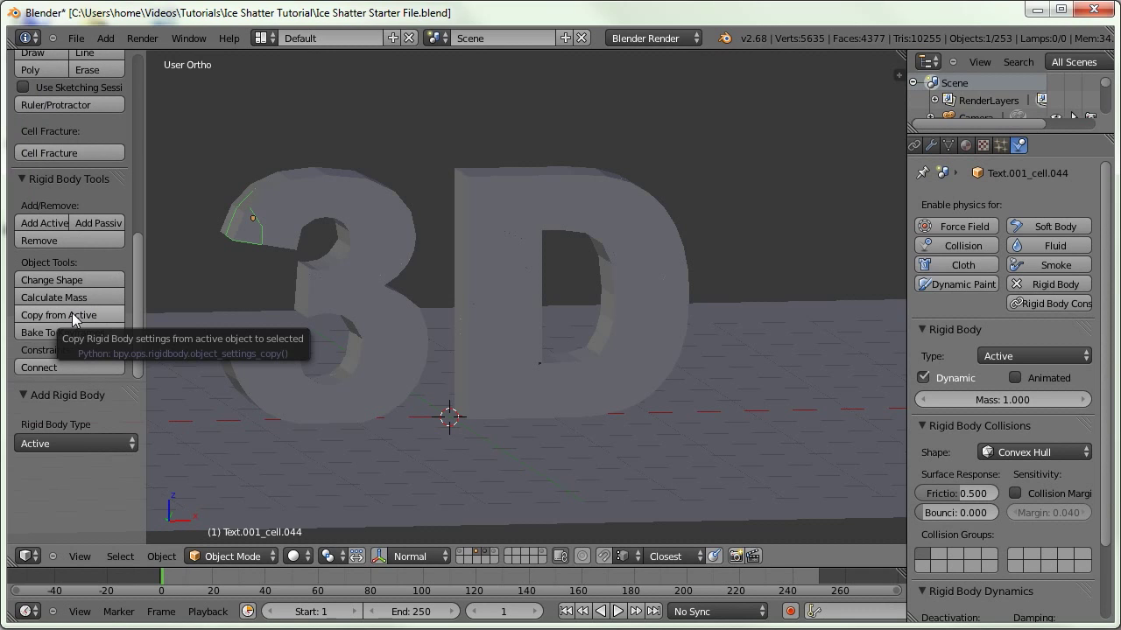
{"action": "key", "text": "a"}
{"action": "key", "text": "a"}
{"action": "key", "text": "b"}
{"action": "middle_click_drag", "start_coordinate": [180, 283], "coordinate": [227, 324]}
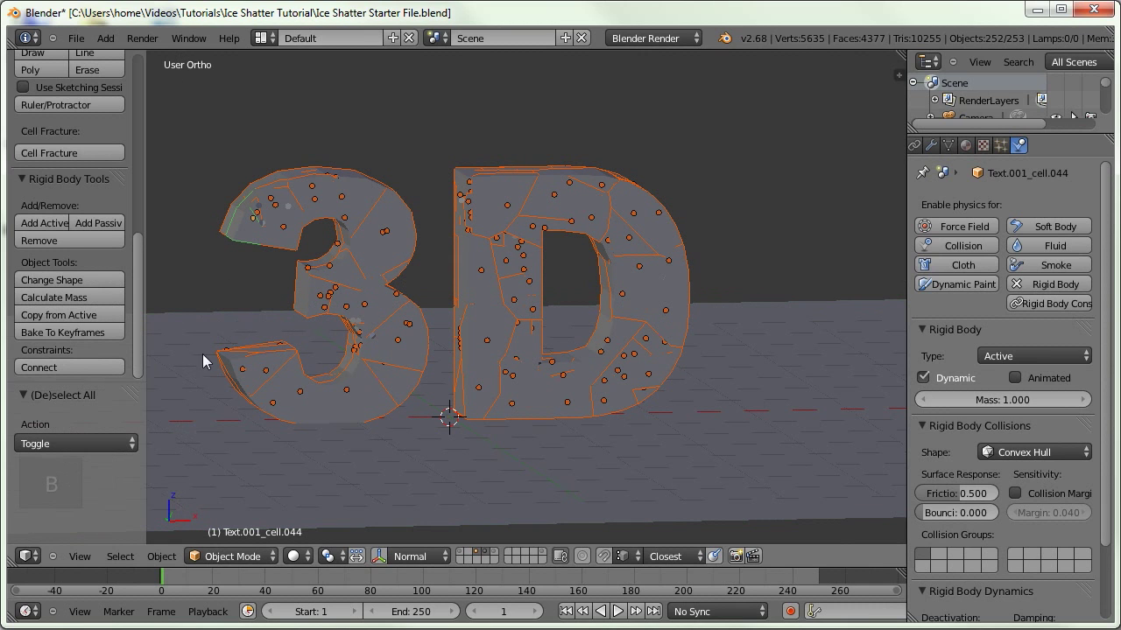
{"action": "left_click", "coordinate": [59, 313]}
Select several fragments along the 3's upper curve to check their rigid body settings
{"action": "right_click", "coordinate": [270, 202]}
{"action": "right_click", "coordinate": [290, 203]}
{"action": "right_click", "coordinate": [329, 198]}
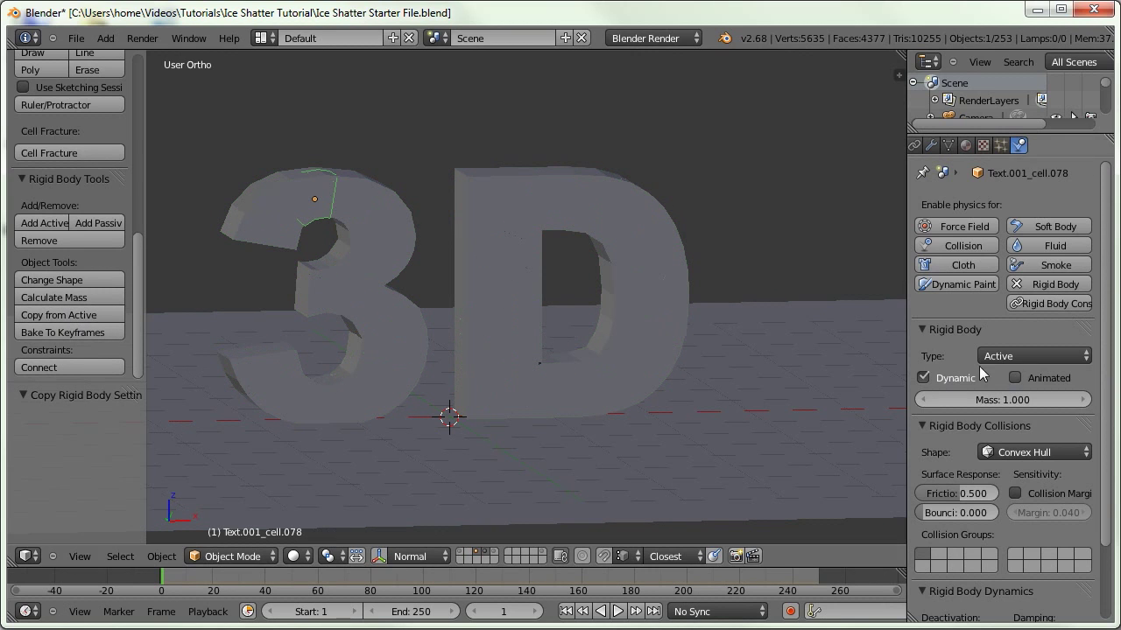
Select a fragment on the D, play the rigid body simulation and pause it at frame 94
{"action": "right_click", "coordinate": [643, 312]}
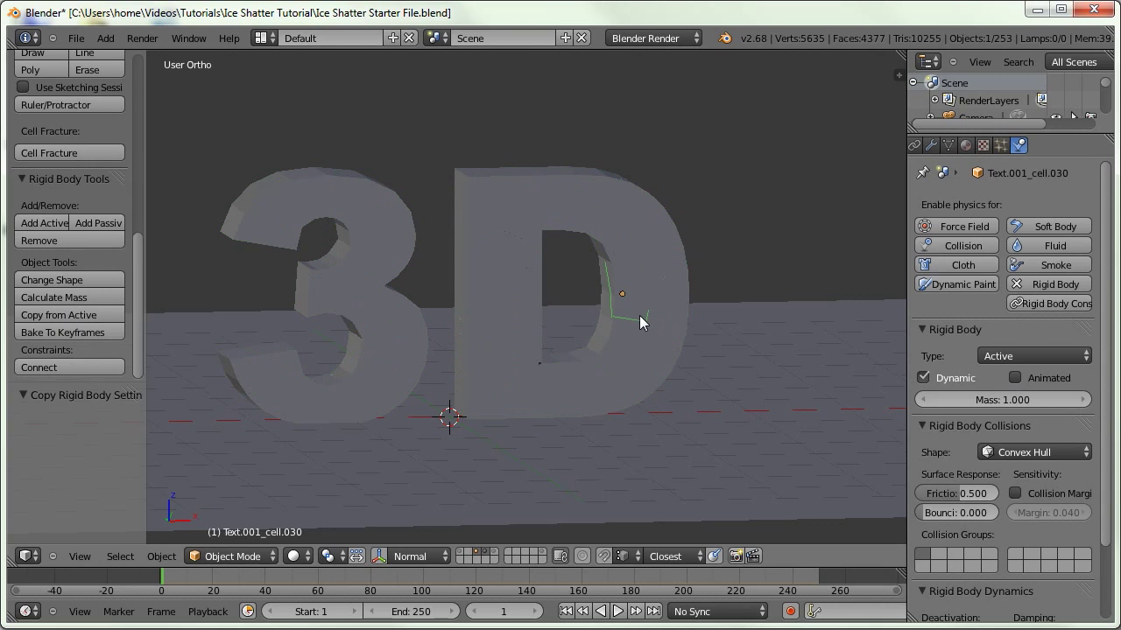
{"action": "key", "text": "t"}
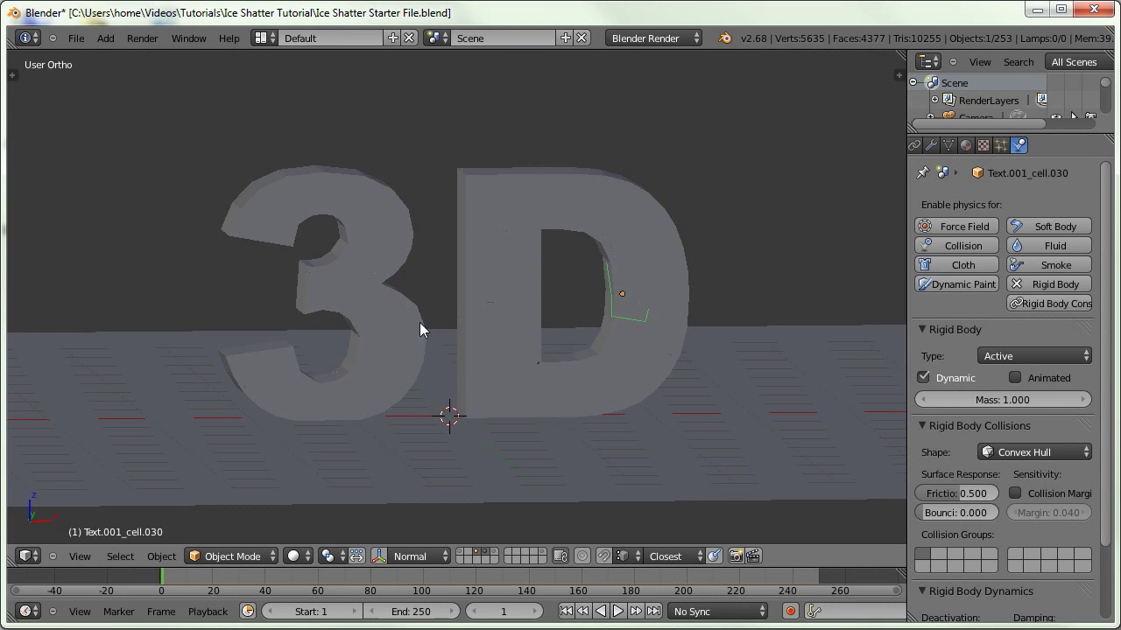
{"action": "key", "text": "alt+a"}
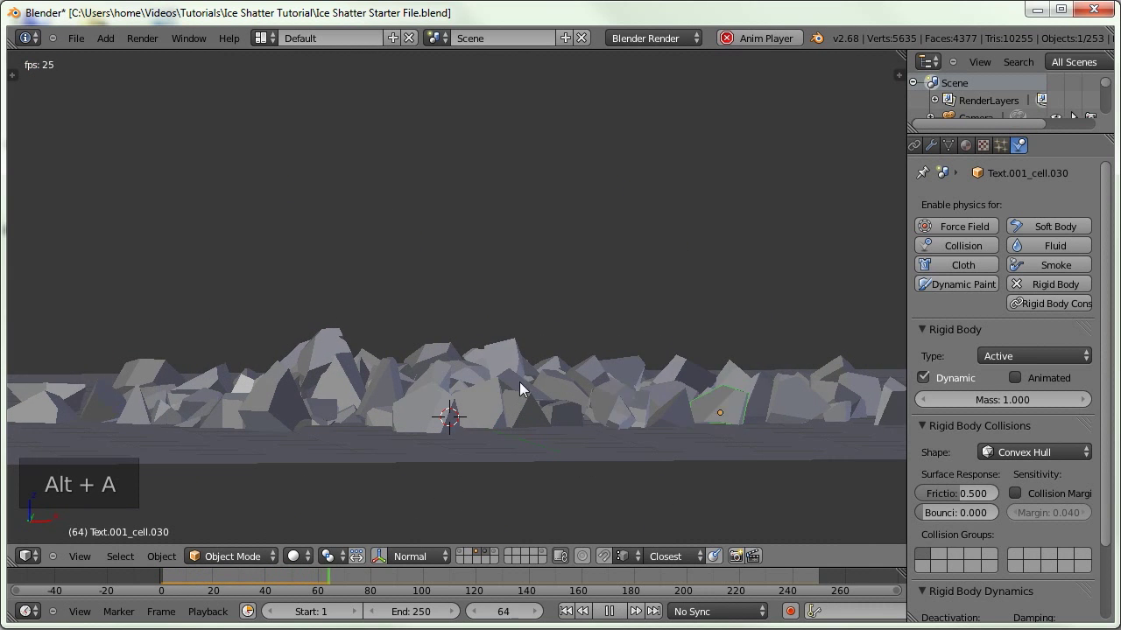
{"action": "left_click", "coordinate": [609, 611]}
{"action": "middle_click_drag", "start_coordinate": [515, 412], "coordinate": [490, 405]}
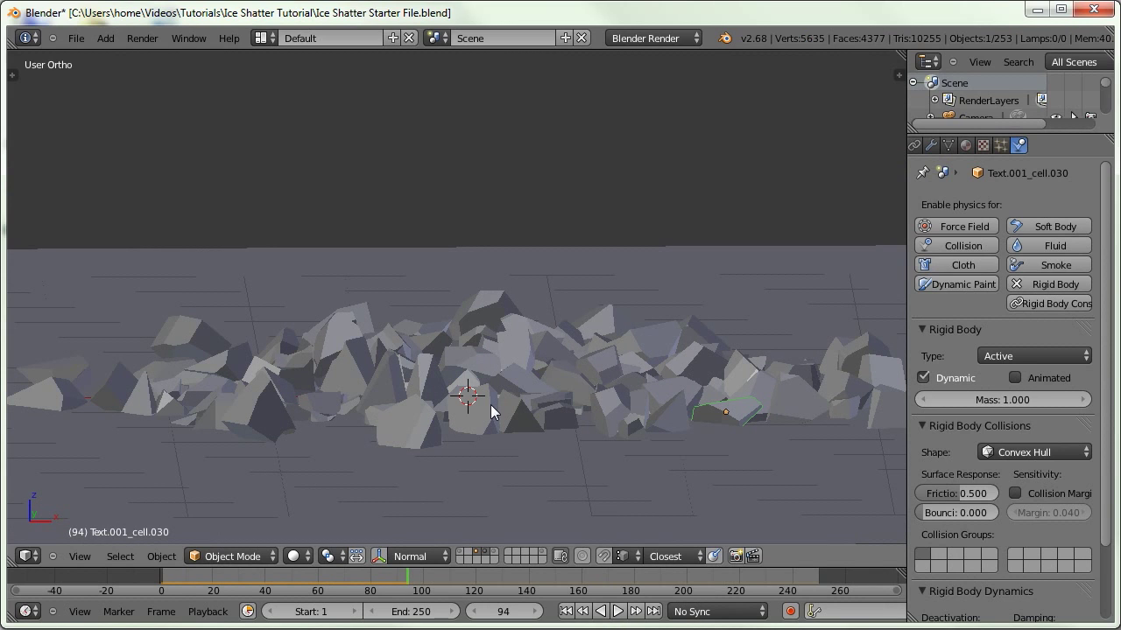
Scrub the timeline through the text's collapse and return to frame 1
{"action": "left_click", "coordinate": [178, 593]}
{"action": "left_click_drag", "start_coordinate": [178, 594], "coordinate": [301, 605]}
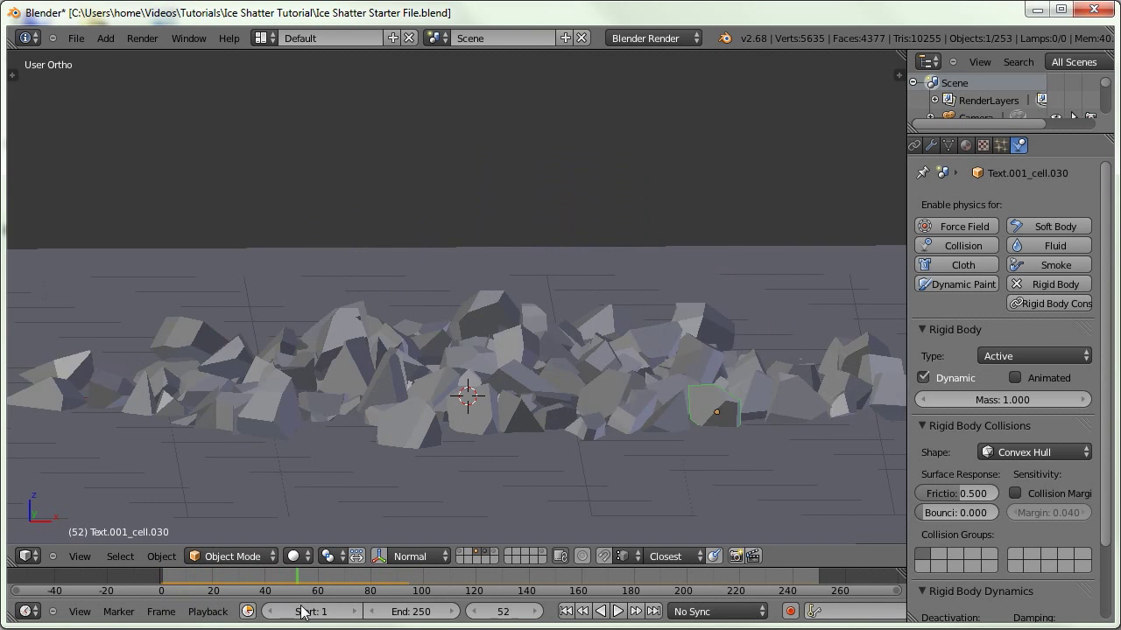
{"action": "left_click_drag", "start_coordinate": [385, 578], "coordinate": [301, 580]}
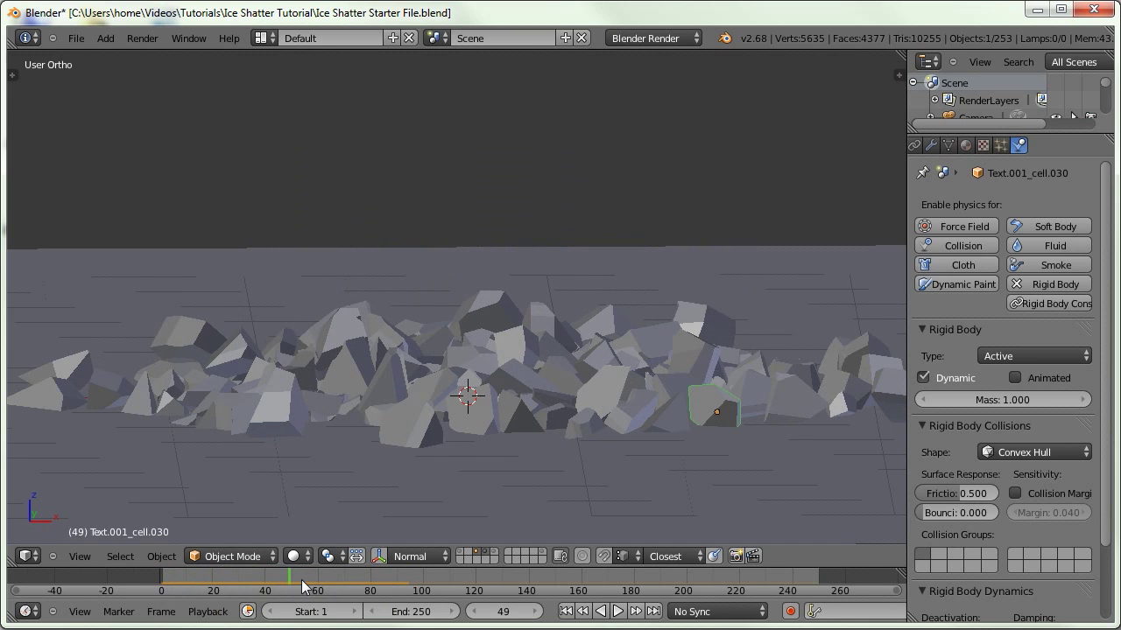
{"action": "key", "text": "shift+Left"}
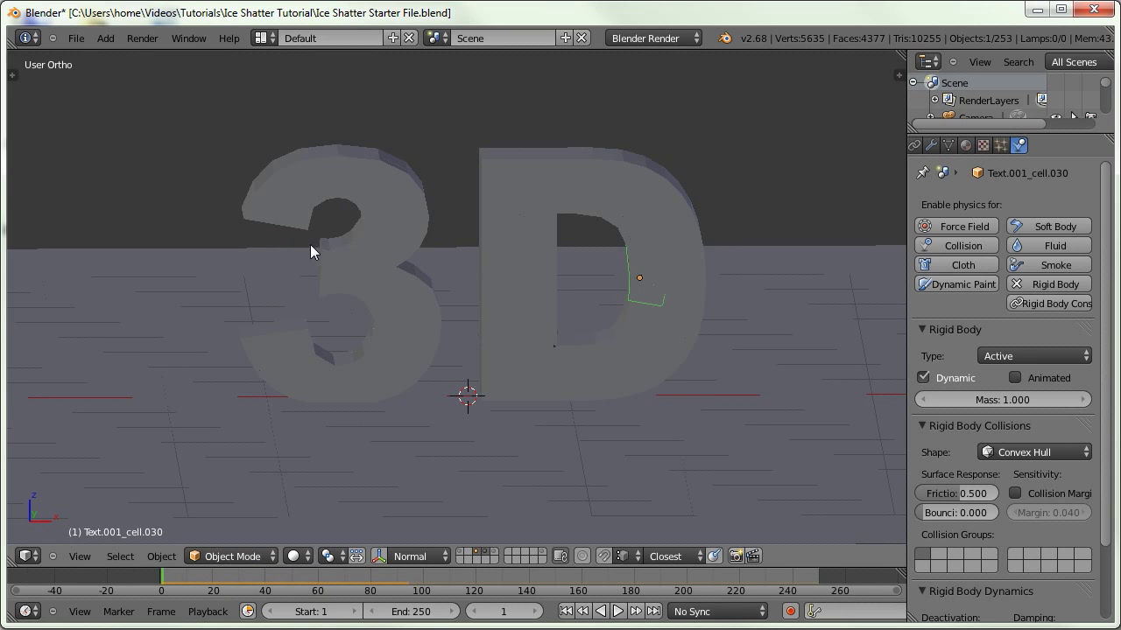
Select all the text fragments without the floor plane and calculate their mass with the Ice (Solid) material preset
{"action": "key", "text": "a"}
{"action": "key", "text": "a"}
{"action": "key", "text": "a"}
{"action": "key", "text": "b"}
{"action": "middle_click_drag", "start_coordinate": [105, 257], "coordinate": [112, 215]}
{"action": "key", "text": "b"}
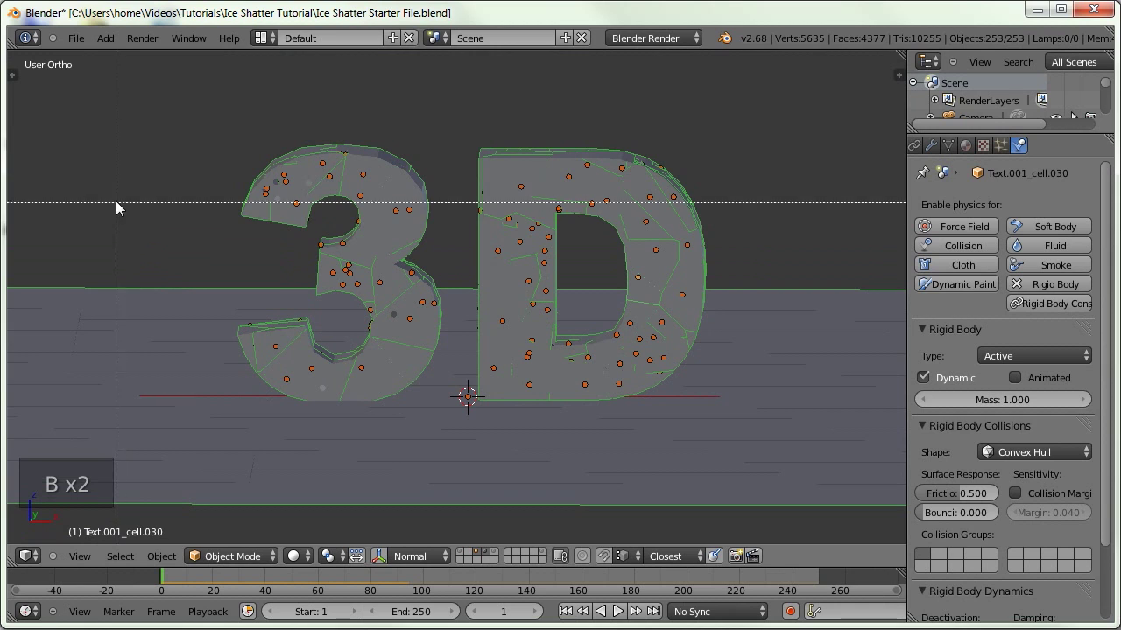
{"action": "left_click_drag", "start_coordinate": [114, 204], "coordinate": [194, 328]}
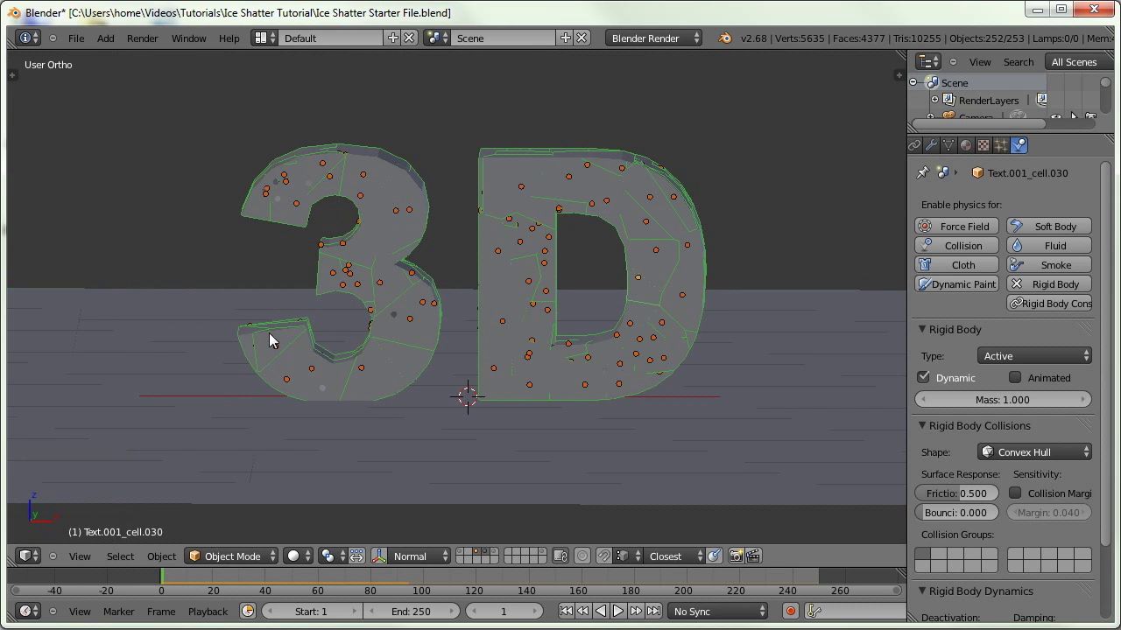
{"action": "key", "text": "t"}
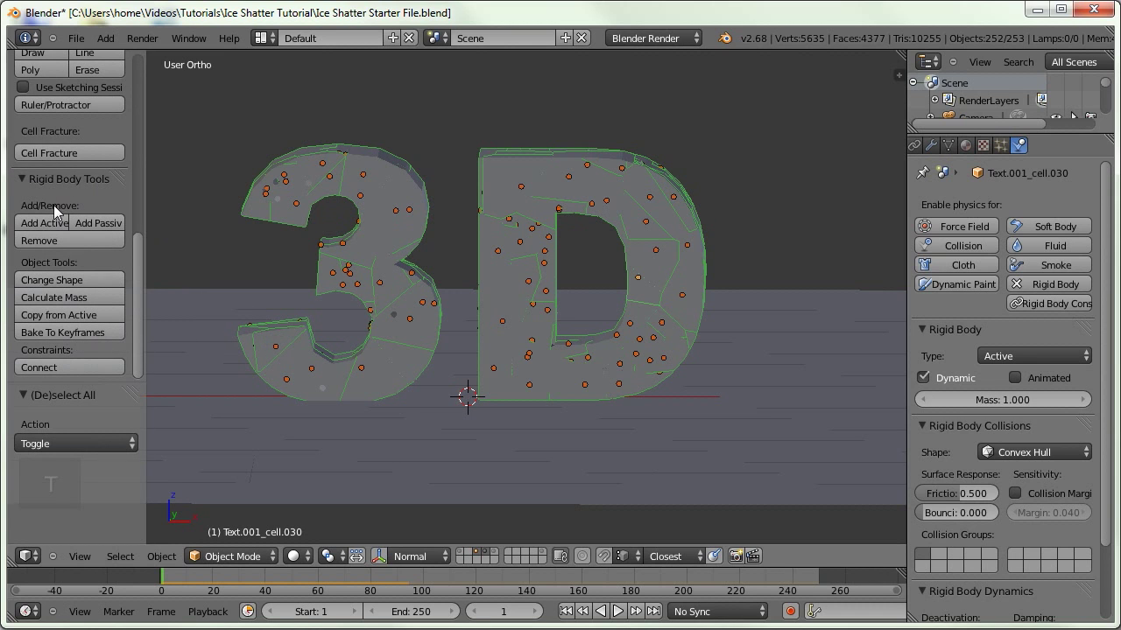
{"action": "left_click", "coordinate": [47, 298]}
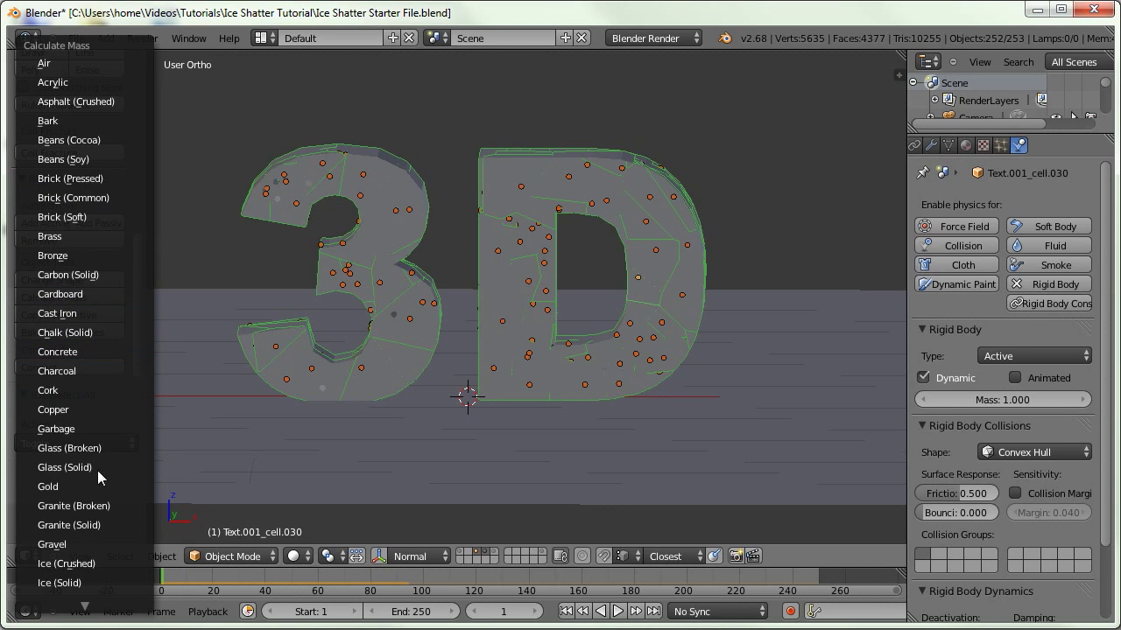
{"action": "left_click", "coordinate": [92, 583]}
Select individual fragments on the 3 and the D to check their calculated mass
{"action": "right_click", "coordinate": [369, 168]}
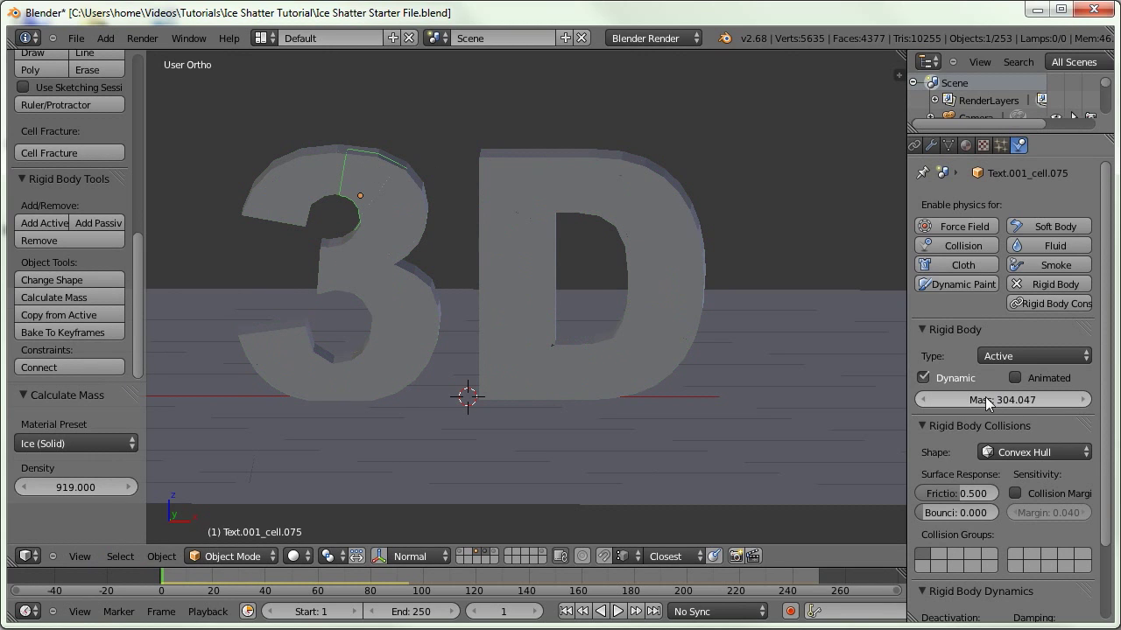
{"action": "right_click", "coordinate": [304, 222]}
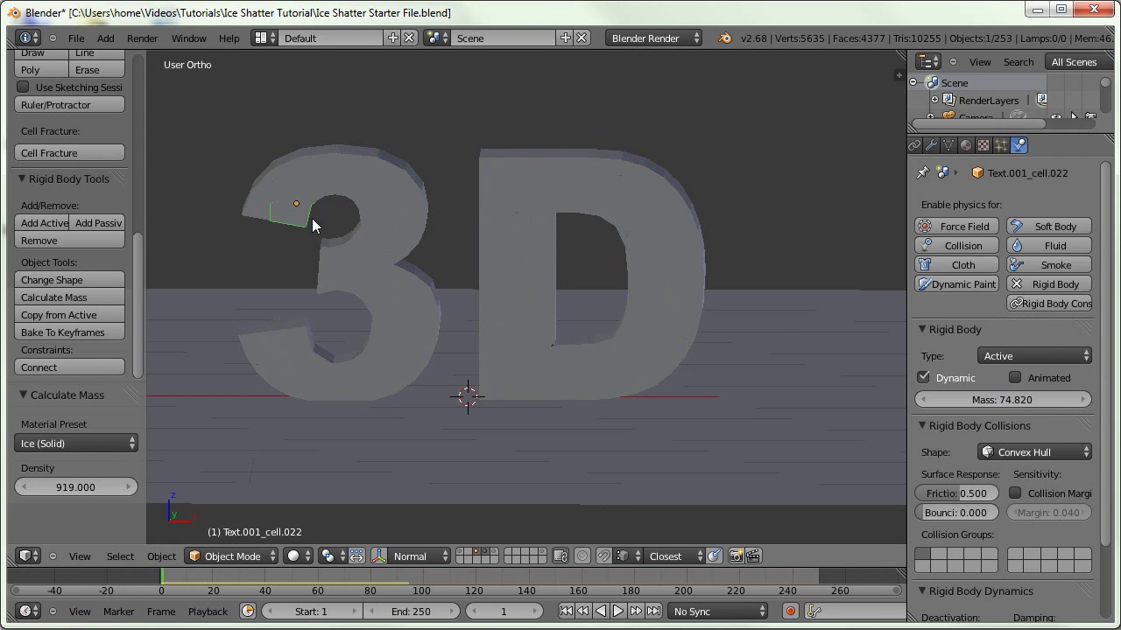
{"action": "right_click", "coordinate": [523, 206]}
Play the simulation with the ice masses up to frame 201
{"action": "key", "text": "t"}
{"action": "key", "text": "KP_0"}
{"action": "key", "text": "alt+a"}
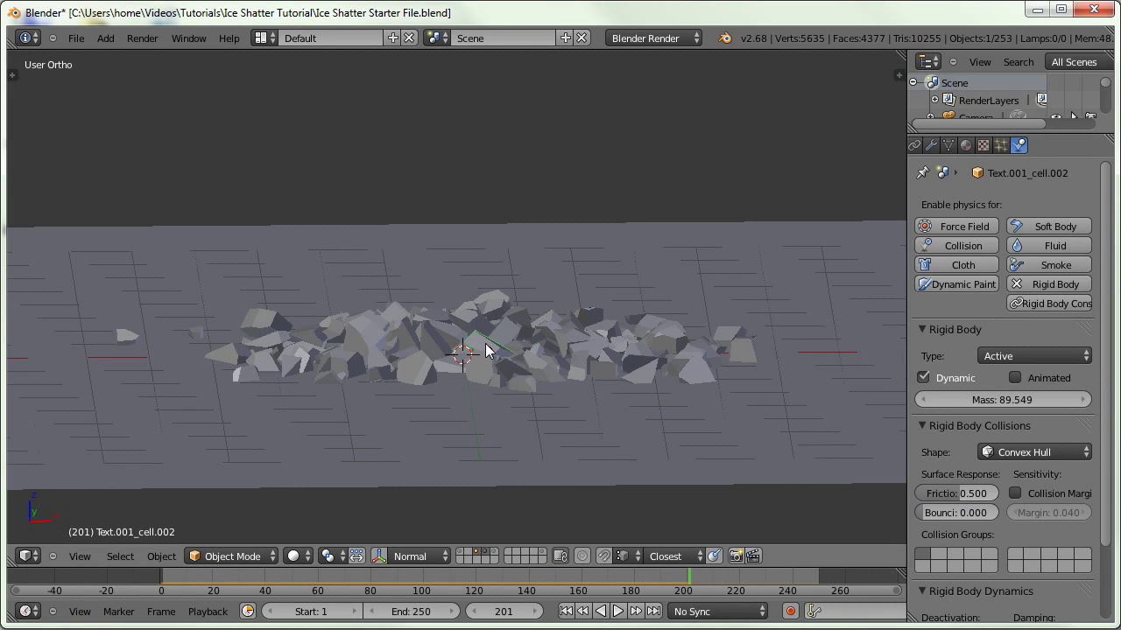
Set the selected fragment's rigid body friction to 0.2
{"action": "left_click", "coordinate": [960, 493]}
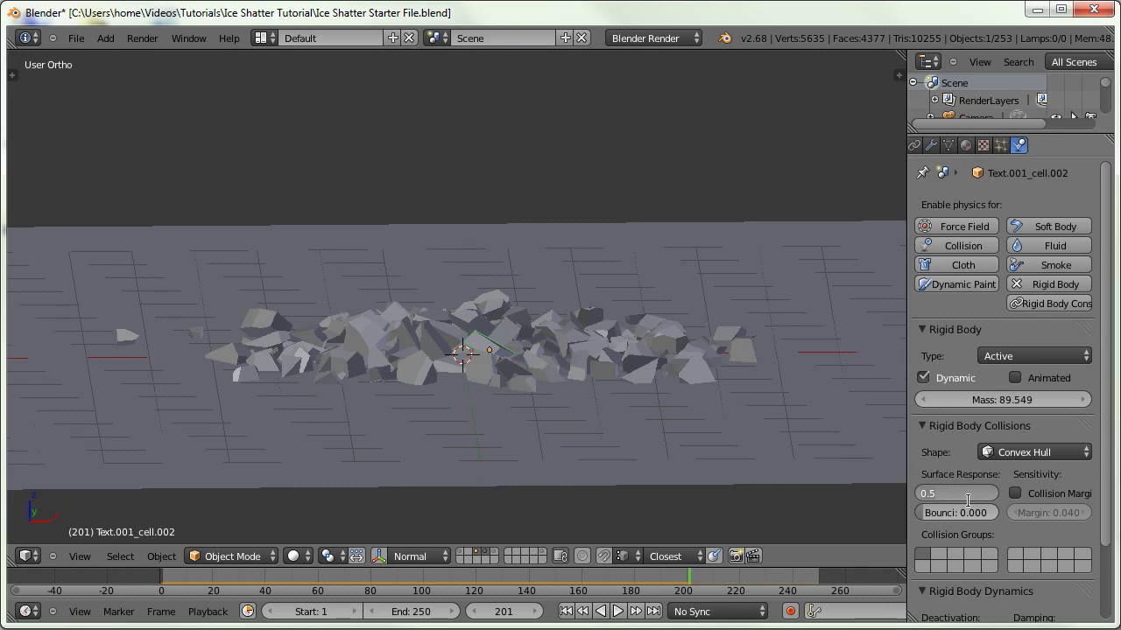
{"action": "key", "text": "BackSpace"}
{"action": "type", "text": "2"}
{"action": "key", "text": "Return"}
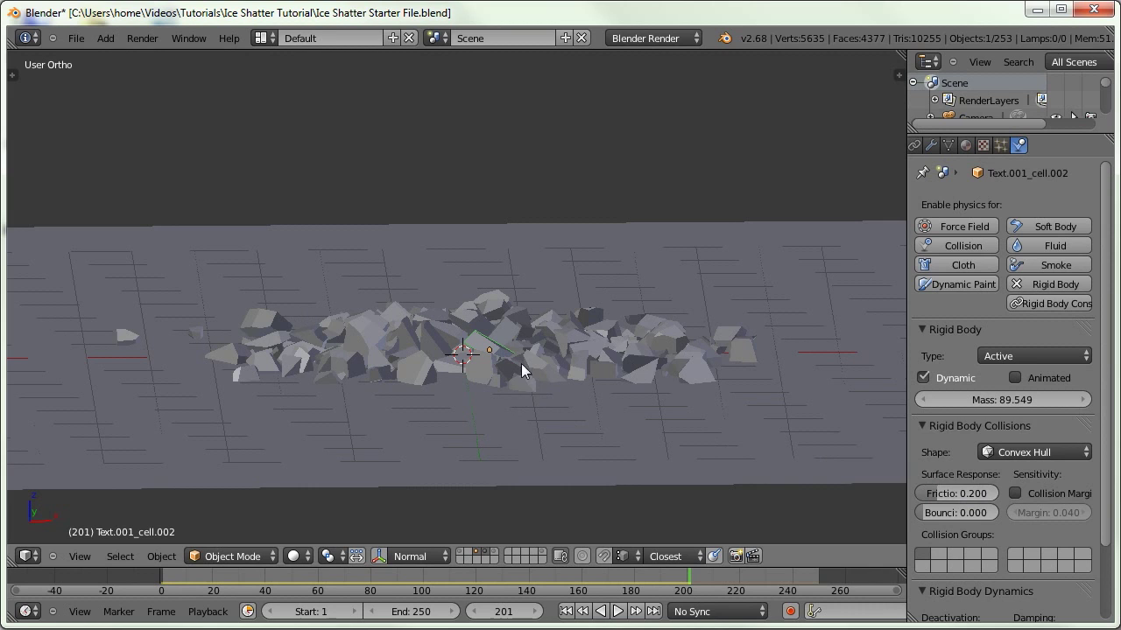
Copy the active fragment's rigid body settings to all fragments except the floor plane and check two of them
{"action": "key", "text": "a"}
{"action": "key", "text": "a"}
{"action": "key", "text": "a"}
{"action": "key", "text": "b"}
{"action": "key", "text": "b"}
{"action": "middle_click_drag", "start_coordinate": [280, 160], "coordinate": [414, 253]}
{"action": "key", "text": "t"}
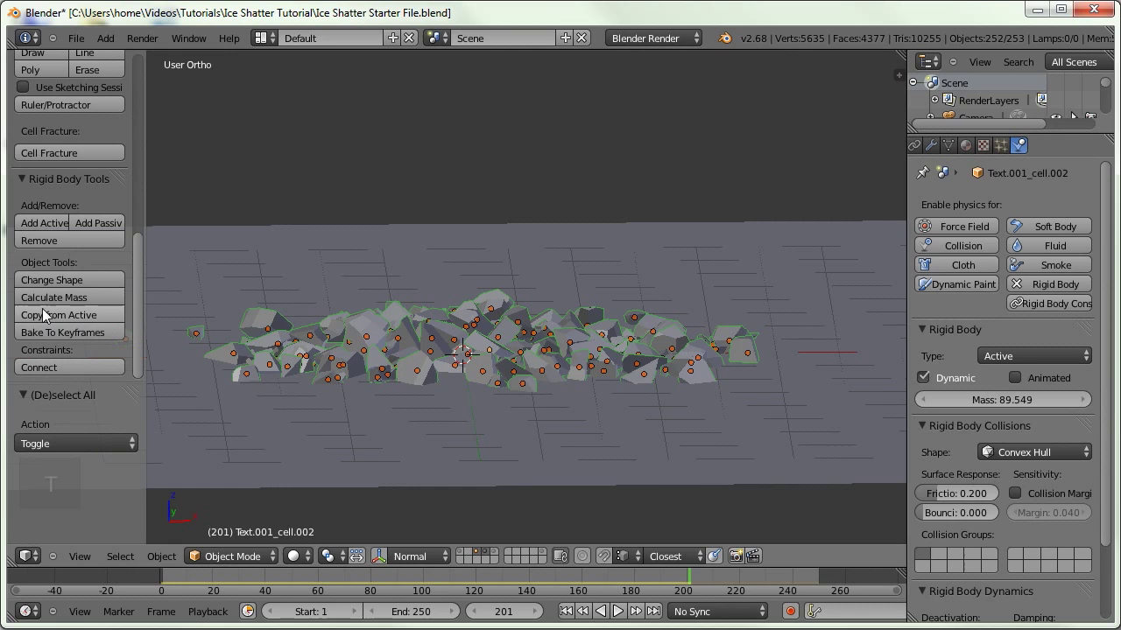
{"action": "left_click", "coordinate": [41, 314]}
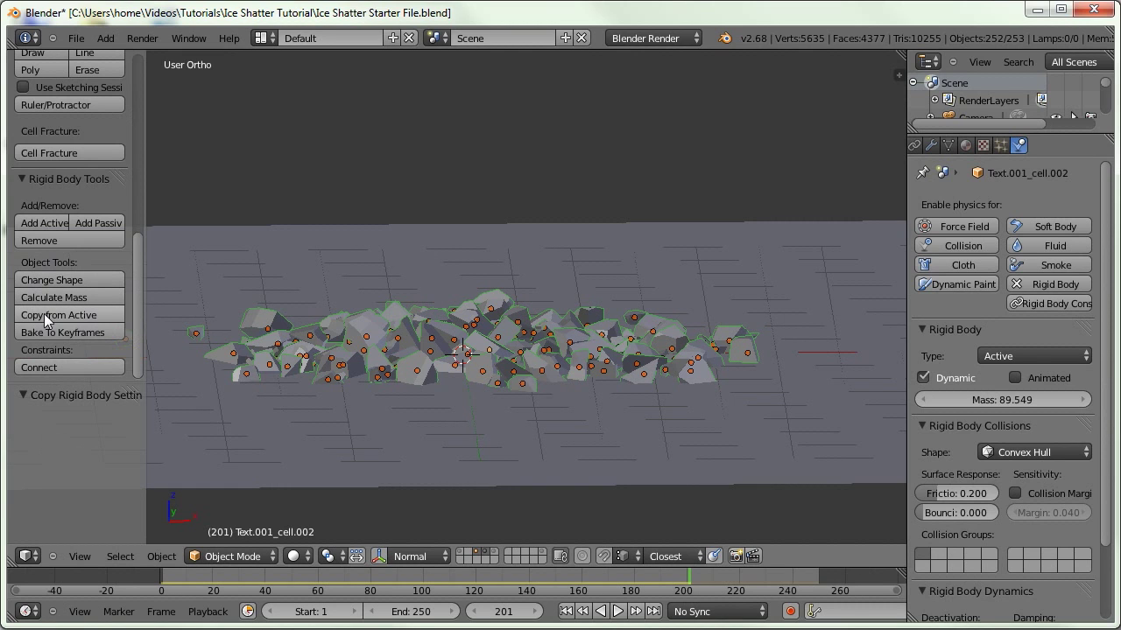
{"action": "right_click", "coordinate": [364, 335]}
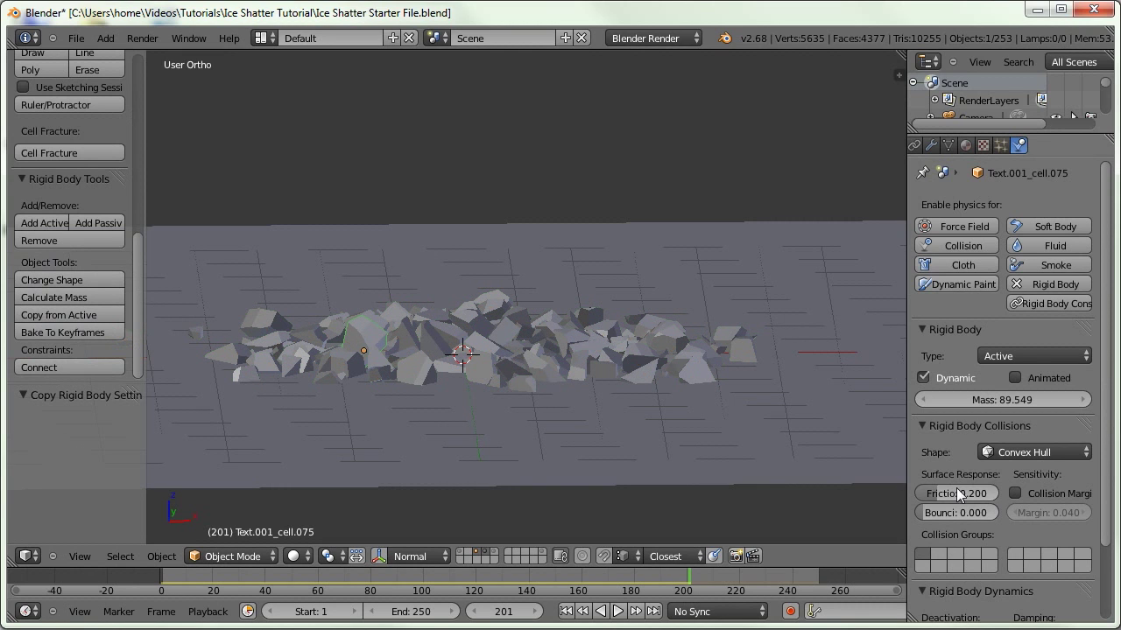
{"action": "right_click", "coordinate": [532, 336]}
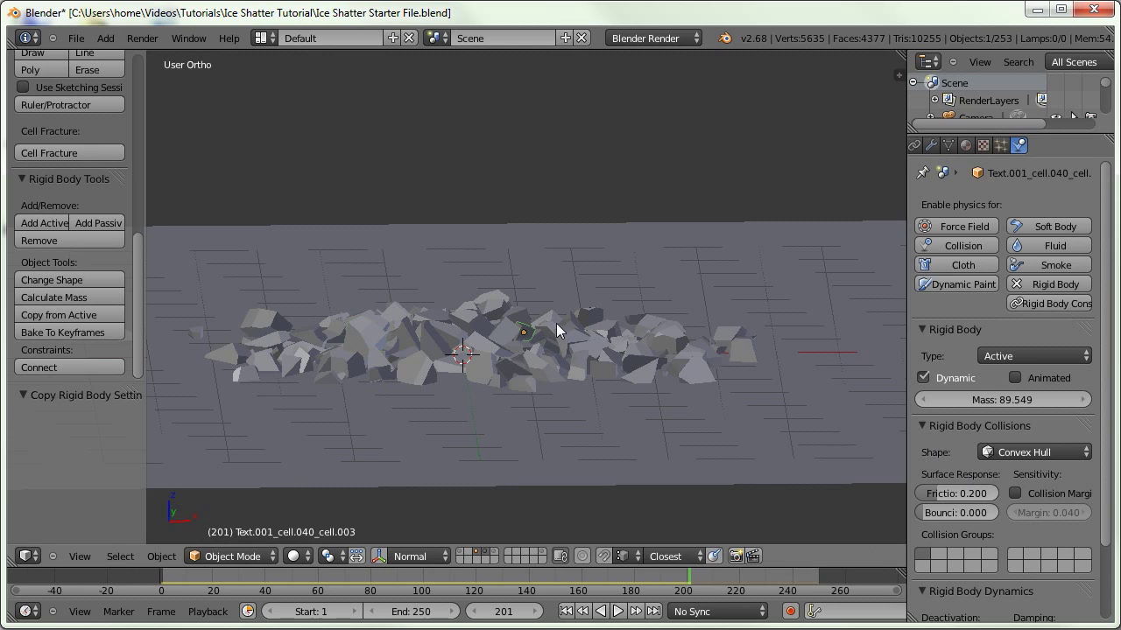
Reselect all fragments without the floor plane, recalculate their mass as Ice (Solid) and check two of them
{"action": "key", "text": "a"}
{"action": "key", "text": "a"}
{"action": "key", "text": "b"}
{"action": "middle_click_drag", "start_coordinate": [464, 228], "coordinate": [473, 232]}
{"action": "key", "text": "b"}
{"action": "middle_click_drag", "start_coordinate": [371, 187], "coordinate": [433, 249]}
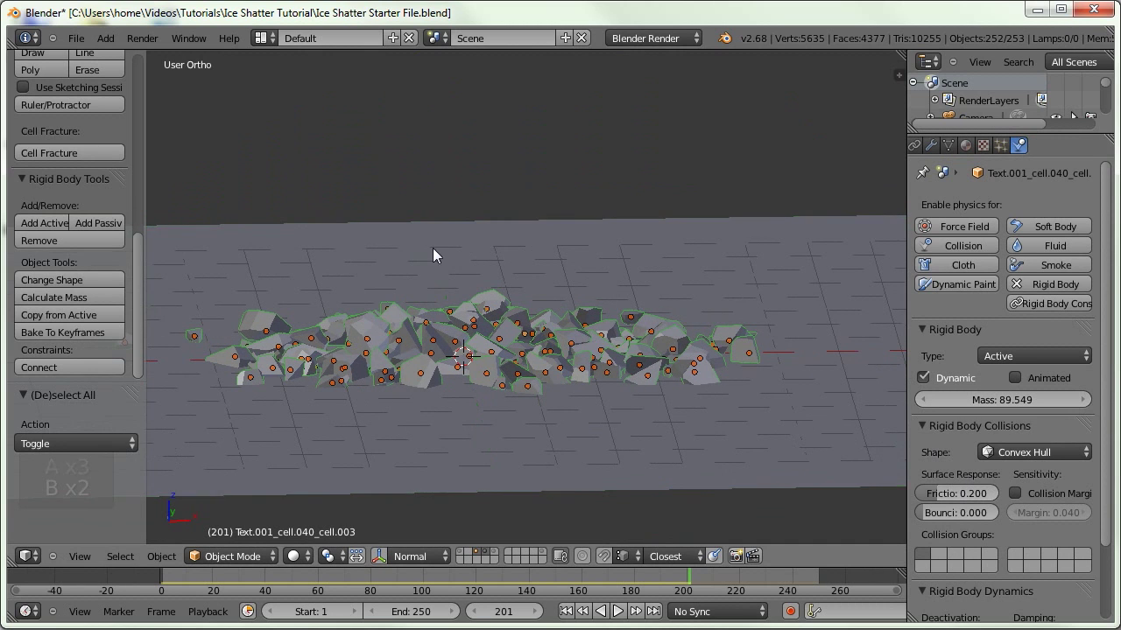
{"action": "left_click", "coordinate": [51, 297]}
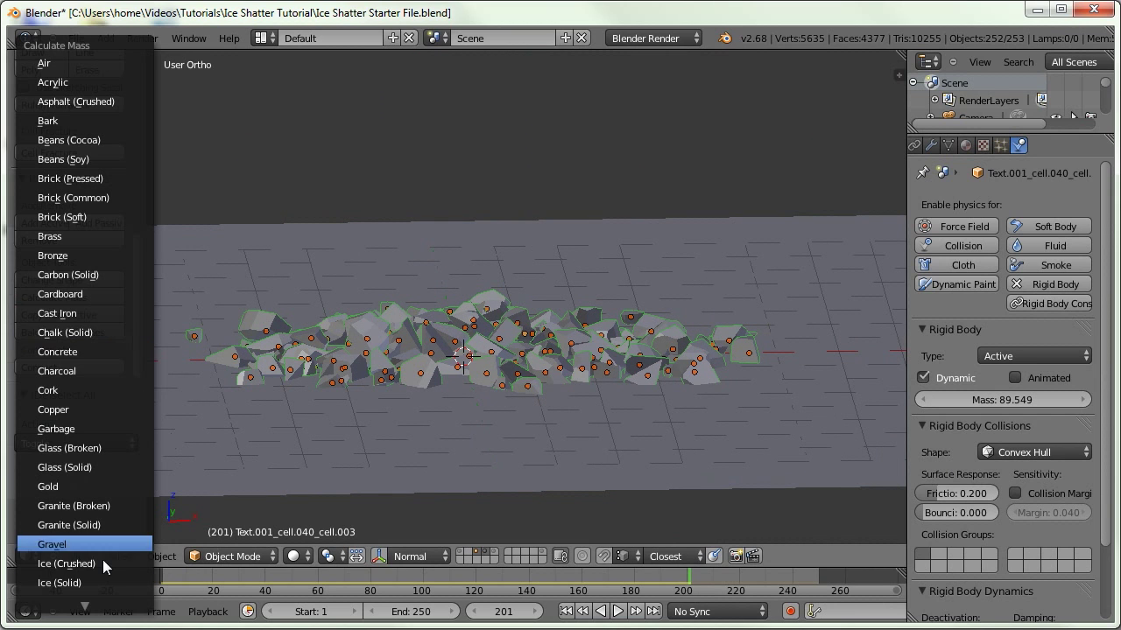
{"action": "left_click", "coordinate": [85, 582]}
{"action": "right_click", "coordinate": [473, 353]}
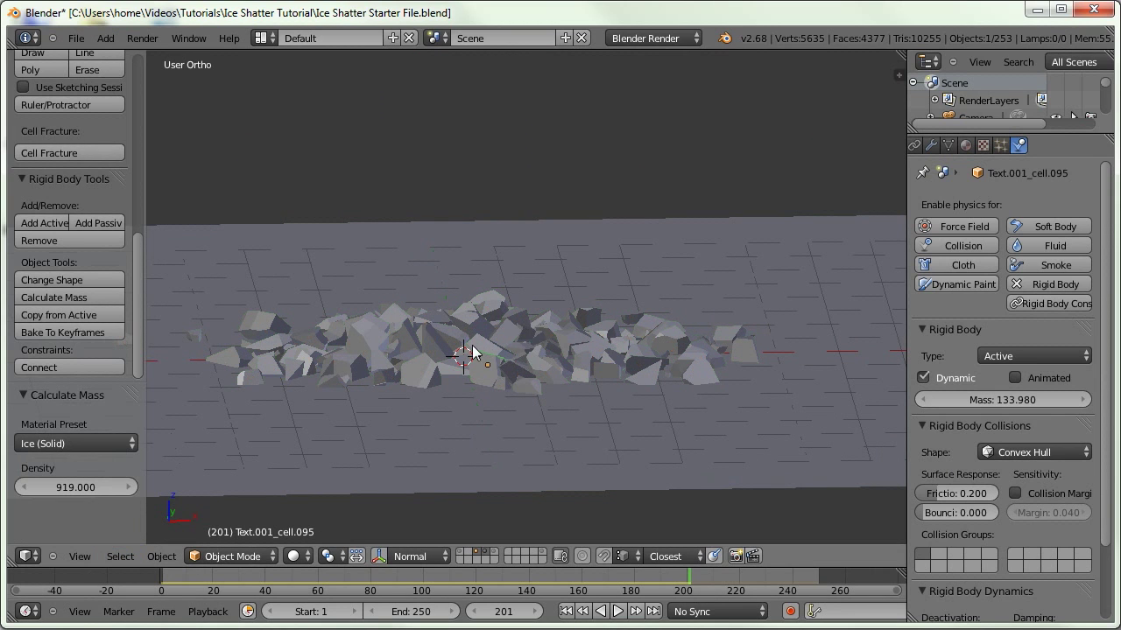
{"action": "right_click", "coordinate": [492, 322]}
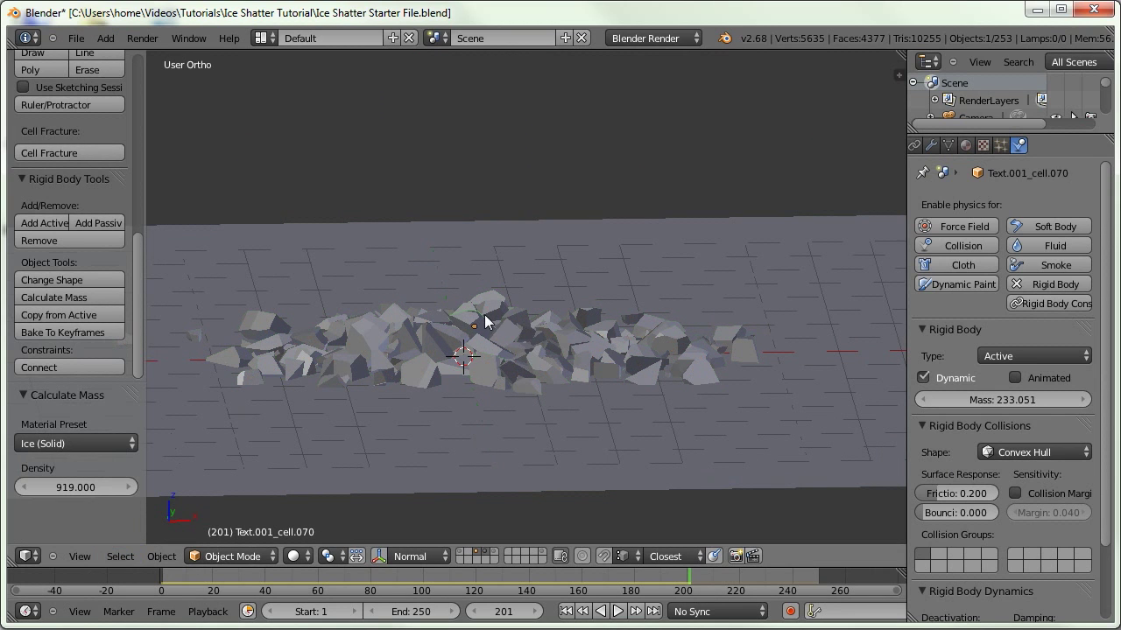
Replay the simulation from the first frame and pause it at frame 130
{"action": "left_click", "coordinate": [566, 612]}
{"action": "key", "text": "t"}
{"action": "key", "text": "alt+a"}
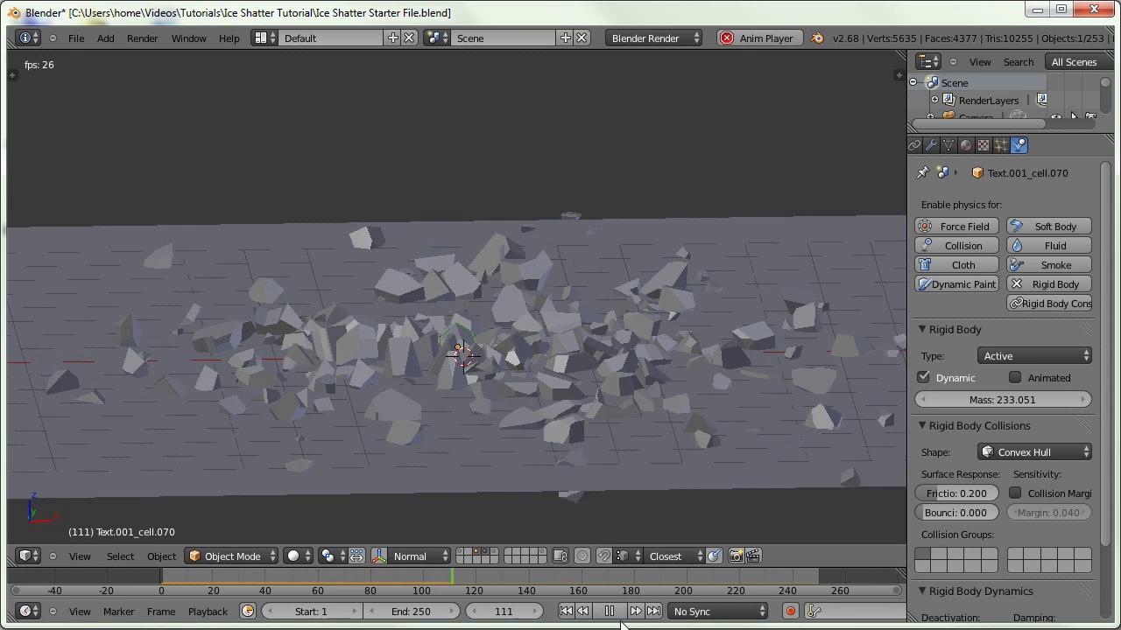
{"action": "key", "text": "alt+a"}
{"action": "middle_click_drag", "start_coordinate": [435, 234], "coordinate": [435, 244]}
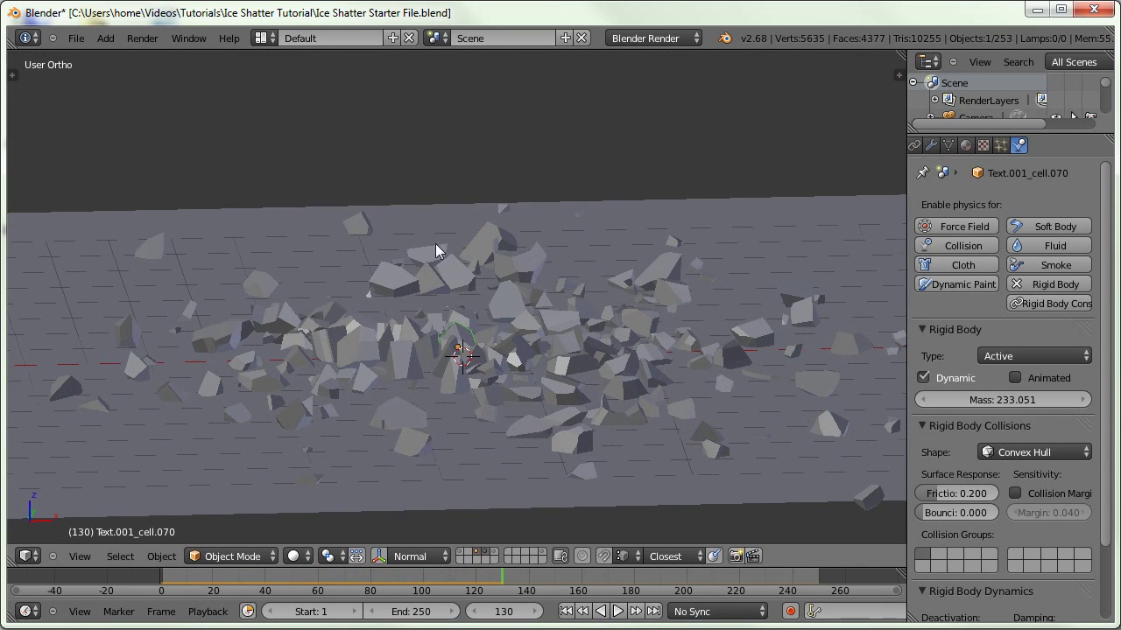
Scale the floor plane up uniformly to extend it beyond the scattered fragments
{"action": "right_click", "coordinate": [445, 221]}
{"action": "key", "text": "s"}
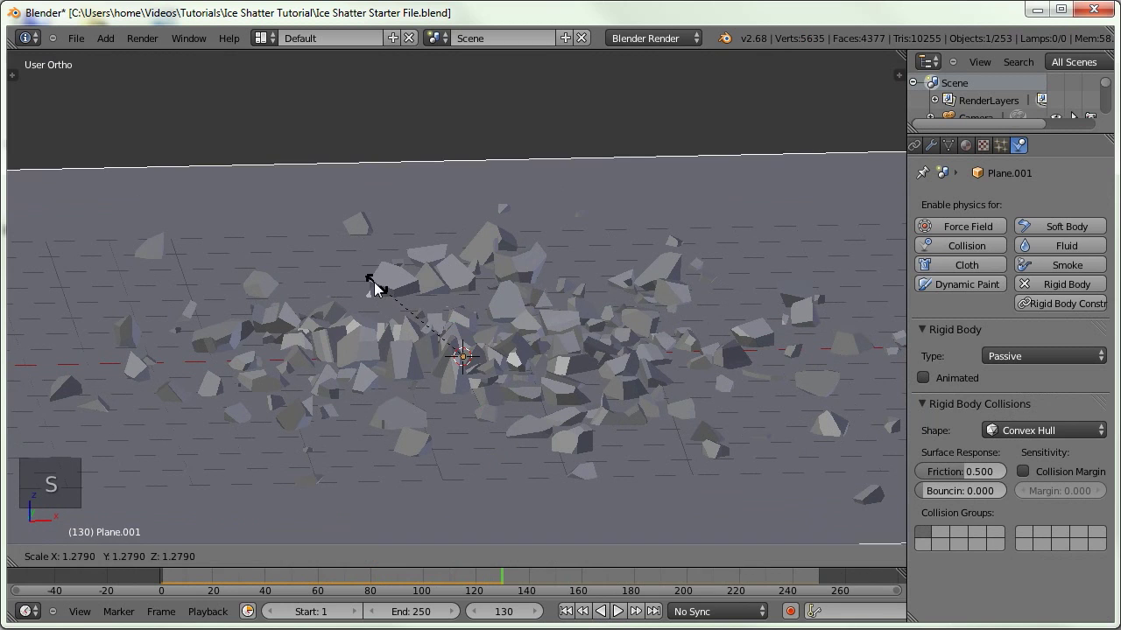
{"action": "left_click", "coordinate": [366, 285]}
Rewind to frame 1, play the simulation on the enlarged floor and pause it at frame 152
{"action": "left_click", "coordinate": [567, 612]}
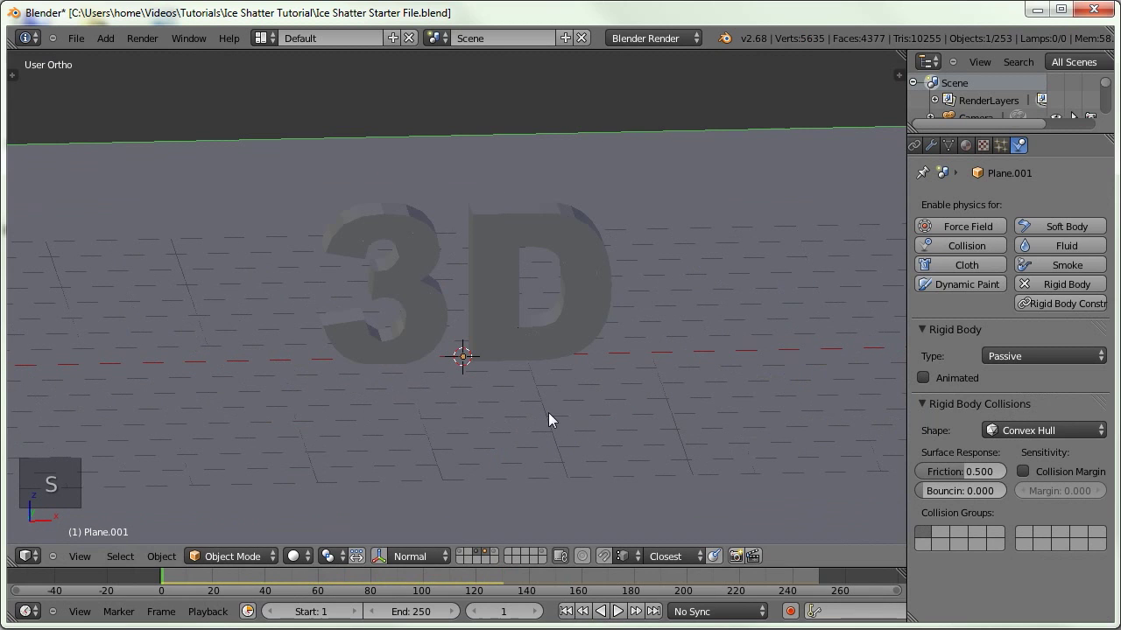
{"action": "key", "text": "alt+a"}
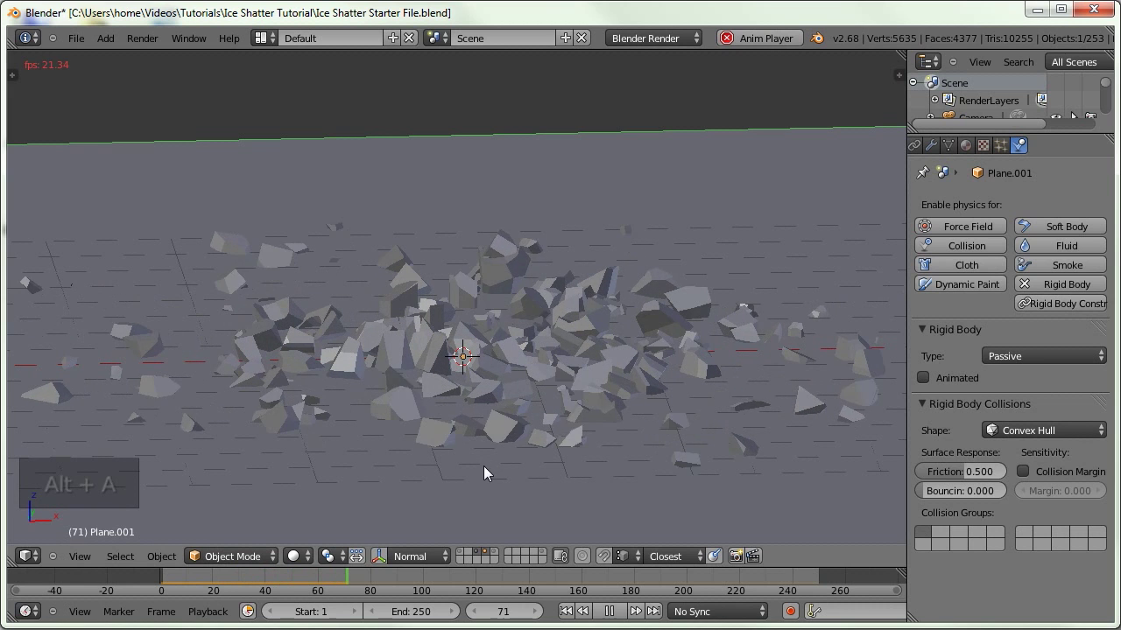
{"action": "left_click", "coordinate": [606, 614]}
{"action": "middle_click_drag", "start_coordinate": [518, 447], "coordinate": [515, 406]}
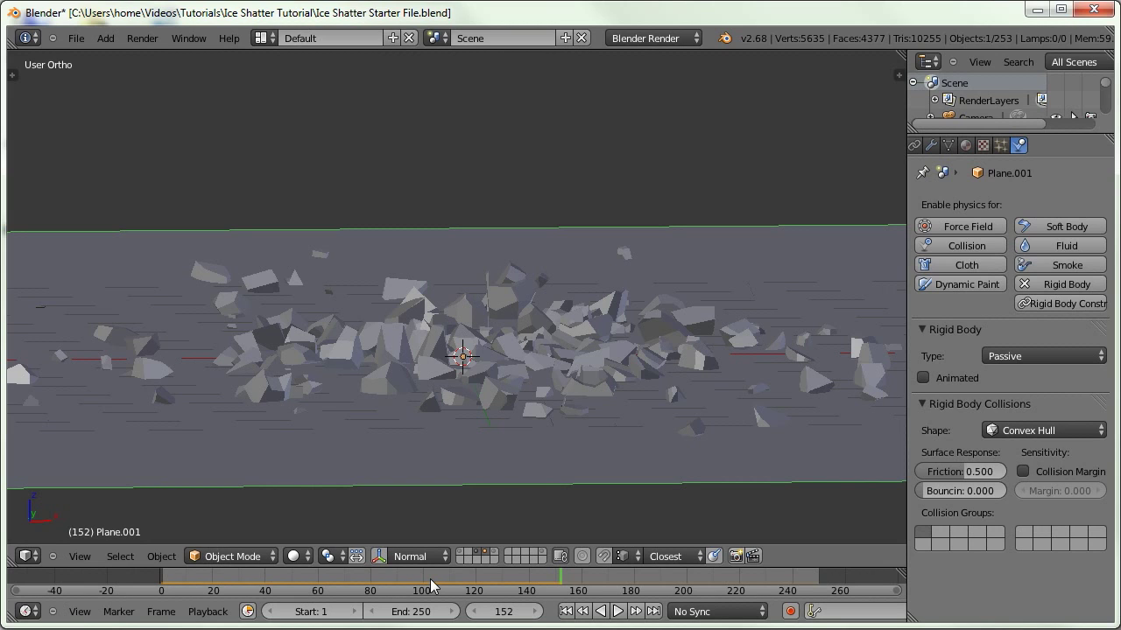
Set the start frame of the scene's rigid body cache to 111 and bake the simulation
{"action": "scroll", "coordinate": [986, 149], "scroll_direction": "up", "scroll_amount": 5}
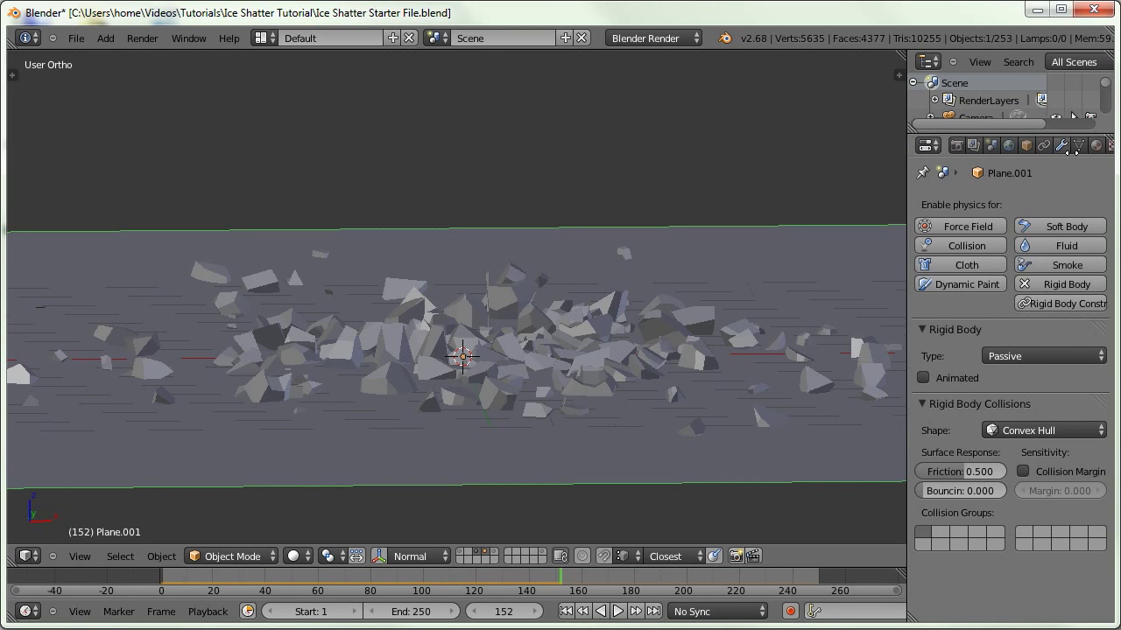
{"action": "left_click", "coordinate": [989, 146]}
{"action": "scroll", "coordinate": [982, 477], "scroll_direction": "down", "scroll_amount": 8}
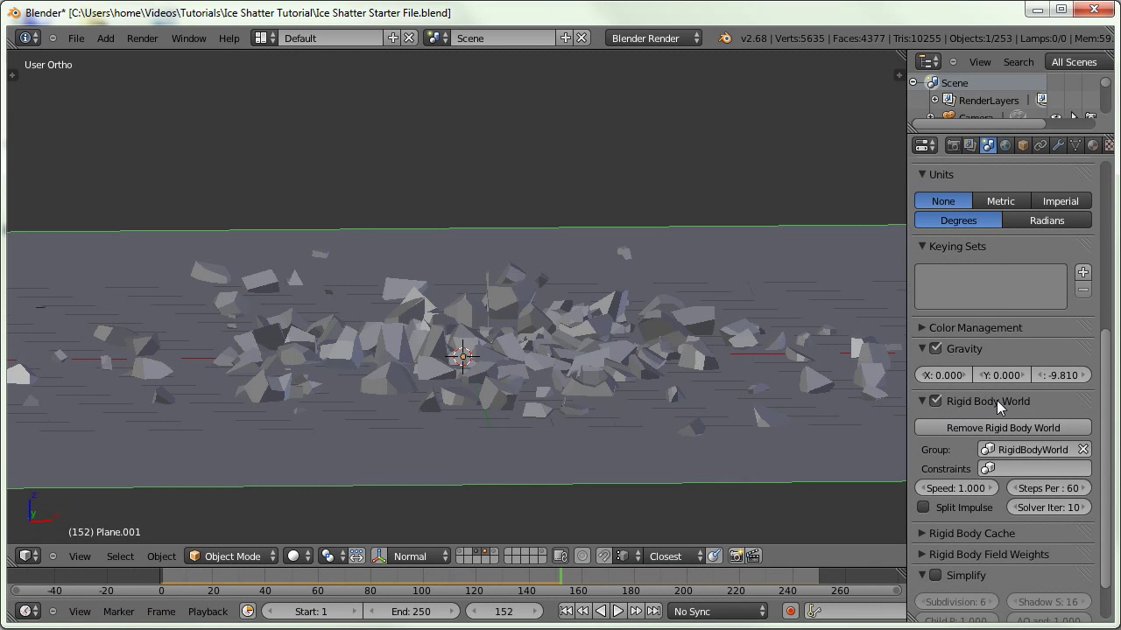
{"action": "scroll", "coordinate": [985, 447], "scroll_direction": "down", "scroll_amount": 2}
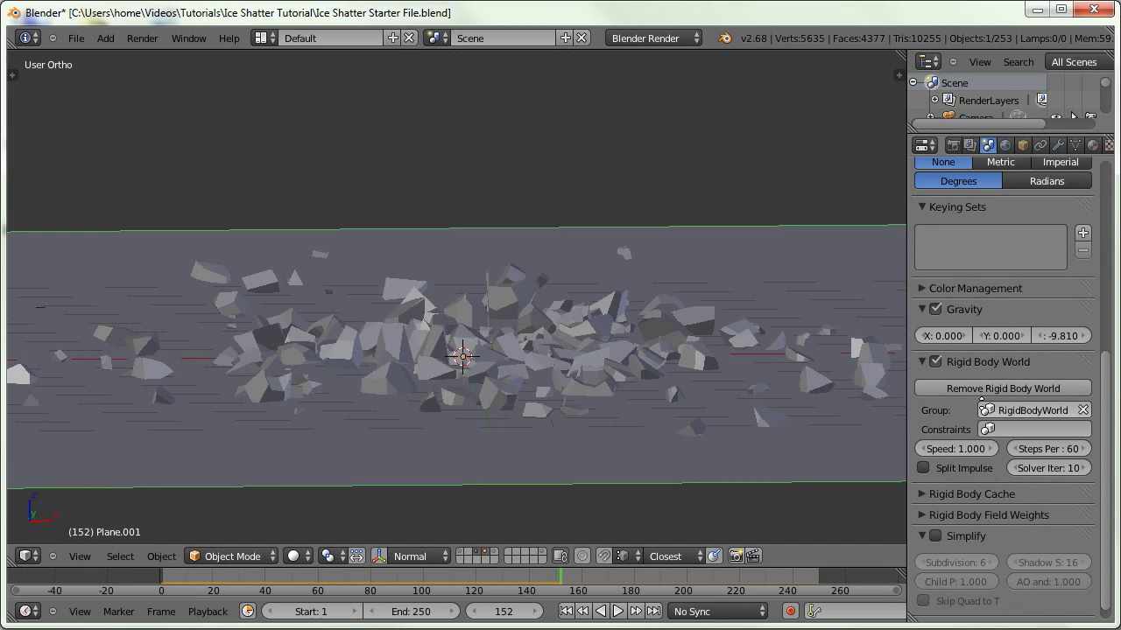
{"action": "left_click", "coordinate": [963, 489]}
{"action": "scroll", "coordinate": [963, 455], "scroll_direction": "down", "scroll_amount": 5}
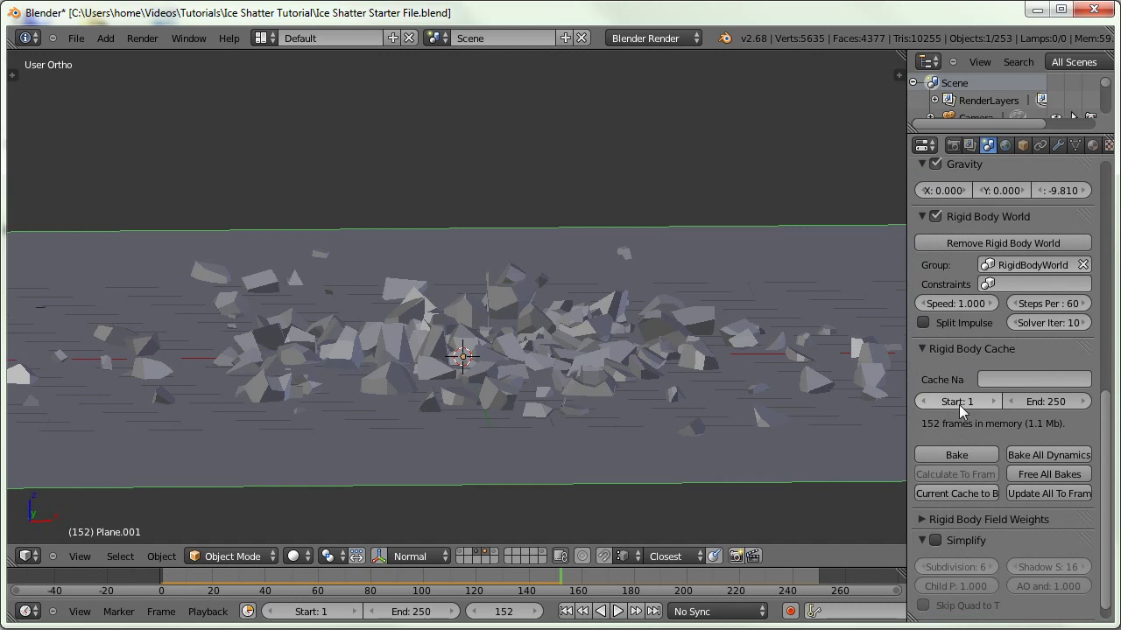
{"action": "left_click", "coordinate": [959, 403]}
{"action": "type", "text": "111"}
{"action": "key", "text": "Return"}
{"action": "left_click", "coordinate": [944, 455]}
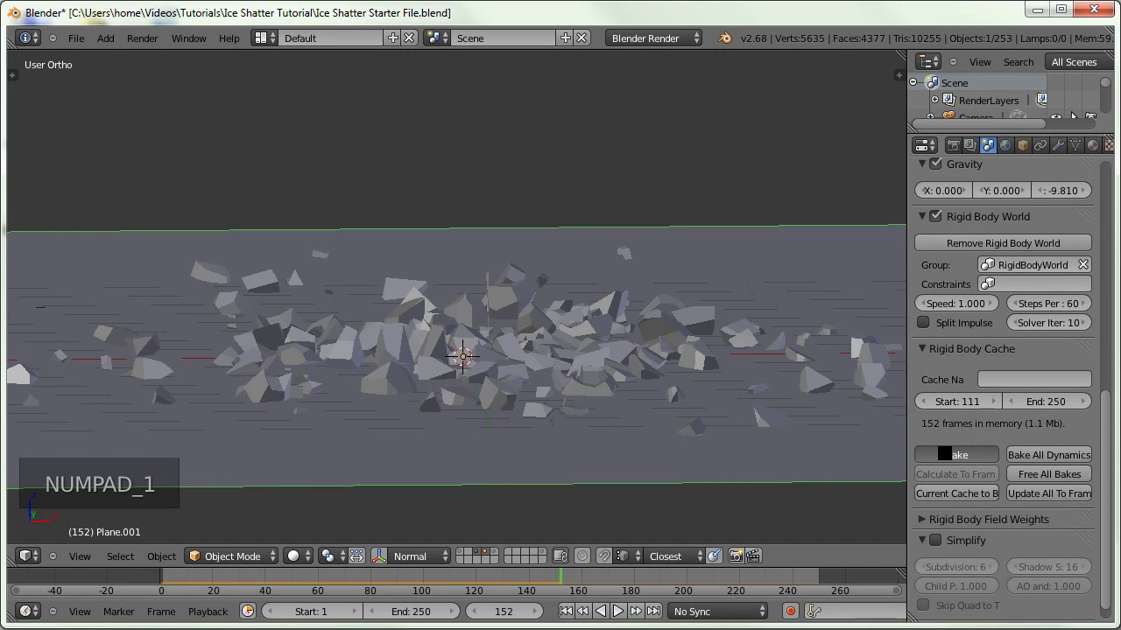
Scrub the timeline back and forth across the baked range to check the fragments' motion, stopping at frame 128
{"action": "left_click", "coordinate": [168, 580]}
{"action": "left_click", "coordinate": [215, 587]}
{"action": "left_click_drag", "start_coordinate": [214, 586], "coordinate": [599, 598]}
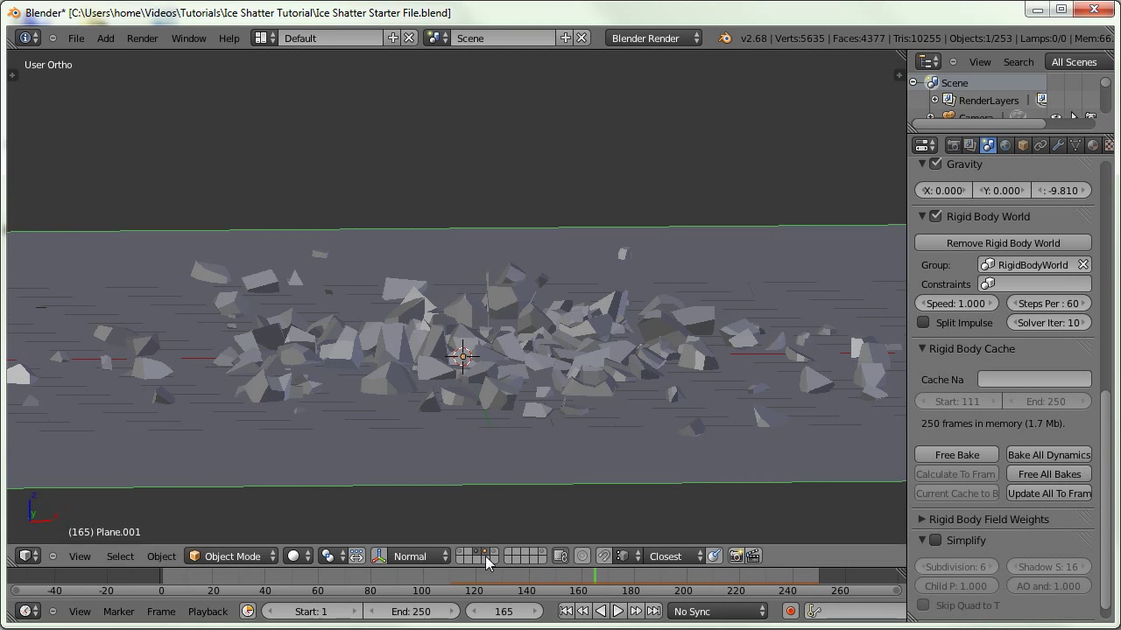
{"action": "left_click_drag", "start_coordinate": [157, 578], "coordinate": [497, 581]}
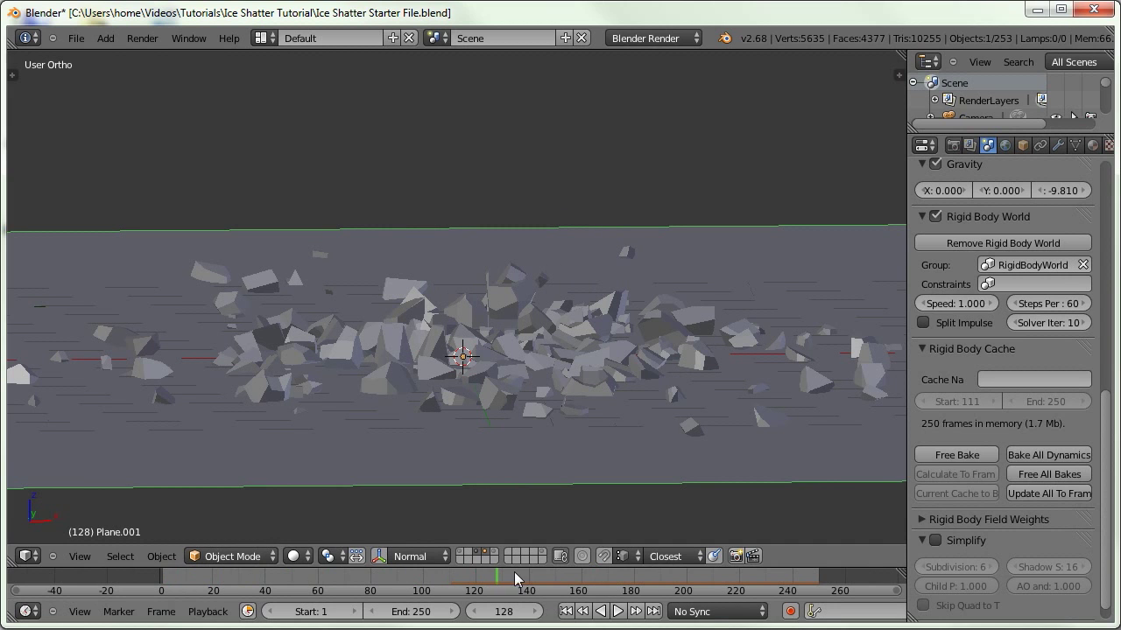
Try to refresh the simulation by freeing and redoing the rigid body bake, and scrub the timeline to frame 172
{"action": "left_click", "coordinate": [957, 455]}
{"action": "left_click", "coordinate": [957, 456]}
{"action": "left_click_drag", "start_coordinate": [421, 580], "coordinate": [639, 488]}
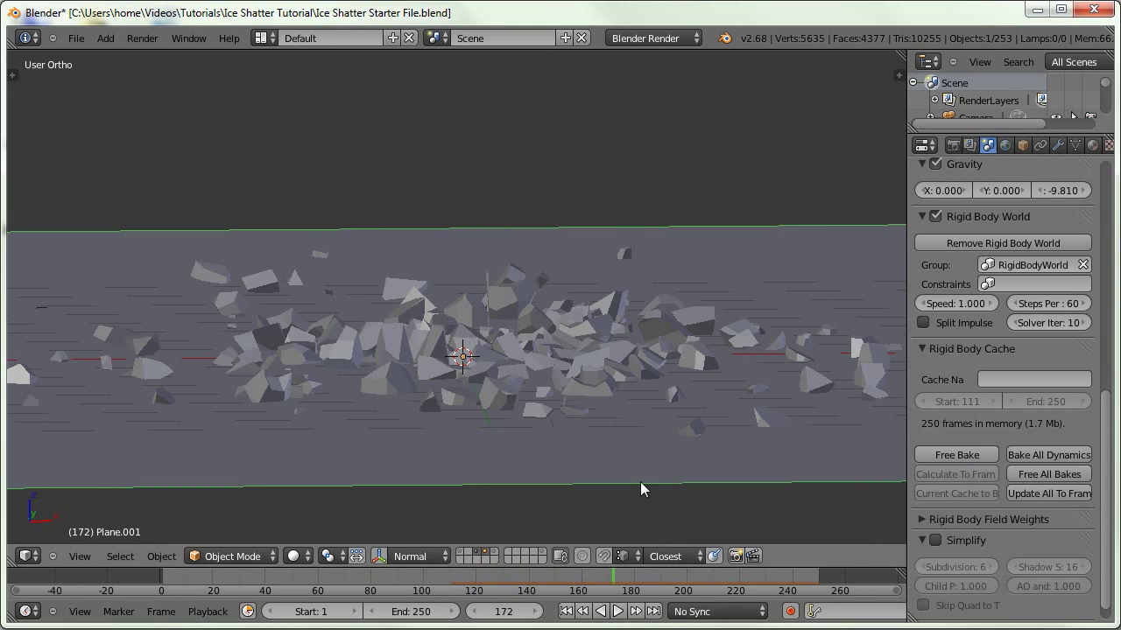
Save the file and reopen Ice Shatter Starter File.blend from the recent files
{"action": "left_click", "coordinate": [77, 39]}
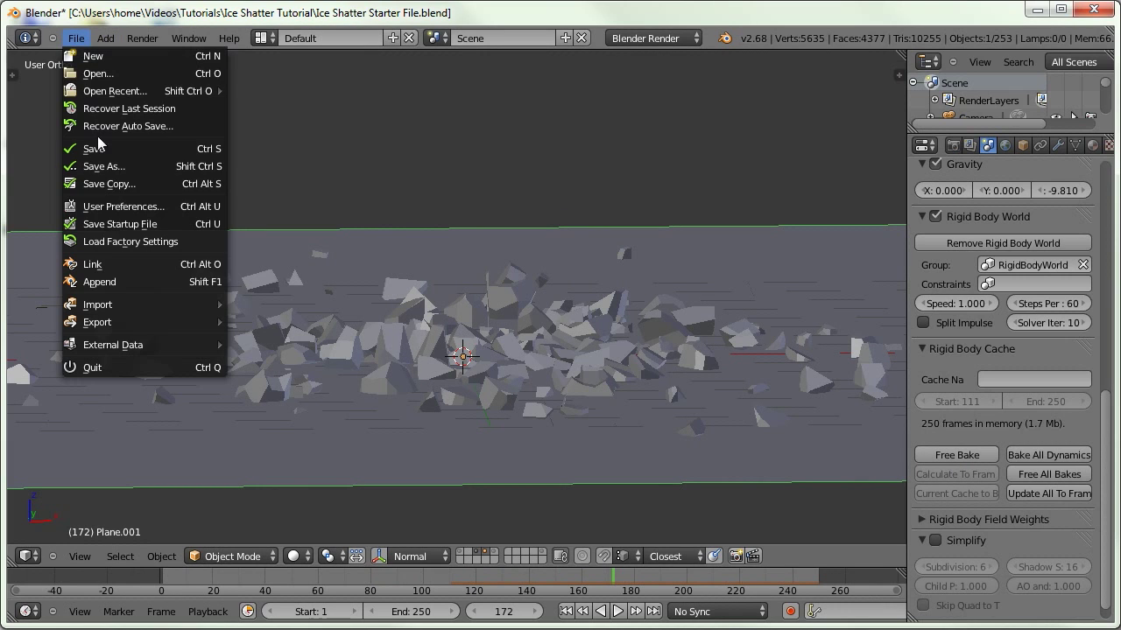
{"action": "left_click", "coordinate": [94, 148]}
{"action": "left_click", "coordinate": [76, 39]}
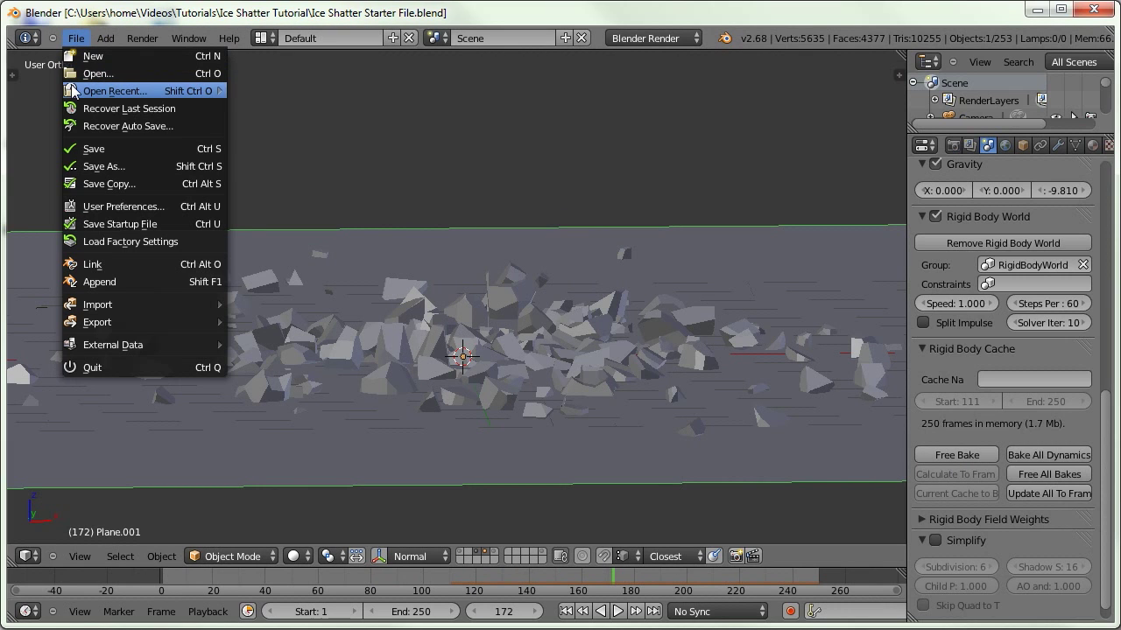
{"action": "mouse_move", "coordinate": [75, 91]}
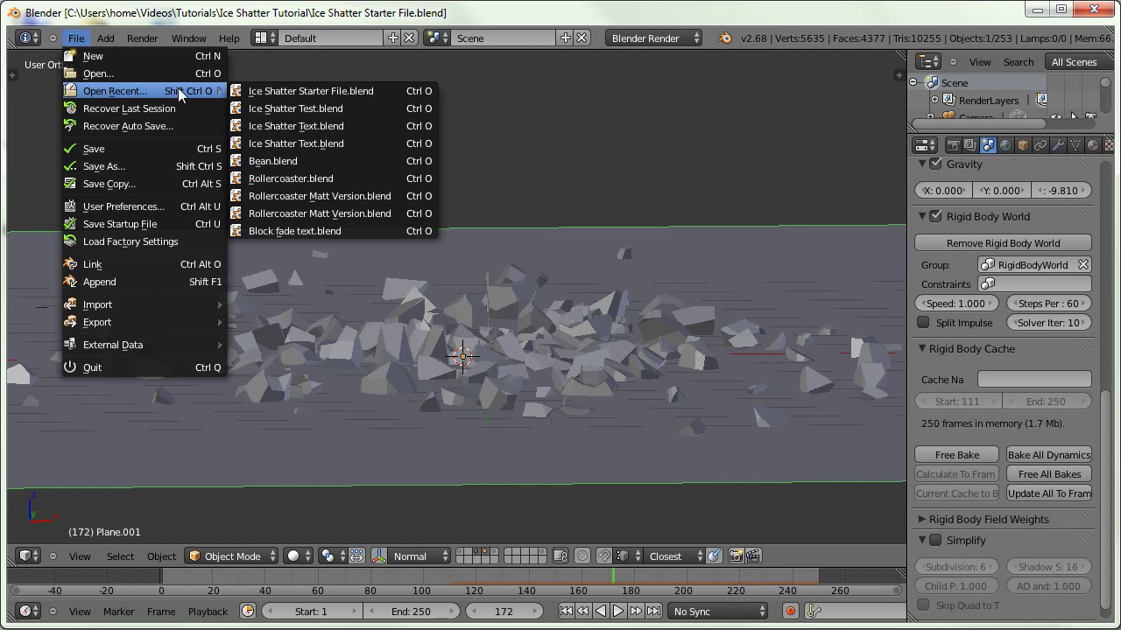
{"action": "left_click", "coordinate": [281, 91]}
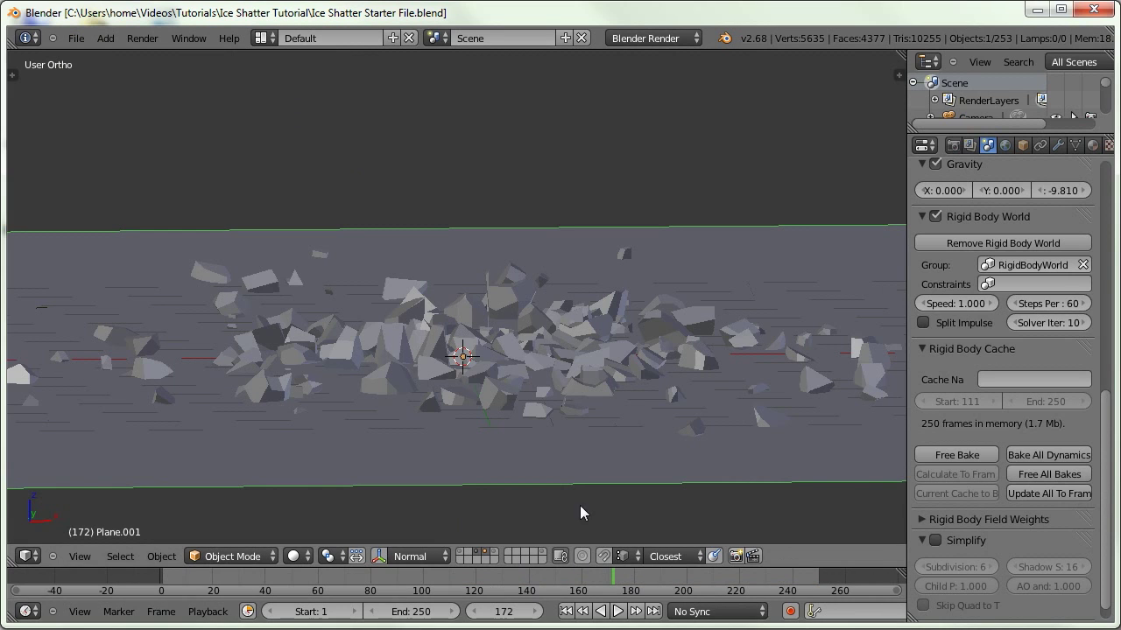
Free the old rigid body bake, bake the simulation again and scrub through it, ending on frame 111
{"action": "left_click", "coordinate": [948, 454]}
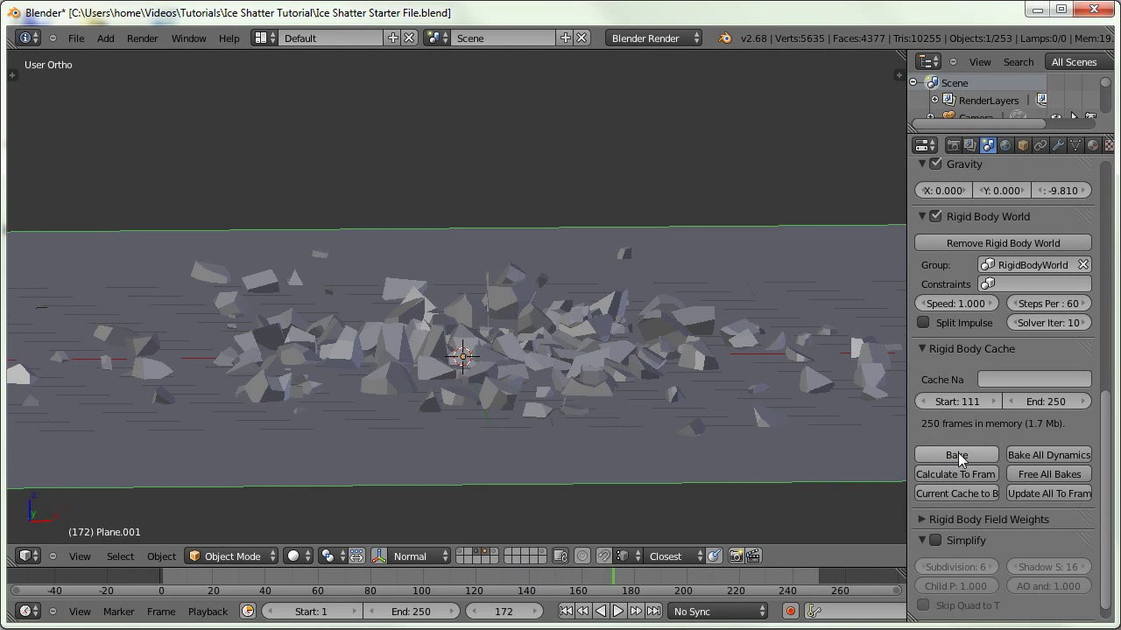
{"action": "left_click", "coordinate": [957, 455]}
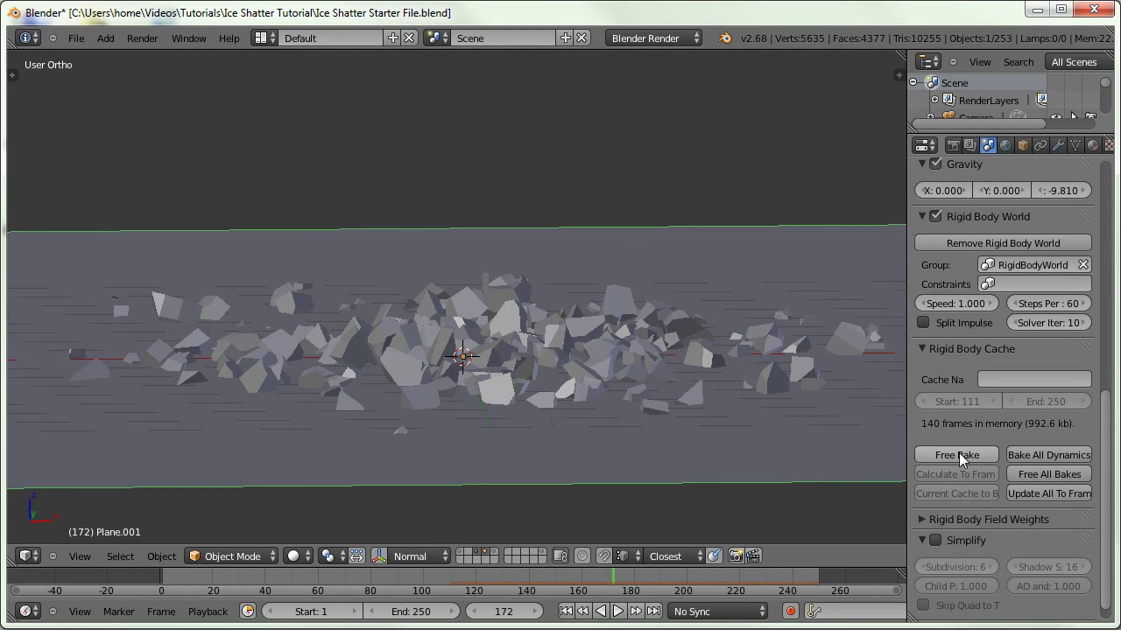
{"action": "mouse_move", "coordinate": [451, 575]}
{"action": "left_mouse_down"}
{"action": "mouse_move", "coordinate": [613, 575]}
{"action": "mouse_move", "coordinate": [182, 573]}
{"action": "mouse_move", "coordinate": [320, 589]}
{"action": "mouse_move", "coordinate": [602, 584]}
{"action": "mouse_move", "coordinate": [566, 578]}
{"action": "left_mouse_up"}
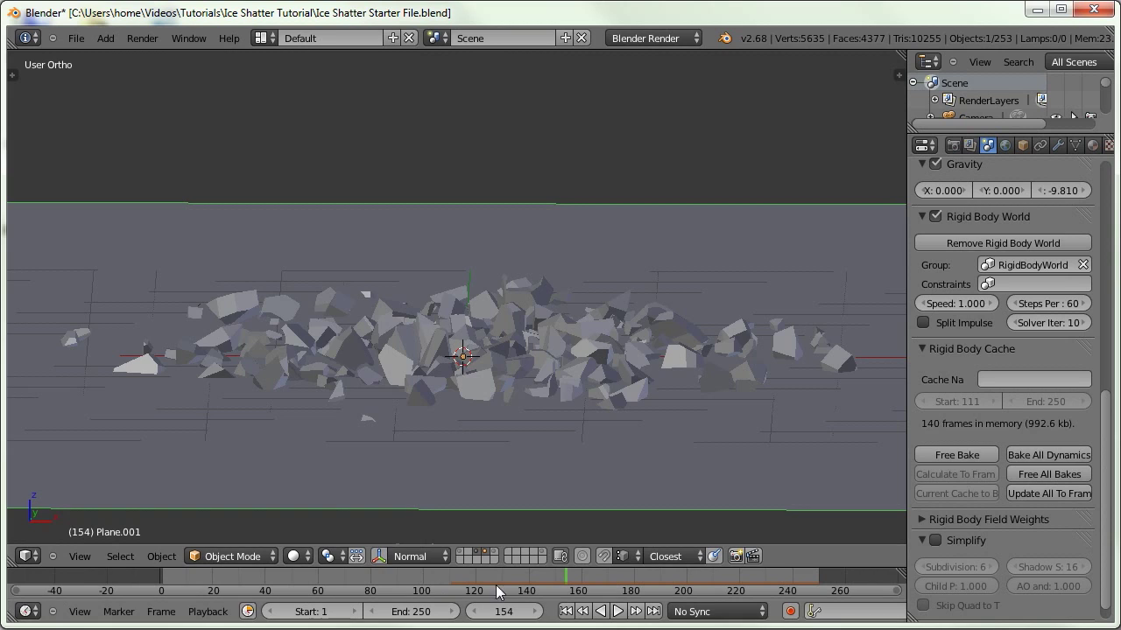
{"action": "left_click", "coordinate": [452, 578]}
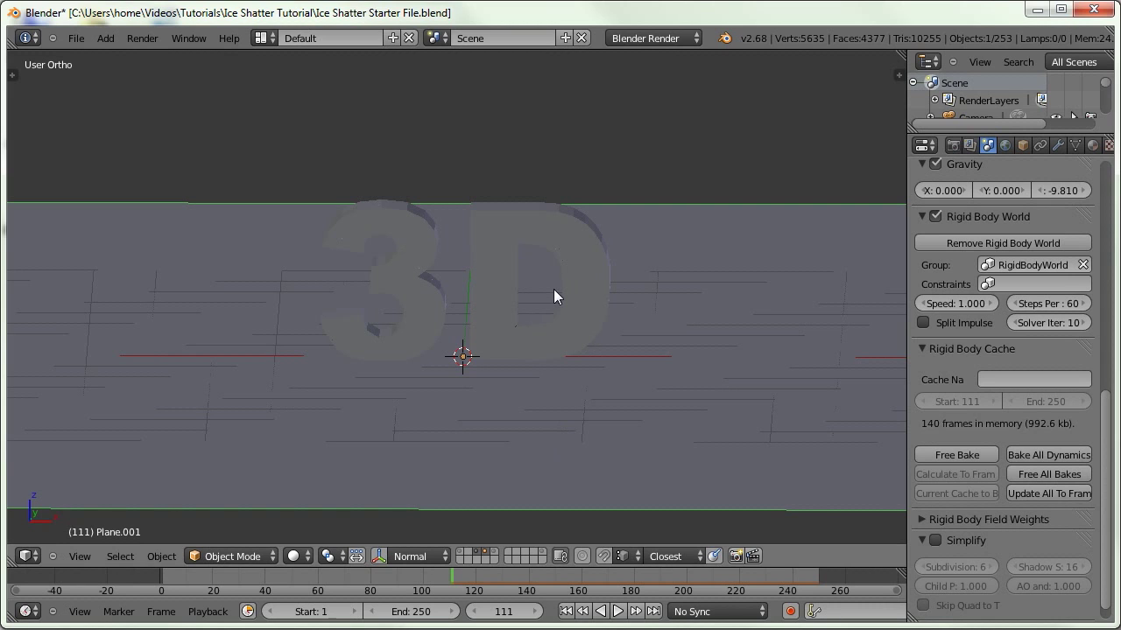
Show the first layer with the unbroken 3D text and set the text's display type to Wire
{"action": "left_click", "coordinate": [459, 556]}
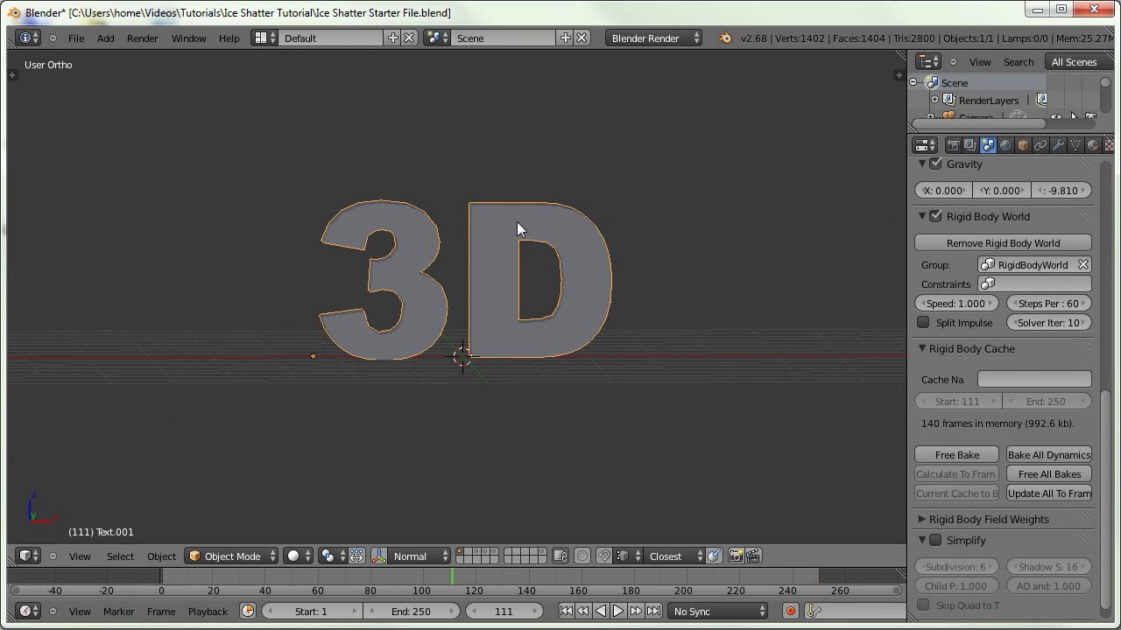
{"action": "left_click", "coordinate": [1024, 143]}
{"action": "scroll", "coordinate": [1006, 420], "scroll_direction": "down", "scroll_amount": 3}
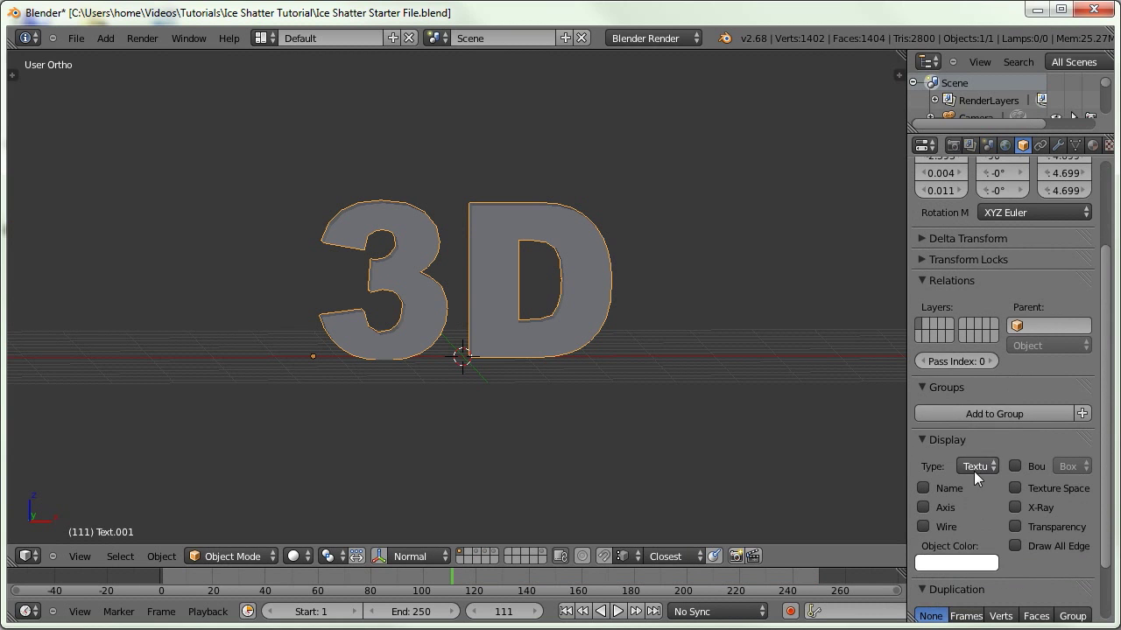
{"action": "left_click", "coordinate": [976, 465]}
{"action": "left_click", "coordinate": [907, 428]}
Add a plane in front view, move it over the 3 and rotate it 90 degrees about the Z axis
{"action": "middle_click_drag", "start_coordinate": [445, 307], "coordinate": [361, 299]}
{"action": "key", "text": "KP_1"}
{"action": "scroll", "coordinate": [375, 285], "scroll_direction": "up", "scroll_amount": 5}
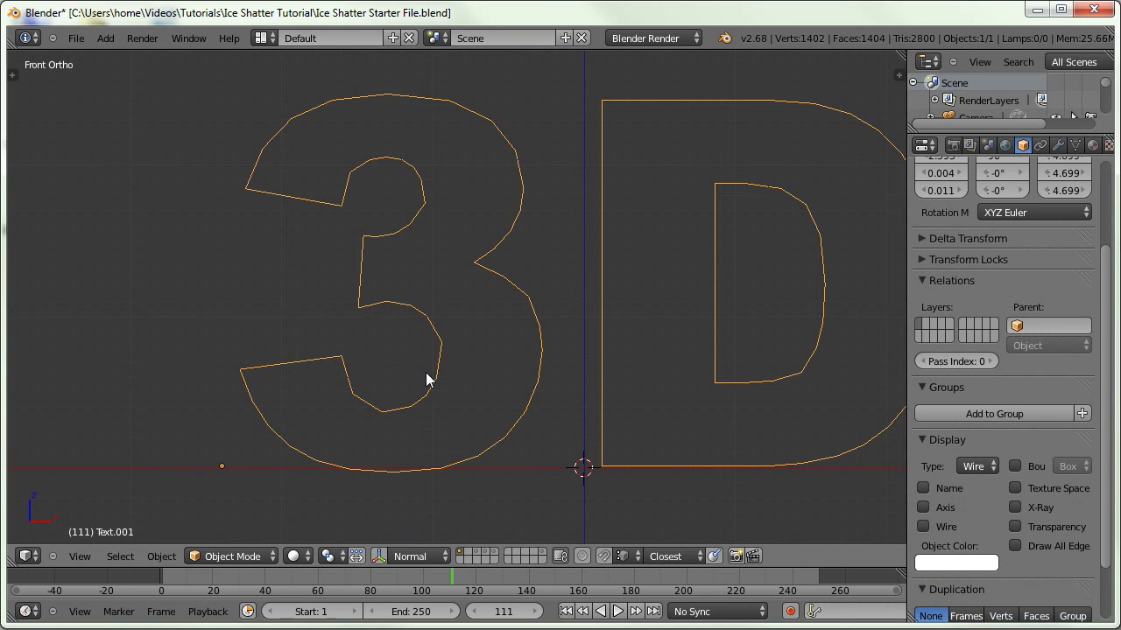
{"action": "key", "text": "shift+a"}
{"action": "mouse_move", "coordinate": [442, 371]}
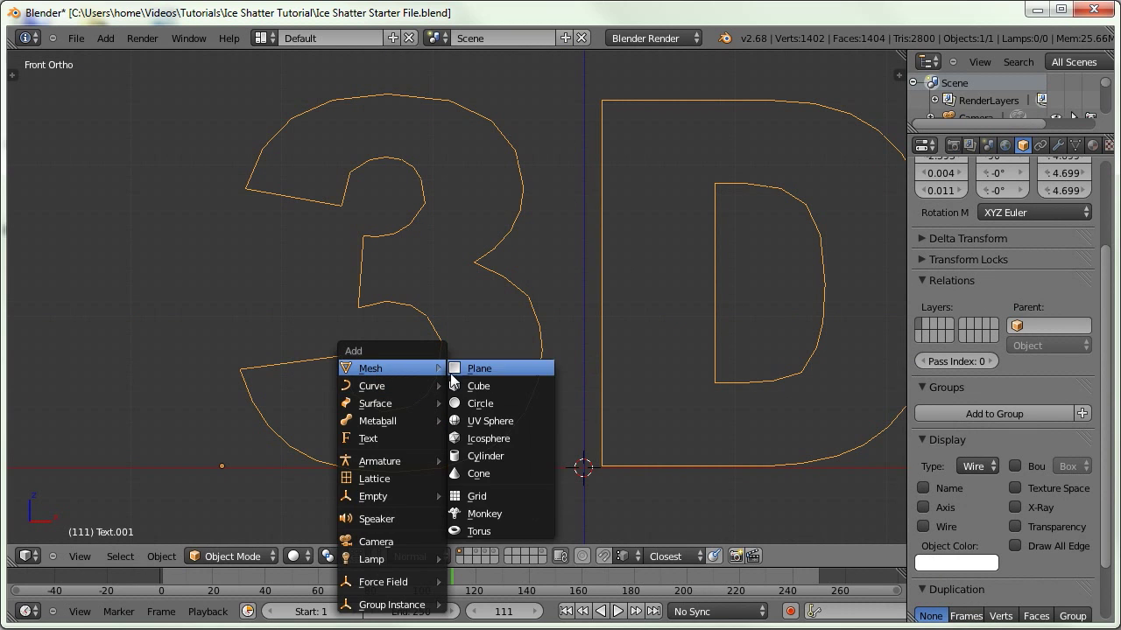
{"action": "left_click", "coordinate": [477, 368]}
{"action": "key", "text": "g"}
{"action": "left_click", "coordinate": [466, 371]}
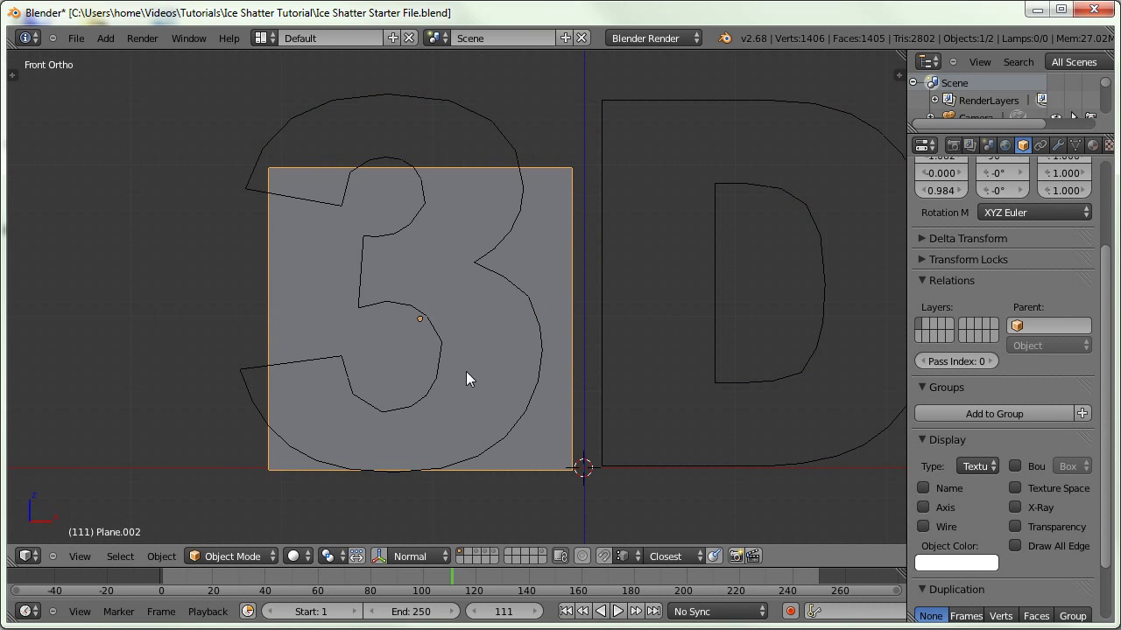
{"action": "type", "text": "rz90"}
{"action": "key", "text": "Return"}
Reduce the plane to its bottom edge by deleting the vertices of its top edge in Edit Mode
{"action": "key", "text": "Tab"}
{"action": "middle_click_drag", "start_coordinate": [431, 311], "coordinate": [362, 323]}
{"action": "key", "text": "ctrl+Tab"}
{"action": "left_click", "coordinate": [349, 337]}
{"action": "right_click", "coordinate": [357, 179]}
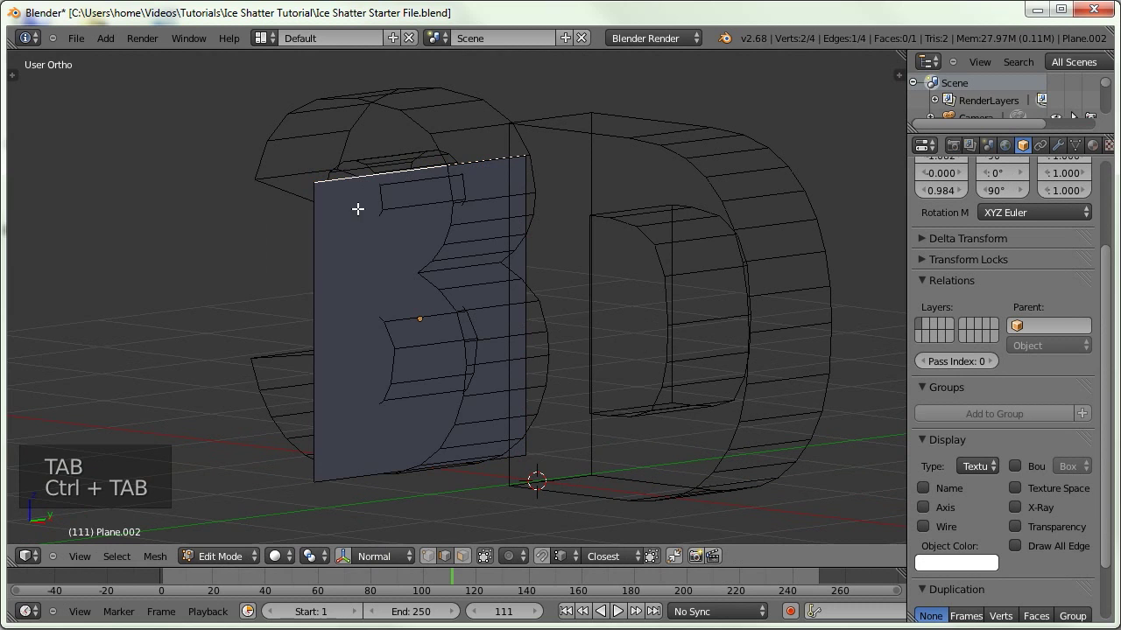
{"action": "key", "text": "Delete"}
{"action": "left_click", "coordinate": [358, 208]}
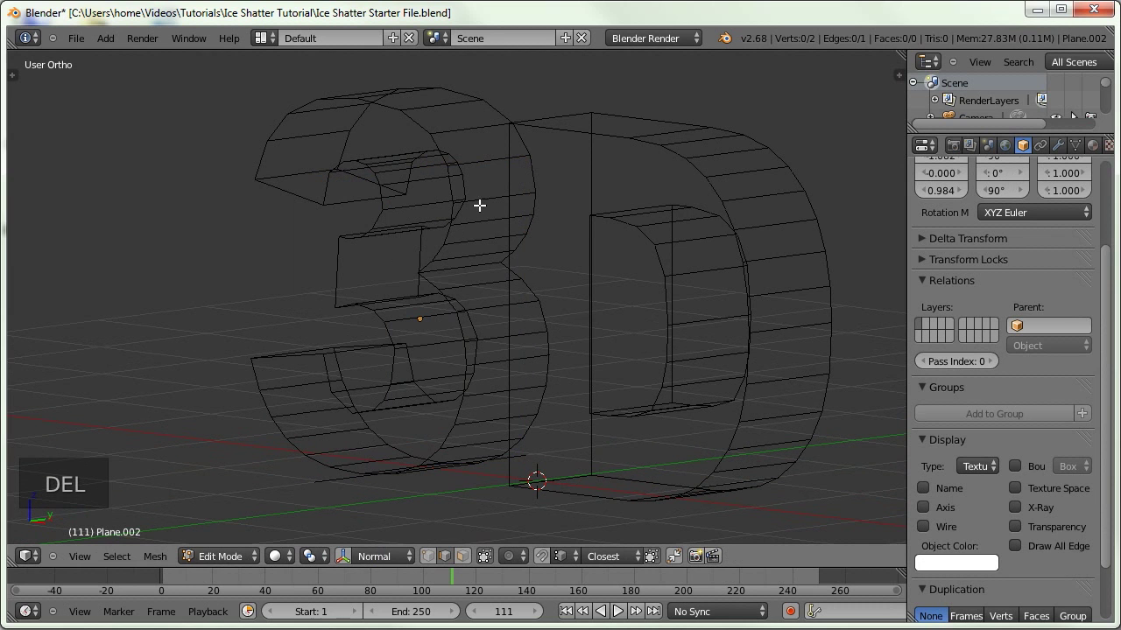
Select the remaining edge and scale it down to a short edge narrower than the 3's depth
{"action": "mouse_move", "coordinate": [375, 459]}
{"action": "middle_mouse_down"}
{"action": "mouse_move", "coordinate": [408, 481]}
{"action": "mouse_move", "coordinate": [390, 448]}
{"action": "middle_mouse_up"}
{"action": "key", "text": "ctrl+Tab"}
{"action": "left_click", "coordinate": [390, 481]}
{"action": "right_click", "coordinate": [378, 481]}
{"action": "key", "text": "s"}
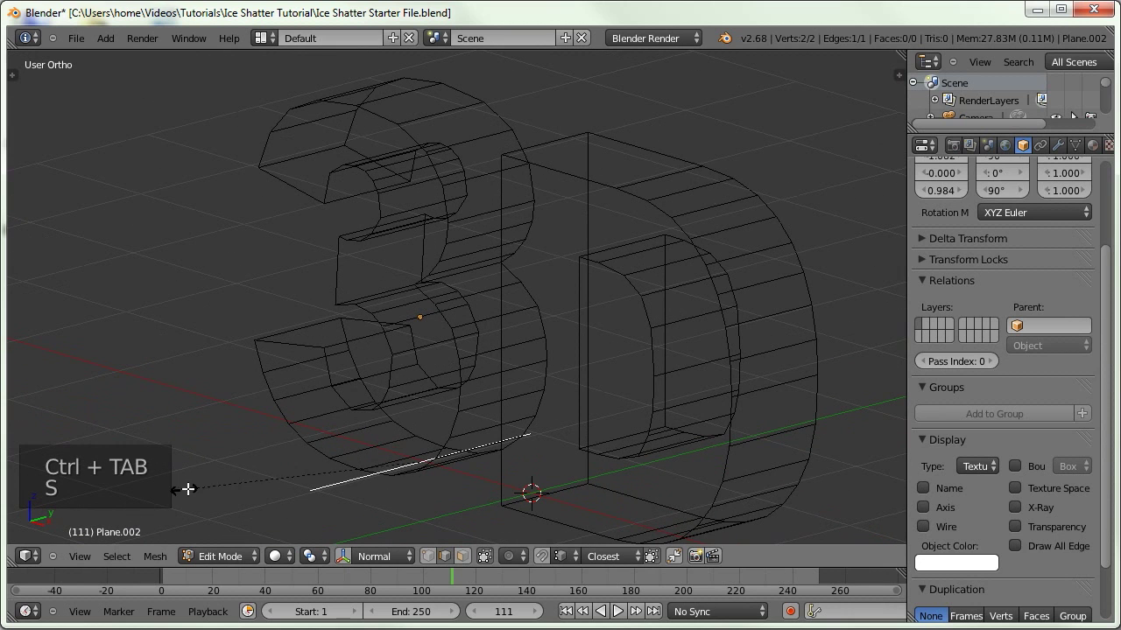
{"action": "left_click", "coordinate": [407, 458]}
Extrude the short edge six times in front view to form a zigzag crack rising from the bottom of the 3
{"action": "middle_click_drag", "start_coordinate": [407, 457], "coordinate": [514, 372]}
{"action": "key", "text": "KP_1"}
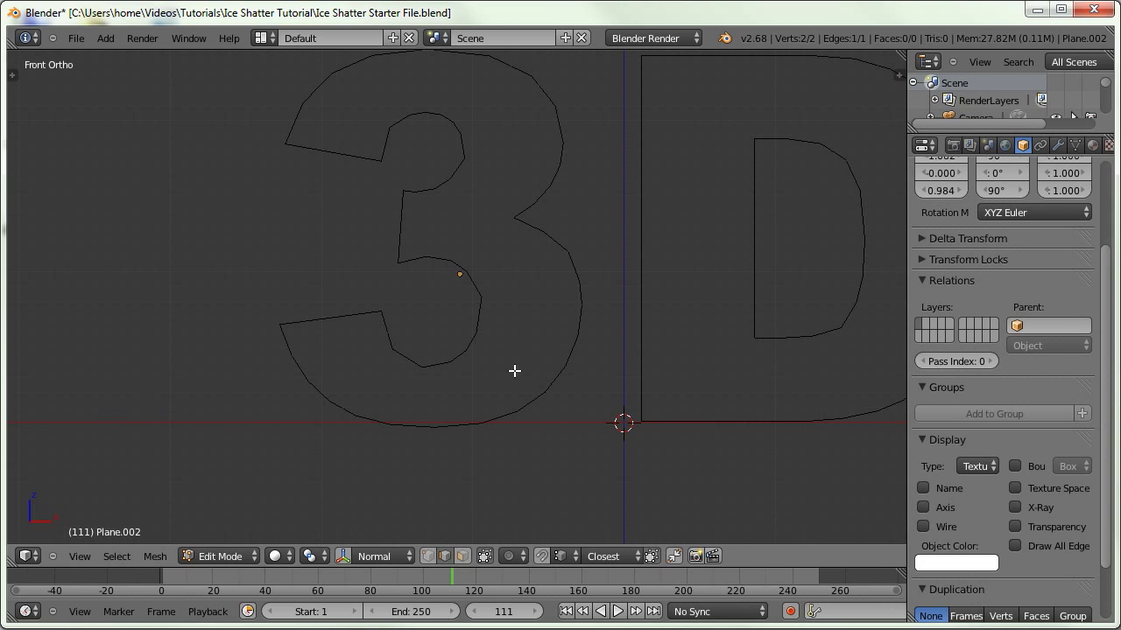
{"action": "scroll", "coordinate": [514, 371], "scroll_direction": "up", "scroll_amount": 4}
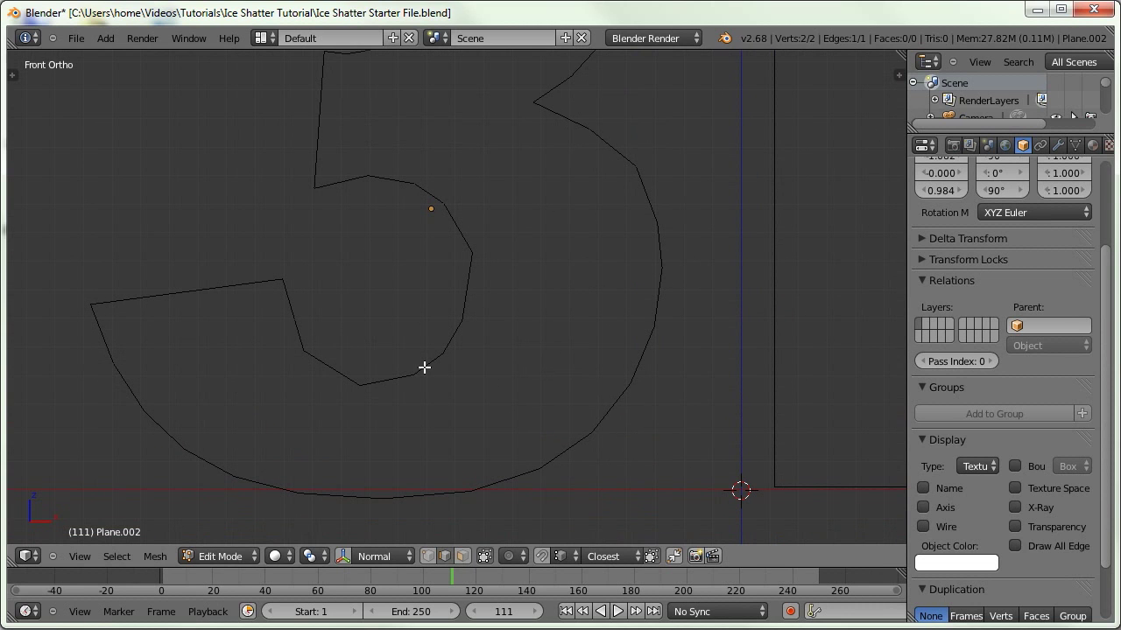
{"action": "middle_click_drag", "start_coordinate": [457, 340], "coordinate": [430, 482]}
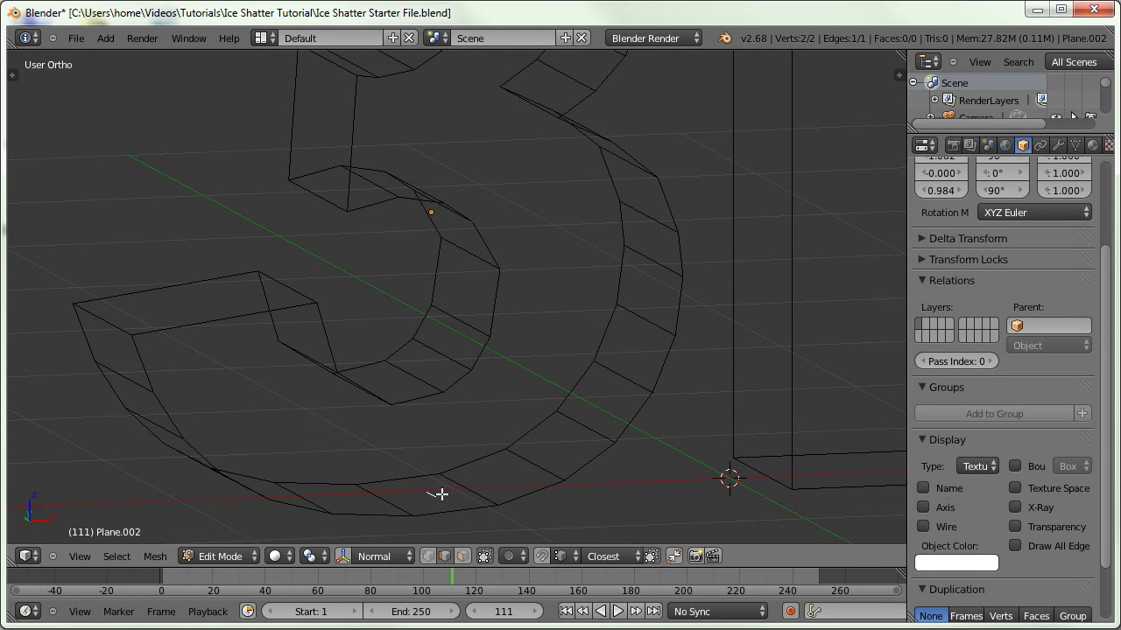
{"action": "middle_click_drag", "start_coordinate": [540, 314], "coordinate": [503, 323]}
{"action": "key", "text": "KP_1"}
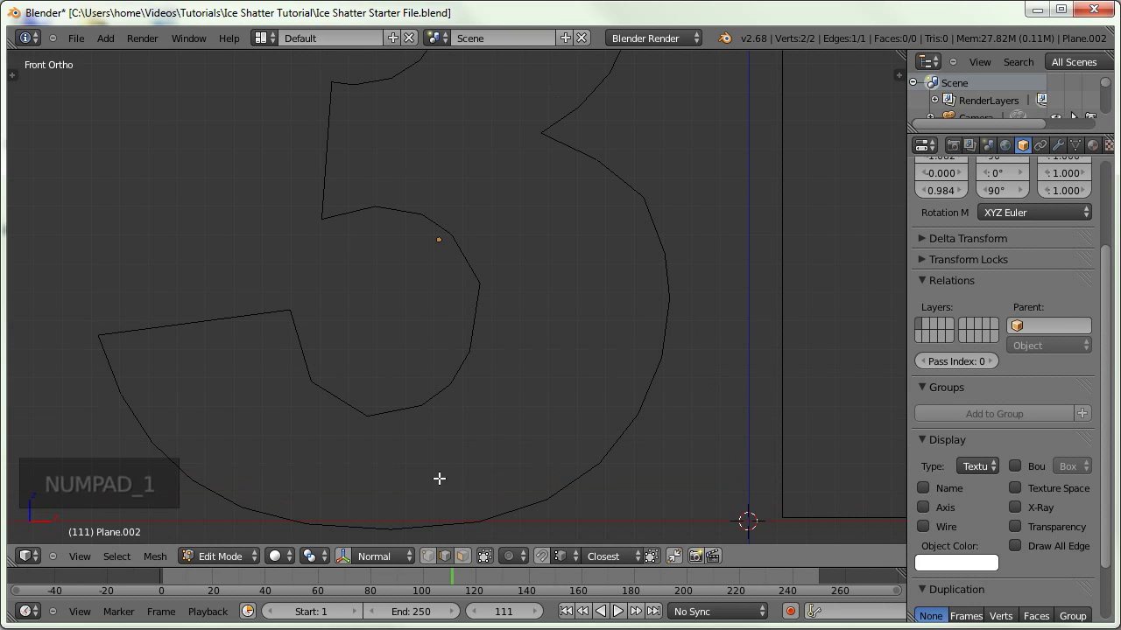
{"action": "key", "text": "e"}
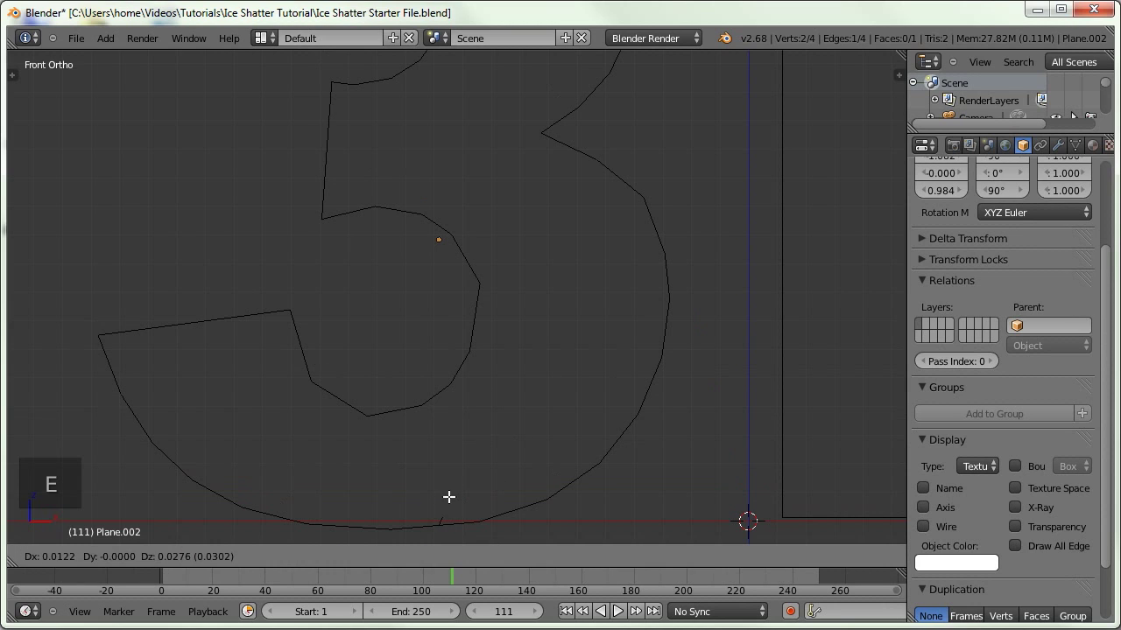
{"action": "left_click", "coordinate": [464, 459]}
{"action": "key", "text": "e"}
{"action": "left_click", "coordinate": [554, 416]}
{"action": "key", "text": "e"}
{"action": "left_click", "coordinate": [542, 375]}
{"action": "key", "text": "e"}
{"action": "left_click", "coordinate": [593, 377]}
{"action": "key", "text": "e"}
{"action": "left_click", "coordinate": [570, 357]}
{"action": "key", "text": "e"}
{"action": "left_click", "coordinate": [621, 320]}
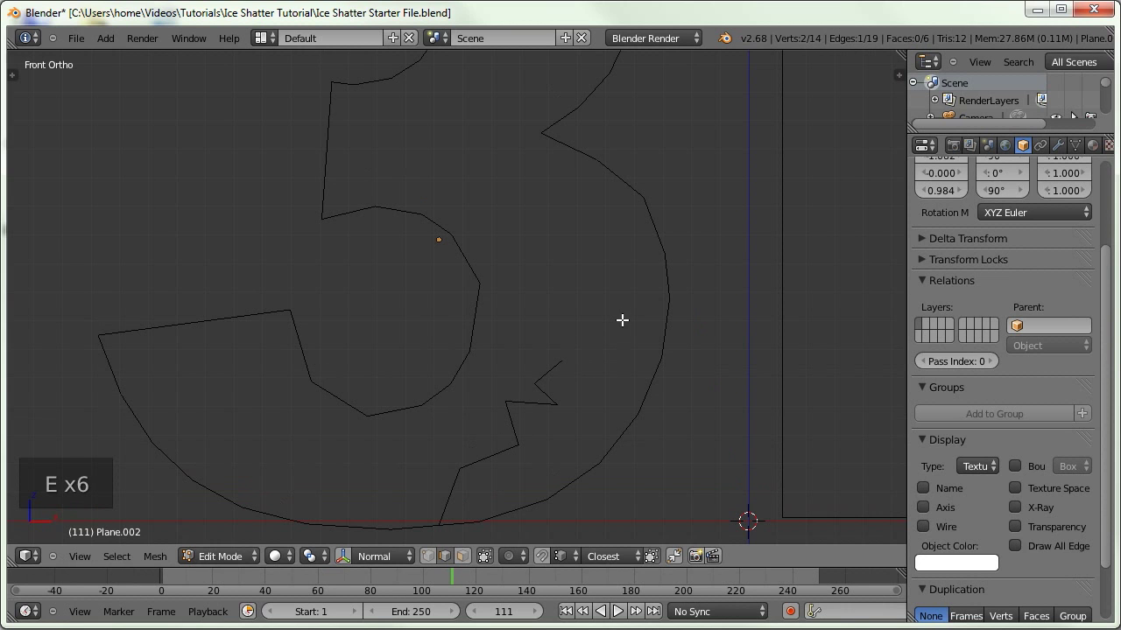
Extrude a four-segment side branch from the middle of the crack toward the 3's inner curve
{"action": "middle_click_drag", "start_coordinate": [516, 397], "coordinate": [502, 430]}
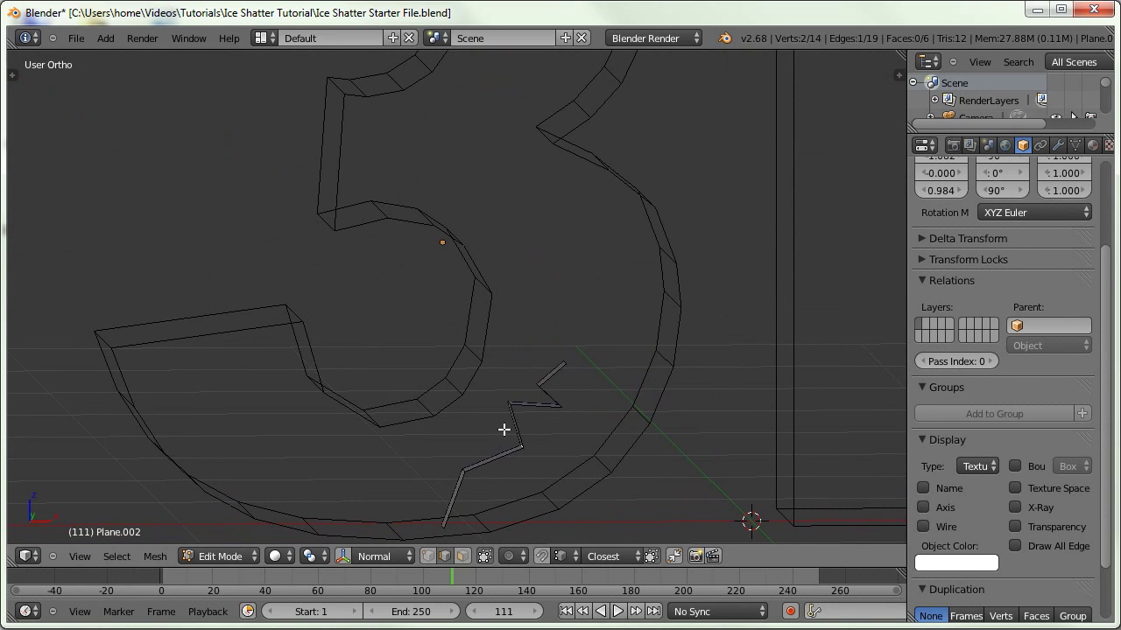
{"action": "key", "text": "KP_1"}
{"action": "key", "text": "e"}
{"action": "left_click", "coordinate": [507, 447]}
{"action": "key", "text": "e"}
{"action": "left_click", "coordinate": [505, 428]}
{"action": "key", "text": "e"}
{"action": "left_click", "coordinate": [478, 431]}
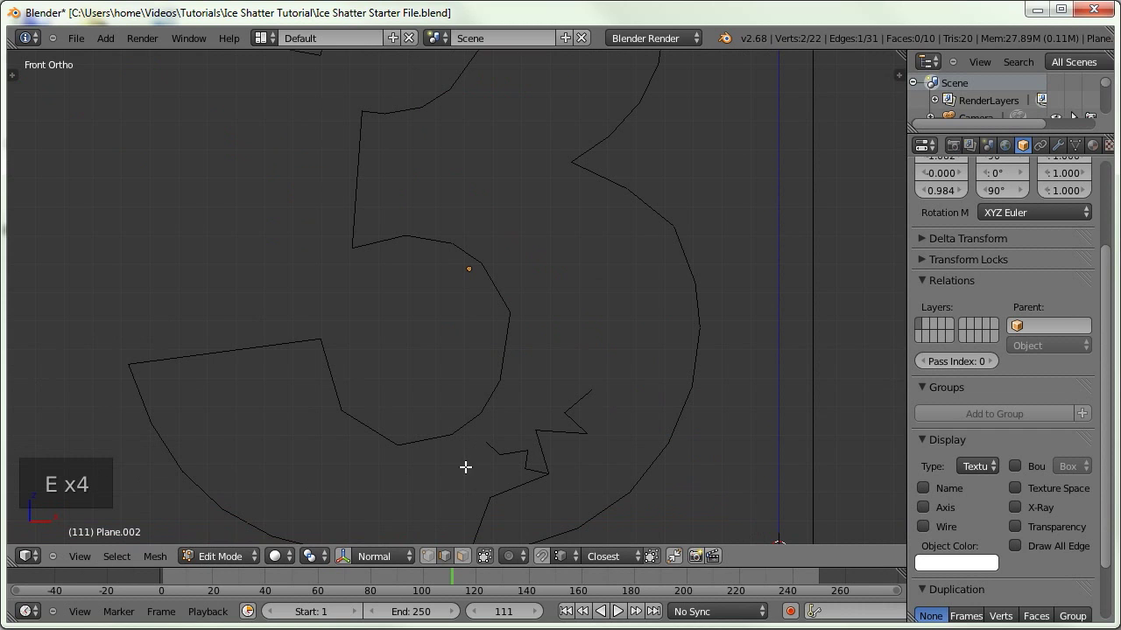
Duplicate the branch's end edge and place the copy on the lower-left part of the 3's bottom outline
{"action": "middle_click_drag", "start_coordinate": [424, 453], "coordinate": [448, 385], "text": "shift"}
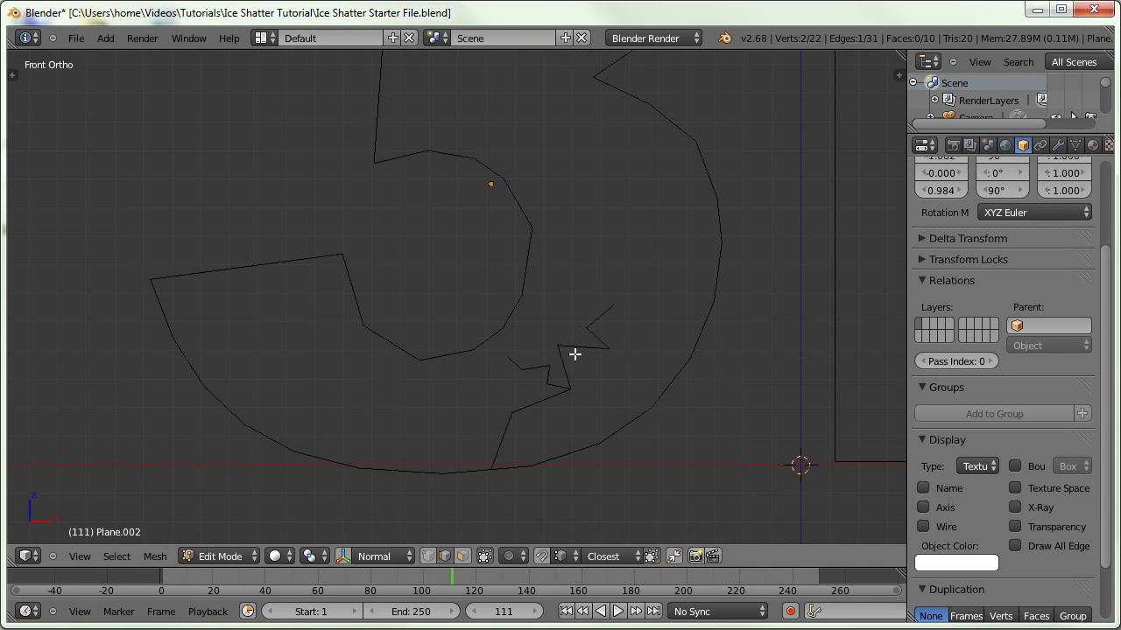
{"action": "middle_click_drag", "start_coordinate": [583, 395], "coordinate": [568, 387]}
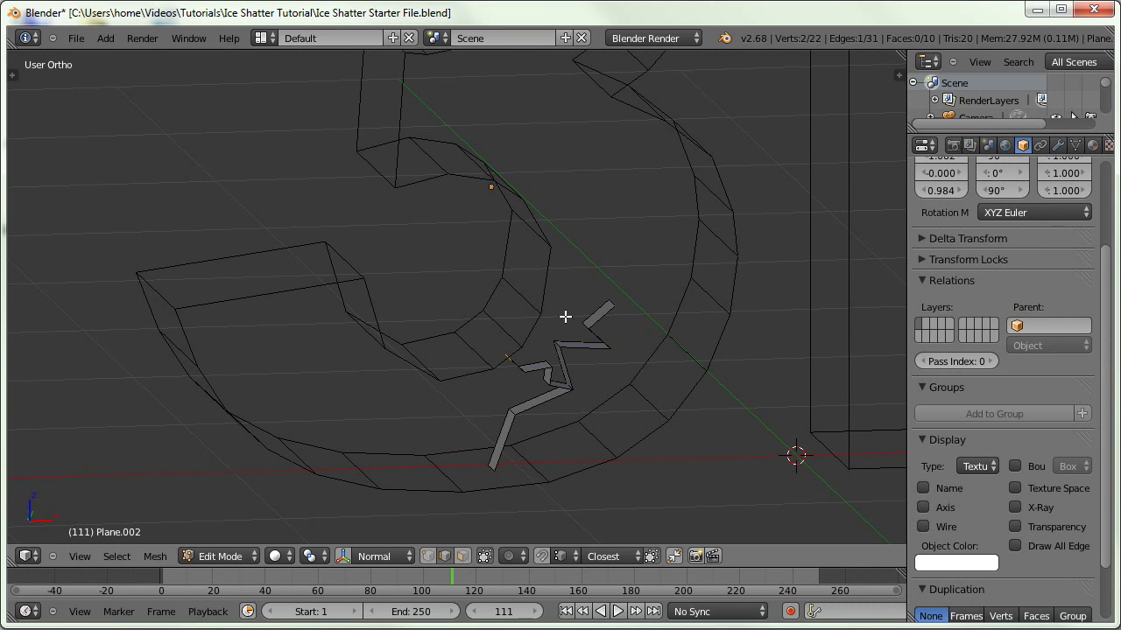
{"action": "middle_click_drag", "start_coordinate": [566, 382], "coordinate": [497, 384]}
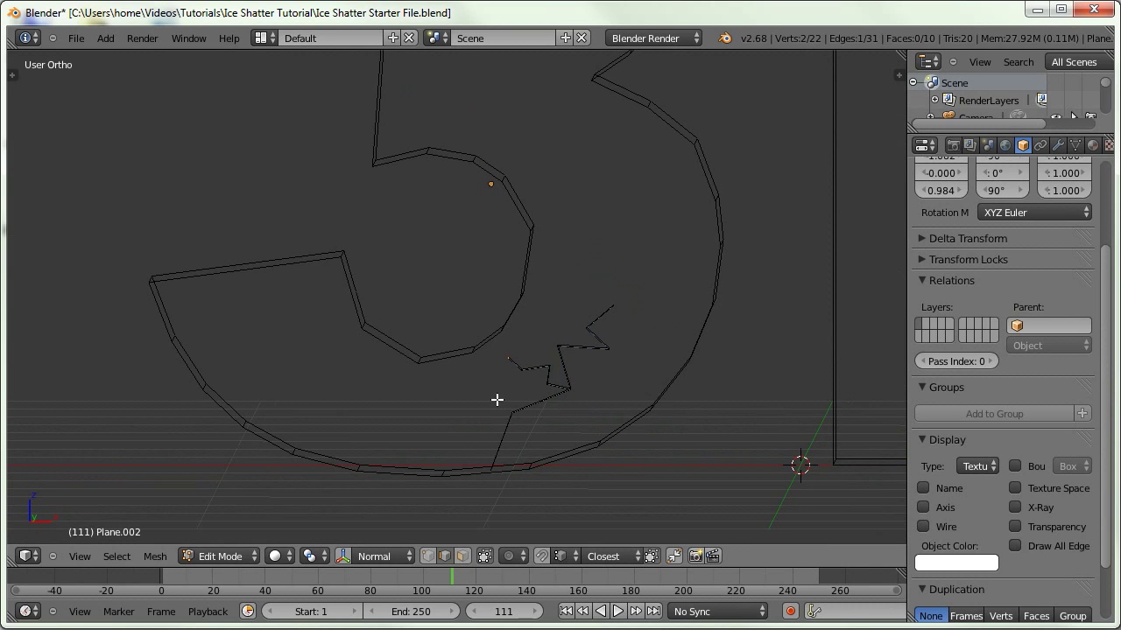
{"action": "key", "text": "KP_1"}
{"action": "key", "text": "shift+d"}
{"action": "left_click", "coordinate": [473, 343]}
{"action": "middle_click_drag", "start_coordinate": [472, 342], "coordinate": [485, 363]}
{"action": "key", "text": "g"}
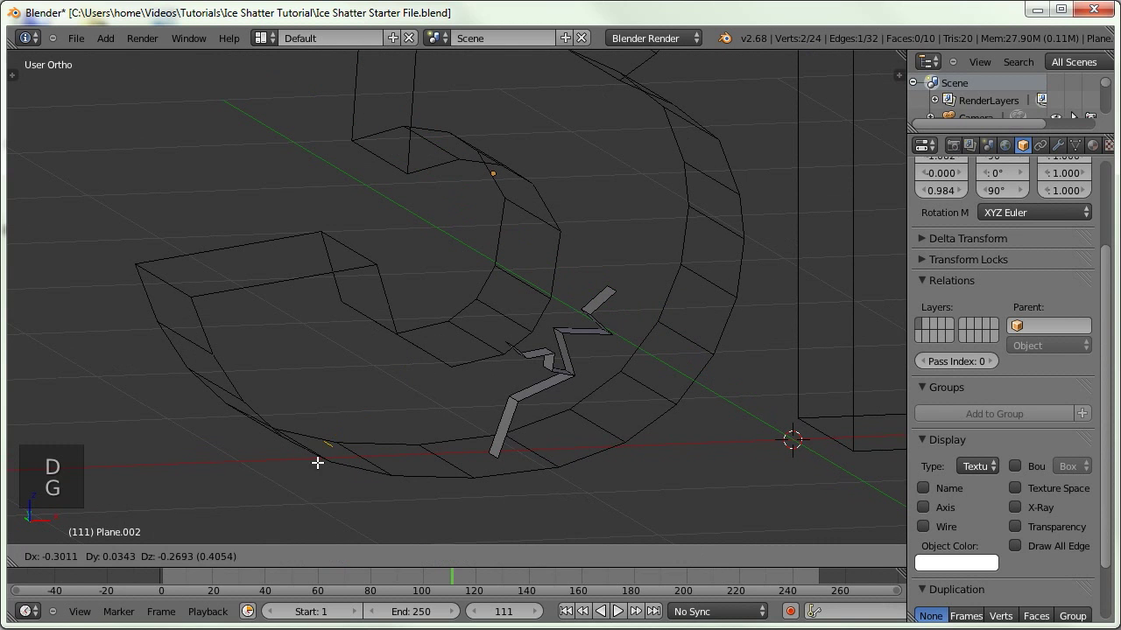
{"action": "left_click", "coordinate": [335, 437]}
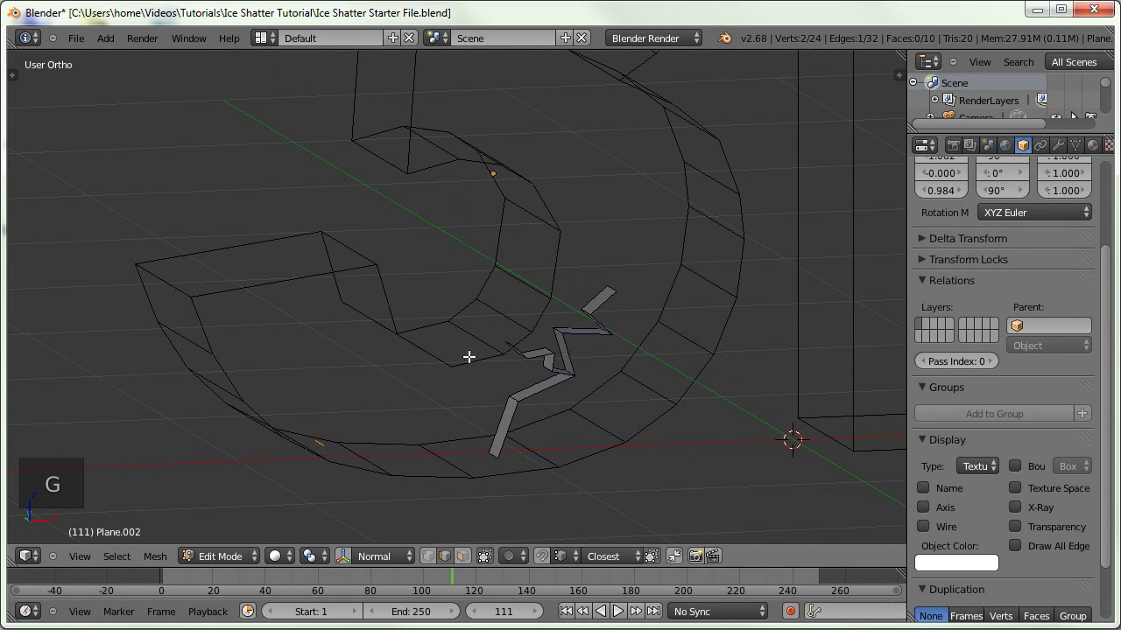
Extrude the copied edge five times in front view into a second zigzag crack inside the 3's lower-left stroke
{"action": "key", "text": "KP_1"}
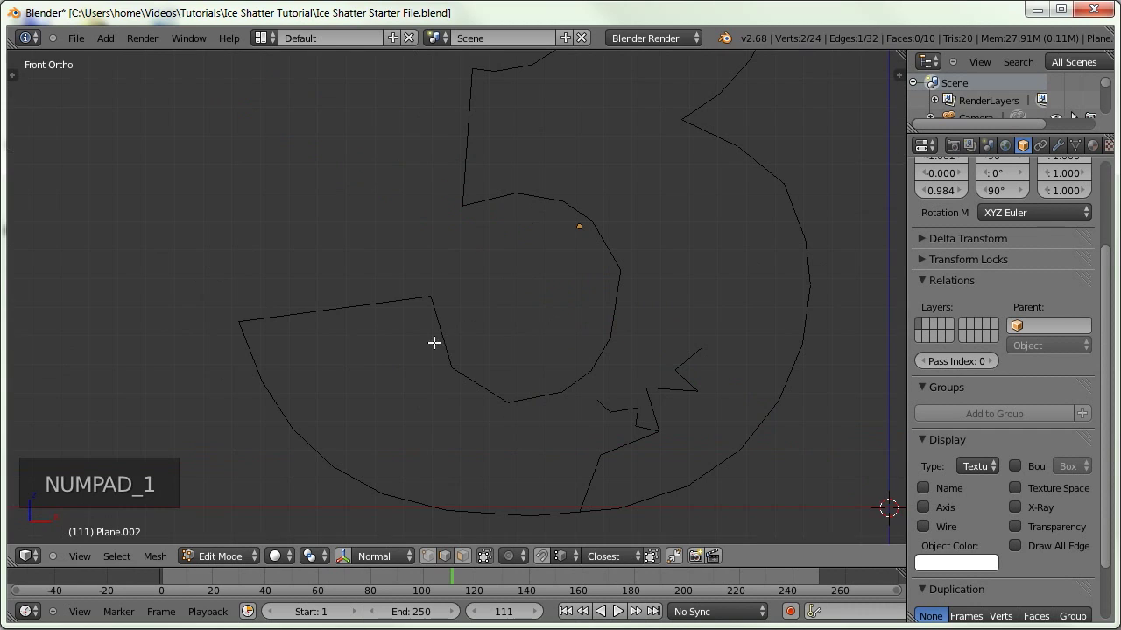
{"action": "key", "text": "e"}
{"action": "left_click", "coordinate": [463, 399]}
{"action": "key", "text": "e"}
{"action": "left_click", "coordinate": [437, 378]}
{"action": "key", "text": "e"}
{"action": "left_click", "coordinate": [461, 372]}
{"action": "key", "text": "e"}
{"action": "left_click", "coordinate": [417, 359]}
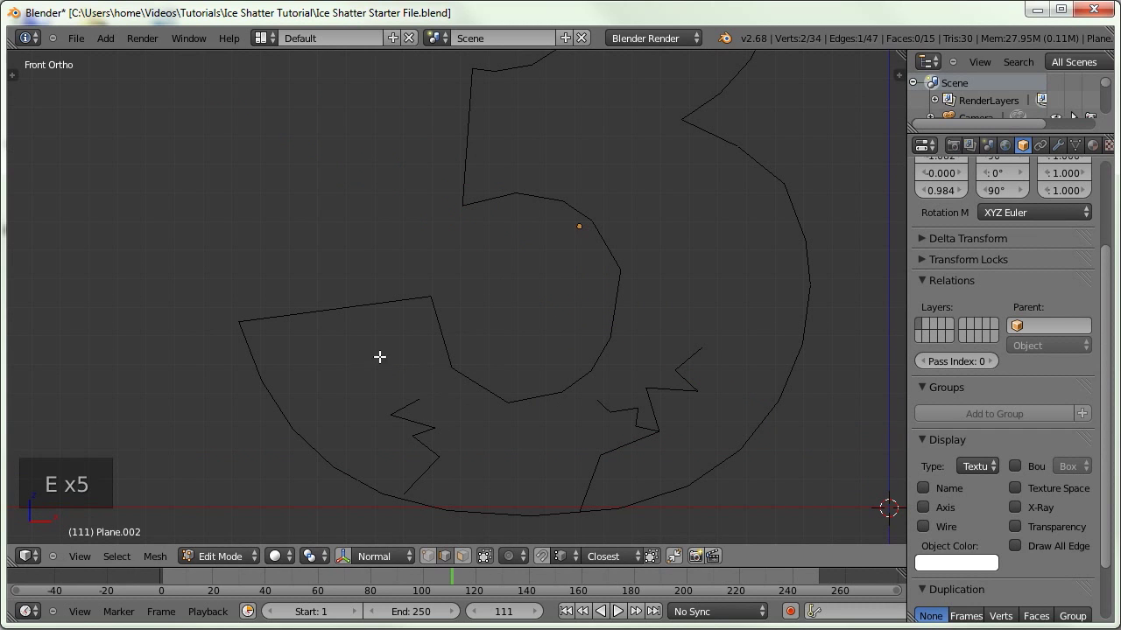
Duplicate the end edge into the right side of the 3's lower bowl and extrude it four times as a third crack
{"action": "key", "text": "shift+d"}
{"action": "left_click", "coordinate": [644, 259]}
{"action": "key", "text": "e"}
{"action": "left_click", "coordinate": [666, 241]}
{"action": "key", "text": "e"}
{"action": "key", "text": "e"}
{"action": "key", "text": "e"}
Duplicate the end edge onto the lower corner of the 3's middle arm and extrude it four times into a zigzag crack
{"action": "middle_click_drag", "start_coordinate": [610, 156], "coordinate": [641, 383], "text": "shift"}
{"action": "key", "text": "shift+d"}
{"action": "left_click", "coordinate": [487, 404]}
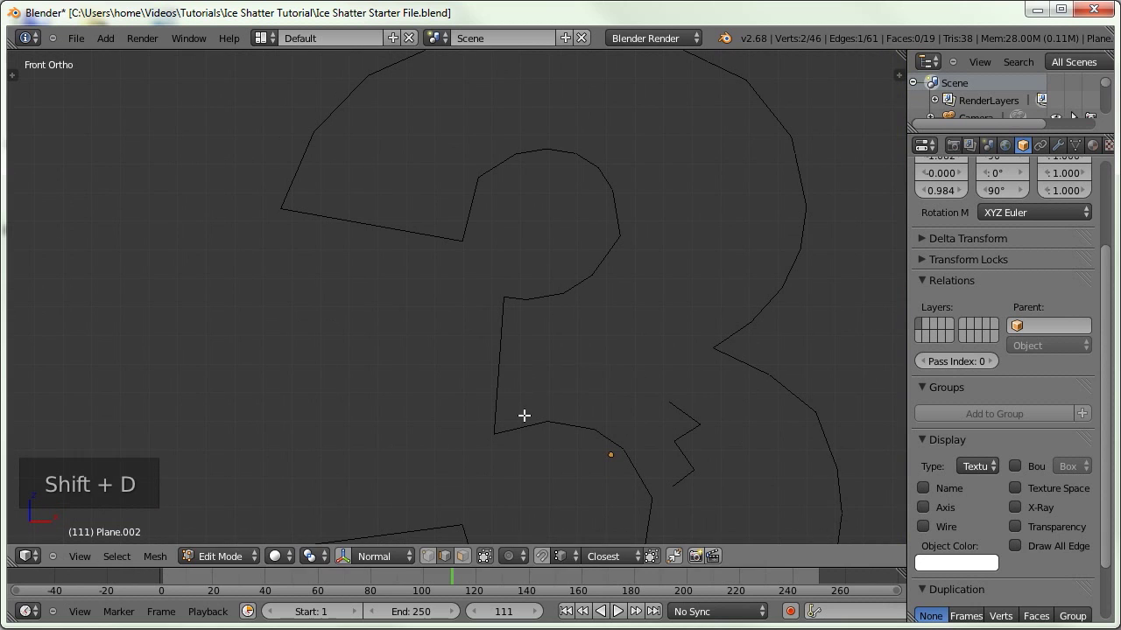
{"action": "key", "text": "e"}
{"action": "key", "text": "e"}
{"action": "key", "text": "e"}
{"action": "left_click", "coordinate": [645, 306]}
{"action": "key", "text": "e"}
Duplicate the end edge into the 3's upper-right curve and extrude it into a four-segment crack
{"action": "key", "text": "shift+d"}
{"action": "left_click", "coordinate": [728, 217]}
{"action": "key", "text": "e"}
{"action": "left_click", "coordinate": [645, 153]}
{"action": "key", "text": "e"}
{"action": "key", "text": "e"}
{"action": "key", "text": "e"}
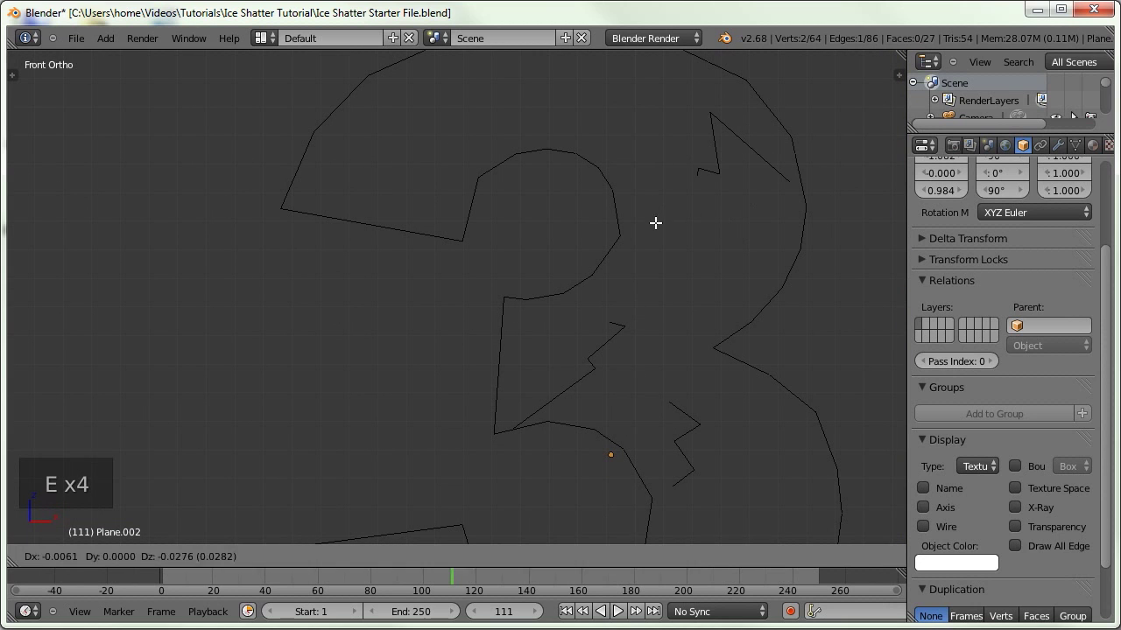
{"action": "left_click", "coordinate": [656, 223]}
Extrude a three-segment side branch in front view from the first bend of the 3's upper-right crack
{"action": "middle_click_drag", "start_coordinate": [655, 223], "coordinate": [699, 405], "text": "shift"}
{"action": "middle_click_drag", "start_coordinate": [652, 263], "coordinate": [700, 289]}
{"action": "right_click", "coordinate": [731, 270]}
{"action": "key", "text": "KP_1"}
{"action": "key", "text": "e"}
{"action": "key", "text": "e"}
{"action": "key", "text": "e"}
{"action": "left_click", "coordinate": [679, 282]}
Duplicate the end edge onto the 3's upper inner curve and extrude it five times upward as another zigzag crack
{"action": "key", "text": "shift+d"}
{"action": "left_click", "coordinate": [563, 327]}
{"action": "key", "text": "e"}
{"action": "key", "text": "e"}
{"action": "key", "text": "e"}
{"action": "key", "text": "e"}
{"action": "key", "text": "e"}
{"action": "left_click", "coordinate": [549, 249]}
Place a copy of the end edge in the 3's upper-left tip and extrude it twice into a short crack
{"action": "key", "text": "shift+d"}
{"action": "left_click", "coordinate": [433, 352]}
{"action": "key", "text": "e"}
{"action": "key", "text": "e"}
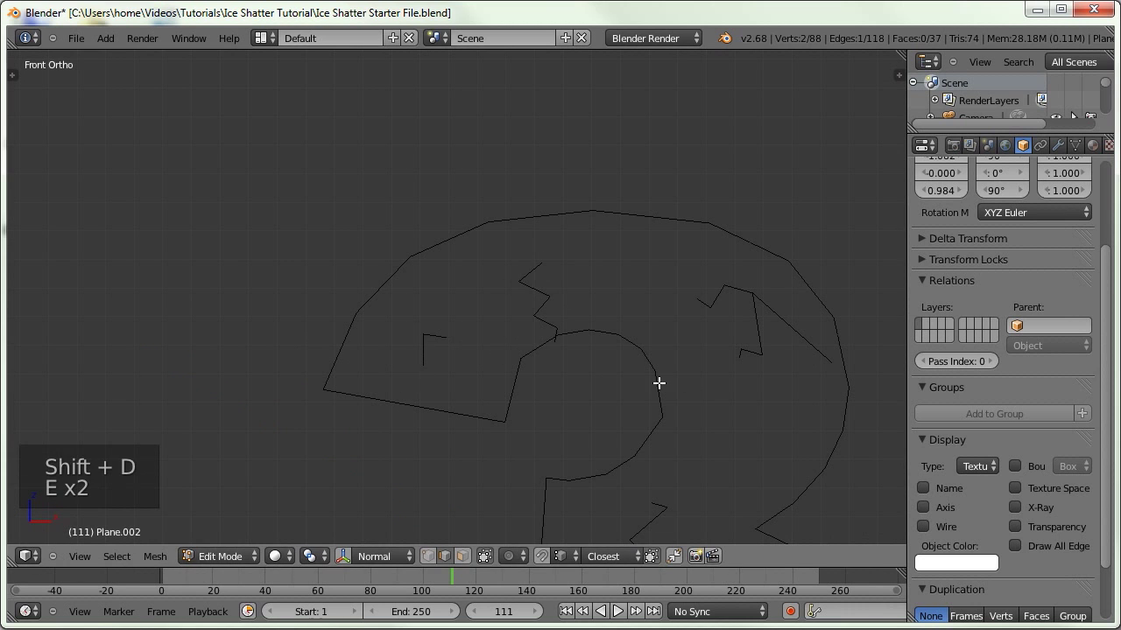
Duplicate the end edge onto the D's bottom-left corner and extrude it upward in front view into a zigzag crack
{"action": "scroll", "coordinate": [659, 384], "scroll_direction": "down", "scroll_amount": 3}
{"action": "middle_click_drag", "start_coordinate": [659, 383], "coordinate": [452, 322], "text": "shift"}
{"action": "key", "text": "shift+d"}
{"action": "left_click", "coordinate": [606, 528]}
{"action": "middle_click_drag", "start_coordinate": [606, 528], "coordinate": [592, 360], "text": "shift"}
{"action": "scroll", "coordinate": [584, 378], "scroll_direction": "up", "scroll_amount": 2}
{"action": "key", "text": "e"}
{"action": "key", "text": "KP_1"}
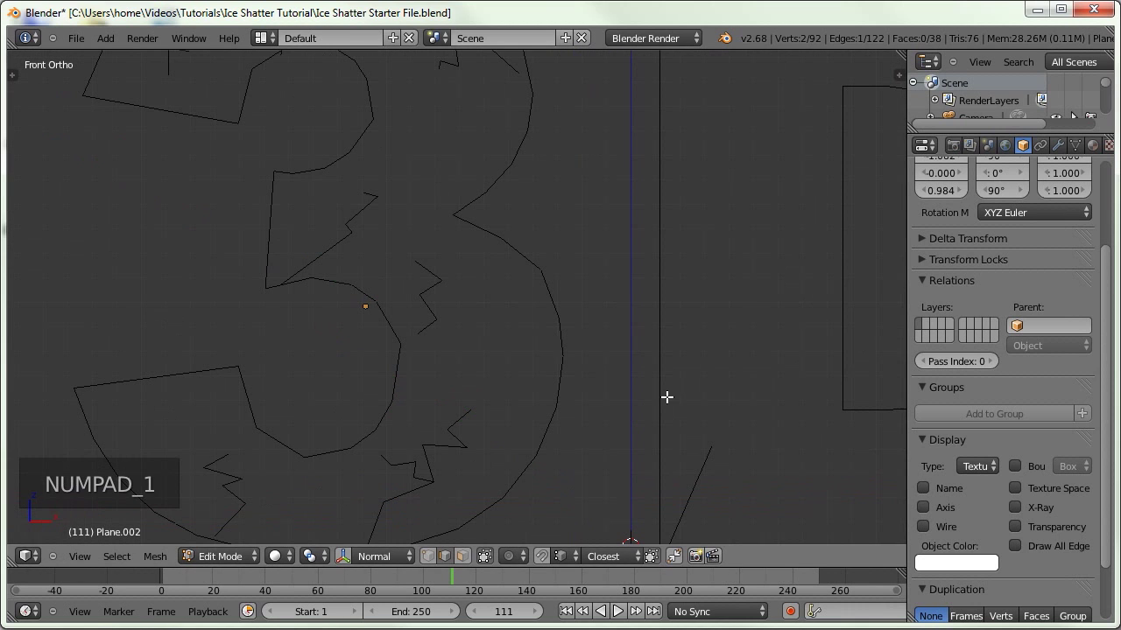
{"action": "key", "text": "e"}
{"action": "key", "text": "e"}
{"action": "key", "text": "e"}
{"action": "key", "text": "e"}
{"action": "key", "text": "e"}
Extrude a three-segment side branch in front view from a middle edge of the D's lower-left crack
{"action": "middle_click_drag", "start_coordinate": [720, 405], "coordinate": [575, 315]}
{"action": "right_click", "coordinate": [744, 450]}
{"action": "key", "text": "KP_1"}
{"action": "key", "text": "e"}
{"action": "left_click", "coordinate": [678, 389]}
{"action": "key", "text": "e"}
{"action": "key", "text": "e"}
Duplicate the end edge into the D's right curve and extrude it four times into a tall crack
{"action": "middle_click_drag", "start_coordinate": [643, 345], "coordinate": [436, 433], "text": "shift"}
{"action": "key", "text": "shift+d"}
{"action": "left_click", "coordinate": [708, 375]}
{"action": "key", "text": "e"}
{"action": "key", "text": "e"}
{"action": "key", "text": "e"}
{"action": "left_click", "coordinate": [719, 153]}
{"action": "key", "text": "e"}
Duplicate the end edge to the top of the D's inner opening and extrude it into a four-segment crack
{"action": "middle_click_drag", "start_coordinate": [694, 121], "coordinate": [779, 328], "text": "shift"}
{"action": "key", "text": "shift+d"}
{"action": "left_click", "coordinate": [576, 245]}
{"action": "key", "text": "e"}
{"action": "key", "text": "e"}
{"action": "key", "text": "e"}
{"action": "key", "text": "e"}
{"action": "left_click", "coordinate": [588, 133]}
Move the lower end edge of the D's top crack in front view onto the inner opening's outline
{"action": "middle_click_drag", "start_coordinate": [676, 224], "coordinate": [646, 276]}
{"action": "right_click", "coordinate": [644, 279]}
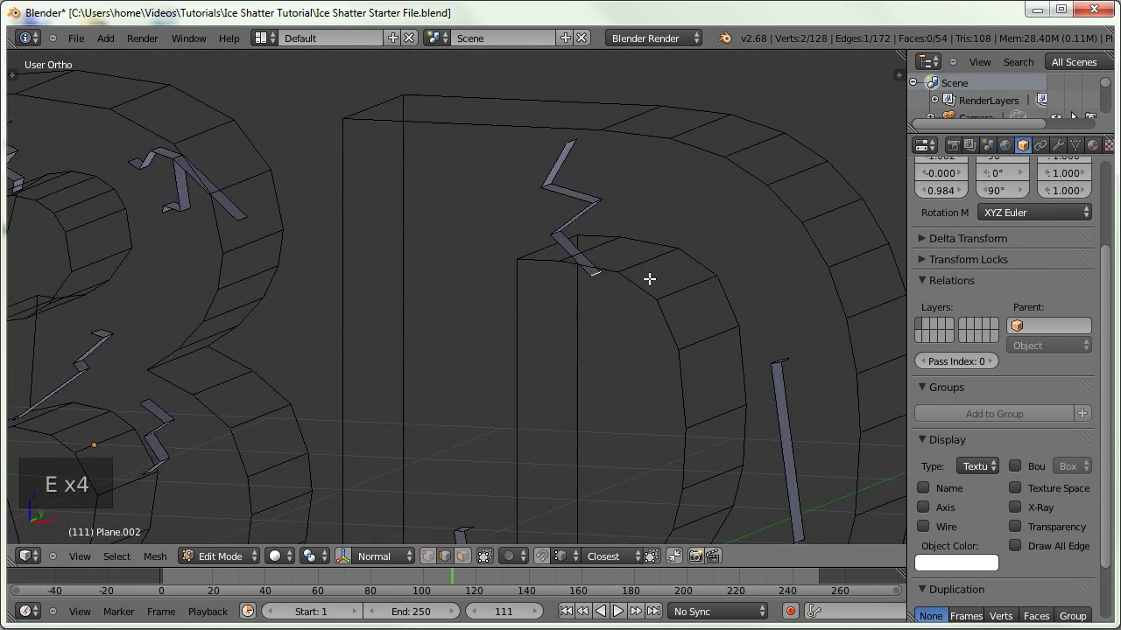
{"action": "key", "text": "KP_1"}
{"action": "key", "text": "g"}
{"action": "left_click", "coordinate": [570, 347]}
Select all the crack geometry and move it along the Y axis toward the text's front face in camera view
{"action": "middle_click_drag", "start_coordinate": [438, 381], "coordinate": [402, 327], "text": "ctrl"}
{"action": "middle_click_drag", "start_coordinate": [315, 401], "coordinate": [526, 319], "text": "shift"}
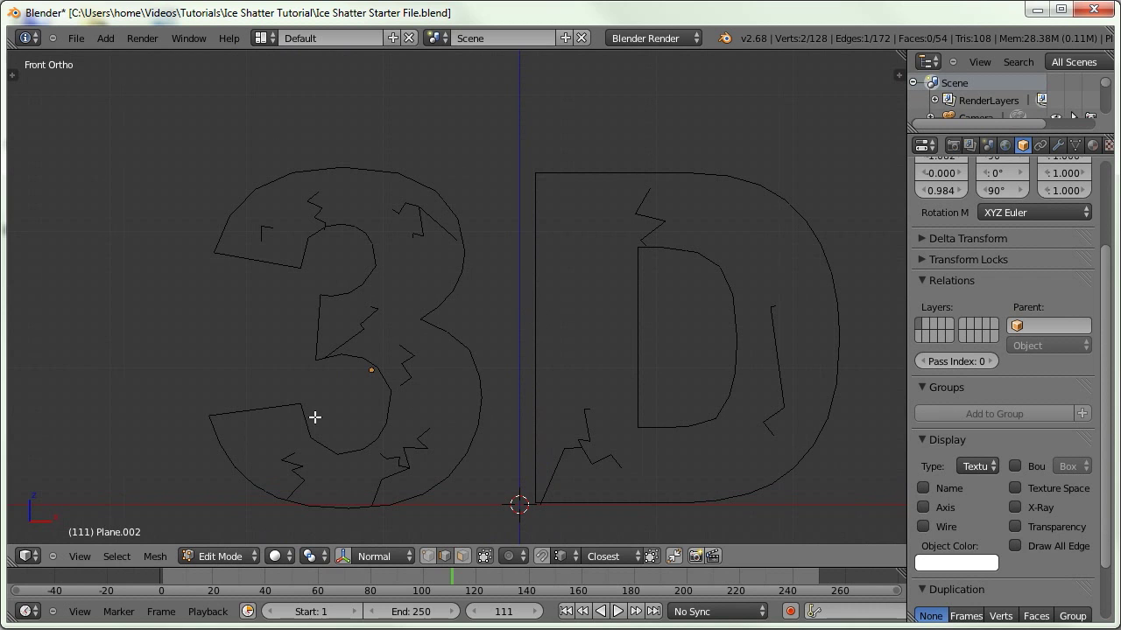
{"action": "middle_click_drag", "start_coordinate": [400, 283], "coordinate": [389, 243]}
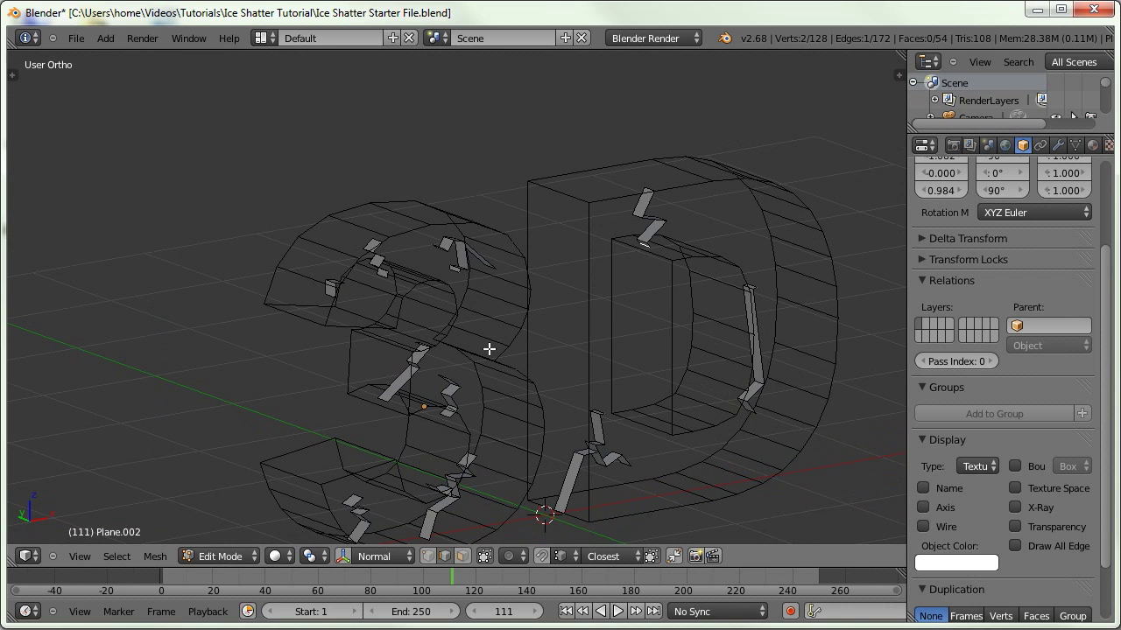
{"action": "middle_click_drag", "start_coordinate": [397, 339], "coordinate": [368, 341]}
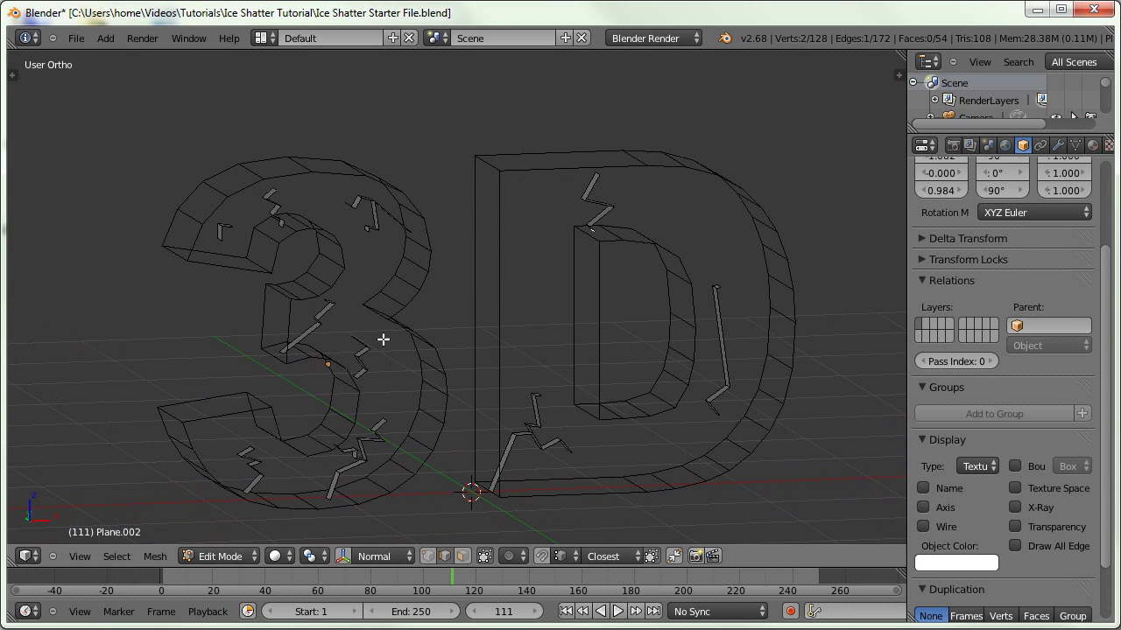
{"action": "key", "text": "KP_0"}
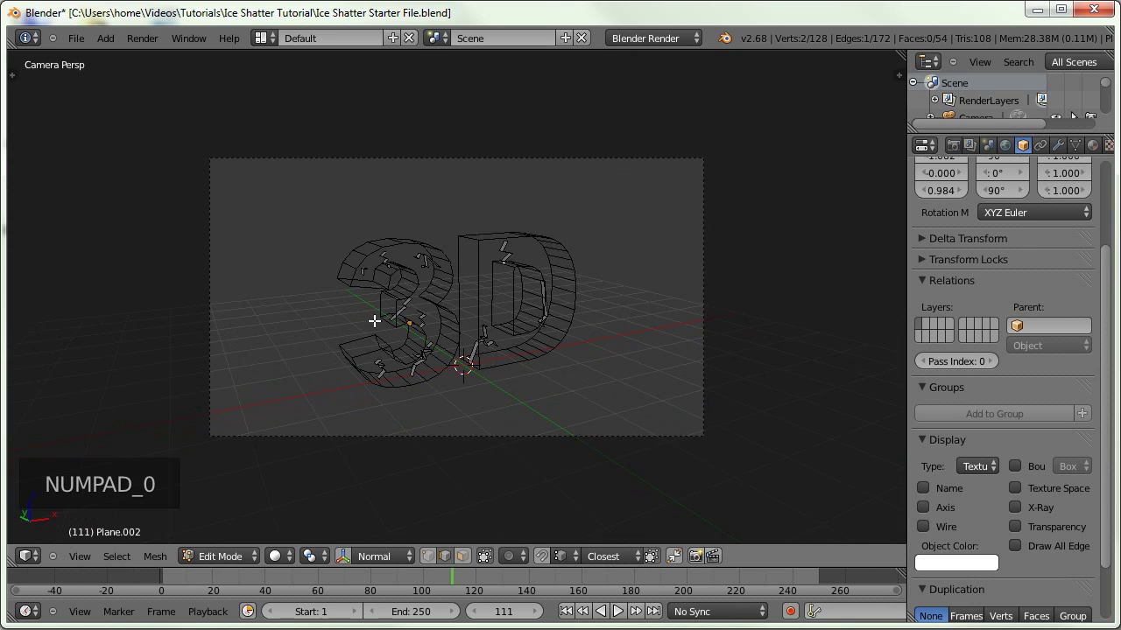
{"action": "scroll", "coordinate": [326, 274], "scroll_direction": "up", "scroll_amount": 6}
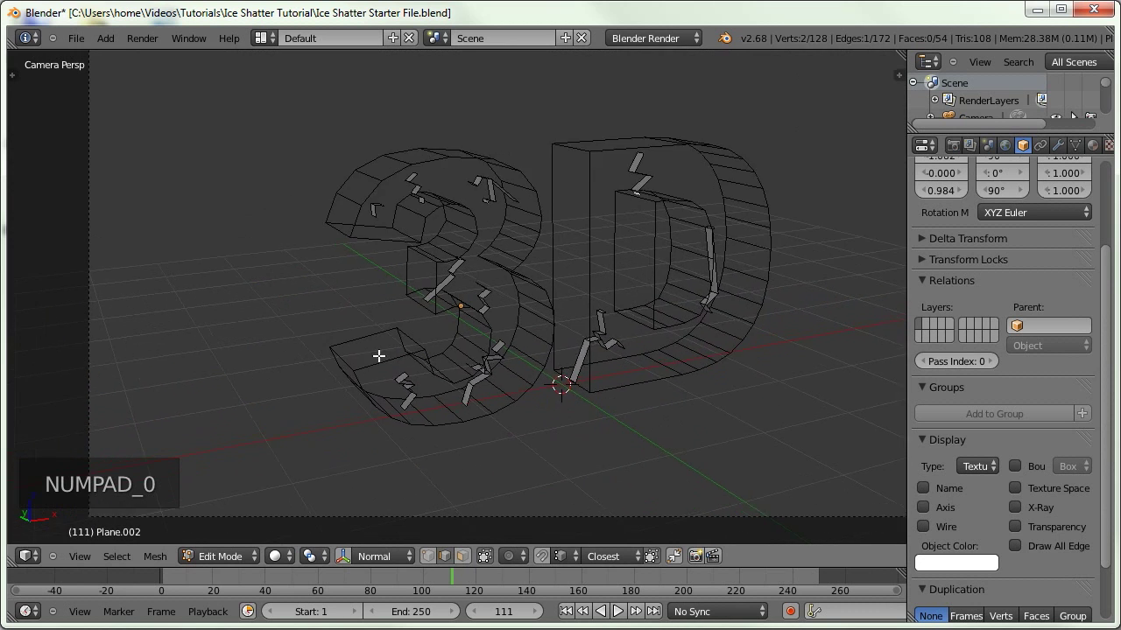
{"action": "key", "text": "a"}
{"action": "key", "text": "a"}
{"action": "key", "text": "a"}
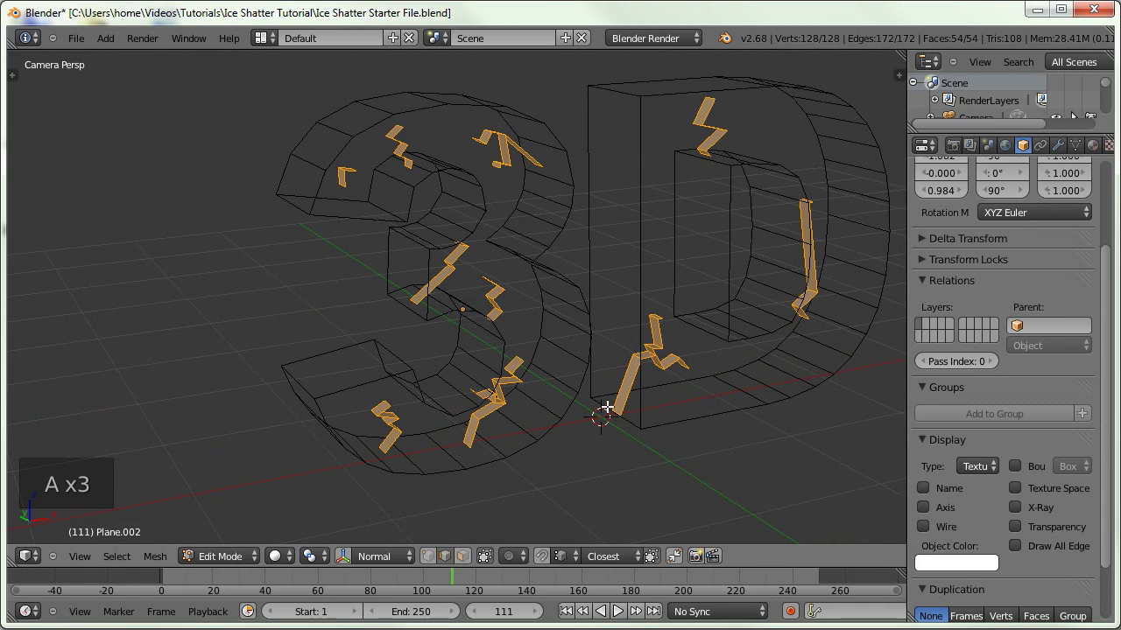
{"action": "key", "text": "g"}
{"action": "key", "text": "y"}
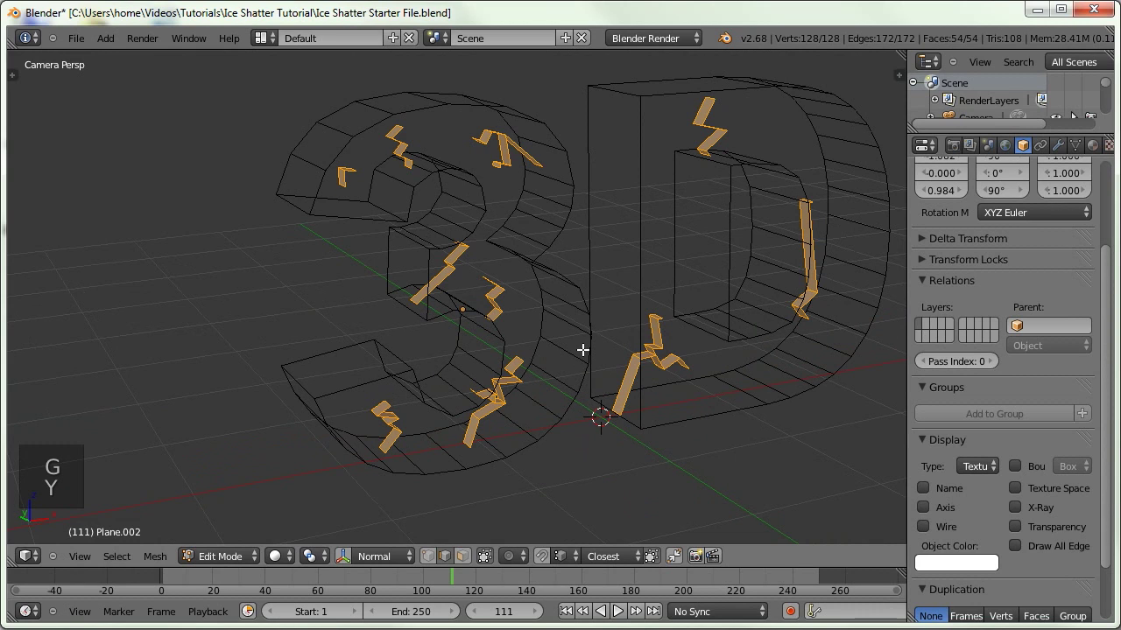
{"action": "key", "text": "g"}
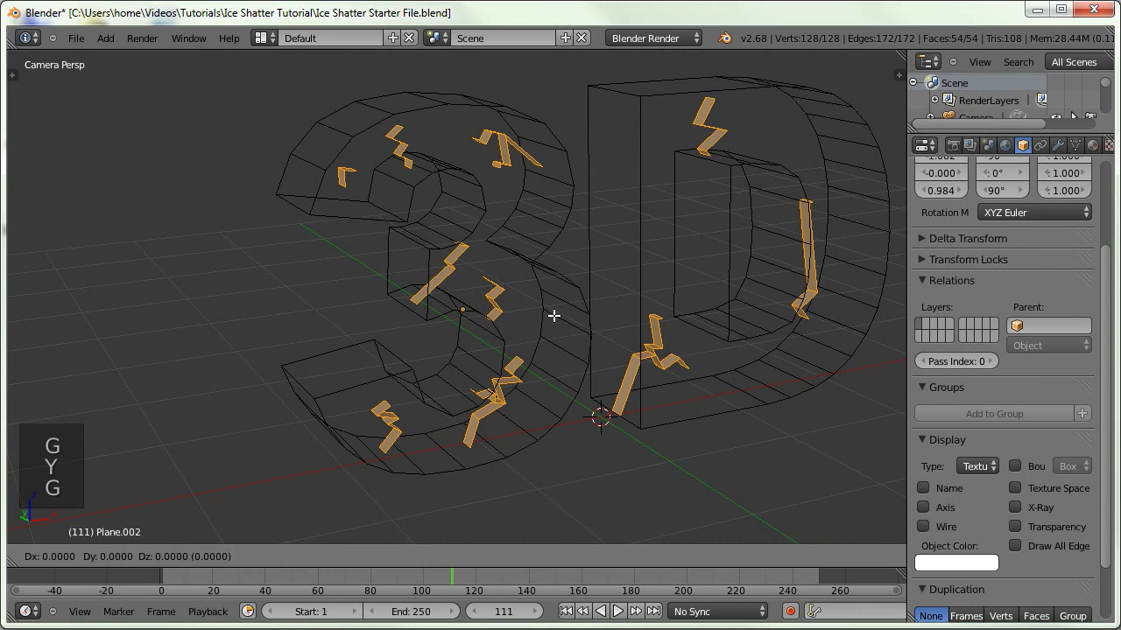
{"action": "middle_click", "coordinate": [557, 320]}
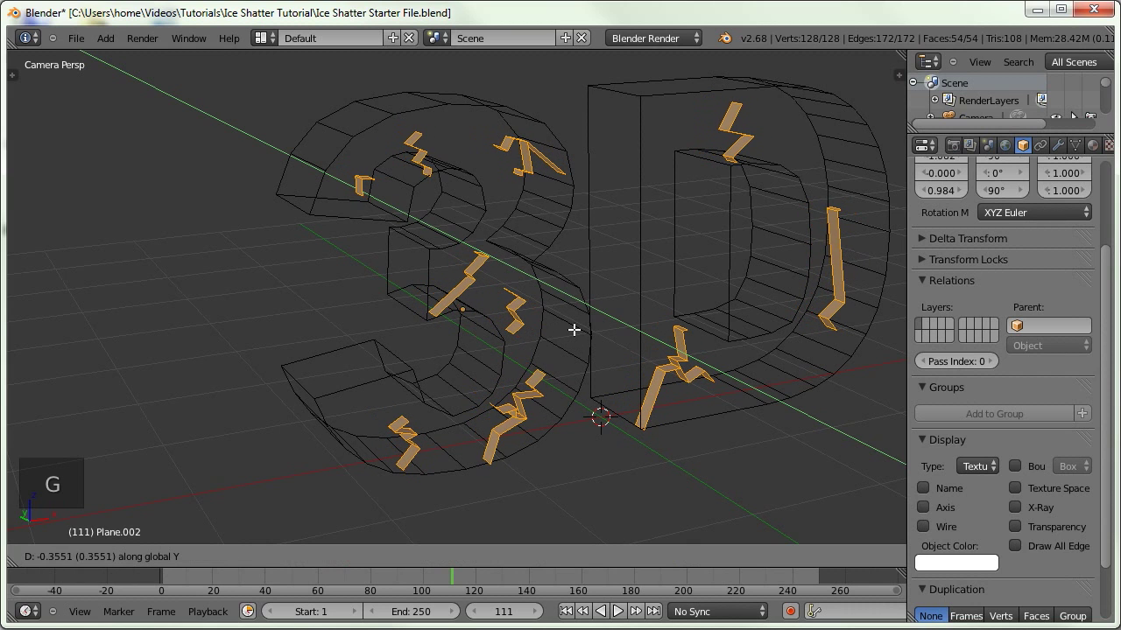
{"action": "left_click", "coordinate": [593, 370]}
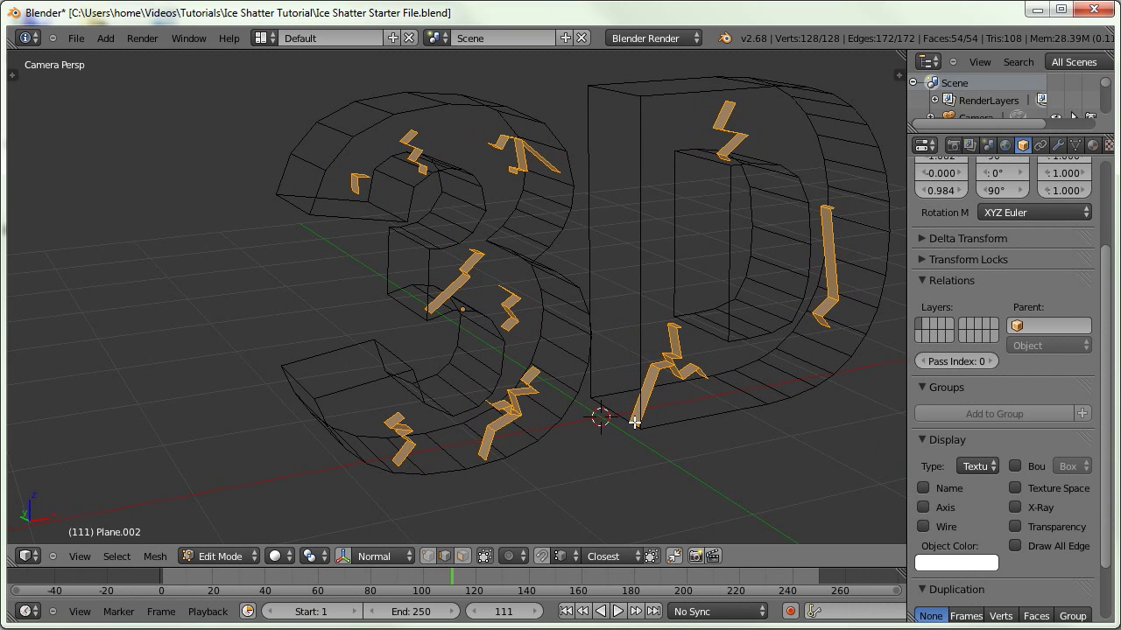
{"action": "key", "text": "g"}
{"action": "key", "text": "g"}
{"action": "key", "text": "y"}
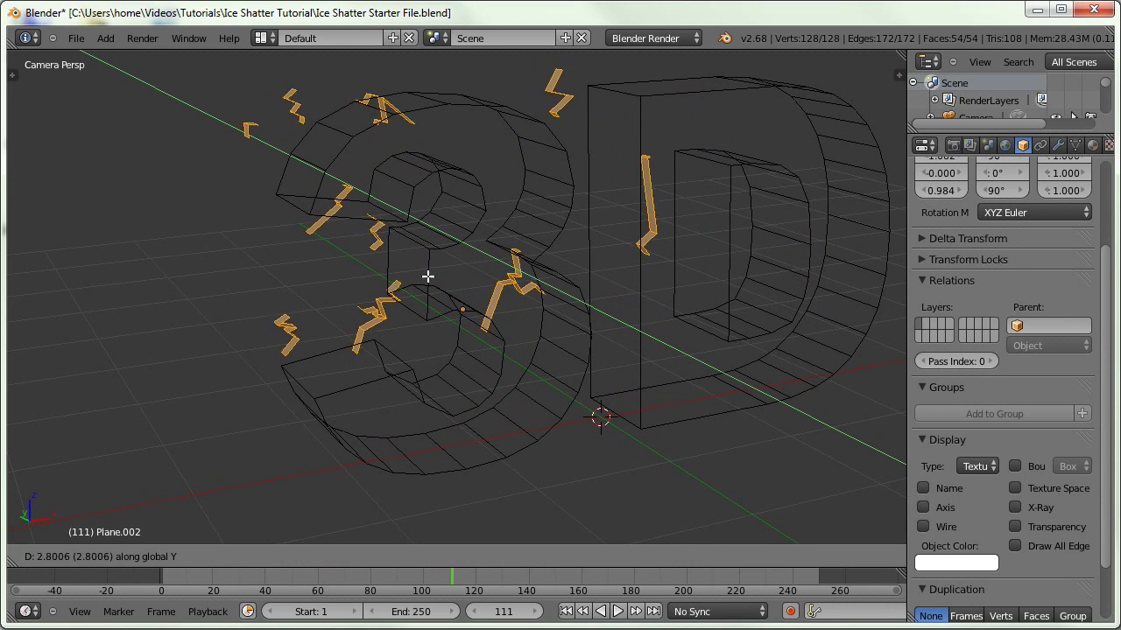
{"action": "left_click", "coordinate": [513, 442]}
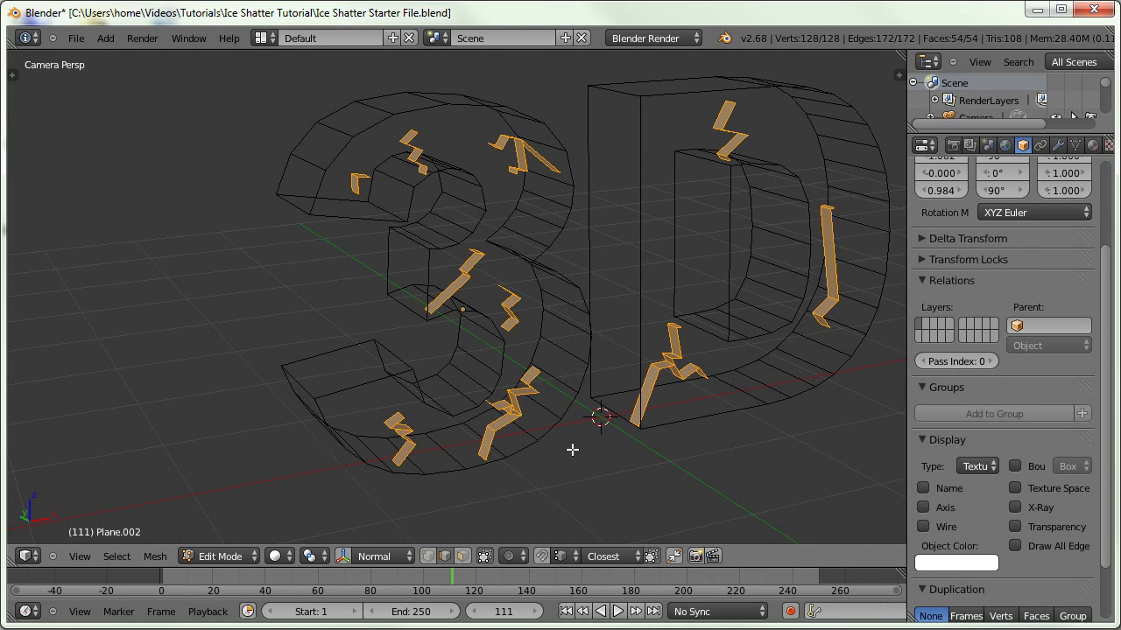
Enable proportional editing and narrow the bottom edge of the 3's lower-right crack along Y with a proportional size of 0.56
{"action": "middle_click_drag", "start_coordinate": [615, 321], "coordinate": [420, 363]}
{"action": "scroll", "coordinate": [385, 324], "scroll_direction": "up", "scroll_amount": 10}
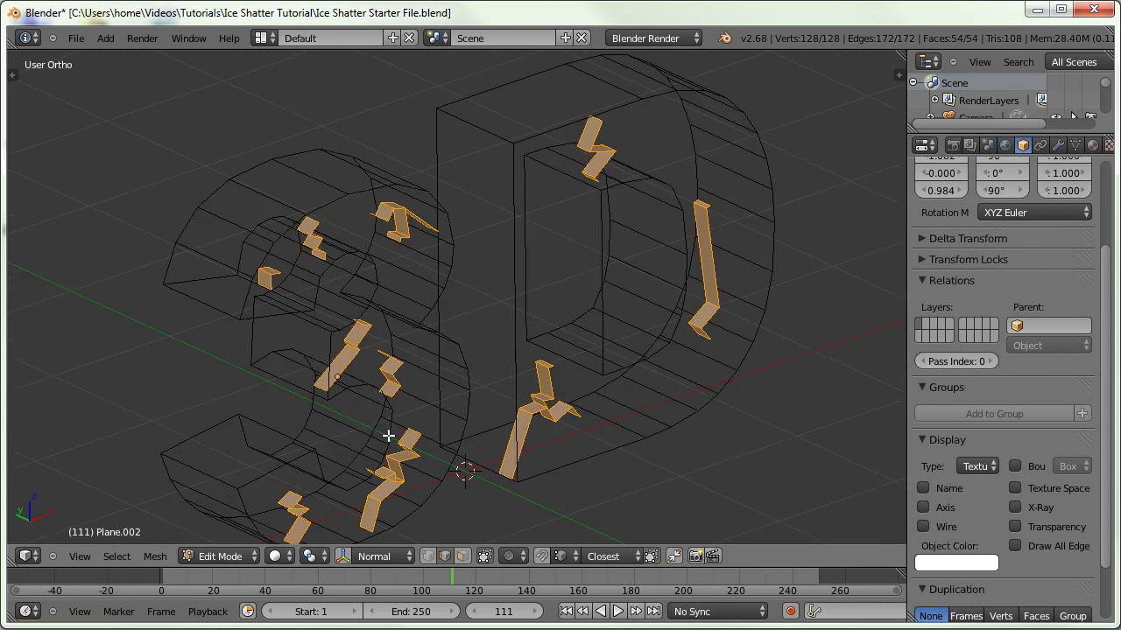
{"action": "middle_click_drag", "start_coordinate": [397, 337], "coordinate": [408, 330]}
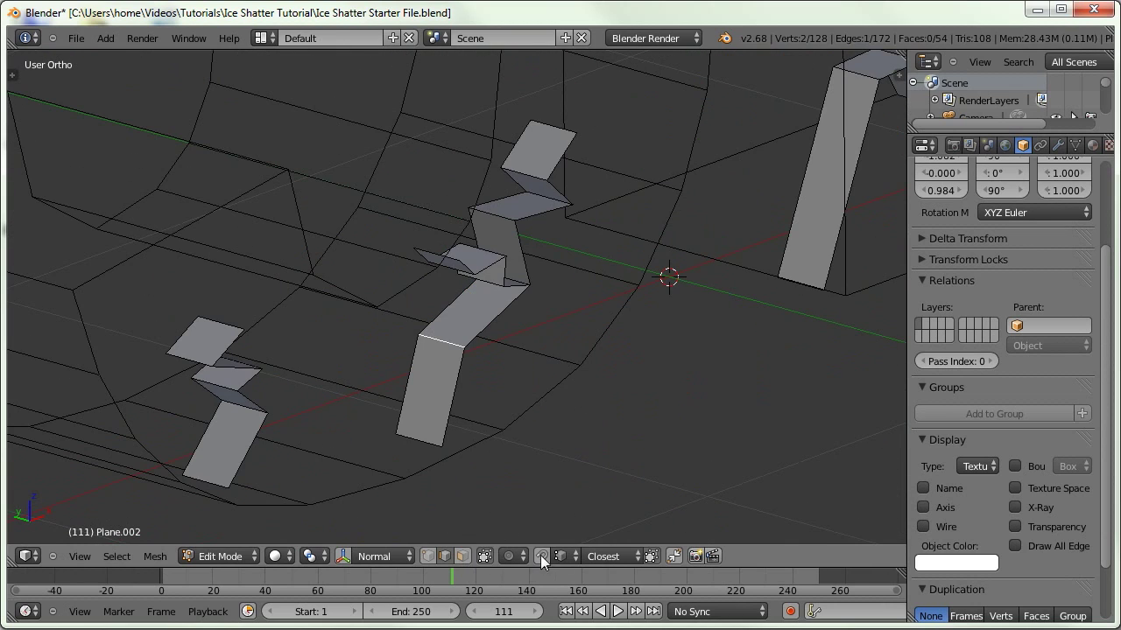
{"action": "left_click", "coordinate": [509, 555]}
{"action": "left_click", "coordinate": [515, 520]}
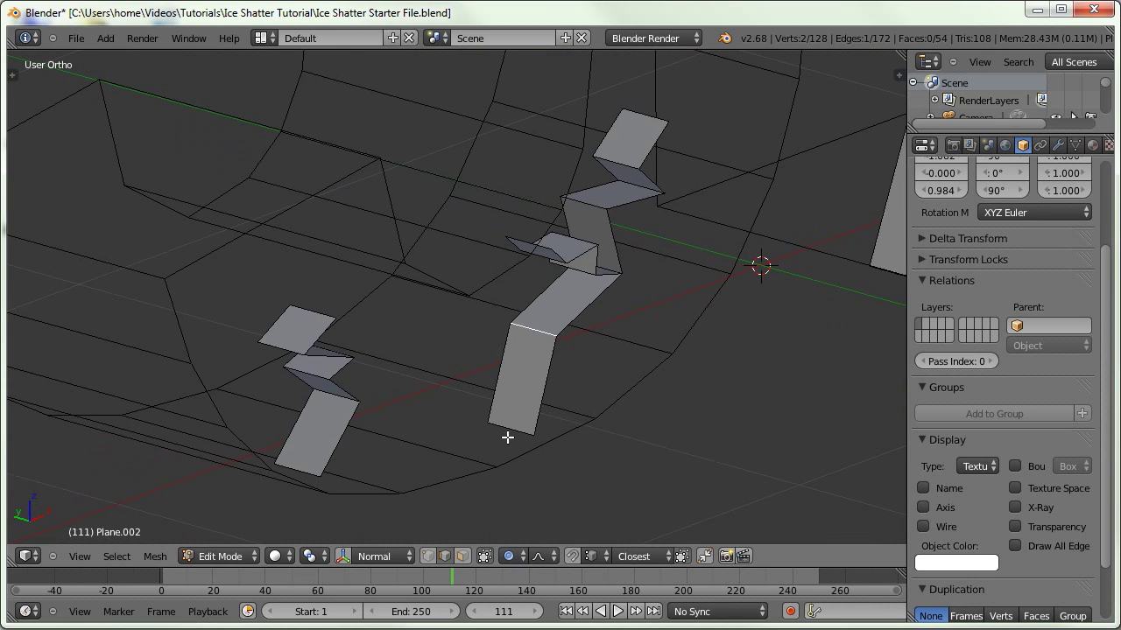
{"action": "right_click", "coordinate": [511, 429]}
{"action": "key", "text": "s"}
{"action": "key", "text": "y"}
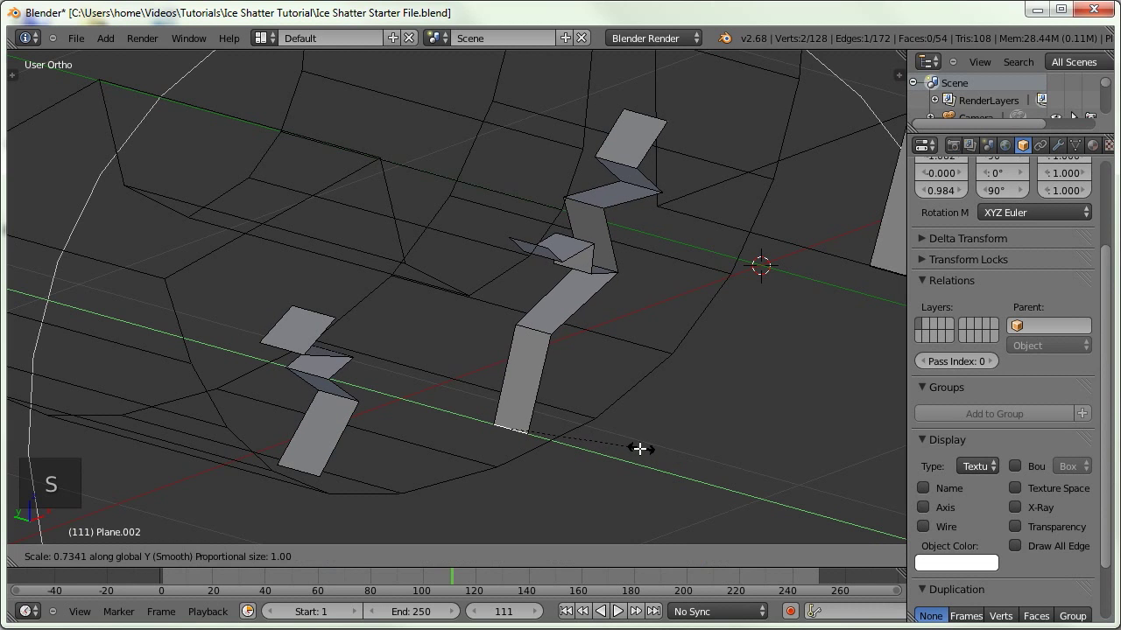
{"action": "scroll", "coordinate": [633, 444], "scroll_direction": "up", "scroll_amount": 5}
{"action": "scroll", "coordinate": [626, 445], "scroll_direction": "up", "scroll_amount": 5}
{"action": "scroll", "coordinate": [618, 446], "scroll_direction": "down", "scroll_amount": 8}
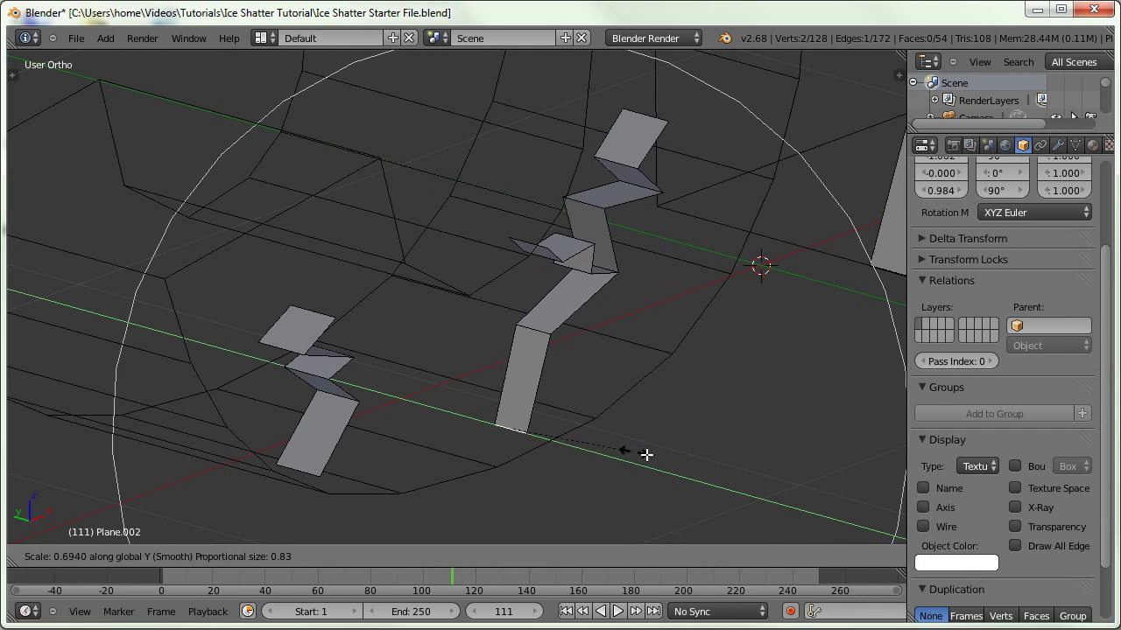
{"action": "scroll", "coordinate": [558, 435], "scroll_direction": "up", "scroll_amount": 4}
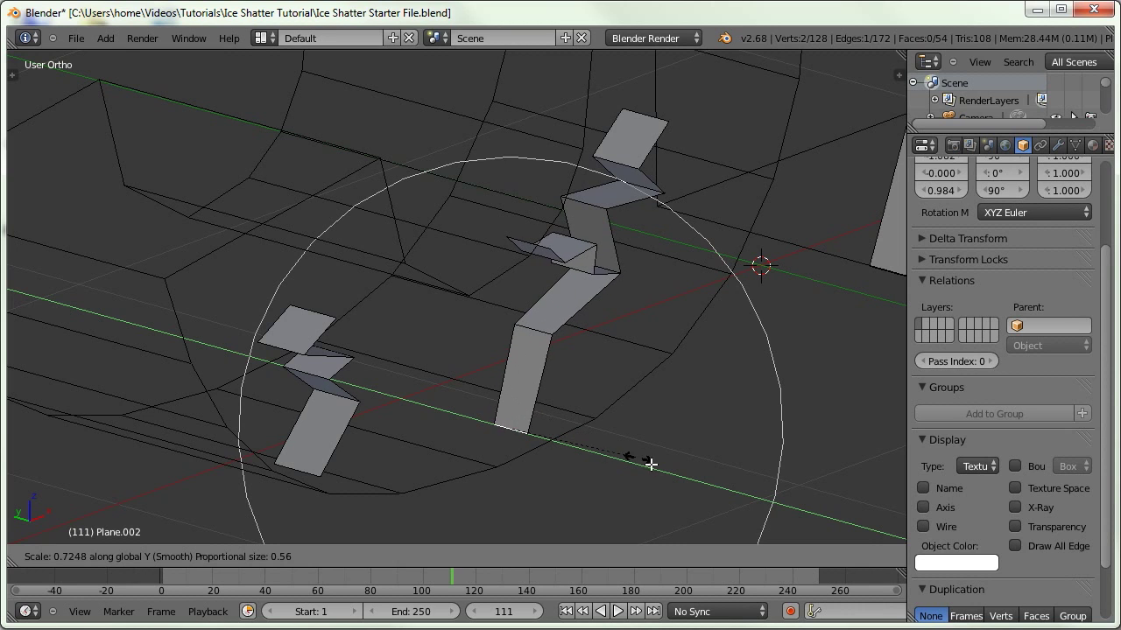
{"action": "left_click", "coordinate": [542, 426]}
Scale the top edge of the 3's lower-right crack to about 0.34 along Y with a proportional size of 0.35
{"action": "key", "text": "s"}
{"action": "key", "text": "y"}
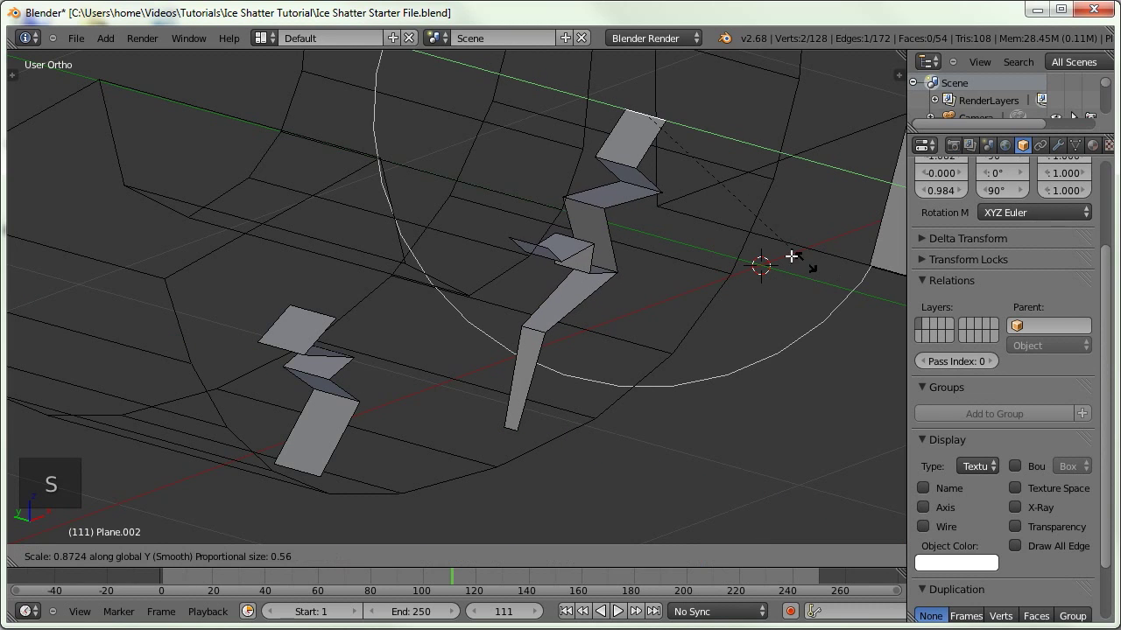
{"action": "scroll", "coordinate": [692, 218], "scroll_direction": "up", "scroll_amount": 5}
{"action": "scroll", "coordinate": [675, 212], "scroll_direction": "up", "scroll_amount": 1}
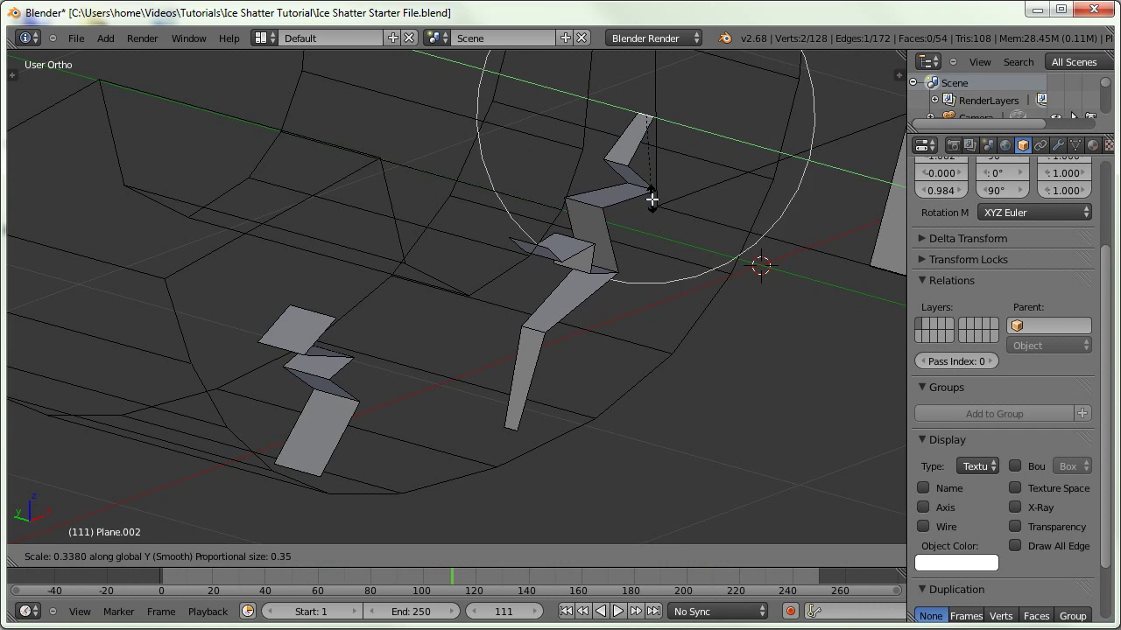
{"action": "left_click", "coordinate": [652, 197]}
Scale the edges of the 3's lower-left crack along Y, tapering its middle and bottom end and varying its width
{"action": "key", "text": "s"}
{"action": "left_click", "coordinate": [341, 375]}
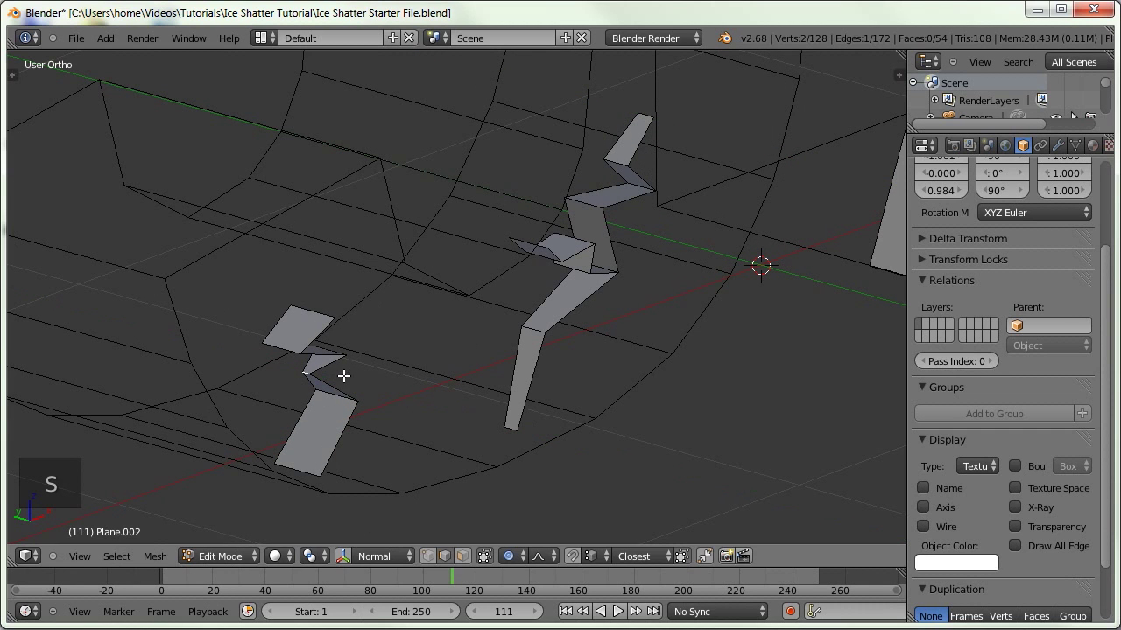
{"action": "key", "text": "s"}
{"action": "left_click", "coordinate": [439, 349]}
{"action": "key", "text": "s"}
{"action": "left_click", "coordinate": [525, 376]}
{"action": "right_click", "coordinate": [298, 469]}
{"action": "key", "text": "s"}
{"action": "left_click", "coordinate": [477, 481]}
Scale the top end edge of the crack in the 3's middle arm along Y with proportional editing
{"action": "scroll", "coordinate": [438, 293], "scroll_direction": "down", "scroll_amount": 5}
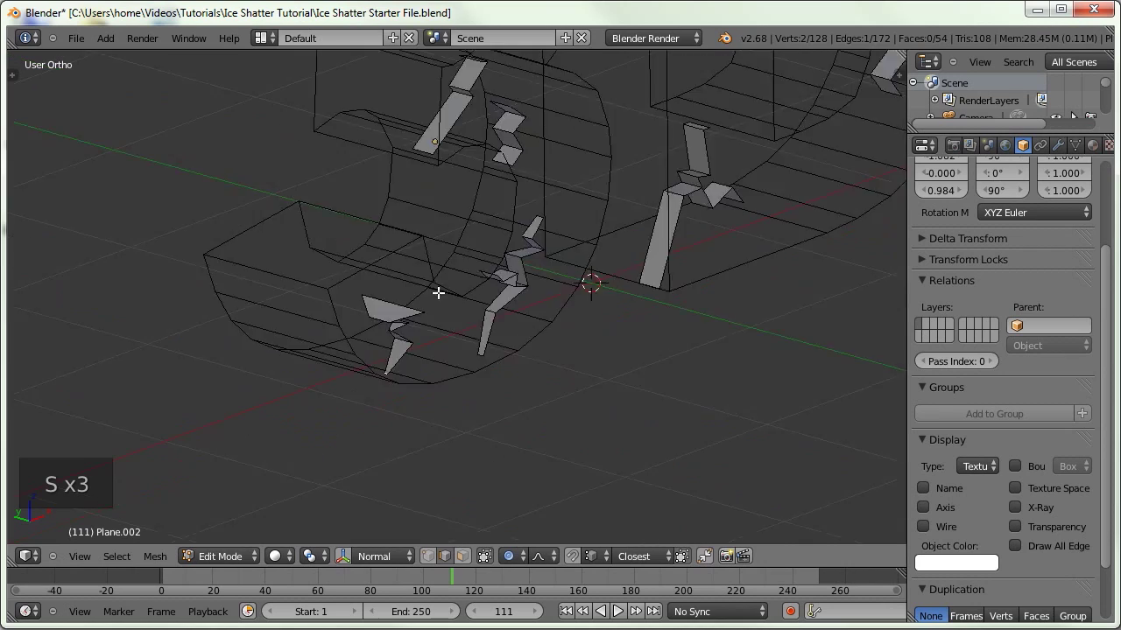
{"action": "middle_click_drag", "start_coordinate": [460, 213], "coordinate": [280, 368], "text": "shift"}
{"action": "scroll", "coordinate": [280, 368], "scroll_direction": "up", "scroll_amount": 6}
{"action": "right_click", "coordinate": [542, 115]}
{"action": "key", "text": "s"}
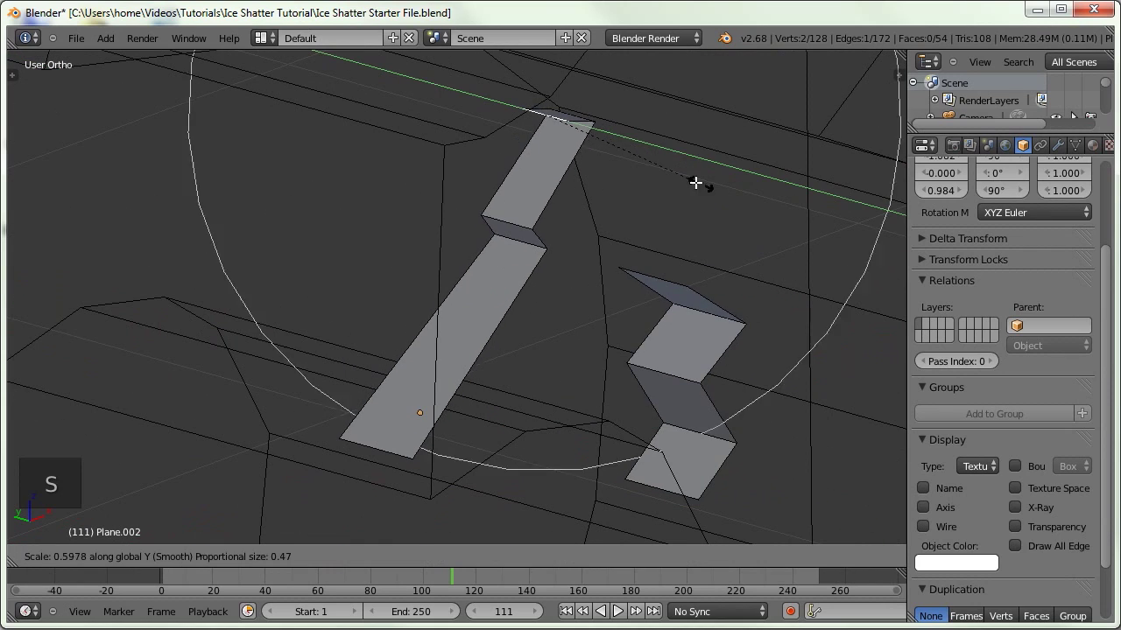
{"action": "left_click", "coordinate": [683, 289]}
Scale a middle edge and the bottom edge of the crack beside the 3's middle arm along Y
{"action": "right_click", "coordinate": [603, 370]}
{"action": "key", "text": "s"}
{"action": "scroll", "coordinate": [551, 363], "scroll_direction": "up", "scroll_amount": 9}
{"action": "left_click", "coordinate": [604, 374]}
{"action": "right_click", "coordinate": [626, 482]}
{"action": "key", "text": "s"}
{"action": "left_click", "coordinate": [599, 422]}
Narrow a lower edge of the zigzag crack above the 3's upper inner curve along Y
{"action": "scroll", "coordinate": [420, 227], "scroll_direction": "down", "scroll_amount": 3}
{"action": "middle_click_drag", "start_coordinate": [289, 70], "coordinate": [399, 394], "text": "shift"}
{"action": "scroll", "coordinate": [398, 394], "scroll_direction": "up", "scroll_amount": 2}
{"action": "right_click", "coordinate": [533, 339]}
{"action": "key", "text": "s"}
{"action": "left_click", "coordinate": [483, 326]}
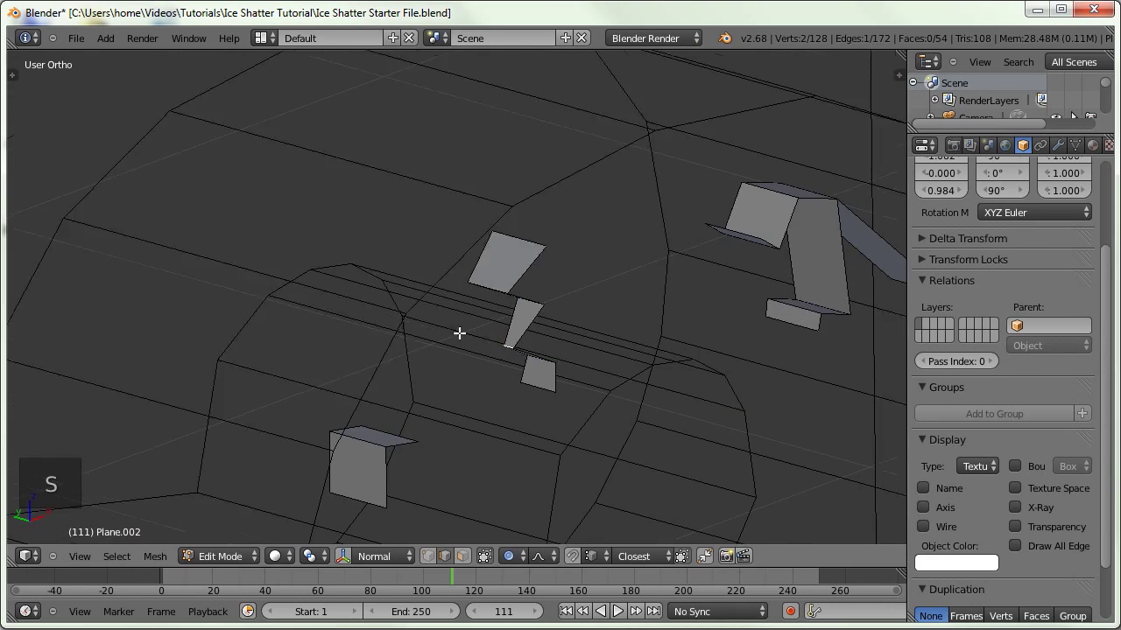
Scale the top joint edge and the branch end edges of the crack in the 3's upper-right part along Y
{"action": "middle_click_drag", "start_coordinate": [458, 333], "coordinate": [234, 385]}
{"action": "right_click", "coordinate": [601, 241]}
{"action": "key", "text": "s"}
{"action": "right_click", "coordinate": [760, 363]}
{"action": "key", "text": "s"}
{"action": "left_click", "coordinate": [615, 360]}
{"action": "right_click", "coordinate": [565, 359]}
{"action": "key", "text": "s"}
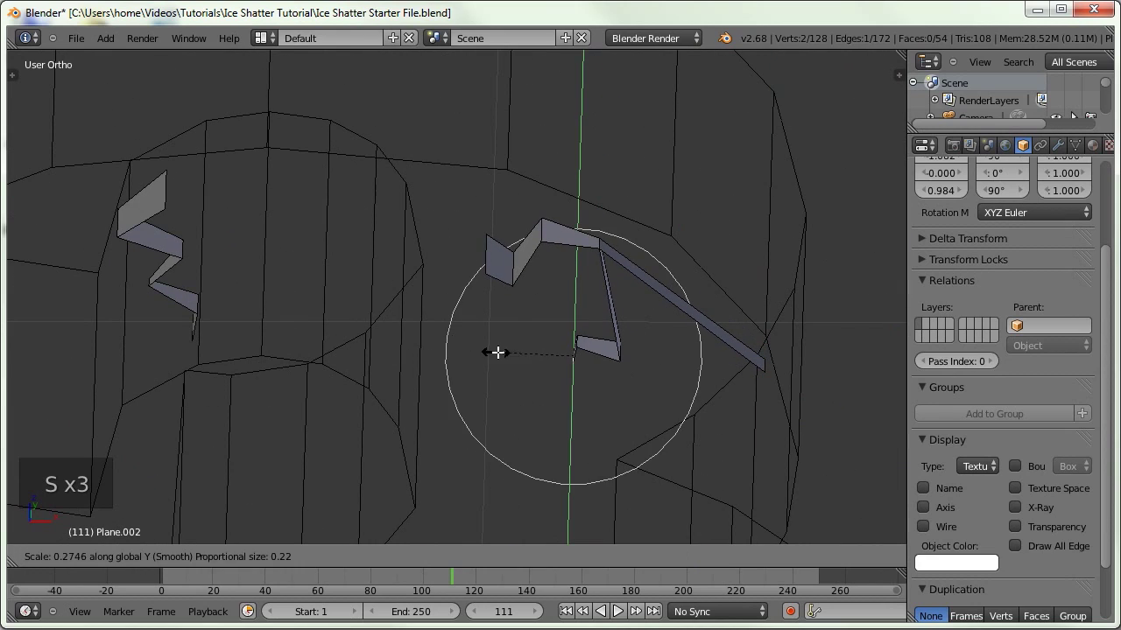
{"action": "scroll", "coordinate": [498, 353], "scroll_direction": "up", "scroll_amount": 6}
{"action": "left_click", "coordinate": [498, 353]}
Scale an edge of a crack further down in the text with proportional editing
{"action": "middle_click_drag", "start_coordinate": [490, 358], "coordinate": [568, 280]}
{"action": "middle_click_drag", "start_coordinate": [477, 497], "coordinate": [448, 283], "text": "shift"}
{"action": "right_click", "coordinate": [449, 287]}
{"action": "key", "text": "s"}
{"action": "middle_click", "coordinate": [263, 238]}
{"action": "scroll", "coordinate": [335, 269], "scroll_direction": "down", "scroll_amount": 8}
{"action": "left_click", "coordinate": [336, 270]}
Scale two more edges on the cracks higher up in the text with proportional editing
{"action": "middle_click_drag", "start_coordinate": [683, 83], "coordinate": [543, 305], "text": "shift"}
{"action": "right_click", "coordinate": [543, 304]}
{"action": "key", "text": "s"}
{"action": "left_click", "coordinate": [413, 222]}
{"action": "right_click", "coordinate": [420, 231]}
{"action": "middle_click_drag", "start_coordinate": [383, 63], "coordinate": [381, 260], "text": "shift"}
{"action": "key", "text": "s"}
{"action": "left_click", "coordinate": [350, 242]}
{"action": "scroll", "coordinate": [386, 262], "scroll_direction": "down", "scroll_amount": 4}
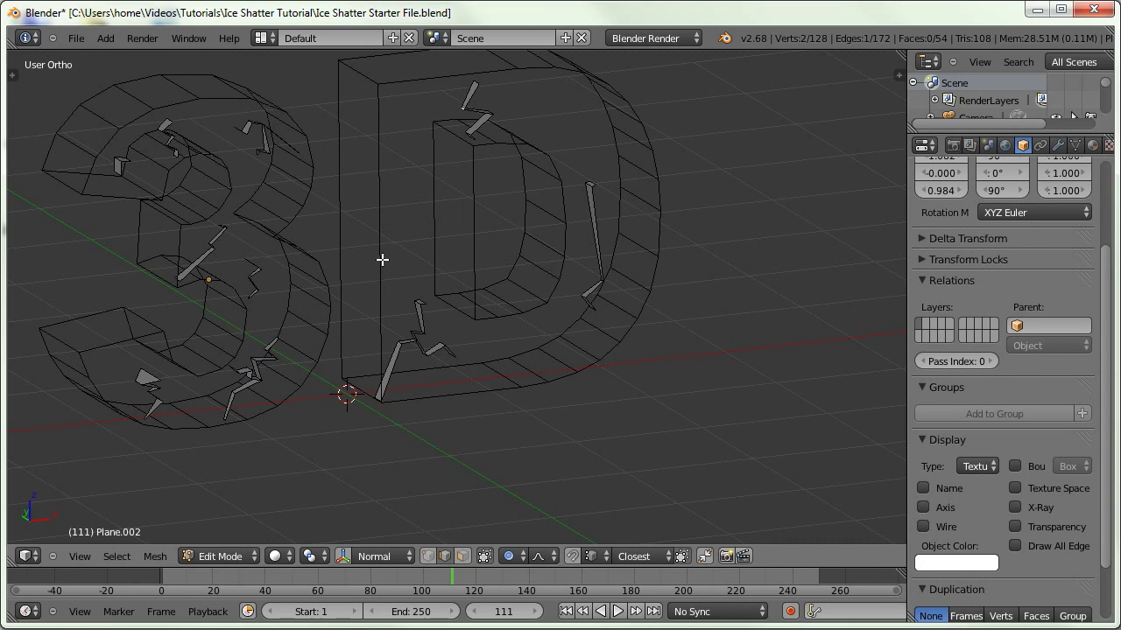
{"action": "middle_click_drag", "start_coordinate": [371, 309], "coordinate": [503, 333]}
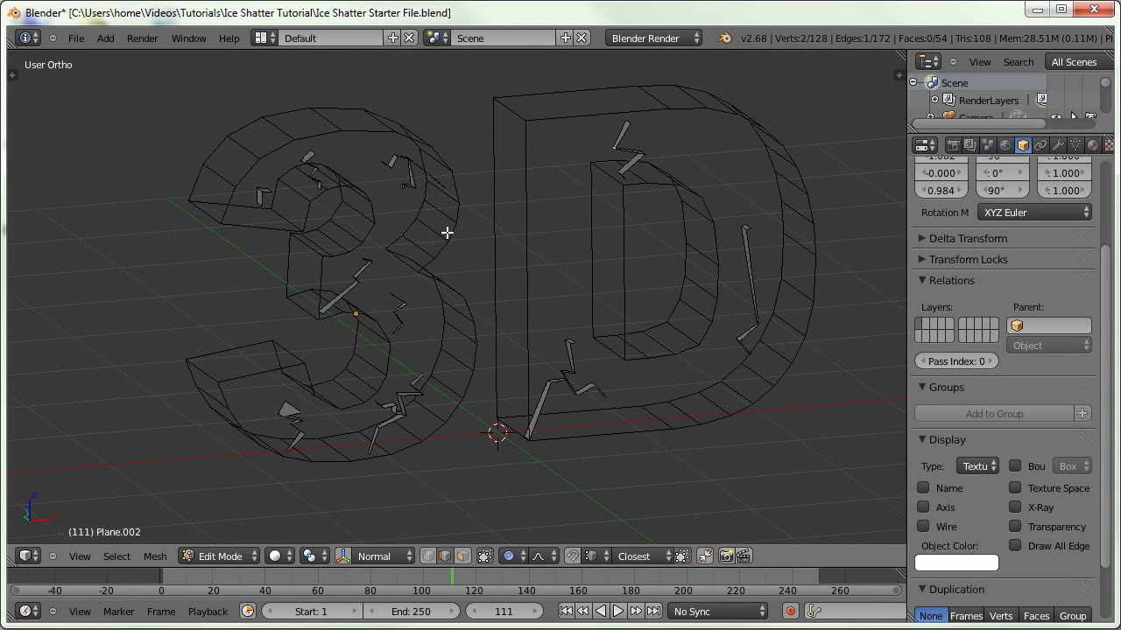
Return to Object Mode, move the cracks object to layer 2 and show only that layer
{"action": "key", "text": "n"}
{"action": "key", "text": "n"}
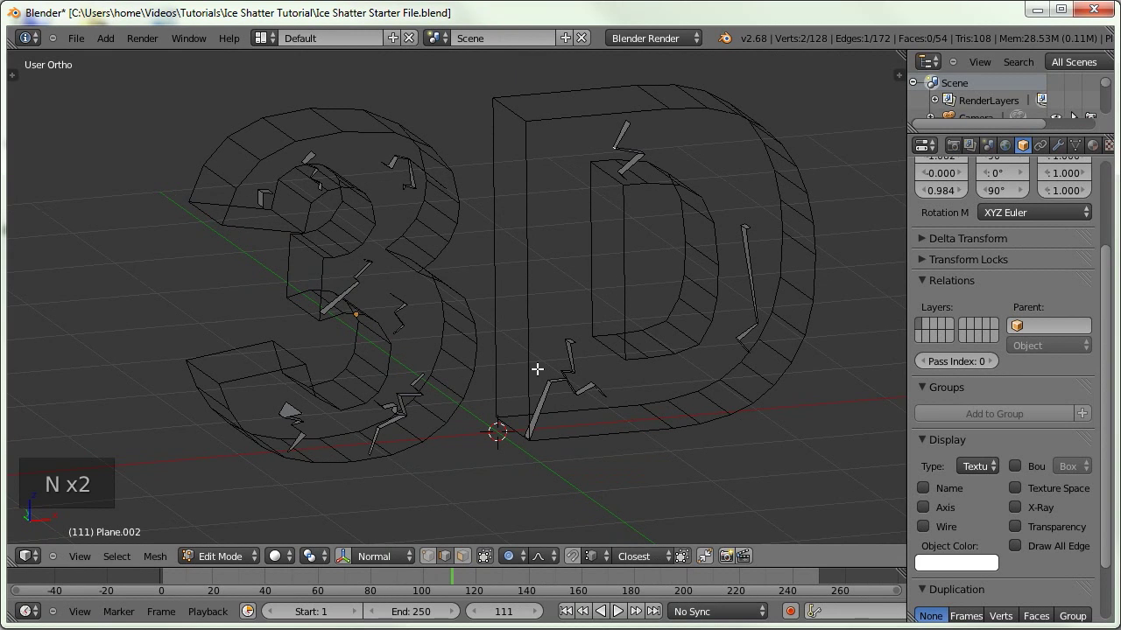
{"action": "key", "text": "Tab"}
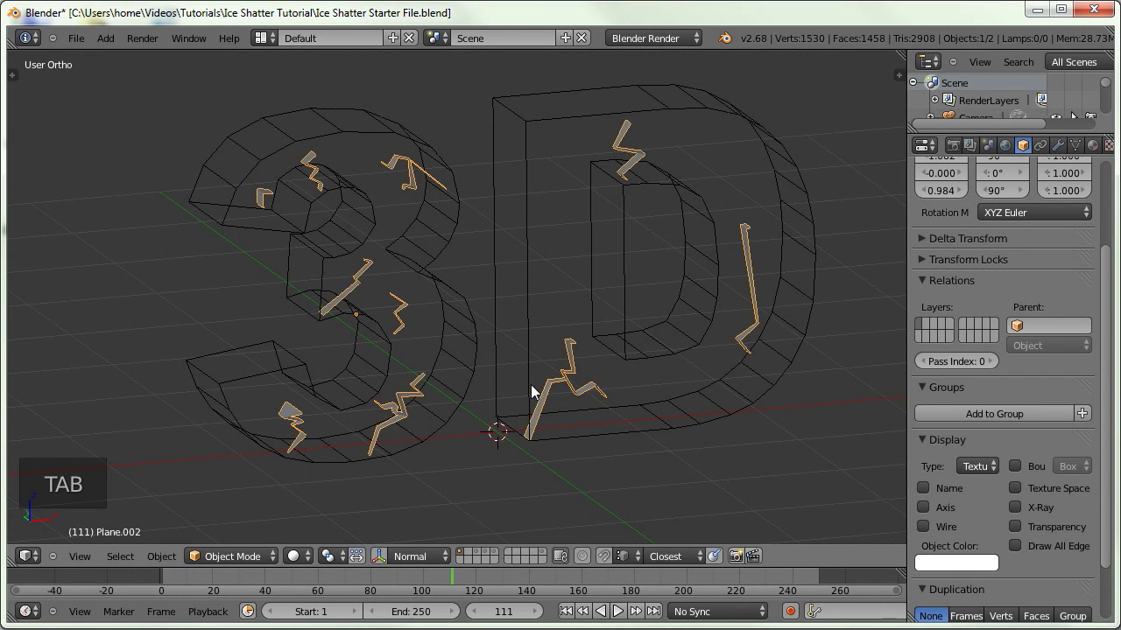
{"action": "key", "text": "m"}
{"action": "key", "text": "2"}
{"action": "key", "text": "2"}
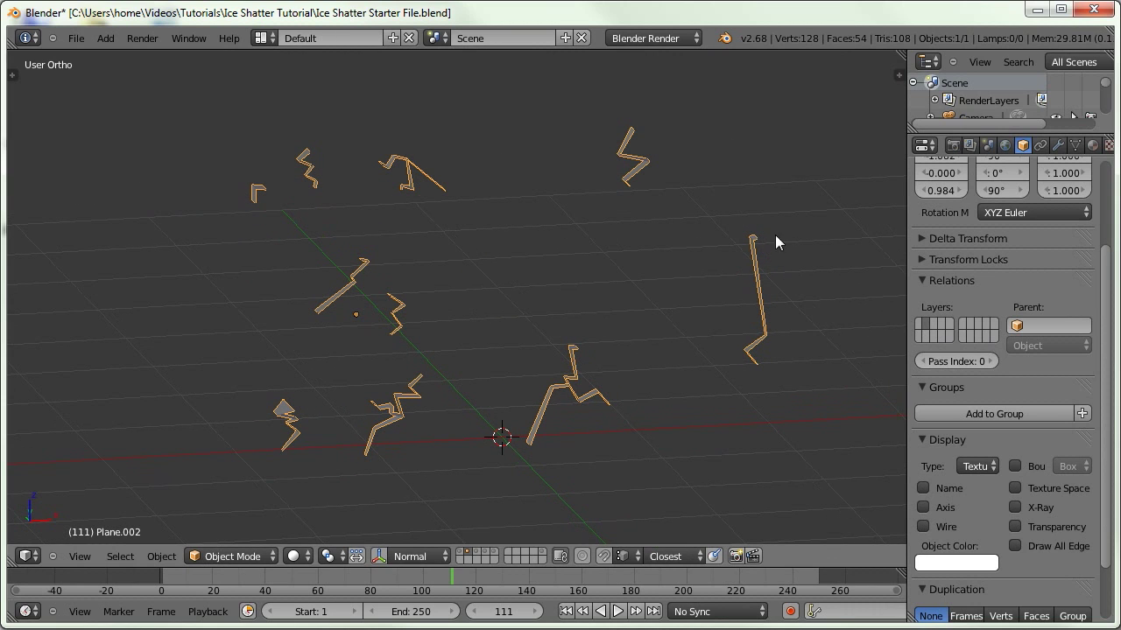
Add a Subdivision Surface modifier to the cracks, set to Simple with 2 viewport subdivisions
{"action": "left_click", "coordinate": [1058, 145]}
{"action": "left_click", "coordinate": [982, 204]}
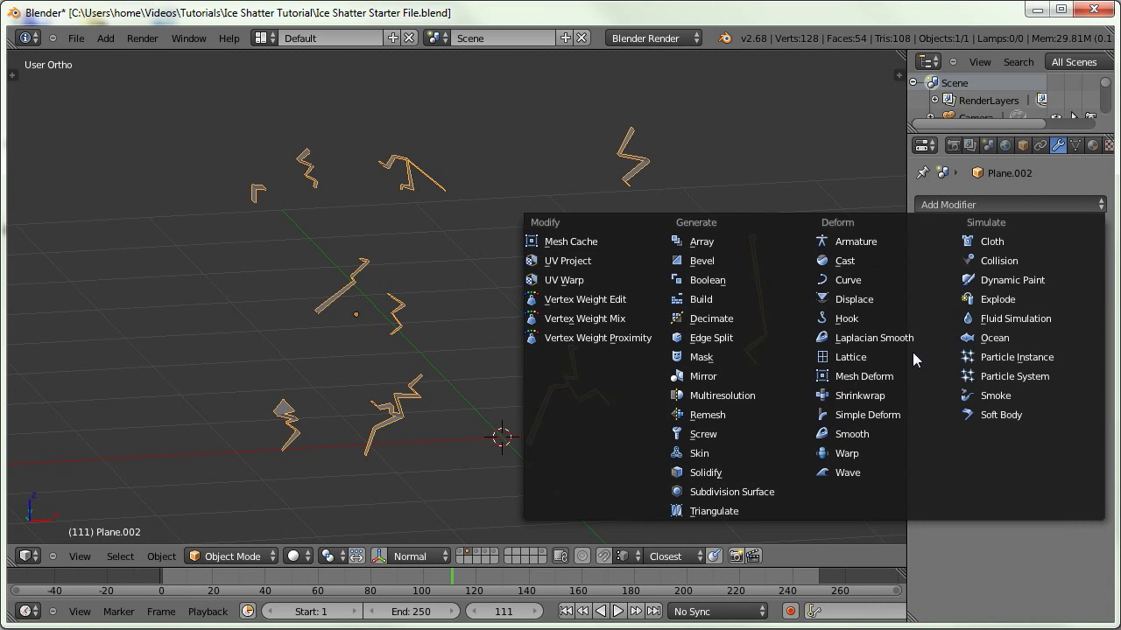
{"action": "left_click", "coordinate": [762, 493]}
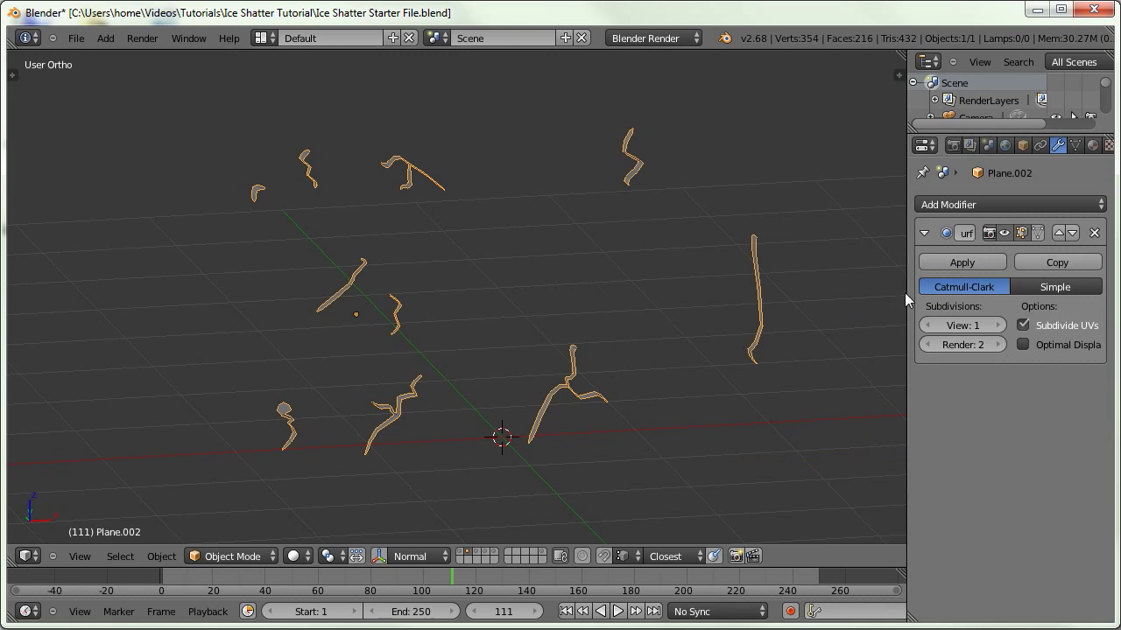
{"action": "left_click", "coordinate": [1048, 289]}
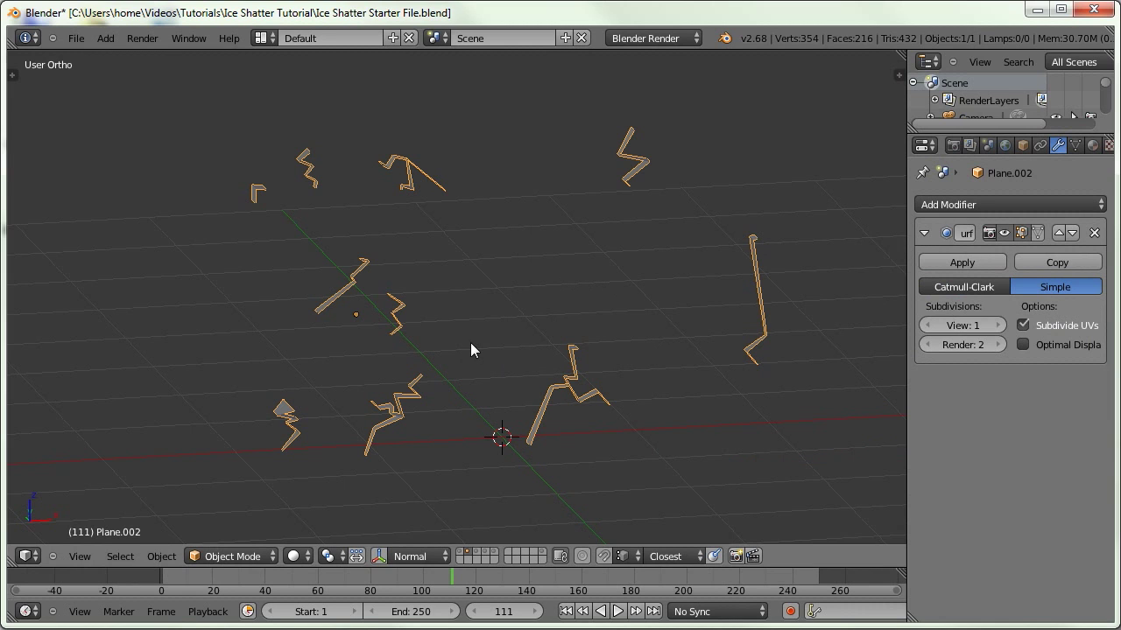
{"action": "left_click", "coordinate": [997, 324]}
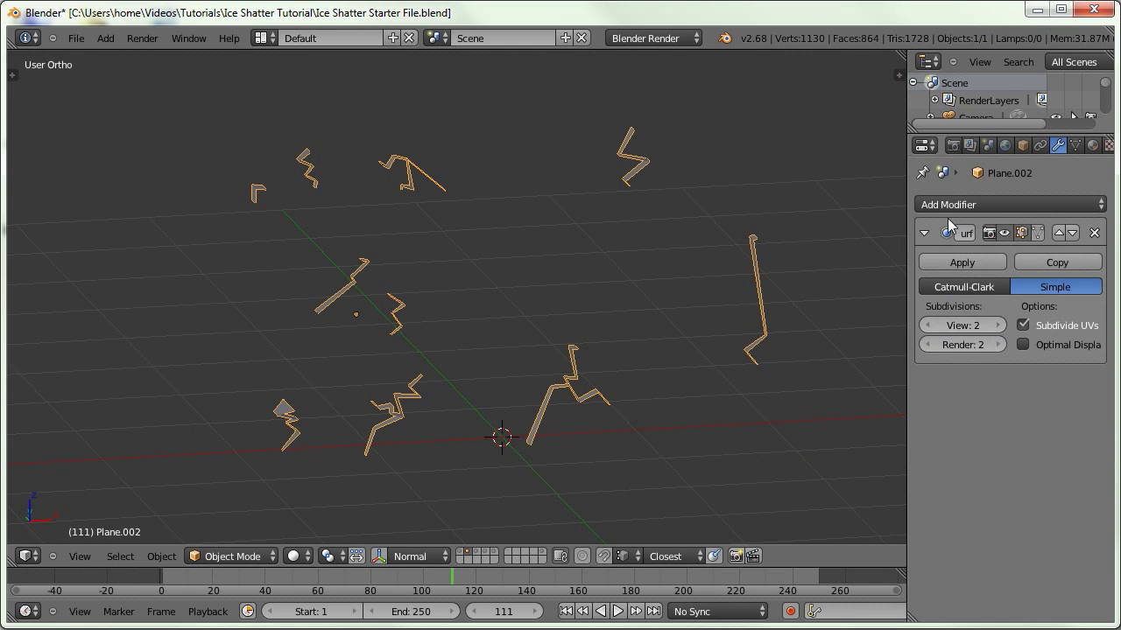
Add a Displace modifier to the cracks with a new texture and a strength of 0.2
{"action": "left_click", "coordinate": [950, 206]}
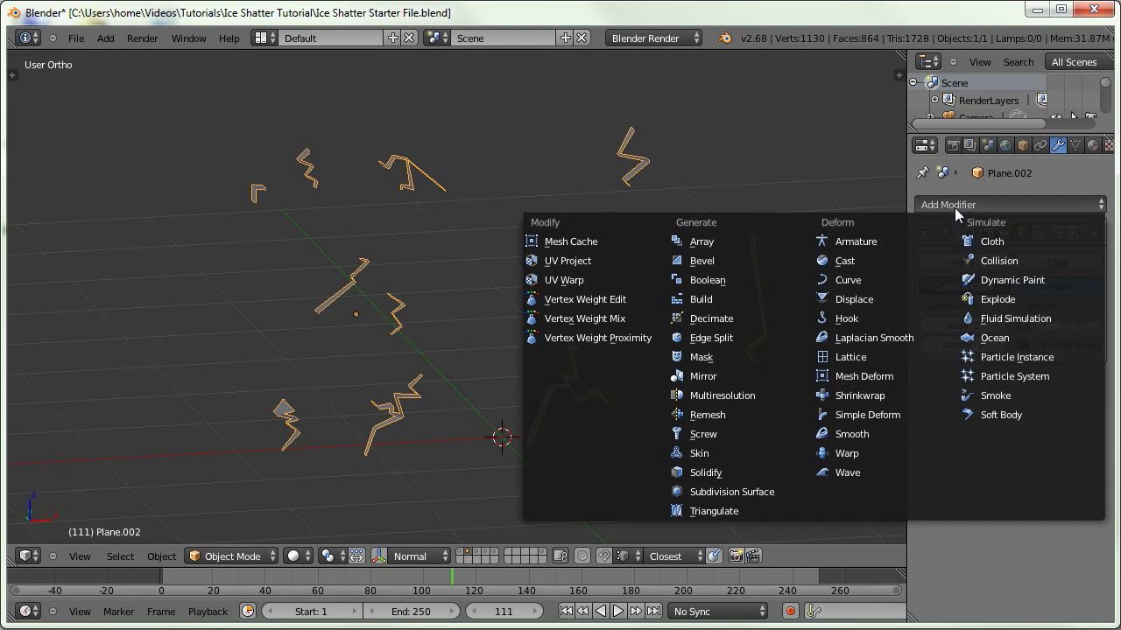
{"action": "left_click", "coordinate": [849, 299]}
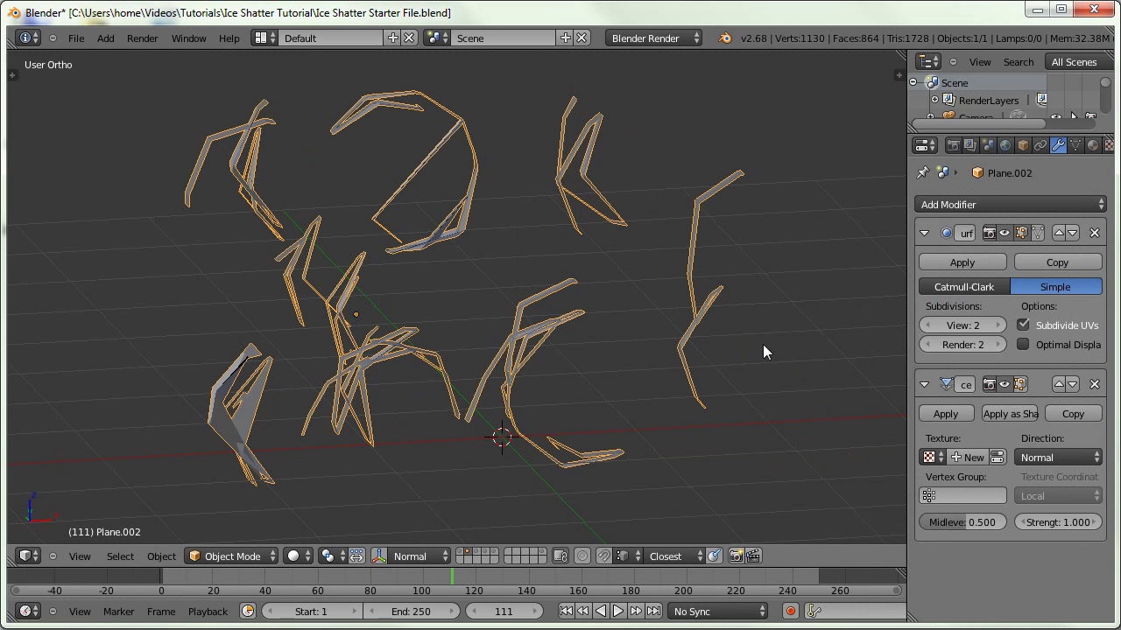
{"action": "left_click", "coordinate": [965, 457]}
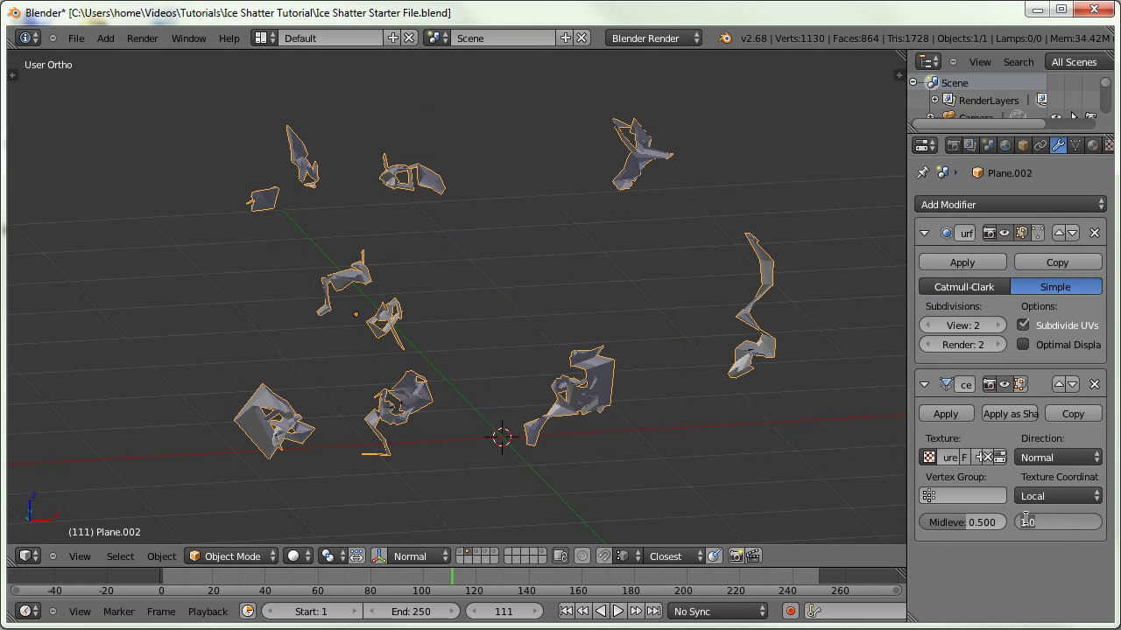
{"action": "type", "text": ".2"}
{"action": "key", "text": "Return"}
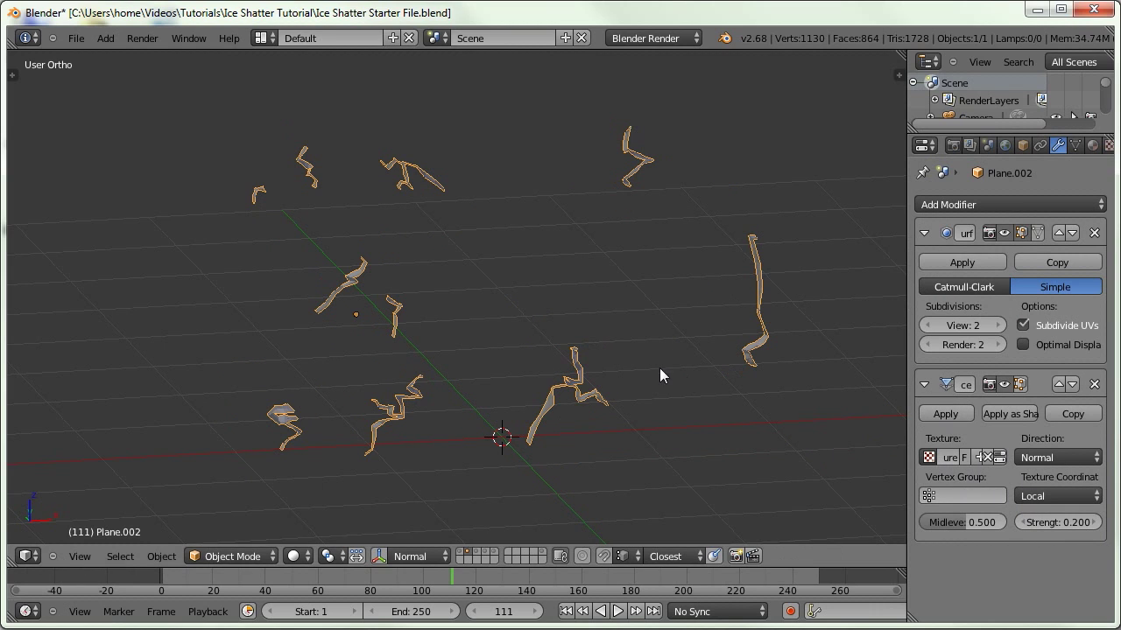
Apply smooth shading to the cracks object
{"action": "middle_click_drag", "start_coordinate": [665, 384], "coordinate": [598, 325]}
{"action": "scroll", "coordinate": [453, 485], "scroll_direction": "up", "scroll_amount": 3}
{"action": "middle_click_drag", "start_coordinate": [454, 486], "coordinate": [361, 291]}
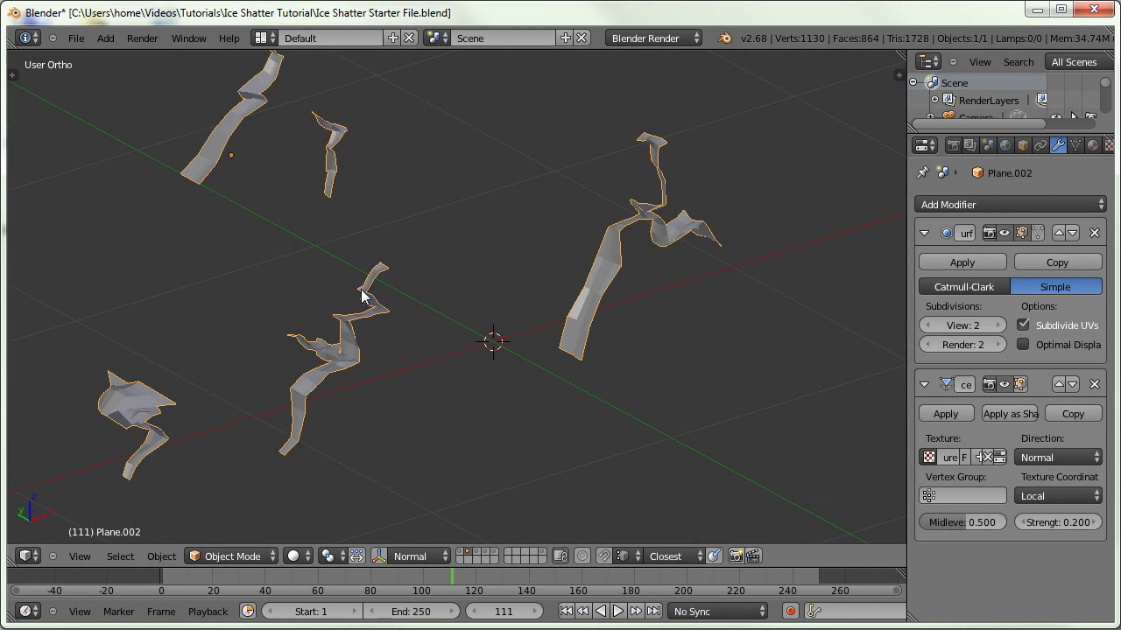
{"action": "key", "text": "space"}
{"action": "type", "text": "shad"}
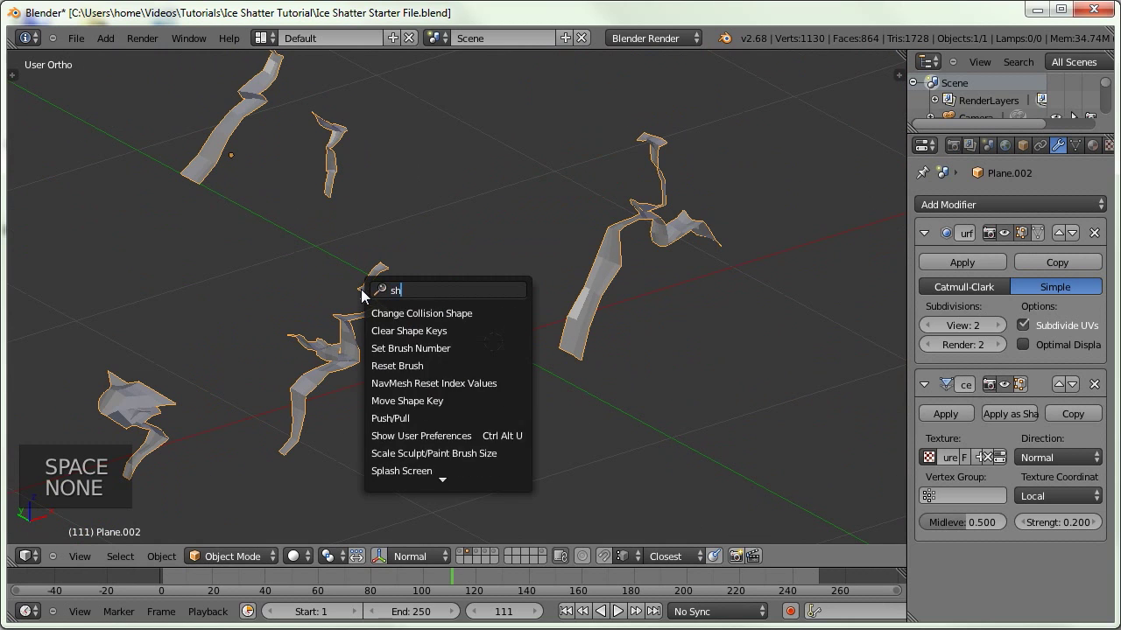
{"action": "key", "text": "Down"}
{"action": "key", "text": "Return"}
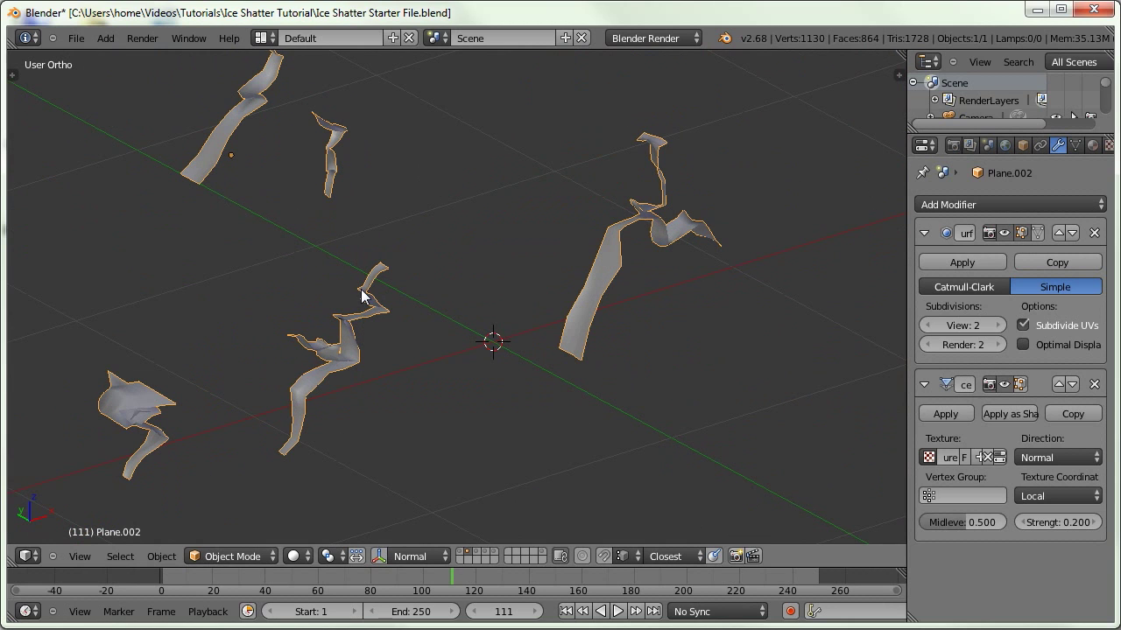
Collapse the existing modifiers and add a Solidify modifier to the cracks
{"action": "left_click", "coordinate": [924, 233]}
{"action": "left_click", "coordinate": [924, 262]}
{"action": "left_click", "coordinate": [966, 204]}
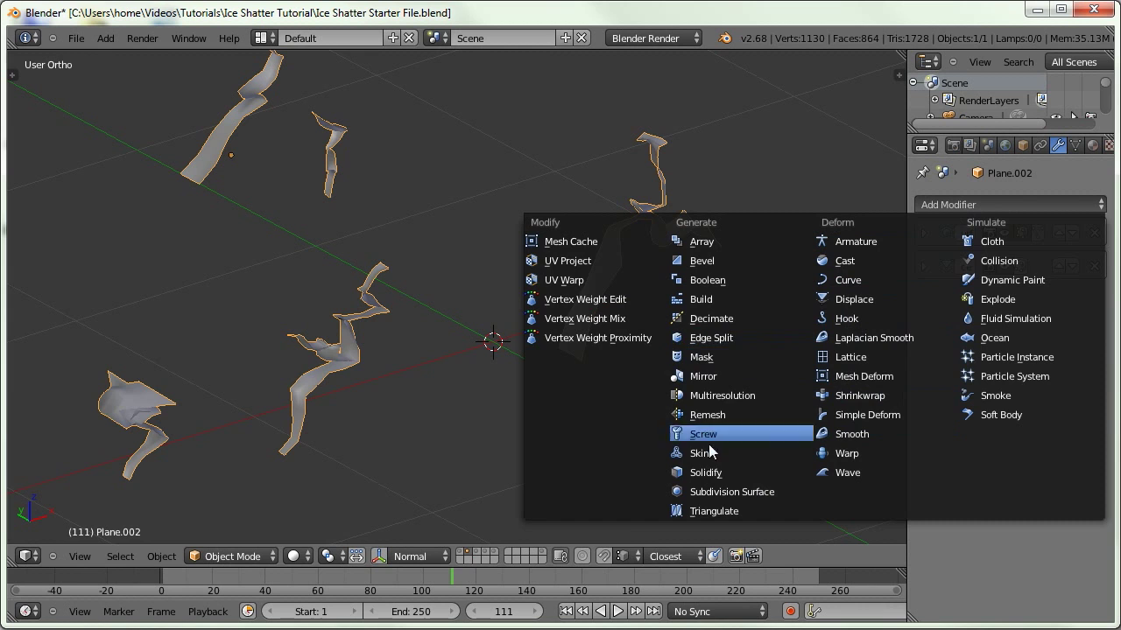
{"action": "left_click", "coordinate": [706, 473]}
{"action": "middle_click_drag", "start_coordinate": [706, 473], "coordinate": [541, 324]}
{"action": "scroll", "coordinate": [332, 403], "scroll_direction": "up", "scroll_amount": 2}
{"action": "middle_click_drag", "start_coordinate": [460, 354], "coordinate": [429, 394]}
{"action": "scroll", "coordinate": [414, 437], "scroll_direction": "up", "scroll_amount": 4}
{"action": "middle_click_drag", "start_coordinate": [413, 437], "coordinate": [521, 397]}
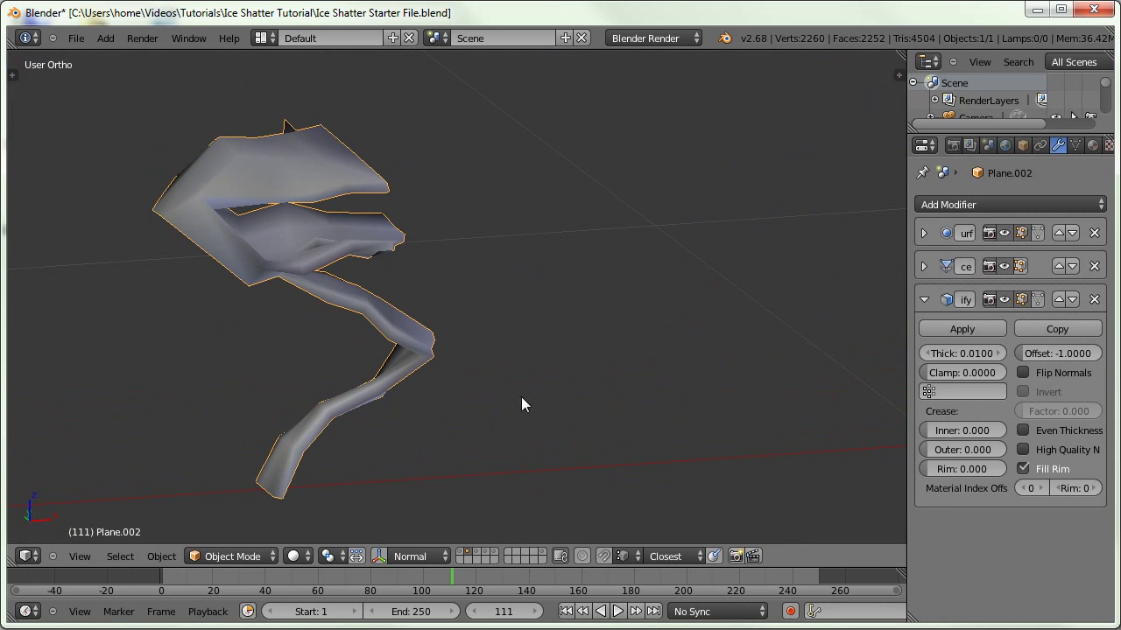
Turn off Fill Rim in the Solidify modifier and check the open edges of the cracks
{"action": "left_click", "coordinate": [1022, 469]}
{"action": "scroll", "coordinate": [651, 270], "scroll_direction": "down", "scroll_amount": 4}
{"action": "middle_click_drag", "start_coordinate": [652, 270], "coordinate": [557, 320]}
{"action": "scroll", "coordinate": [557, 320], "scroll_direction": "up", "scroll_amount": 3}
{"action": "scroll", "coordinate": [556, 321], "scroll_direction": "down", "scroll_amount": 6}
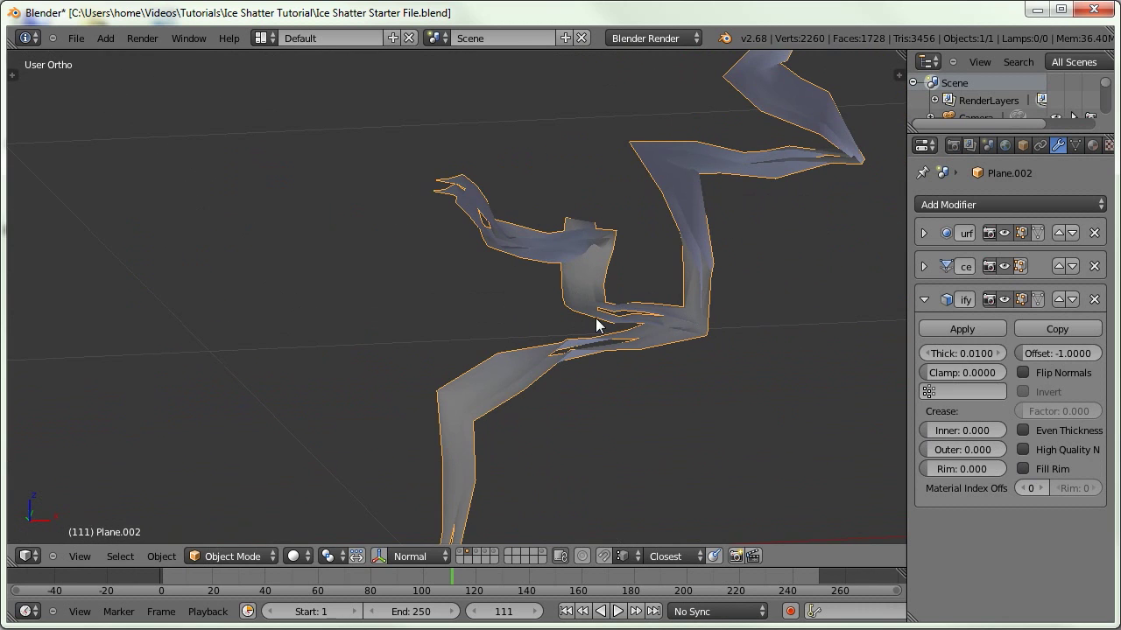
{"action": "middle_click_drag", "start_coordinate": [500, 287], "coordinate": [528, 284]}
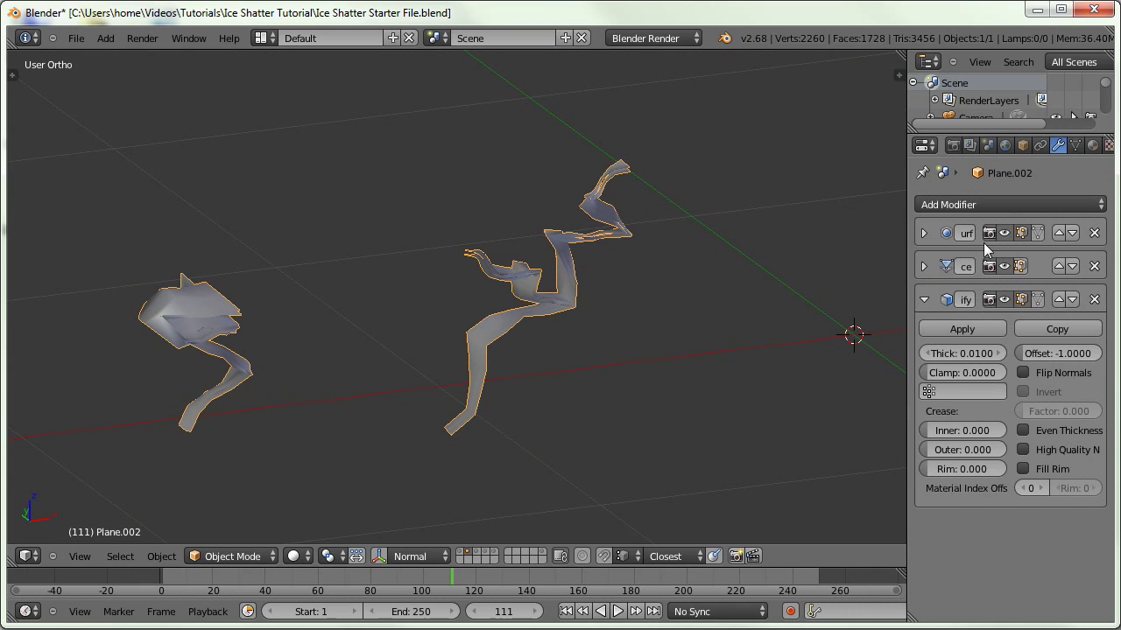
Hide the cracks' modifiers in the viewport and re-enable Displace, Subdivision Surface and Solidify one by one to compare their effects
{"action": "left_click", "coordinate": [1004, 233]}
{"action": "left_click", "coordinate": [1005, 299]}
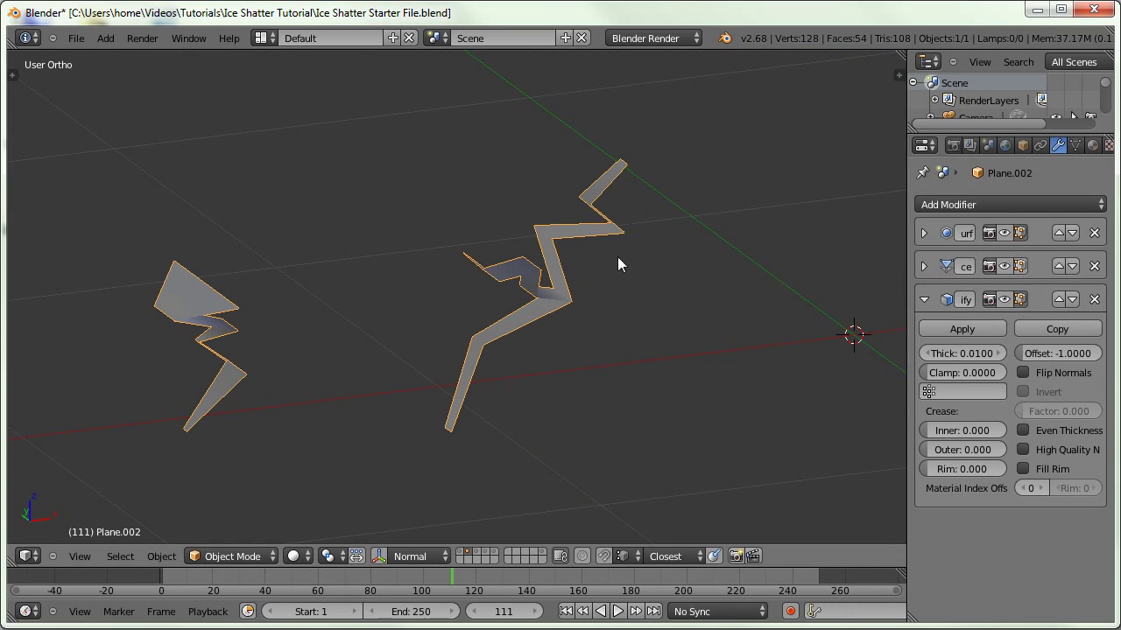
{"action": "left_click", "coordinate": [1004, 266]}
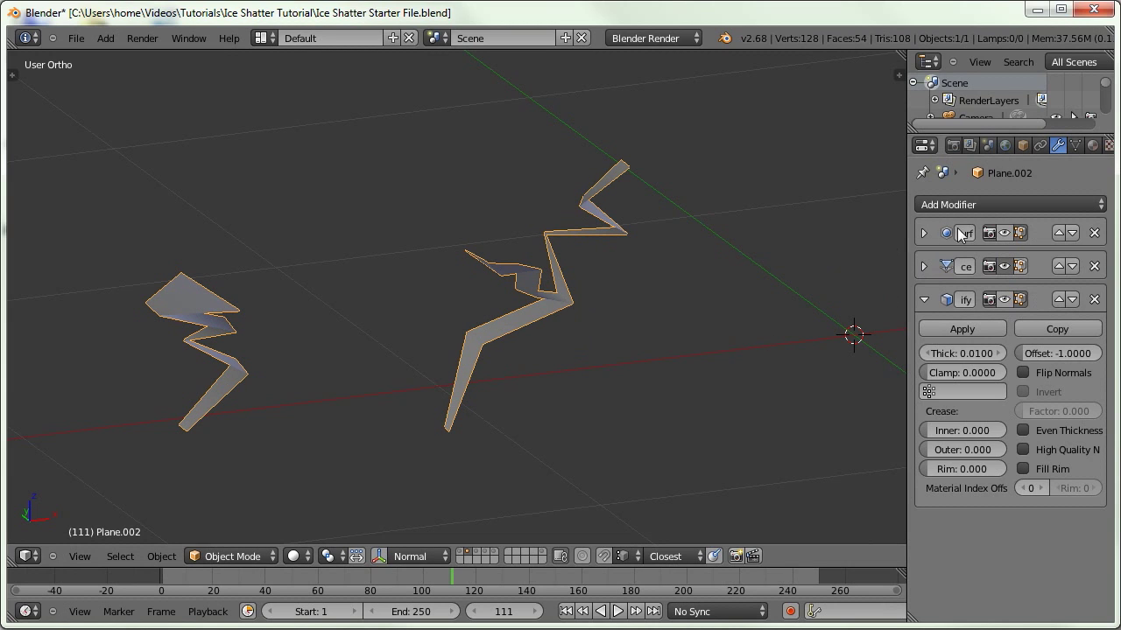
{"action": "left_click", "coordinate": [1004, 233]}
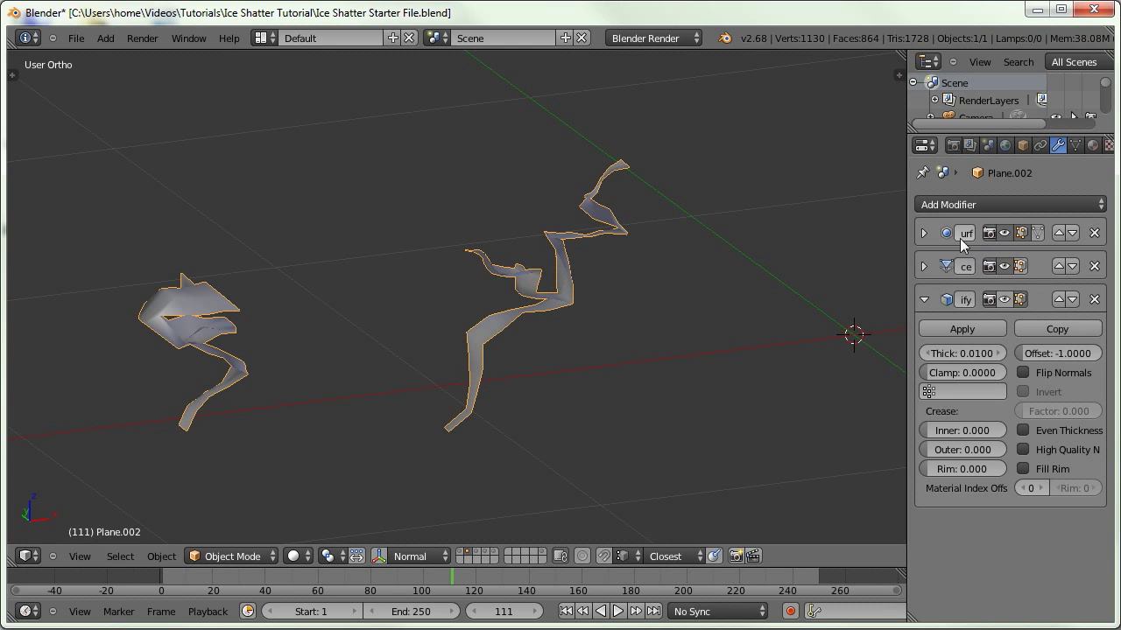
{"action": "left_click", "coordinate": [1004, 299]}
{"action": "middle_click_drag", "start_coordinate": [578, 332], "coordinate": [393, 310]}
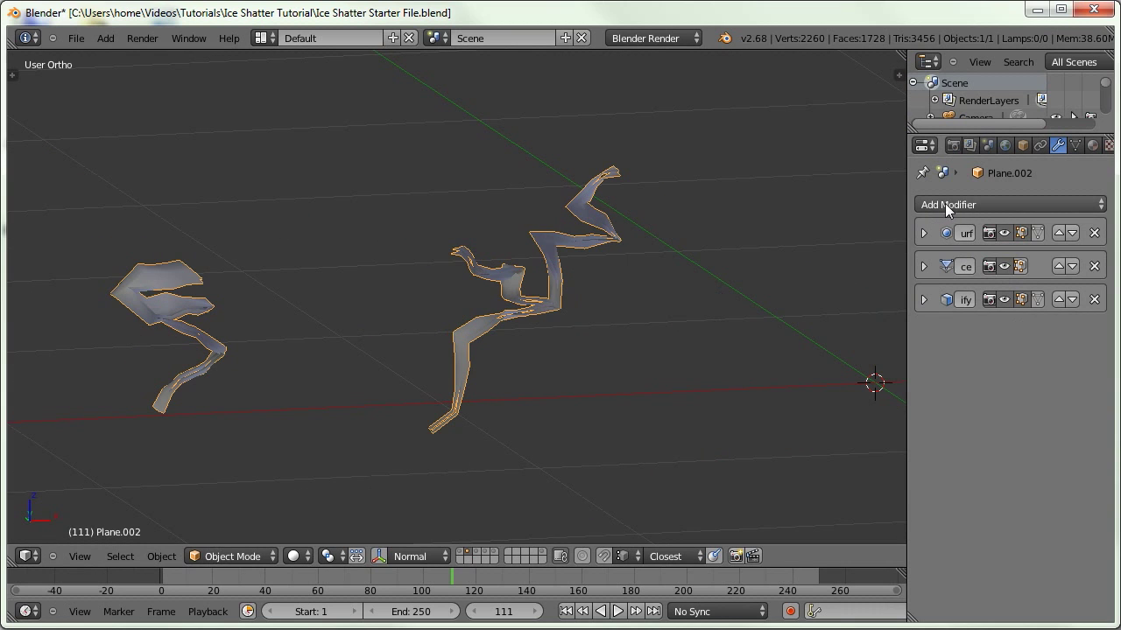
Add a Build modifier to the cracks and move it to the top of the modifier stack
{"action": "left_click", "coordinate": [947, 206]}
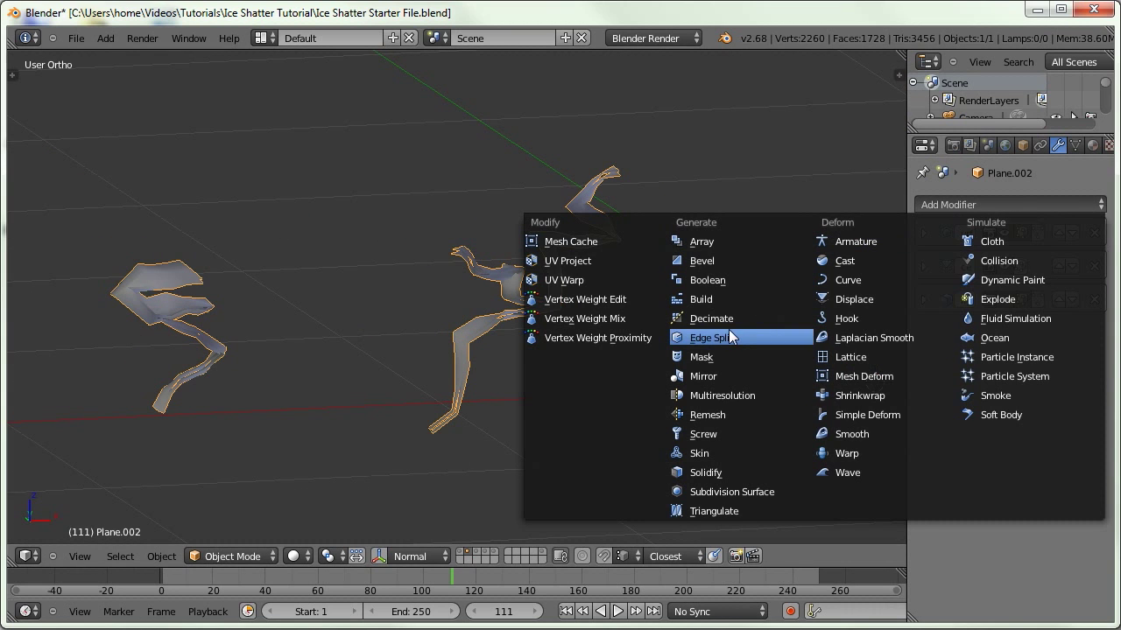
{"action": "left_click", "coordinate": [711, 297]}
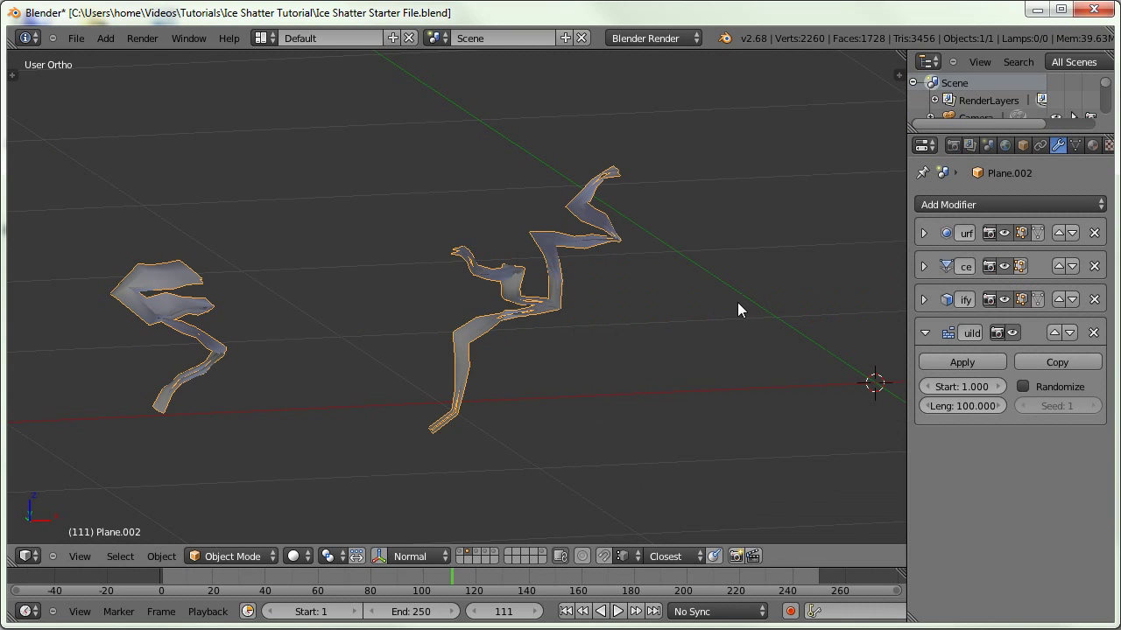
{"action": "left_click", "coordinate": [1054, 332]}
{"action": "left_click", "coordinate": [1054, 299]}
{"action": "left_click", "coordinate": [1056, 267]}
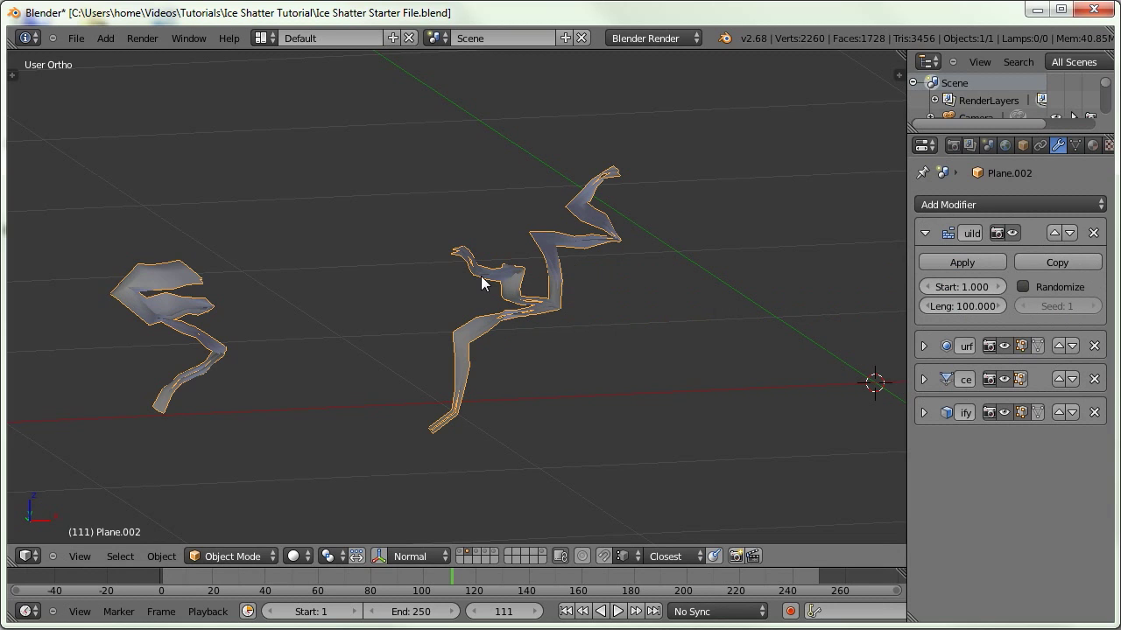
Set the Build modifier's length to 110 frames
{"action": "scroll", "coordinate": [481, 276], "scroll_direction": "down", "scroll_amount": 2}
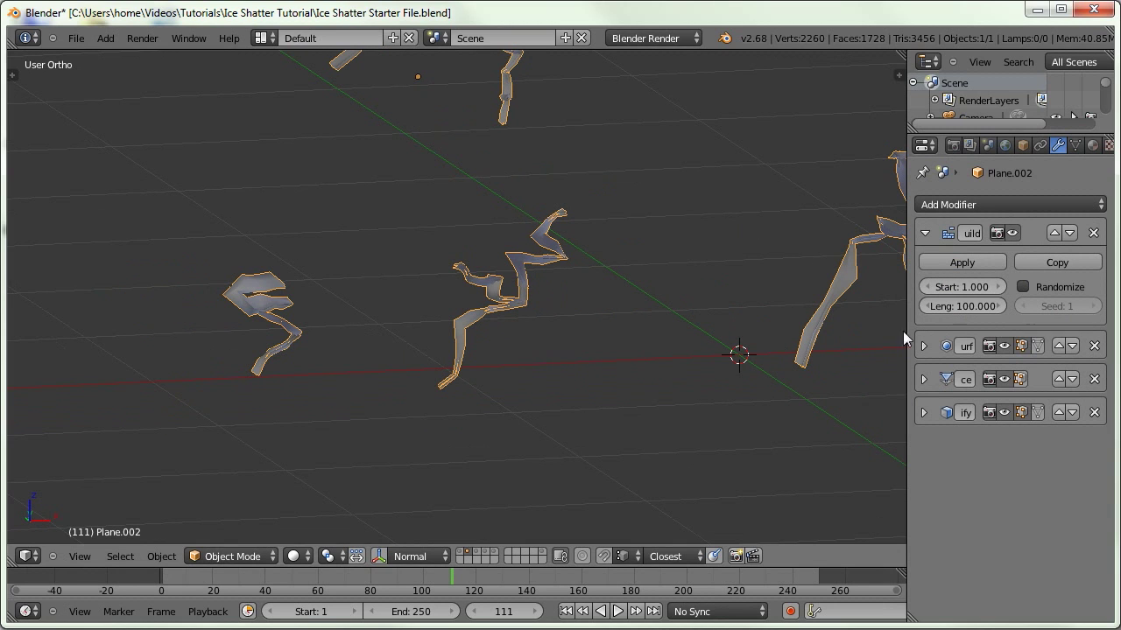
{"action": "left_click", "coordinate": [960, 306]}
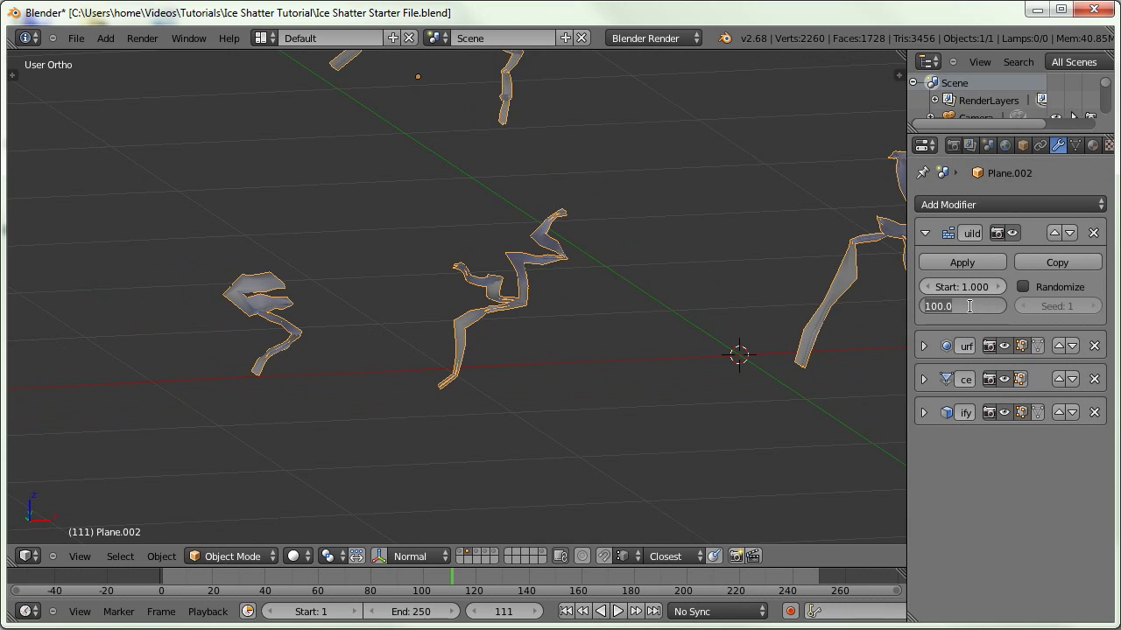
{"action": "type", "text": "110"}
{"action": "key", "text": "Return"}
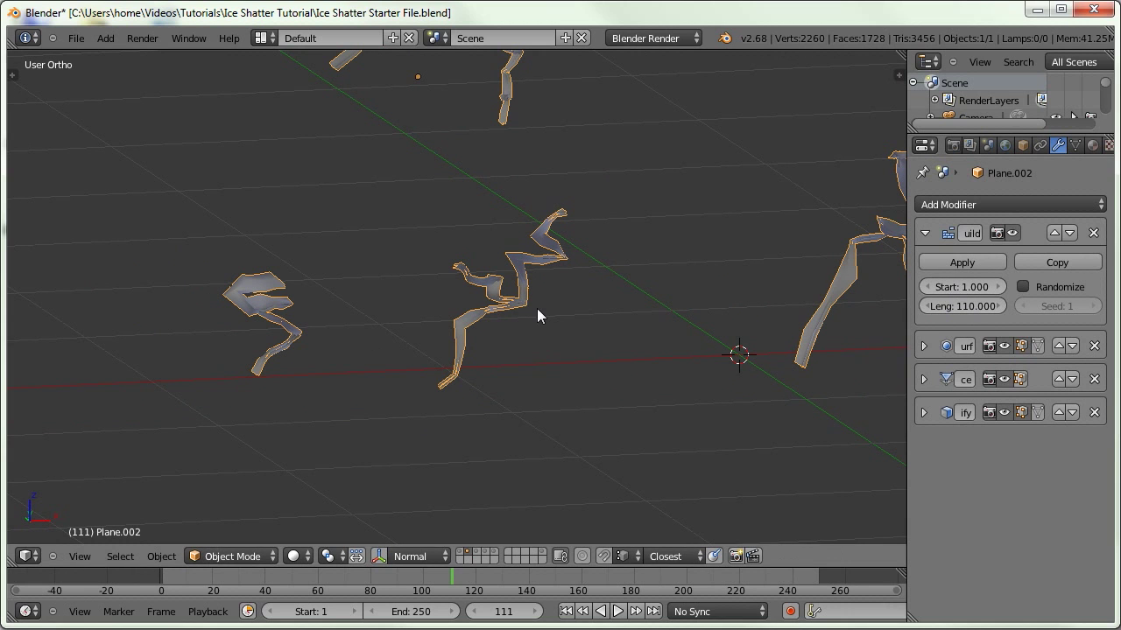
Preview how the cracks build up by scrubbing the timeline to frame 11 and on to frame 36
{"action": "key", "text": "Home"}
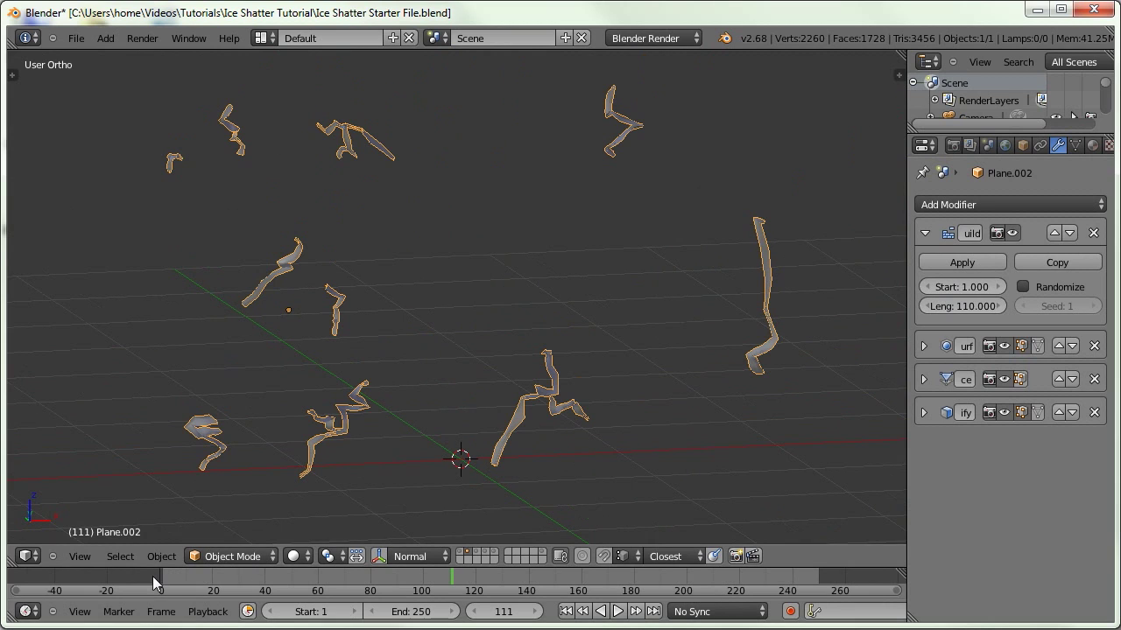
{"action": "mouse_move", "coordinate": [251, 573]}
{"action": "left_mouse_down"}
{"action": "mouse_move", "coordinate": [155, 577]}
{"action": "mouse_move", "coordinate": [238, 593]}
{"action": "mouse_move", "coordinate": [488, 592]}
{"action": "mouse_move", "coordinate": [370, 593]}
{"action": "mouse_move", "coordinate": [187, 560]}
{"action": "left_mouse_up"}
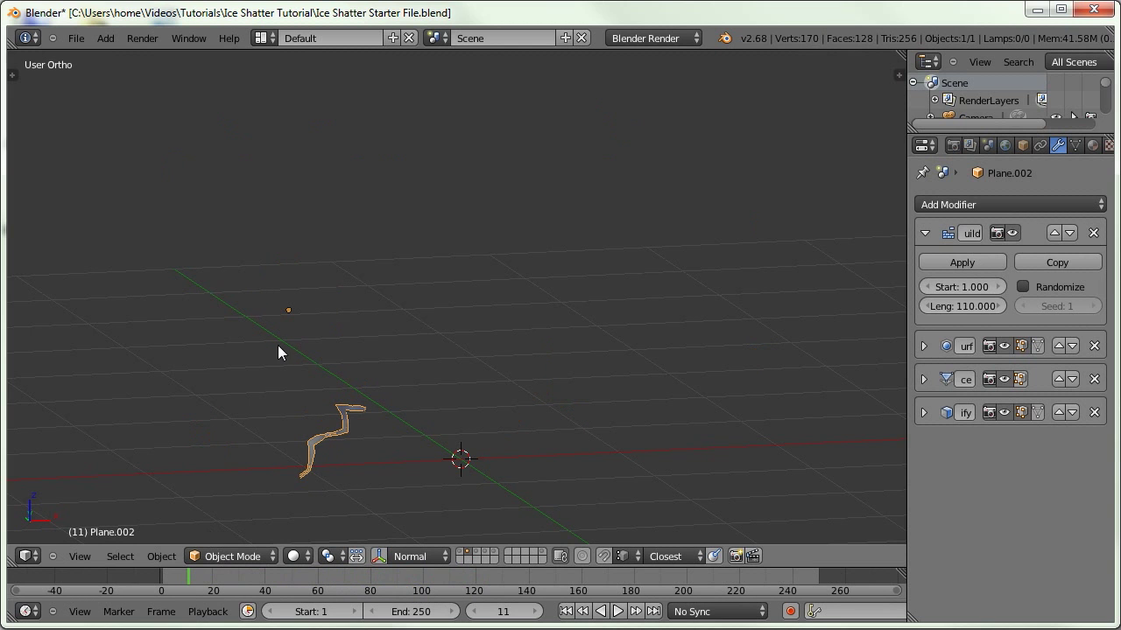
{"action": "middle_click_drag", "start_coordinate": [267, 375], "coordinate": [253, 423], "text": "ctrl"}
{"action": "middle_click_drag", "start_coordinate": [229, 460], "coordinate": [391, 238], "text": "shift"}
{"action": "middle_click_drag", "start_coordinate": [341, 192], "coordinate": [233, 367], "text": "ctrl"}
{"action": "middle_click_drag", "start_coordinate": [238, 317], "coordinate": [244, 360], "text": "ctrl"}
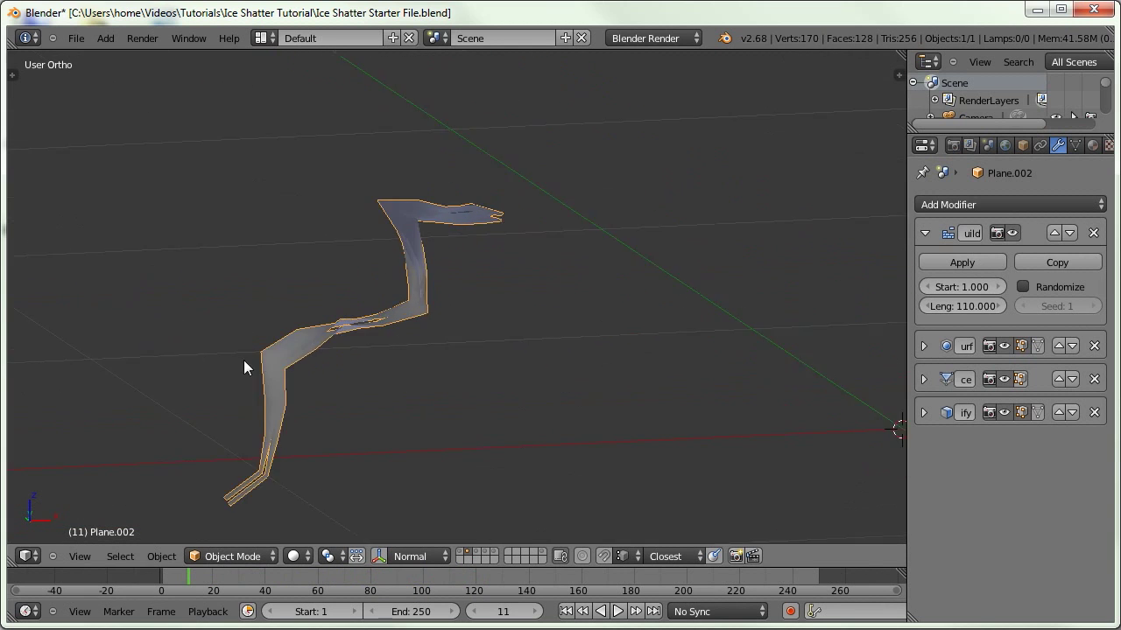
{"action": "left_click_drag", "start_coordinate": [189, 585], "coordinate": [254, 576]}
{"action": "scroll", "coordinate": [355, 250], "scroll_direction": "down", "scroll_amount": 5}
{"action": "middle_click_drag", "start_coordinate": [353, 232], "coordinate": [231, 358], "text": "shift"}
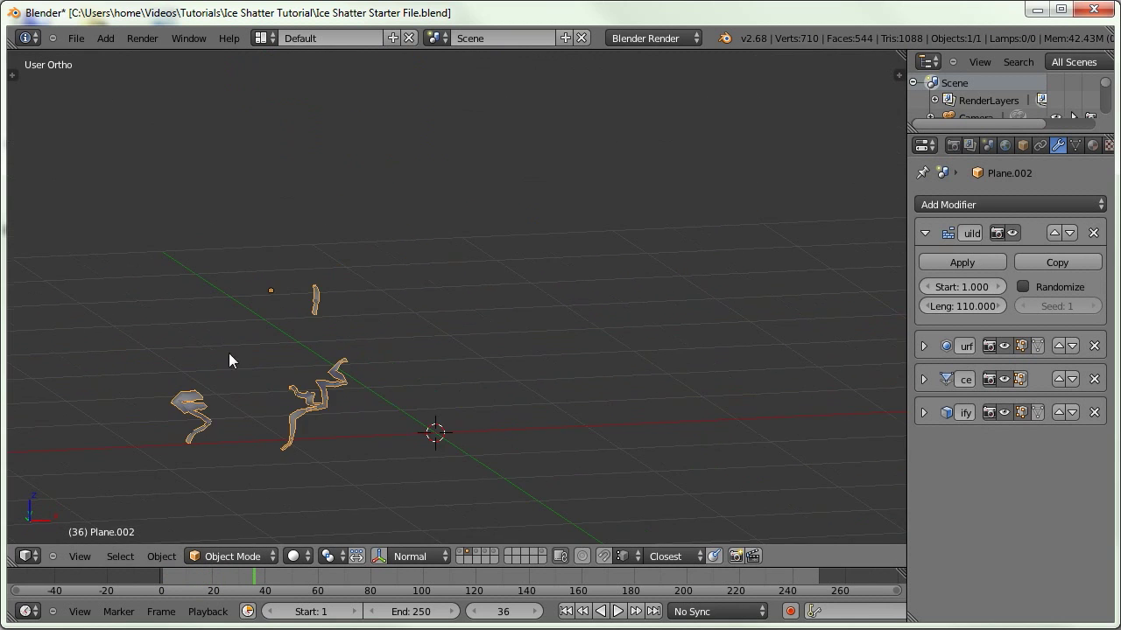
Preview the crack growth up to frame 104 and collapse the Build modifier's settings
{"action": "left_click_drag", "start_coordinate": [252, 576], "coordinate": [432, 528]}
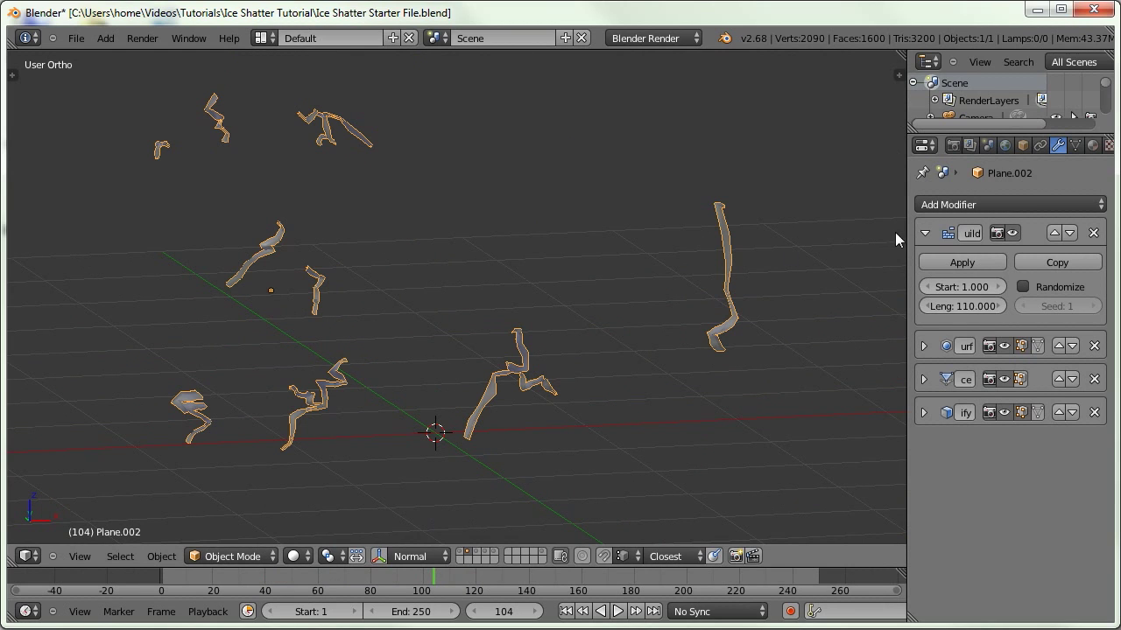
{"action": "left_click", "coordinate": [926, 232]}
Separate the whole crack mesh into individual objects by loose parts and return to Object Mode
{"action": "key", "text": "Tab"}
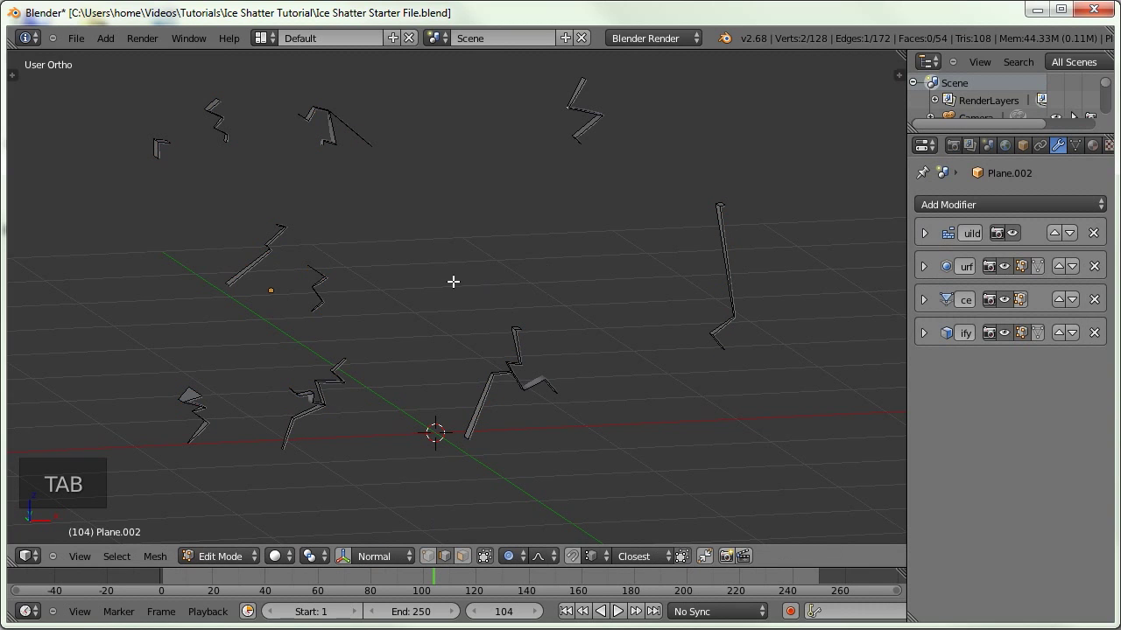
{"action": "key", "text": "a"}
{"action": "key", "text": "a"}
{"action": "key", "text": "a"}
{"action": "key", "text": "a"}
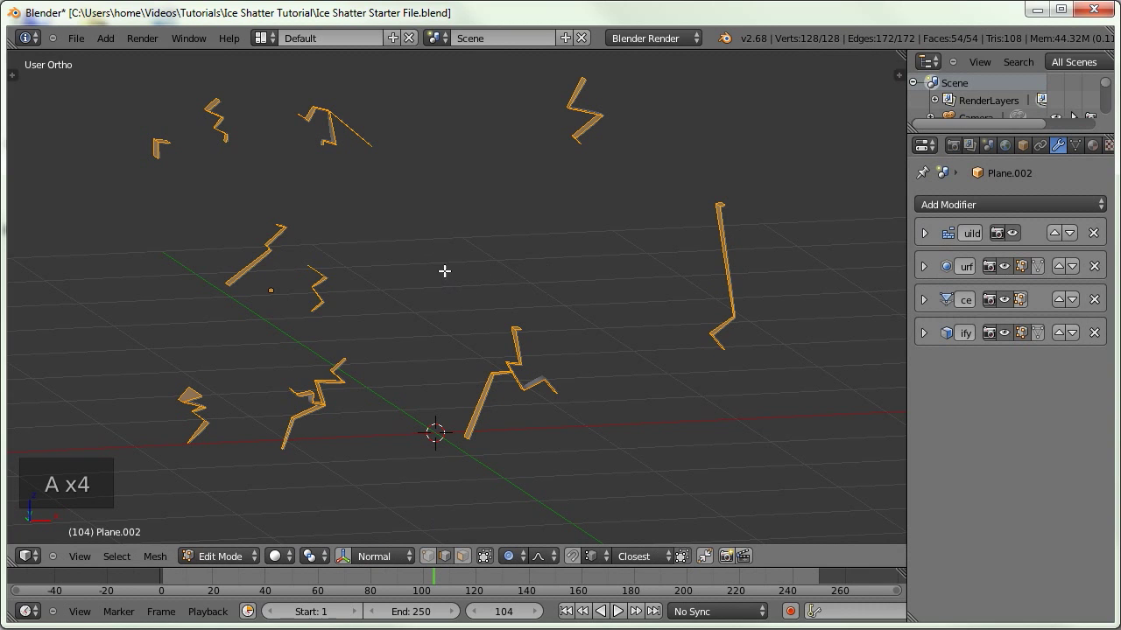
{"action": "key", "text": "p"}
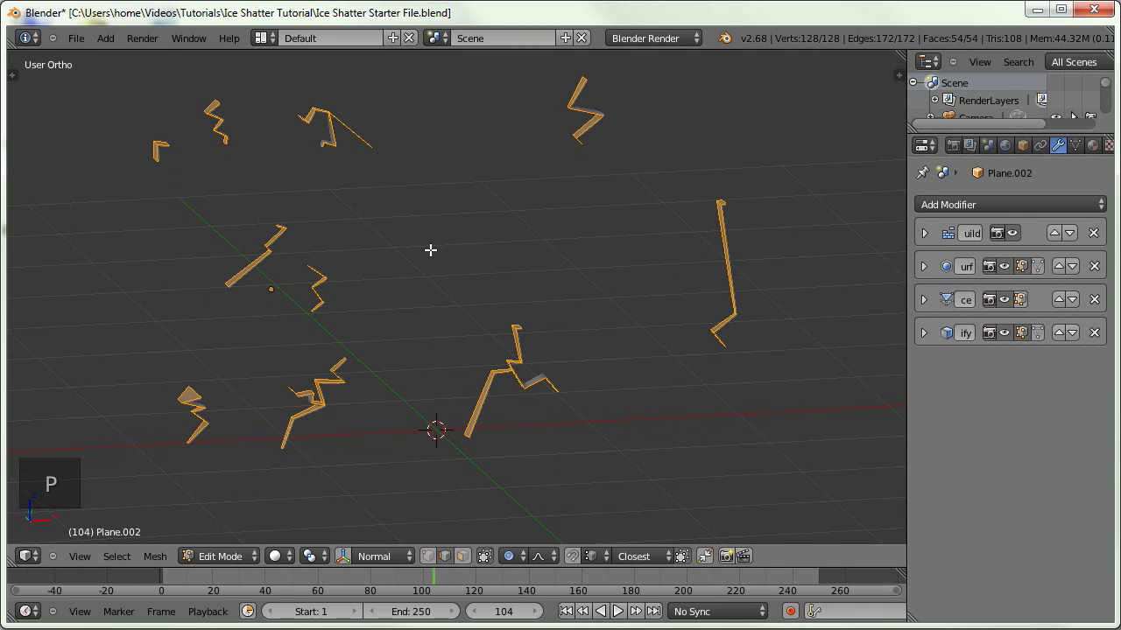
{"action": "key", "text": "p"}
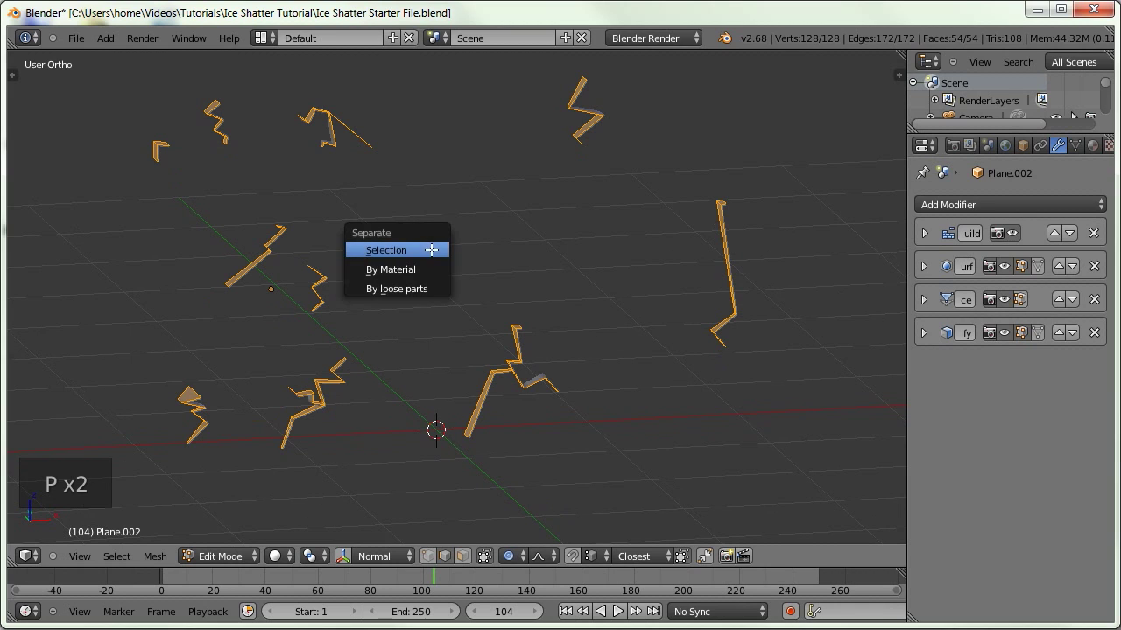
{"action": "left_click", "coordinate": [394, 290]}
{"action": "key", "text": "Tab"}
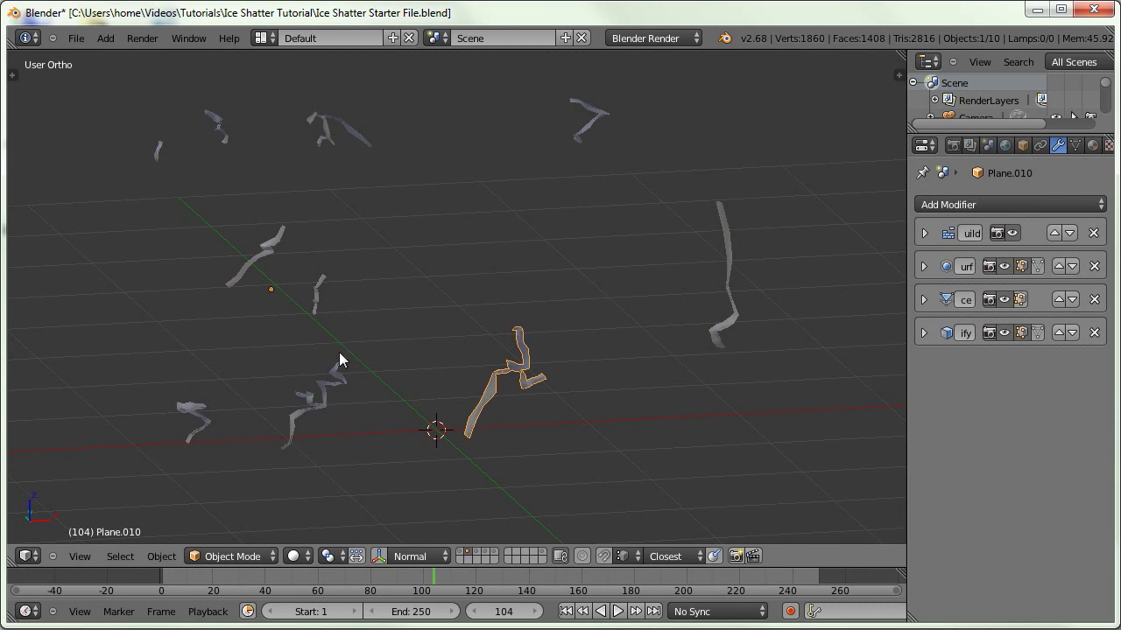
Select all the separated cracks and set each one's origin to its geometry
{"action": "key", "text": "a"}
{"action": "key", "text": "a"}
{"action": "key", "text": "a"}
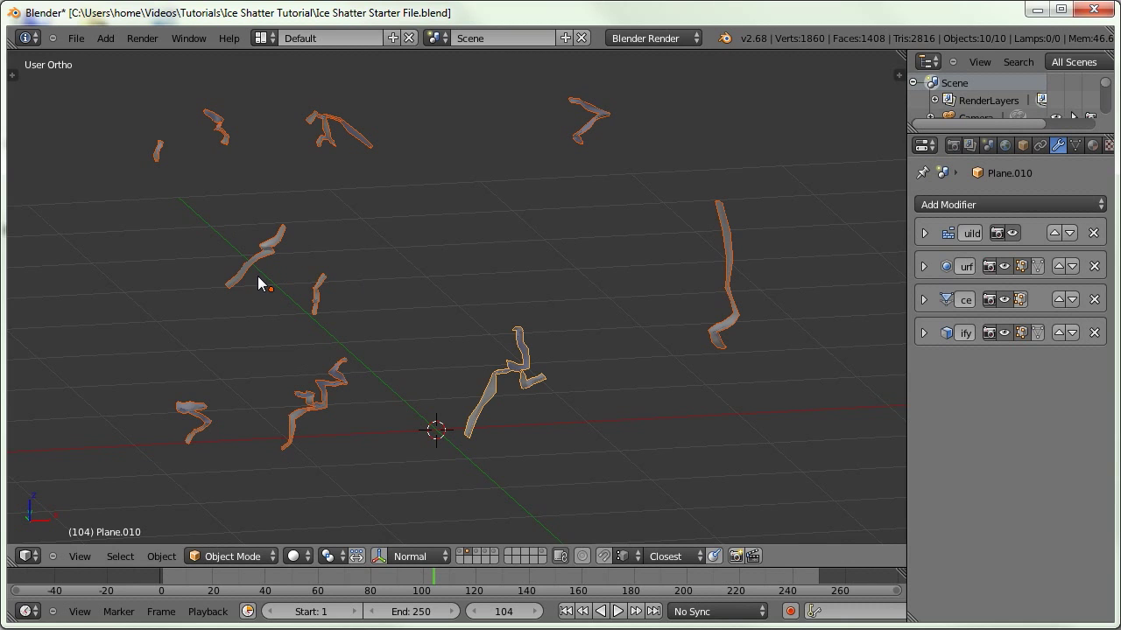
{"action": "key", "text": "ctrl+alt+shift+c"}
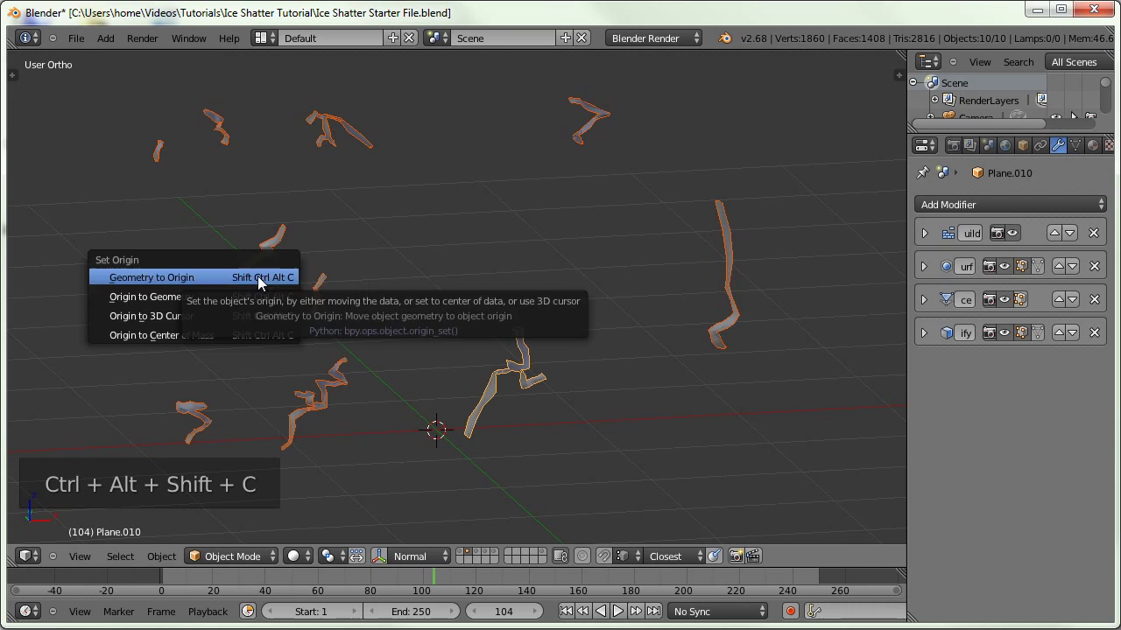
{"action": "key", "text": "Down"}
{"action": "key", "text": "Return"}
Select the branched crack nearest the 3D cursor and preview the cracks' growth by scrubbing to frame 6 and on to frame 98
{"action": "middle_click_drag", "start_coordinate": [257, 276], "coordinate": [226, 261]}
{"action": "right_click", "coordinate": [494, 395]}
{"action": "middle_click_drag", "start_coordinate": [478, 368], "coordinate": [476, 359]}
{"action": "middle_click_drag", "start_coordinate": [456, 400], "coordinate": [505, 403]}
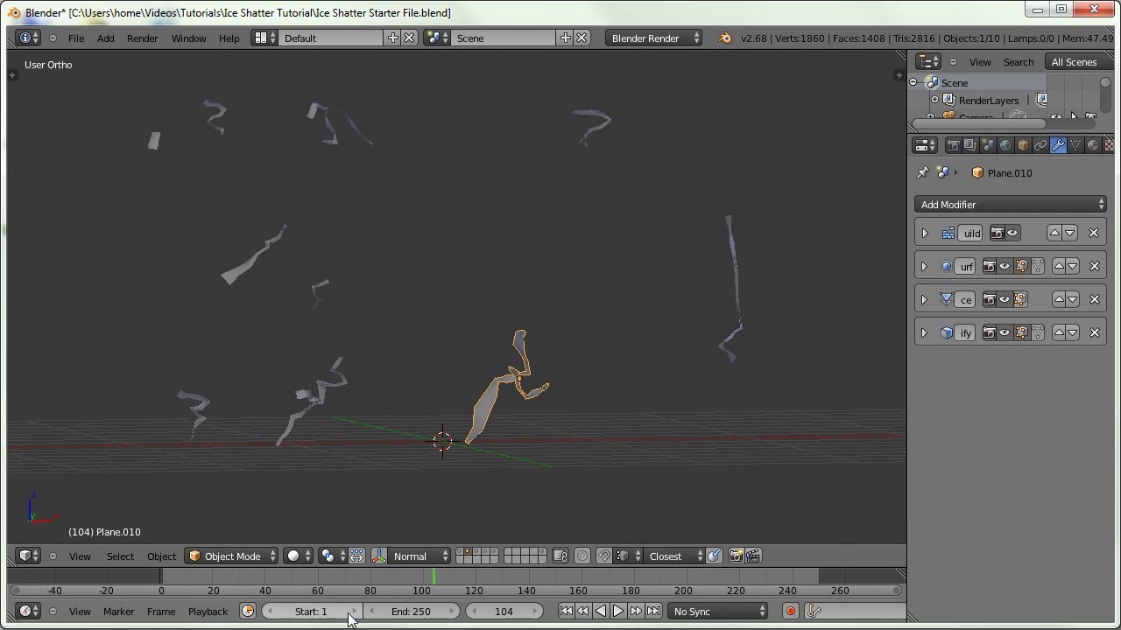
{"action": "left_click_drag", "start_coordinate": [426, 583], "coordinate": [173, 595]}
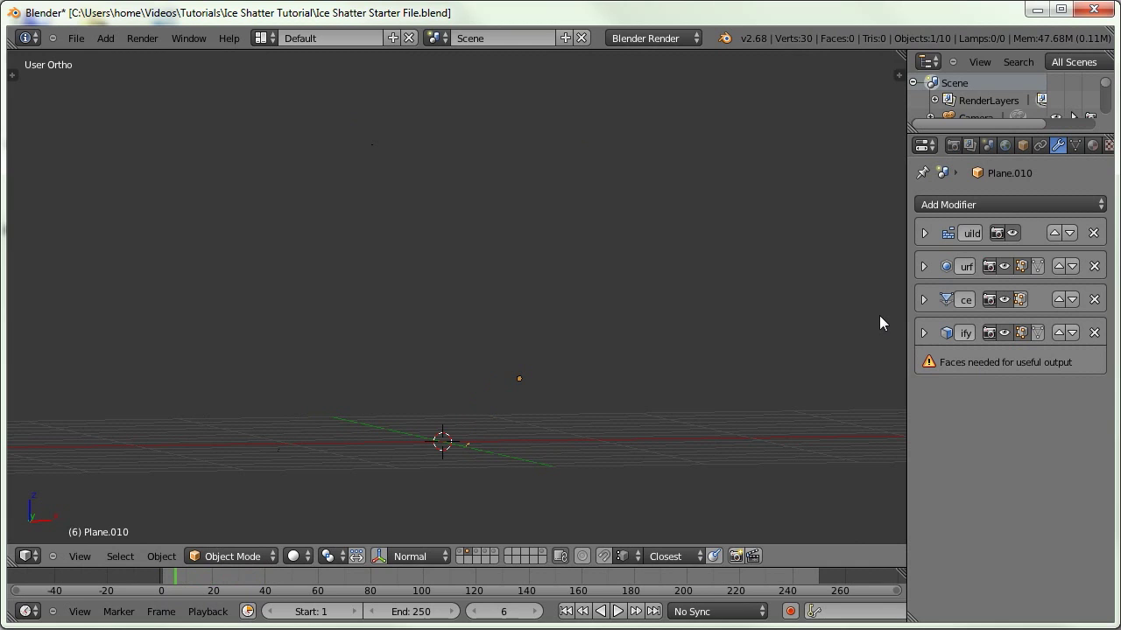
{"action": "left_click_drag", "start_coordinate": [188, 593], "coordinate": [422, 569]}
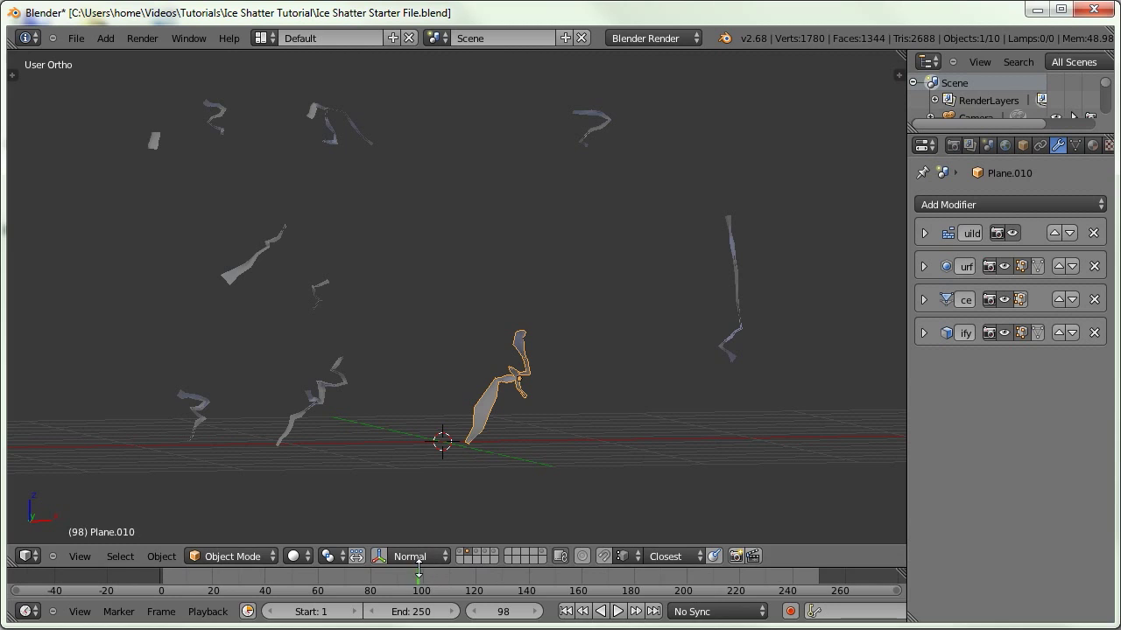
{"action": "middle_click_drag", "start_coordinate": [537, 350], "coordinate": [492, 387]}
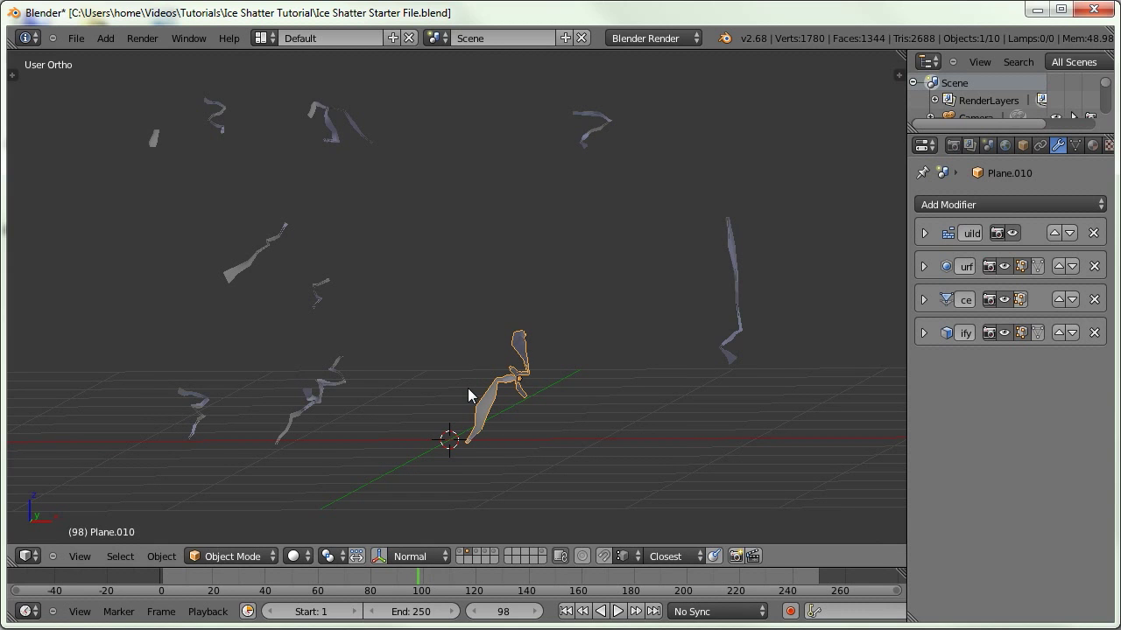
Show the layer with the unbroken 3D text and set the text's display type to Textured so it appears solid
{"action": "key", "text": "1"}
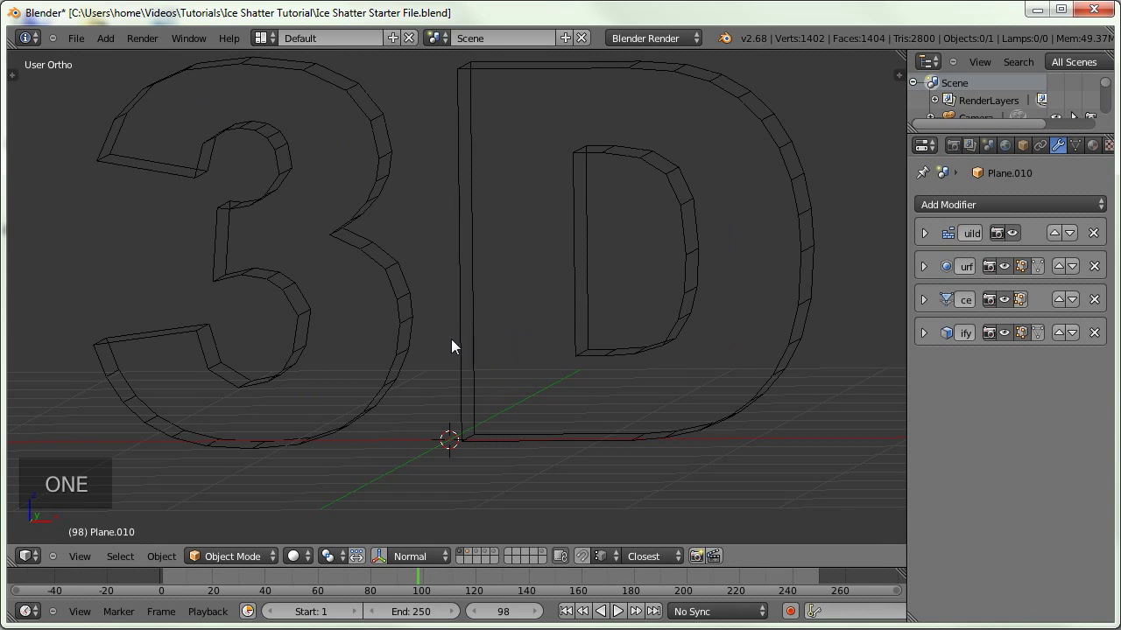
{"action": "right_click", "coordinate": [406, 336]}
{"action": "key", "text": "z"}
{"action": "middle_click_drag", "start_coordinate": [389, 333], "coordinate": [417, 340]}
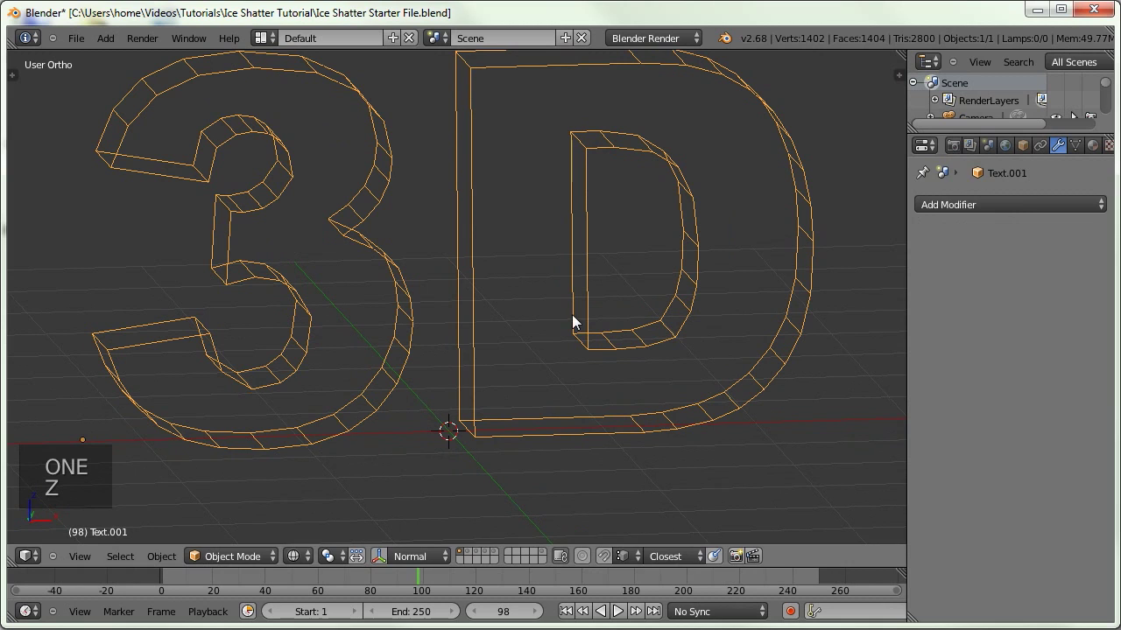
{"action": "left_click", "coordinate": [1023, 144]}
{"action": "scroll", "coordinate": [952, 423], "scroll_direction": "down", "scroll_amount": 3}
{"action": "left_click", "coordinate": [976, 467]}
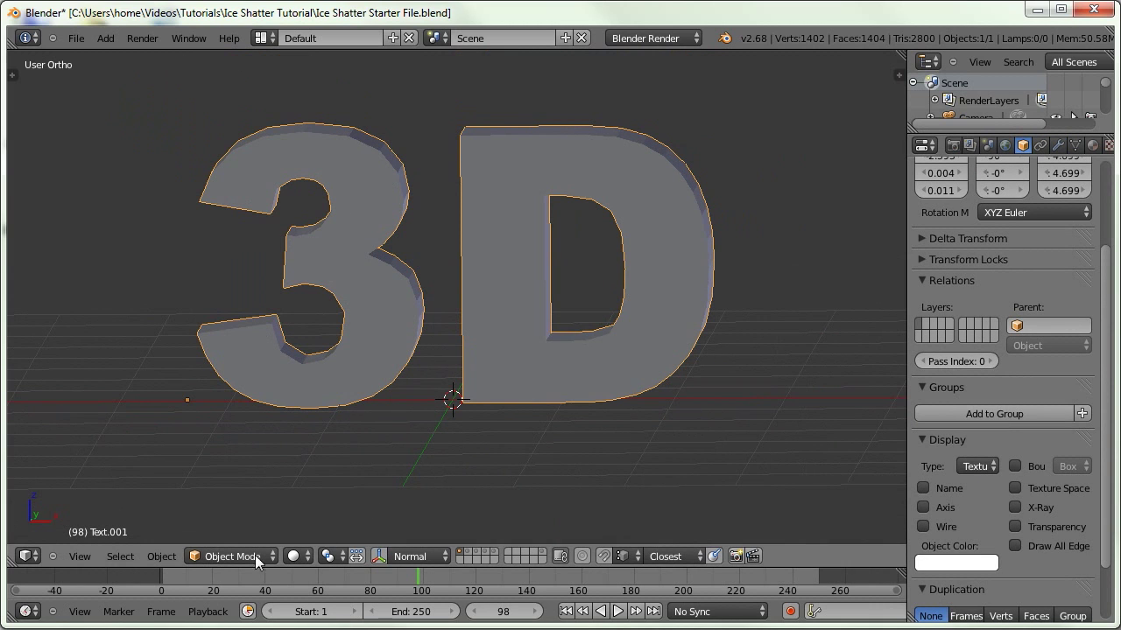
Compare the shattered cells on the third layer with the unbroken text on the first layer at frame 101
{"action": "left_click", "coordinate": [475, 555]}
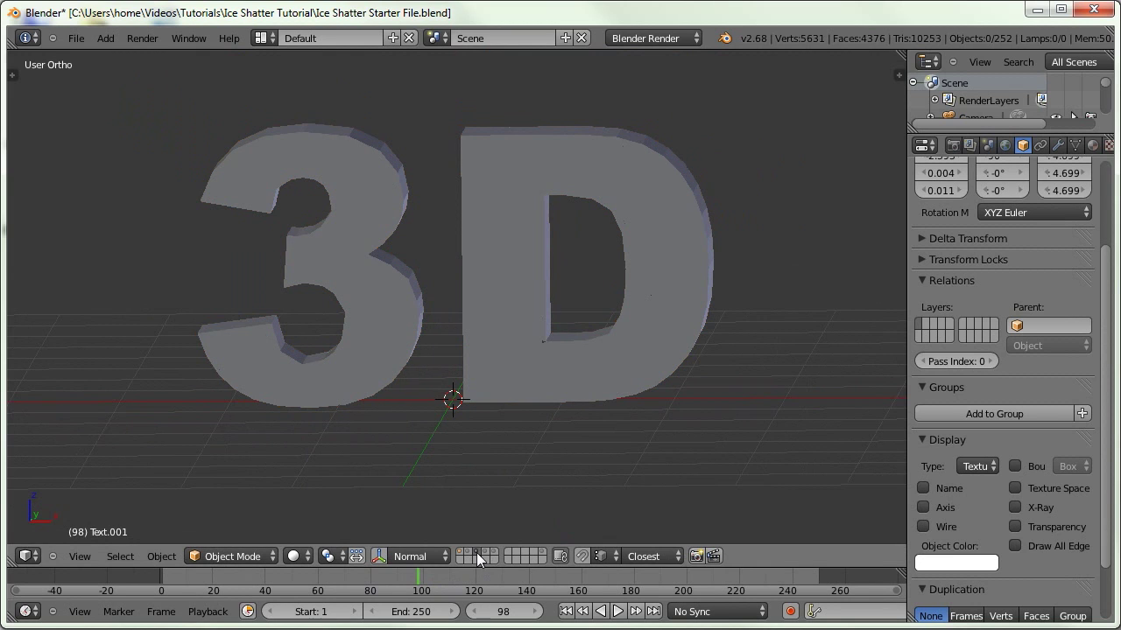
{"action": "left_click", "coordinate": [432, 579]}
{"action": "mouse_move", "coordinate": [435, 579]}
{"action": "left_mouse_down"}
{"action": "mouse_move", "coordinate": [512, 582]}
{"action": "mouse_move", "coordinate": [426, 573]}
{"action": "left_mouse_up"}
{"action": "right_click", "coordinate": [382, 286]}
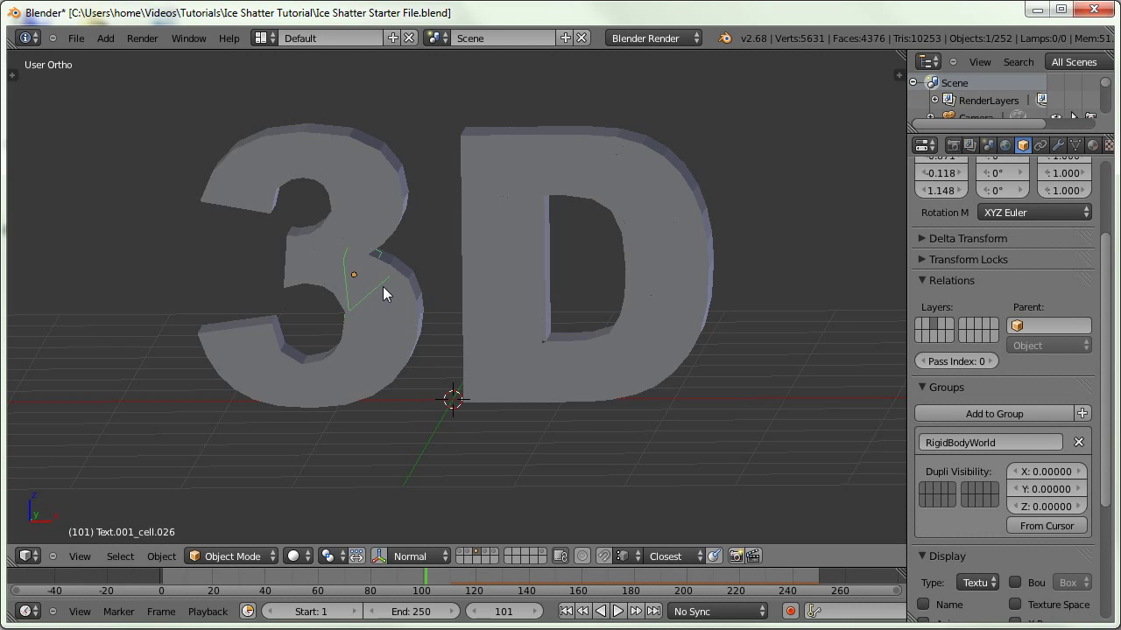
{"action": "left_click", "coordinate": [458, 552]}
{"action": "right_click", "coordinate": [419, 294]}
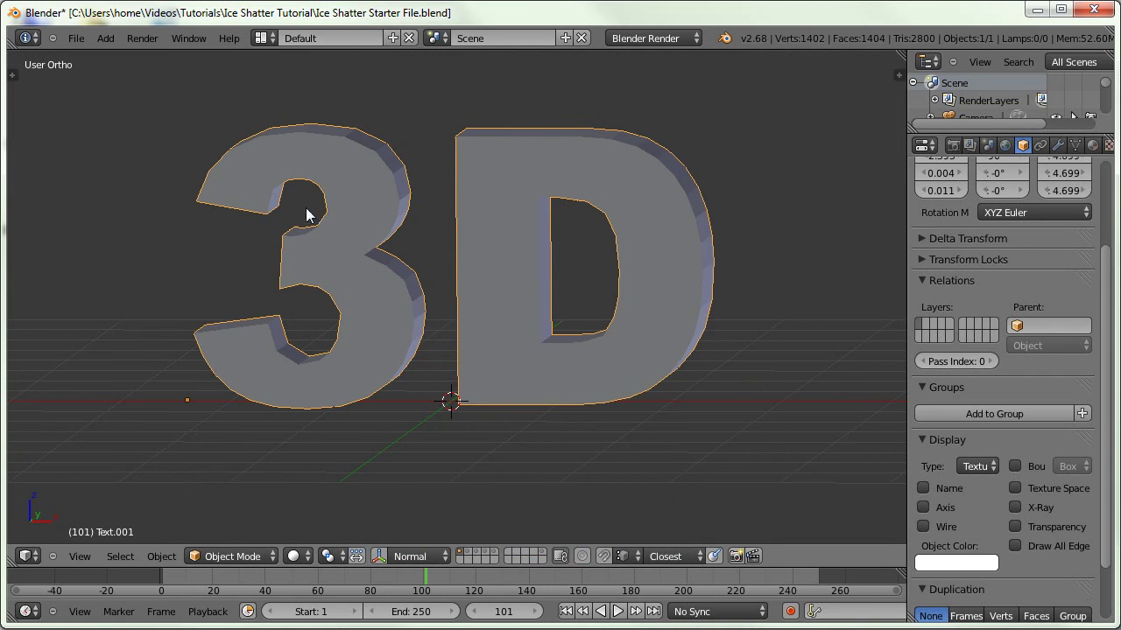
Show the cracks' layer and toggle the viewport visibility of Plane.006 off and back on
{"action": "key", "text": "2"}
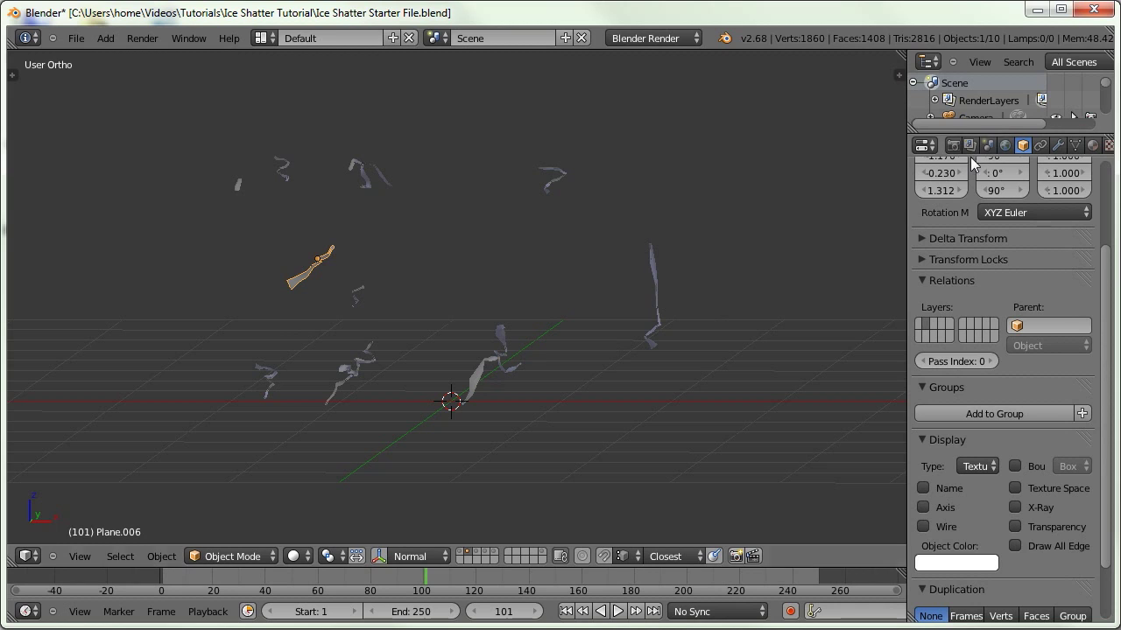
{"action": "left_click_drag", "start_coordinate": [945, 132], "coordinate": [946, 296]}
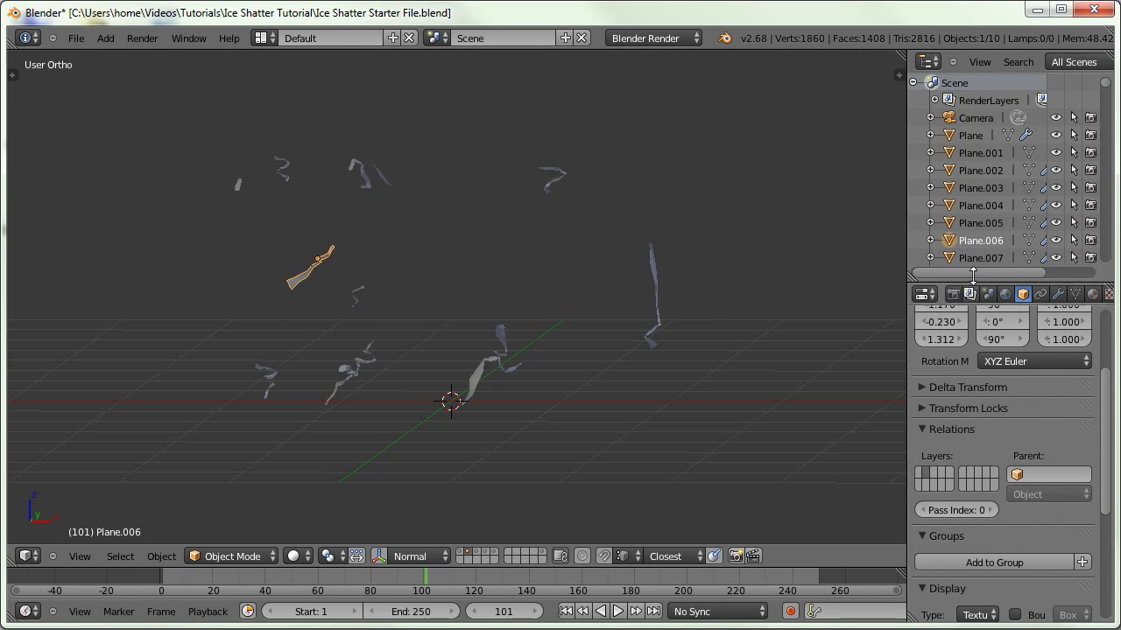
{"action": "left_click", "coordinate": [1055, 240]}
{"action": "left_click", "coordinate": [1055, 240]}
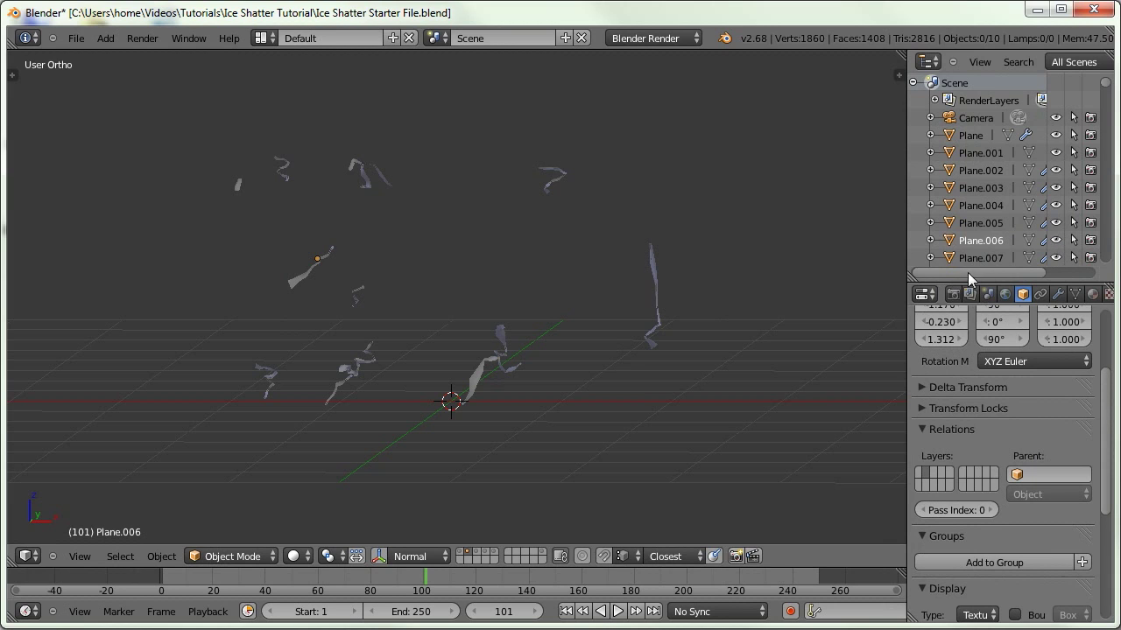
{"action": "left_click_drag", "start_coordinate": [942, 278], "coordinate": [942, 157]}
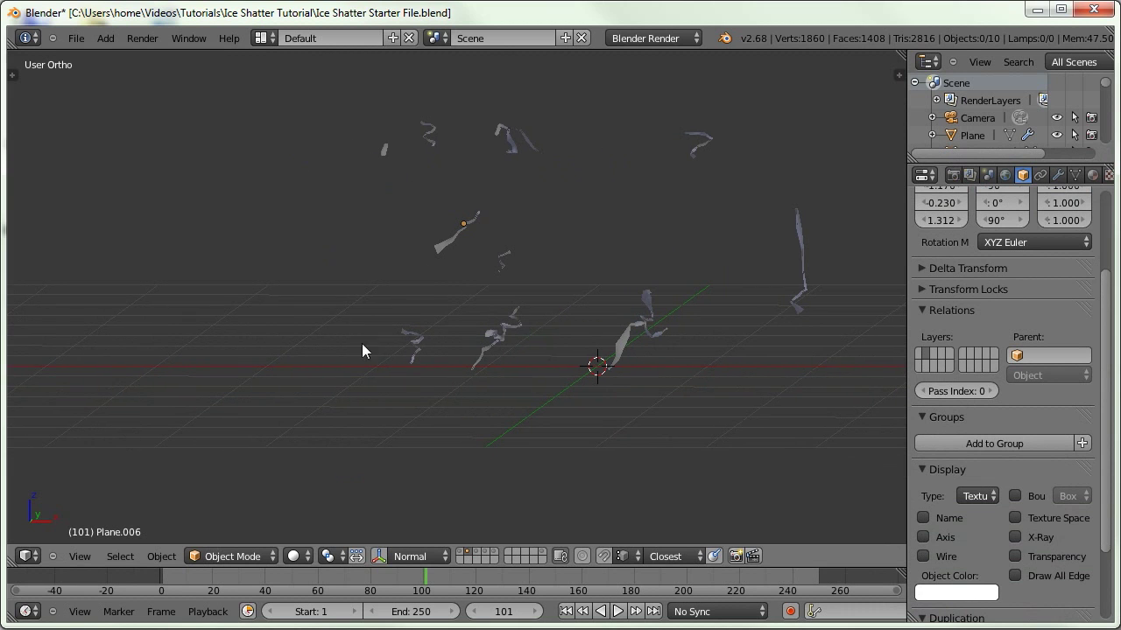
Split the 3D view into two side-by-side areas and turn one into a Text Editor
{"action": "left_click_drag", "start_coordinate": [11, 561], "coordinate": [445, 557]}
{"action": "left_click", "coordinate": [26, 558]}
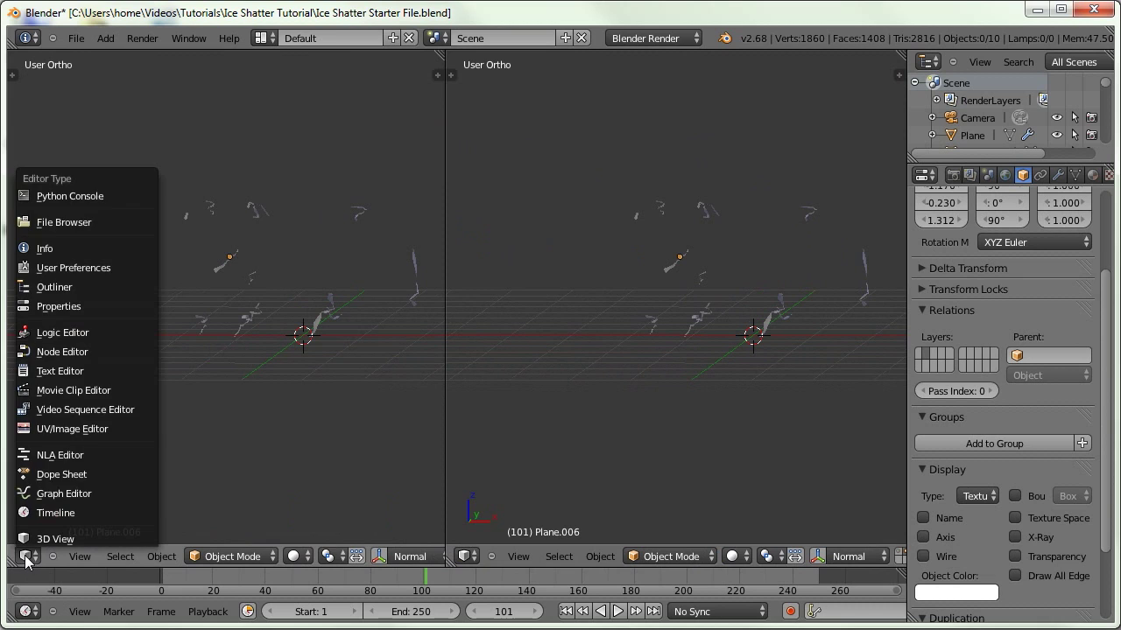
{"action": "left_click", "coordinate": [56, 368]}
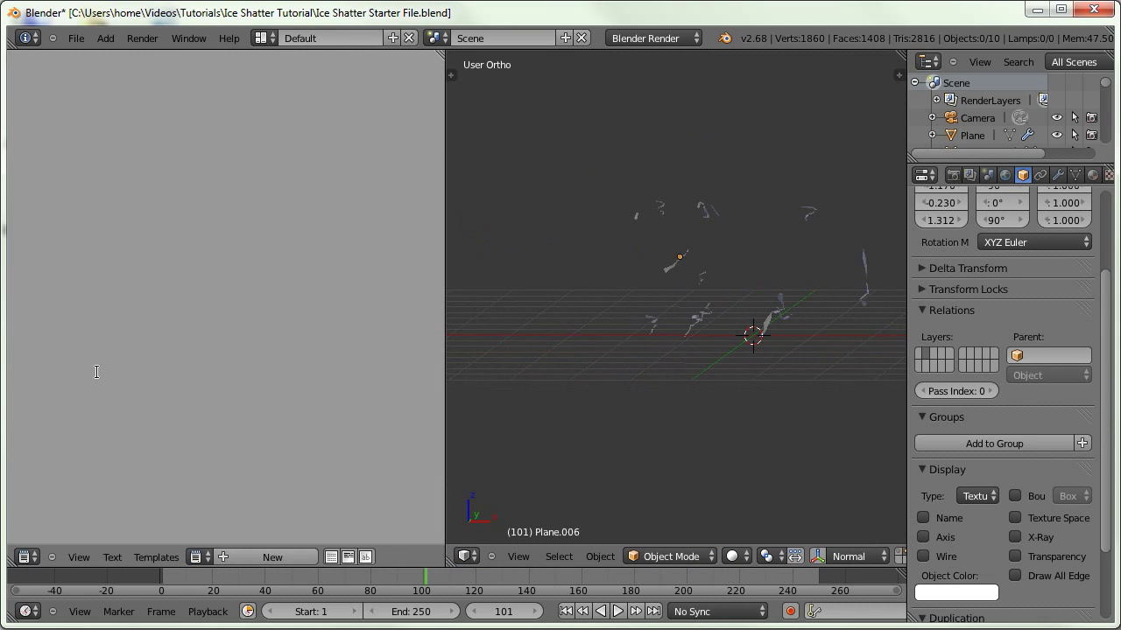
Create a new text block and turn on its line numbers
{"action": "left_click", "coordinate": [251, 557]}
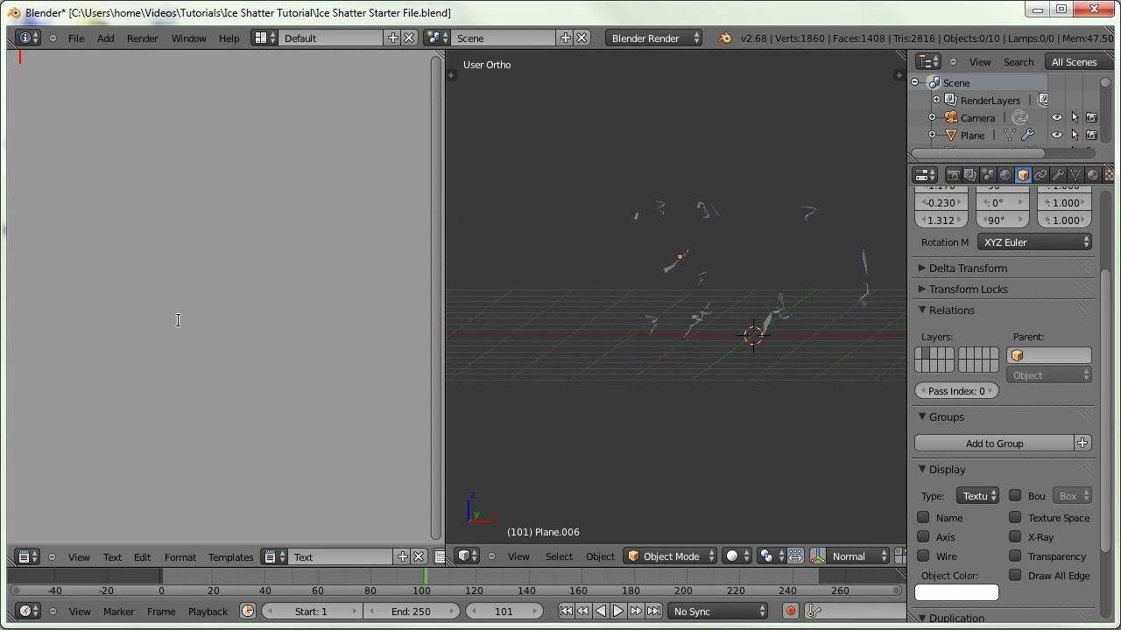
{"action": "scroll", "coordinate": [420, 557], "scroll_direction": "down", "scroll_amount": 2}
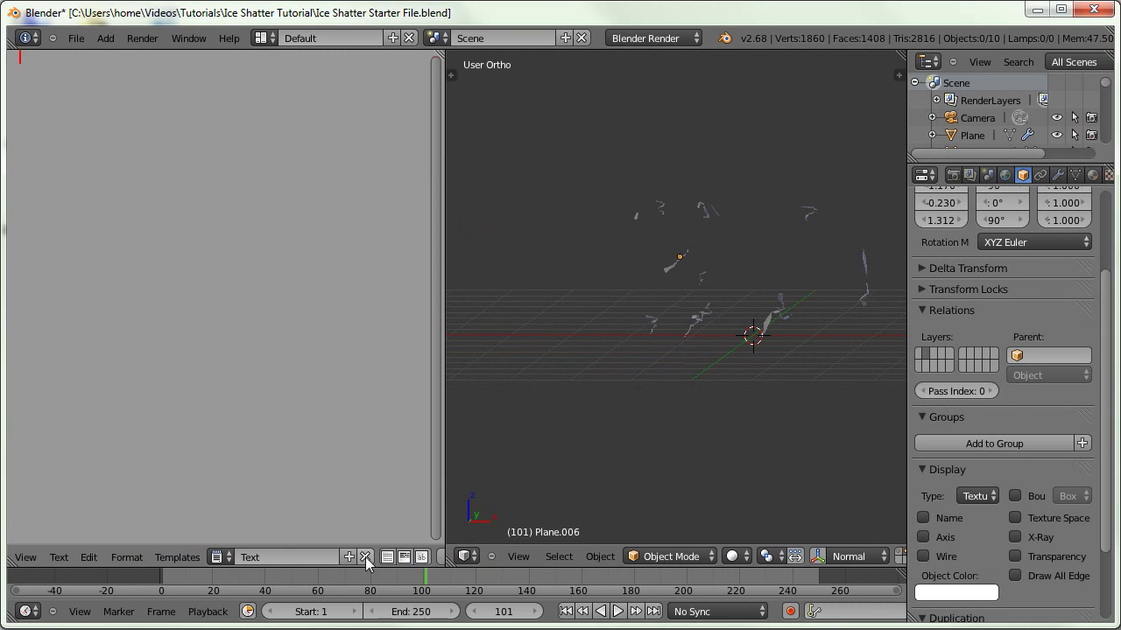
{"action": "left_click", "coordinate": [389, 557]}
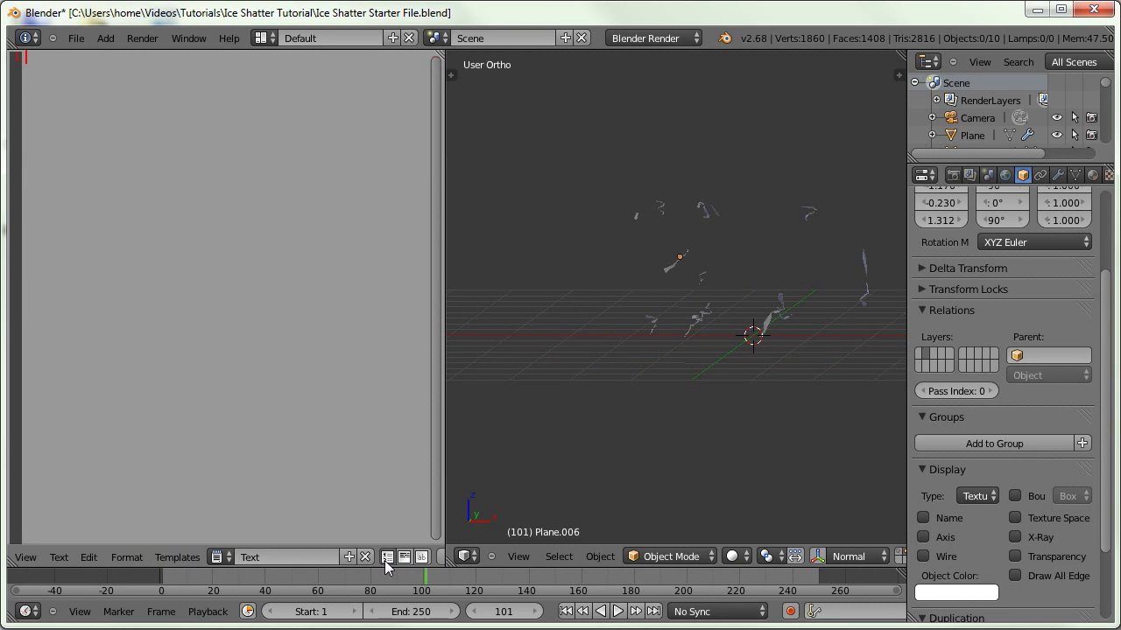
{"action": "scroll", "coordinate": [318, 555], "scroll_direction": "up", "scroll_amount": 2}
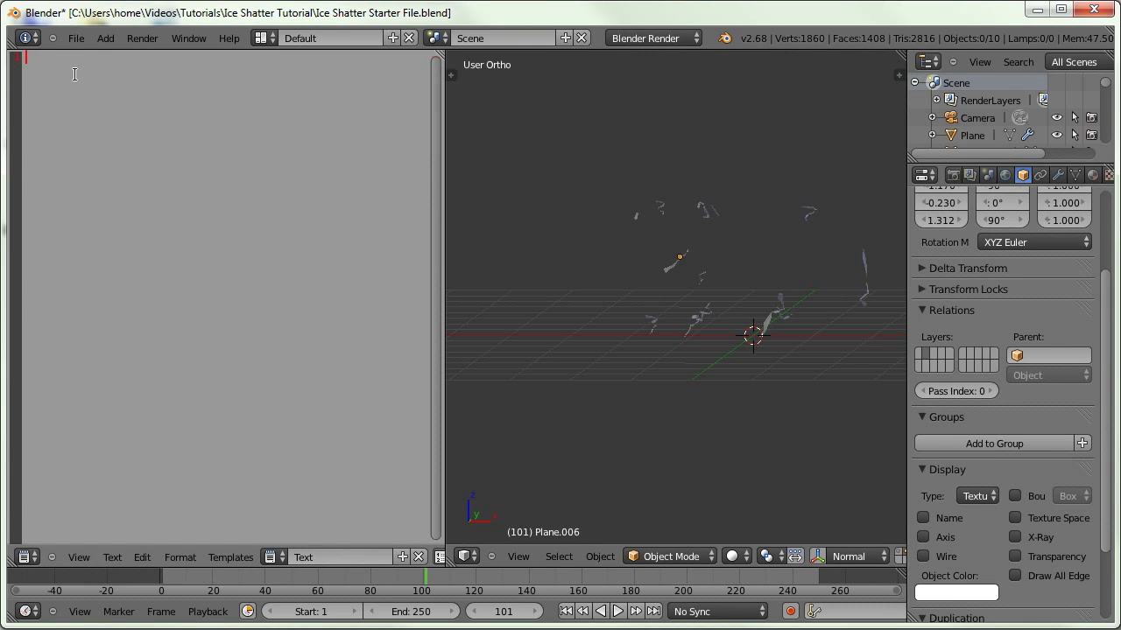
Begin the script with "import bpy;" followed by a blank line
{"action": "type", "text": "import bpy;"}
{"action": "key", "text": "Return"}
{"action": "key", "text": "Return"}
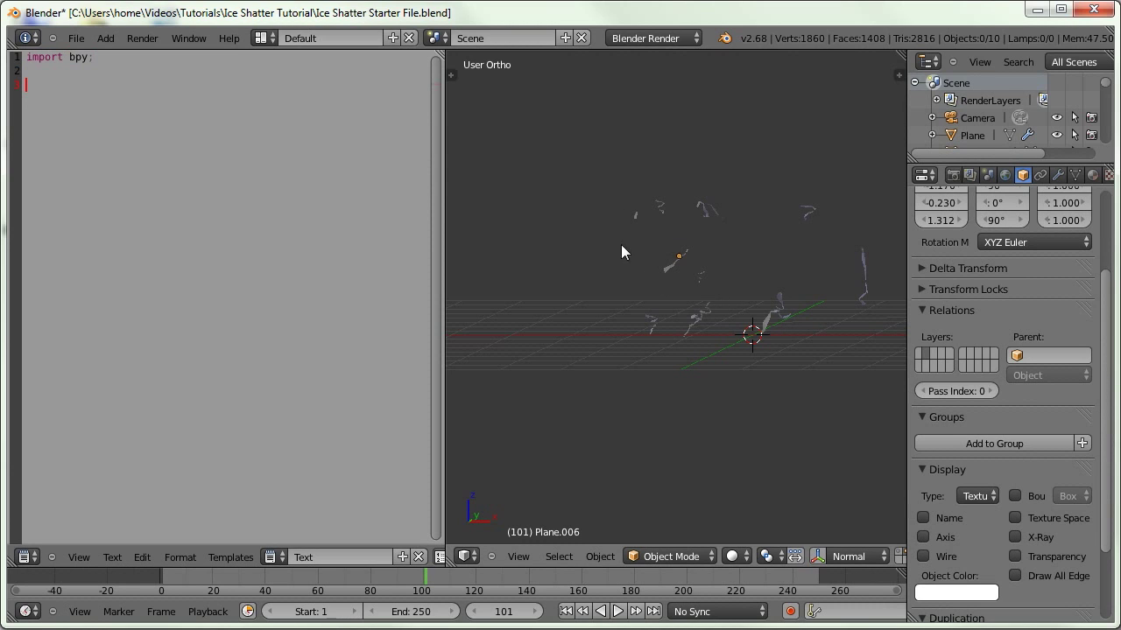
Select all the crack objects in the 3D view, keeping Plane.006 as the active one
{"action": "key", "text": "a"}
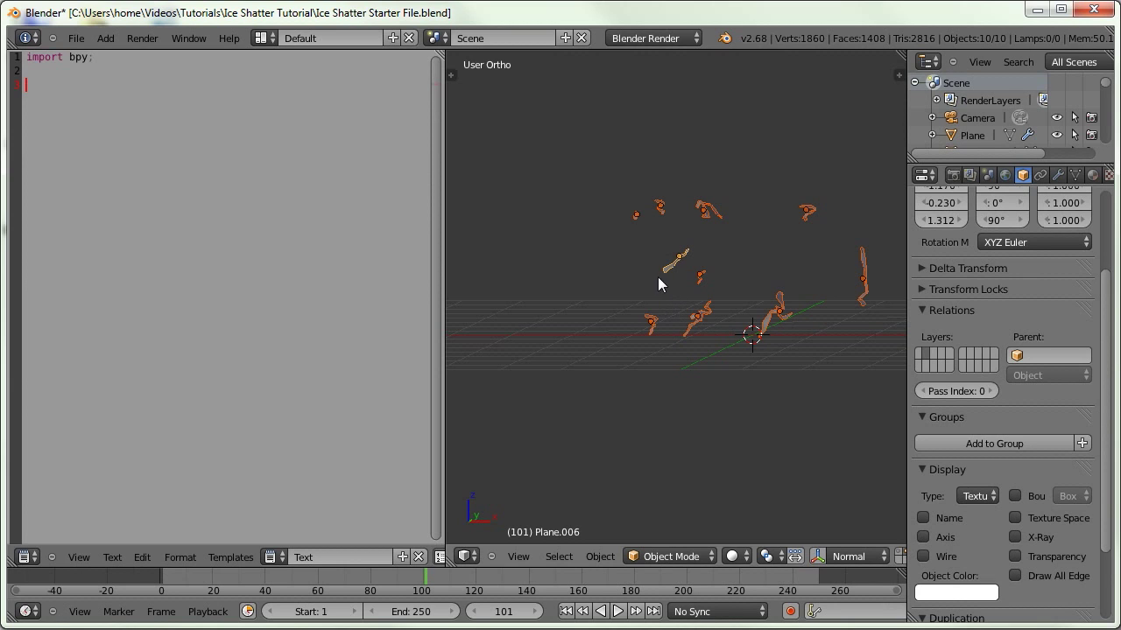
{"action": "right_click", "coordinate": [665, 270]}
{"action": "key", "text": "a"}
{"action": "key", "text": "a"}
{"action": "key", "text": "a"}
{"action": "key", "text": "a"}
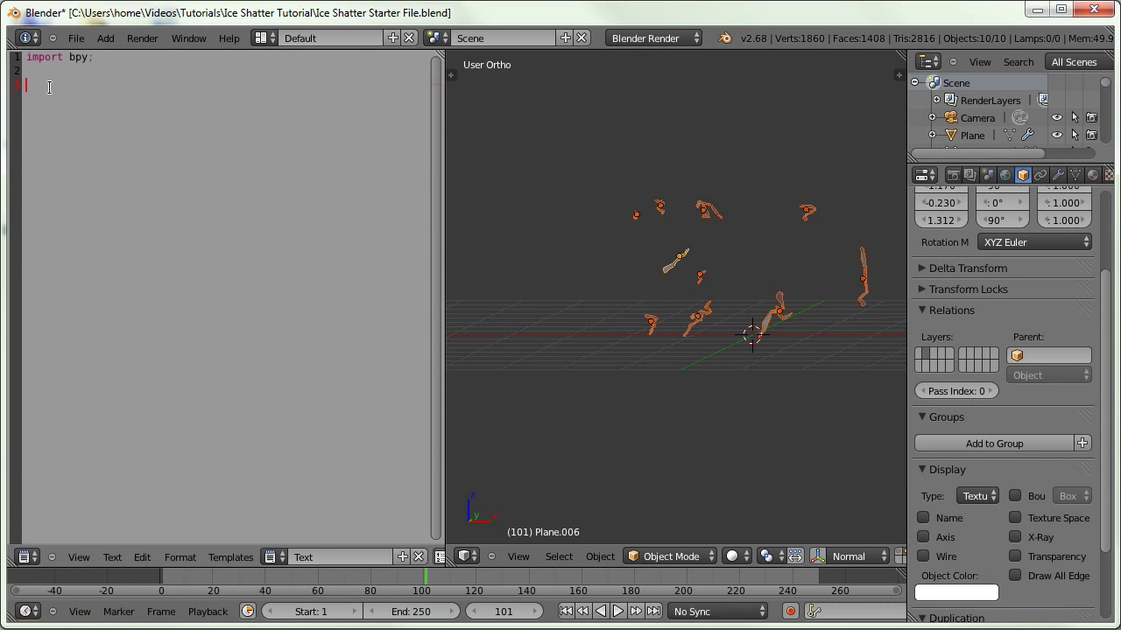
Write the loop header "for object in bpy.context.selected_objects:" on line 3 of the script
{"action": "type", "text": "bpy.context.selected_objects"}
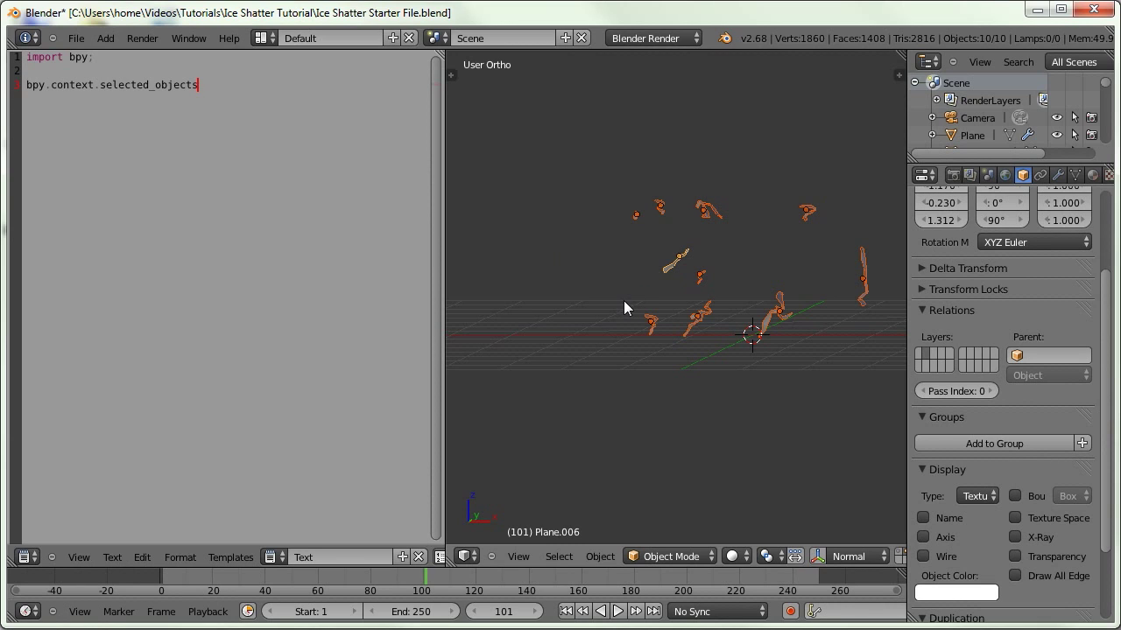
{"action": "key", "text": "Home"}
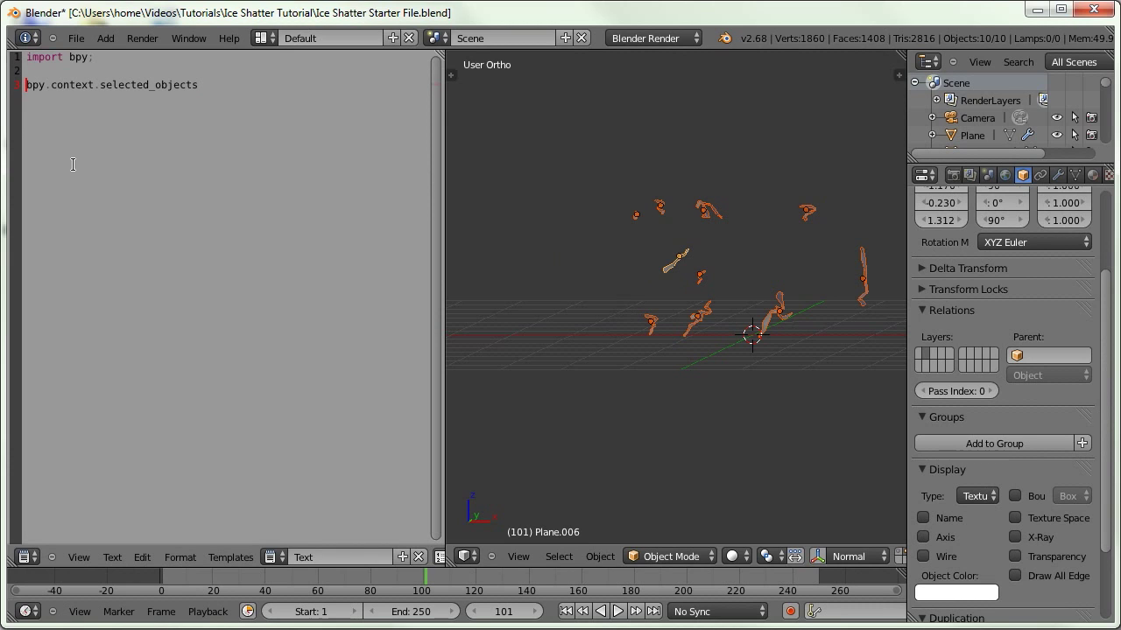
{"action": "type", "text": "for "}
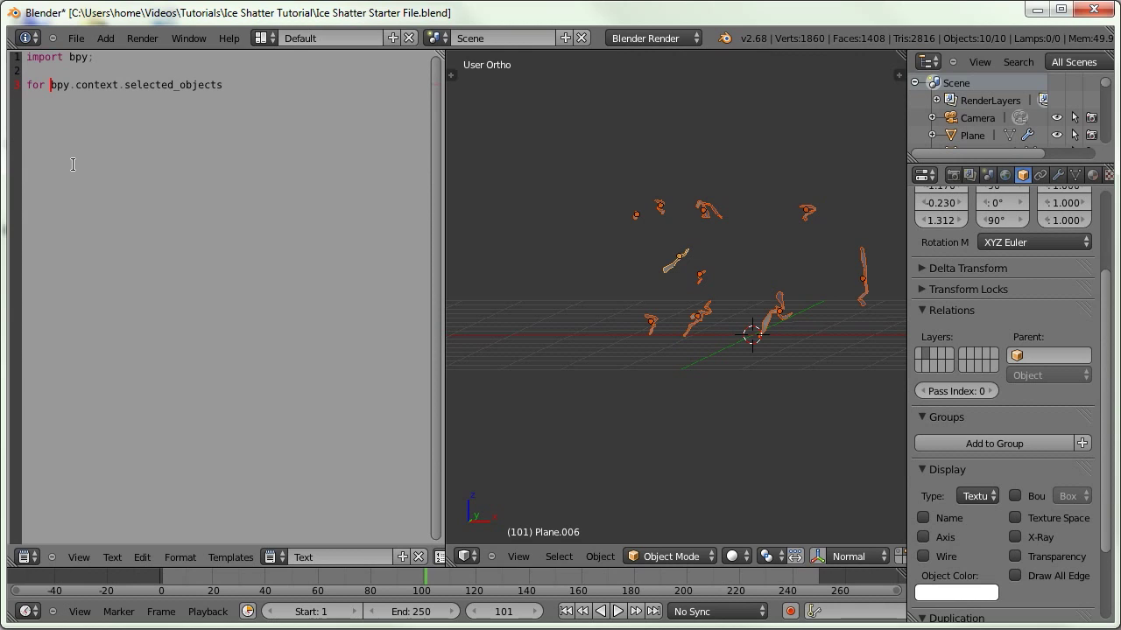
{"action": "type", "text": "object "}
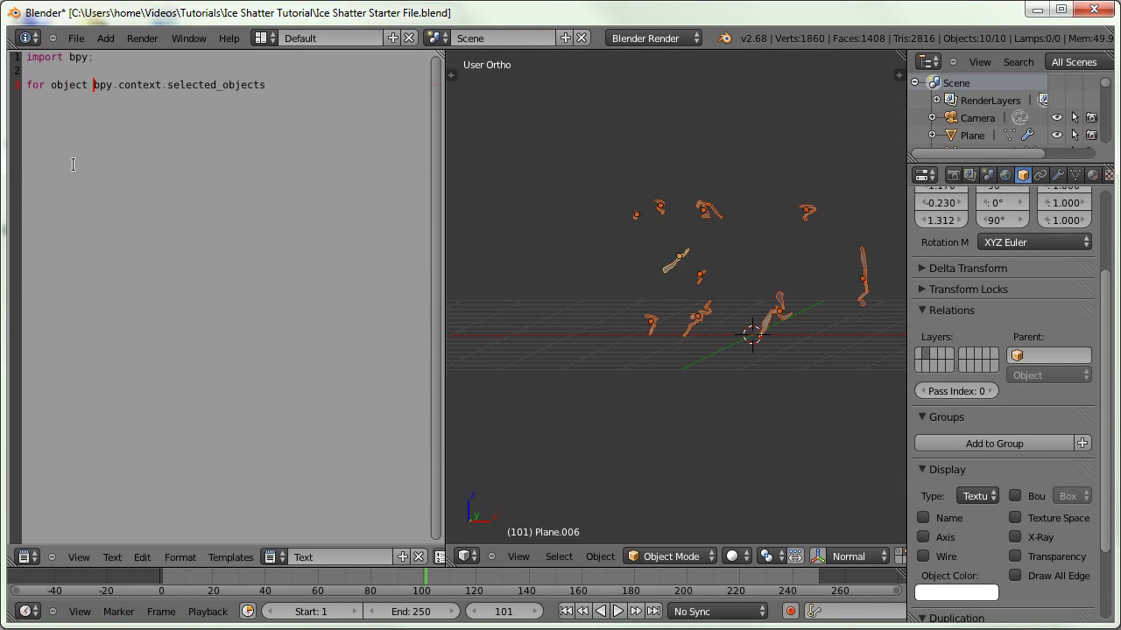
{"action": "type", "text": "in"}
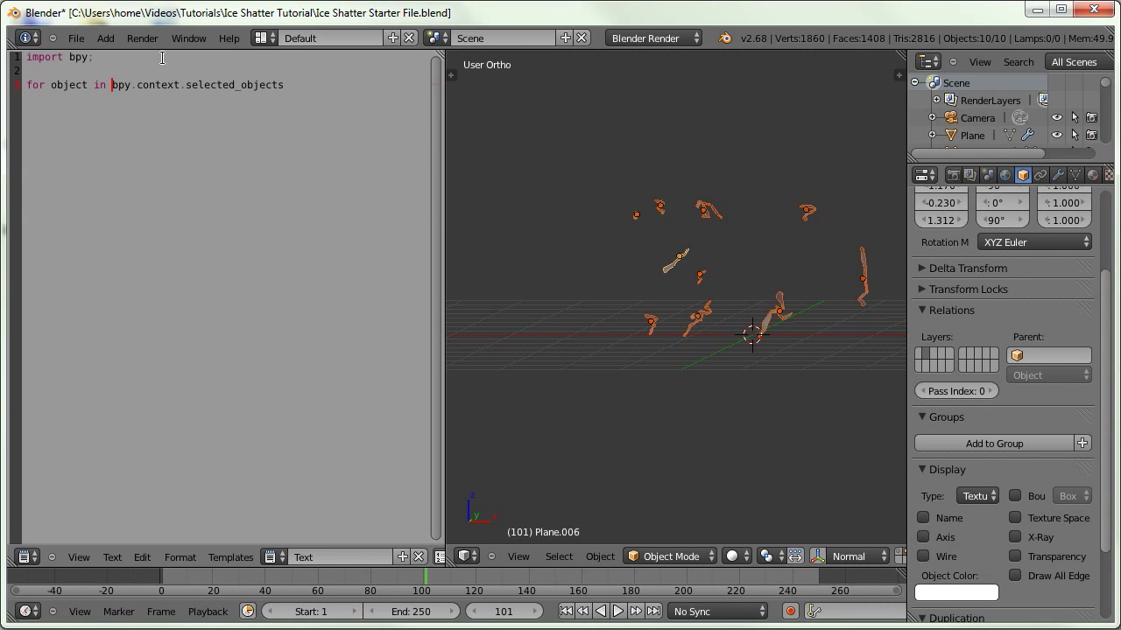
{"action": "left_click", "coordinate": [298, 85]}
{"action": "type", "text": ":"}
Leave a blank line below the loop header and write the indented body line "object.hide = False;"
{"action": "key", "text": "Return"}
{"action": "key", "text": "Return"}
{"action": "type", "text": "do something"}
{"action": "left_click_drag", "start_coordinate": [130, 113], "coordinate": [56, 113]}
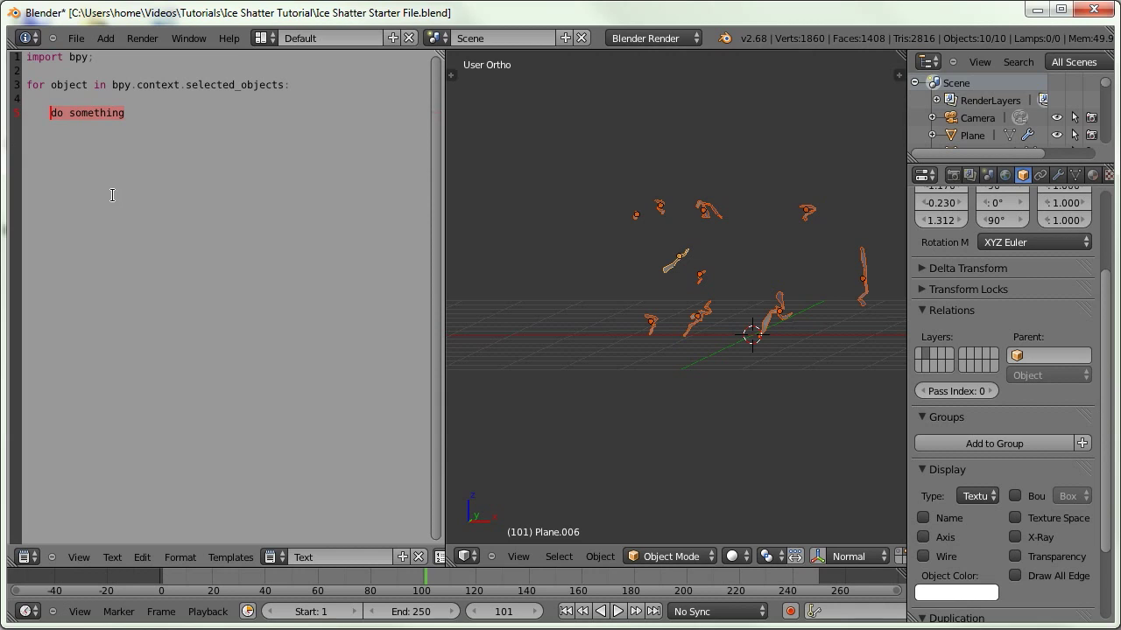
{"action": "type", "text": "object.hide = Fal"}
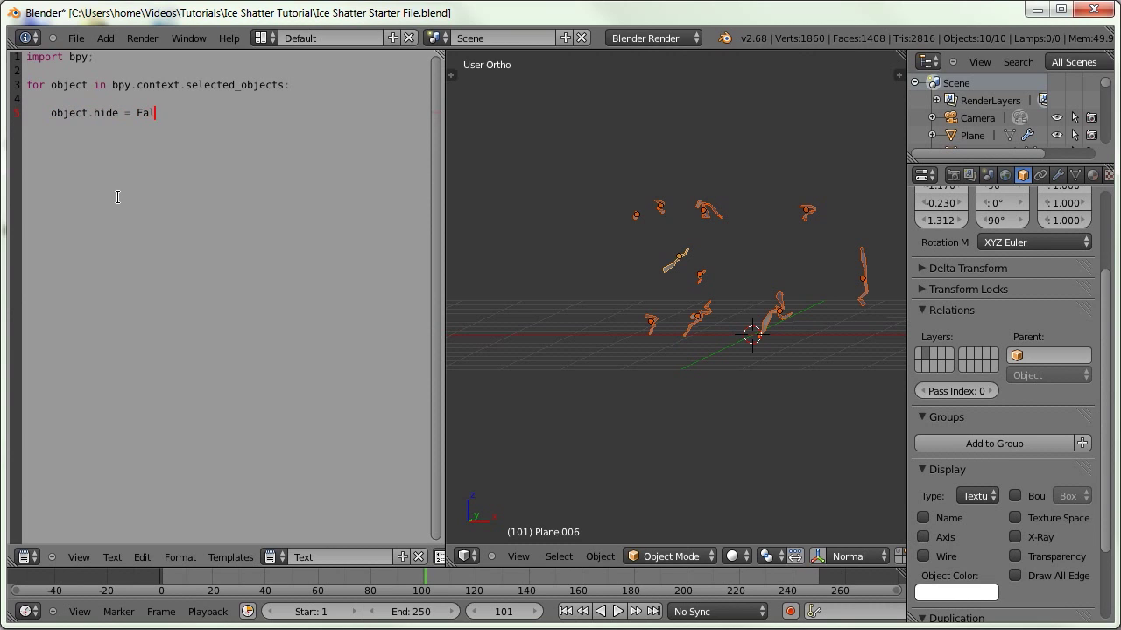
{"action": "type", "text": "se;"}
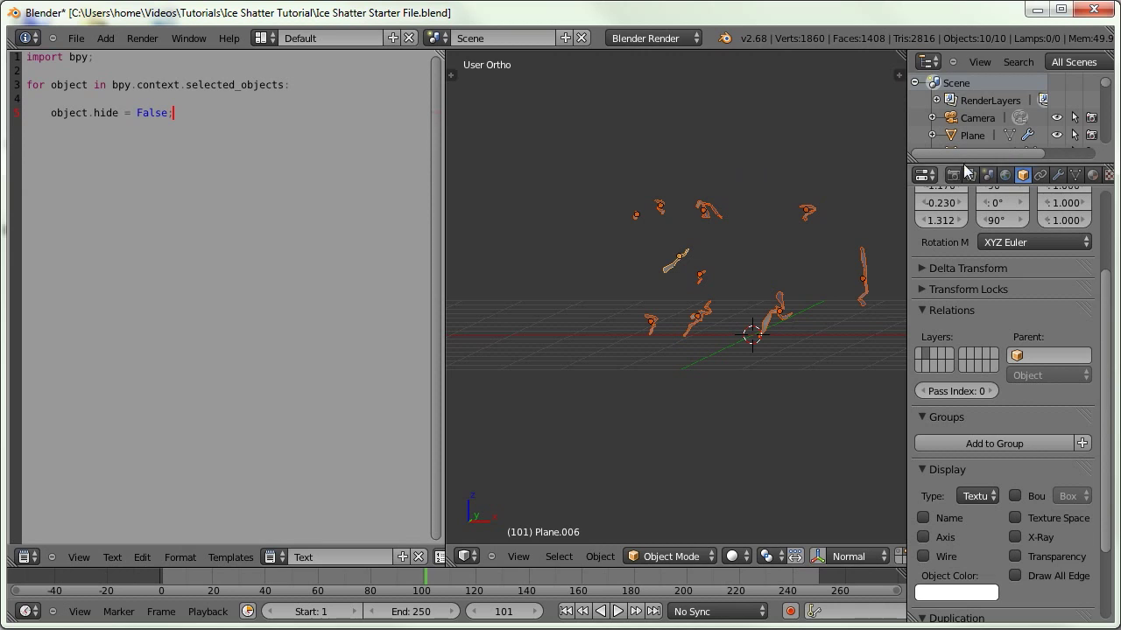
Enlarge the Outliner to list the plane objects and add the line "object.hide_render = False;" to the loop
{"action": "left_click_drag", "start_coordinate": [936, 158], "coordinate": [960, 296]}
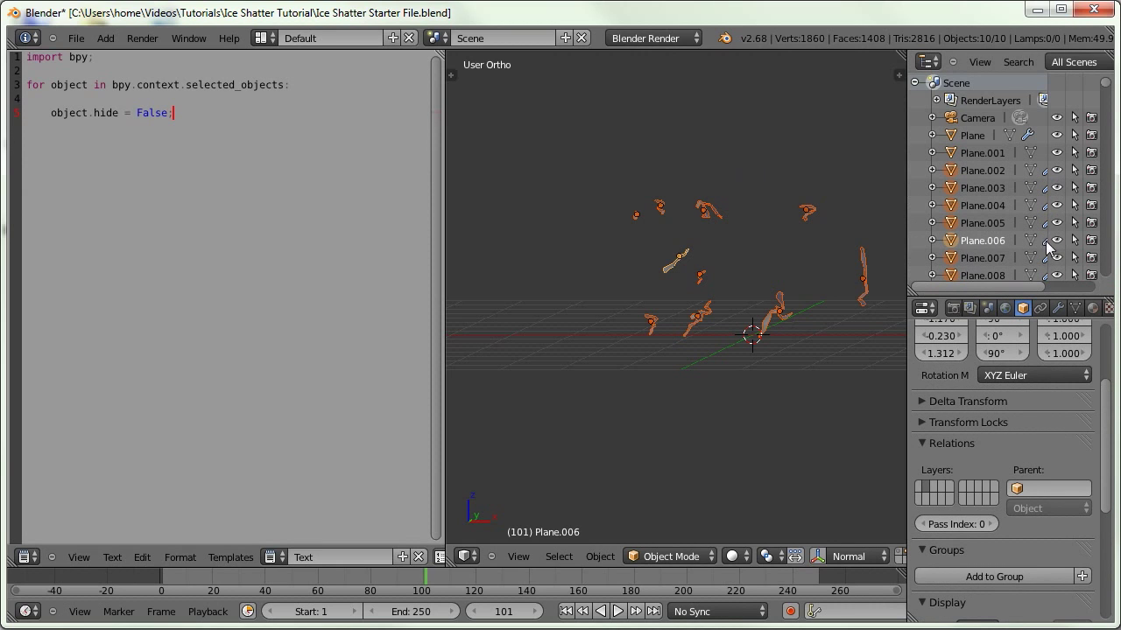
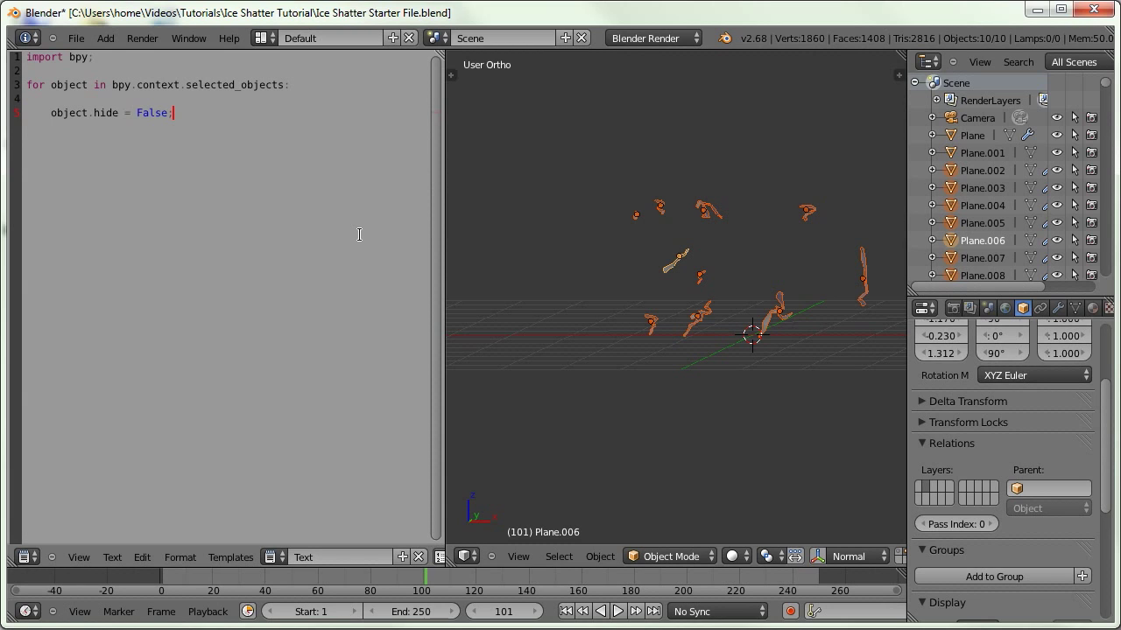
{"action": "key", "text": "Return"}
{"action": "type", "text": "object.hide "}
{"action": "type", "text": "render = False;"}
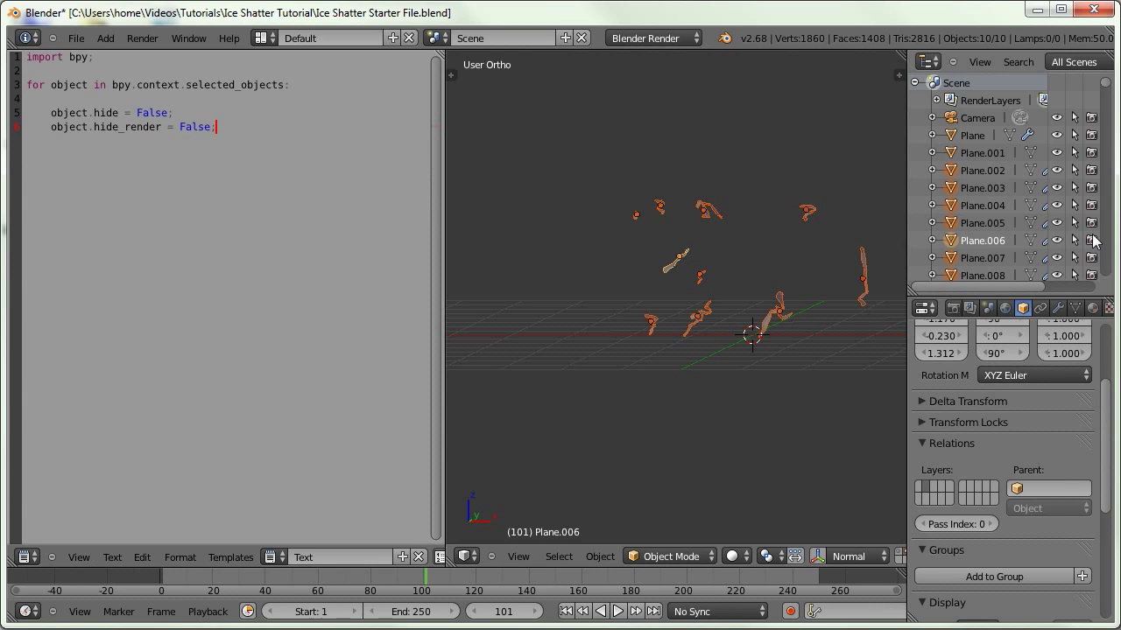
Add the line object.keyframe_insert(data_path="hide"); to the loop body
{"action": "key", "text": "Return"}
{"action": "type", "text": "obje"}
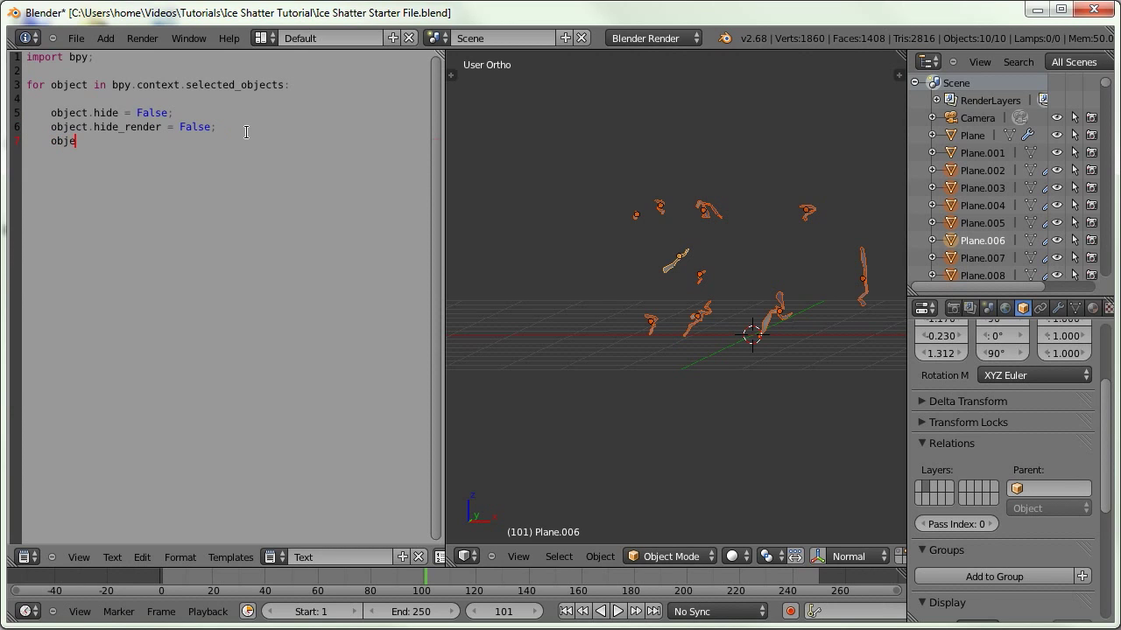
{"action": "type", "text": "ct.keyframe_insert"}
{"action": "type", "text": "(d);"}
{"action": "key", "text": "Left"}
{"action": "key", "text": "Left"}
{"action": "type", "text": "data_path"}
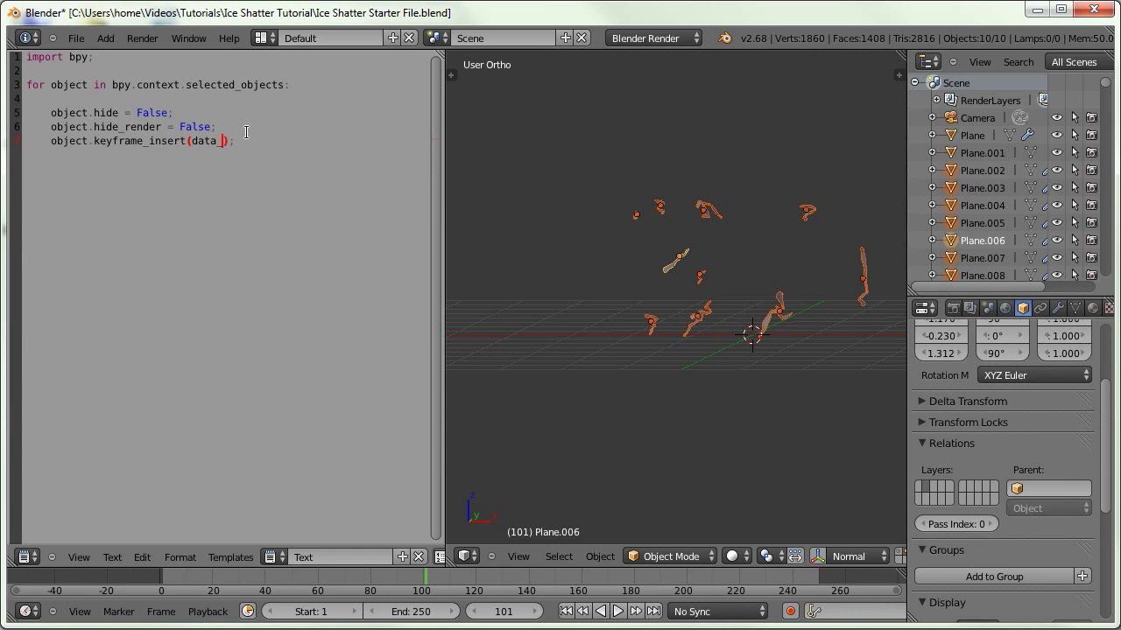
{"action": "type", "text": "=\"\""}
{"action": "key", "text": "Left"}
{"action": "type", "text": "hide"}
{"action": "key", "text": "End"}
Add the line object.keyframe_insert(data_path="hide_render"); as the last line of the loop body
{"action": "key", "text": "Return"}
{"action": "type", "text": "object.keyframe_insert()"}
{"action": "key", "text": "Left"}
{"action": "type", "text": "data_pa"}
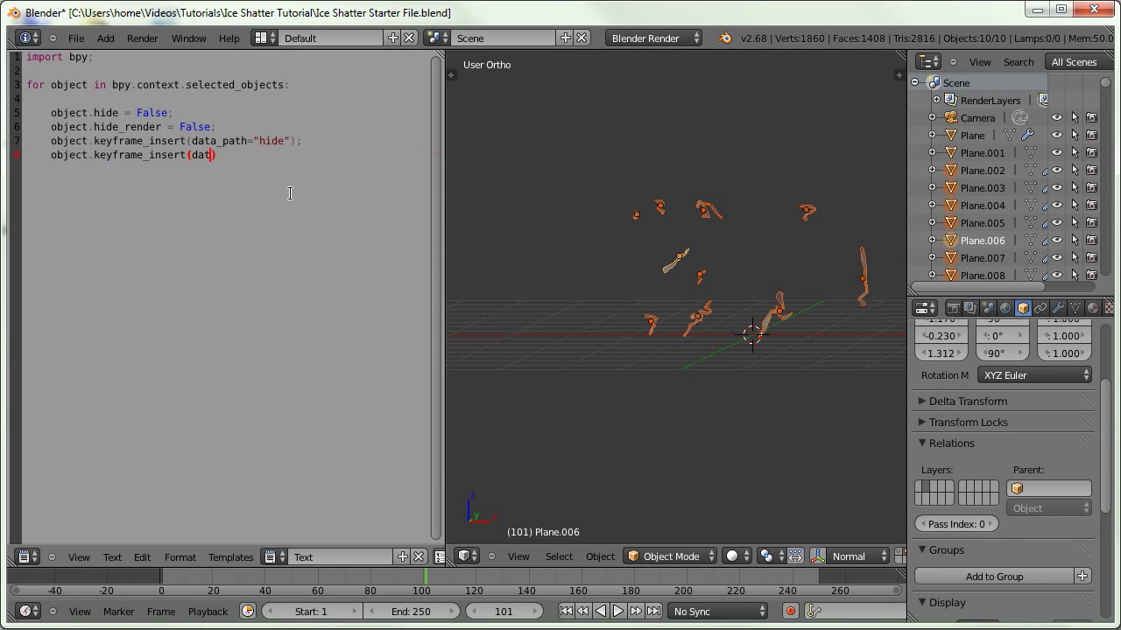
{"action": "type", "text": "th=\"\""}
{"action": "key", "text": "Left"}
{"action": "type", "text": "hide_render"}
{"action": "key", "text": "End"}
{"action": "type", "text": ";"}
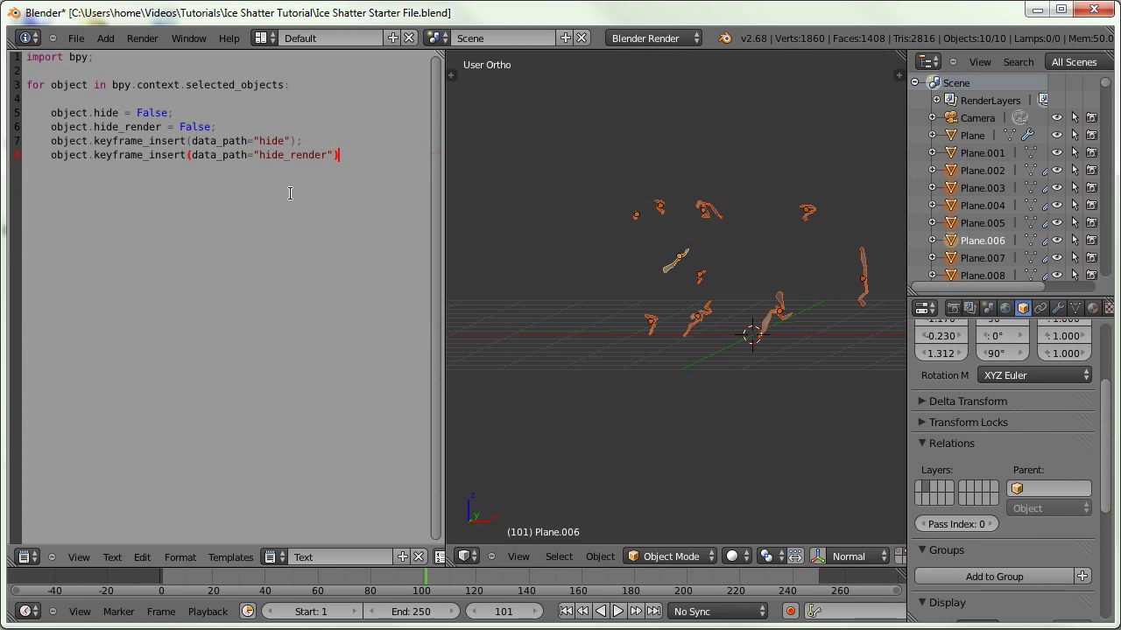
Set the current frame to 110 and run the script on the selected crack objects
{"action": "middle_click_drag", "start_coordinate": [610, 260], "coordinate": [602, 260]}
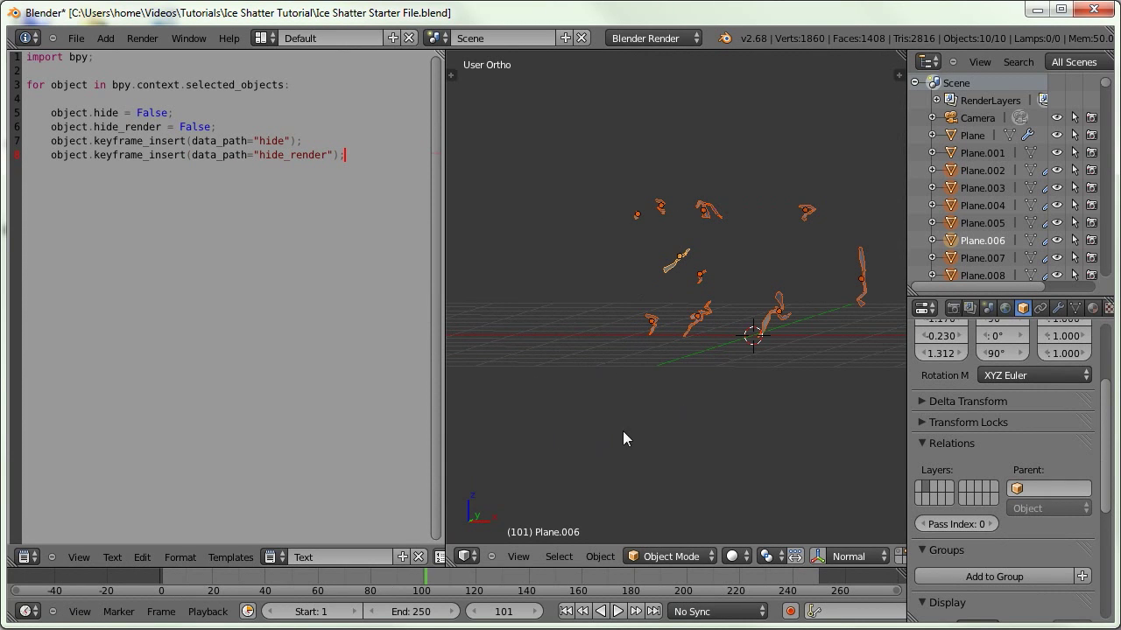
{"action": "left_click", "coordinate": [506, 611]}
{"action": "type", "text": "110"}
{"action": "key", "text": "Return"}
{"action": "scroll", "coordinate": [250, 556], "scroll_direction": "down", "scroll_amount": 5}
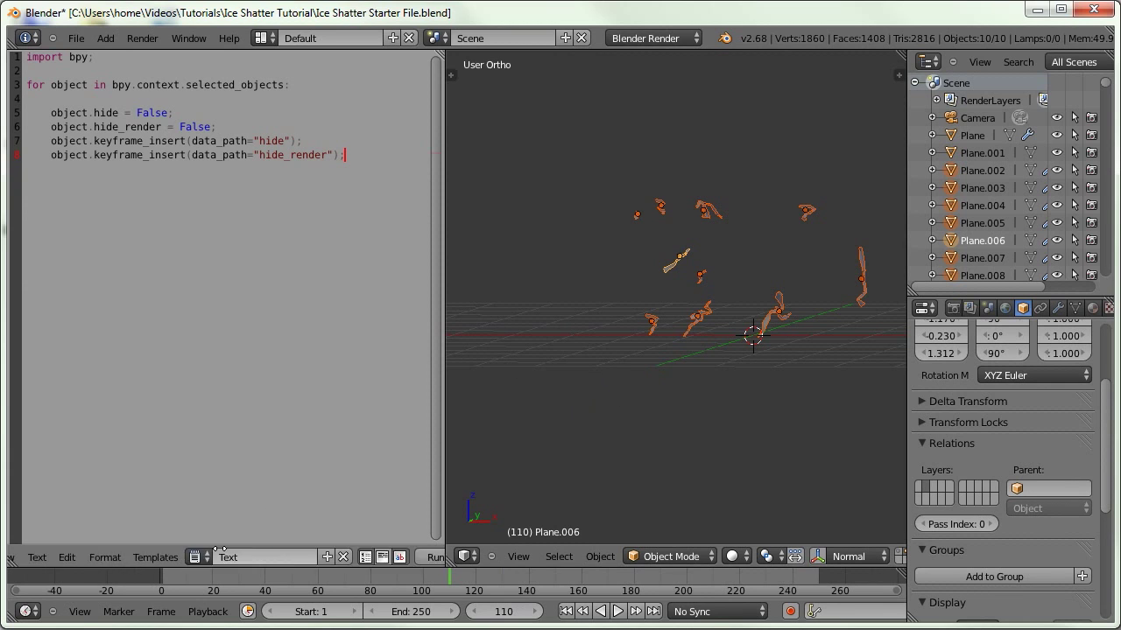
{"action": "left_click", "coordinate": [249, 557]}
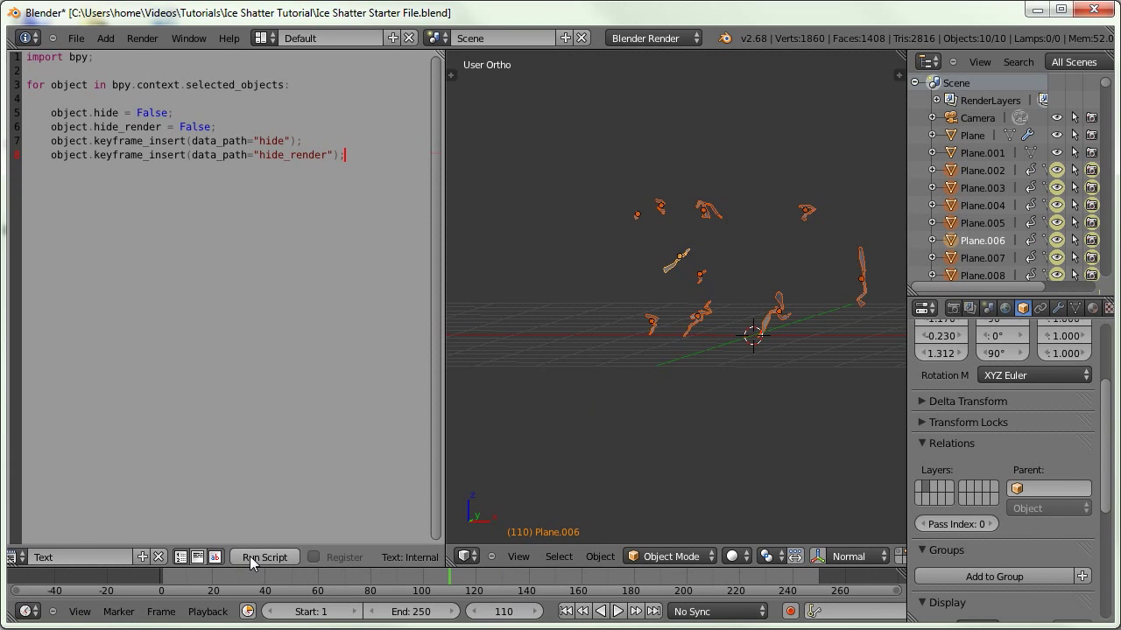
{"action": "scroll", "coordinate": [1000, 146], "scroll_direction": "down", "scroll_amount": 3}
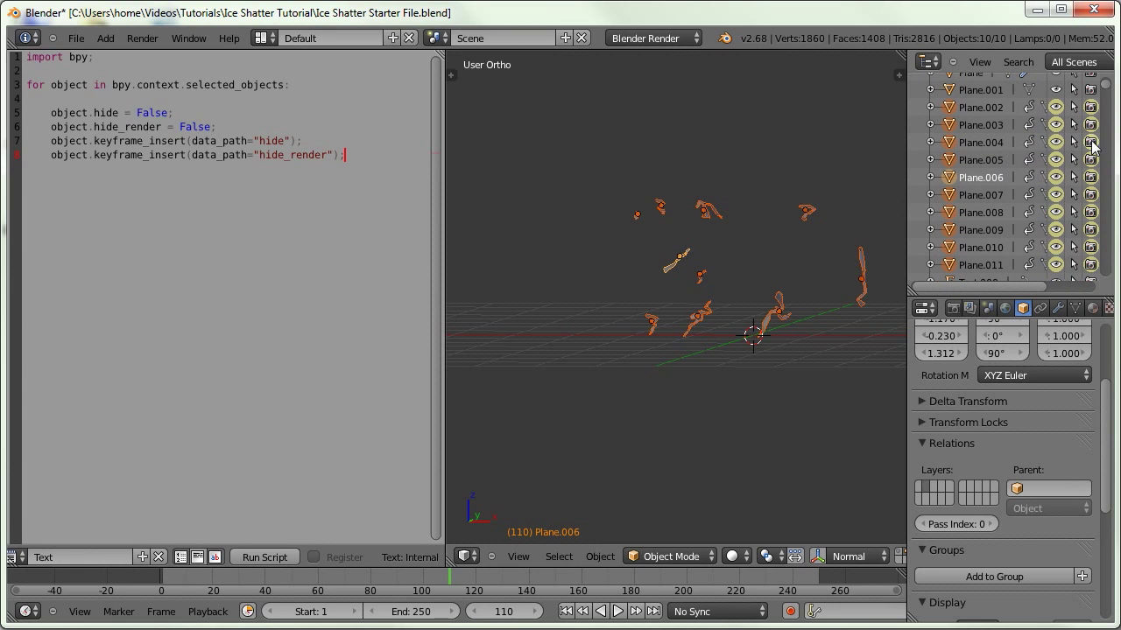
At frame 111, change both hide and hide_render to True in the script and run it on the cracks
{"action": "right_click", "coordinate": [677, 267]}
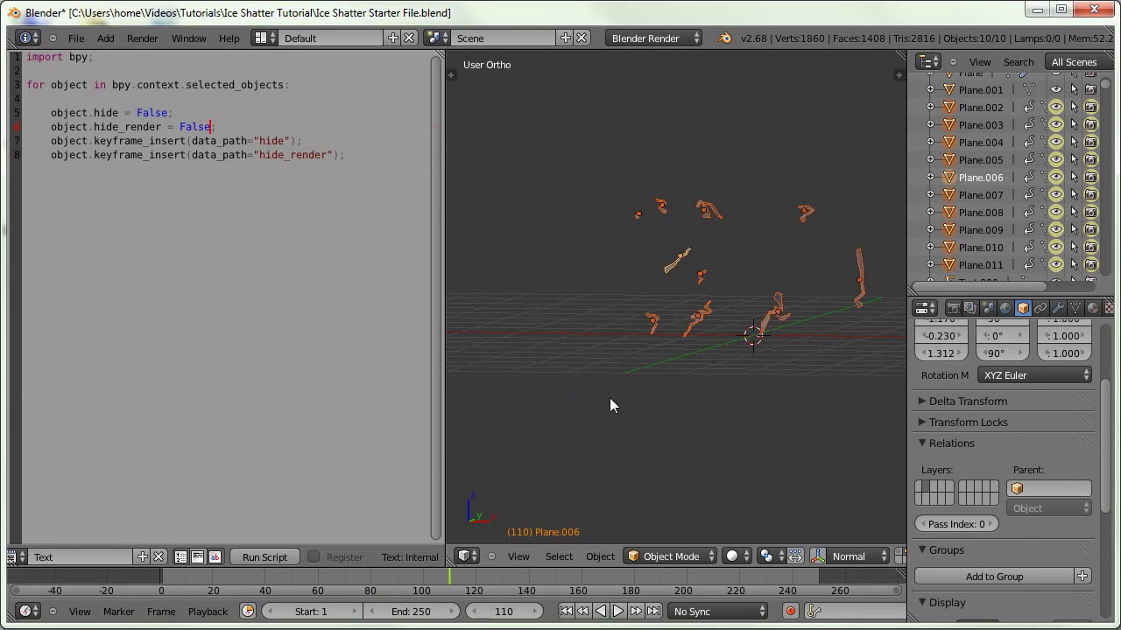
{"action": "key", "text": "Right"}
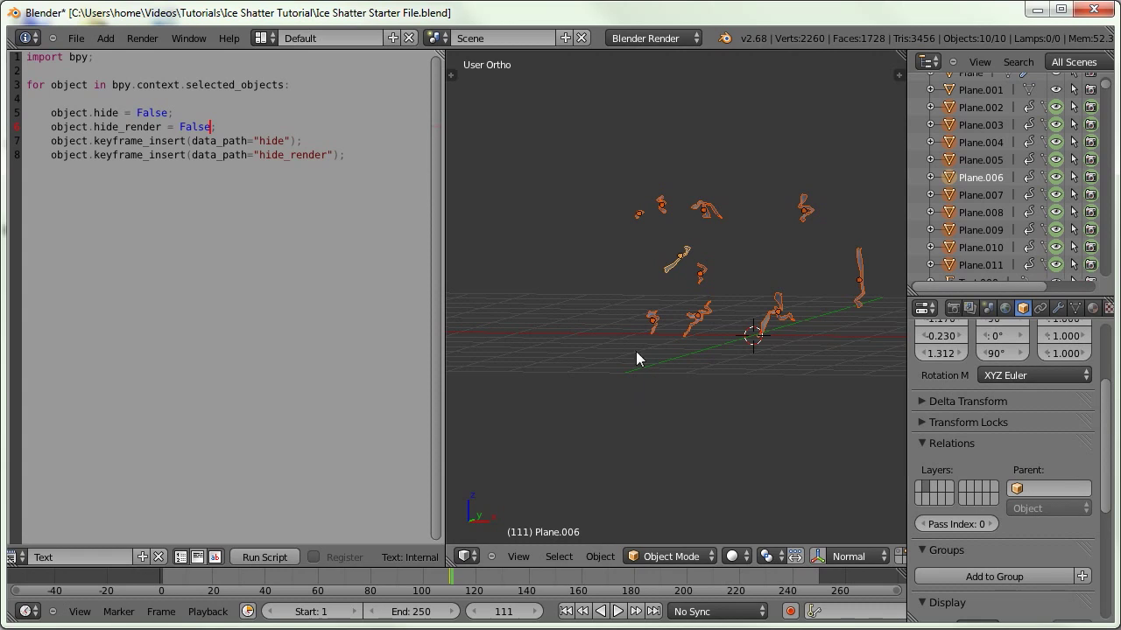
{"action": "double_click", "coordinate": [145, 112]}
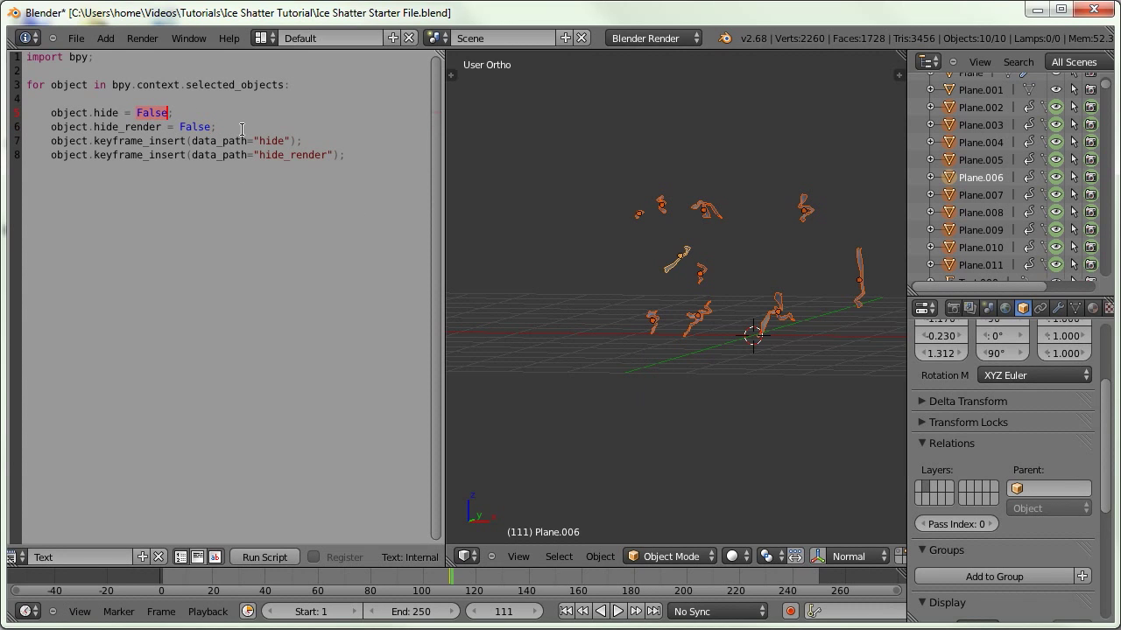
{"action": "type", "text": "True"}
{"action": "key", "text": "Down"}
{"action": "key", "text": "Right"}
{"action": "key", "text": "Right"}
{"action": "key", "text": "Right"}
{"action": "key", "text": "Delete"}
{"action": "key", "text": "Delete"}
{"action": "key", "text": "Delete"}
{"action": "key", "text": "Delete"}
{"action": "type", "text": "True"}
{"action": "left_click", "coordinate": [273, 557]}
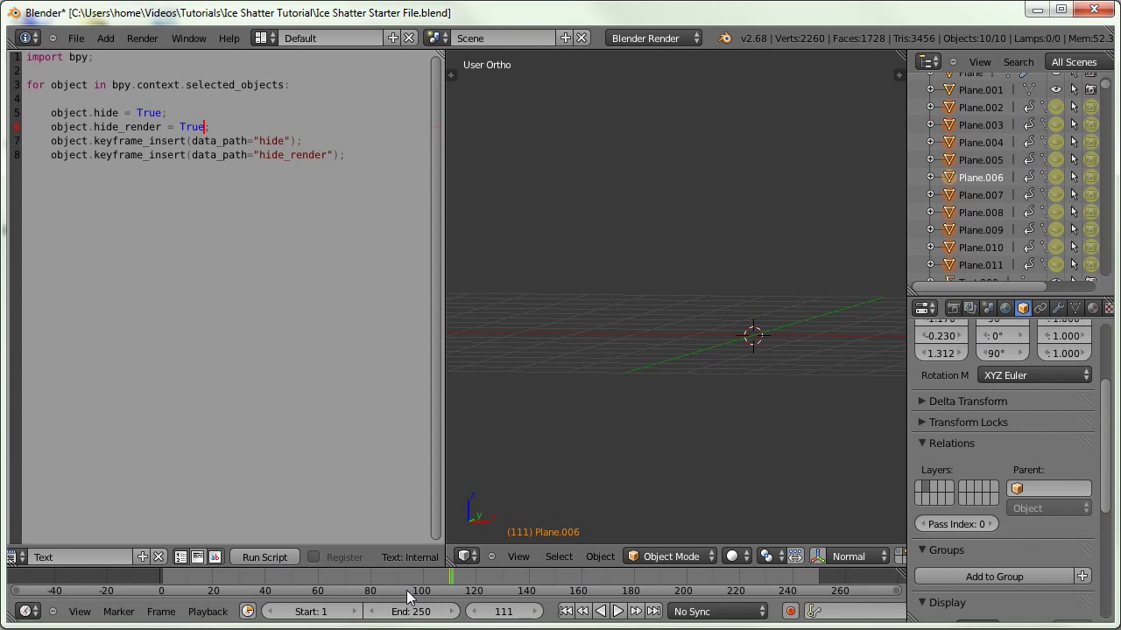
{"action": "left_click_drag", "start_coordinate": [423, 590], "coordinate": [450, 591]}
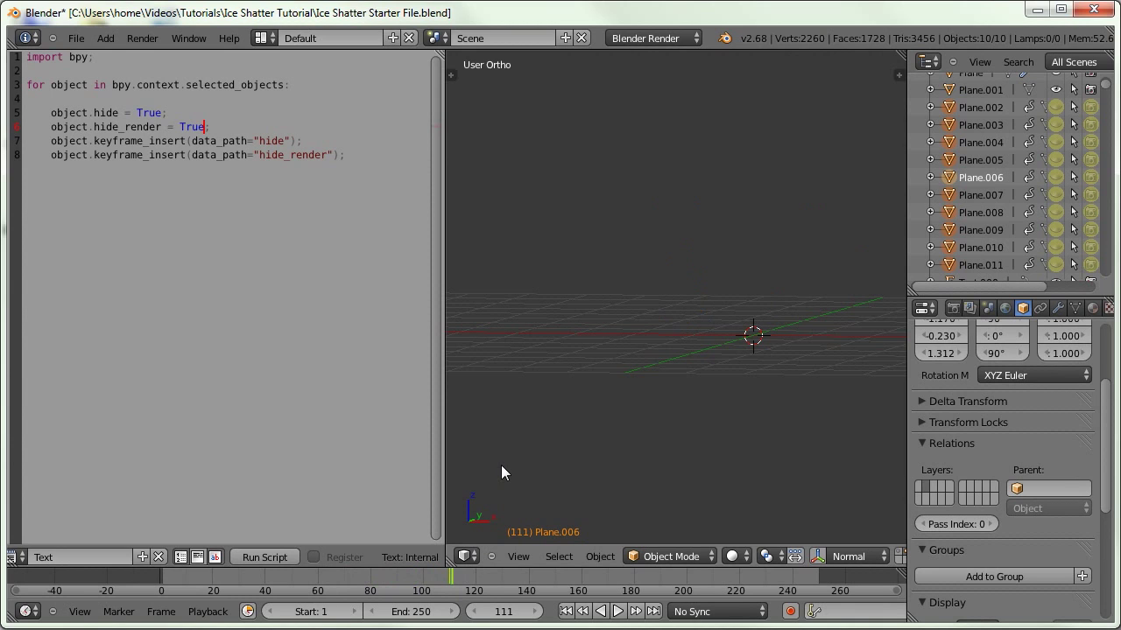
Select all the shattered text pieces on their layer and run the script on them at frame 110
{"action": "scroll", "coordinate": [989, 175], "scroll_direction": "down", "scroll_amount": 1}
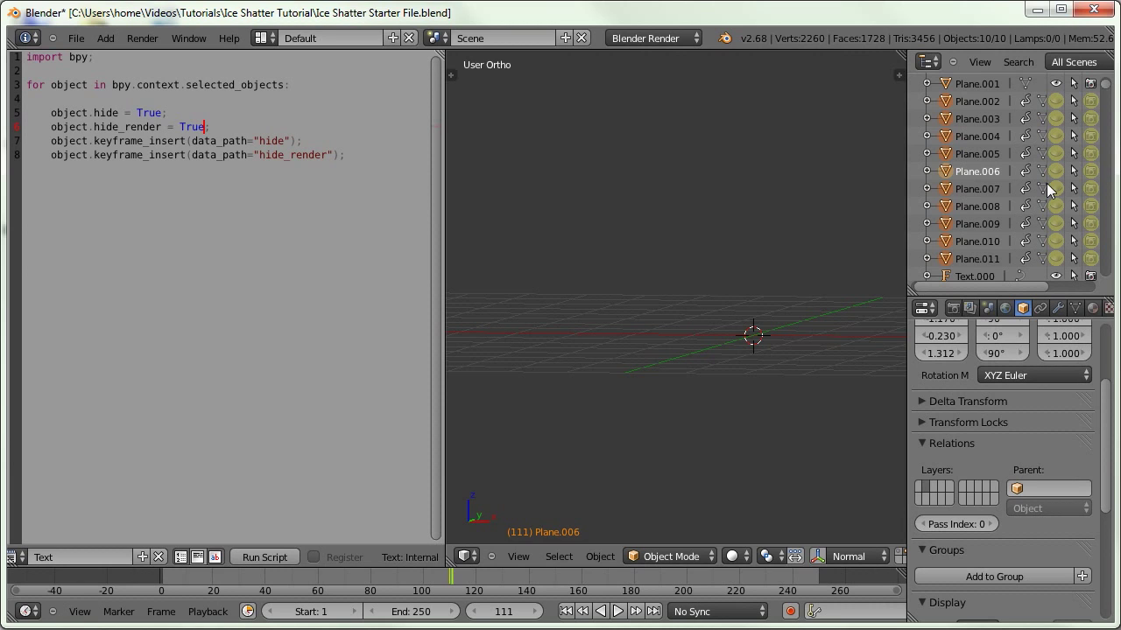
{"action": "scroll", "coordinate": [738, 555], "scroll_direction": "down", "scroll_amount": 5}
{"action": "left_click", "coordinate": [735, 553]}
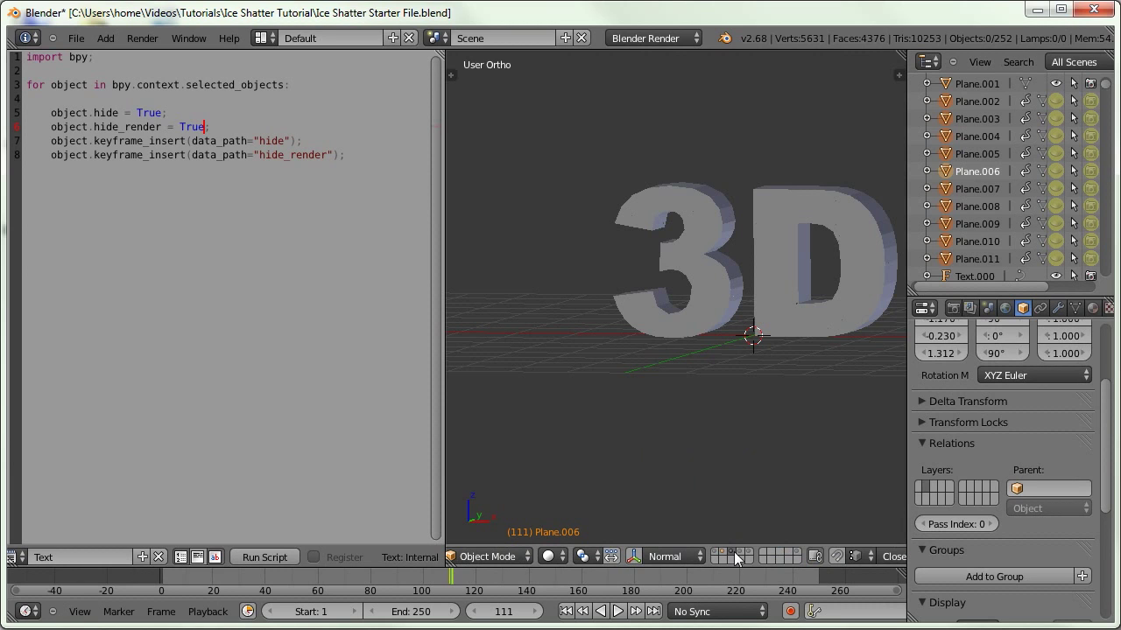
{"action": "right_click", "coordinate": [658, 319]}
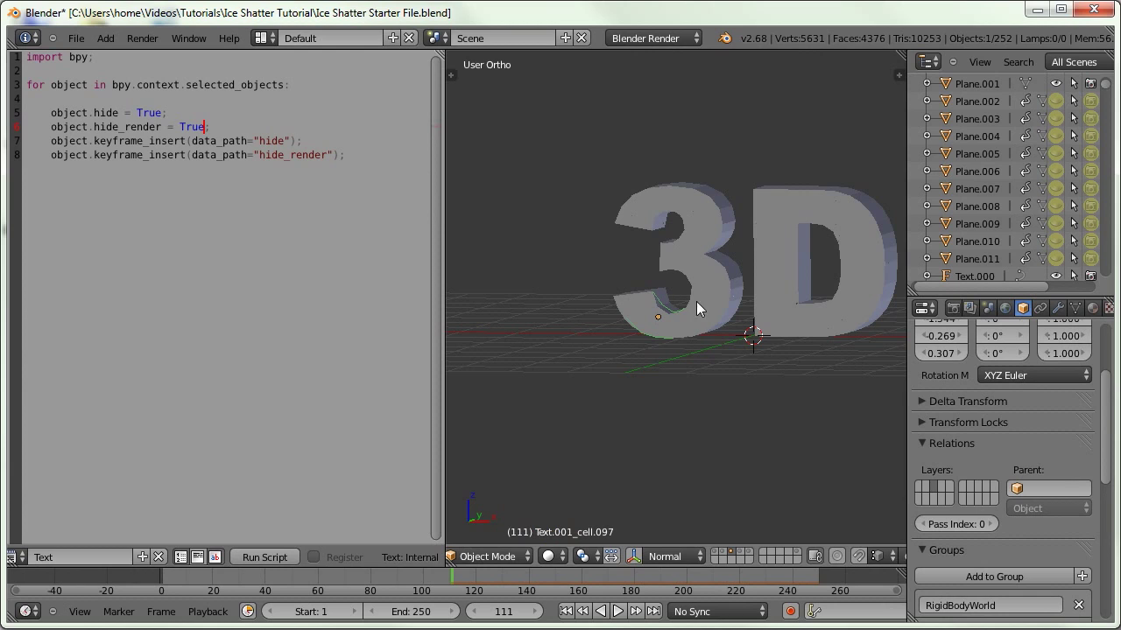
{"action": "key", "text": "a"}
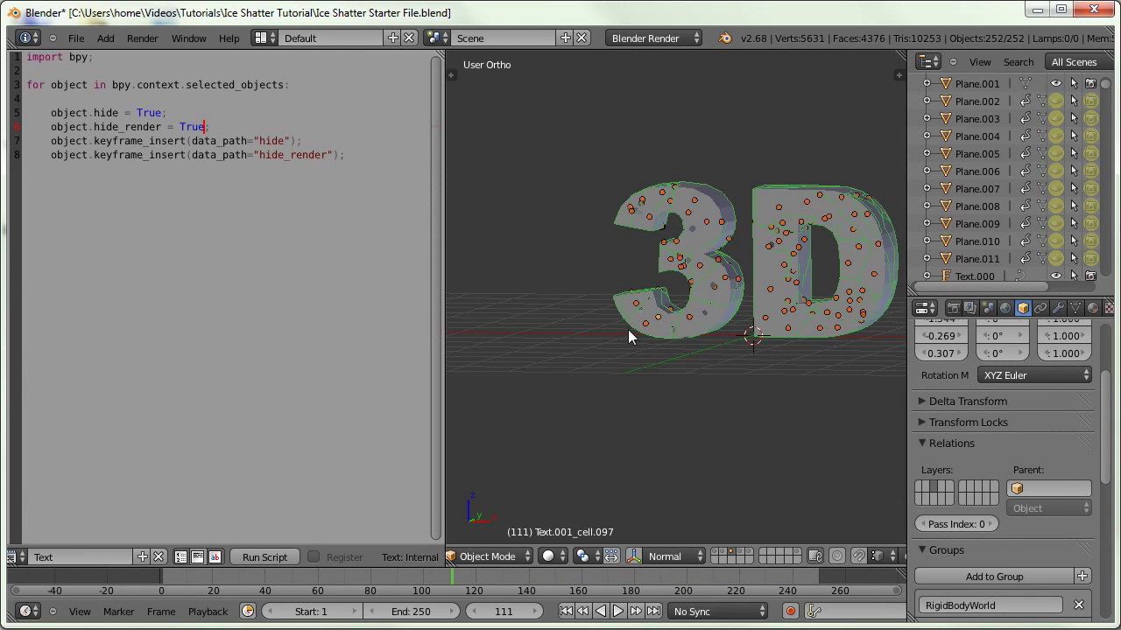
{"action": "key", "text": "Left"}
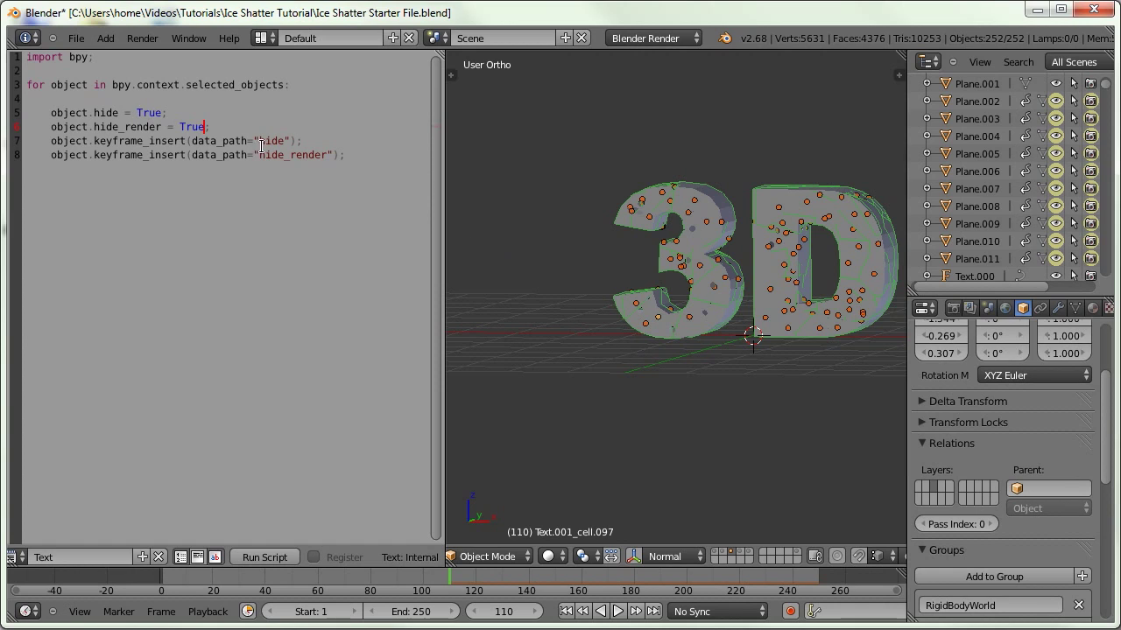
{"action": "left_click", "coordinate": [260, 557]}
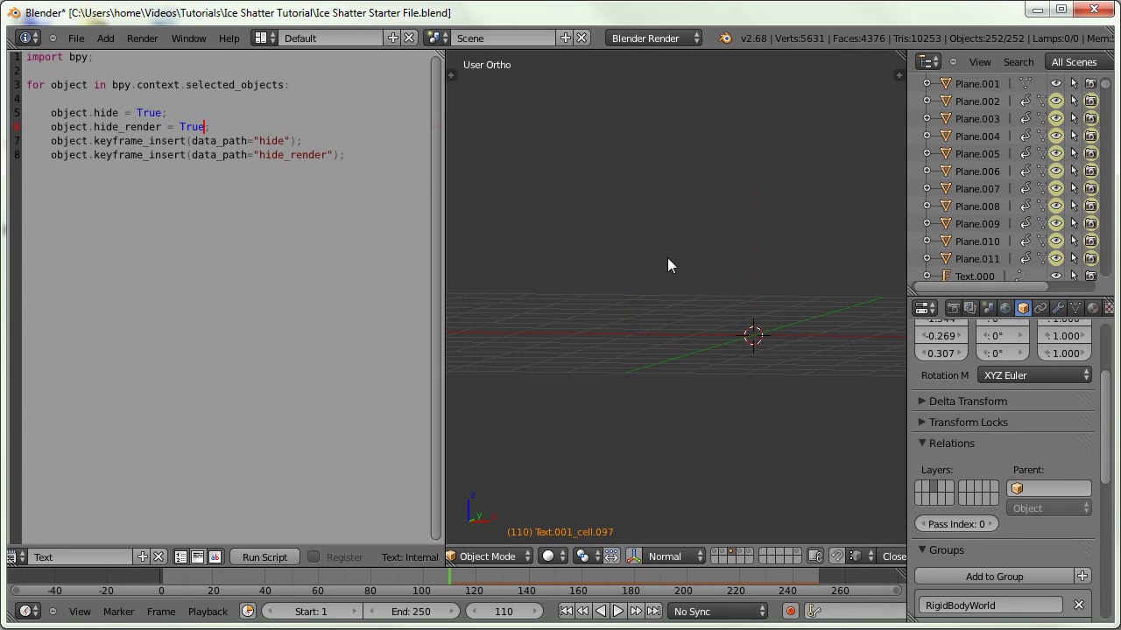
At frame 111, change hide and hide_render back to False and run the script on the shattered pieces
{"action": "key", "text": "Right"}
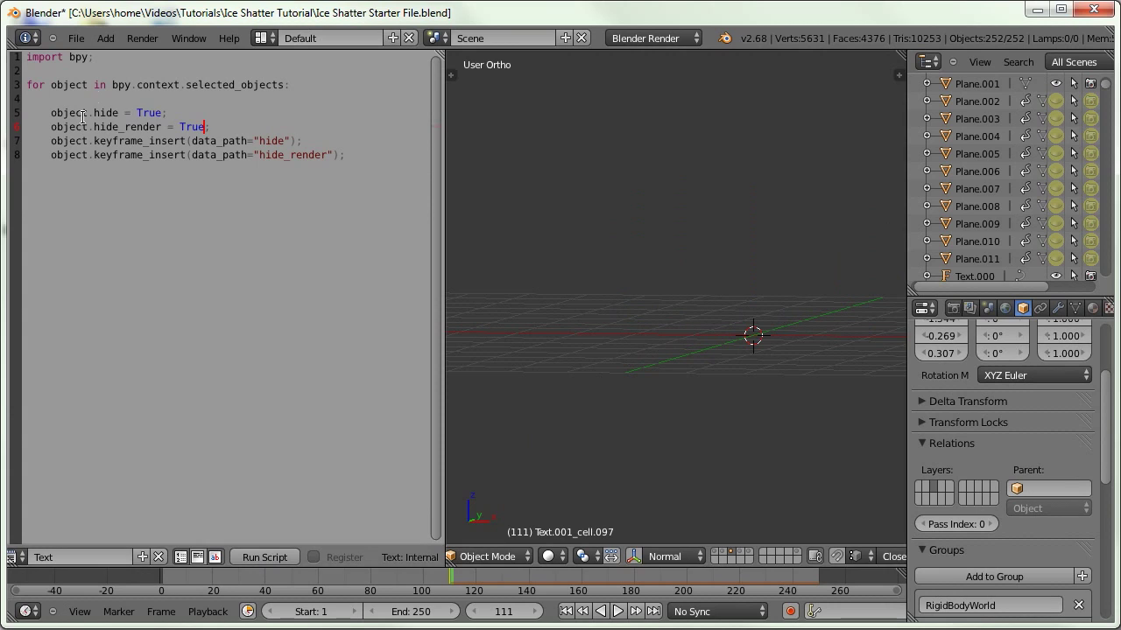
{"action": "left_click", "coordinate": [143, 113]}
{"action": "double_click", "coordinate": [147, 113]}
{"action": "type", "text": "False"}
{"action": "key", "text": "Down"}
{"action": "key", "text": "Right"}
{"action": "key", "text": "Right"}
{"action": "key", "text": "Delete"}
{"action": "key", "text": "Delete"}
{"action": "key", "text": "Delete"}
{"action": "key", "text": "Delete"}
{"action": "type", "text": "False"}
{"action": "left_click", "coordinate": [257, 558]}
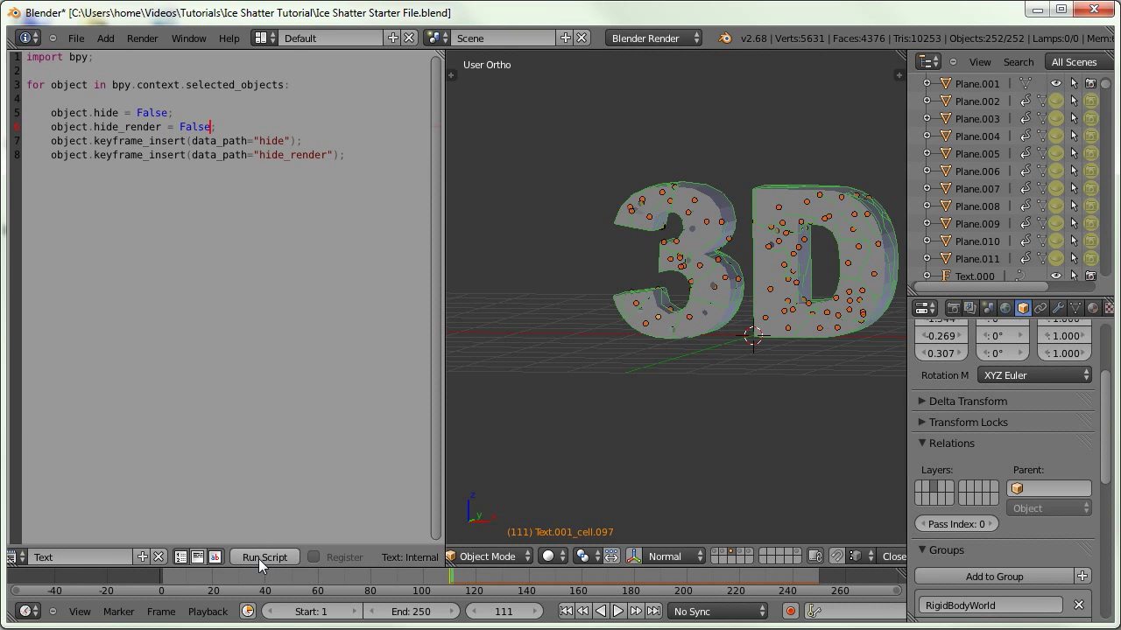
Check the visibility keyframes of the text cells in the Outliner and scrub the timeline back to frame 100
{"action": "scroll", "coordinate": [997, 123], "scroll_direction": "down", "scroll_amount": 3}
{"action": "scroll", "coordinate": [998, 122], "scroll_direction": "down", "scroll_amount": 10}
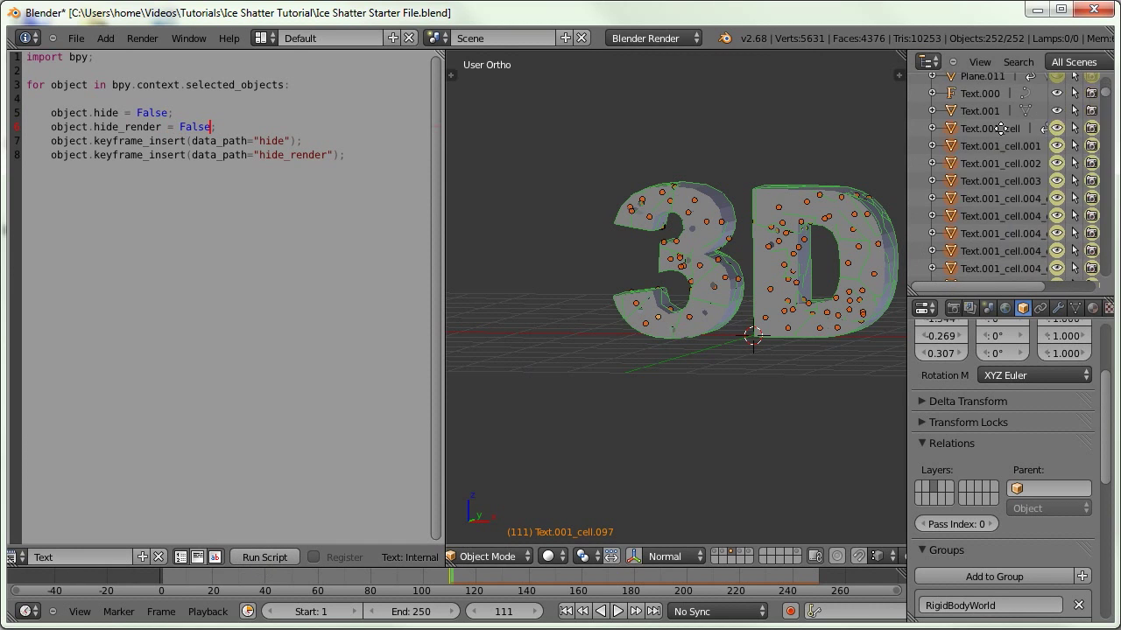
{"action": "scroll", "coordinate": [1042, 242], "scroll_direction": "up", "scroll_amount": 8}
{"action": "scroll", "coordinate": [1041, 243], "scroll_direction": "up", "scroll_amount": 1}
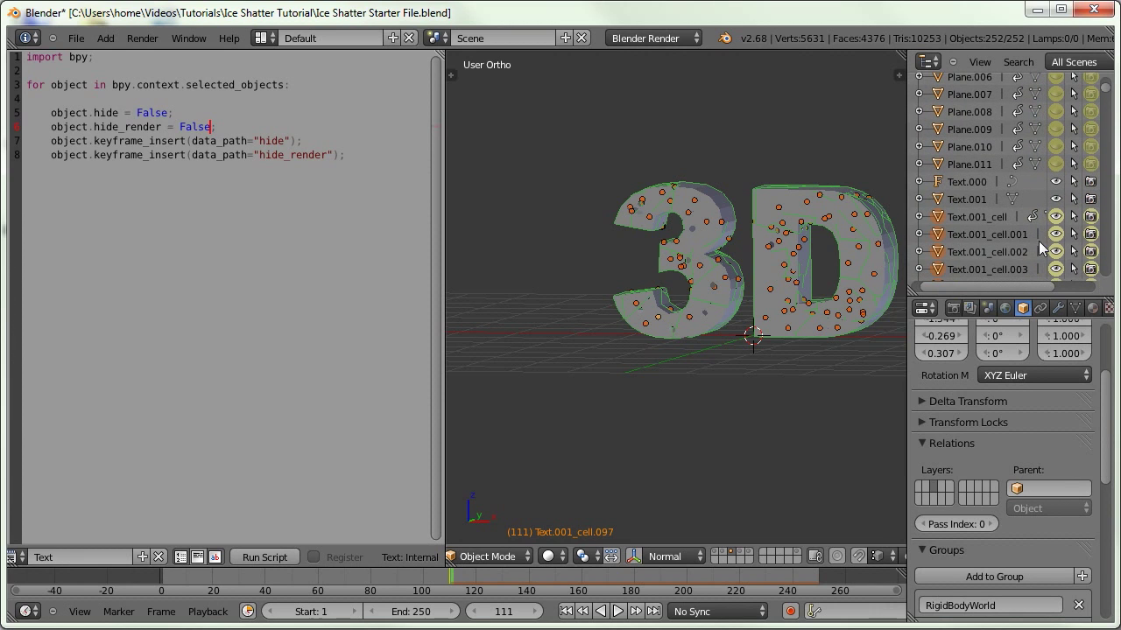
{"action": "left_click_drag", "start_coordinate": [458, 574], "coordinate": [422, 581]}
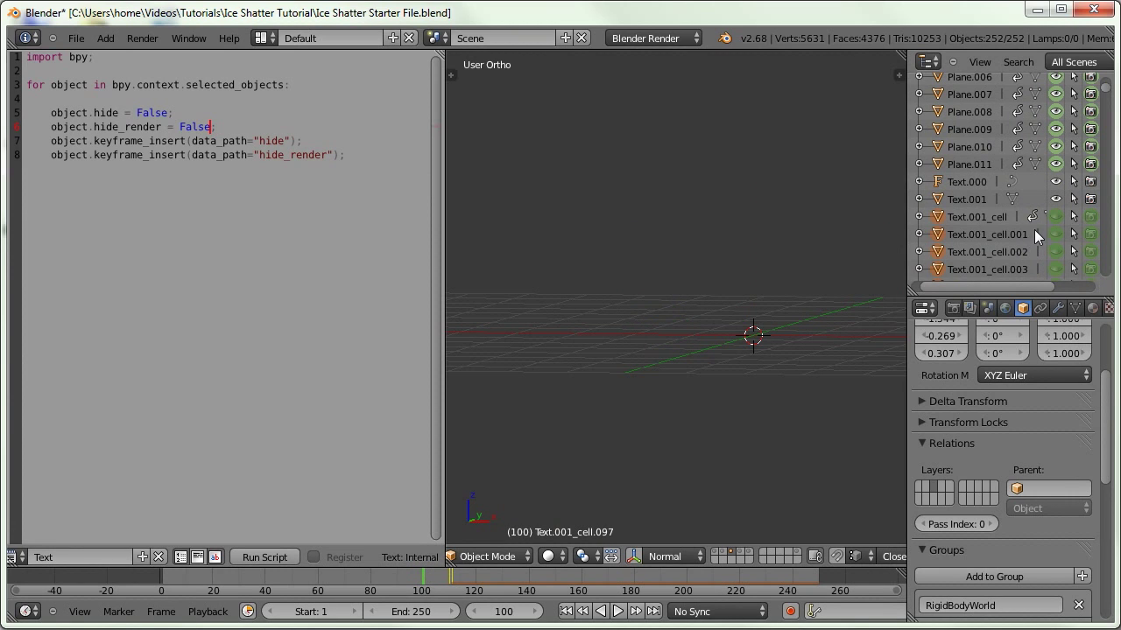
Show the cracks' layer together with the shattered pieces and scrub through to frame 130 to check the visibility swap
{"action": "left_click_drag", "start_coordinate": [430, 577], "coordinate": [371, 579]}
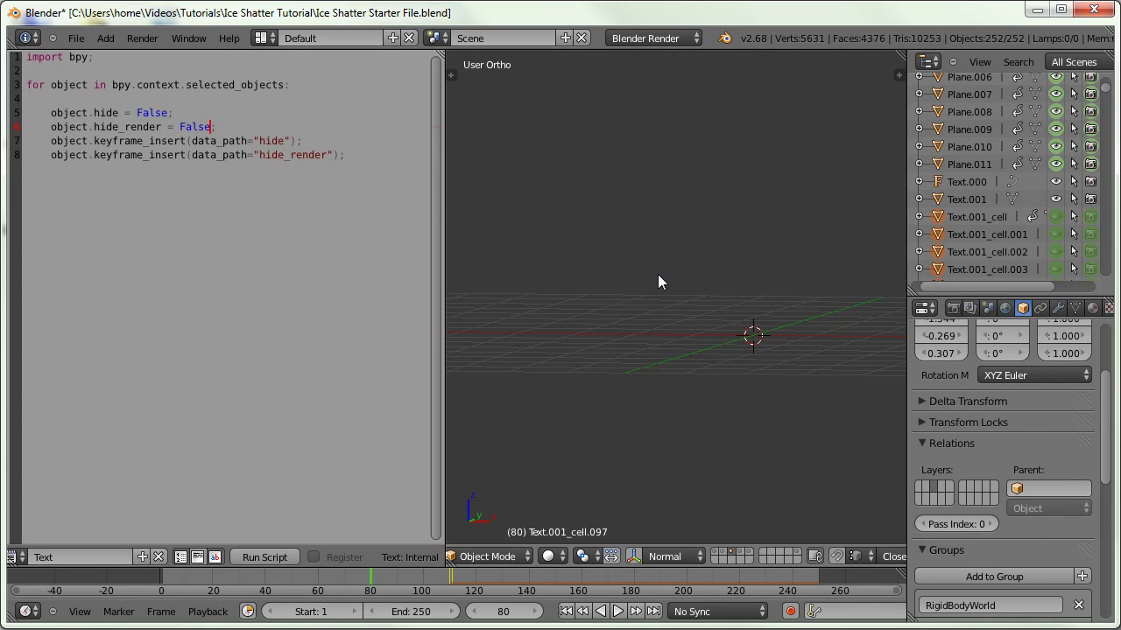
{"action": "key", "text": "shift+2"}
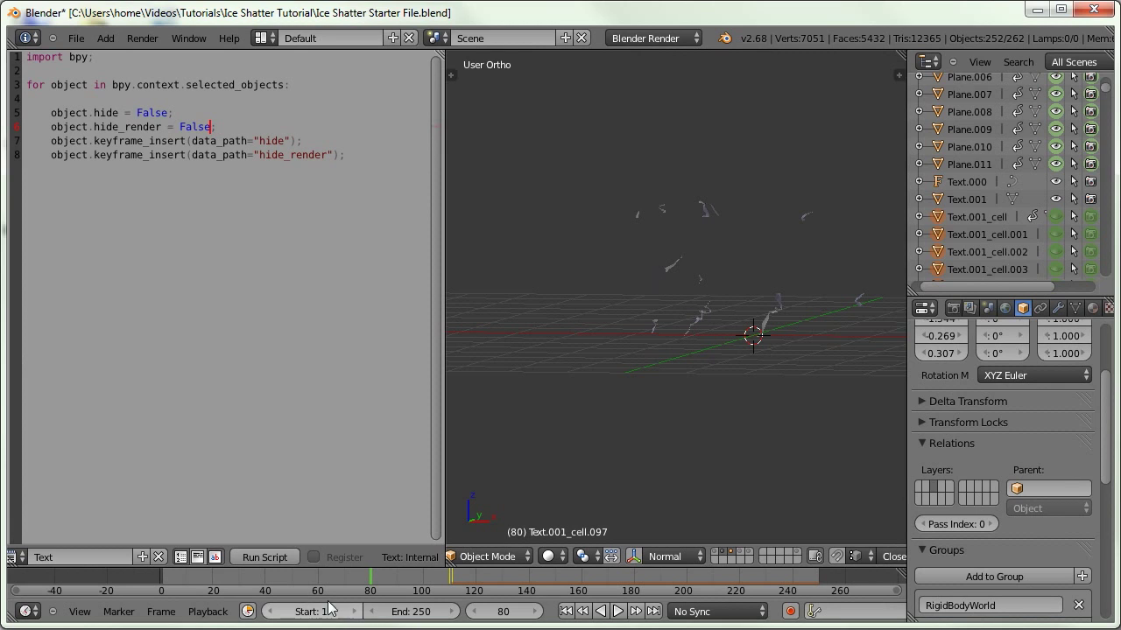
{"action": "left_click_drag", "start_coordinate": [221, 576], "coordinate": [504, 591]}
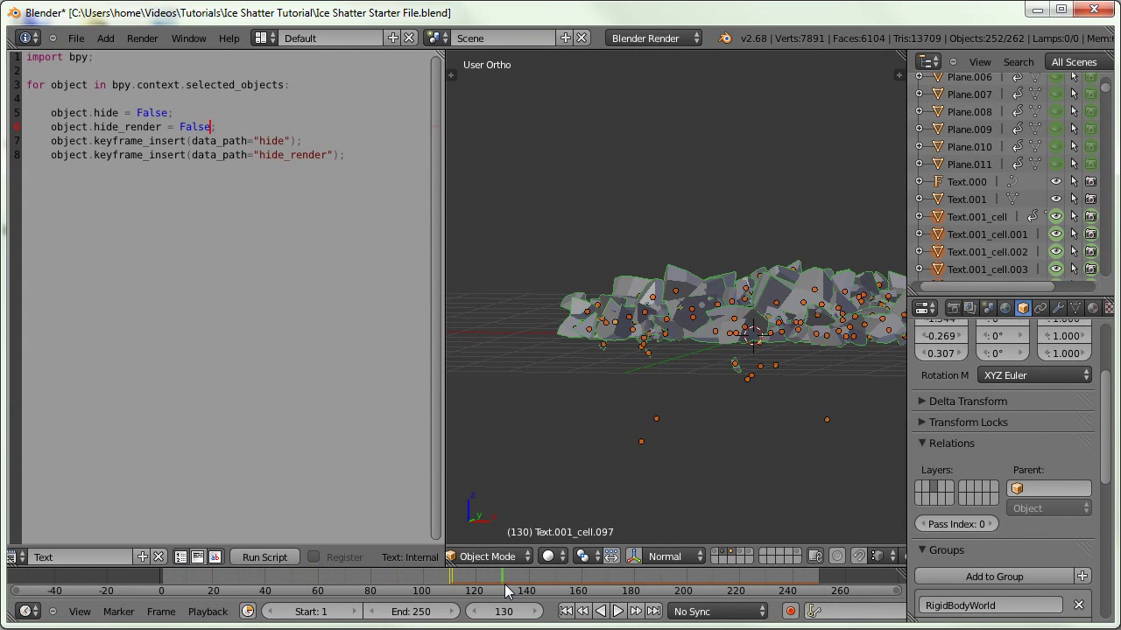
{"action": "middle_click_drag", "start_coordinate": [577, 301], "coordinate": [585, 348]}
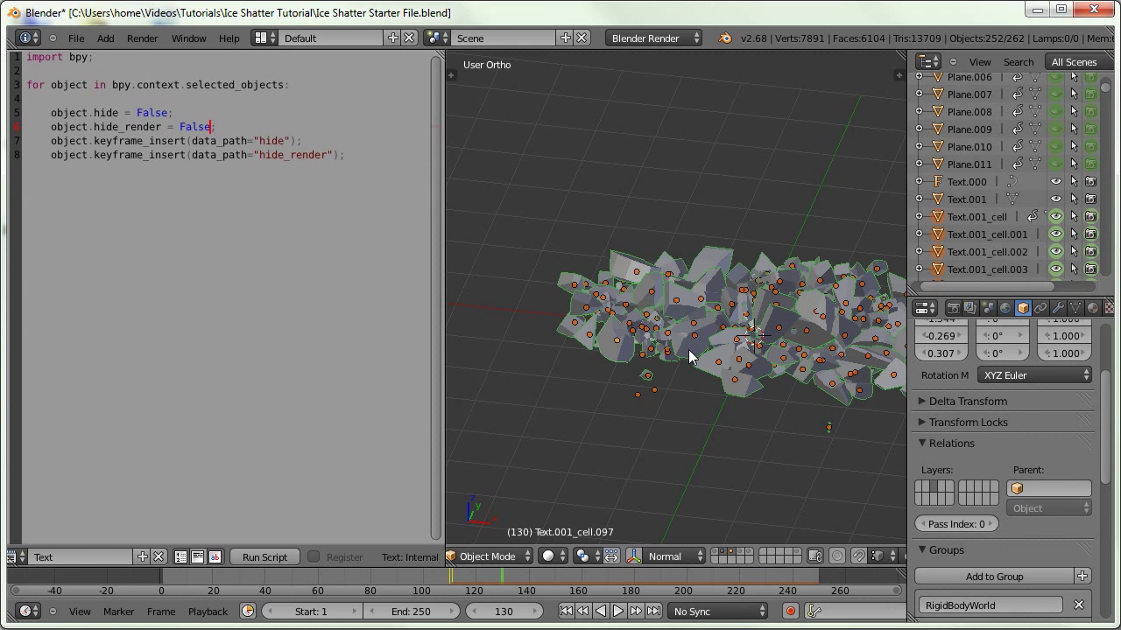
{"action": "middle_click_drag", "start_coordinate": [688, 350], "coordinate": [702, 344]}
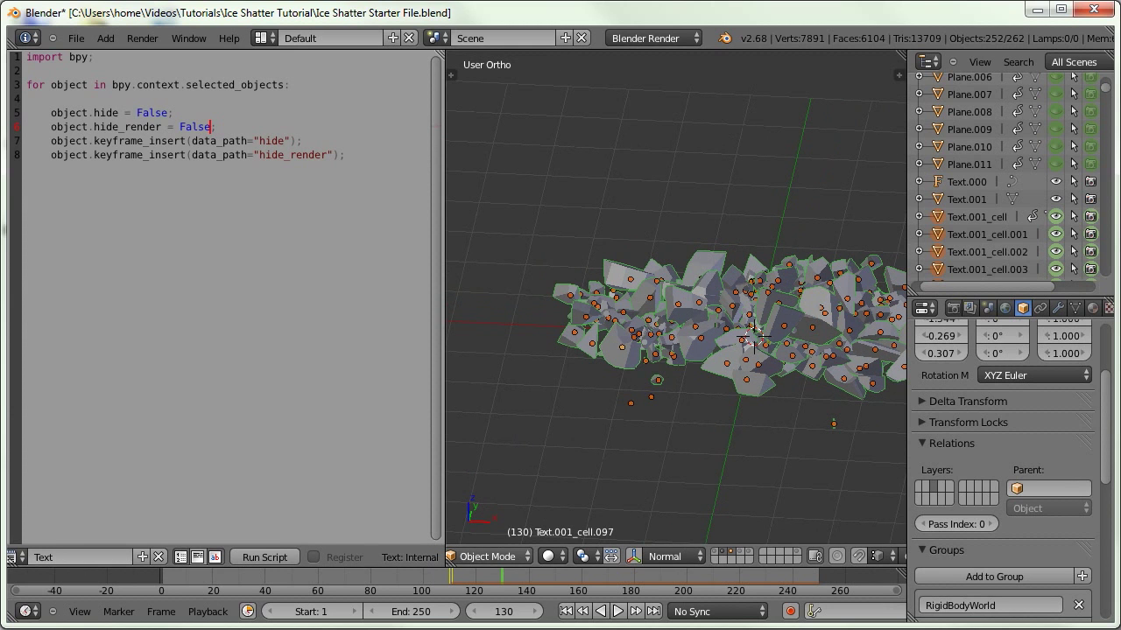
Close the script editor area, then also display the solid 3D text's layer and select the text
{"action": "left_click_drag", "start_coordinate": [434, 565], "coordinate": [369, 415]}
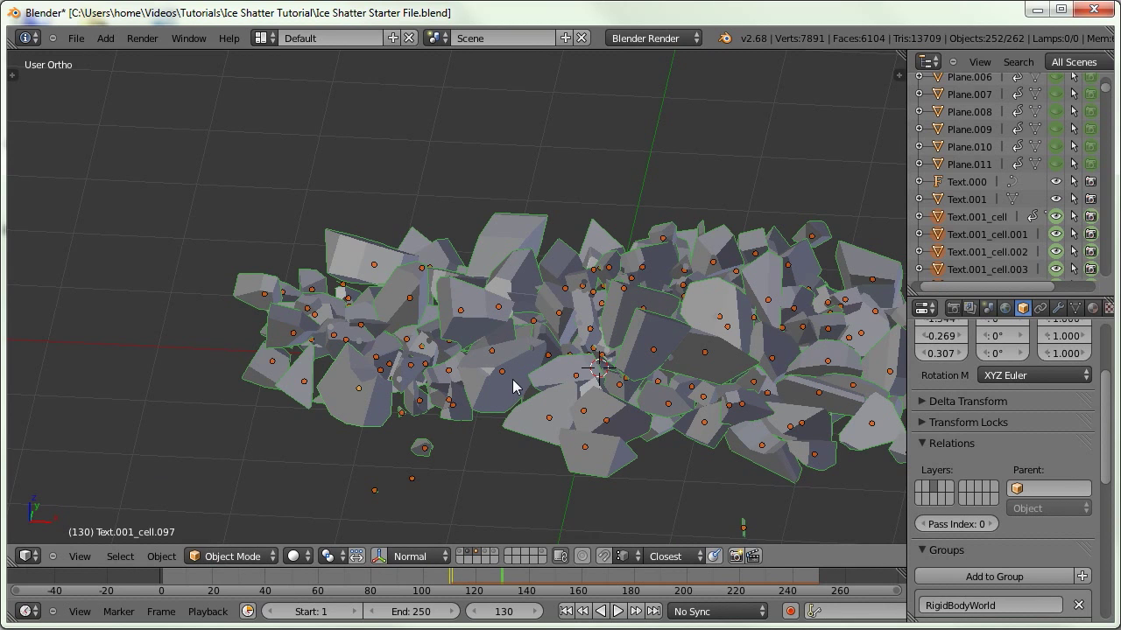
{"action": "key", "text": "shift+2"}
{"action": "right_click", "coordinate": [483, 162]}
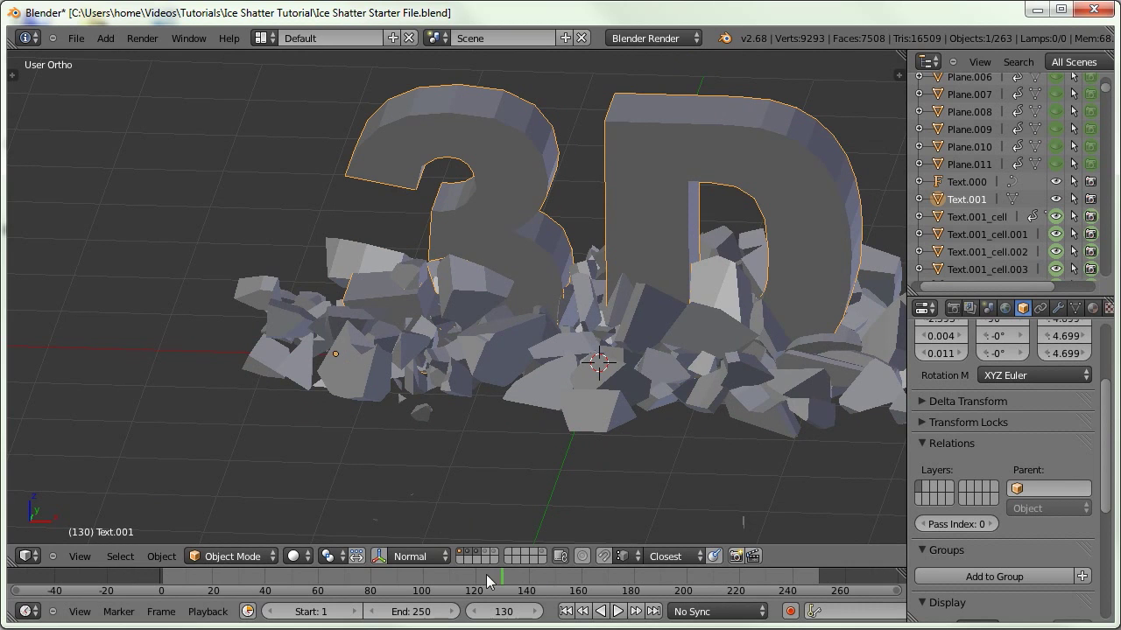
At frame 110, keyframe the solid text's viewport and render visibility as visible in the Outliner
{"action": "left_click", "coordinate": [446, 574]}
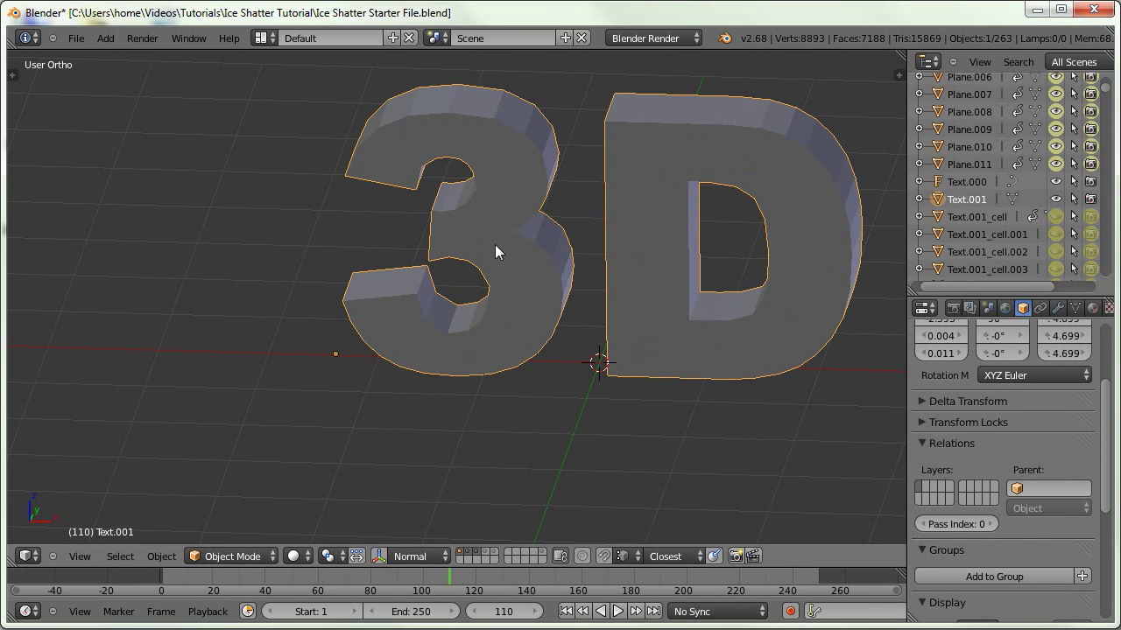
{"action": "middle_click_drag", "start_coordinate": [1032, 203], "coordinate": [1032, 196]}
{"action": "key", "text": "i"}
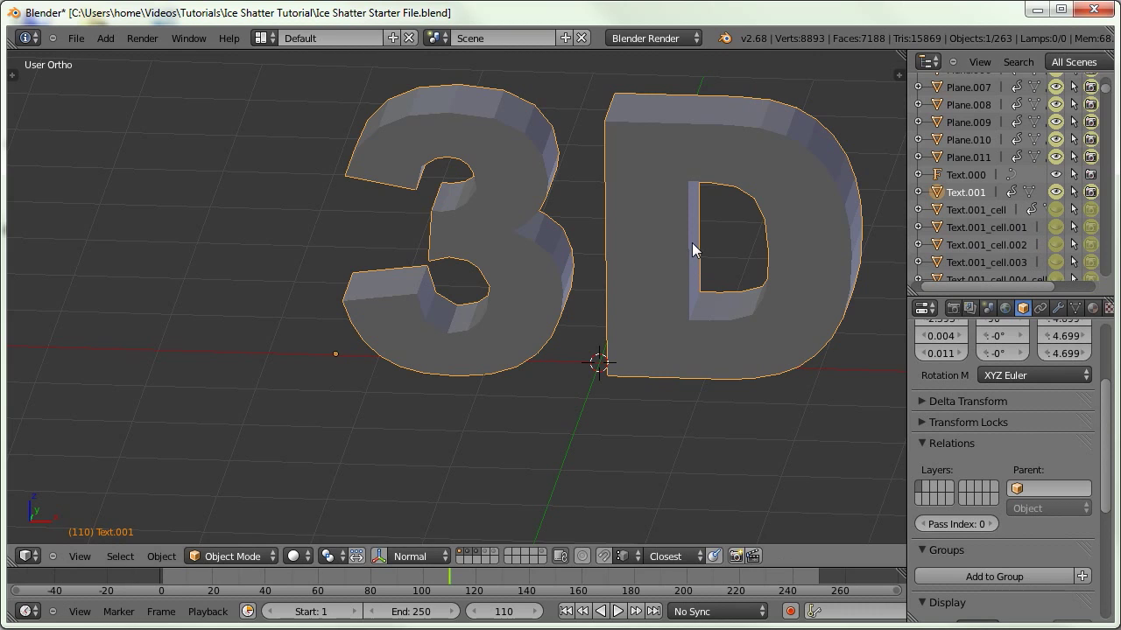
At frame 111, hide the solid text in both viewport and render and keyframe both visibility settings
{"action": "key", "text": "Right"}
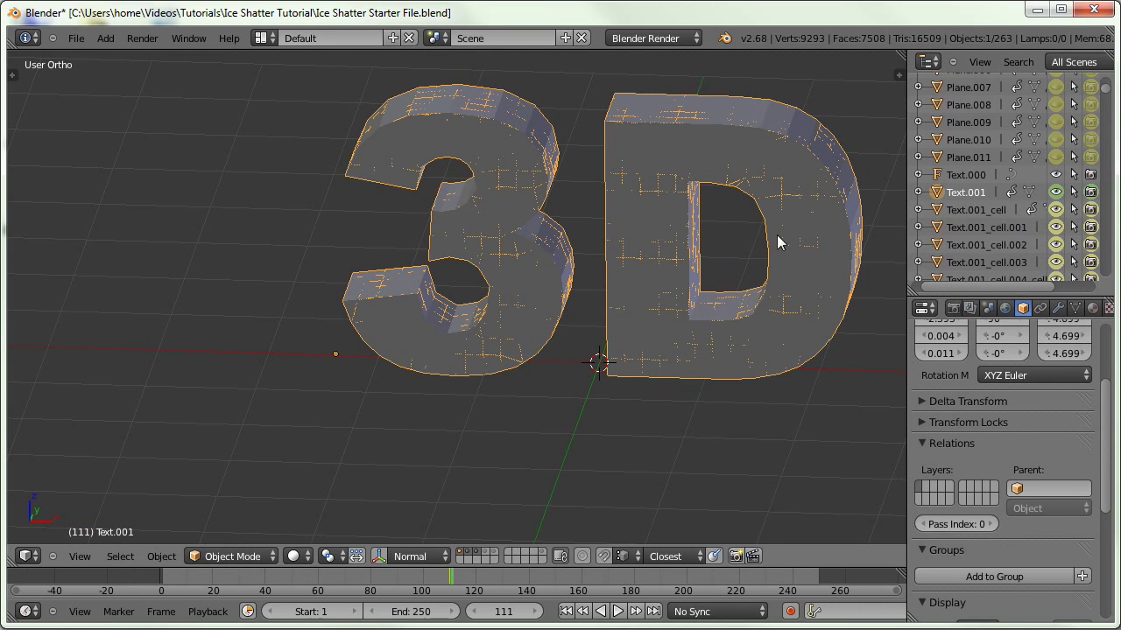
{"action": "left_click", "coordinate": [1055, 192]}
{"action": "left_click", "coordinate": [1091, 193]}
{"action": "key", "text": "i"}
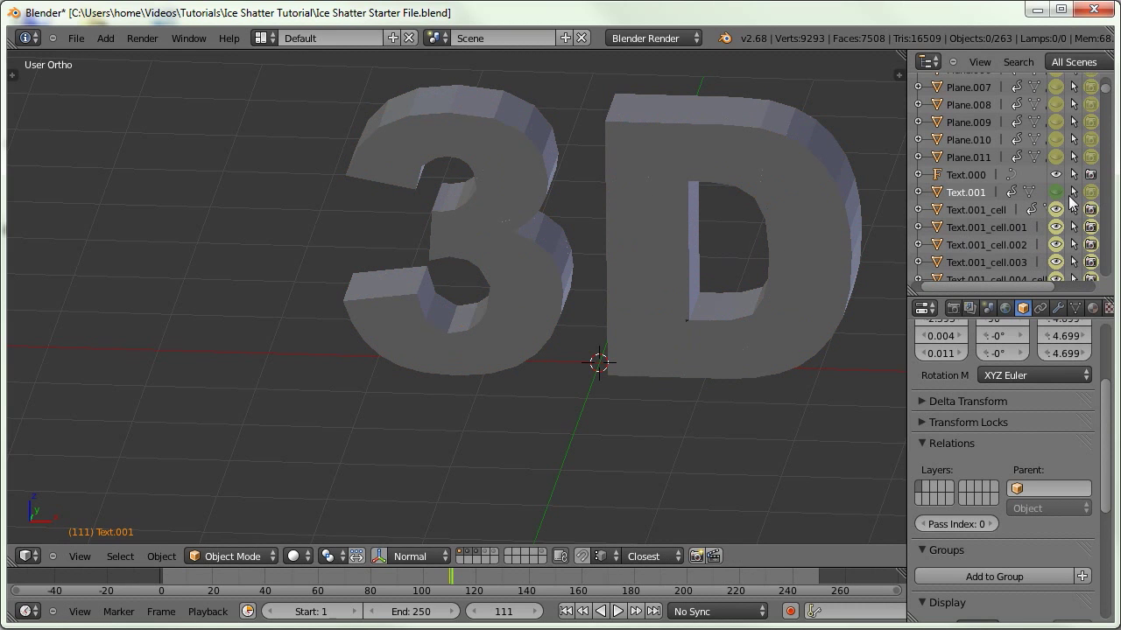
{"action": "key", "text": "i"}
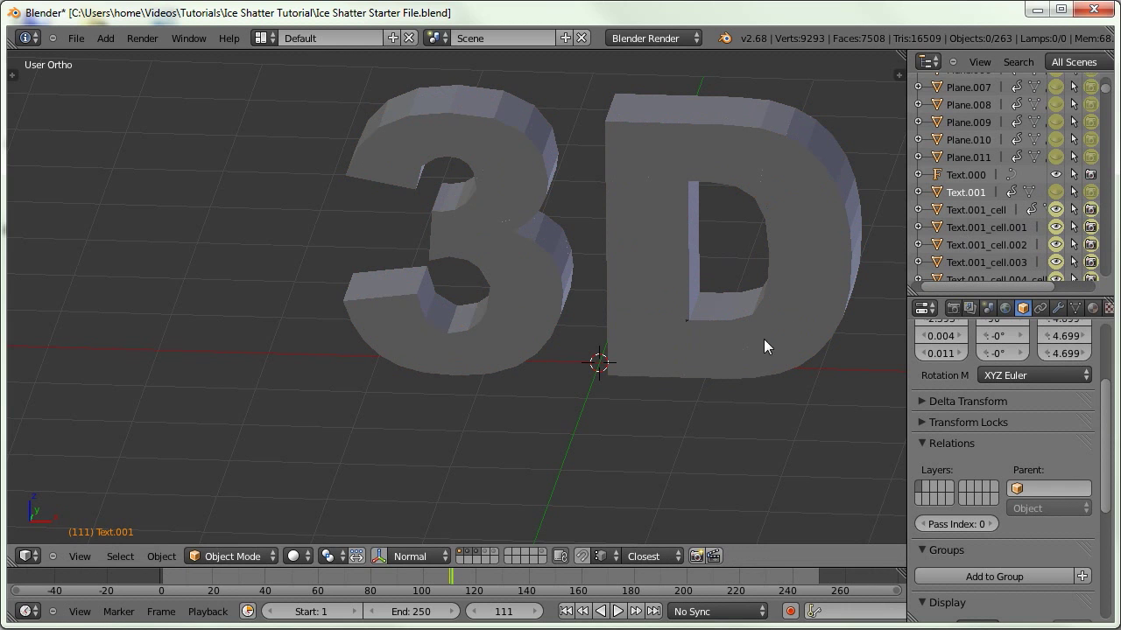
Switch to wireframe and scrub from the start of the animation to frame 164 to check the text-to-pieces swap
{"action": "key", "text": "n"}
{"action": "key", "text": "z"}
{"action": "middle_click_drag", "start_coordinate": [426, 300], "coordinate": [395, 349]}
{"action": "left_click", "coordinate": [169, 577]}
{"action": "left_click_drag", "start_coordinate": [166, 577], "coordinate": [594, 589]}
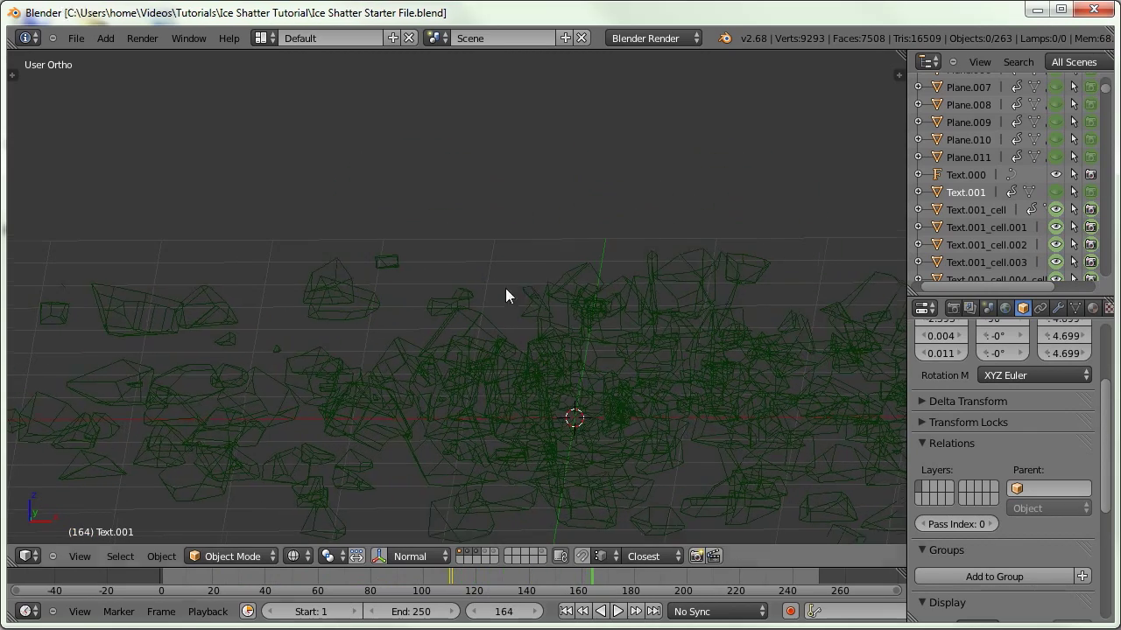
Show only the solid text's layer at frame 38 and select the text in solid shading
{"action": "key", "text": "1"}
{"action": "left_click", "coordinate": [261, 576]}
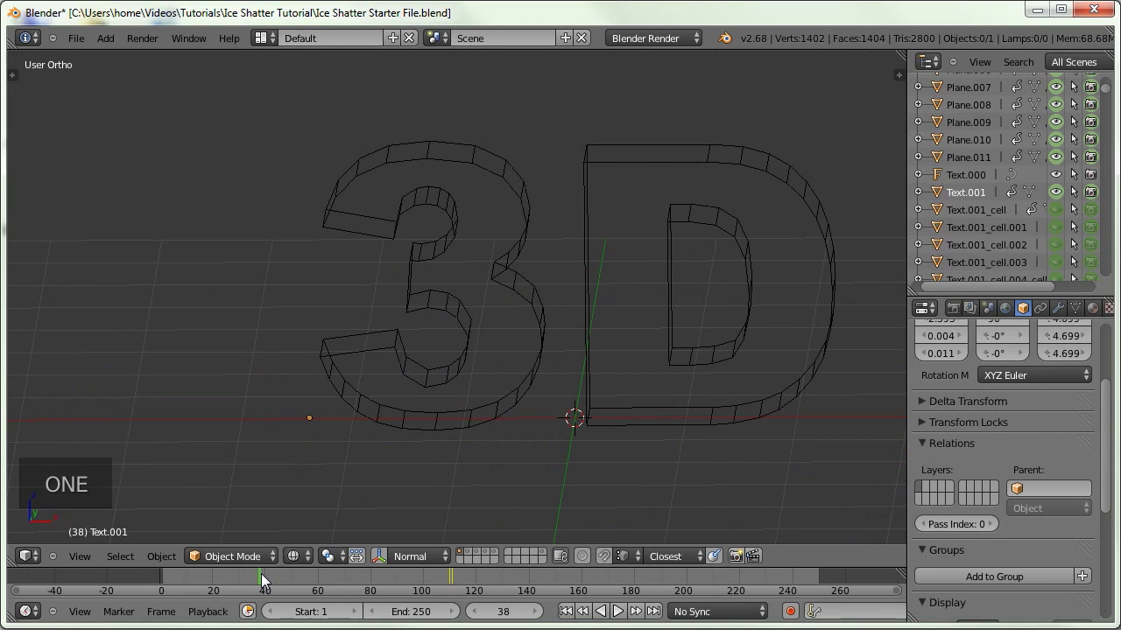
{"action": "right_click", "coordinate": [427, 375]}
{"action": "key", "text": "z"}
{"action": "middle_click_drag", "start_coordinate": [452, 341], "coordinate": [517, 365]}
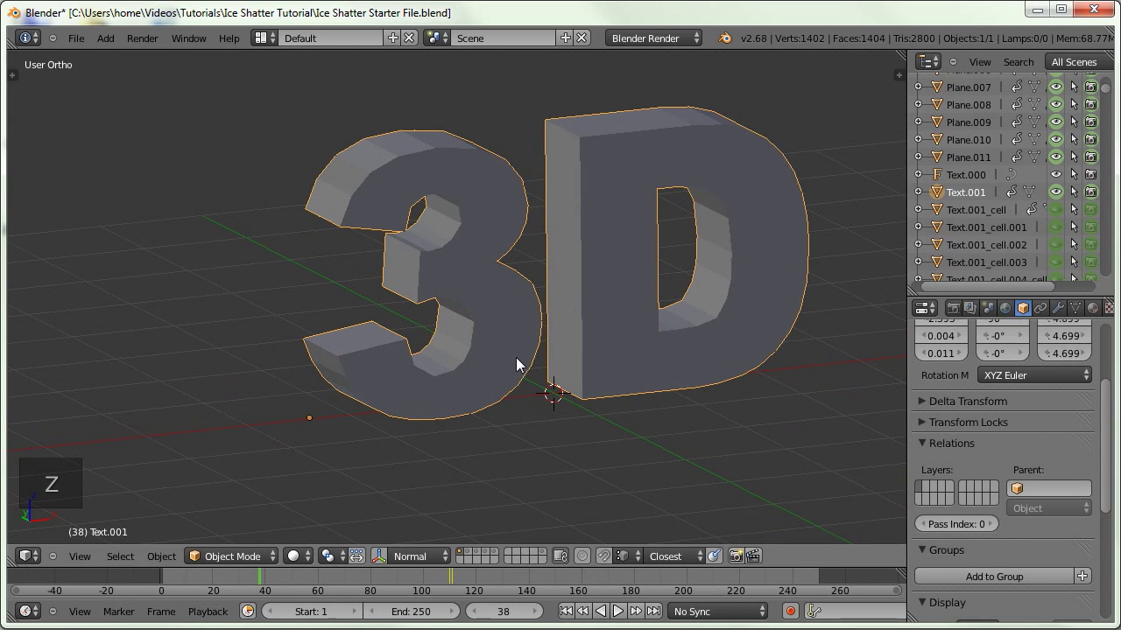
{"action": "middle_click_drag", "start_coordinate": [497, 368], "coordinate": [486, 376]}
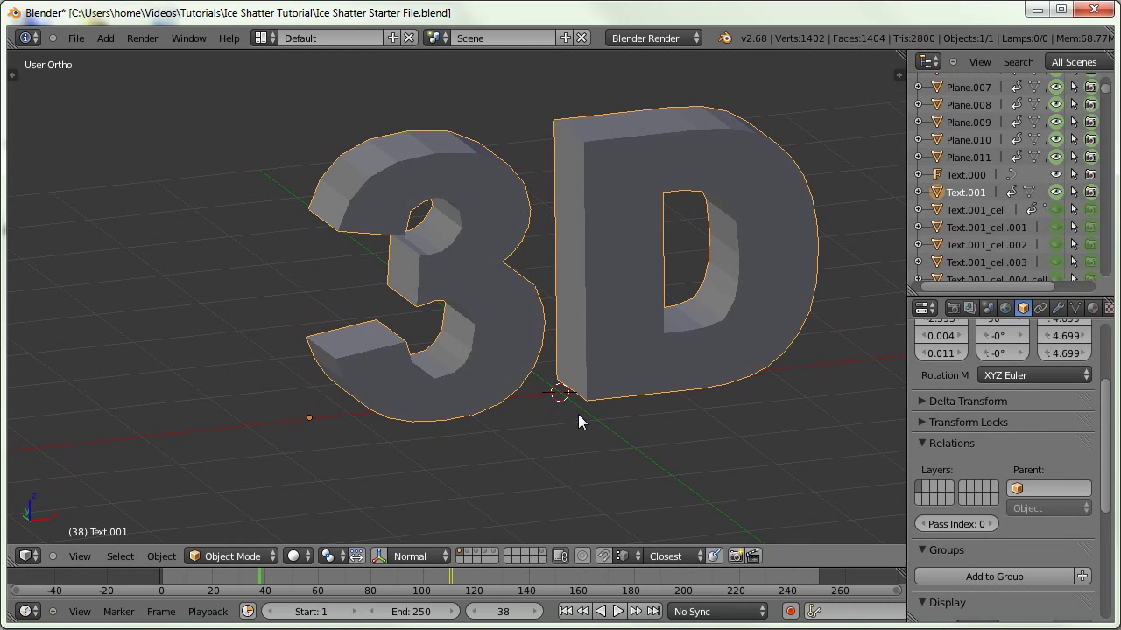
Put the solid text in Texture Paint mode and set the brush colour to black
{"action": "left_click", "coordinate": [224, 557]}
{"action": "left_click", "coordinate": [219, 443]}
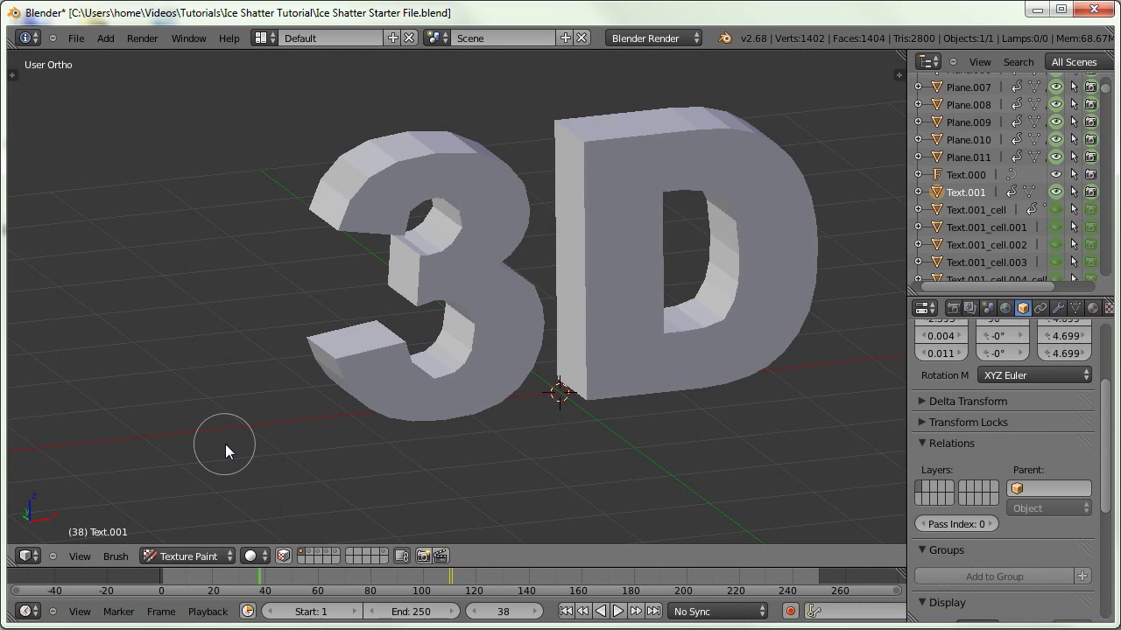
{"action": "key", "text": "t"}
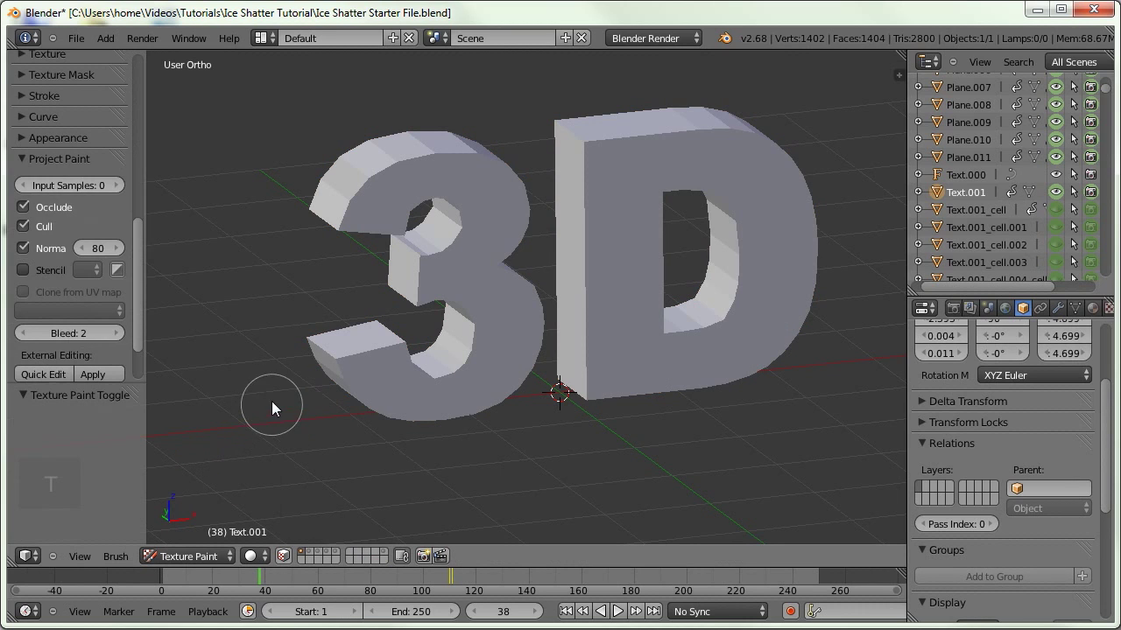
{"action": "middle_click_drag", "start_coordinate": [73, 184], "coordinate": [97, 401]}
{"action": "scroll", "coordinate": [125, 188], "scroll_direction": "up", "scroll_amount": 3}
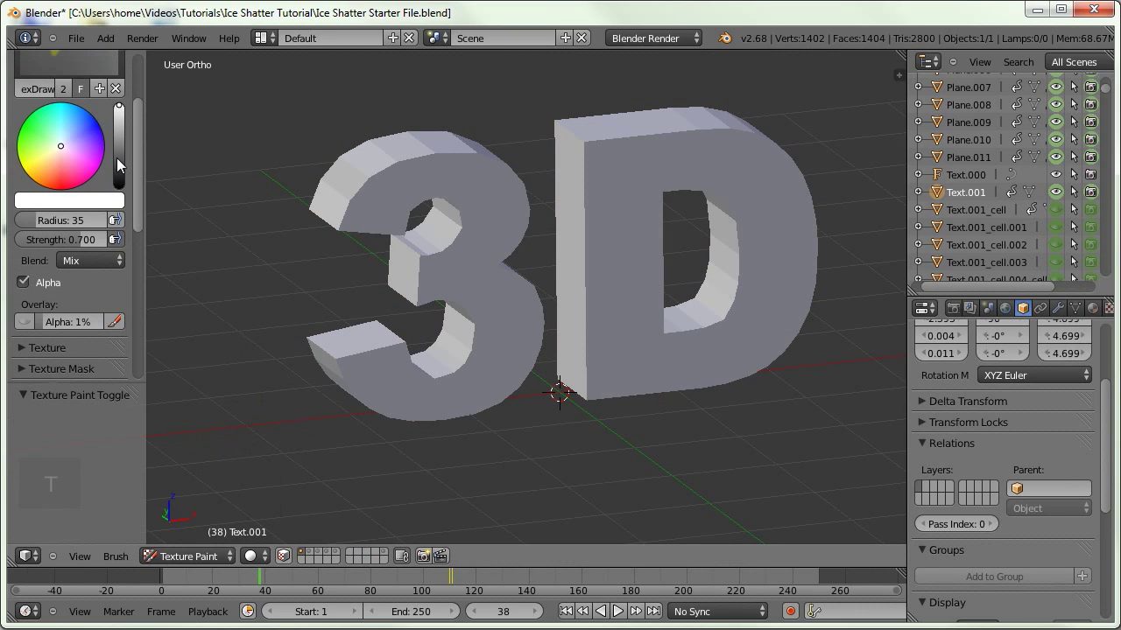
{"action": "left_click_drag", "start_coordinate": [116, 158], "coordinate": [136, 196]}
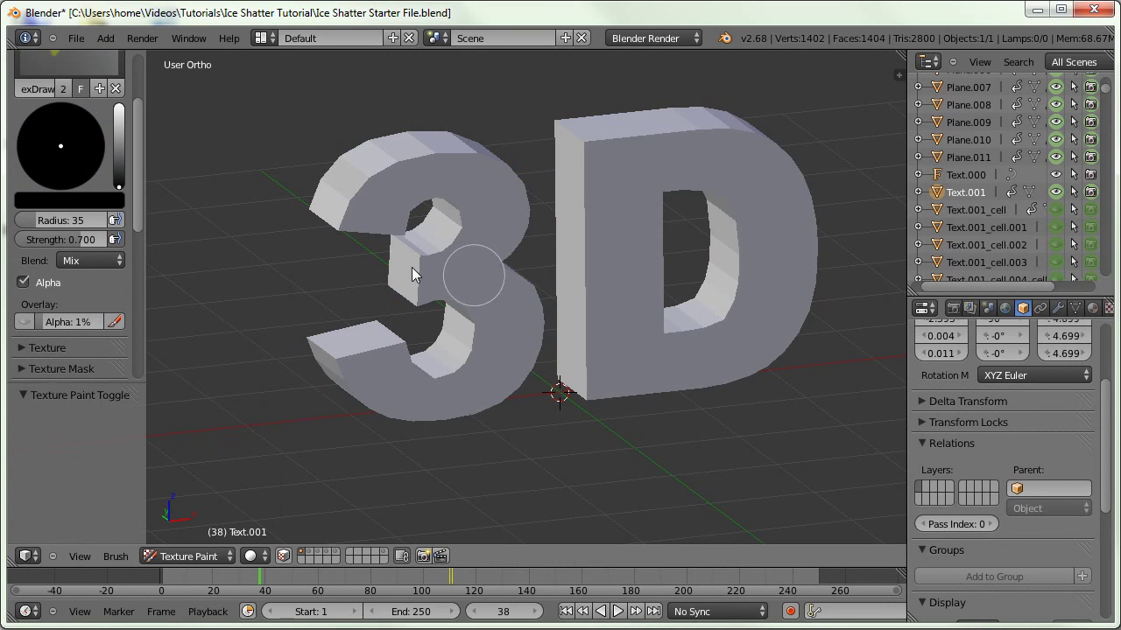
Split the 3D view vertically and turn the new area into a UV/Image Editor
{"action": "left_click_drag", "start_coordinate": [13, 564], "coordinate": [242, 553]}
{"action": "left_click_drag", "start_coordinate": [335, 553], "coordinate": [448, 553]}
{"action": "left_click", "coordinate": [27, 556]}
{"action": "left_click", "coordinate": [46, 431]}
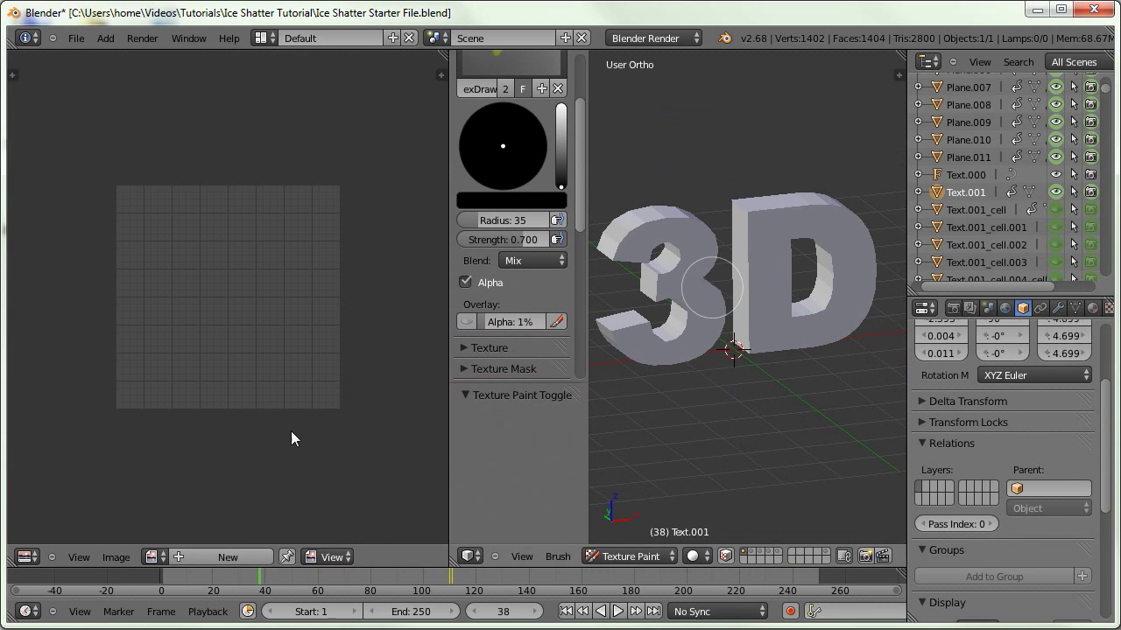
Create a new blank image named Edges.png with a white fill colour
{"action": "left_click", "coordinate": [192, 561]}
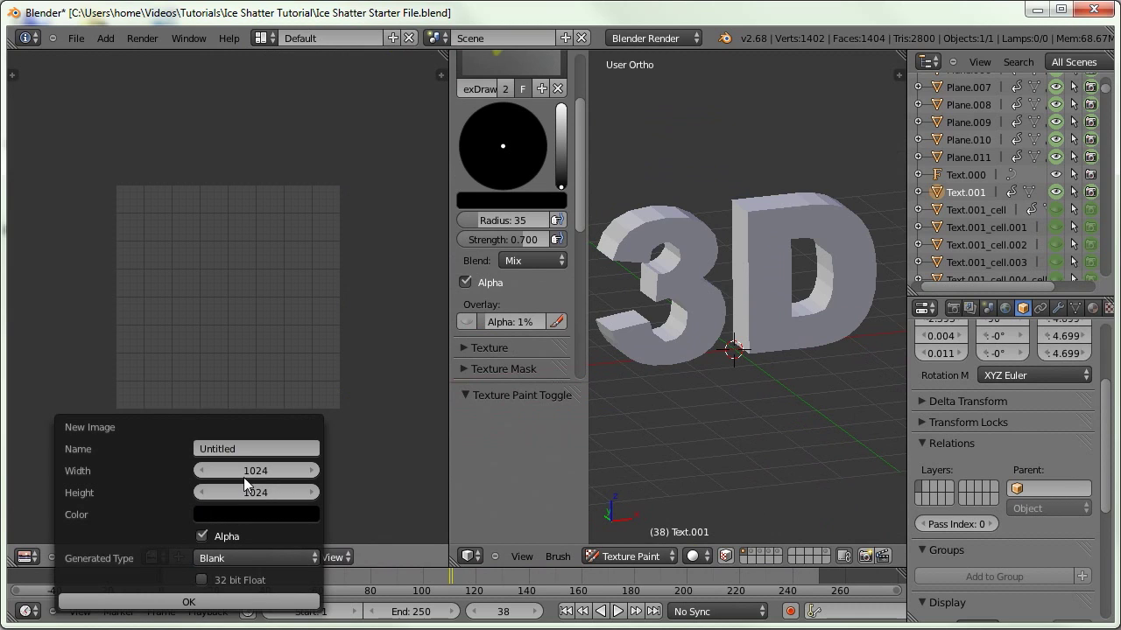
{"action": "left_click", "coordinate": [247, 448]}
{"action": "type", "text": "Edges.png"}
{"action": "key", "text": "Return"}
{"action": "left_click", "coordinate": [246, 517]}
{"action": "left_click_drag", "start_coordinate": [341, 354], "coordinate": [393, 303]}
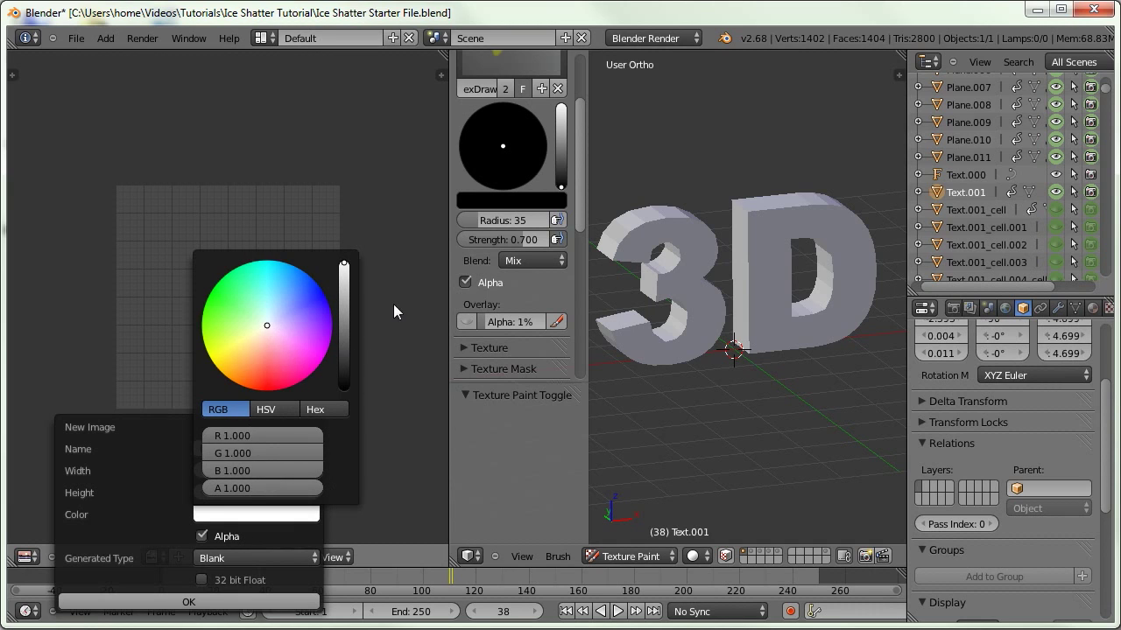
{"action": "left_click", "coordinate": [190, 601]}
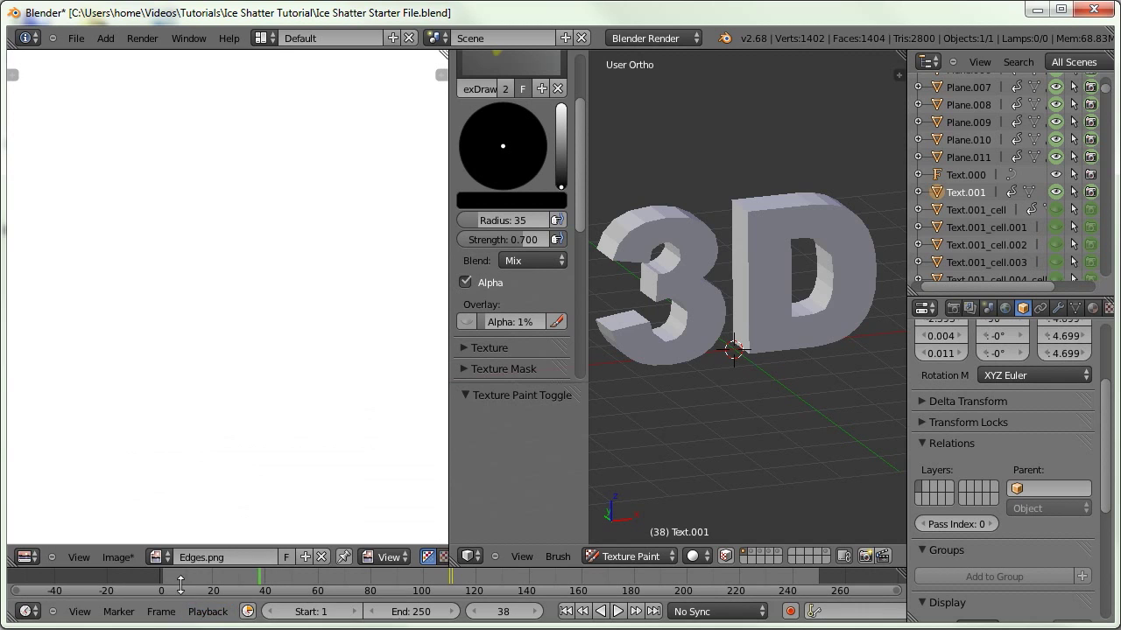
Save the new image as Edges.png in the tutorial's Textures folder
{"action": "left_click", "coordinate": [114, 556]}
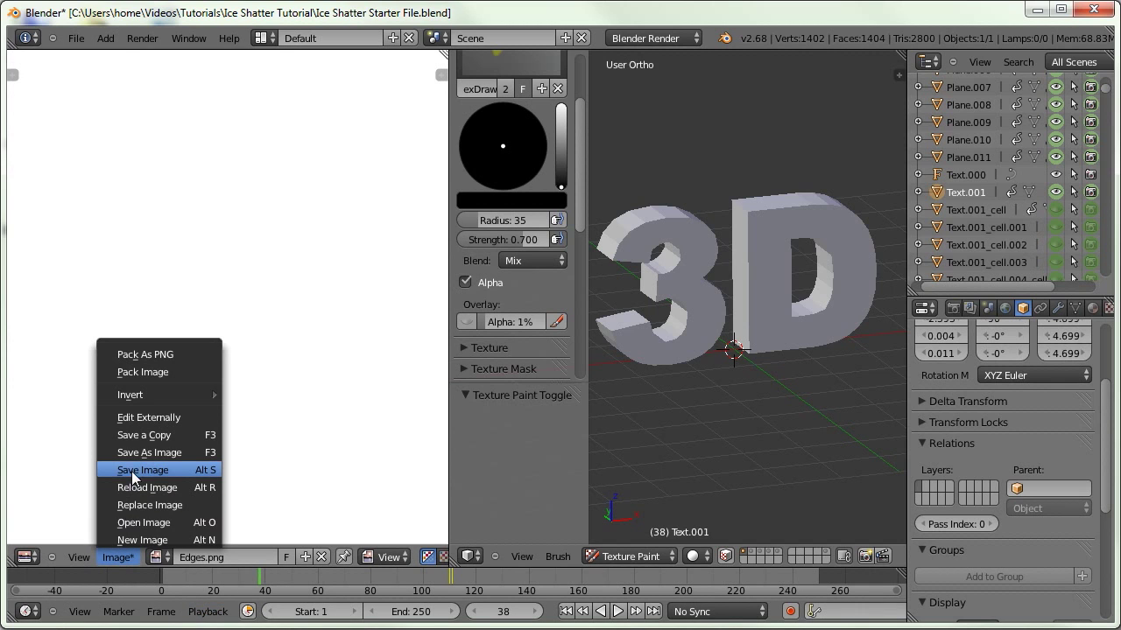
{"action": "left_click", "coordinate": [161, 471]}
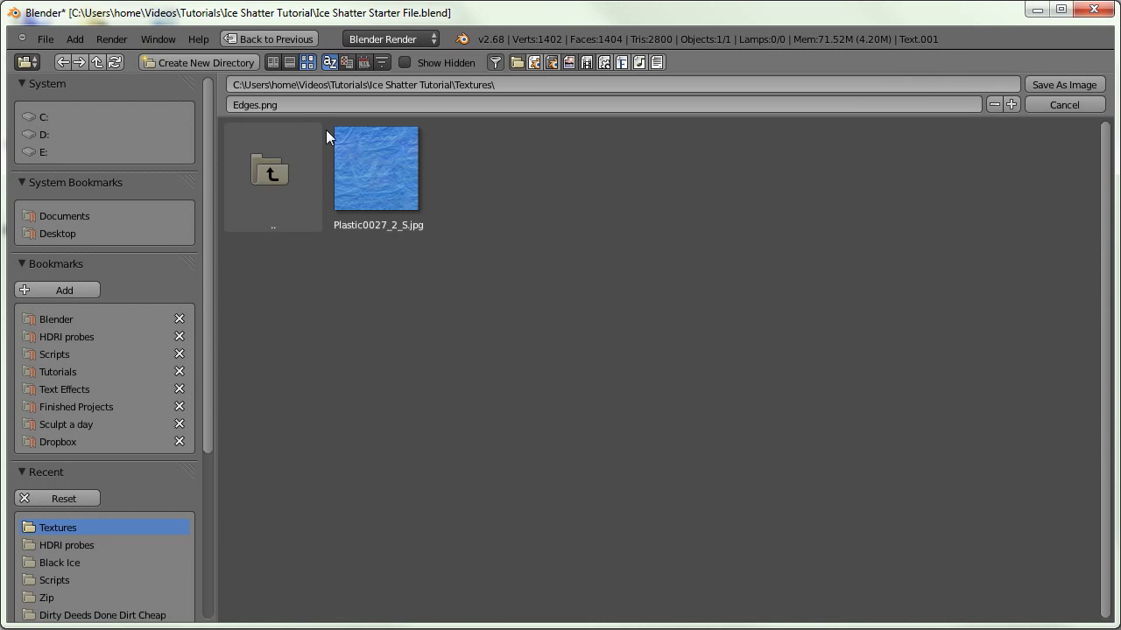
{"action": "left_click", "coordinate": [1050, 85]}
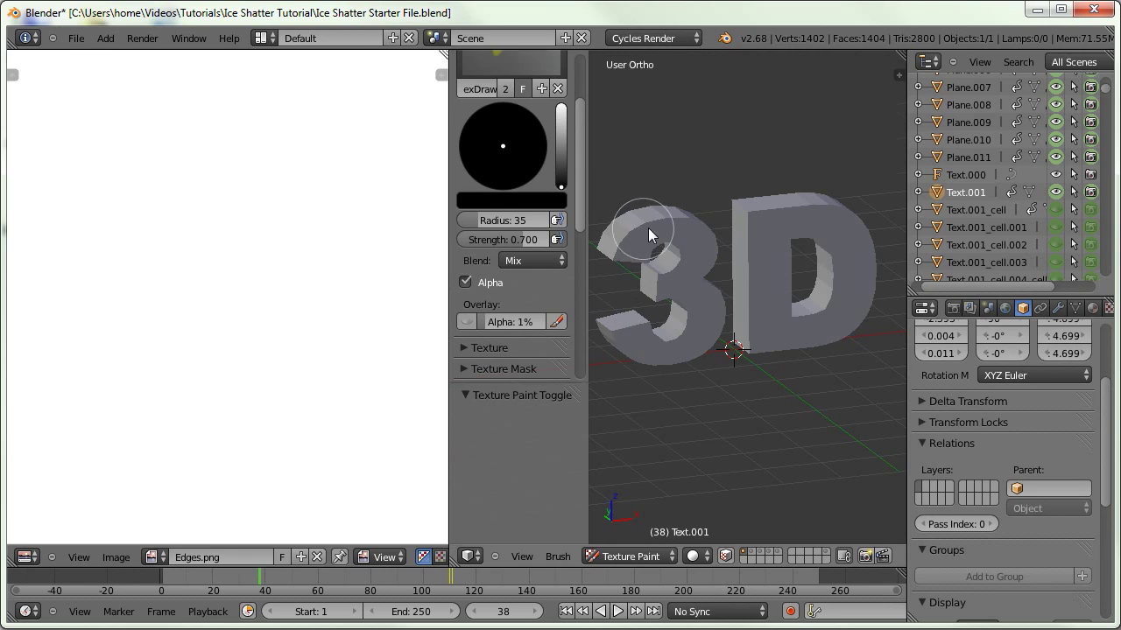
Change the image area to the Node Editor and create a new material for the solid text
{"action": "left_click", "coordinate": [27, 557]}
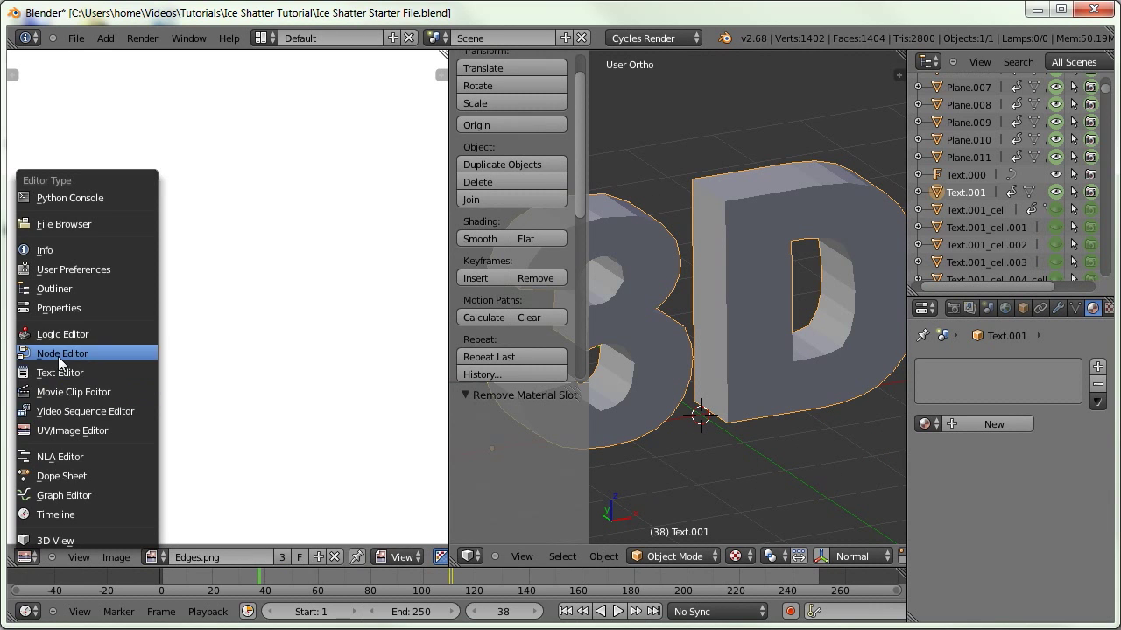
{"action": "left_click", "coordinate": [60, 354]}
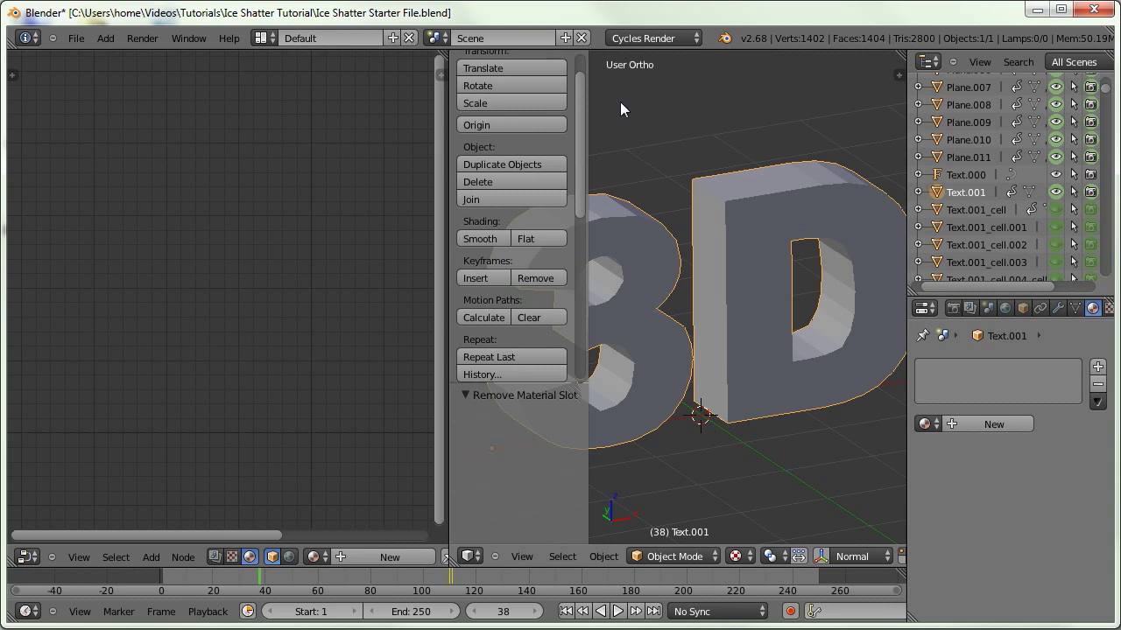
{"action": "left_click", "coordinate": [992, 424]}
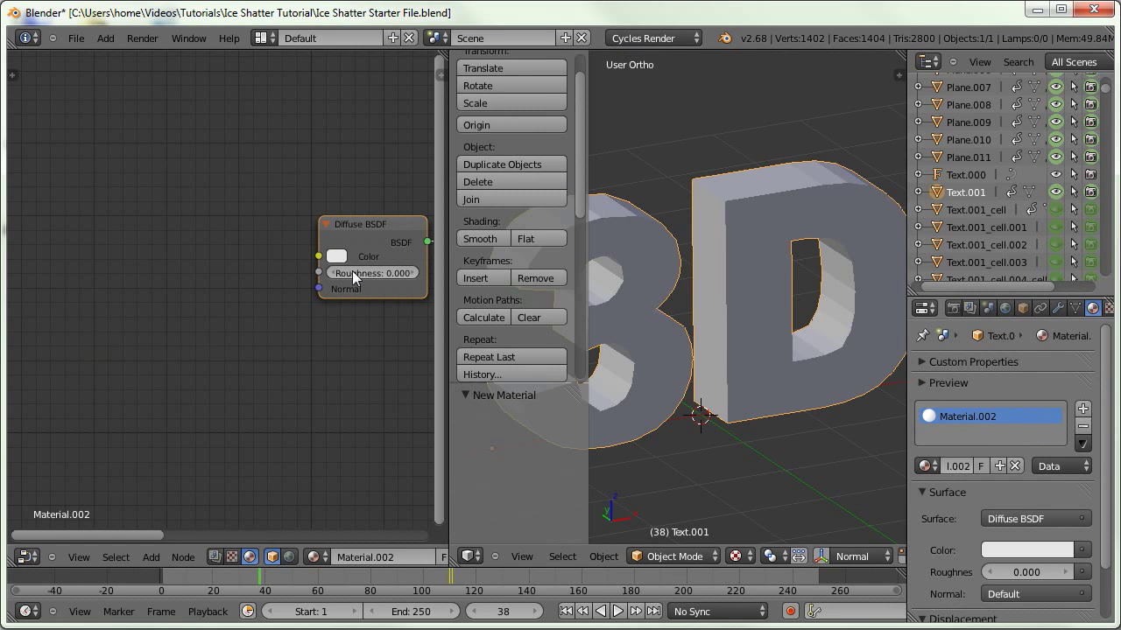
Add an Image Texture node beside the Diffuse BSDF node
{"action": "key", "text": "shift+a"}
{"action": "mouse_move", "coordinate": [97, 238]}
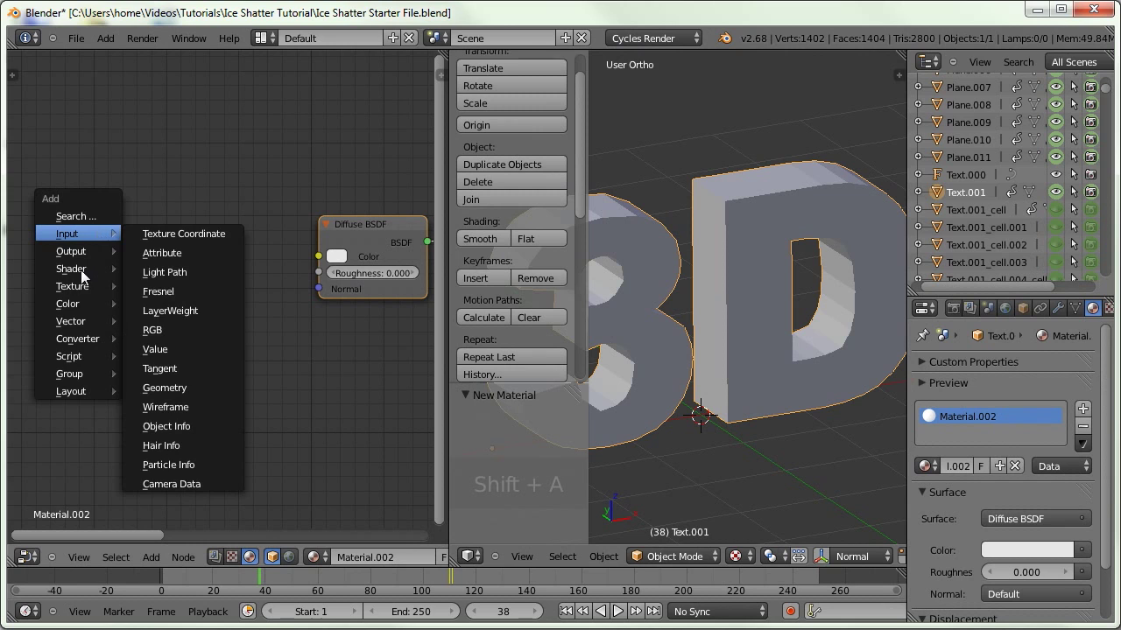
{"action": "mouse_move", "coordinate": [79, 286]}
{"action": "left_click", "coordinate": [157, 287]}
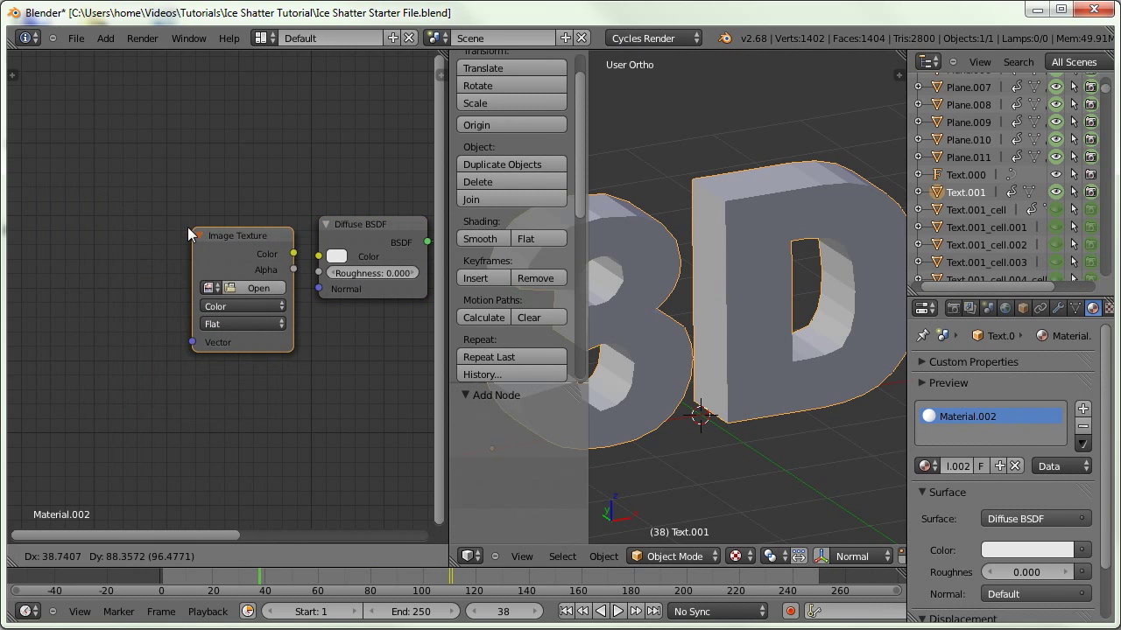
{"action": "left_click", "coordinate": [182, 227]}
Load Edges.png into the Image Texture node and connect its Color output to the Diffuse BSDF Color input
{"action": "left_click", "coordinate": [254, 285]}
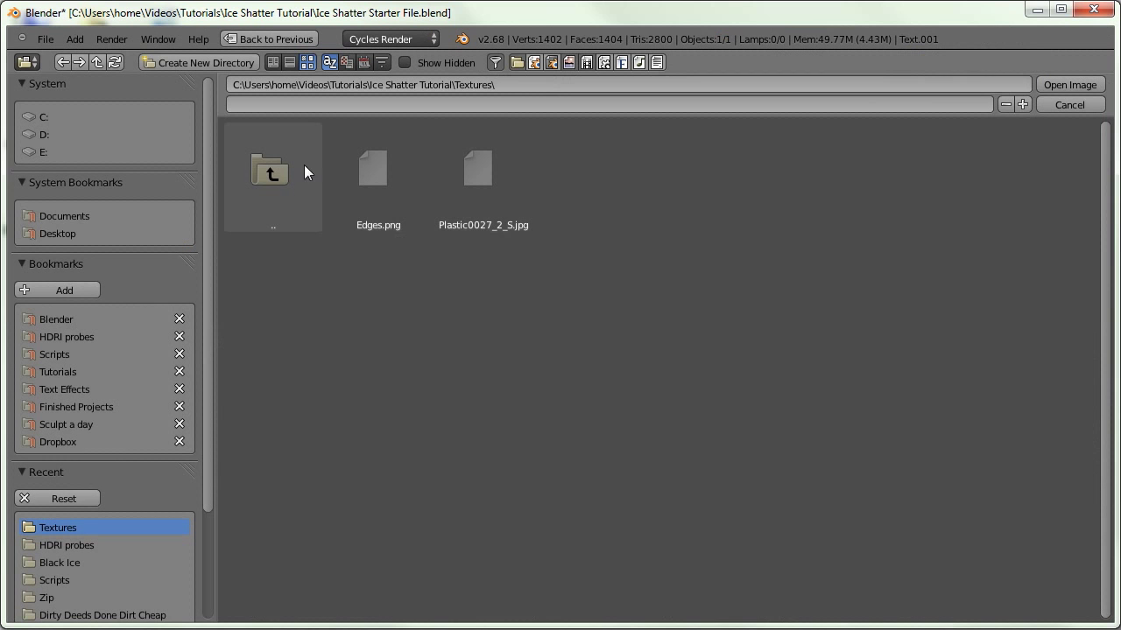
{"action": "left_click", "coordinate": [372, 183]}
{"action": "left_click", "coordinate": [1069, 85]}
{"action": "left_click_drag", "start_coordinate": [288, 252], "coordinate": [319, 256]}
Add a Texture Coordinate node and connect its UV output to the Image Texture node's Vector input
{"action": "key", "text": "shift+a"}
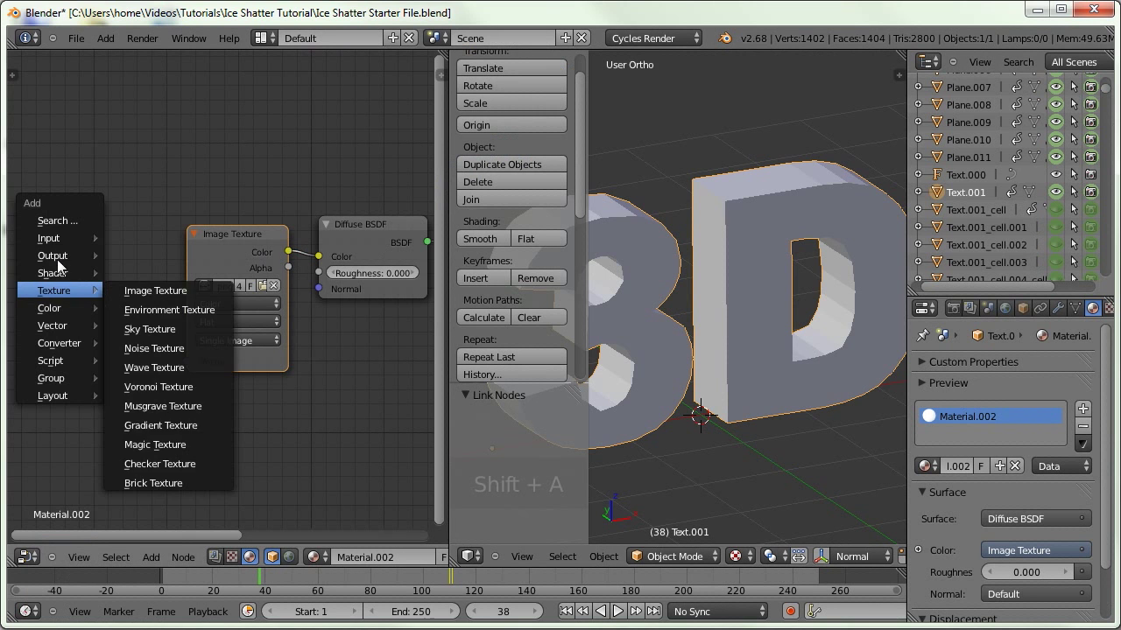
{"action": "mouse_move", "coordinate": [52, 238]}
{"action": "left_click", "coordinate": [136, 235]}
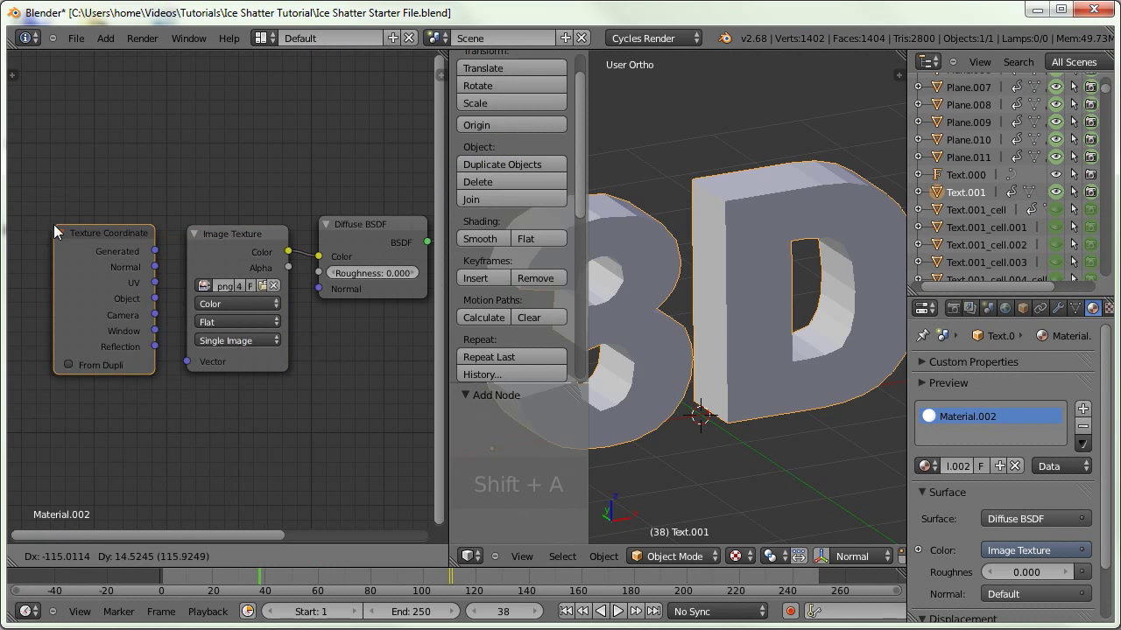
{"action": "left_click", "coordinate": [54, 224]}
{"action": "left_click_drag", "start_coordinate": [155, 283], "coordinate": [185, 362]}
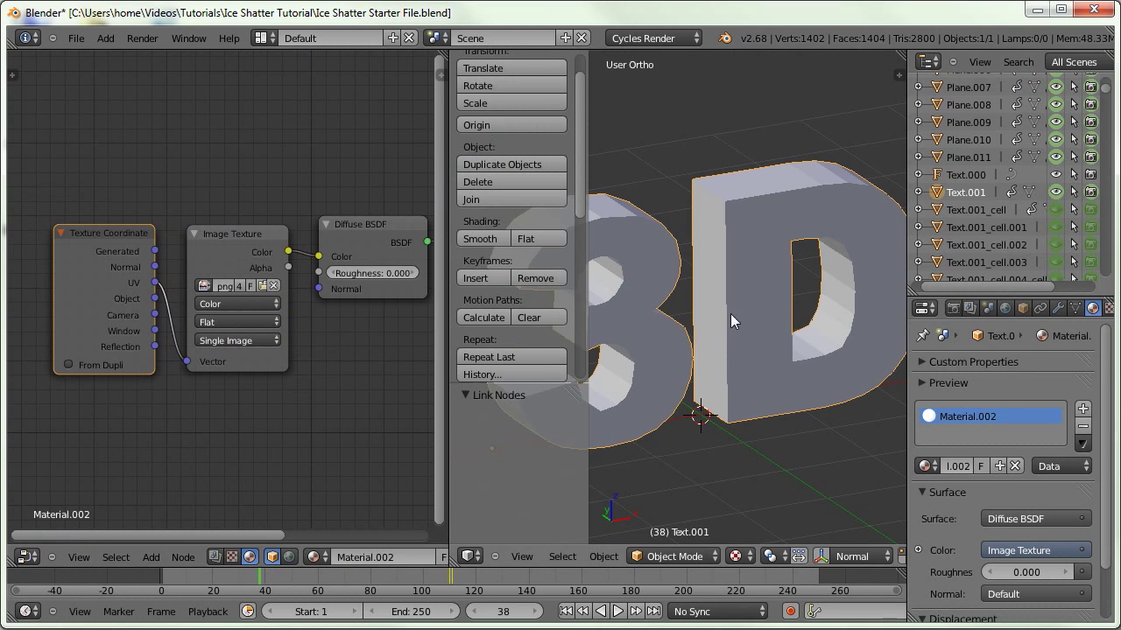
Unwrap the whole text mesh with Smart UV Project using an island margin of 0.03
{"action": "key", "text": "Tab"}
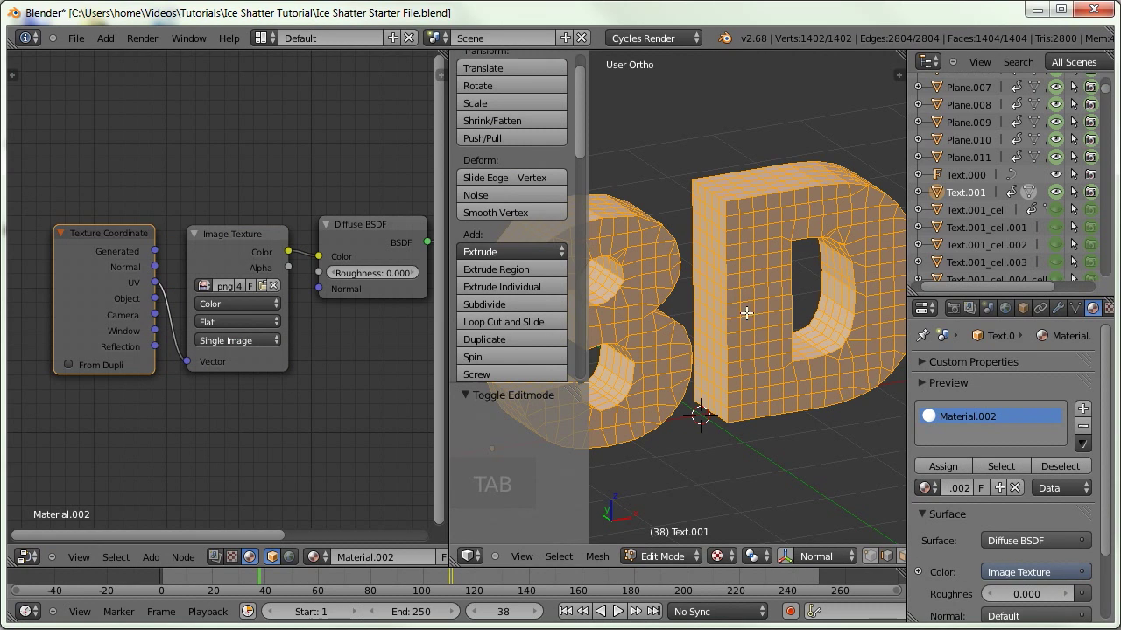
{"action": "key", "text": "u"}
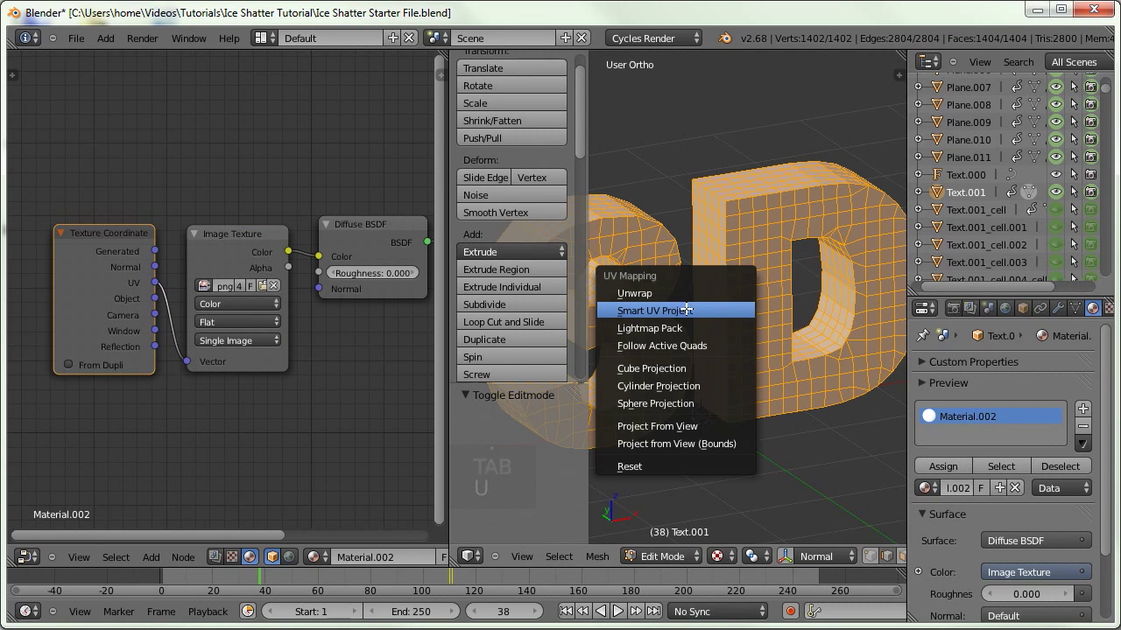
{"action": "left_click", "coordinate": [685, 310]}
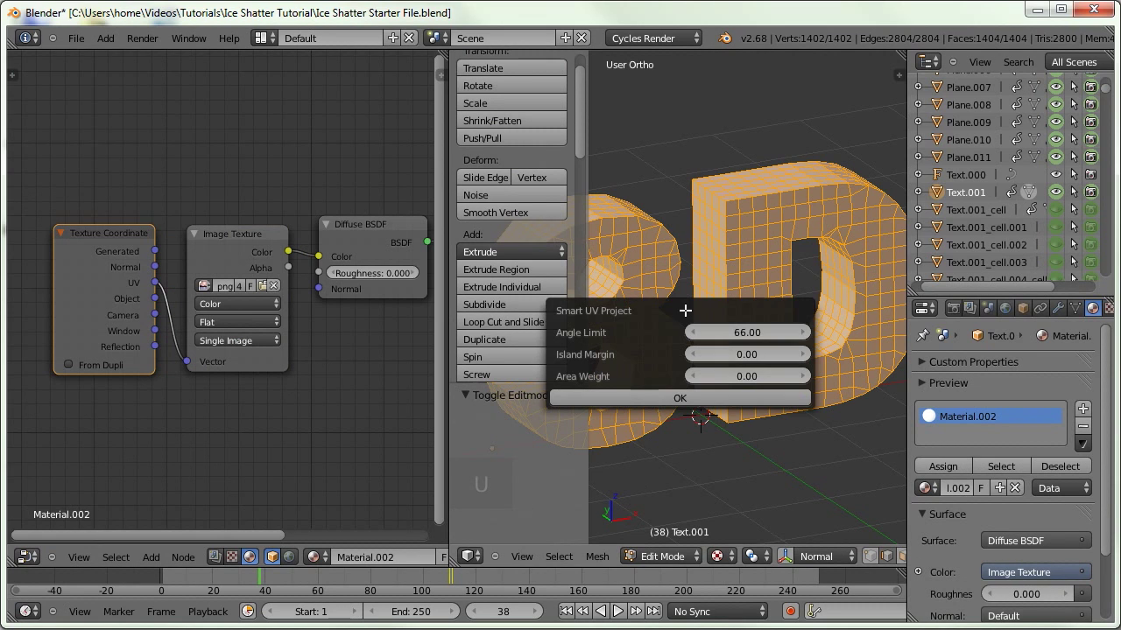
{"action": "left_click", "coordinate": [751, 355]}
{"action": "type", "text": "0.0"}
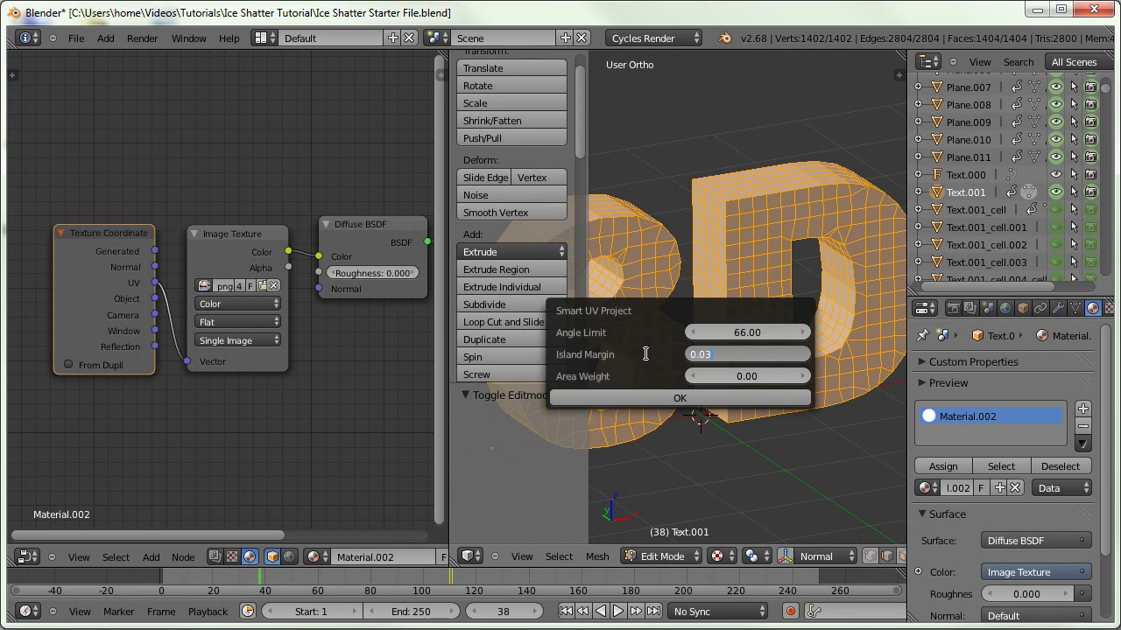
{"action": "left_click", "coordinate": [654, 398]}
{"action": "right_click", "coordinate": [668, 405]}
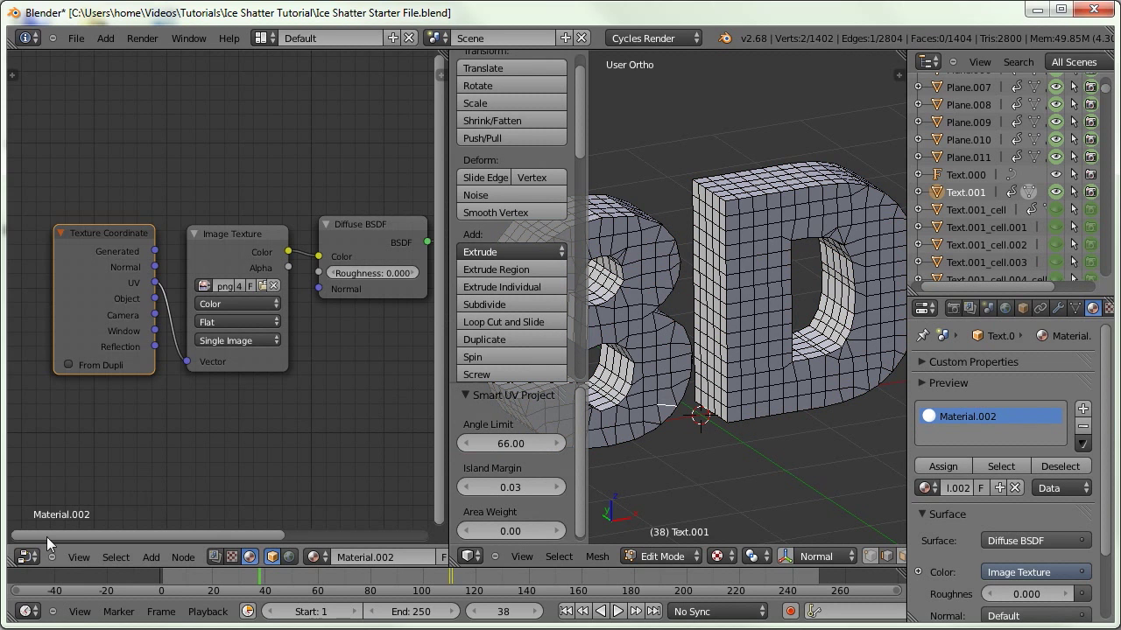
Change the Node Editor area to the UV/Image Editor and reselect the entire text mesh
{"action": "left_click", "coordinate": [28, 556]}
{"action": "left_click", "coordinate": [53, 429]}
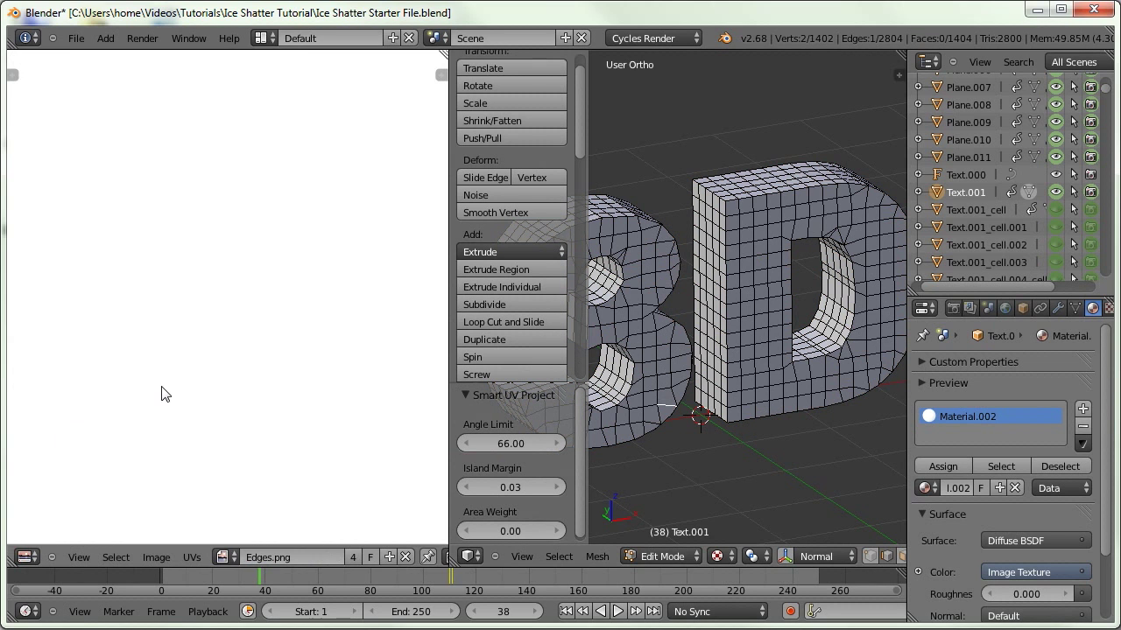
{"action": "scroll", "coordinate": [200, 252], "scroll_direction": "down", "scroll_amount": 3}
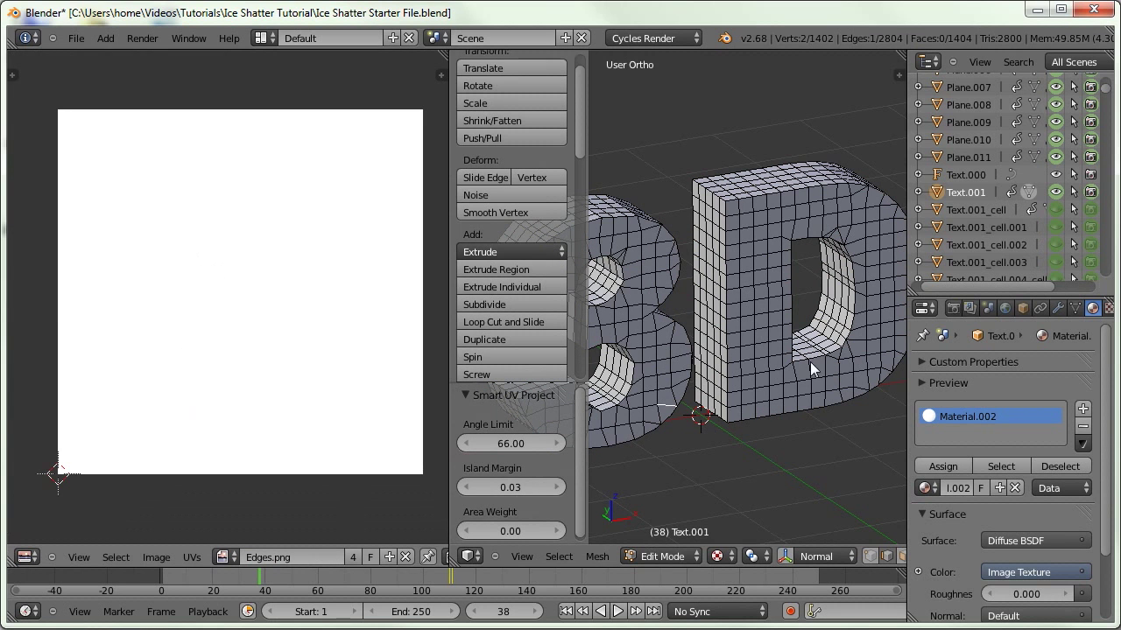
{"action": "key", "text": "a"}
{"action": "key", "text": "a"}
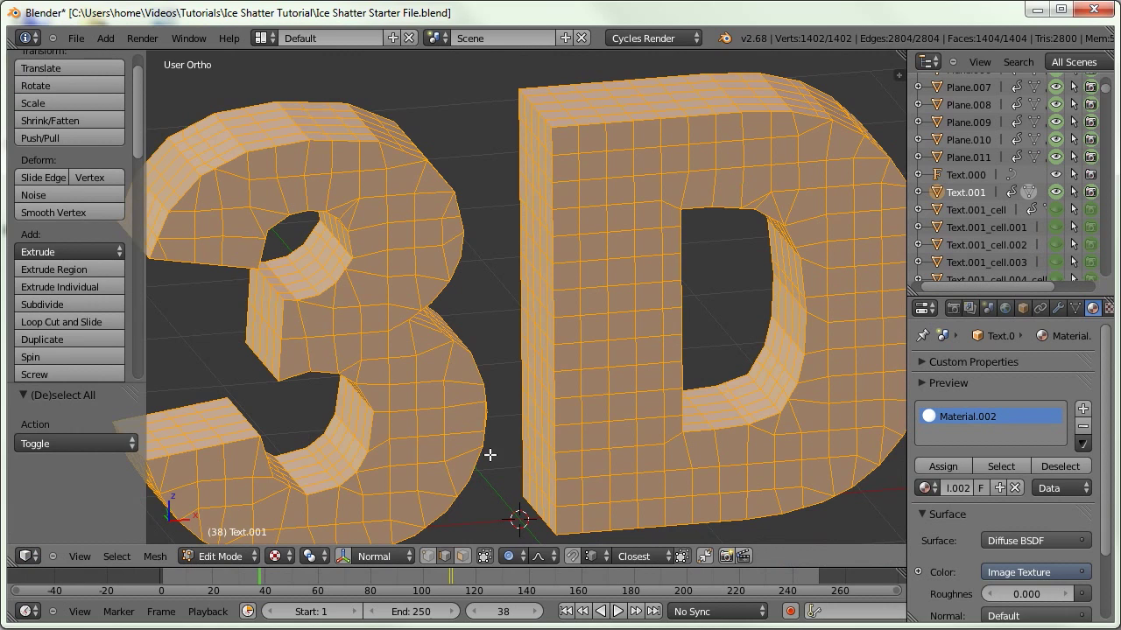
Leave mesh editing and switch the text object to Texture Paint mode
{"action": "key", "text": "Tab"}
{"action": "middle_click_drag", "start_coordinate": [414, 383], "coordinate": [398, 354]}
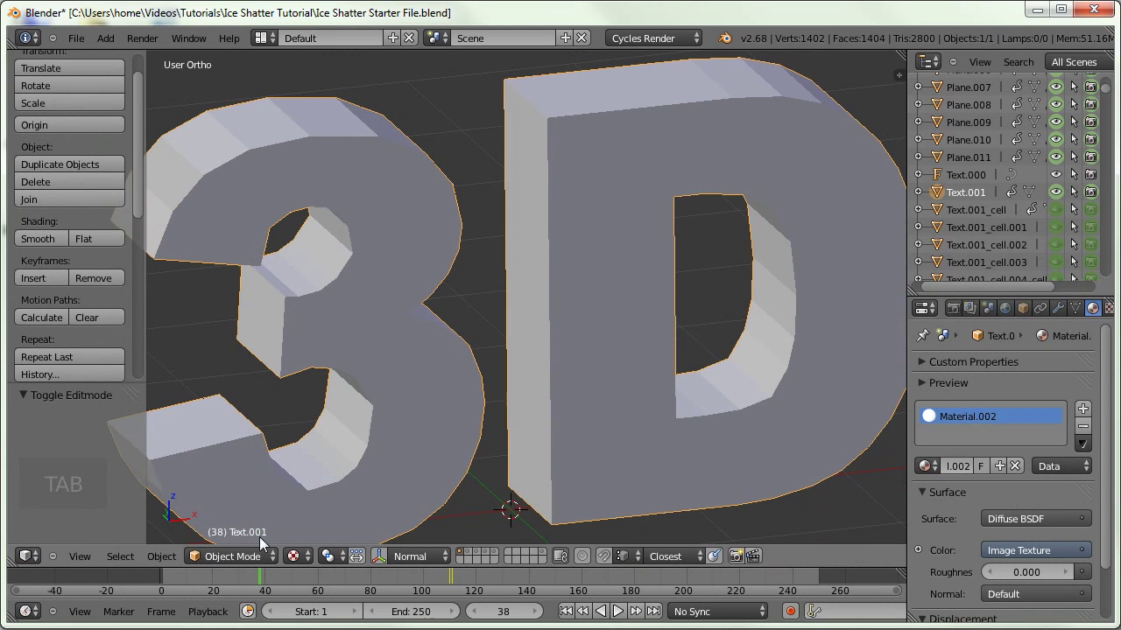
{"action": "left_click", "coordinate": [232, 555]}
{"action": "left_click", "coordinate": [216, 442]}
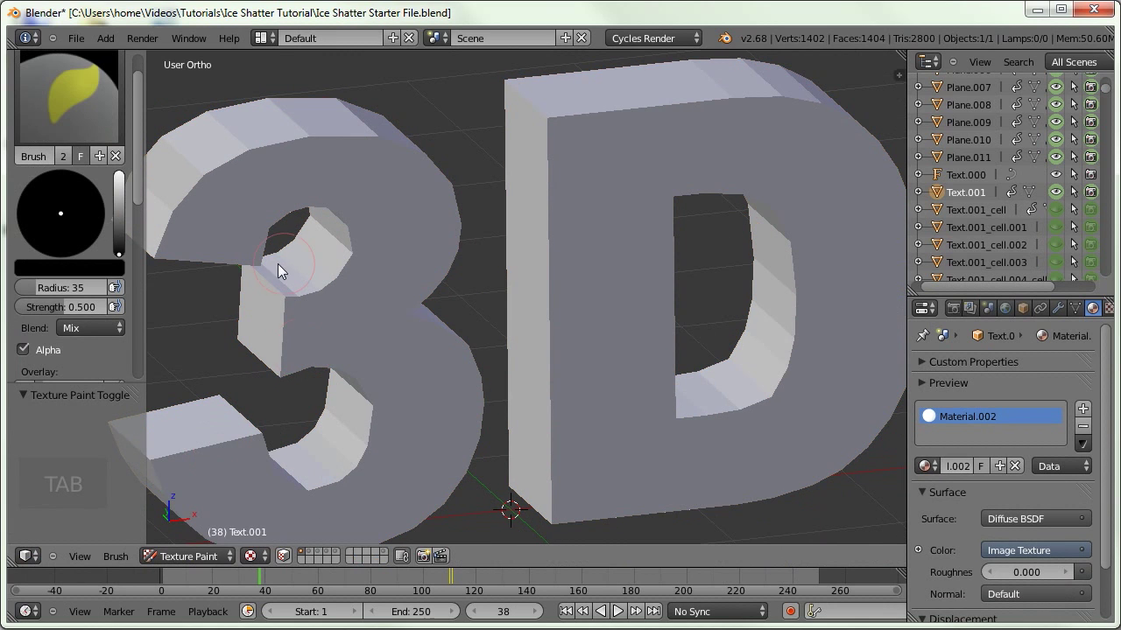
{"action": "scroll", "coordinate": [377, 259], "scroll_direction": "up", "scroll_amount": 1}
{"action": "mouse_move", "coordinate": [196, 252]}
{"action": "middle_mouse_down", "text": "shift"}
{"action": "mouse_move", "coordinate": [377, 259]}
{"action": "mouse_move", "coordinate": [386, 231]}
{"action": "middle_mouse_up", "text": "shift"}
{"action": "left_click_drag", "start_coordinate": [343, 212], "coordinate": [383, 154]}
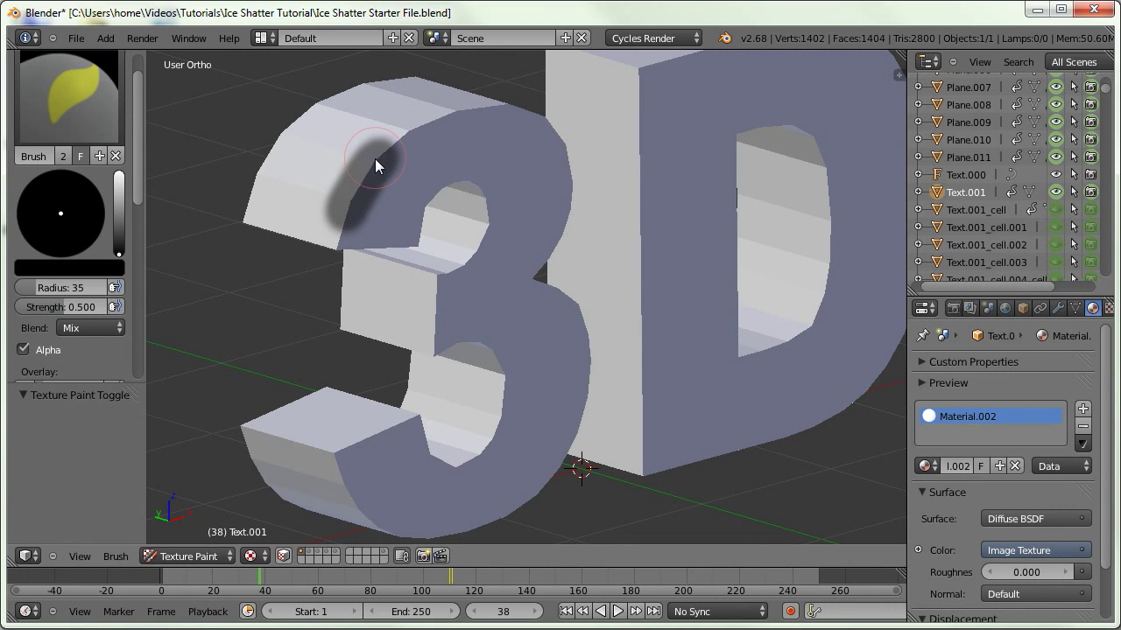
{"action": "key", "text": "ctrl+z"}
{"action": "mouse_move", "coordinate": [378, 170]}
{"action": "middle_mouse_down"}
{"action": "mouse_move", "coordinate": [410, 282]}
{"action": "mouse_move", "coordinate": [325, 243]}
{"action": "middle_mouse_up"}
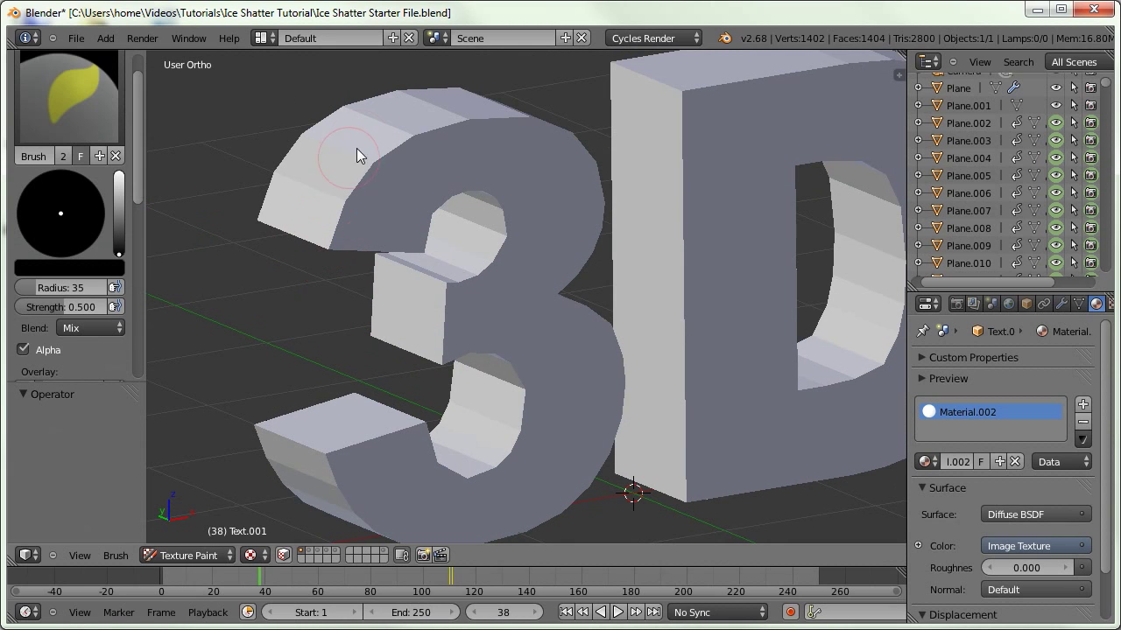
{"action": "middle_click_drag", "start_coordinate": [432, 386], "coordinate": [418, 345]}
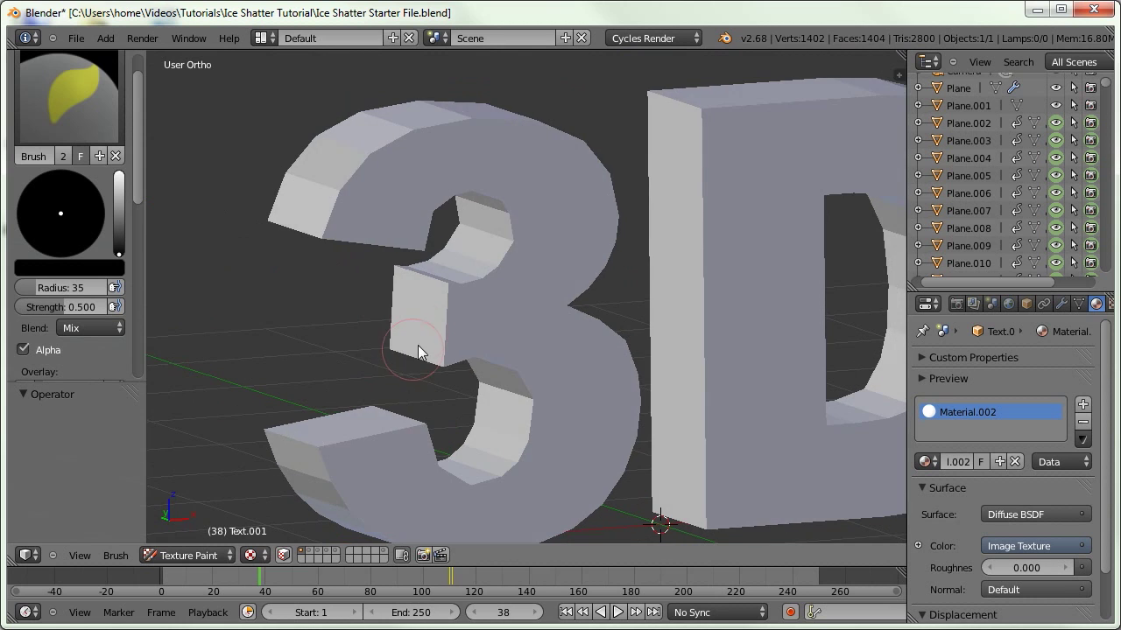
{"action": "middle_click_drag", "start_coordinate": [348, 274], "coordinate": [318, 195]}
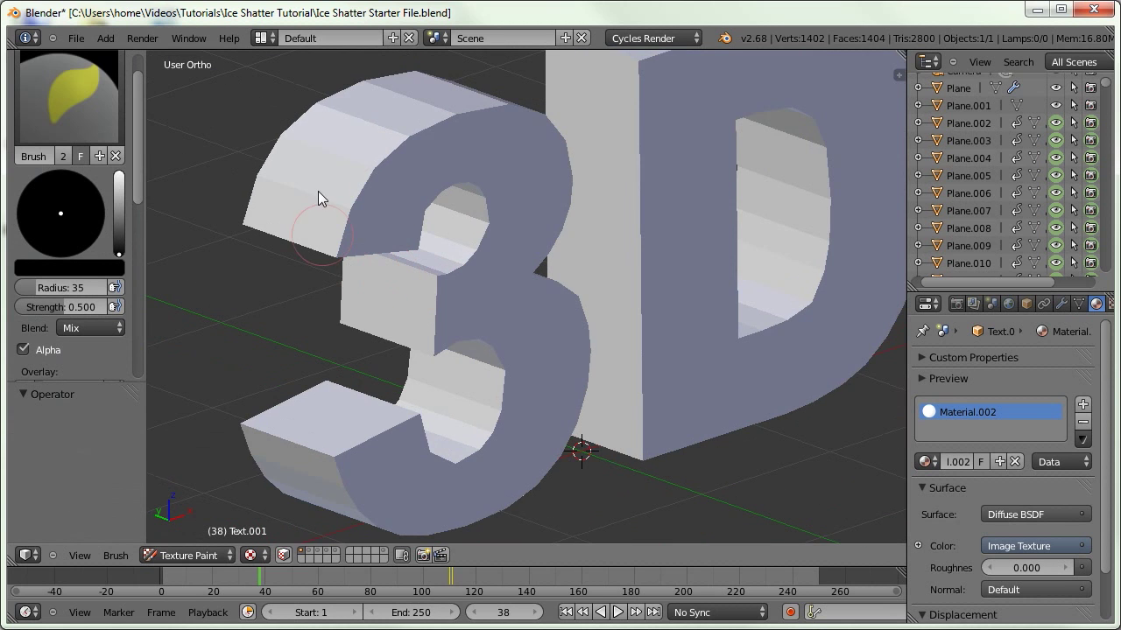
{"action": "middle_click_drag", "start_coordinate": [363, 331], "coordinate": [331, 306]}
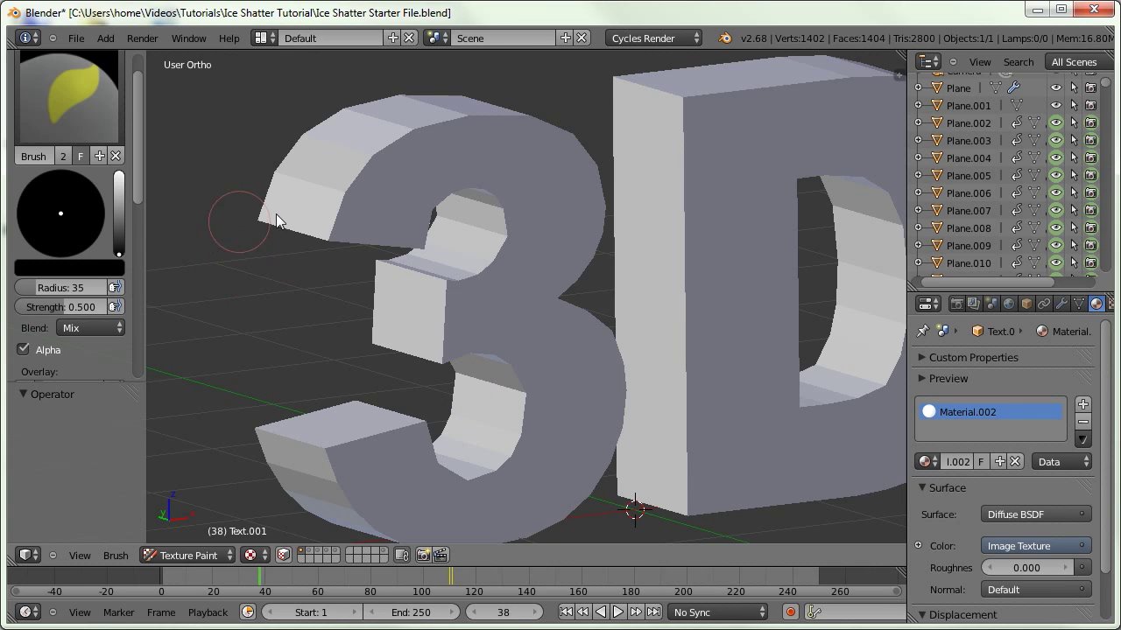
{"action": "mouse_move", "coordinate": [728, 426]}
{"action": "middle_mouse_down"}
{"action": "mouse_move", "coordinate": [708, 426]}
{"action": "mouse_move", "coordinate": [736, 426]}
{"action": "middle_mouse_up"}
{"action": "mouse_move", "coordinate": [380, 298]}
{"action": "middle_mouse_down"}
{"action": "mouse_move", "coordinate": [424, 276]}
{"action": "mouse_move", "coordinate": [367, 316]}
{"action": "mouse_move", "coordinate": [426, 183]}
{"action": "middle_mouse_up"}
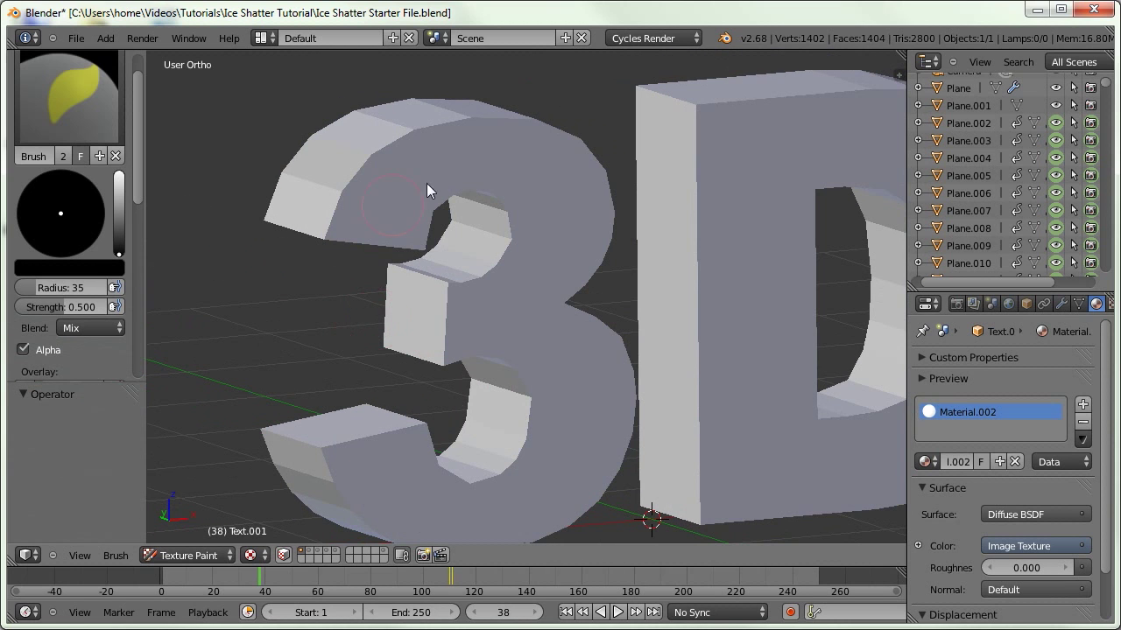
Paint black strokes along the outer and inner front edges of the 3
{"action": "scroll", "coordinate": [499, 329], "scroll_direction": "up", "scroll_amount": 3}
{"action": "middle_click_drag", "start_coordinate": [379, 281], "coordinate": [411, 307]}
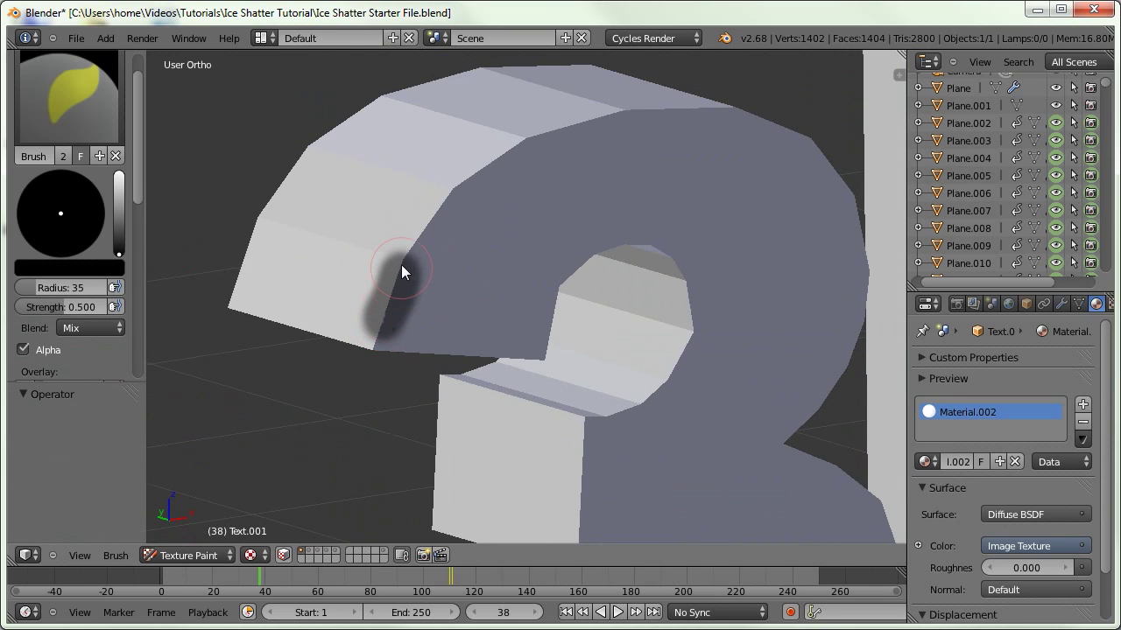
{"action": "middle_click_drag", "start_coordinate": [667, 125], "coordinate": [423, 206]}
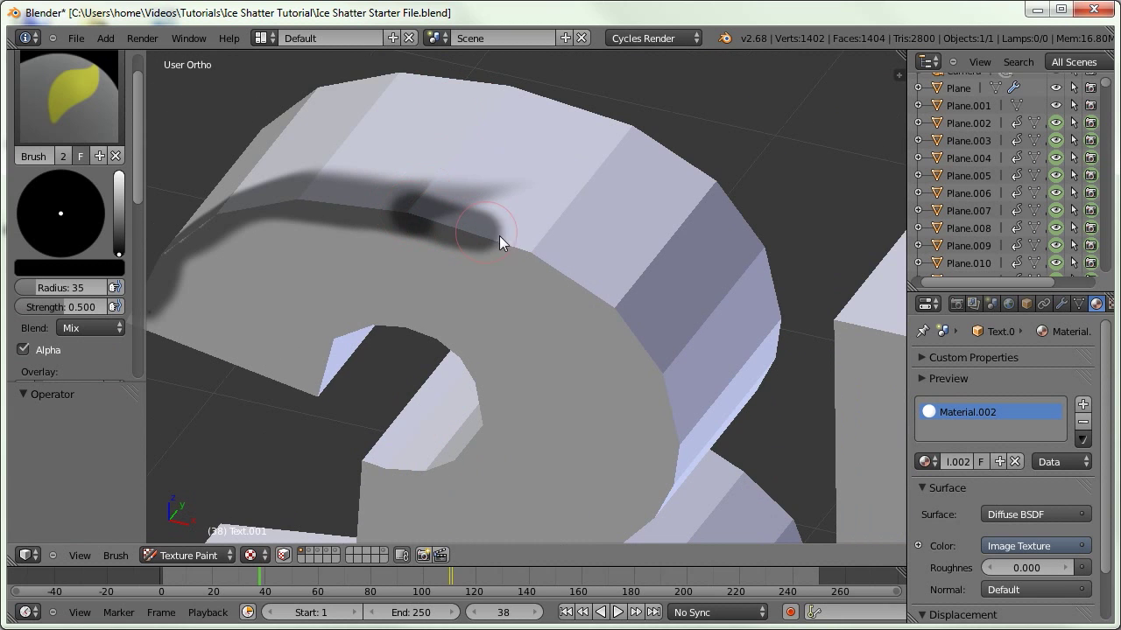
{"action": "left_click_drag", "start_coordinate": [499, 235], "coordinate": [629, 320]}
{"action": "mouse_move", "coordinate": [652, 371]}
{"action": "middle_mouse_down"}
{"action": "mouse_move", "coordinate": [513, 129]}
{"action": "mouse_move", "coordinate": [574, 165]}
{"action": "mouse_move", "coordinate": [573, 278]}
{"action": "mouse_move", "coordinate": [535, 268]}
{"action": "mouse_move", "coordinate": [610, 320]}
{"action": "mouse_move", "coordinate": [555, 200]}
{"action": "middle_mouse_up"}
{"action": "left_click_drag", "start_coordinate": [576, 233], "coordinate": [612, 326]}
{"action": "middle_click_drag", "start_coordinate": [613, 326], "coordinate": [627, 132], "text": "shift"}
{"action": "left_click_drag", "start_coordinate": [640, 145], "coordinate": [623, 377]}
{"action": "mouse_move", "coordinate": [622, 309]}
{"action": "middle_mouse_down"}
{"action": "mouse_move", "coordinate": [625, 264]}
{"action": "mouse_move", "coordinate": [581, 325]}
{"action": "mouse_move", "coordinate": [612, 344]}
{"action": "middle_mouse_up"}
{"action": "left_click_drag", "start_coordinate": [697, 409], "coordinate": [437, 253]}
{"action": "mouse_move", "coordinate": [437, 253]}
{"action": "middle_mouse_down"}
{"action": "mouse_move", "coordinate": [538, 342]}
{"action": "mouse_move", "coordinate": [496, 318]}
{"action": "mouse_move", "coordinate": [601, 445]}
{"action": "mouse_move", "coordinate": [554, 223]}
{"action": "mouse_move", "coordinate": [493, 218]}
{"action": "mouse_move", "coordinate": [469, 288]}
{"action": "mouse_move", "coordinate": [524, 208]}
{"action": "mouse_move", "coordinate": [387, 160]}
{"action": "mouse_move", "coordinate": [426, 255]}
{"action": "mouse_move", "coordinate": [491, 320]}
{"action": "mouse_move", "coordinate": [465, 271]}
{"action": "mouse_move", "coordinate": [658, 379]}
{"action": "mouse_move", "coordinate": [466, 252]}
{"action": "mouse_move", "coordinate": [458, 376]}
{"action": "mouse_move", "coordinate": [450, 286]}
{"action": "mouse_move", "coordinate": [385, 129]}
{"action": "mouse_move", "coordinate": [368, 268]}
{"action": "mouse_move", "coordinate": [477, 186]}
{"action": "middle_mouse_up"}
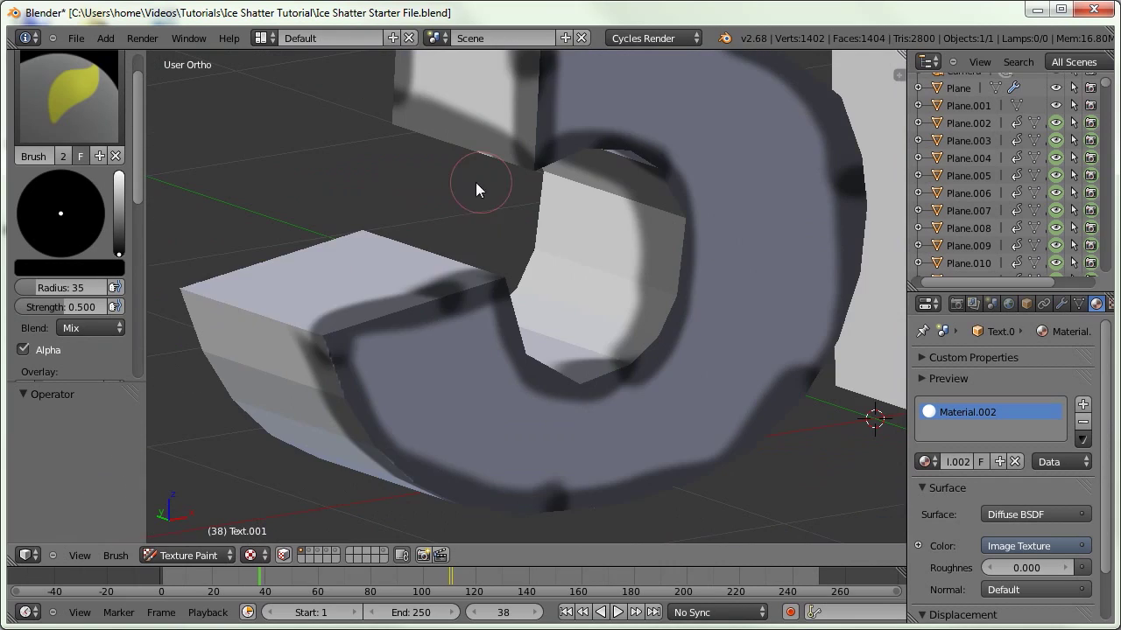
Paint black strokes along the remaining edges of the 3 and around all the edges of the D
{"action": "mouse_move", "coordinate": [253, 281]}
{"action": "middle_mouse_down"}
{"action": "mouse_move", "coordinate": [281, 213]}
{"action": "mouse_move", "coordinate": [348, 408]}
{"action": "mouse_move", "coordinate": [380, 268]}
{"action": "mouse_move", "coordinate": [388, 370]}
{"action": "mouse_move", "coordinate": [309, 100]}
{"action": "middle_mouse_up"}
{"action": "key", "text": "KP_0"}
{"action": "scroll", "coordinate": [484, 219], "scroll_direction": "up", "scroll_amount": 2}
{"action": "mouse_move", "coordinate": [485, 167]}
{"action": "middle_mouse_down"}
{"action": "mouse_move", "coordinate": [505, 132]}
{"action": "mouse_move", "coordinate": [523, 520]}
{"action": "mouse_move", "coordinate": [513, 365]}
{"action": "mouse_move", "coordinate": [460, 303]}
{"action": "mouse_move", "coordinate": [490, 341]}
{"action": "middle_mouse_up"}
{"action": "left_click_drag", "start_coordinate": [491, 342], "coordinate": [585, 90]}
{"action": "mouse_move", "coordinate": [584, 90]}
{"action": "middle_mouse_down"}
{"action": "mouse_move", "coordinate": [529, 371]}
{"action": "mouse_move", "coordinate": [357, 223]}
{"action": "mouse_move", "coordinate": [472, 218]}
{"action": "middle_mouse_up"}
{"action": "left_click_drag", "start_coordinate": [468, 163], "coordinate": [389, 137]}
{"action": "mouse_move", "coordinate": [565, 288]}
{"action": "middle_mouse_down"}
{"action": "mouse_move", "coordinate": [490, 287]}
{"action": "mouse_move", "coordinate": [438, 263]}
{"action": "middle_mouse_up"}
{"action": "left_click_drag", "start_coordinate": [432, 119], "coordinate": [431, 394]}
{"action": "middle_click_drag", "start_coordinate": [424, 403], "coordinate": [484, 245], "text": "shift"}
{"action": "left_click_drag", "start_coordinate": [485, 245], "coordinate": [492, 525]}
{"action": "middle_click_drag", "start_coordinate": [492, 516], "coordinate": [503, 289]}
{"action": "left_click_drag", "start_coordinate": [587, 450], "coordinate": [722, 460]}
{"action": "scroll", "coordinate": [700, 446], "scroll_direction": "down", "scroll_amount": 4}
{"action": "mouse_move", "coordinate": [700, 447]}
{"action": "middle_mouse_down"}
{"action": "mouse_move", "coordinate": [517, 347]}
{"action": "mouse_move", "coordinate": [420, 337]}
{"action": "middle_mouse_up"}
{"action": "scroll", "coordinate": [402, 215], "scroll_direction": "up", "scroll_amount": 5}
{"action": "left_click_drag", "start_coordinate": [402, 193], "coordinate": [409, 451]}
{"action": "middle_click_drag", "start_coordinate": [409, 451], "coordinate": [409, 257], "text": "shift"}
{"action": "left_click_drag", "start_coordinate": [410, 256], "coordinate": [412, 378]}
{"action": "middle_click_drag", "start_coordinate": [411, 378], "coordinate": [341, 339]}
{"action": "middle_click_drag", "start_coordinate": [415, 344], "coordinate": [350, 386]}
{"action": "mouse_move", "coordinate": [350, 438]}
{"action": "left_mouse_down"}
{"action": "mouse_move", "coordinate": [463, 358]}
{"action": "mouse_move", "coordinate": [438, 106]}
{"action": "left_mouse_up"}
{"action": "middle_click_drag", "start_coordinate": [438, 105], "coordinate": [435, 322]}
{"action": "scroll", "coordinate": [443, 268], "scroll_direction": "down", "scroll_amount": 5}
{"action": "scroll", "coordinate": [464, 366], "scroll_direction": "up", "scroll_amount": 5}
{"action": "mouse_move", "coordinate": [381, 397]}
{"action": "left_mouse_down"}
{"action": "mouse_move", "coordinate": [460, 364]}
{"action": "mouse_move", "coordinate": [499, 285]}
{"action": "left_mouse_up"}
{"action": "scroll", "coordinate": [440, 289], "scroll_direction": "down", "scroll_amount": 4}
{"action": "middle_click_drag", "start_coordinate": [440, 159], "coordinate": [421, 368]}
{"action": "left_click_drag", "start_coordinate": [465, 415], "coordinate": [569, 412]}
{"action": "scroll", "coordinate": [542, 407], "scroll_direction": "down", "scroll_amount": 4}
{"action": "middle_click_drag", "start_coordinate": [543, 394], "coordinate": [486, 201]}
{"action": "scroll", "coordinate": [486, 209], "scroll_direction": "up", "scroll_amount": 4}
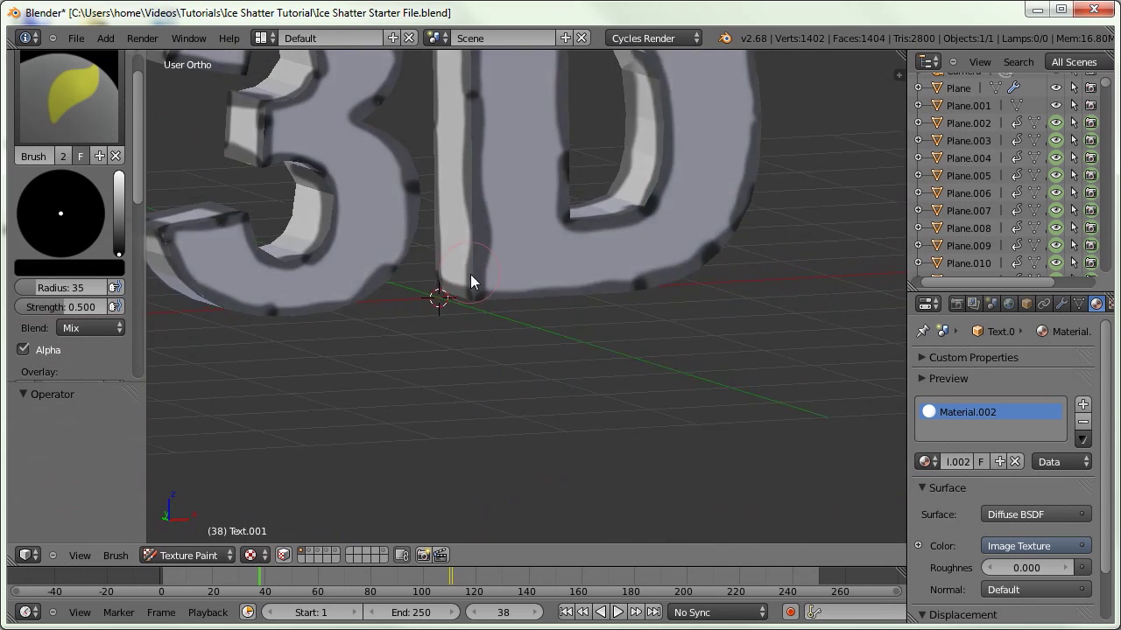
Check the painted edges on both characters and save all edited images
{"action": "middle_click_drag", "start_coordinate": [470, 274], "coordinate": [492, 355]}
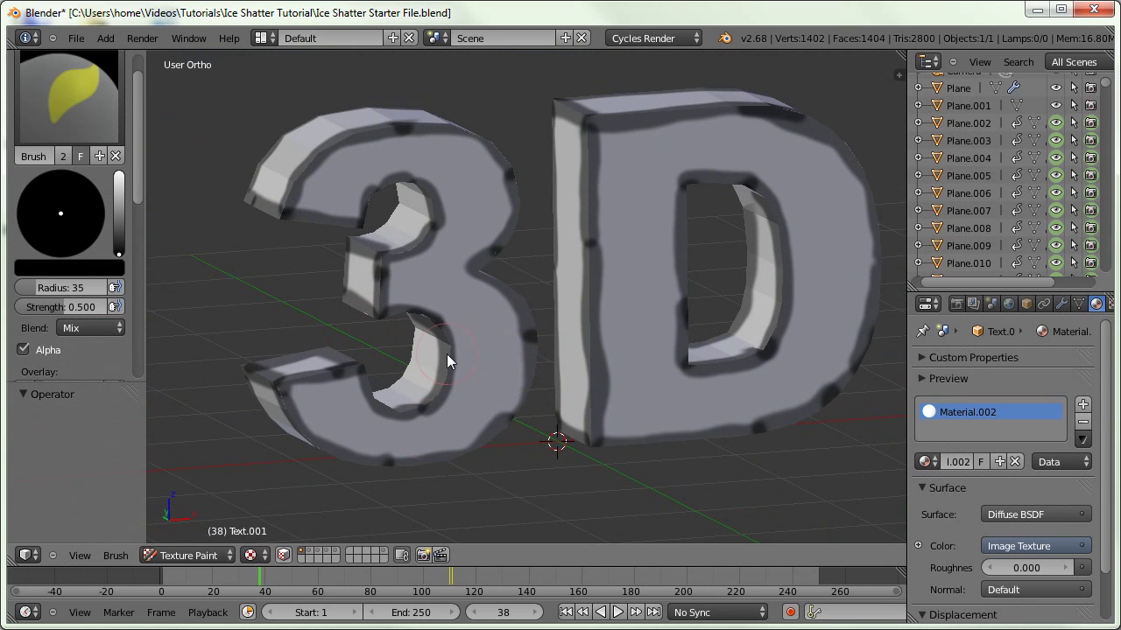
{"action": "middle_click_drag", "start_coordinate": [350, 430], "coordinate": [441, 222]}
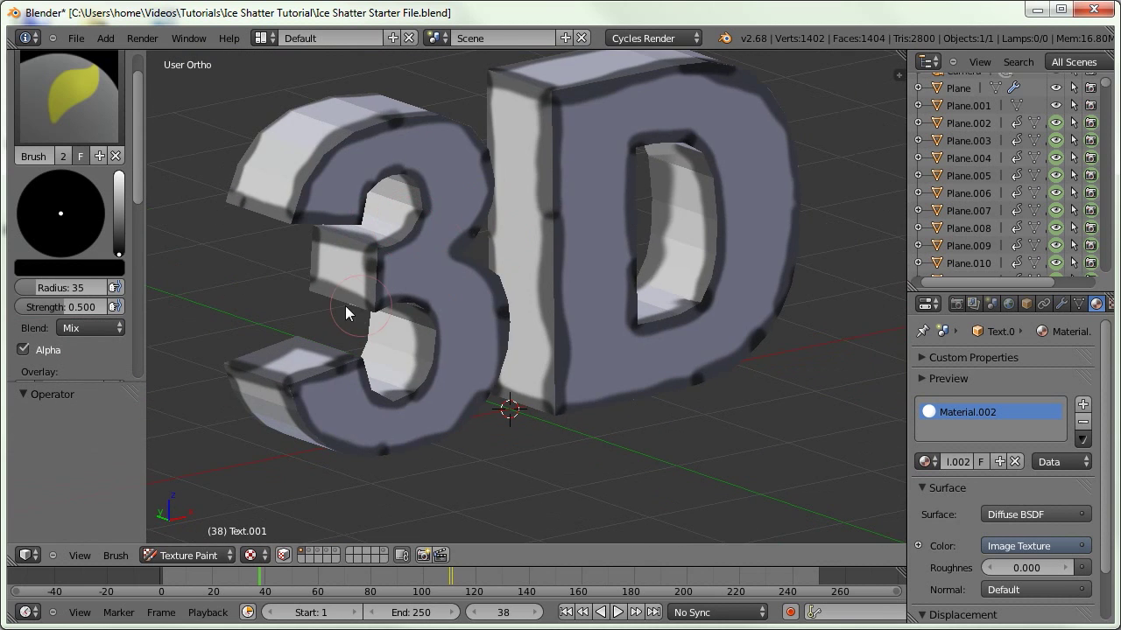
{"action": "scroll", "coordinate": [323, 346], "scroll_direction": "up", "scroll_amount": 3}
{"action": "middle_click_drag", "start_coordinate": [319, 384], "coordinate": [551, 407], "text": "shift"}
{"action": "mouse_move", "coordinate": [477, 363]}
{"action": "middle_mouse_down"}
{"action": "mouse_move", "coordinate": [438, 382]}
{"action": "mouse_move", "coordinate": [375, 350]}
{"action": "middle_mouse_up"}
{"action": "scroll", "coordinate": [35, 332], "scroll_direction": "down", "scroll_amount": 10}
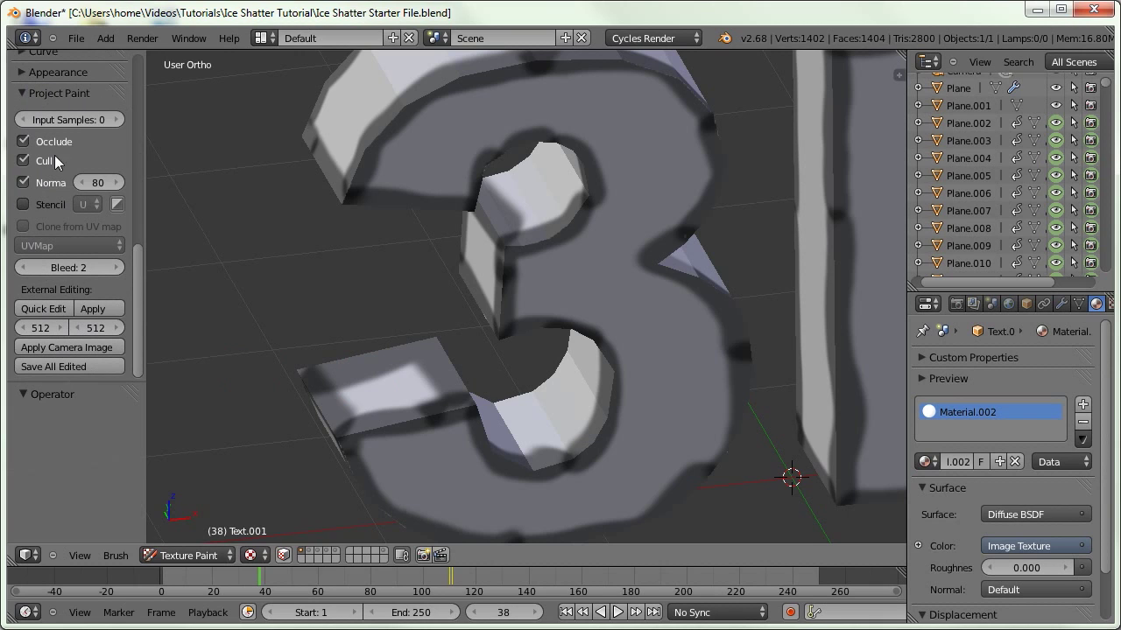
{"action": "left_click", "coordinate": [52, 366]}
Set the viewport shading to Solid and return the text to Object Mode
{"action": "left_click", "coordinate": [251, 555]}
{"action": "left_click", "coordinate": [263, 502]}
{"action": "left_click", "coordinate": [223, 555]}
{"action": "left_click", "coordinate": [241, 531]}
{"action": "middle_click_drag", "start_coordinate": [237, 520], "coordinate": [423, 341]}
{"action": "middle_click_drag", "start_coordinate": [439, 264], "coordinate": [464, 222], "text": "ctrl"}
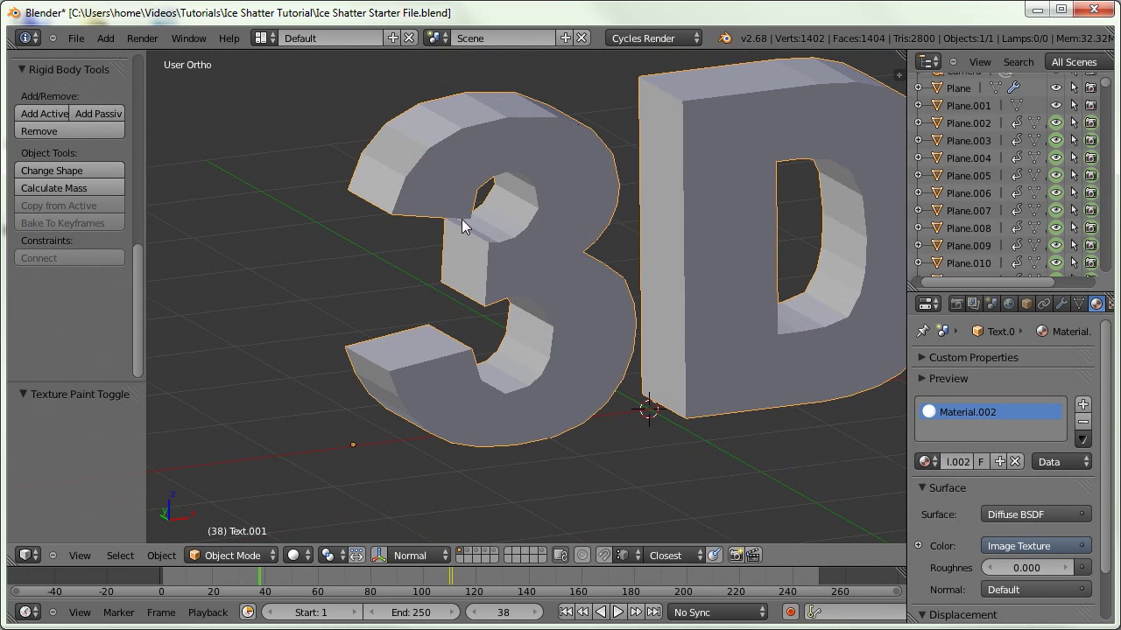
Add a Subdivision Surface modifier to the solid text
{"action": "left_click", "coordinate": [1061, 303]}
{"action": "left_click", "coordinate": [989, 362]}
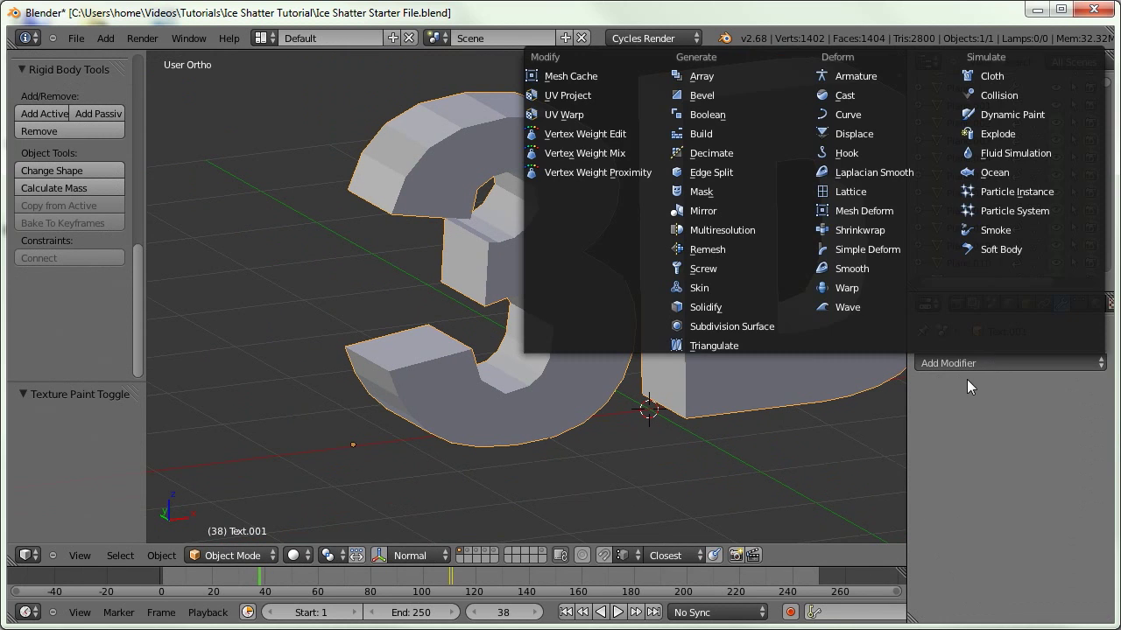
{"action": "left_click", "coordinate": [729, 326]}
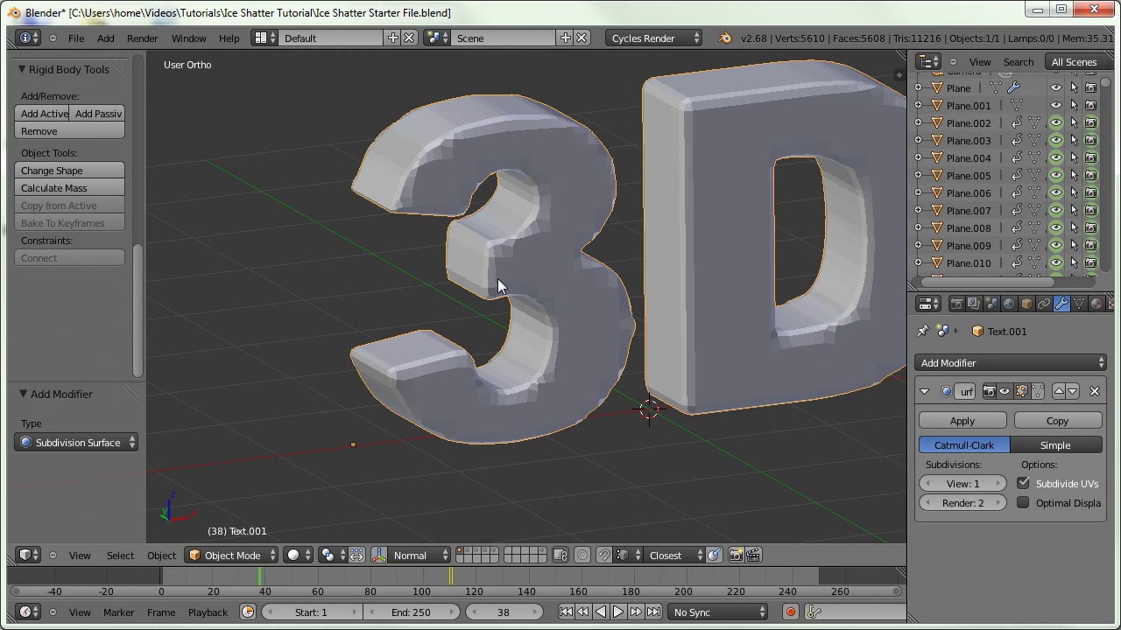
Apply Shade Smooth to the text and inspect its rounded edges from several angles
{"action": "key", "text": "space"}
{"action": "type", "text": "shad"}
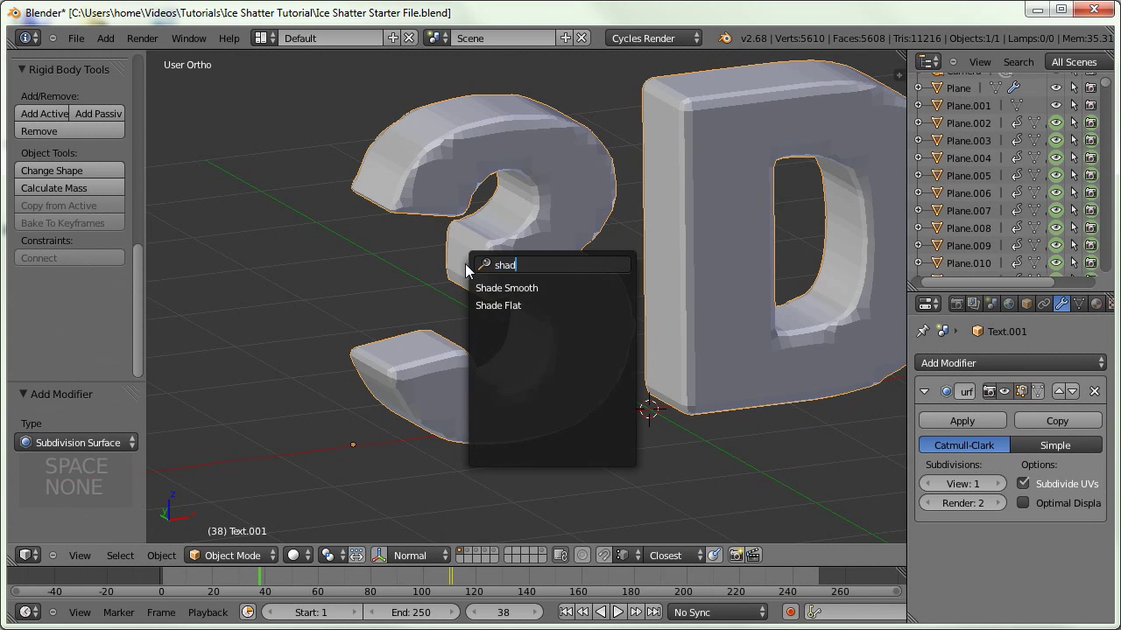
{"action": "key", "text": "Return"}
{"action": "middle_click_drag", "start_coordinate": [465, 263], "coordinate": [423, 228]}
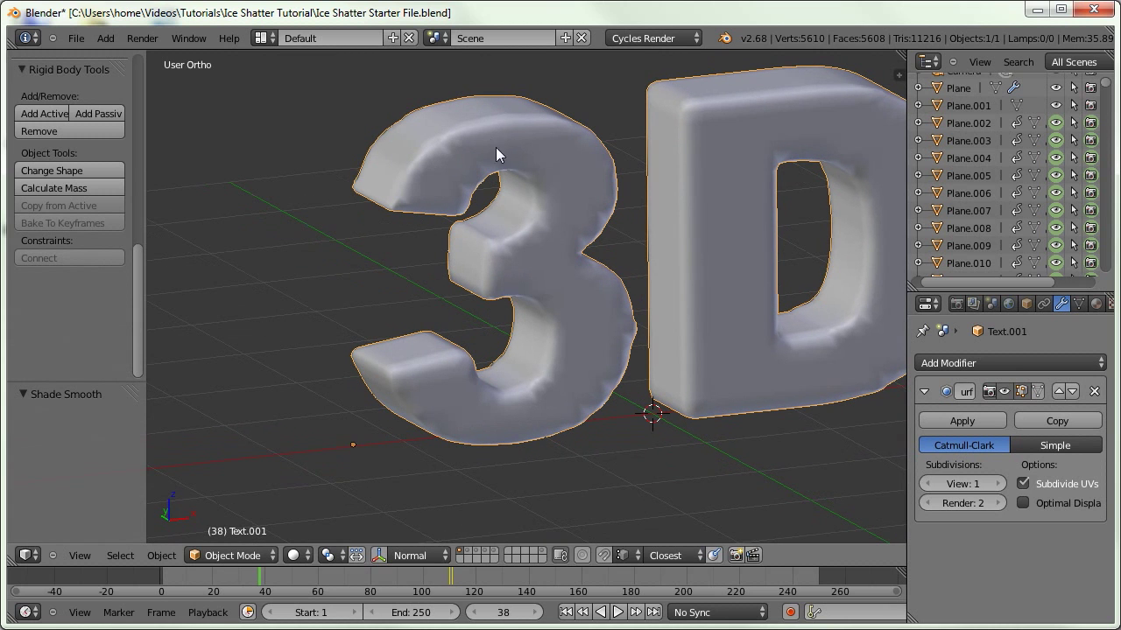
{"action": "middle_click_drag", "start_coordinate": [442, 179], "coordinate": [415, 176]}
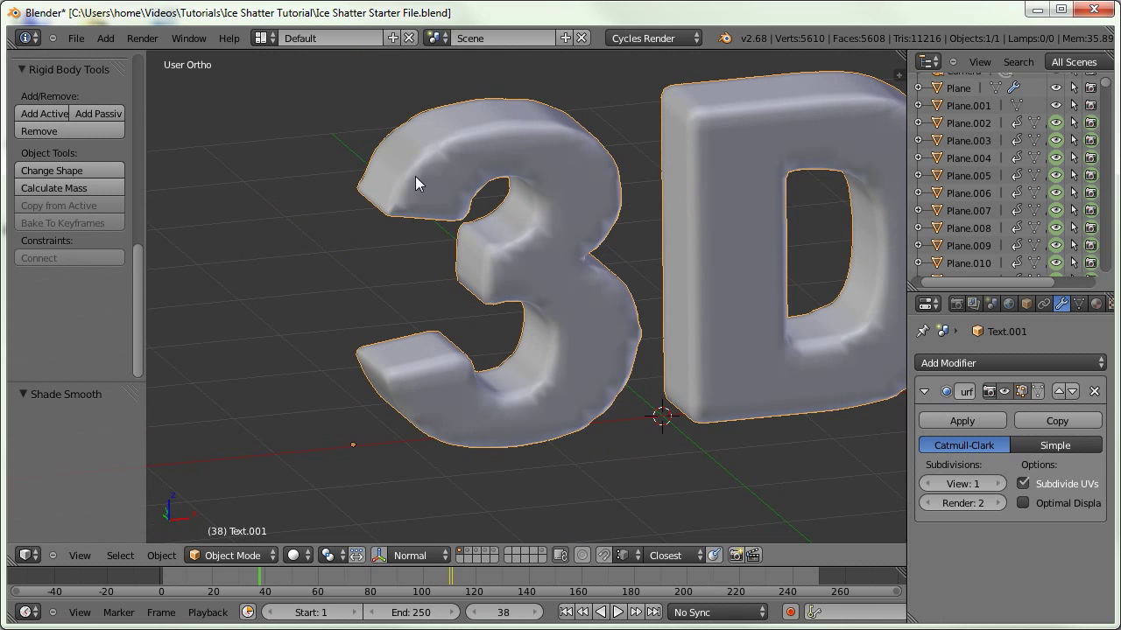
{"action": "middle_click_drag", "start_coordinate": [525, 317], "coordinate": [489, 324]}
{"action": "middle_click_drag", "start_coordinate": [529, 286], "coordinate": [519, 323]}
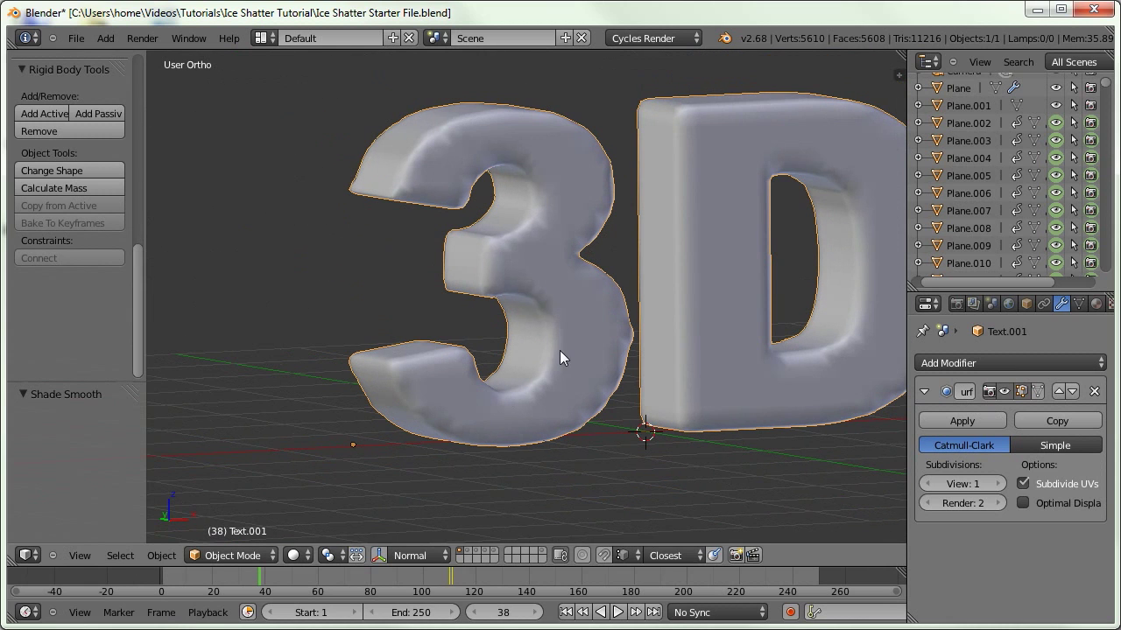
{"action": "middle_click_drag", "start_coordinate": [515, 399], "coordinate": [510, 338]}
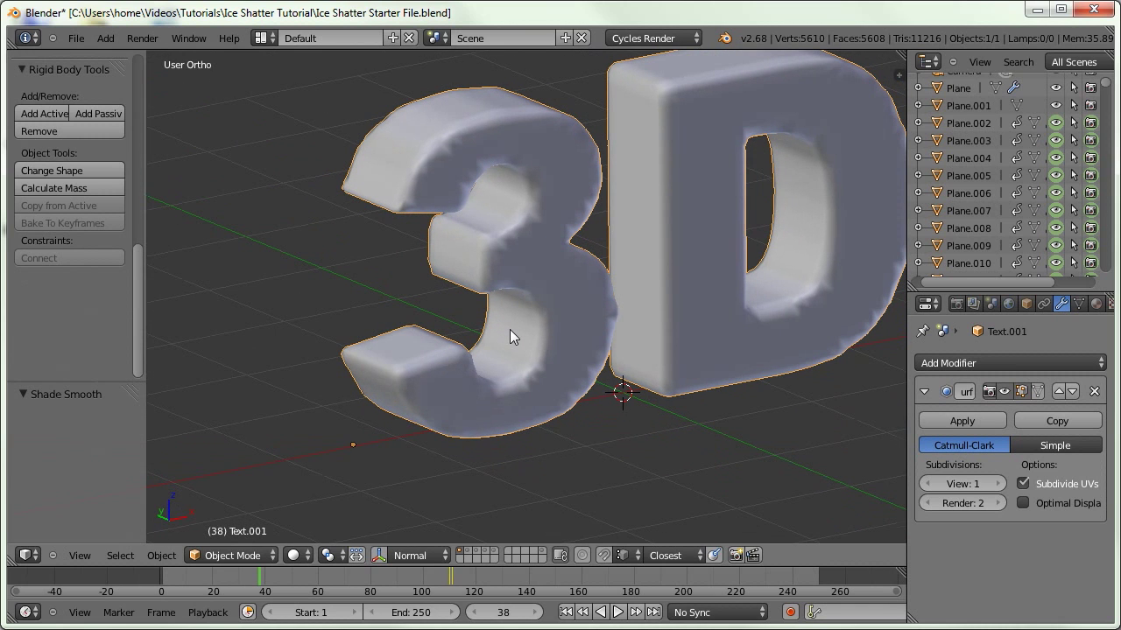
Hide the tool shelf, split the 3D view into two stacked areas and make the lower one a Node Editor
{"action": "key", "text": "t"}
{"action": "left_click_drag", "start_coordinate": [37, 539], "coordinate": [37, 316]}
{"action": "left_click", "coordinate": [29, 555]}
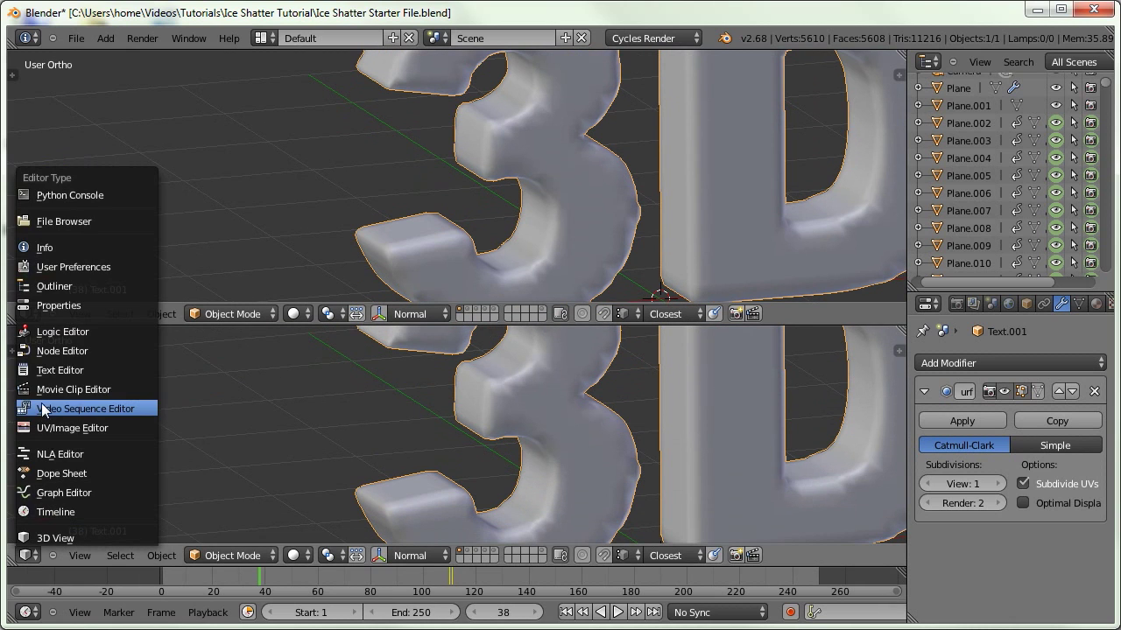
{"action": "left_click", "coordinate": [78, 350]}
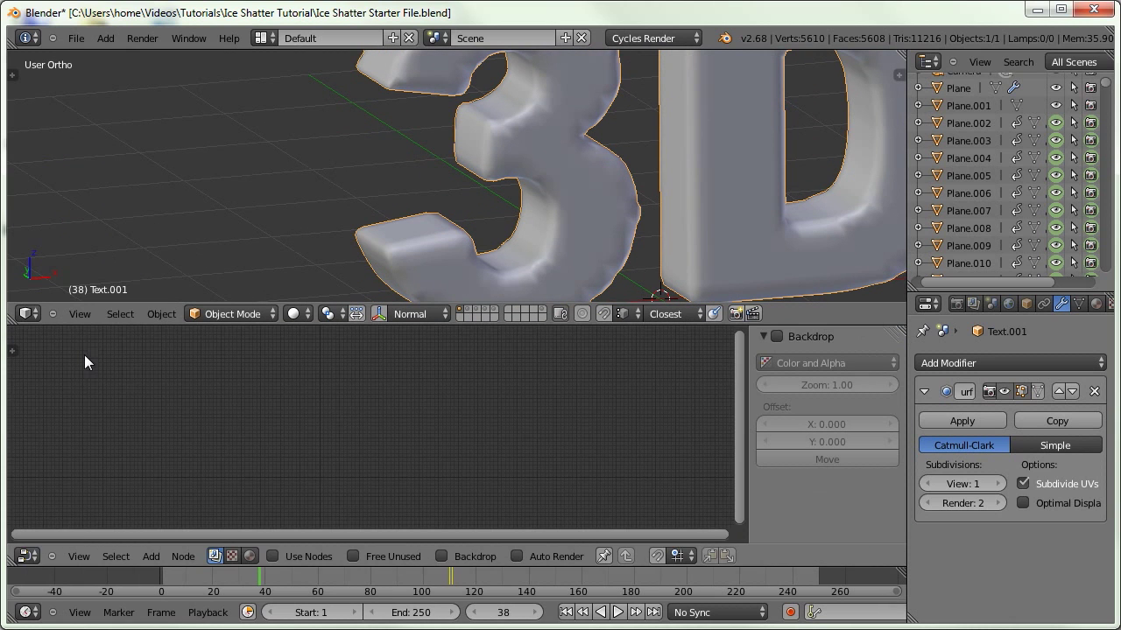
Show the world shader nodes, create a new World with nodes enabled and fit the nodes in view
{"action": "left_click", "coordinate": [251, 555]}
{"action": "left_click", "coordinate": [290, 556]}
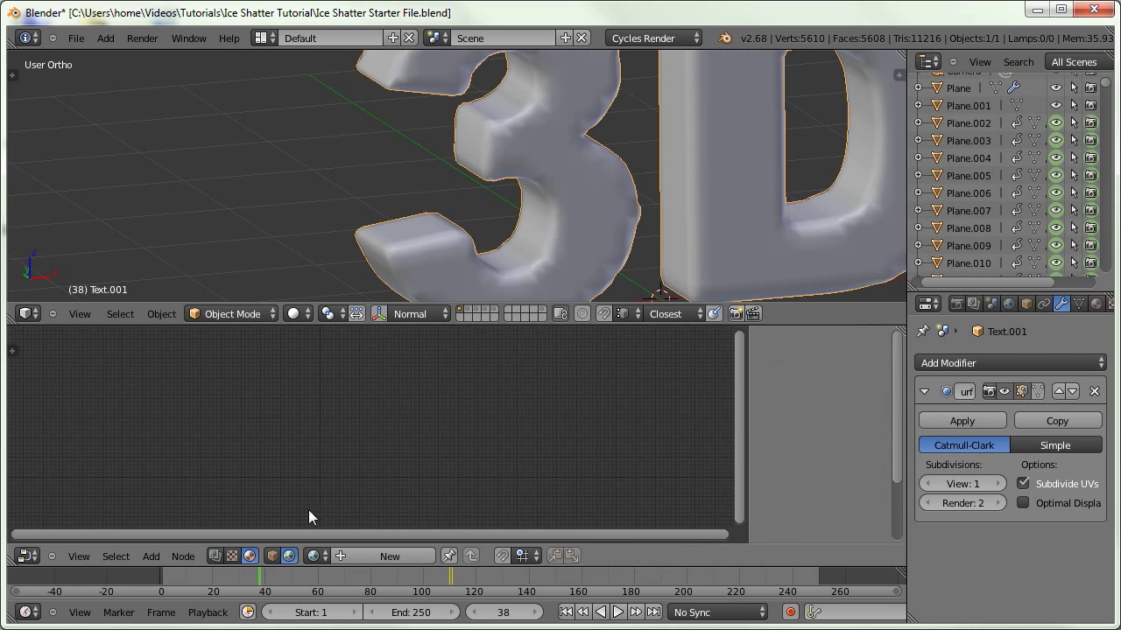
{"action": "left_click", "coordinate": [367, 557]}
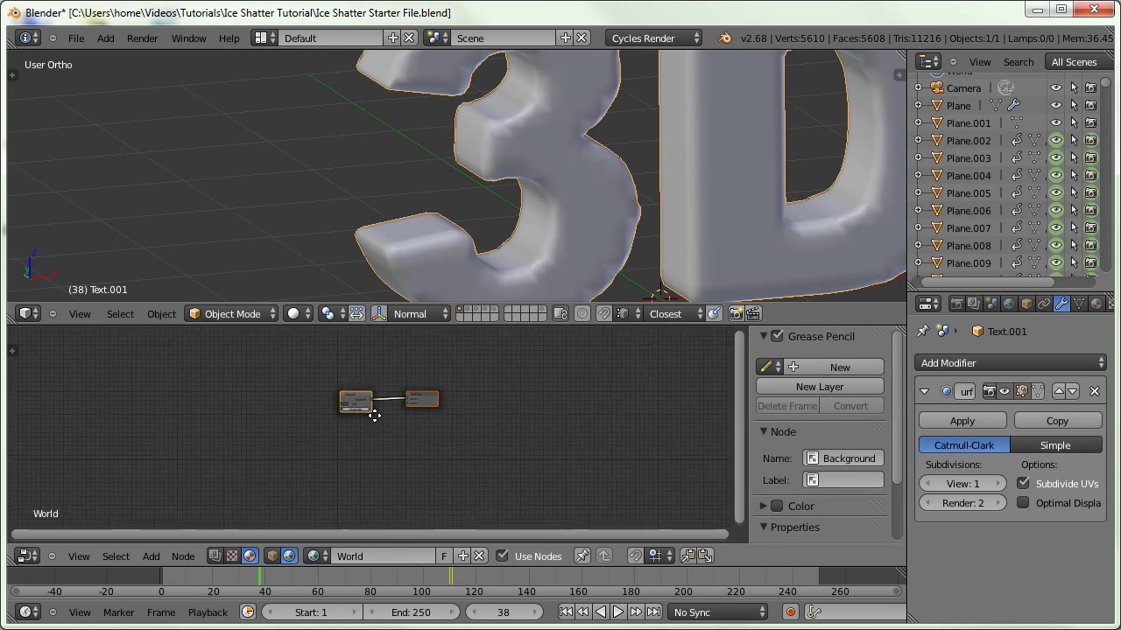
{"action": "key", "text": "Home"}
Add an Environment Texture node in front of the Background node in the world node tree
{"action": "key", "text": "shift+a"}
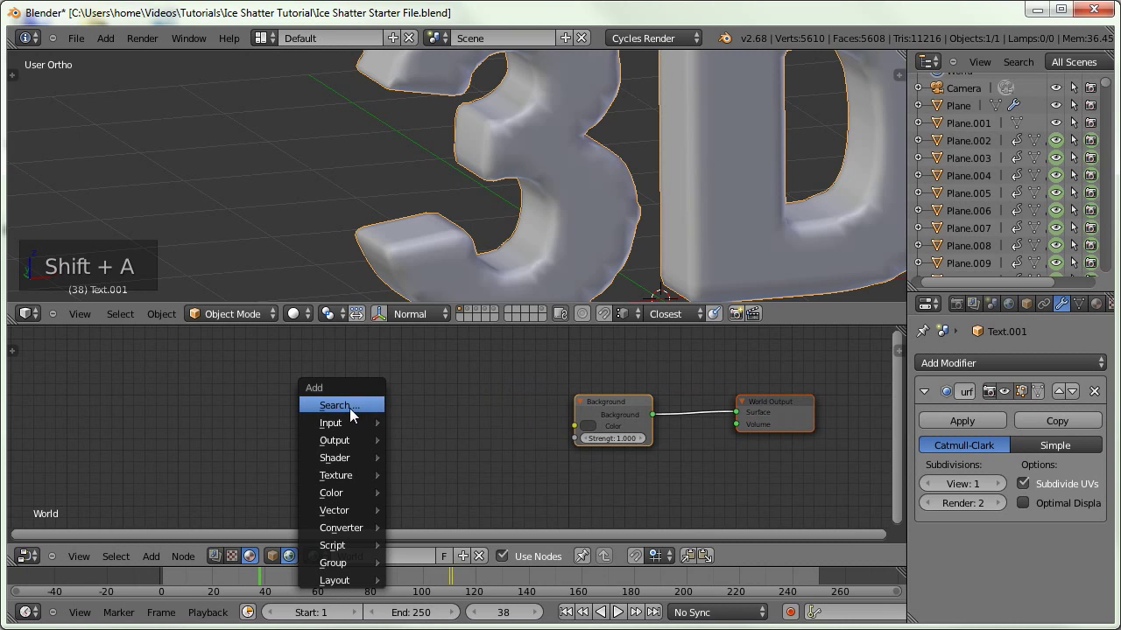
{"action": "mouse_move", "coordinate": [346, 476]}
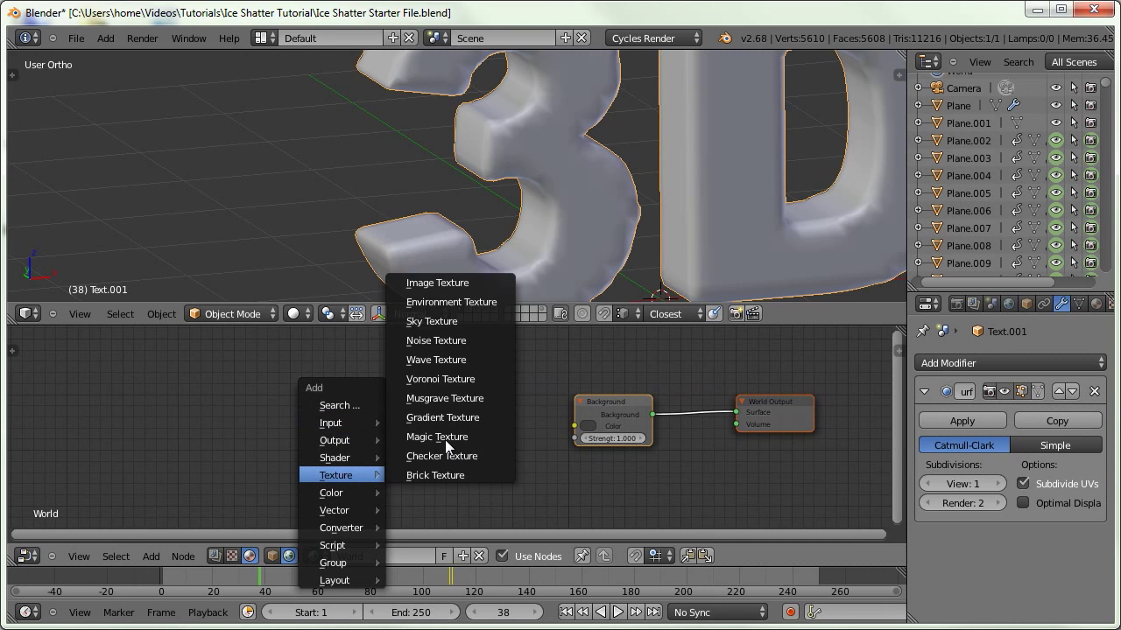
{"action": "left_click", "coordinate": [446, 308]}
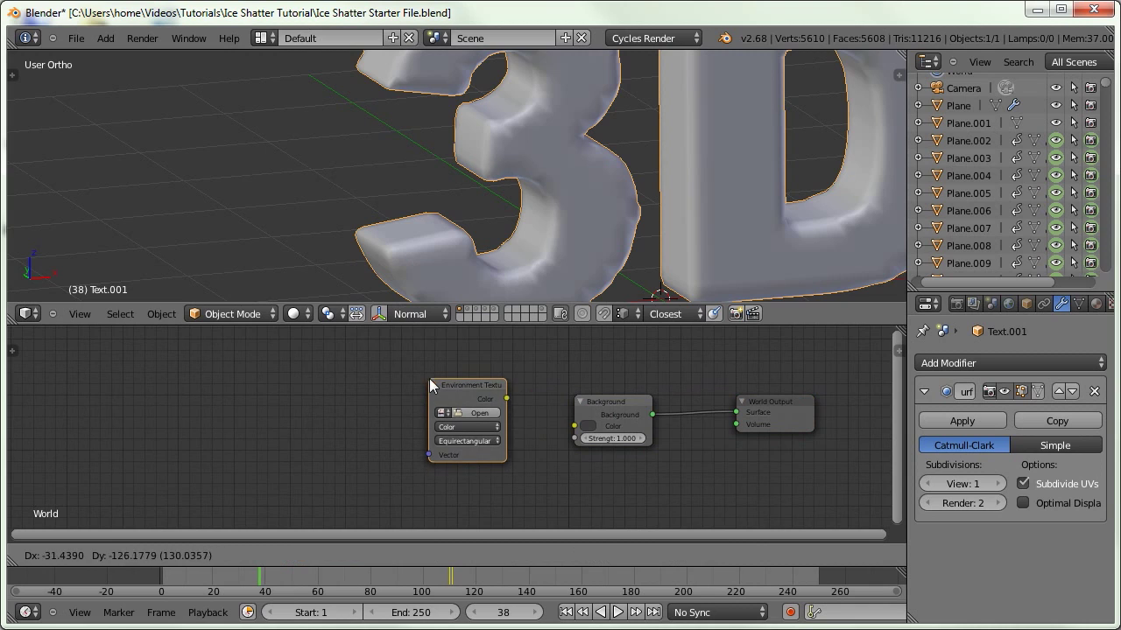
{"action": "left_click", "coordinate": [429, 379]}
{"action": "key", "text": "n"}
{"action": "key", "text": "n"}
Load stpeters_probe.hdr from the HDRI probes folder into the Environment Texture node
{"action": "left_click", "coordinate": [488, 410]}
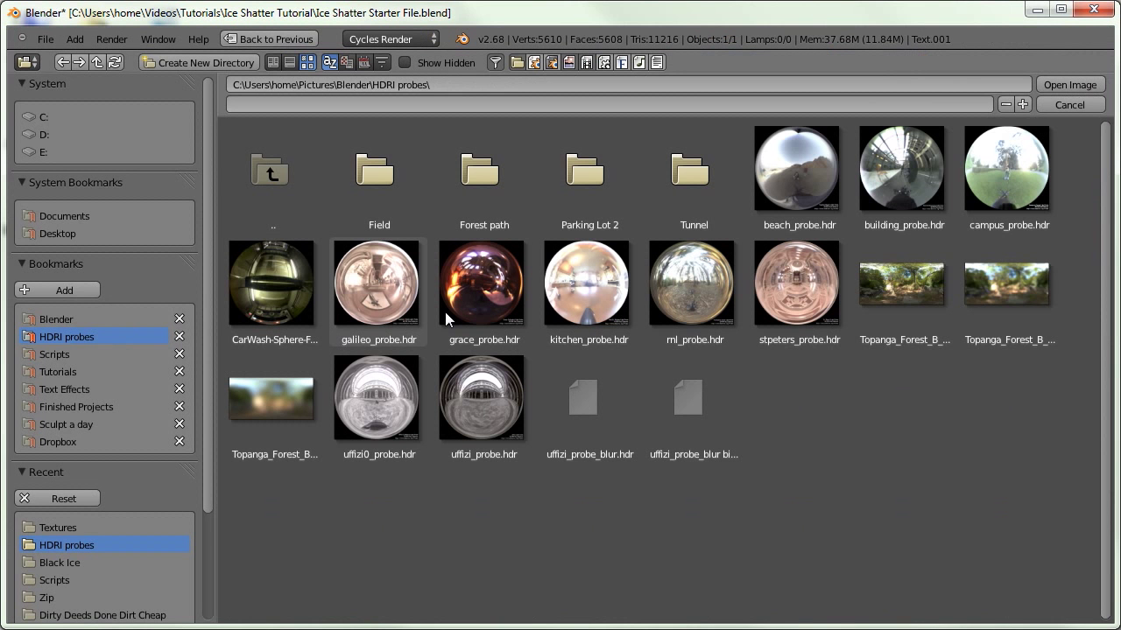
{"action": "left_click", "coordinate": [794, 292]}
{"action": "left_click", "coordinate": [1068, 85]}
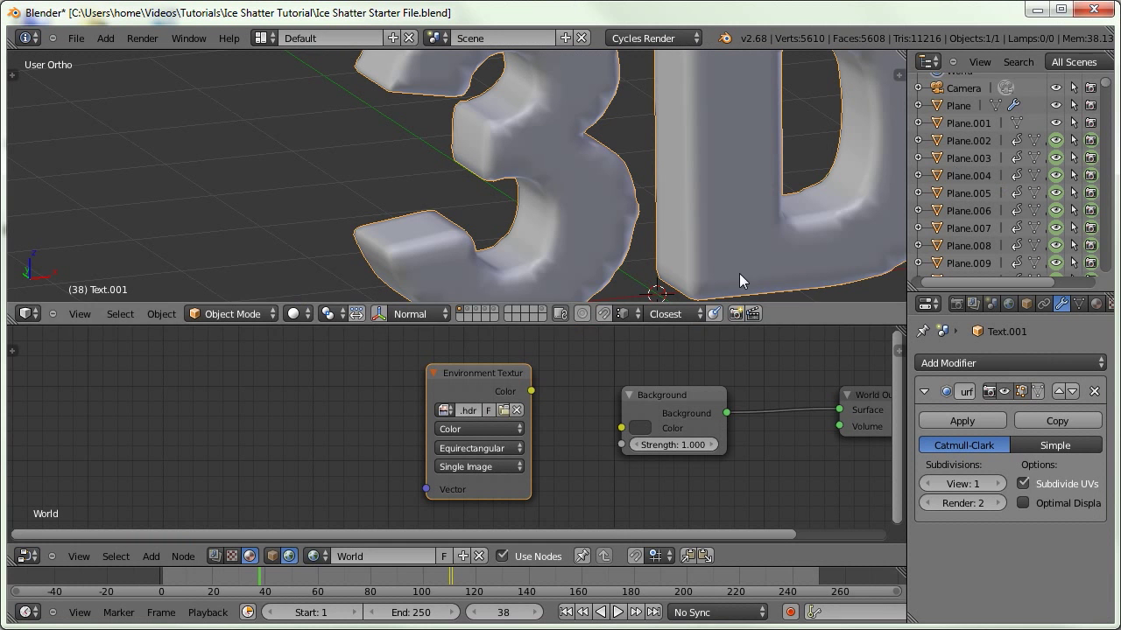
Set the environment texture's projection to Mirror Ball and connect its Color to the Background node's Color, spacing the nodes apart
{"action": "middle_click_drag", "start_coordinate": [445, 423], "coordinate": [464, 425]}
{"action": "left_click", "coordinate": [472, 448]}
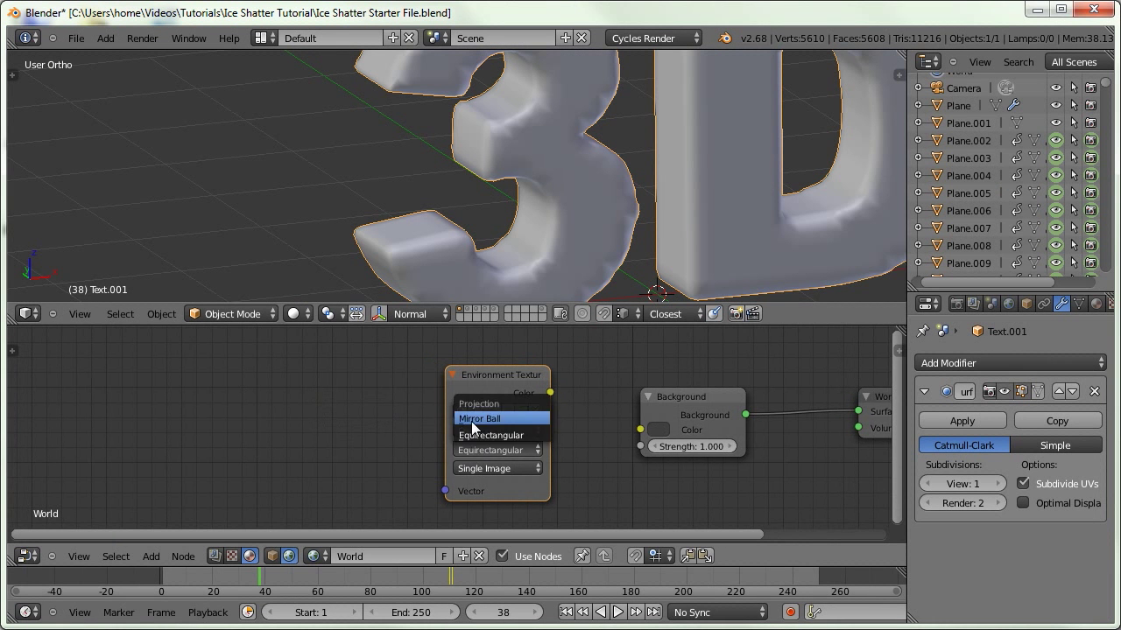
{"action": "left_click", "coordinate": [472, 419]}
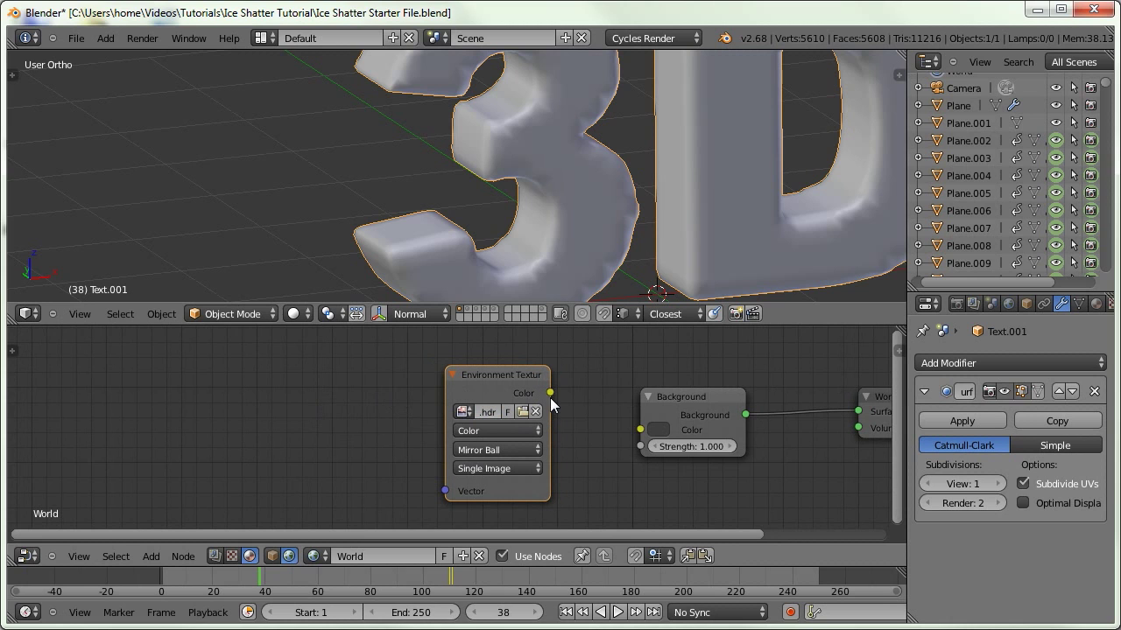
{"action": "left_click_drag", "start_coordinate": [592, 417], "coordinate": [631, 427]}
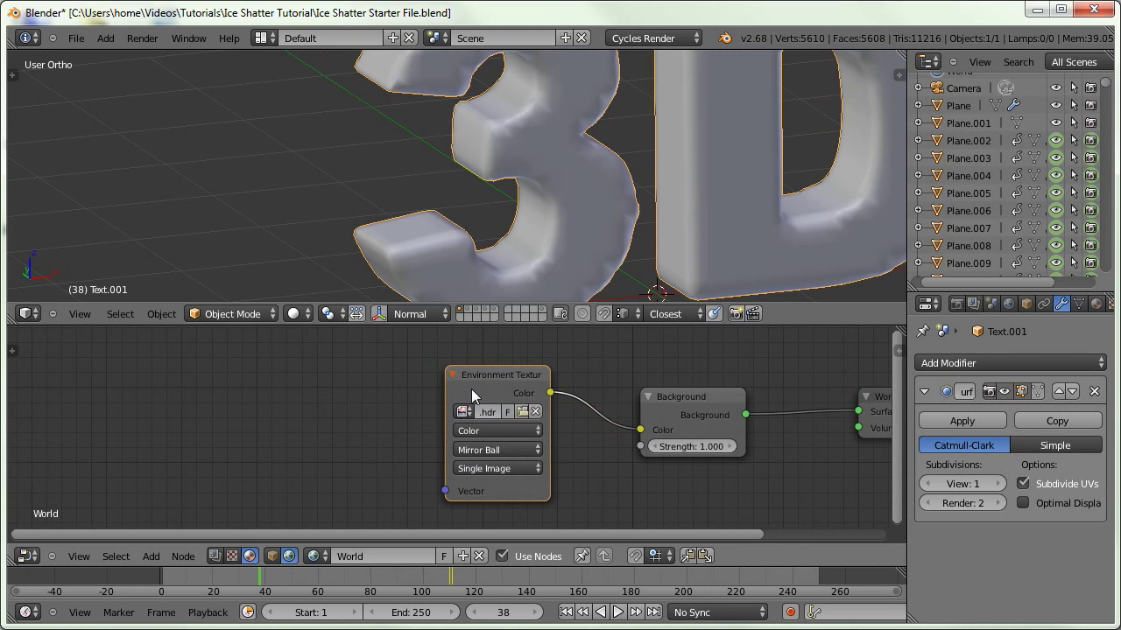
{"action": "left_click_drag", "start_coordinate": [471, 389], "coordinate": [344, 394]}
Switch the 3D view to Rendered shading with both characters of the text in view
{"action": "scroll", "coordinate": [347, 160], "scroll_direction": "down", "scroll_amount": 3}
{"action": "left_click", "coordinate": [295, 314]}
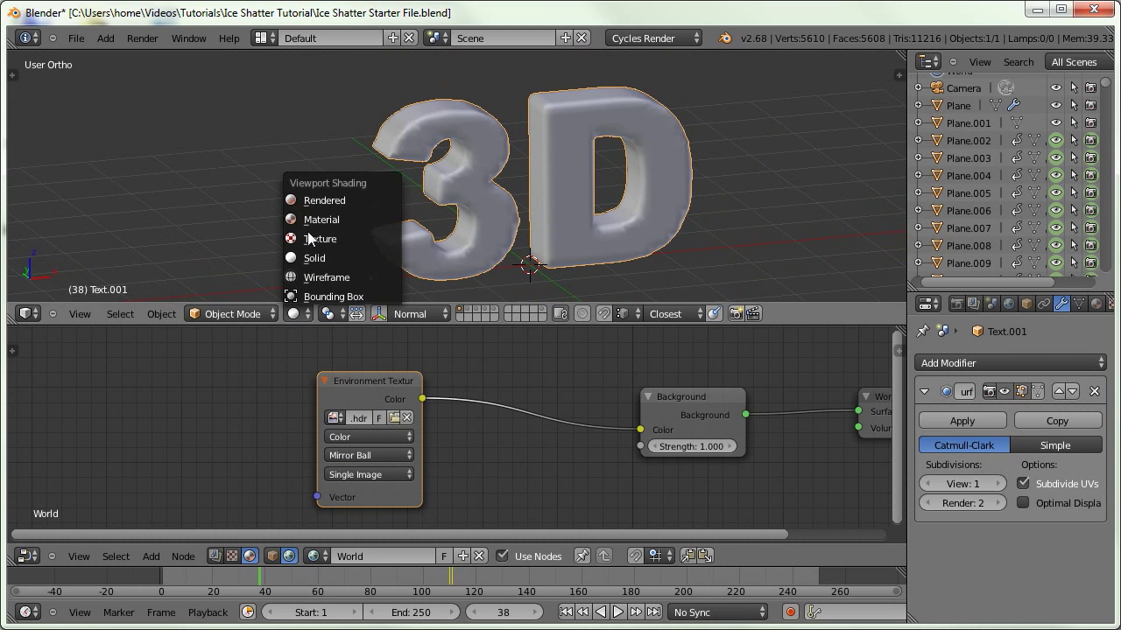
{"action": "left_click", "coordinate": [313, 201]}
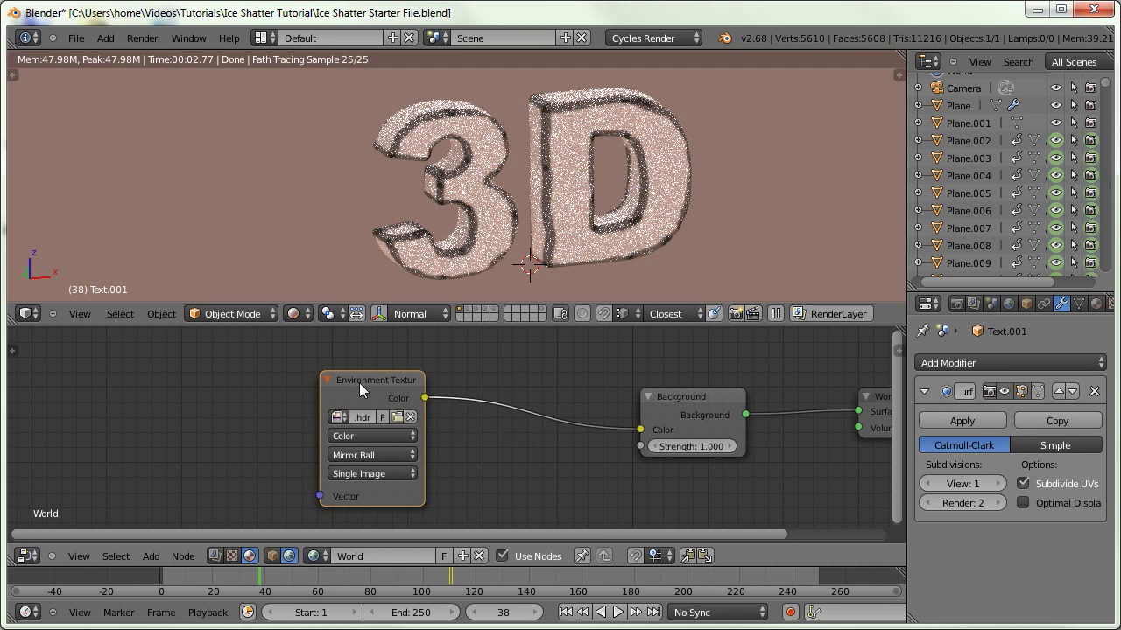
Insert an RGB Curves node into the link between the Environment Texture and Background nodes
{"action": "left_click_drag", "start_coordinate": [359, 390], "coordinate": [347, 382]}
{"action": "middle_click_drag", "start_coordinate": [469, 388], "coordinate": [409, 390]}
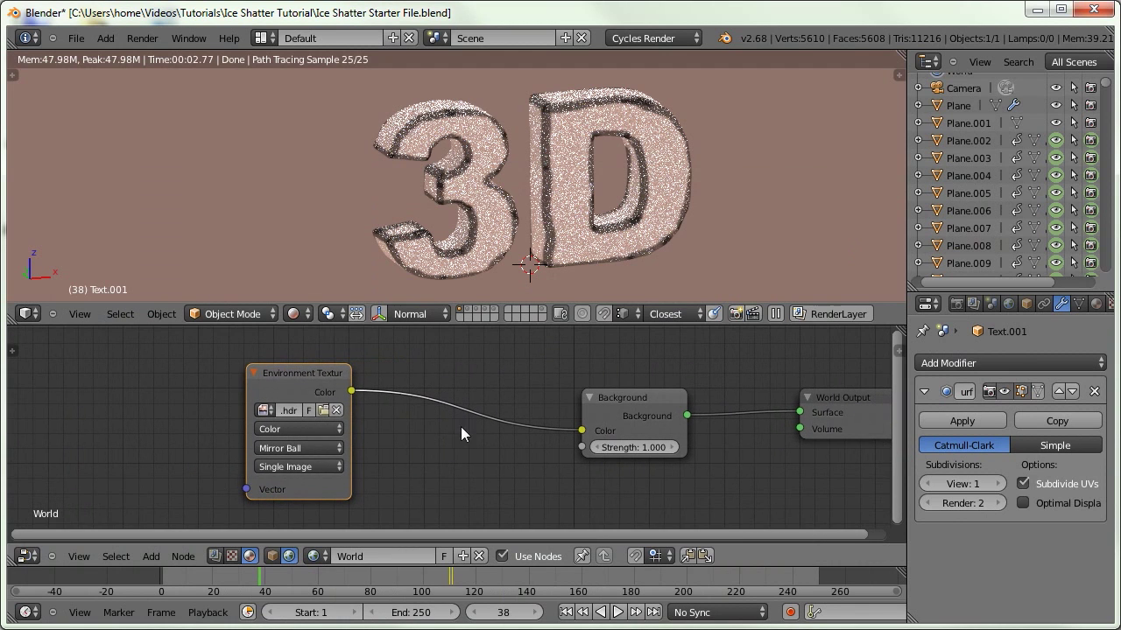
{"action": "key", "text": "shift+a"}
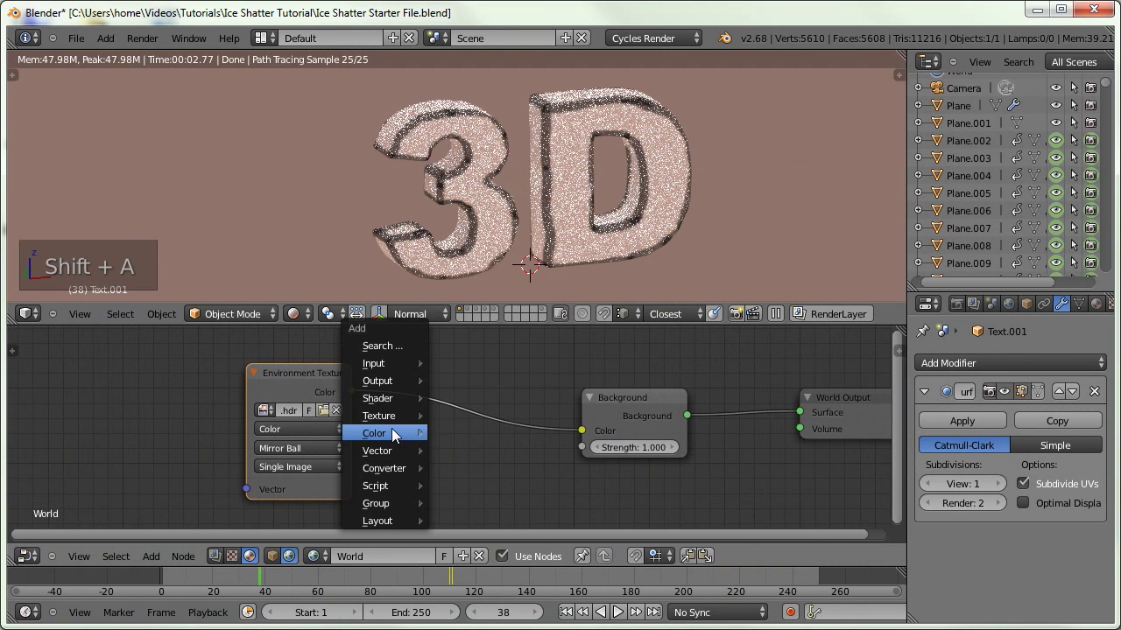
{"action": "mouse_move", "coordinate": [391, 430]}
{"action": "left_click", "coordinate": [462, 451]}
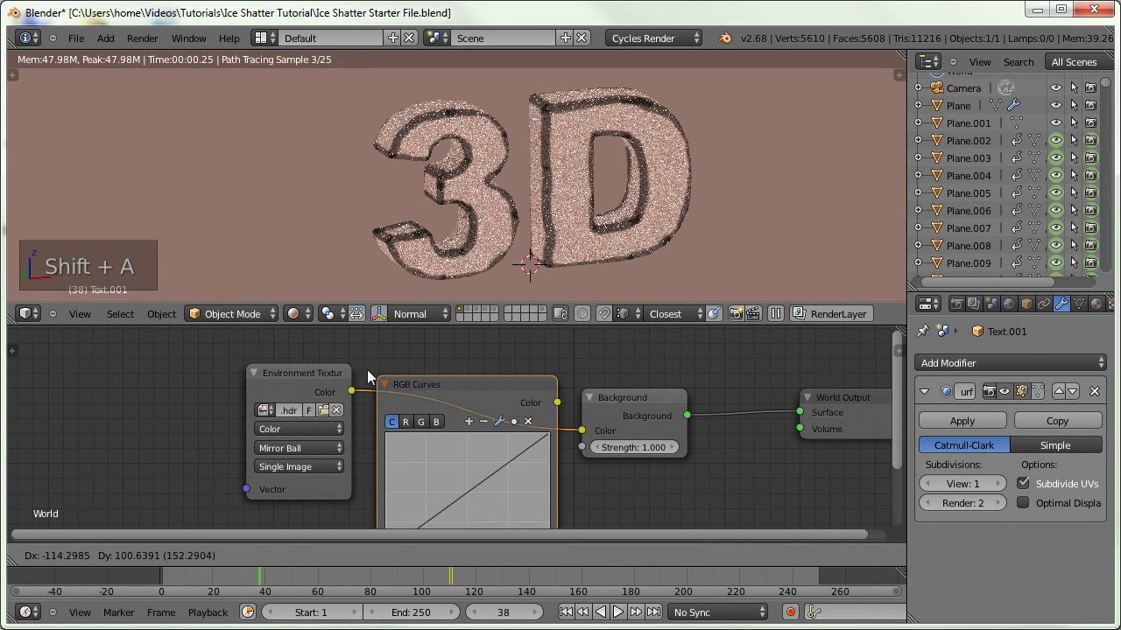
{"action": "left_click", "coordinate": [369, 342]}
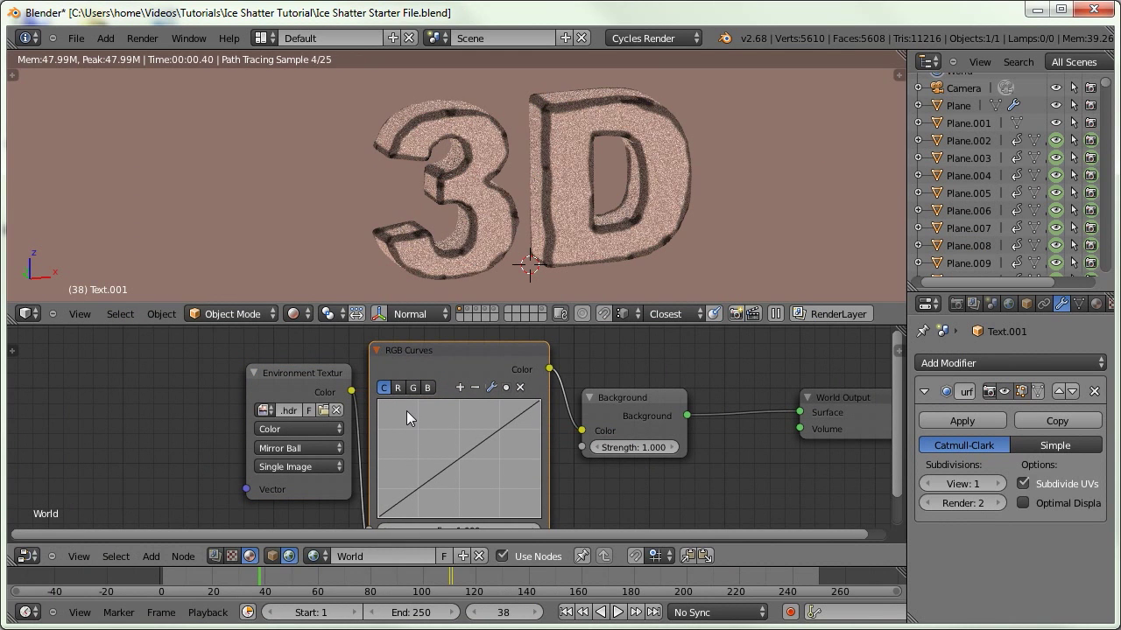
{"action": "middle_click_drag", "start_coordinate": [467, 430], "coordinate": [476, 418]}
Rearrange the Environment Texture and RGB Curves nodes to leave more space before the Background node
{"action": "left_click", "coordinate": [310, 378]}
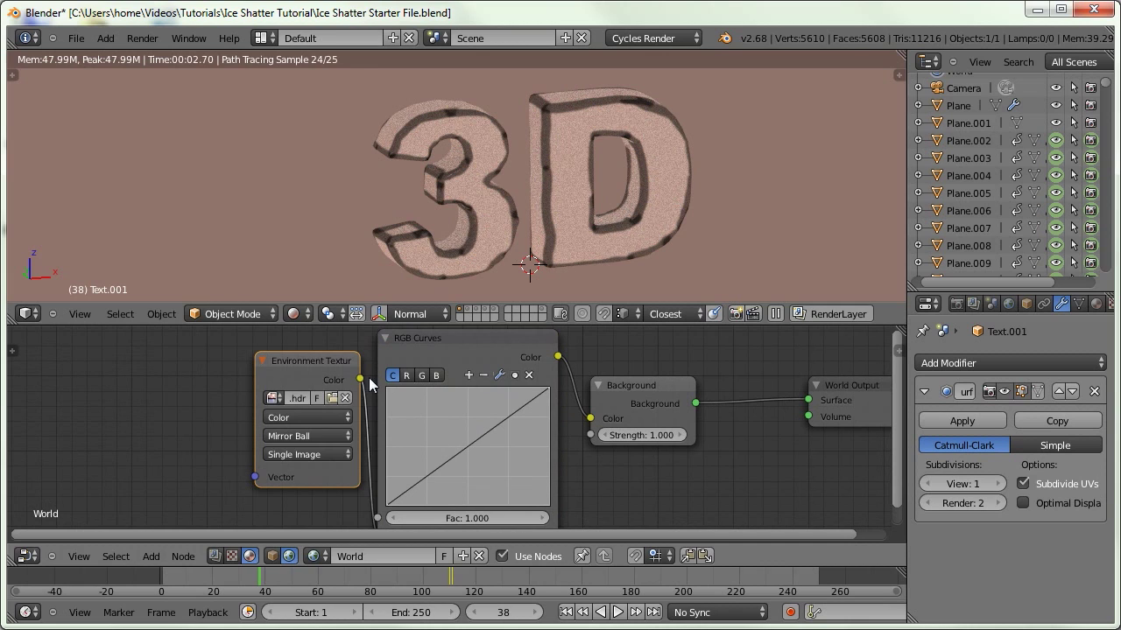
{"action": "key", "text": "g"}
{"action": "left_click", "coordinate": [287, 390]}
{"action": "left_click", "coordinate": [438, 354]}
{"action": "key", "text": "g"}
{"action": "left_click", "coordinate": [359, 357]}
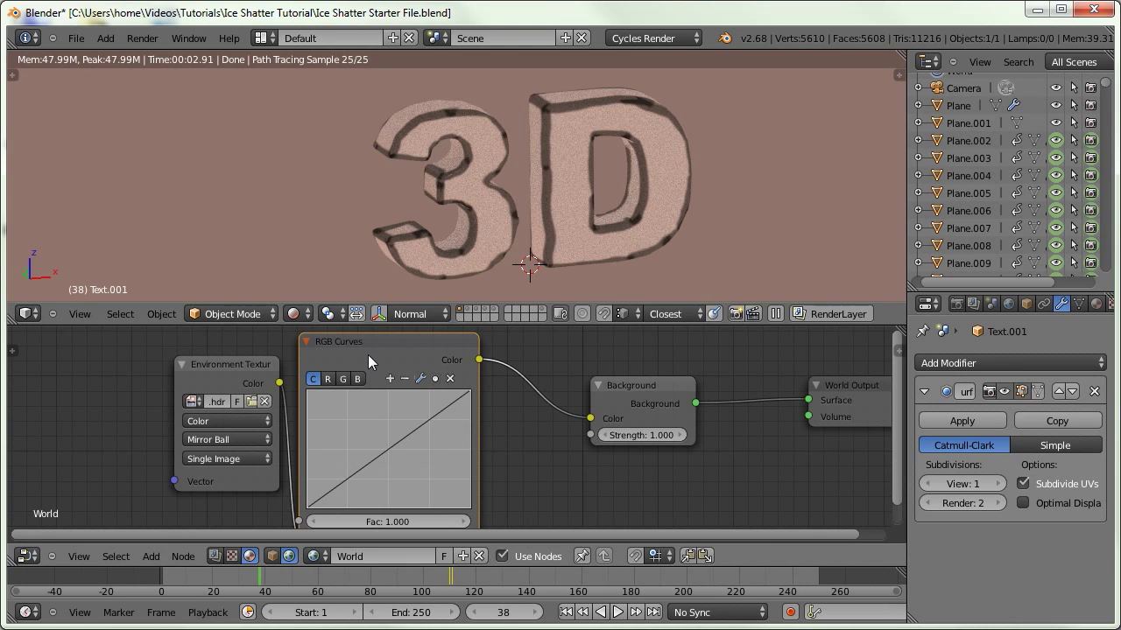
{"action": "middle_click_drag", "start_coordinate": [343, 354], "coordinate": [340, 336]}
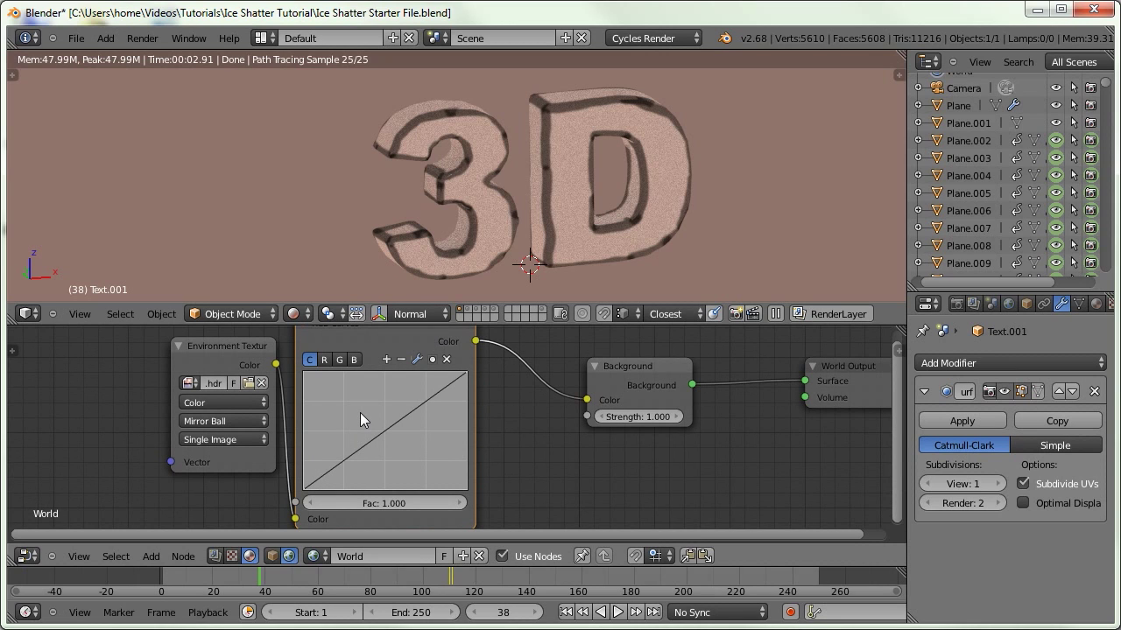
Move the Background and World Output nodes farther along, and insert a Hue Saturation Value node between the curves node and Background
{"action": "middle_click_drag", "start_coordinate": [474, 372], "coordinate": [362, 370]}
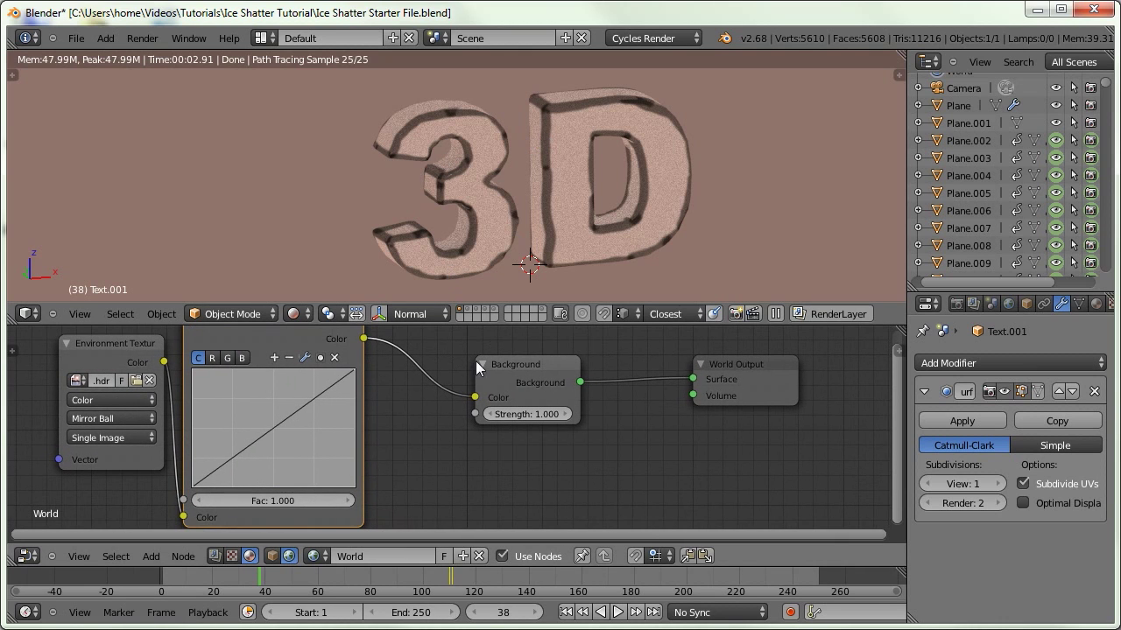
{"action": "left_click_drag", "start_coordinate": [710, 365], "coordinate": [781, 361]}
{"action": "left_click_drag", "start_coordinate": [558, 364], "coordinate": [668, 361]}
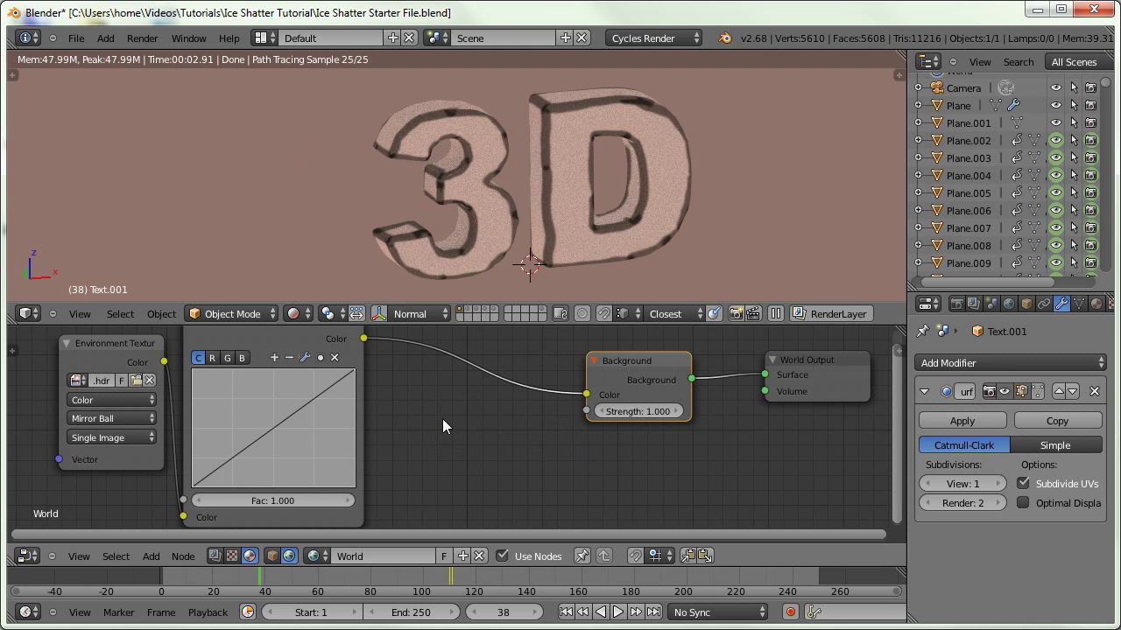
{"action": "key", "text": "ctrl+x"}
{"action": "key", "text": "shift+a"}
{"action": "mouse_move", "coordinate": [451, 401]}
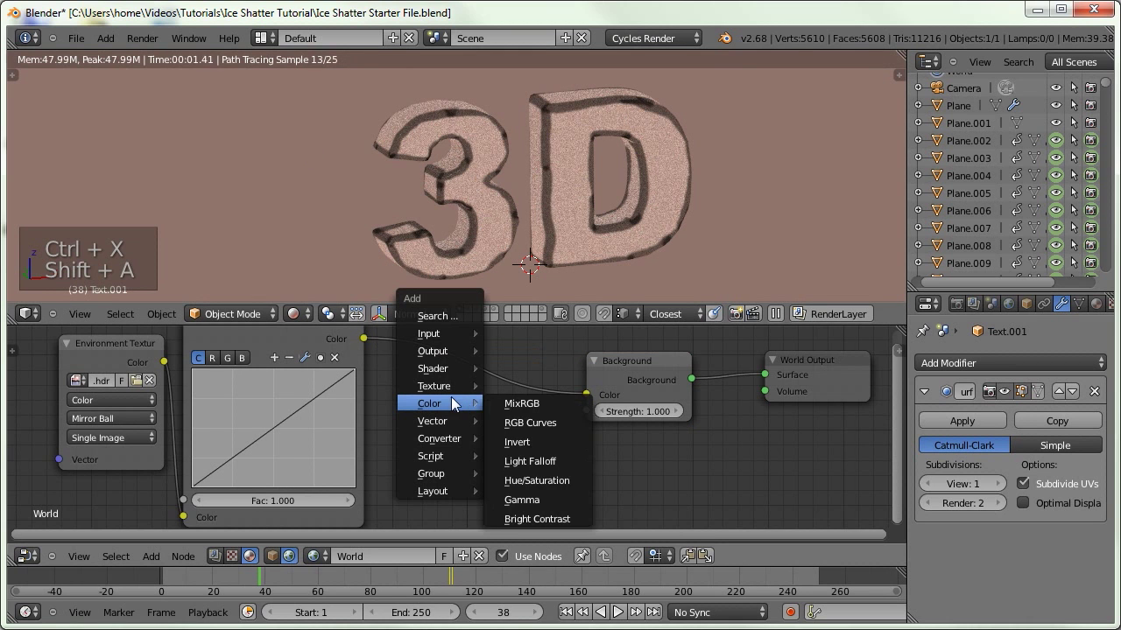
{"action": "left_click", "coordinate": [522, 479]}
{"action": "left_click", "coordinate": [477, 401]}
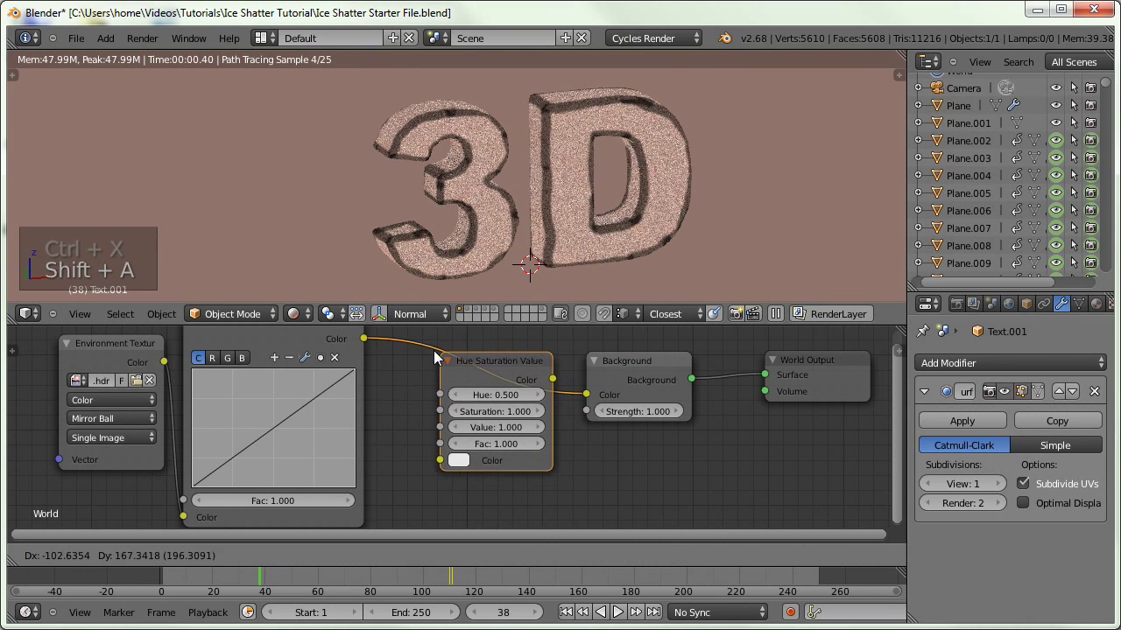
Set the Hue Saturation Value node's hue to 0 and its saturation to 0.4
{"action": "left_click", "coordinate": [474, 393]}
{"action": "type", "text": "0"}
{"action": "key", "text": "Return"}
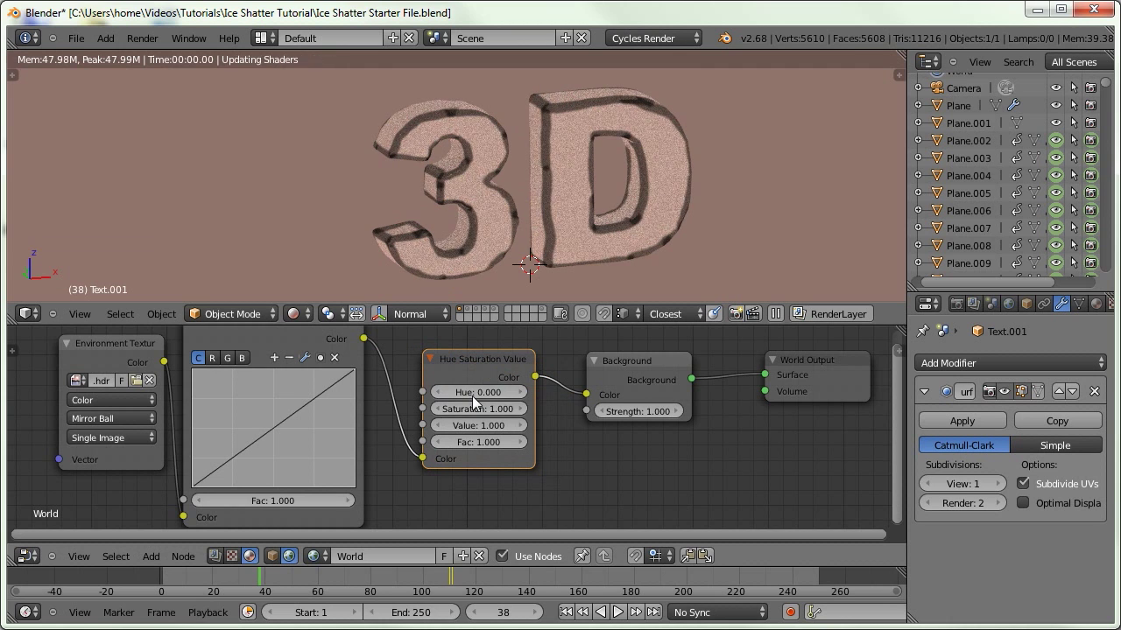
{"action": "left_click", "coordinate": [482, 409]}
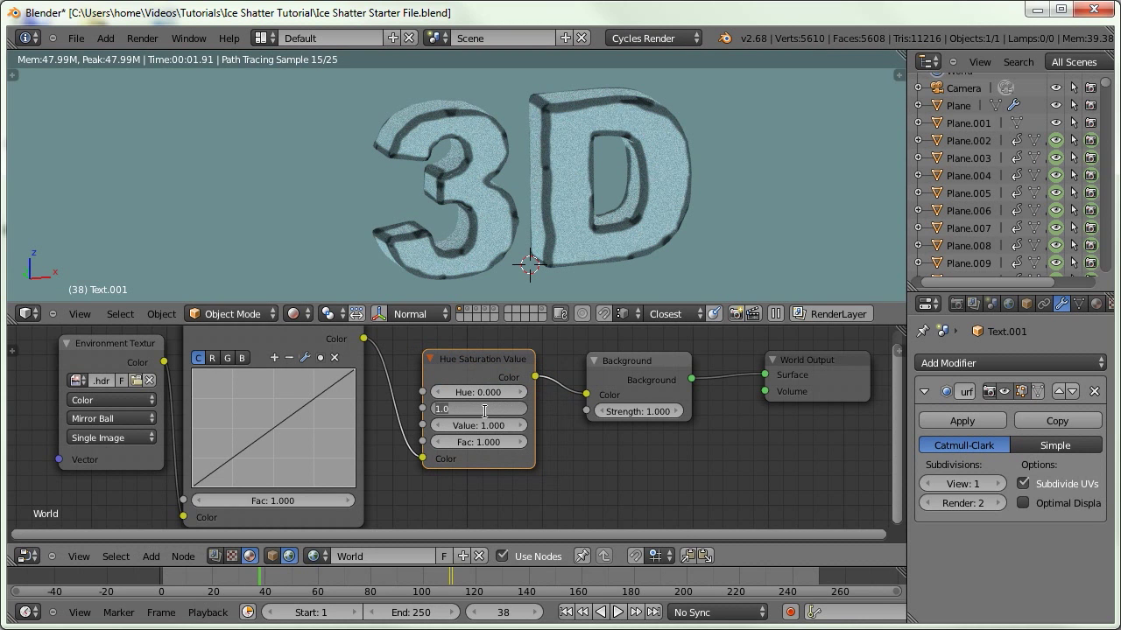
{"action": "type", "text": "0.4"}
{"action": "key", "text": "Return"}
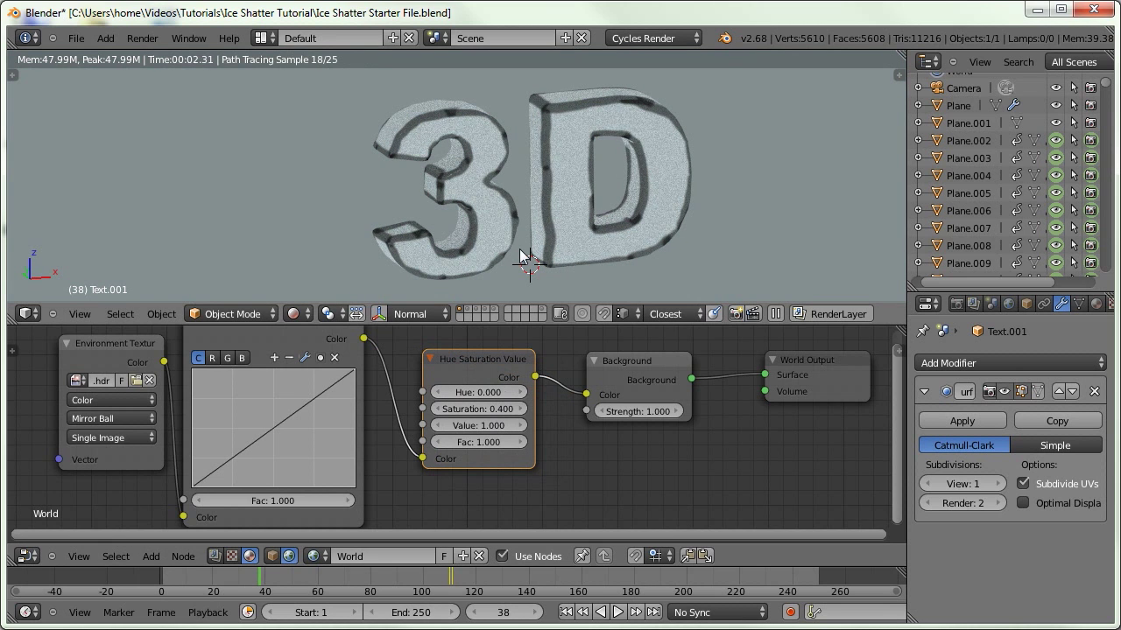
Set the world Background node's strength to 1.5
{"action": "left_click", "coordinate": [637, 412]}
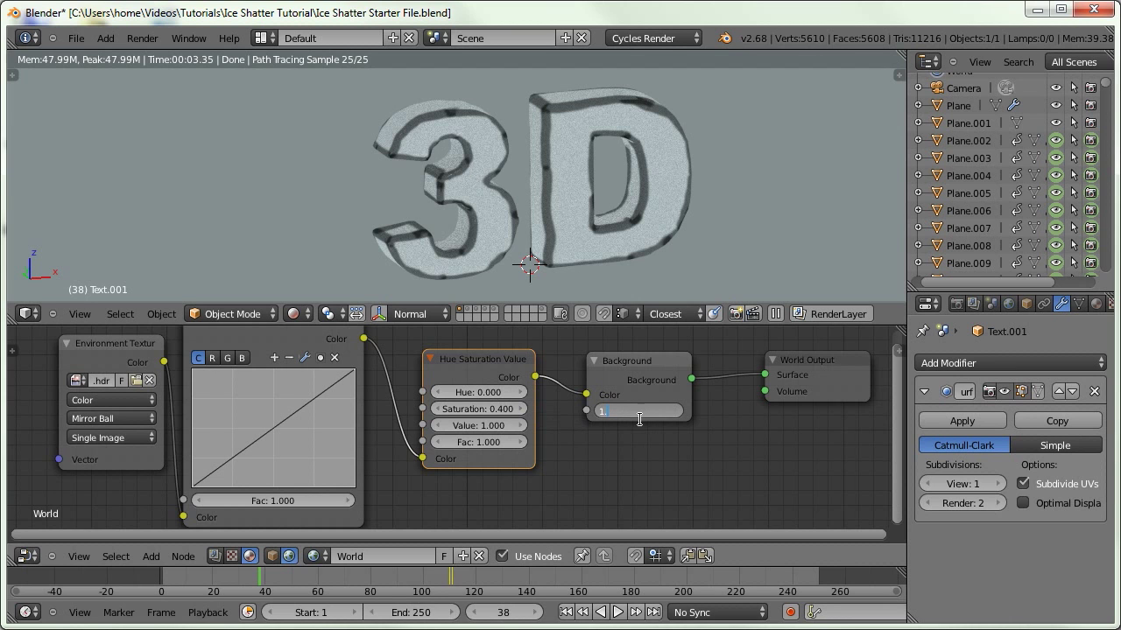
{"action": "type", "text": "1.5"}
{"action": "key", "text": "Return"}
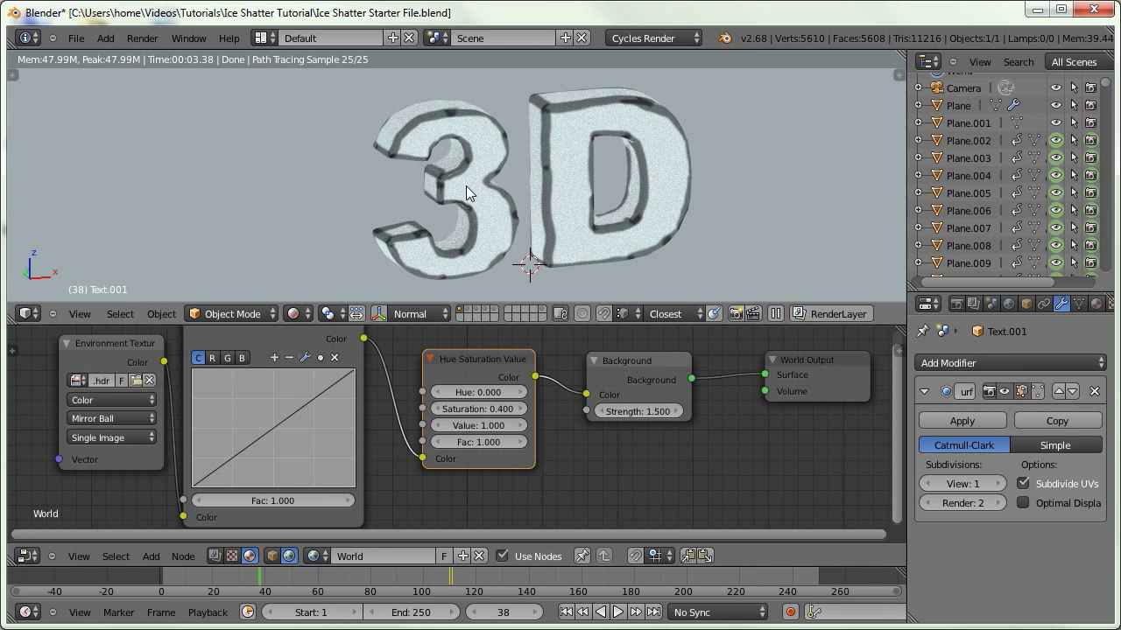
Switch the node editor to the text's material, move the Material Output node away, and delete the Diffuse BSDF node
{"action": "left_click", "coordinate": [272, 556]}
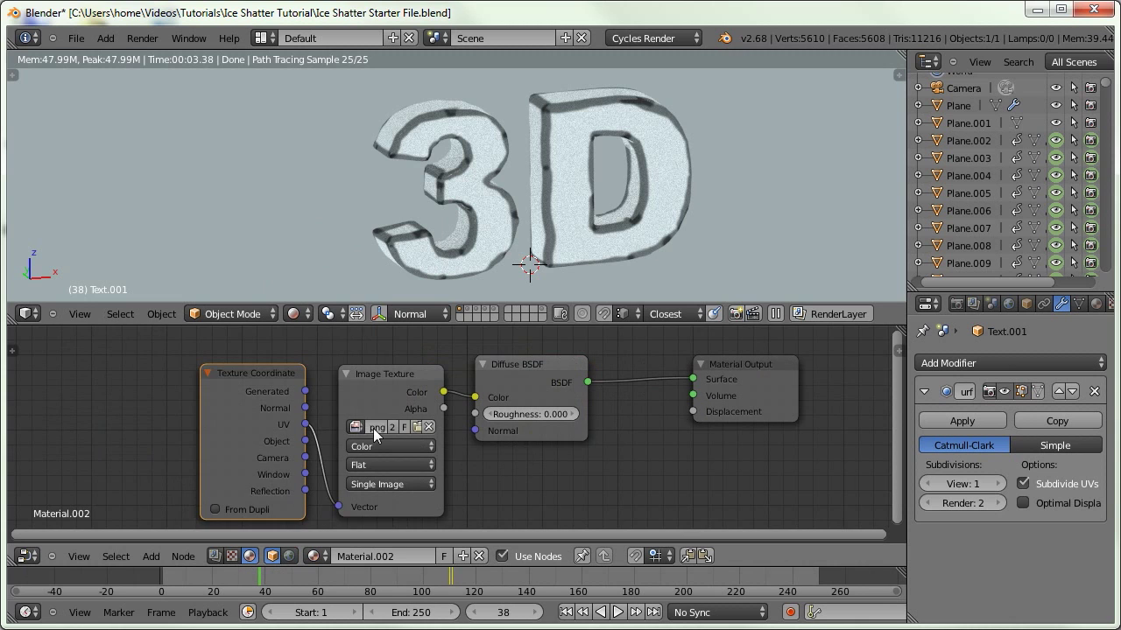
{"action": "middle_click_drag", "start_coordinate": [373, 428], "coordinate": [371, 410]}
{"action": "scroll", "coordinate": [409, 368], "scroll_direction": "down", "scroll_amount": 2}
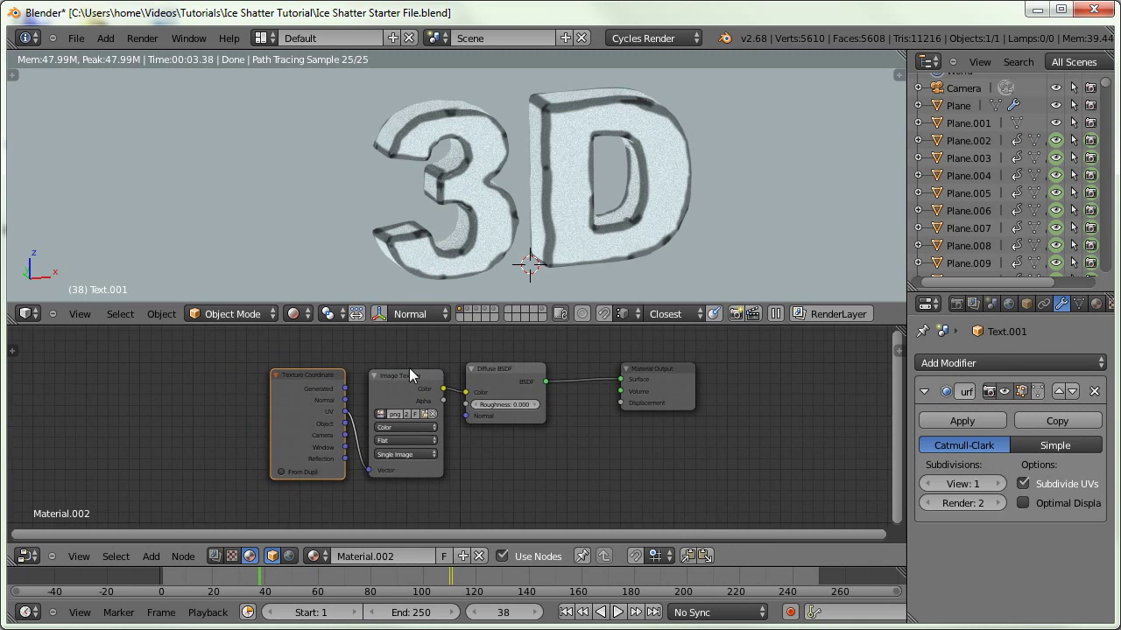
{"action": "middle_click_drag", "start_coordinate": [409, 368], "coordinate": [339, 354]}
{"action": "left_click_drag", "start_coordinate": [621, 385], "coordinate": [724, 425]}
{"action": "left_click_drag", "start_coordinate": [442, 360], "coordinate": [518, 375]}
{"action": "key", "text": "Delete"}
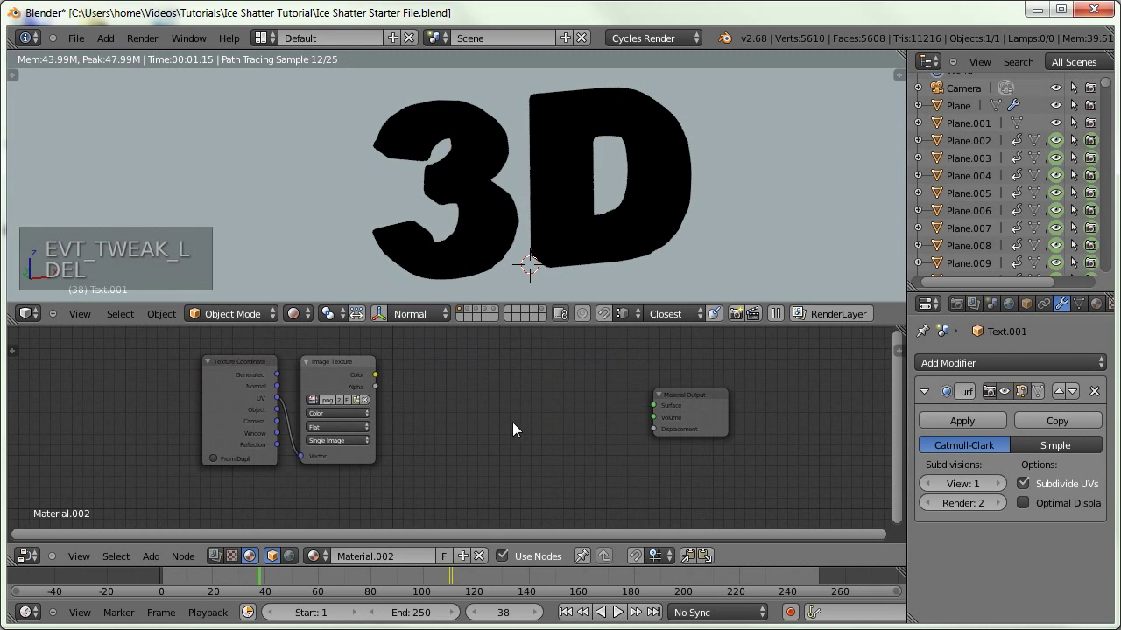
Add a Glossy BSDF node and a Glass BSDF node, placing the Glass node above the Glossy one
{"action": "key", "text": "shift+a"}
{"action": "mouse_move", "coordinate": [473, 378]}
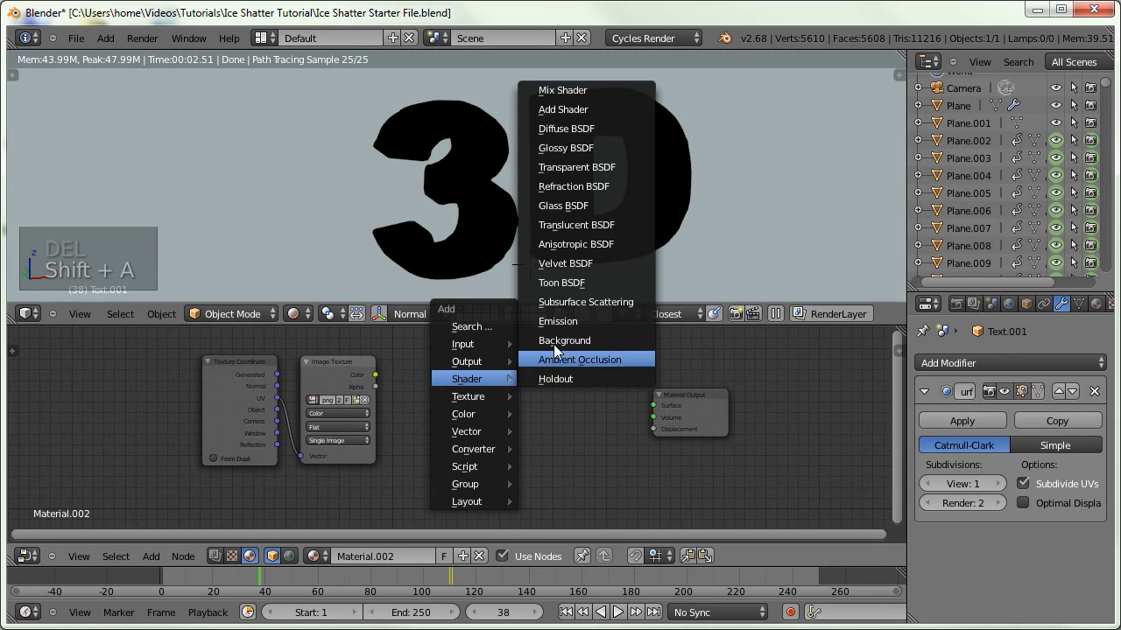
{"action": "left_click", "coordinate": [553, 148]}
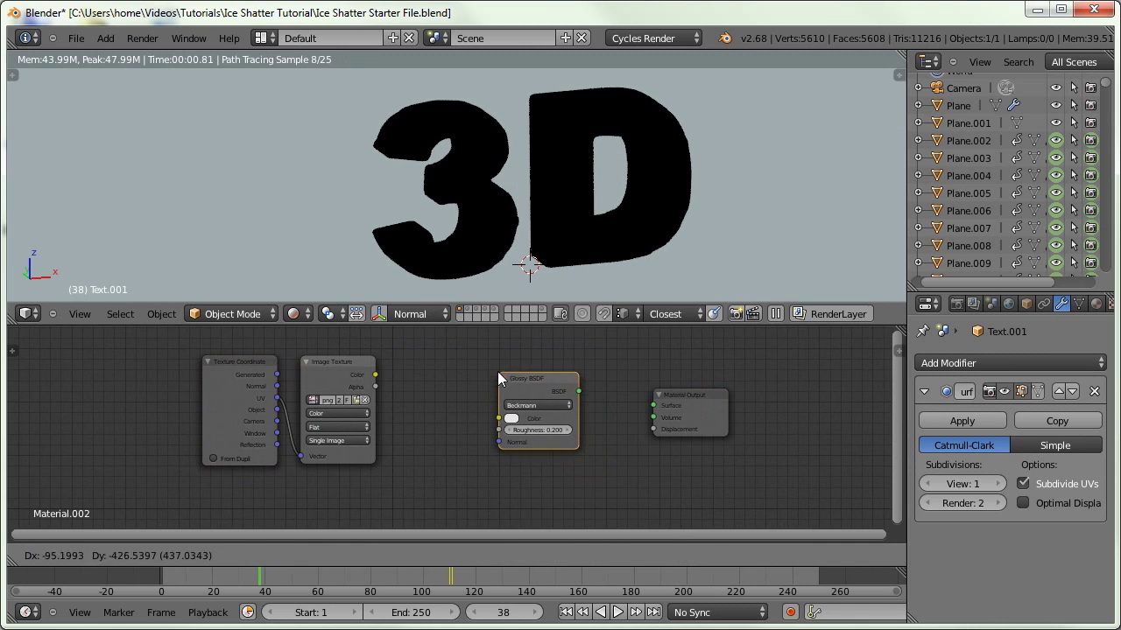
{"action": "left_click", "coordinate": [497, 371]}
{"action": "key", "text": "shift+a"}
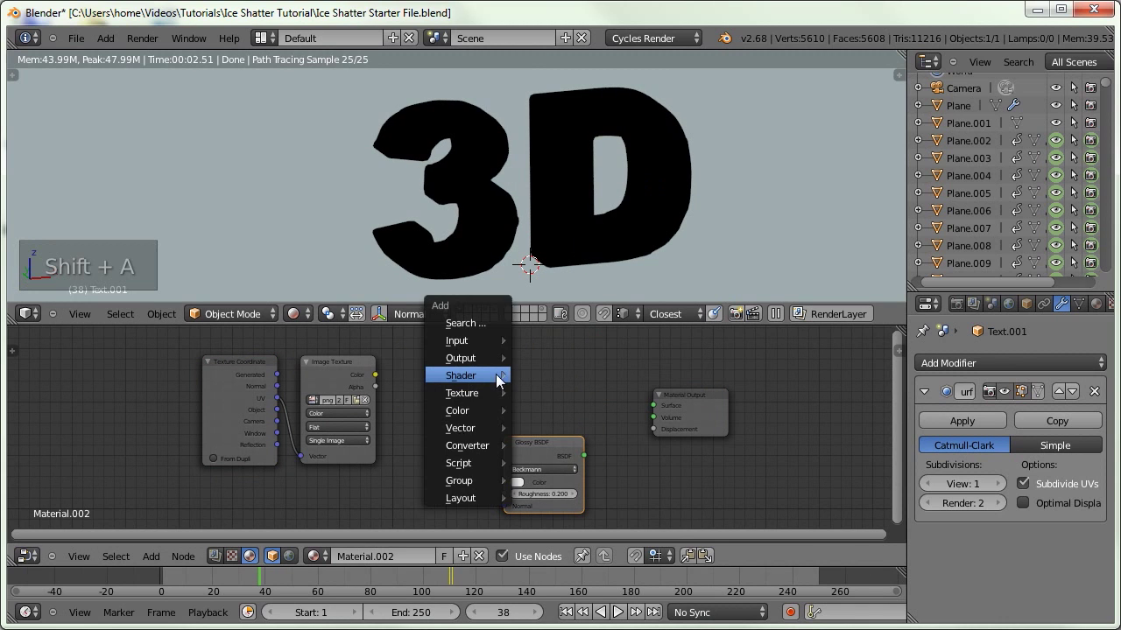
{"action": "mouse_move", "coordinate": [500, 374]}
{"action": "left_click", "coordinate": [562, 204]}
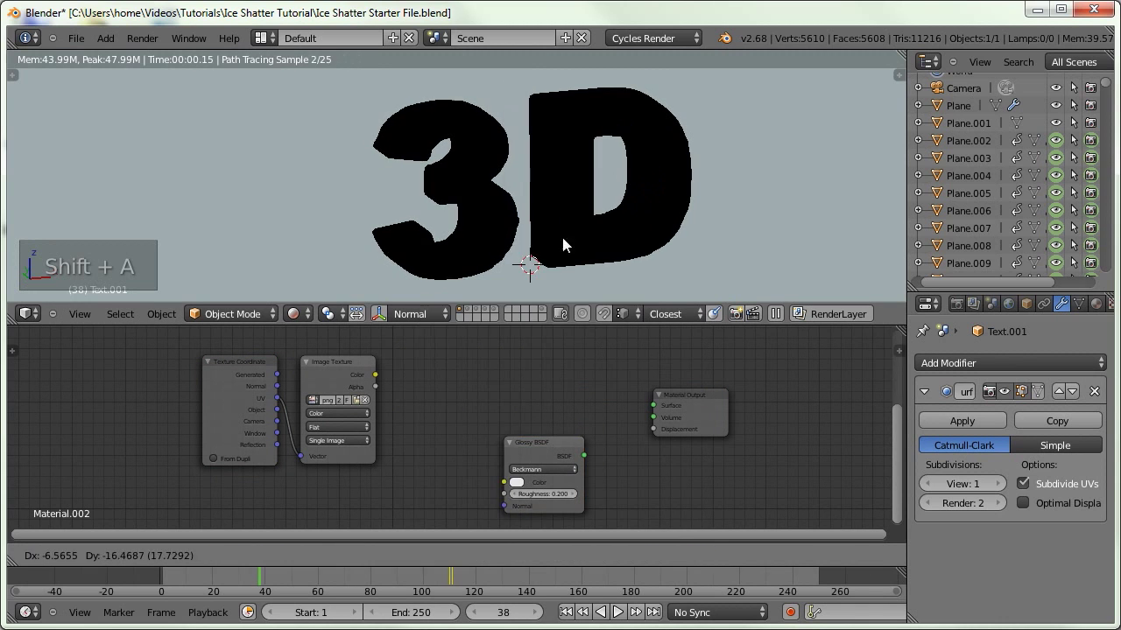
{"action": "left_click", "coordinate": [508, 341]}
Add a Mix Shader before Material Output, feeding Glass BSDF into its first shader input and Glossy BSDF into its second
{"action": "left_click_drag", "start_coordinate": [691, 412], "coordinate": [781, 412]}
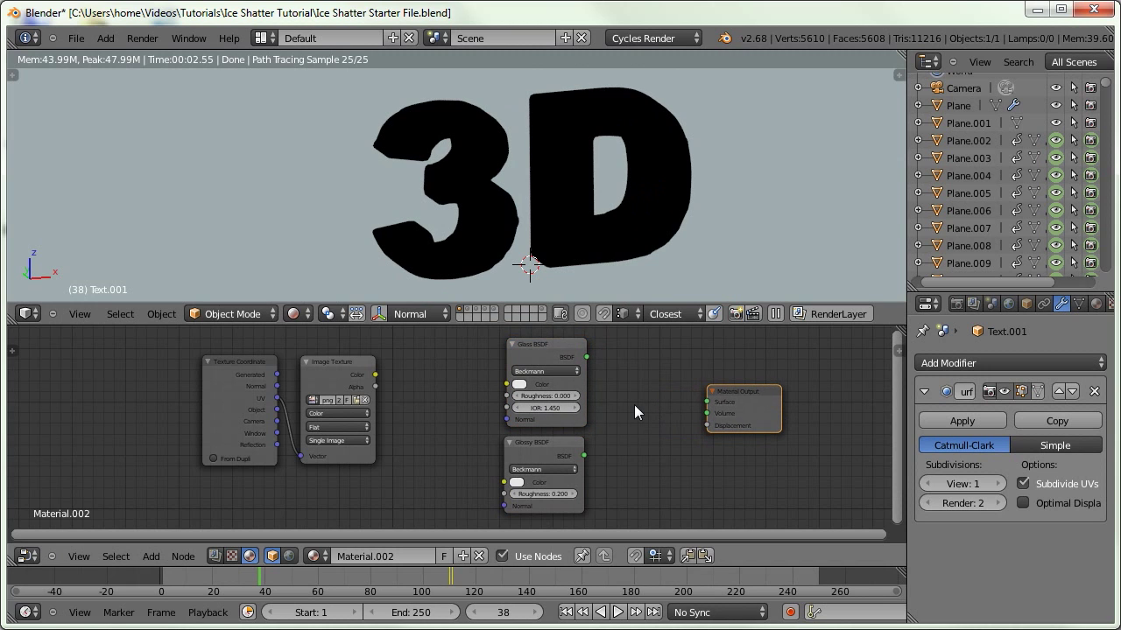
{"action": "key", "text": "shift+a"}
{"action": "mouse_move", "coordinate": [618, 400]}
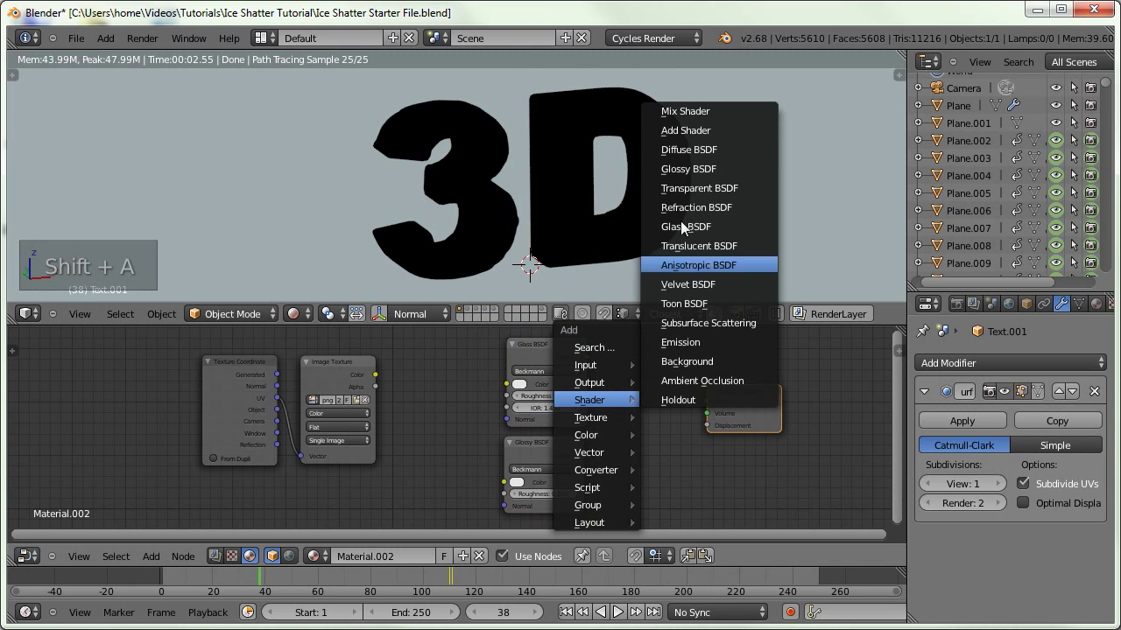
{"action": "left_click", "coordinate": [676, 110]}
{"action": "left_click", "coordinate": [612, 376]}
{"action": "left_click_drag", "start_coordinate": [743, 411], "coordinate": [784, 404]}
{"action": "left_click_drag", "start_coordinate": [655, 392], "coordinate": [749, 397]}
{"action": "left_click_drag", "start_coordinate": [586, 357], "coordinate": [640, 424]}
{"action": "left_click_drag", "start_coordinate": [584, 455], "coordinate": [641, 435]}
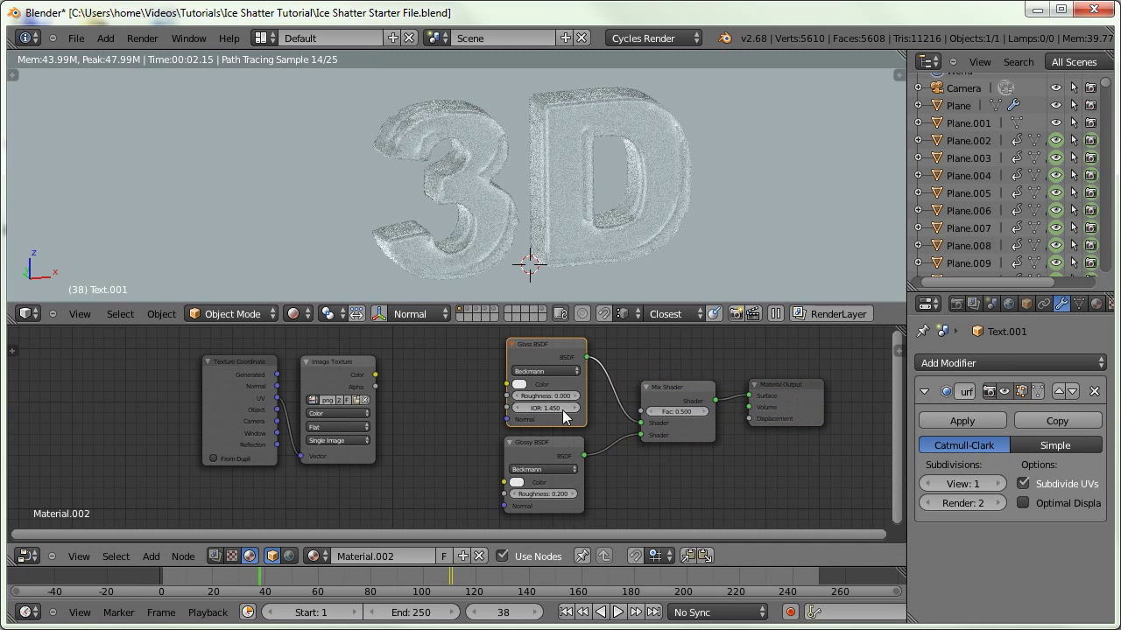
Set the Glossy BSDF node's roughness to 0
{"action": "scroll", "coordinate": [555, 437], "scroll_direction": "up", "scroll_amount": 3}
{"action": "left_click", "coordinate": [555, 500]}
{"action": "type", "text": "0"}
{"action": "key", "text": "Return"}
Set the Glass BSDF node's IOR to 1.310
{"action": "middle_click_drag", "start_coordinate": [564, 394], "coordinate": [521, 438]}
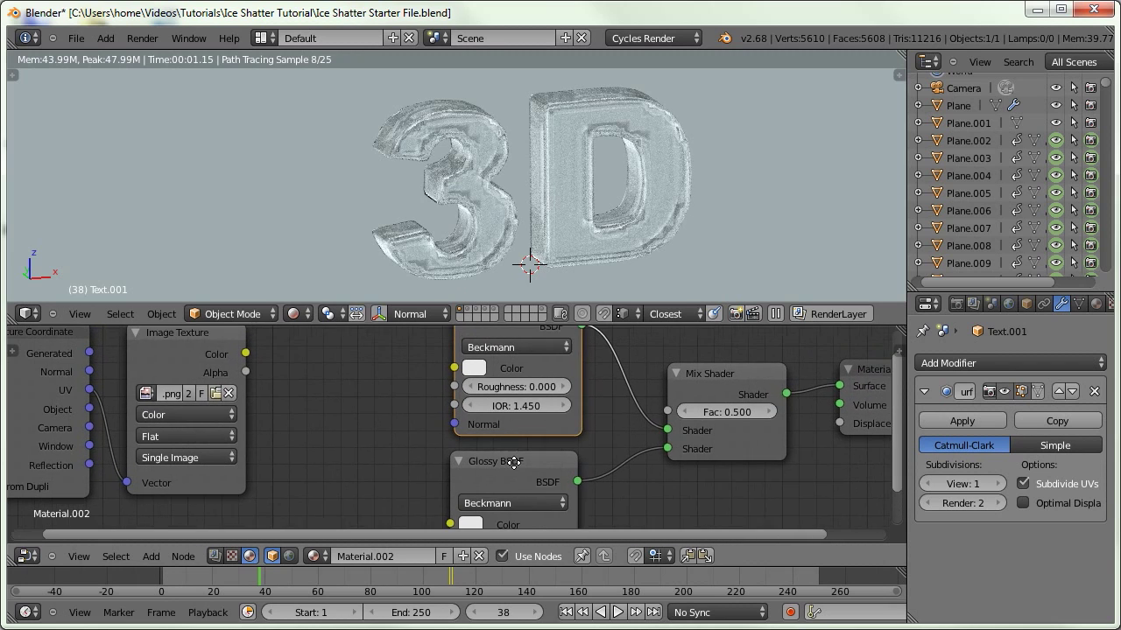
{"action": "middle_click_drag", "start_coordinate": [494, 386], "coordinate": [493, 426]}
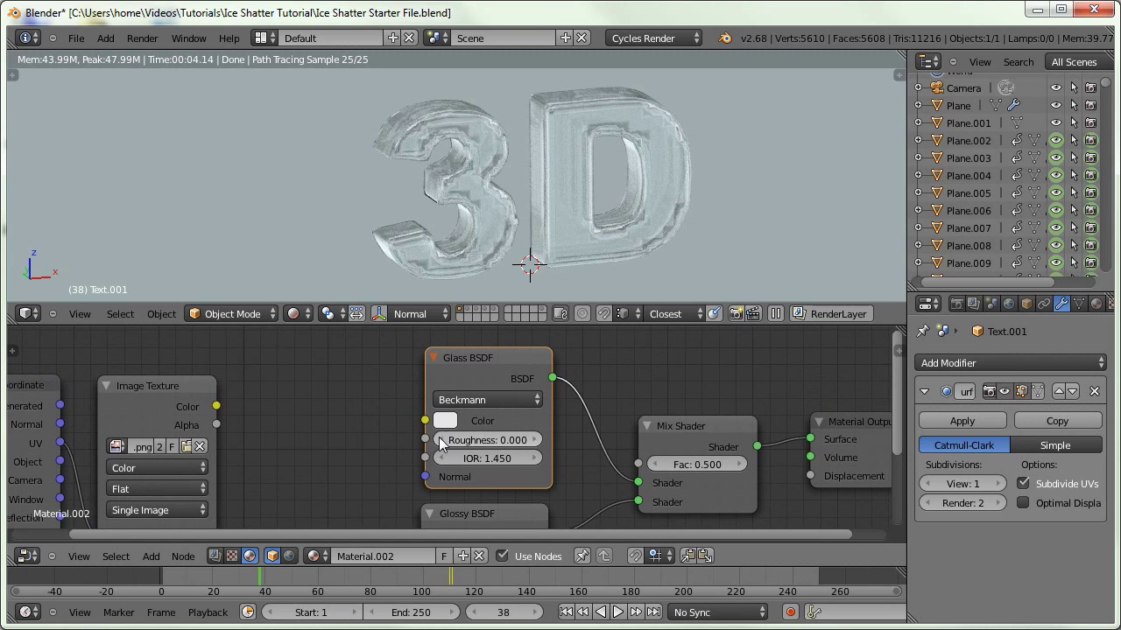
{"action": "left_click", "coordinate": [490, 458]}
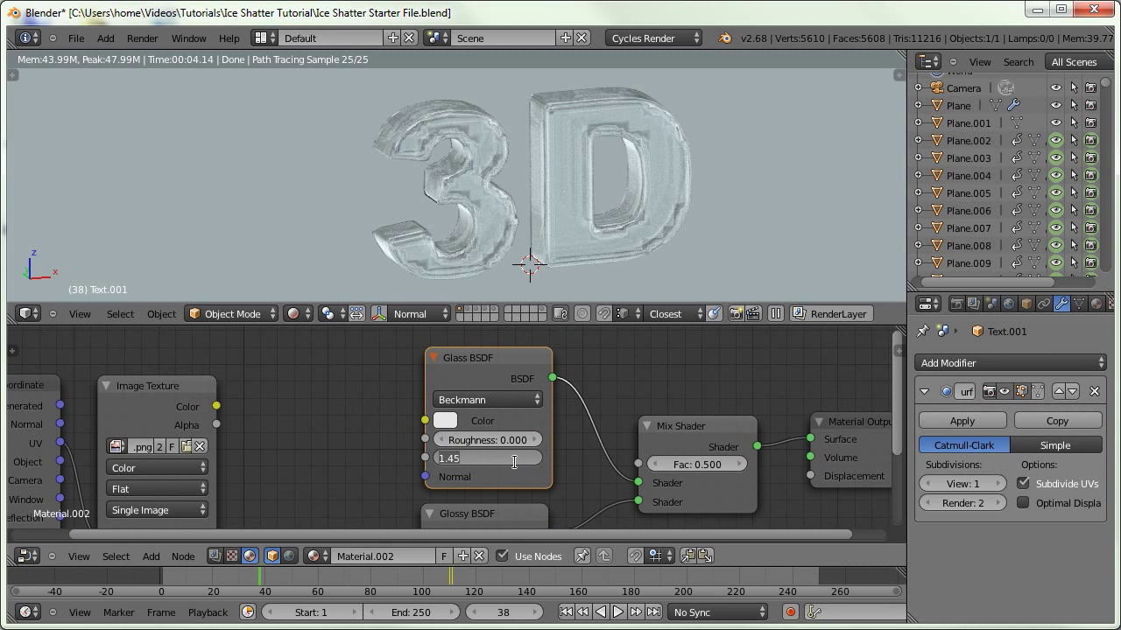
{"action": "type", "text": "1."}
{"action": "key", "text": "Return"}
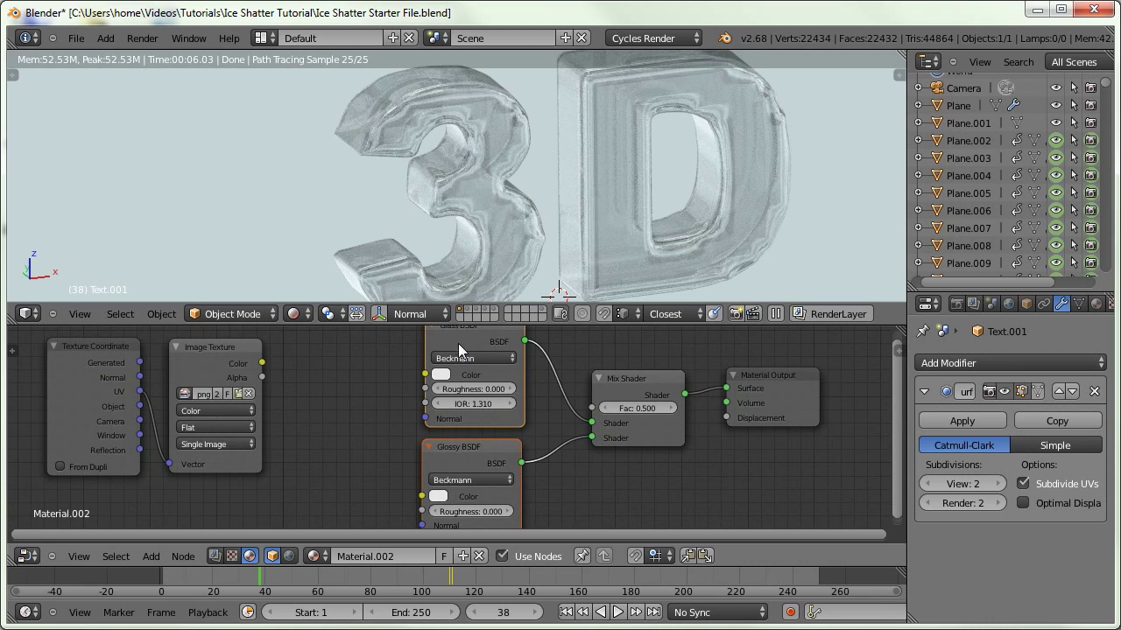
Move the Glass and Glossy nodes lower and connect the Image Texture's Color output to the Mix Shader's Fac input
{"action": "key", "text": "g"}
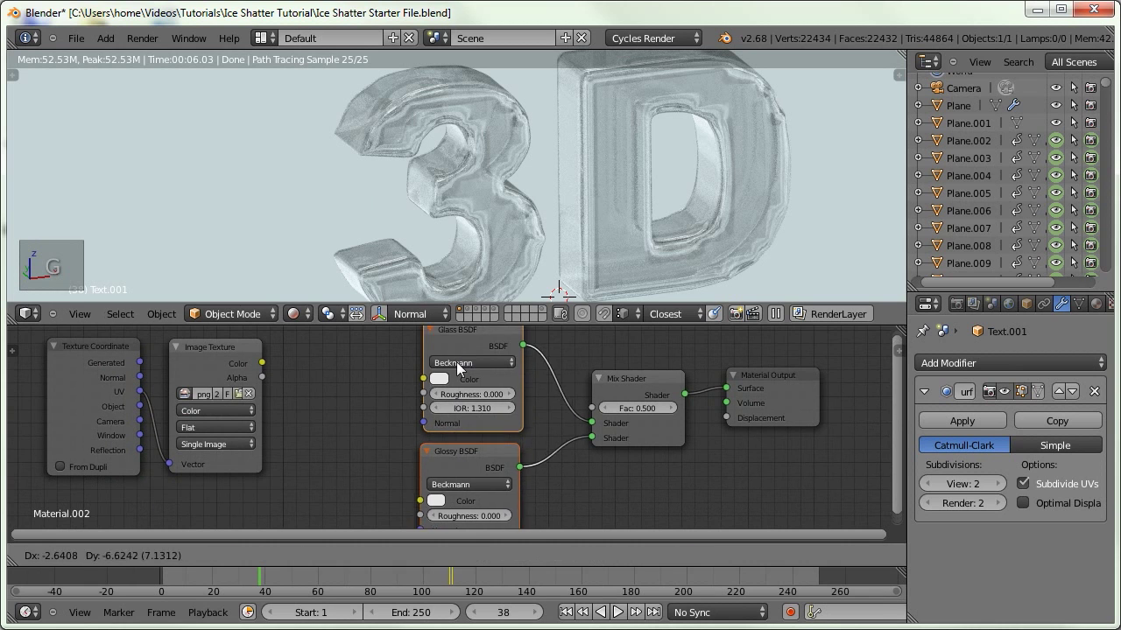
{"action": "left_click", "coordinate": [452, 429]}
{"action": "left_click_drag", "start_coordinate": [265, 369], "coordinate": [590, 408]}
{"action": "middle_click_drag", "start_coordinate": [360, 451], "coordinate": [432, 436]}
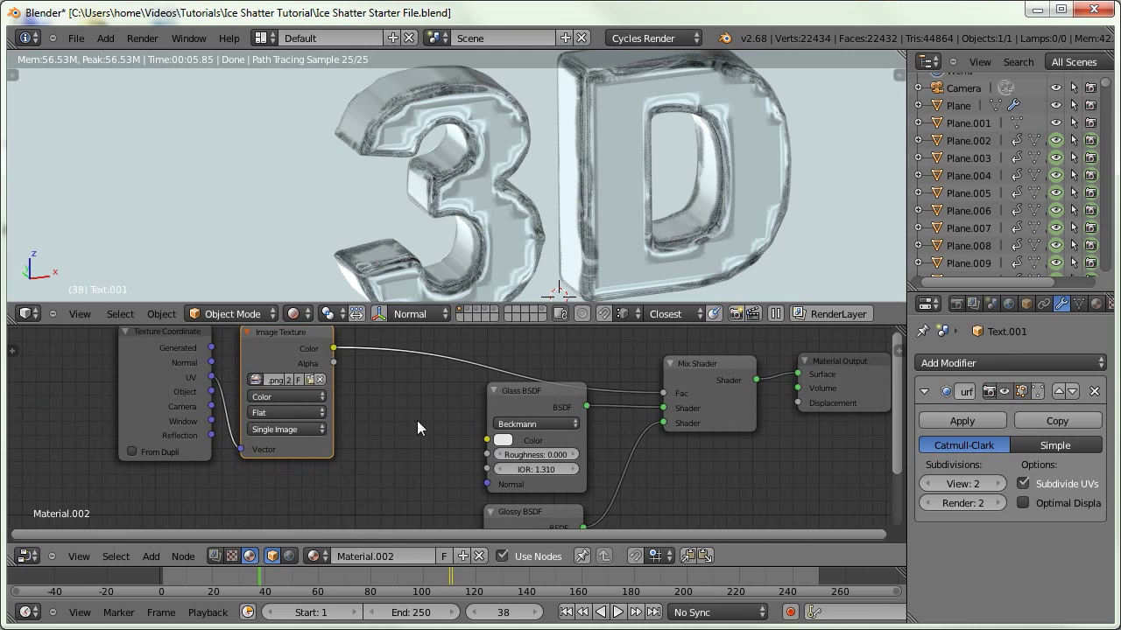
Insert a ColorRamp node on the link between the Image Texture and the Mix Shader's Fac input
{"action": "key", "text": "shift+a"}
{"action": "mouse_move", "coordinate": [416, 427]}
{"action": "mouse_move", "coordinate": [394, 493]}
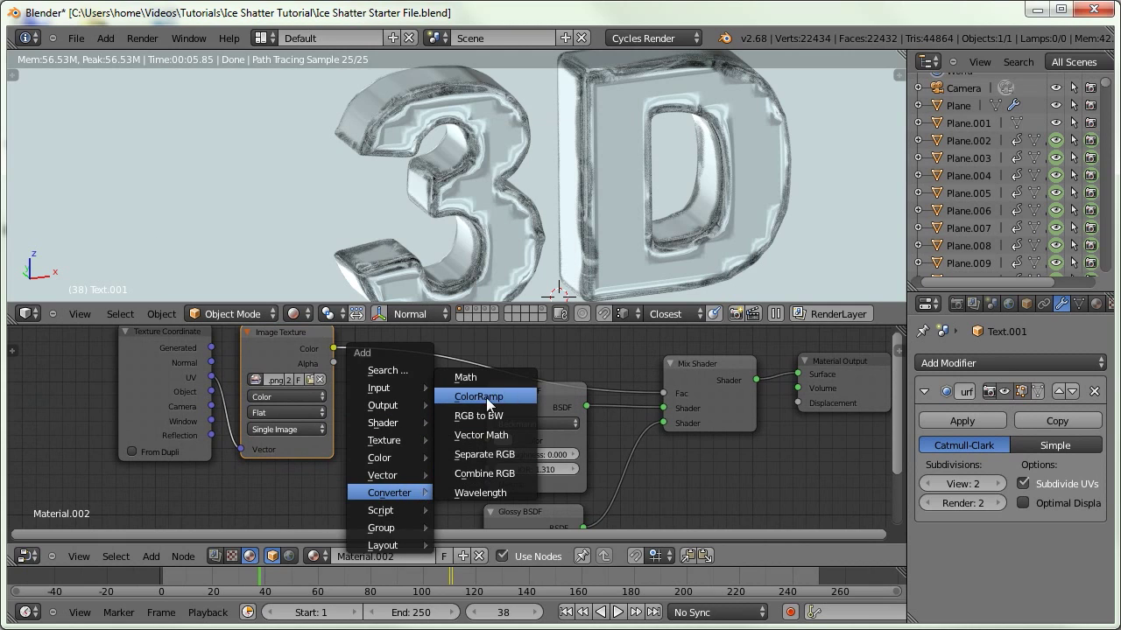
{"action": "left_click", "coordinate": [462, 397]}
{"action": "left_click", "coordinate": [351, 338]}
Spread out the Texture Coordinate, Image Texture and ColorRamp nodes so that they no longer overlap
{"action": "middle_click_drag", "start_coordinate": [289, 383], "coordinate": [434, 397]}
{"action": "left_click", "coordinate": [318, 389]}
{"action": "key", "text": "g"}
{"action": "left_click", "coordinate": [161, 391]}
{"action": "left_click", "coordinate": [408, 366]}
{"action": "key", "text": "g"}
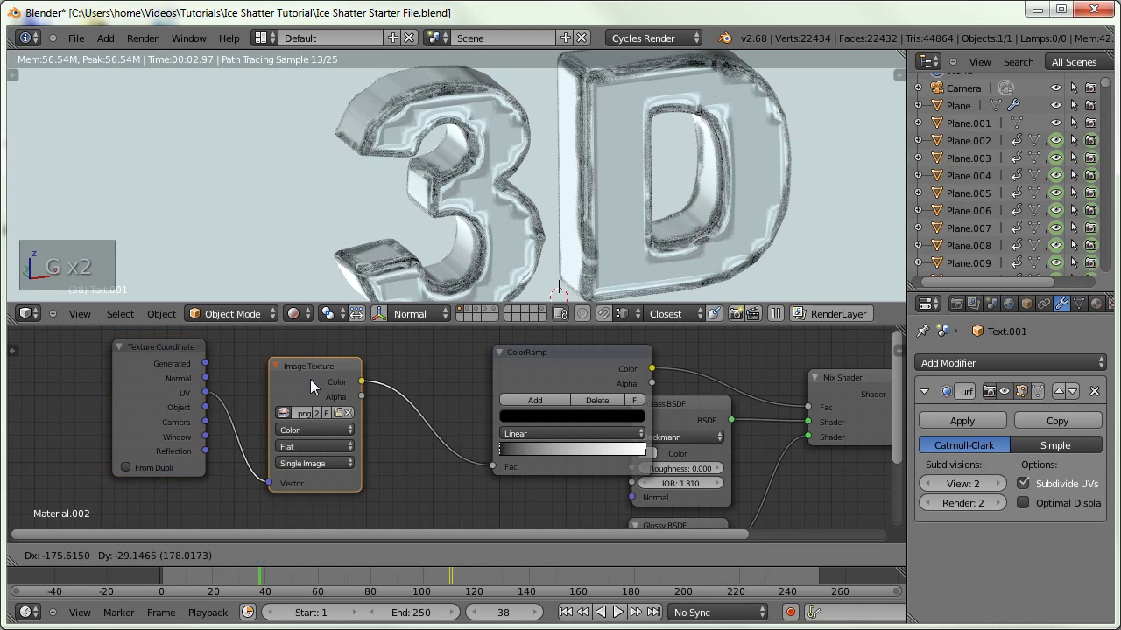
{"action": "left_click", "coordinate": [283, 385]}
{"action": "left_click", "coordinate": [517, 353]}
{"action": "key", "text": "g"}
{"action": "left_click", "coordinate": [418, 340]}
Set the Image Texture node's color space to Non-Color Data
{"action": "left_click", "coordinate": [284, 383]}
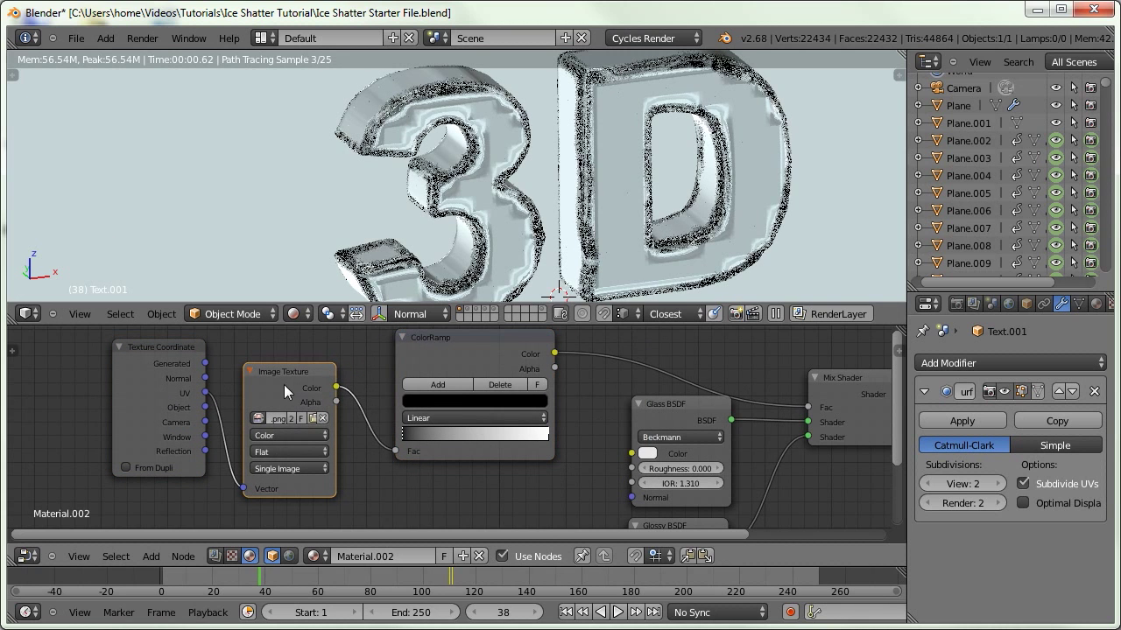
{"action": "left_click", "coordinate": [292, 431]}
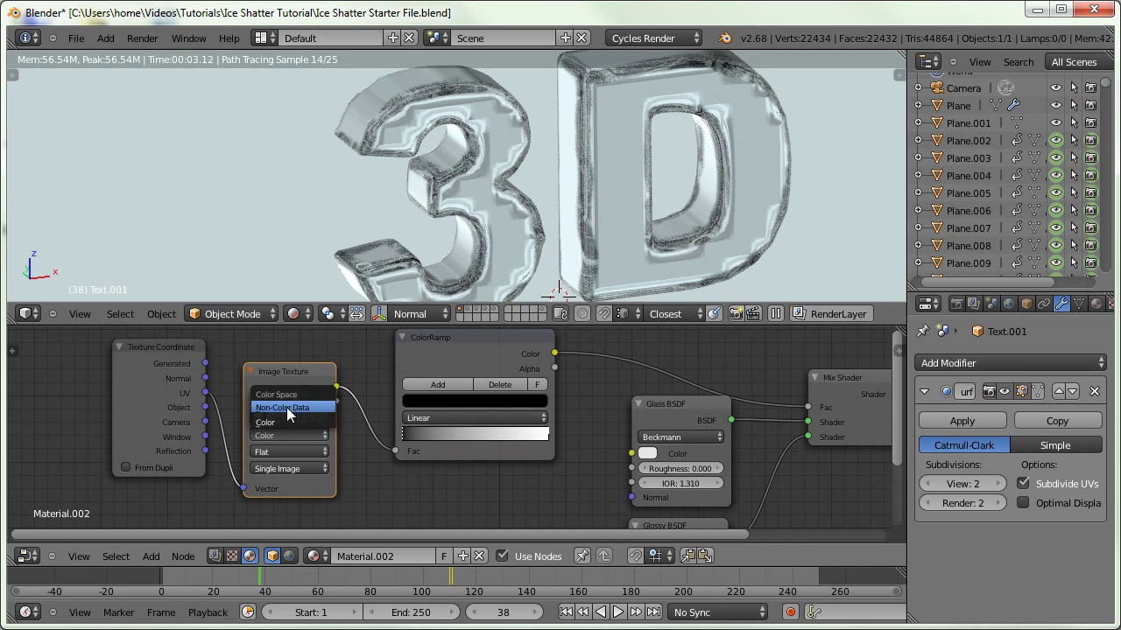
{"action": "left_click", "coordinate": [286, 407]}
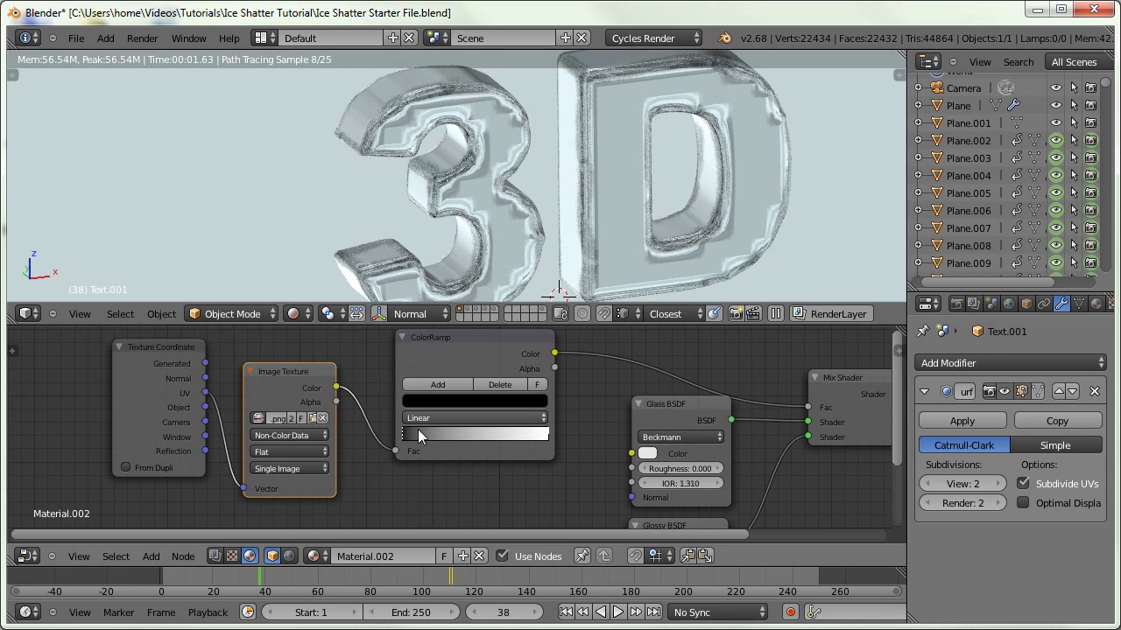
Reverse the ColorRamp by moving its stops so it runs from white at the start to black at the end
{"action": "left_click_drag", "start_coordinate": [412, 440], "coordinate": [459, 437]}
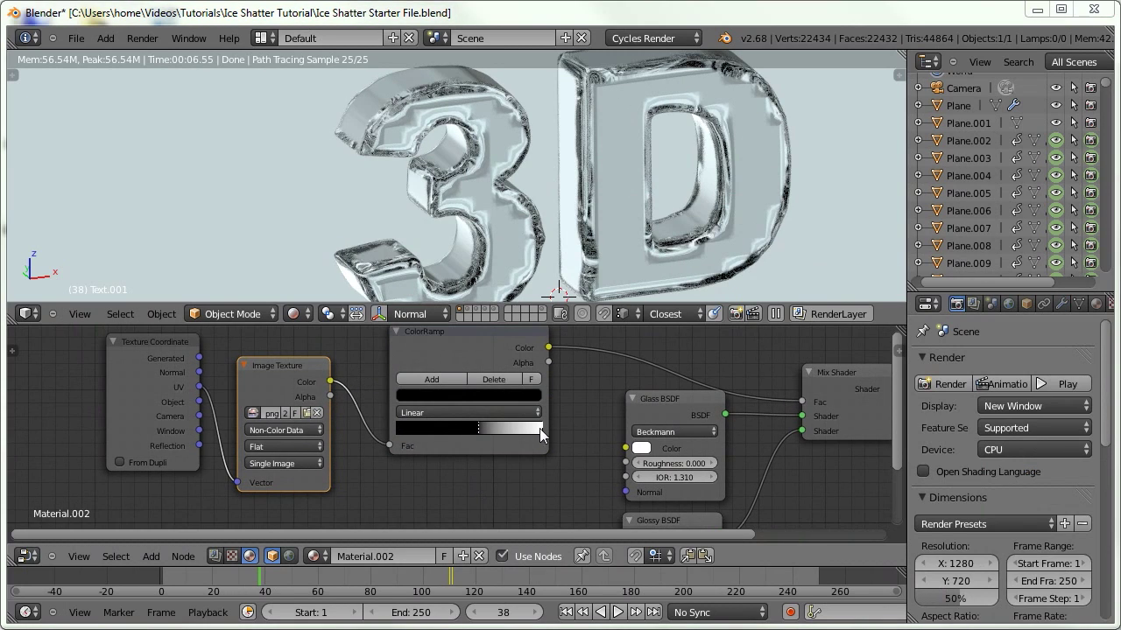
{"action": "left_click_drag", "start_coordinate": [539, 428], "coordinate": [379, 442]}
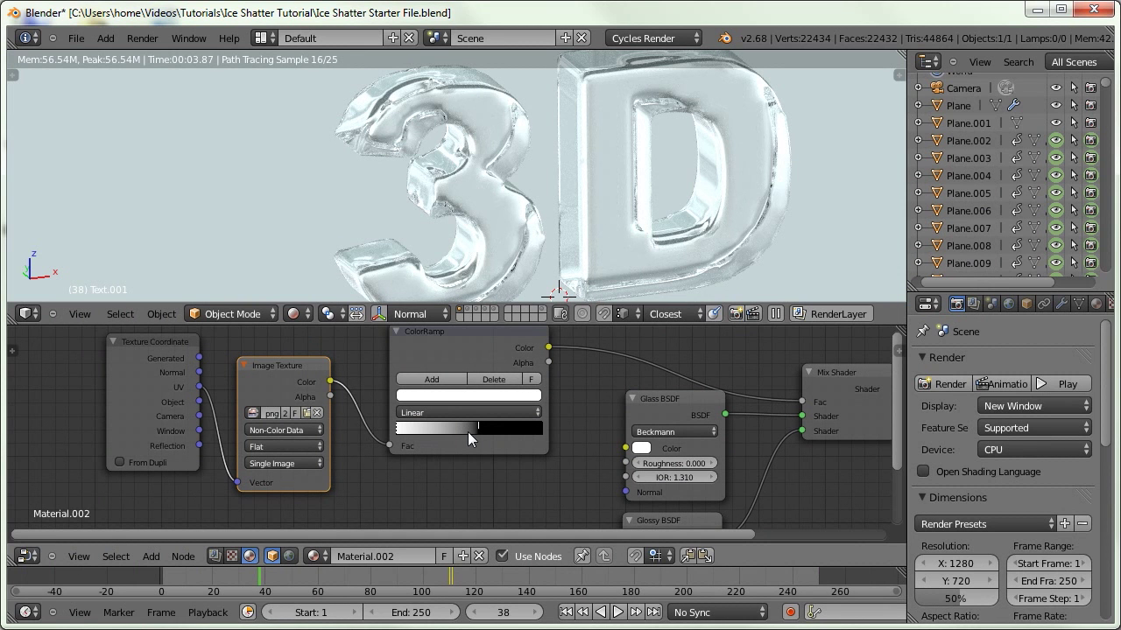
{"action": "left_click_drag", "start_coordinate": [476, 427], "coordinate": [464, 431]}
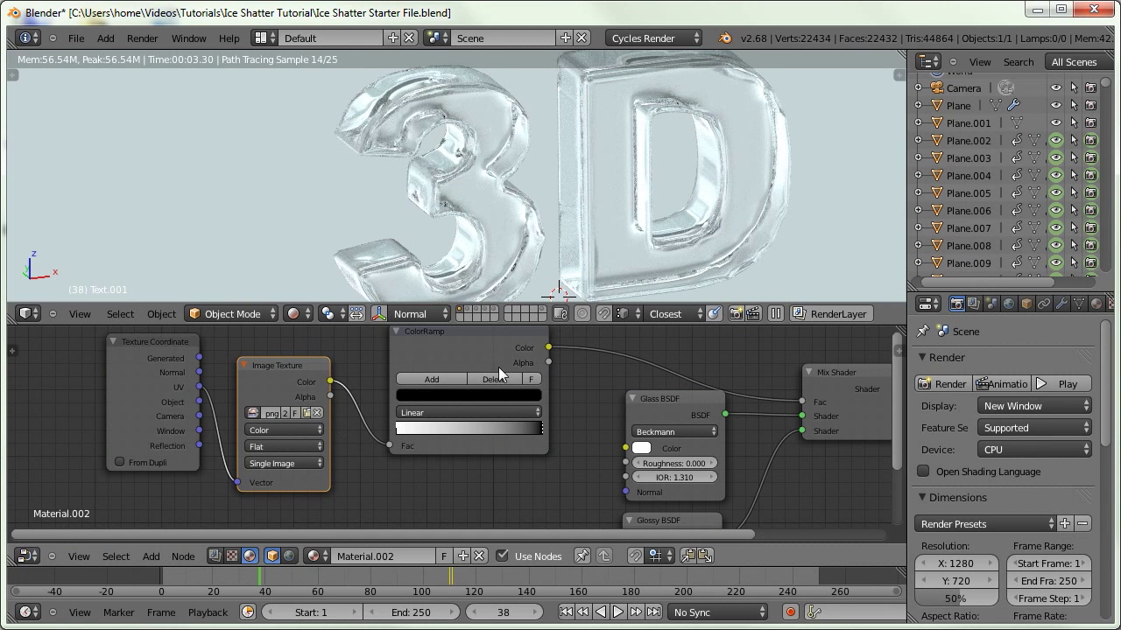
Fine-tune the brightness of the Glass BSDF node's white color
{"action": "middle_click_drag", "start_coordinate": [592, 444], "coordinate": [524, 368]}
{"action": "left_click", "coordinate": [588, 375]}
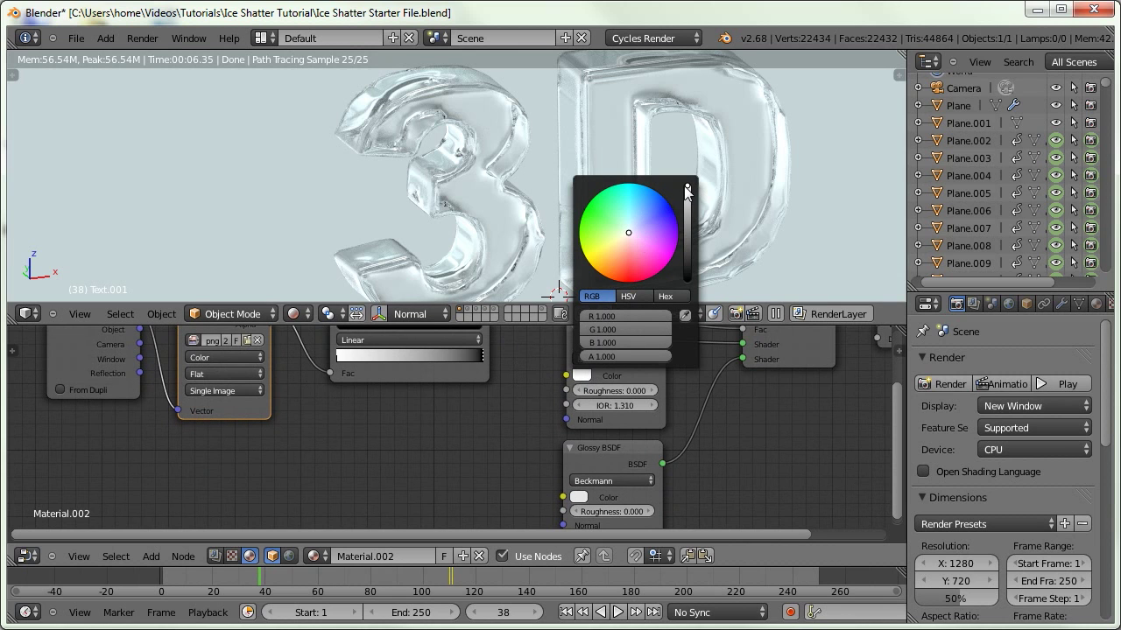
{"action": "left_click_drag", "start_coordinate": [687, 192], "coordinate": [688, 194]}
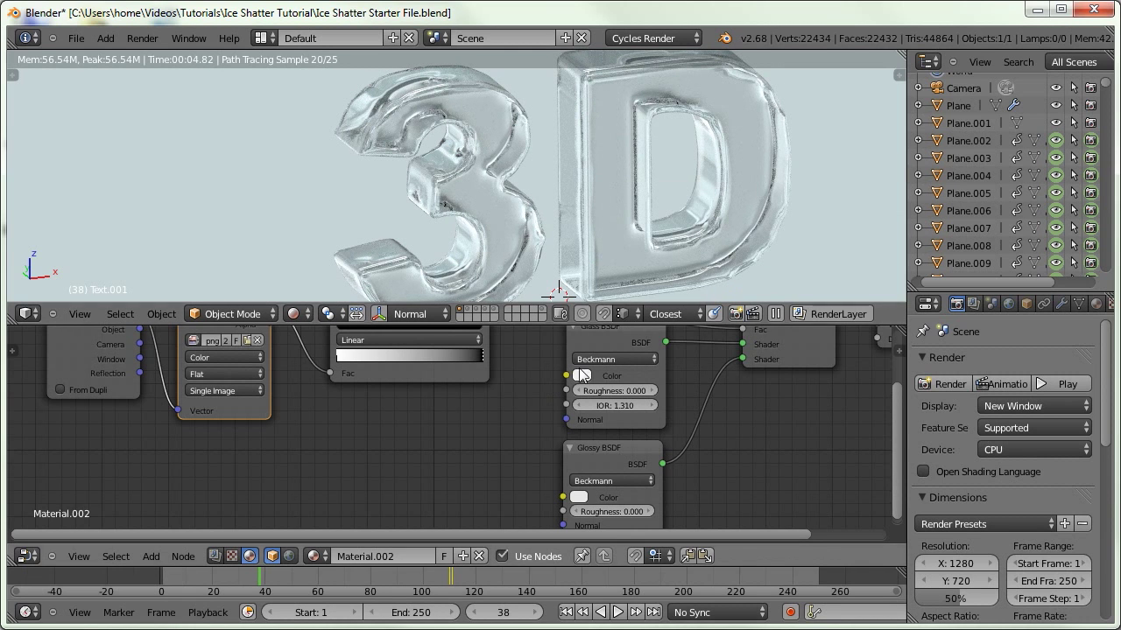
Try different positions for the ColorRamp's two stops, ending with white at about 0.17 and black at about 0.67
{"action": "mouse_move", "coordinate": [579, 379]}
{"action": "middle_mouse_down"}
{"action": "mouse_move", "coordinate": [570, 407]}
{"action": "mouse_move", "coordinate": [574, 361]}
{"action": "middle_mouse_up"}
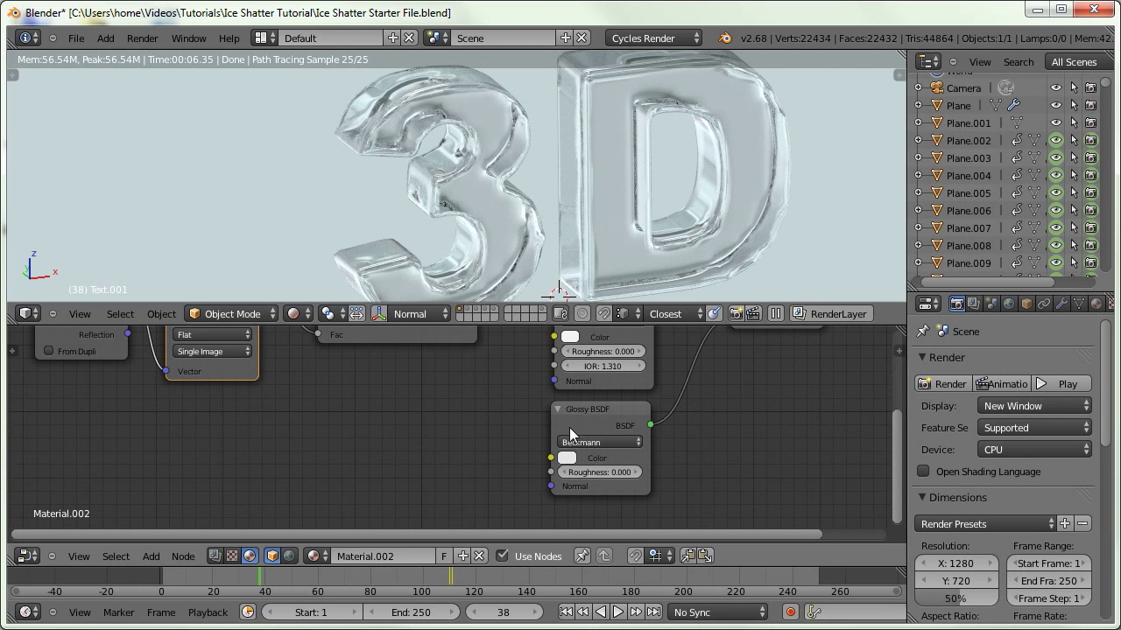
{"action": "middle_click_drag", "start_coordinate": [563, 415], "coordinate": [627, 438]}
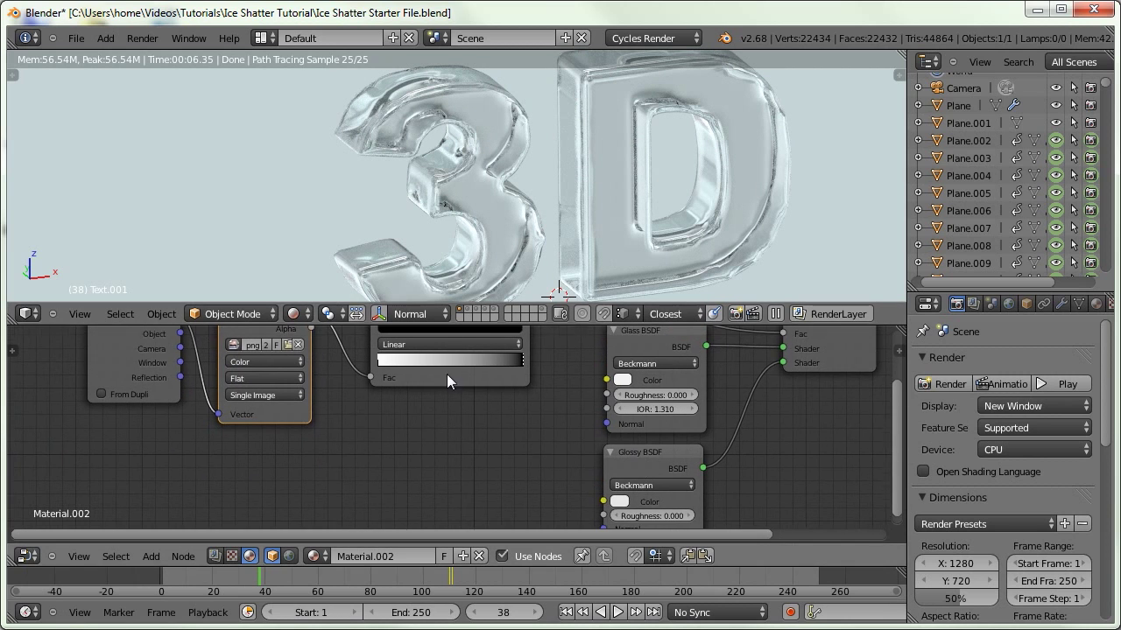
{"action": "middle_click_drag", "start_coordinate": [447, 374], "coordinate": [522, 429]}
{"action": "left_click_drag", "start_coordinate": [553, 429], "coordinate": [452, 427]}
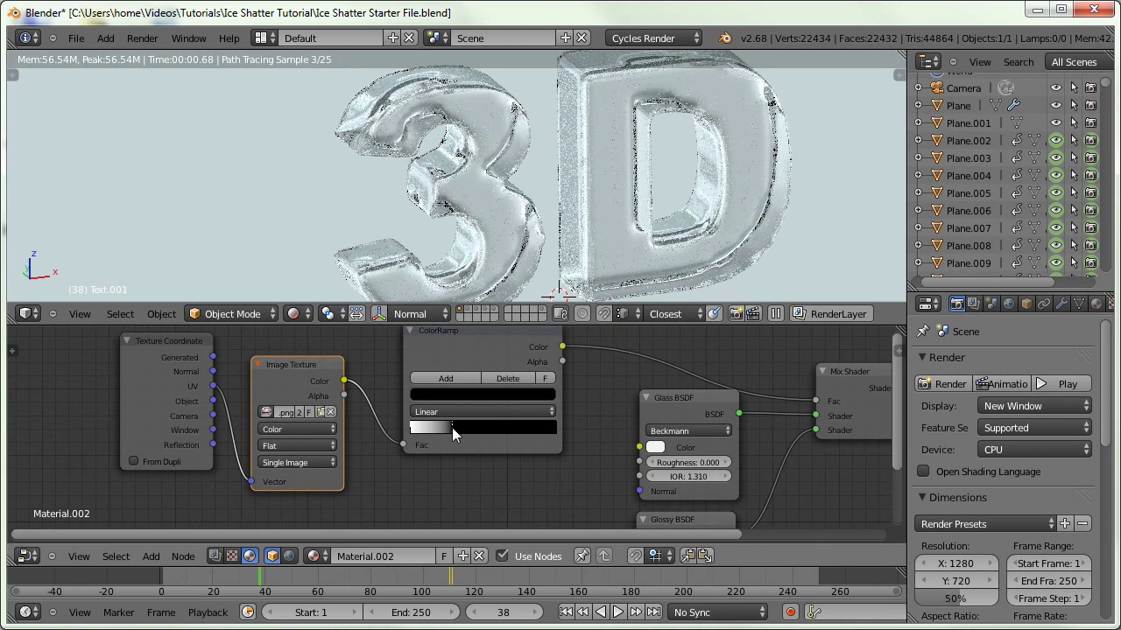
{"action": "middle_click_drag", "start_coordinate": [451, 428], "coordinate": [306, 455]}
{"action": "left_click_drag", "start_coordinate": [312, 452], "coordinate": [441, 445]}
{"action": "left_click_drag", "start_coordinate": [269, 455], "coordinate": [388, 457]}
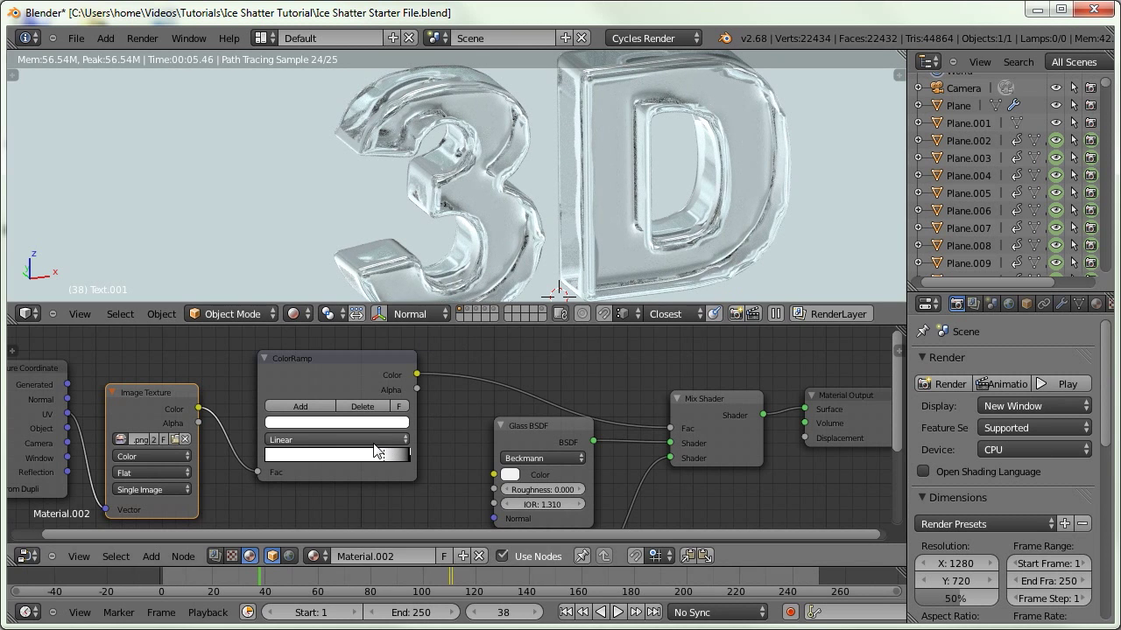
{"action": "left_click_drag", "start_coordinate": [383, 457], "coordinate": [216, 450]}
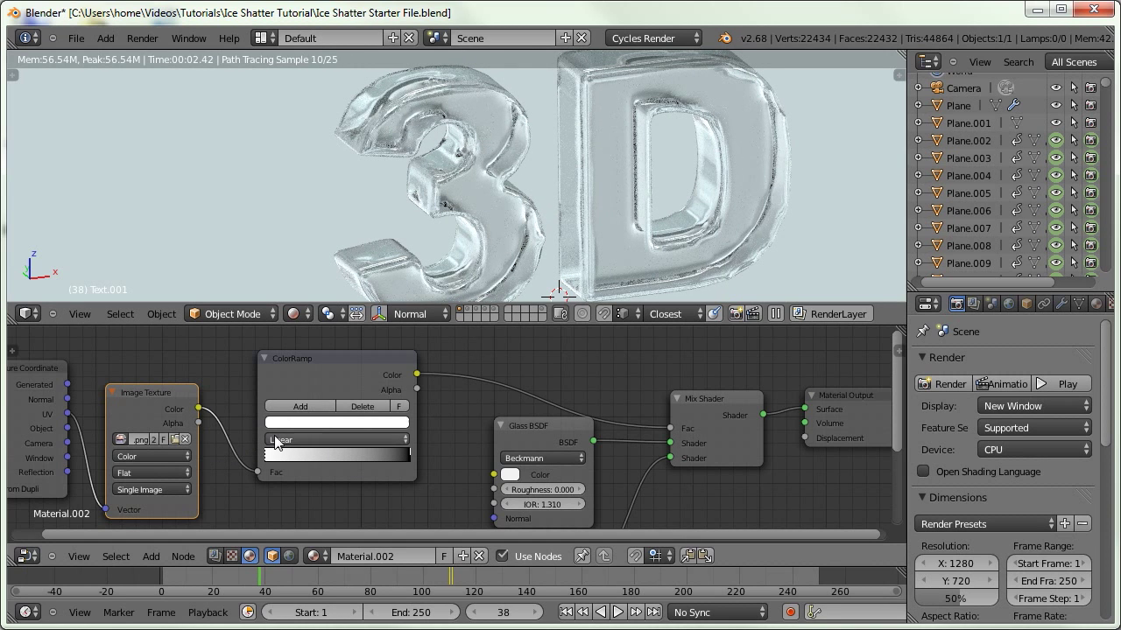
{"action": "left_click_drag", "start_coordinate": [270, 455], "coordinate": [295, 456]}
Add a Diffuse BSDF colored by the ColorRamp and link it to the Material Output's Surface to preview the mask
{"action": "middle_click_drag", "start_coordinate": [483, 384], "coordinate": [377, 410]}
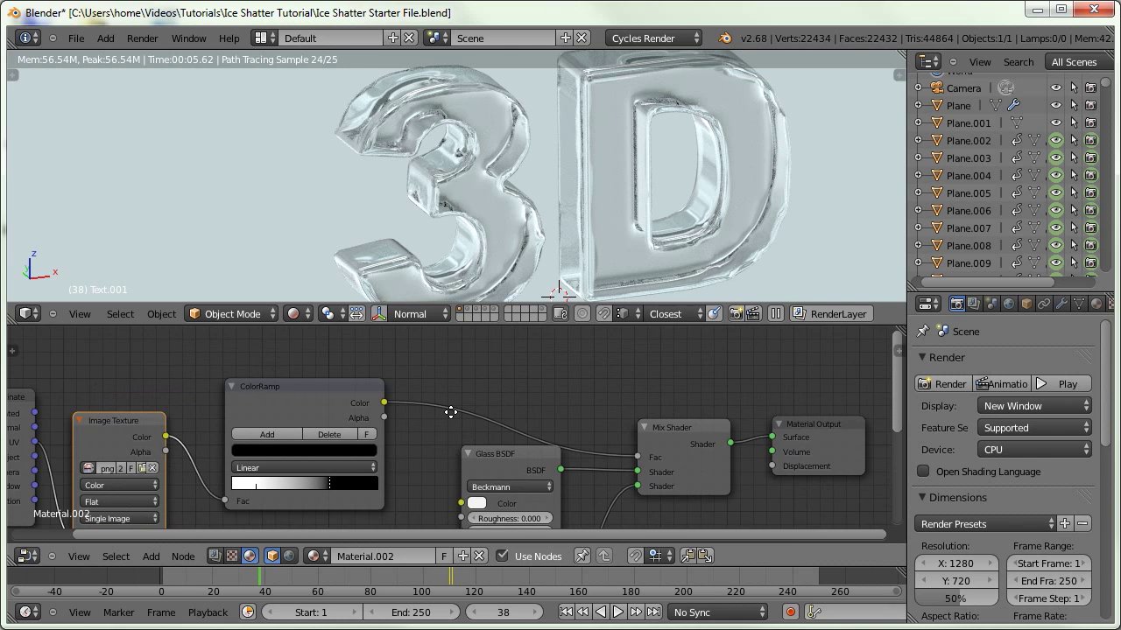
{"action": "key", "text": "shift+a"}
{"action": "mouse_move", "coordinate": [449, 372]}
{"action": "mouse_move", "coordinate": [446, 308]}
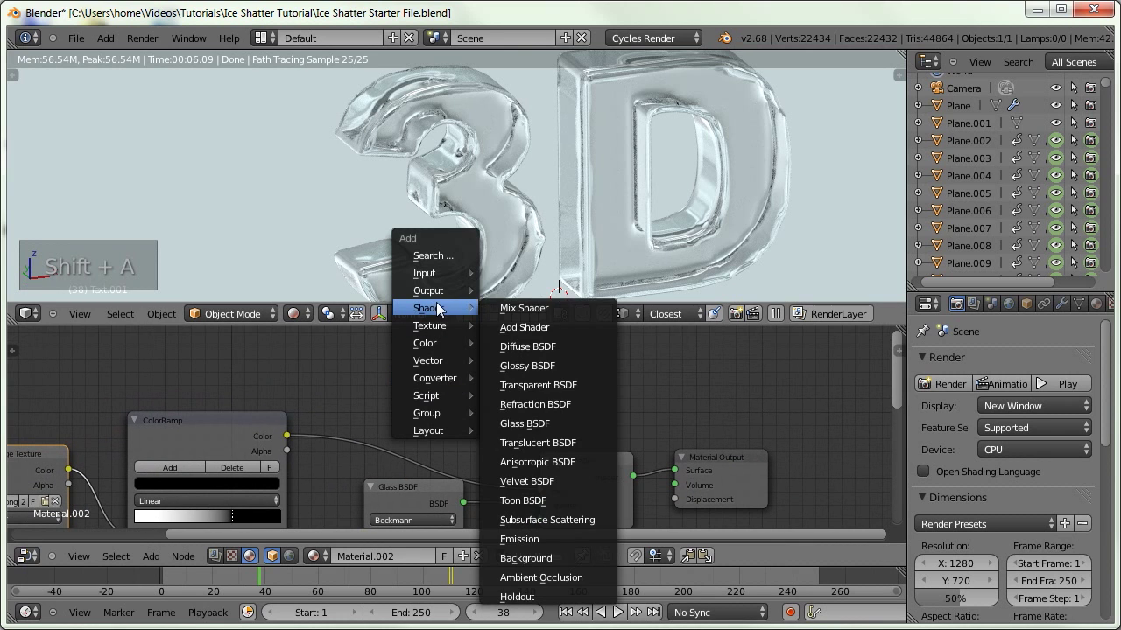
{"action": "left_click", "coordinate": [514, 346]}
{"action": "left_click", "coordinate": [529, 369]}
{"action": "left_click_drag", "start_coordinate": [589, 381], "coordinate": [674, 485]}
{"action": "left_click_drag", "start_coordinate": [287, 436], "coordinate": [490, 395]}
Compare the mask with the ColorRamp's stops at both ends and with the black stop at about 0.34
{"action": "middle_click_drag", "start_coordinate": [264, 452], "coordinate": [327, 417]}
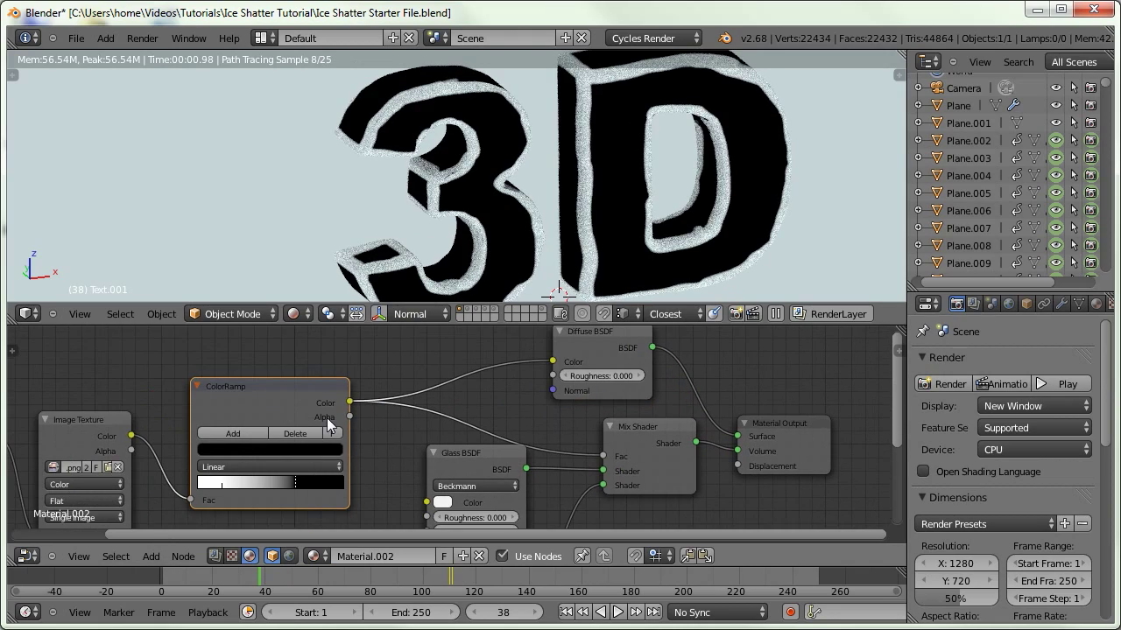
{"action": "left_click_drag", "start_coordinate": [296, 485], "coordinate": [375, 475]}
{"action": "left_click_drag", "start_coordinate": [222, 483], "coordinate": [180, 486]}
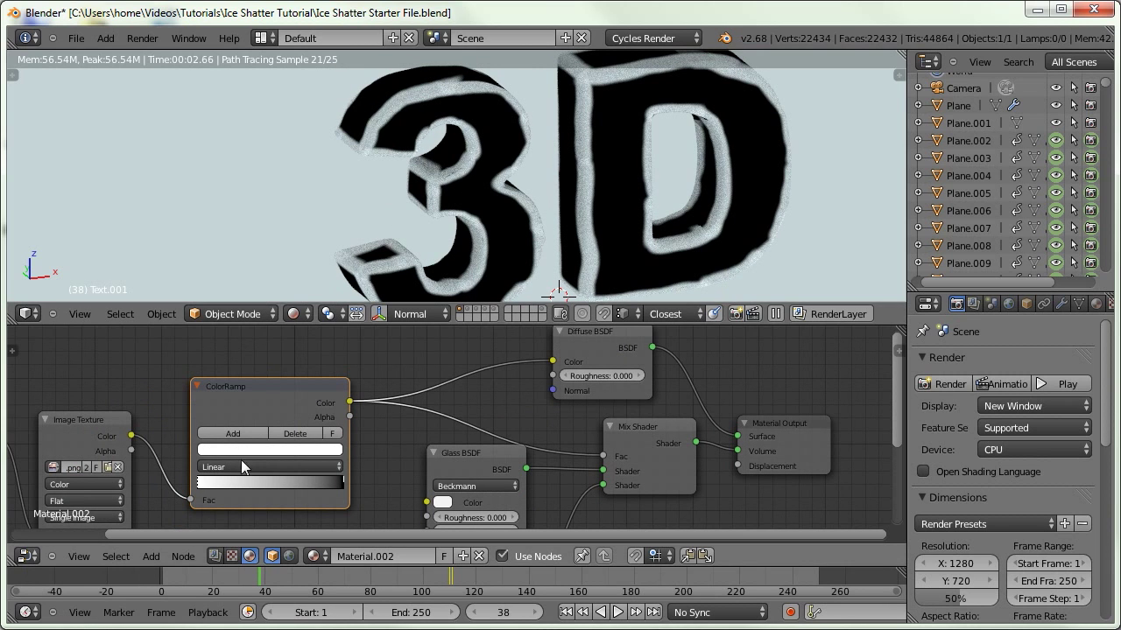
{"action": "left_click_drag", "start_coordinate": [209, 493], "coordinate": [137, 479]}
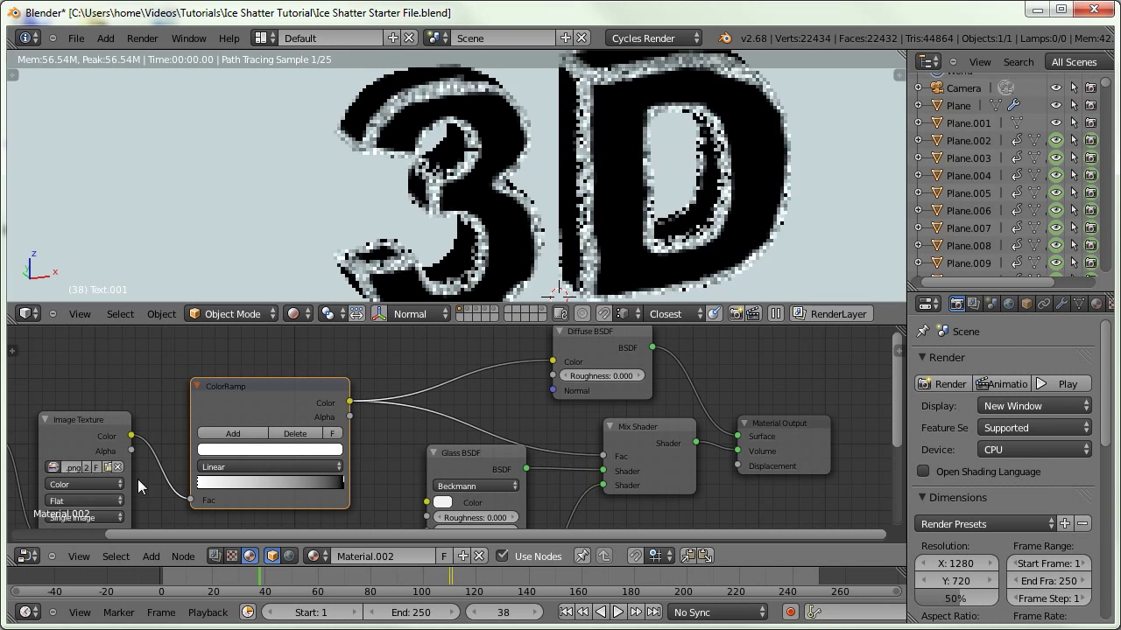
{"action": "left_click_drag", "start_coordinate": [338, 482], "coordinate": [250, 486]}
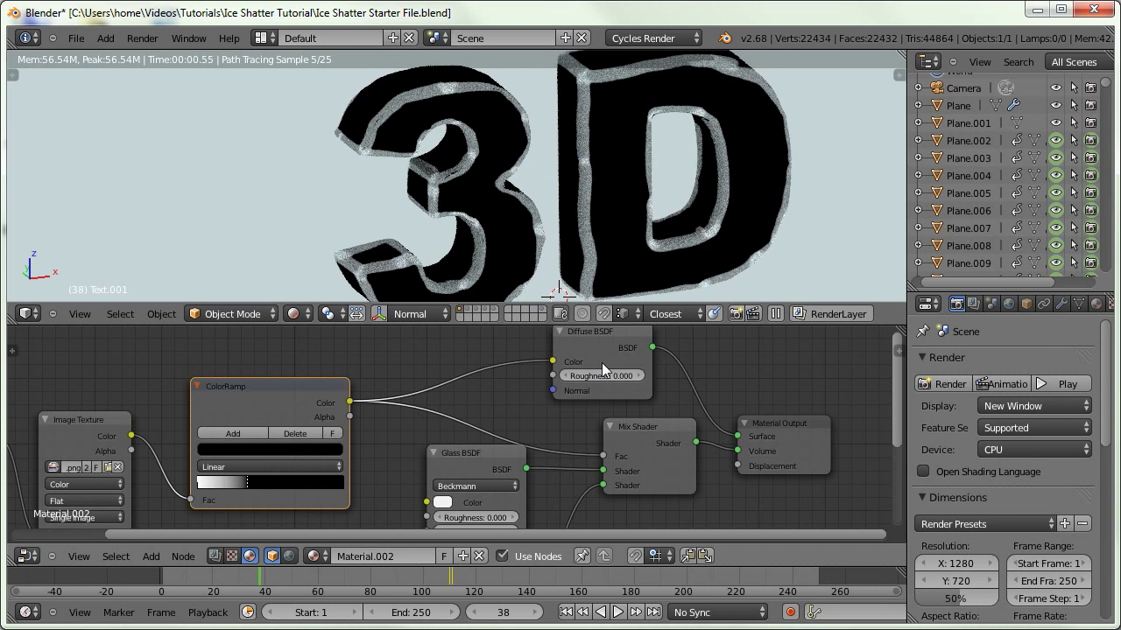
Reconnect the Mix Shader to the Material Output's Surface and delete the preview Diffuse BSDF node
{"action": "left_click_drag", "start_coordinate": [737, 452], "coordinate": [737, 436]}
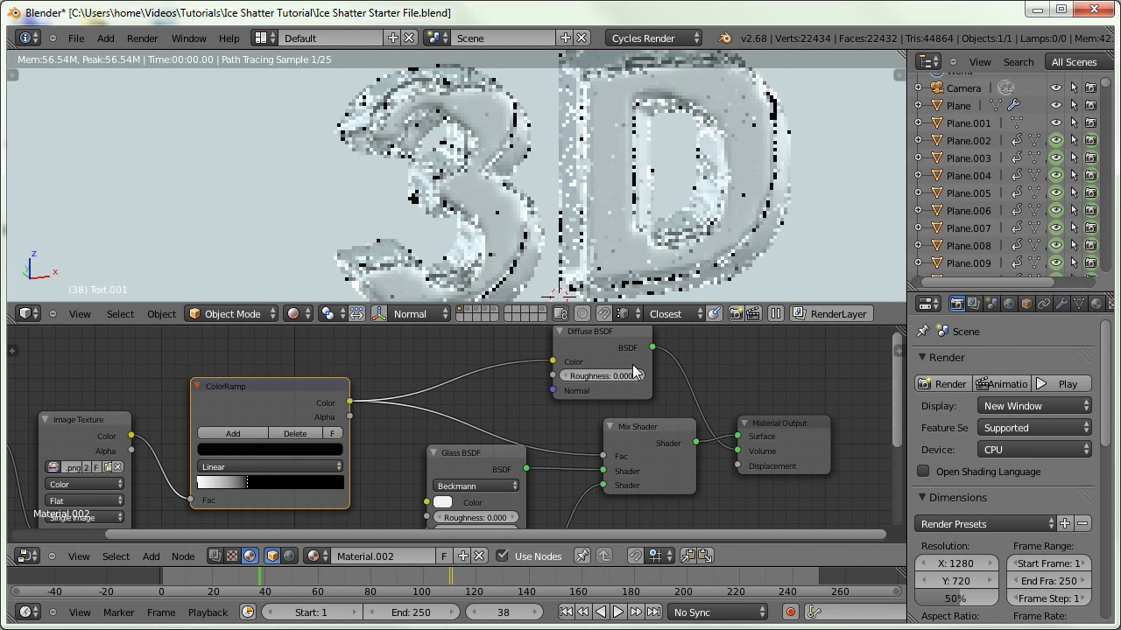
{"action": "left_click", "coordinate": [632, 364]}
{"action": "key", "text": "Delete"}
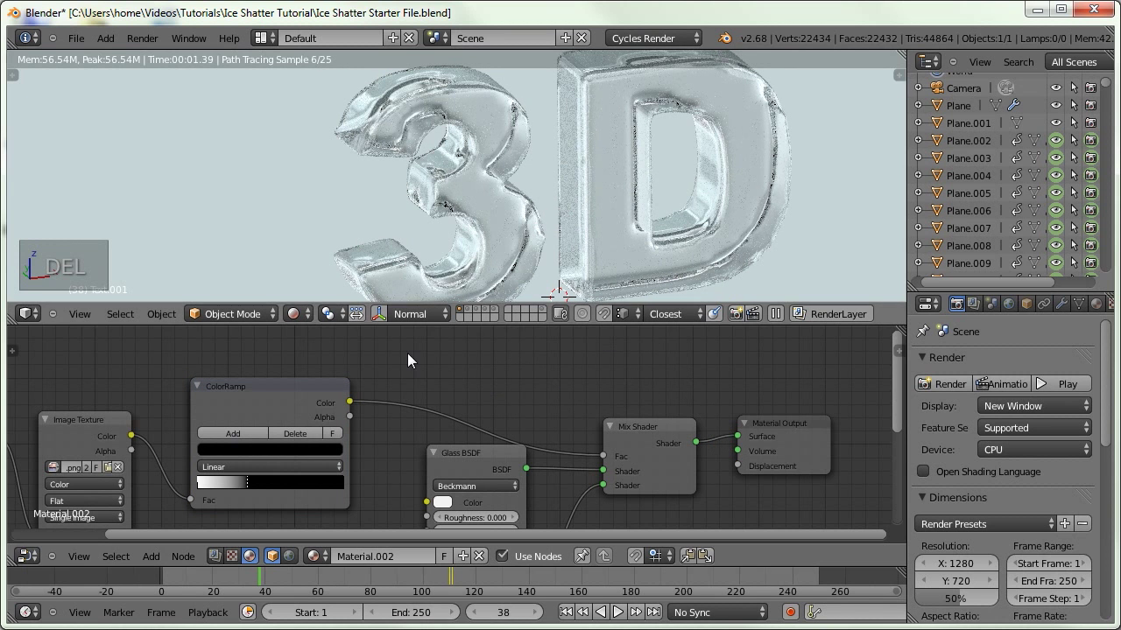
Move the ColorRamp's black stop to the far end and its white stop to about 0.16
{"action": "left_click_drag", "start_coordinate": [247, 483], "coordinate": [366, 477]}
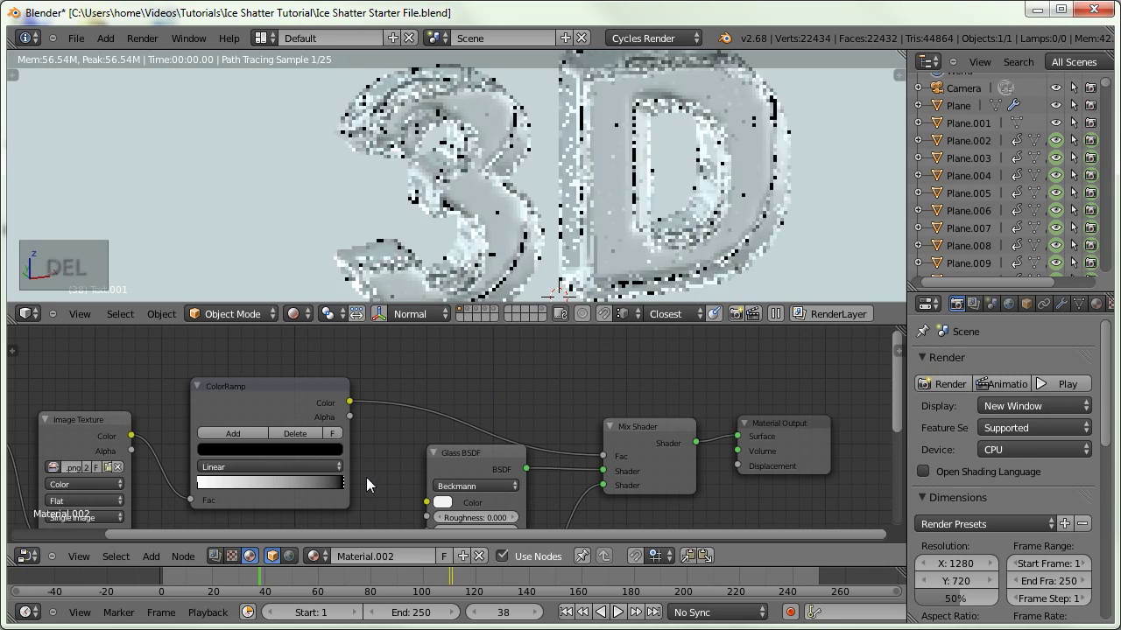
{"action": "left_click", "coordinate": [199, 484]}
{"action": "mouse_move", "coordinate": [200, 484]}
{"action": "left_mouse_down"}
{"action": "mouse_move", "coordinate": [270, 482]}
{"action": "mouse_move", "coordinate": [222, 481]}
{"action": "left_mouse_up"}
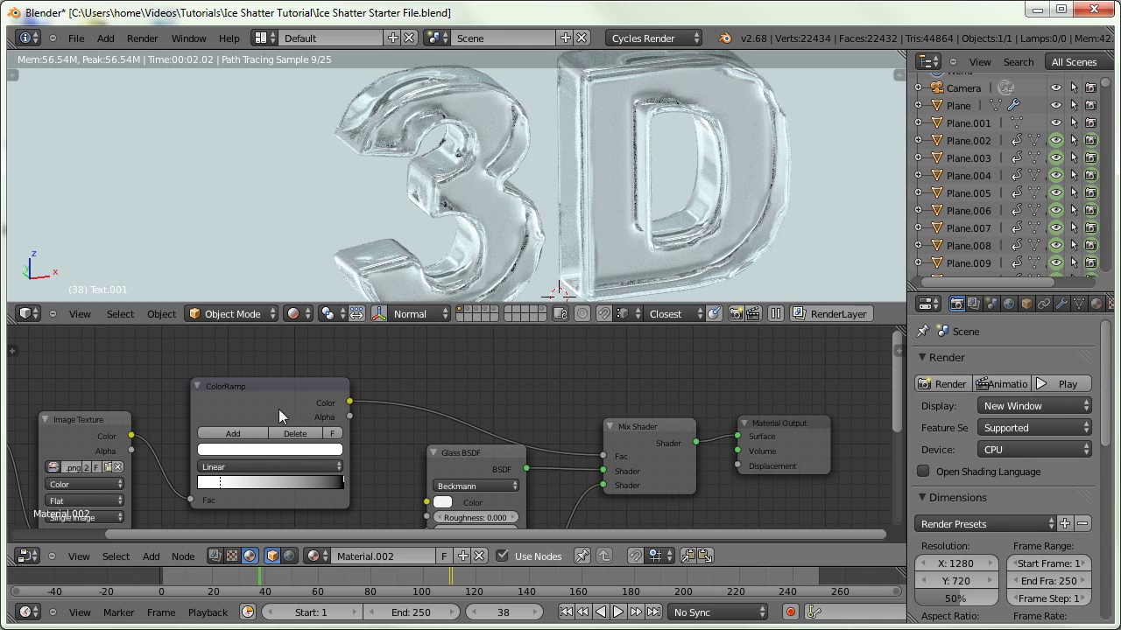
Try the Mix Shader at a factor of 0 without the ColorRamp, and relink the ramp's color to the factor
{"action": "middle_click_drag", "start_coordinate": [382, 442], "coordinate": [369, 387]}
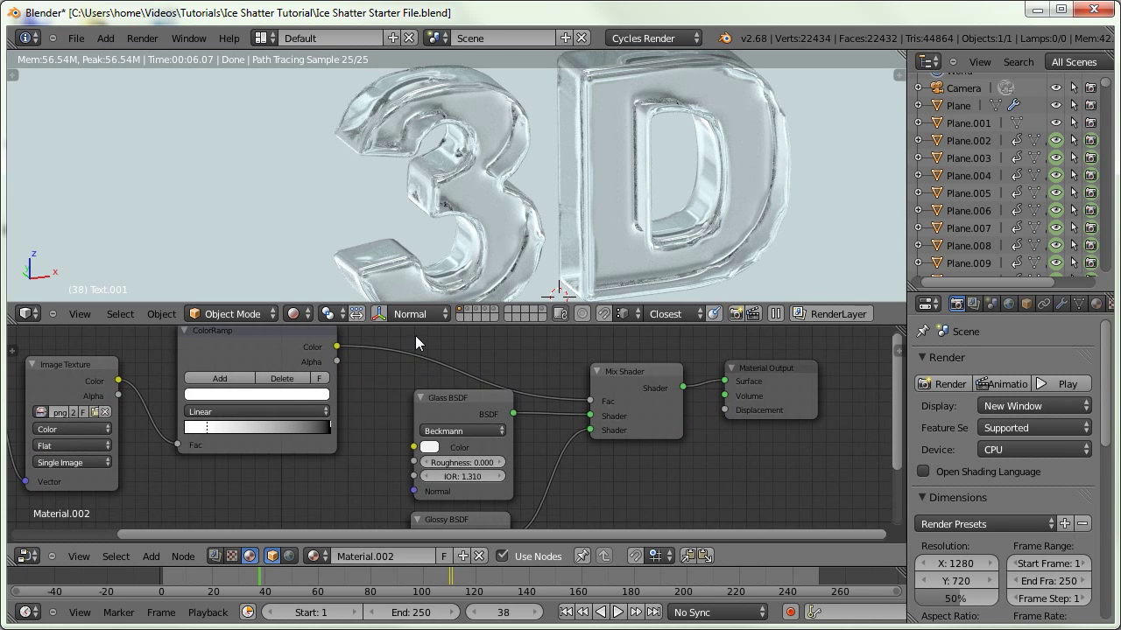
{"action": "left_click_drag", "start_coordinate": [415, 335], "coordinate": [406, 367], "text": "ctrl"}
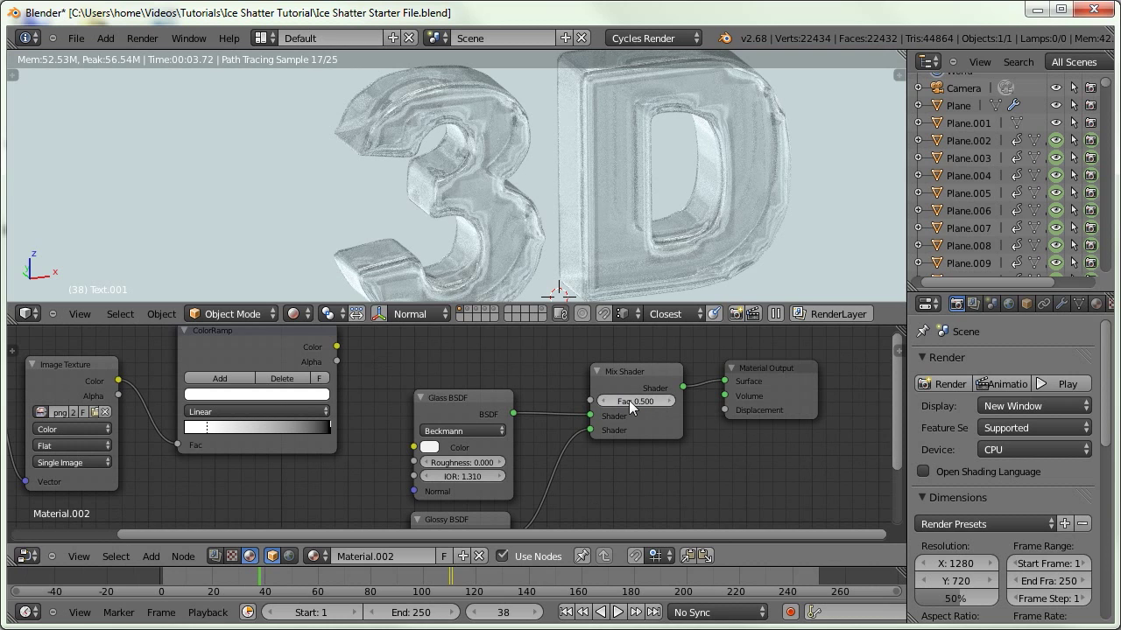
{"action": "key", "text": "Return"}
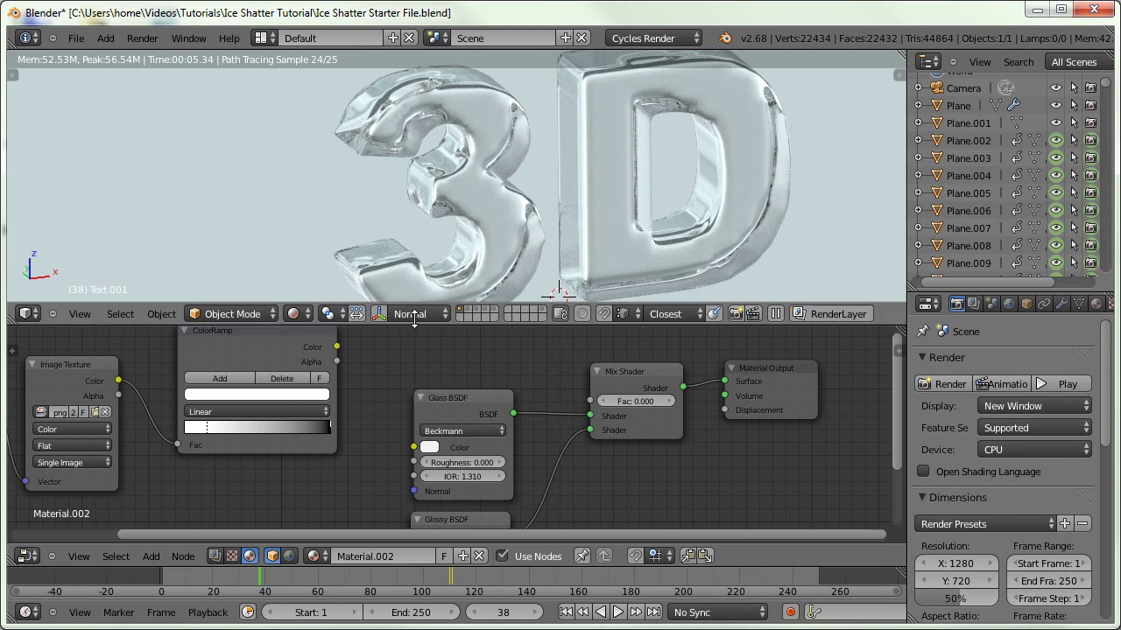
{"action": "left_click", "coordinate": [338, 349]}
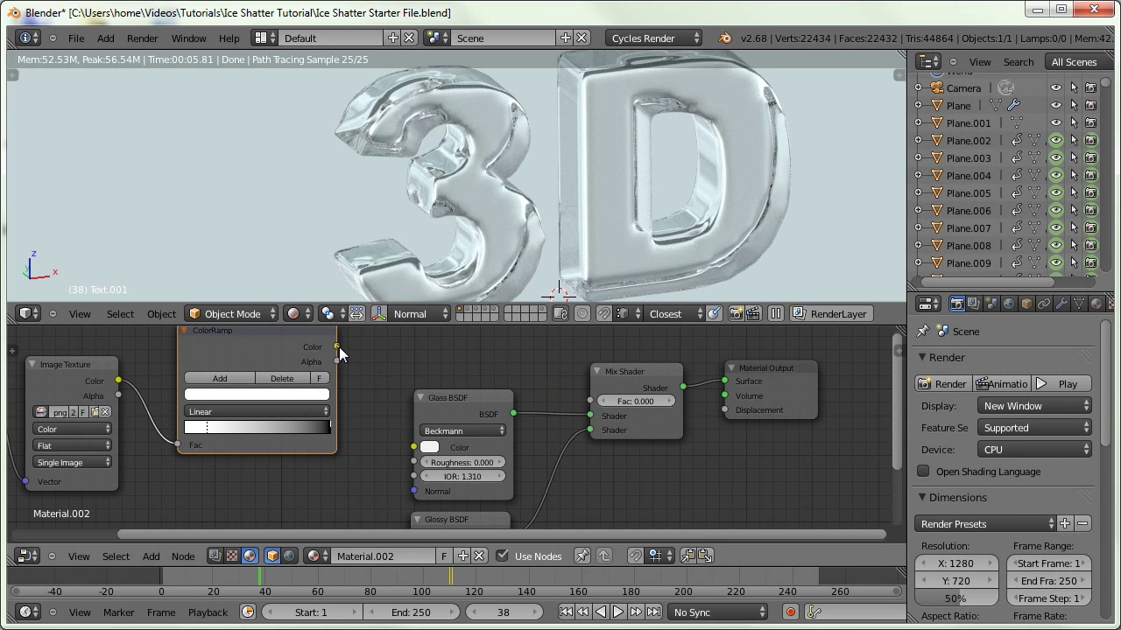
{"action": "left_click_drag", "start_coordinate": [356, 347], "coordinate": [591, 401]}
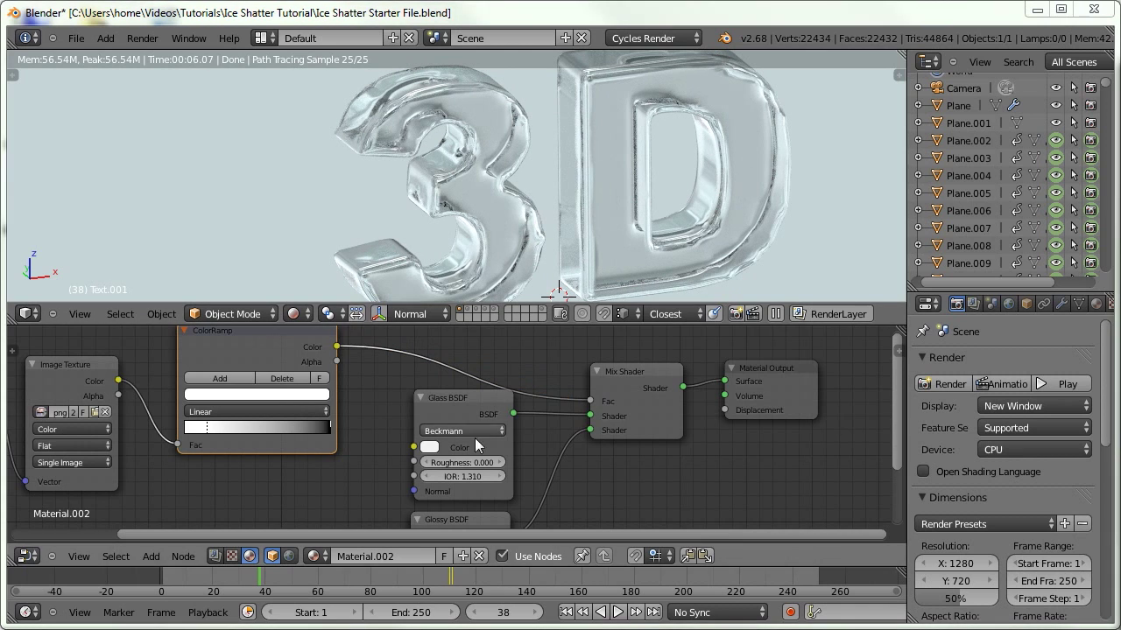
Add a second Image Texture node below the existing nodes and load Plastic0027_2_S.jpg from the Textures folder into it
{"action": "scroll", "coordinate": [475, 435], "scroll_direction": "down", "scroll_amount": 5}
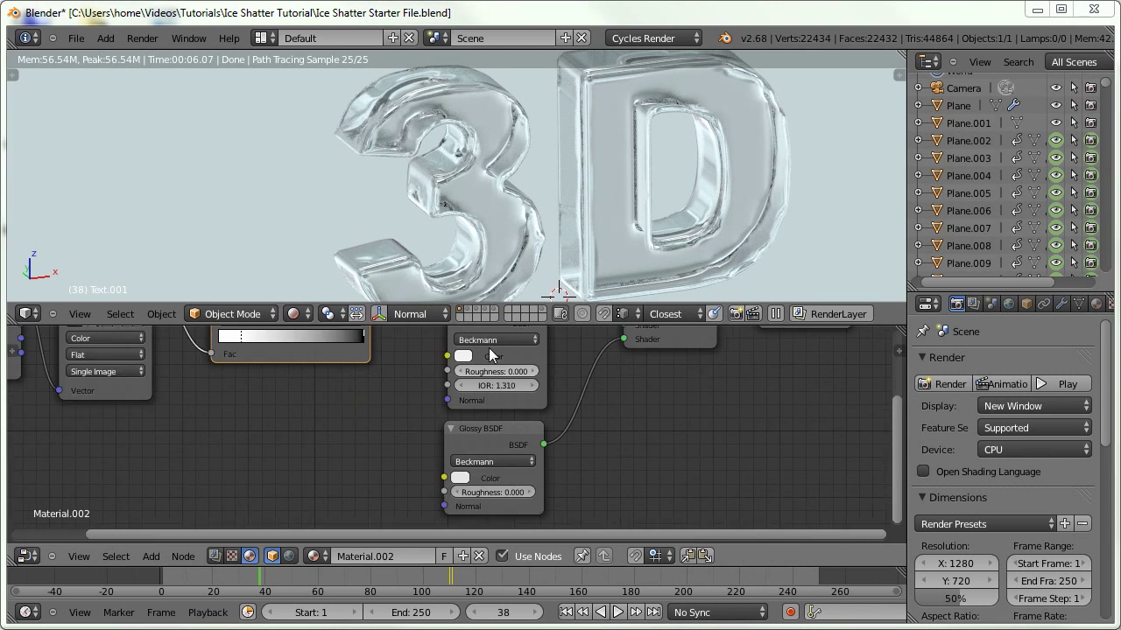
{"action": "middle_click_drag", "start_coordinate": [477, 435], "coordinate": [683, 418]}
{"action": "middle_click_drag", "start_coordinate": [425, 395], "coordinate": [551, 368]}
{"action": "key", "text": "shift+a"}
{"action": "mouse_move", "coordinate": [352, 398]}
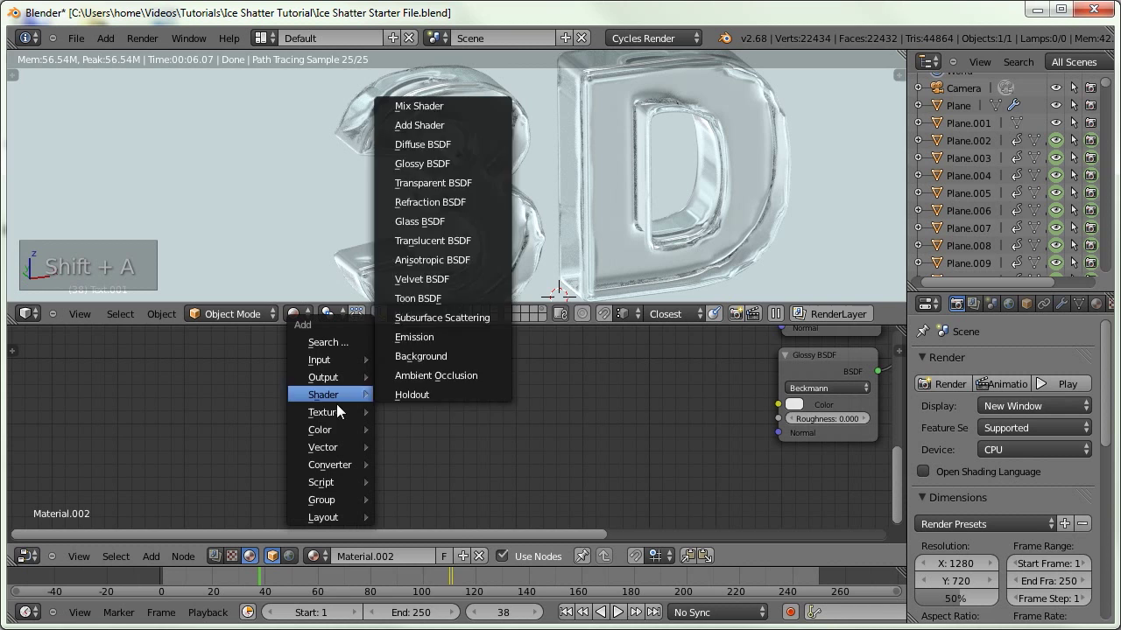
{"action": "mouse_move", "coordinate": [327, 413]}
{"action": "left_click", "coordinate": [418, 219]}
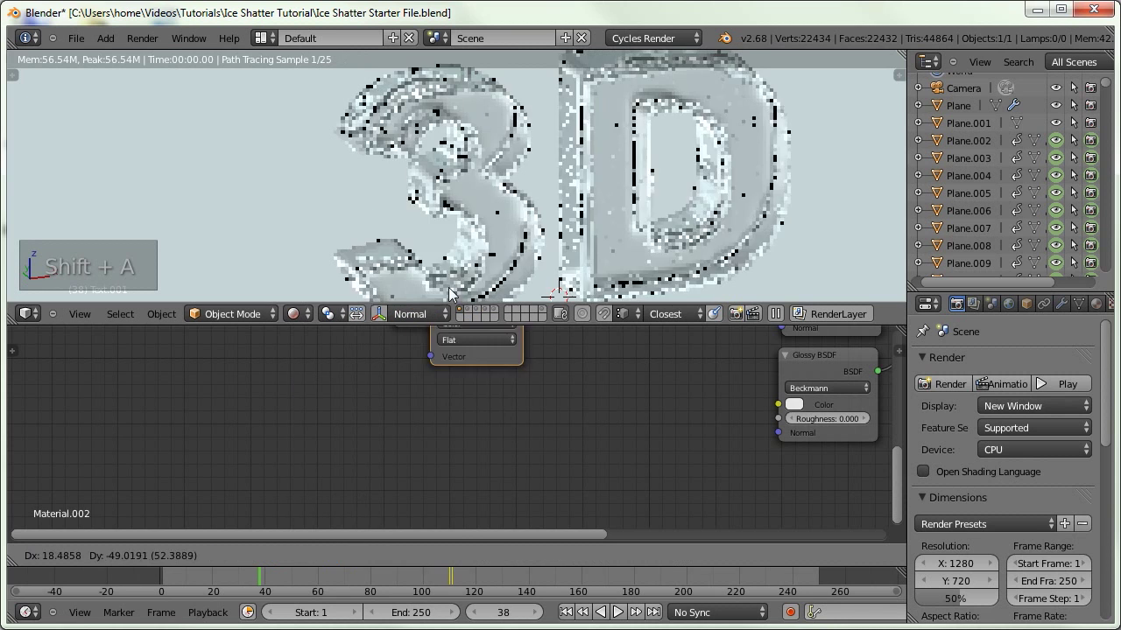
{"action": "left_click", "coordinate": [428, 406]}
{"action": "left_click", "coordinate": [458, 417]}
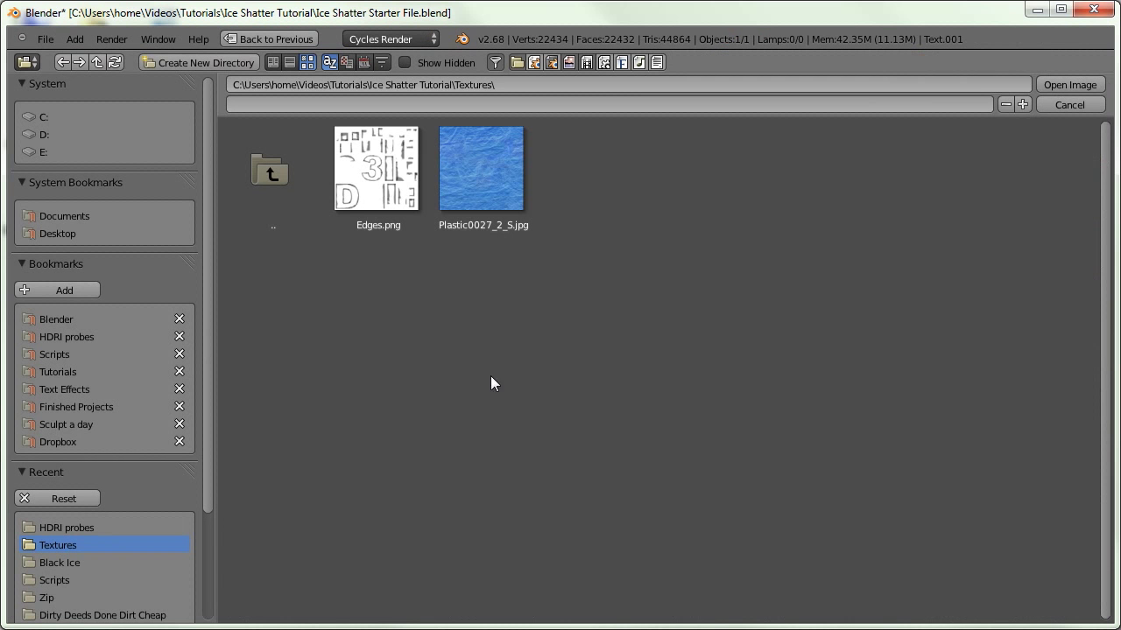
{"action": "left_click", "coordinate": [495, 162]}
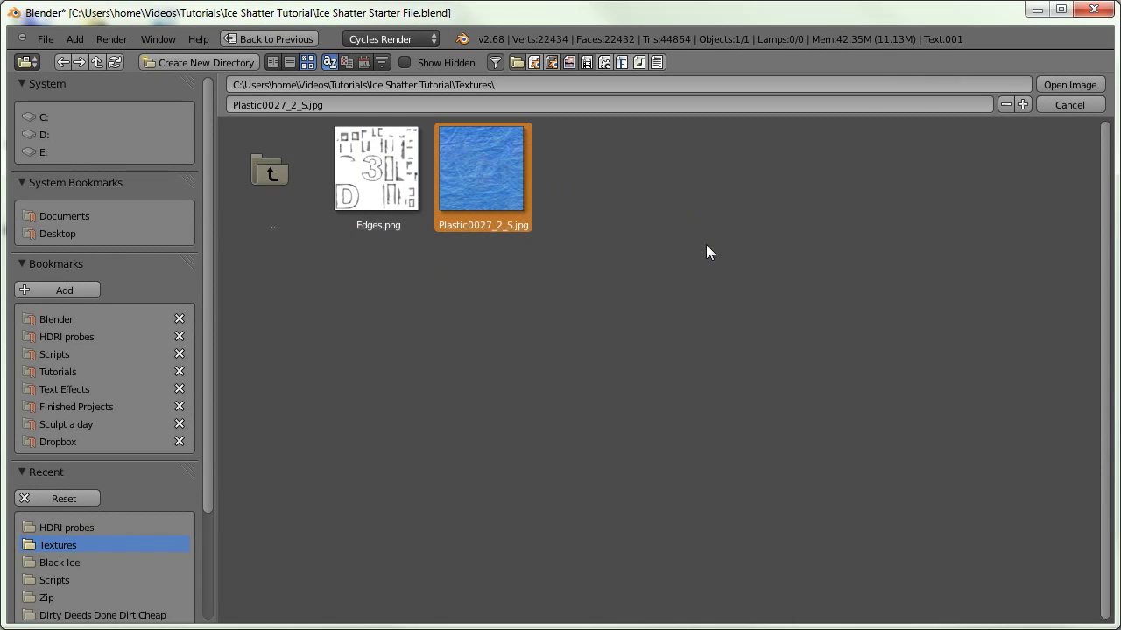
{"action": "left_click", "coordinate": [1066, 84]}
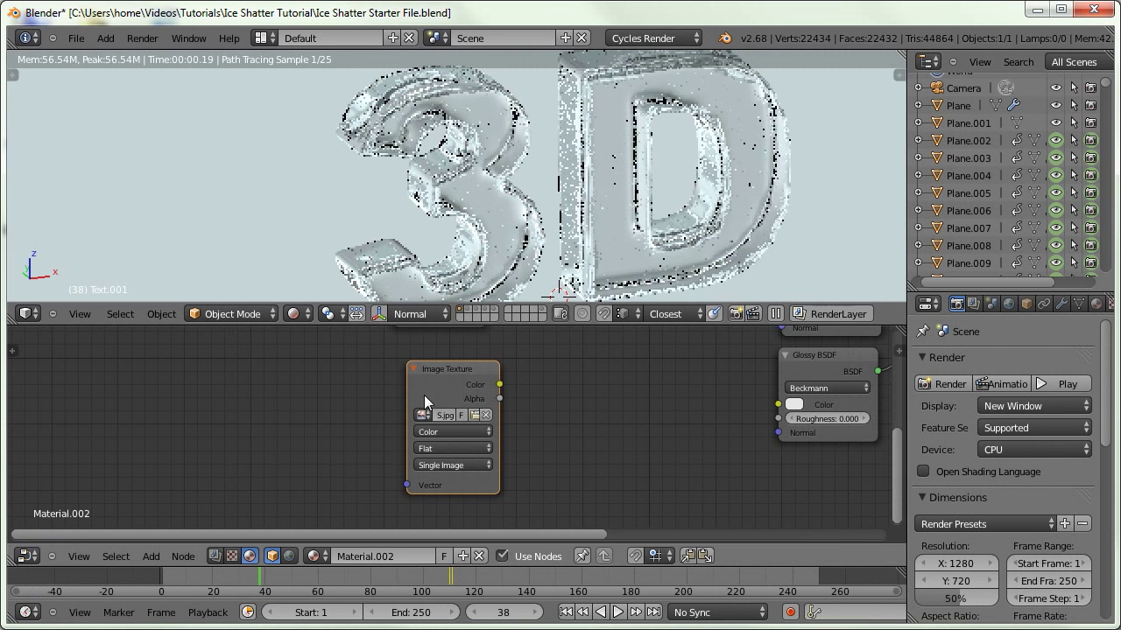
Connect the Texture Coordinate node's UV output to the new Image Texture node's Vector input
{"action": "left_click_drag", "start_coordinate": [382, 366], "coordinate": [336, 434]}
{"action": "middle_click_drag", "start_coordinate": [372, 441], "coordinate": [355, 392]}
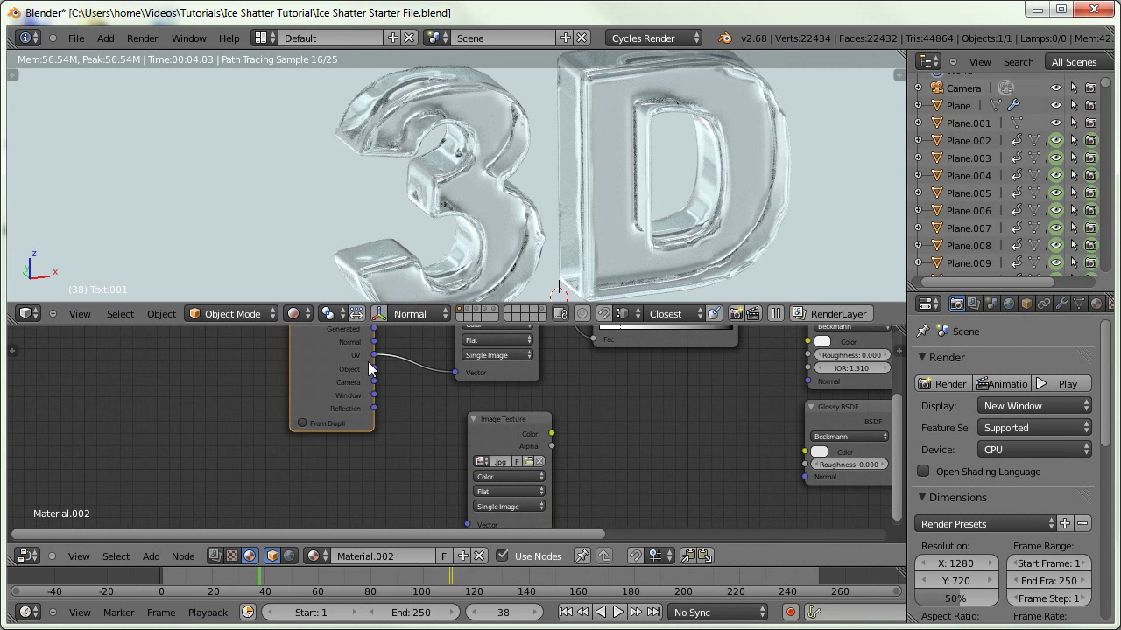
{"action": "left_click_drag", "start_coordinate": [413, 470], "coordinate": [456, 520]}
{"action": "left_click_drag", "start_coordinate": [456, 520], "coordinate": [467, 525]}
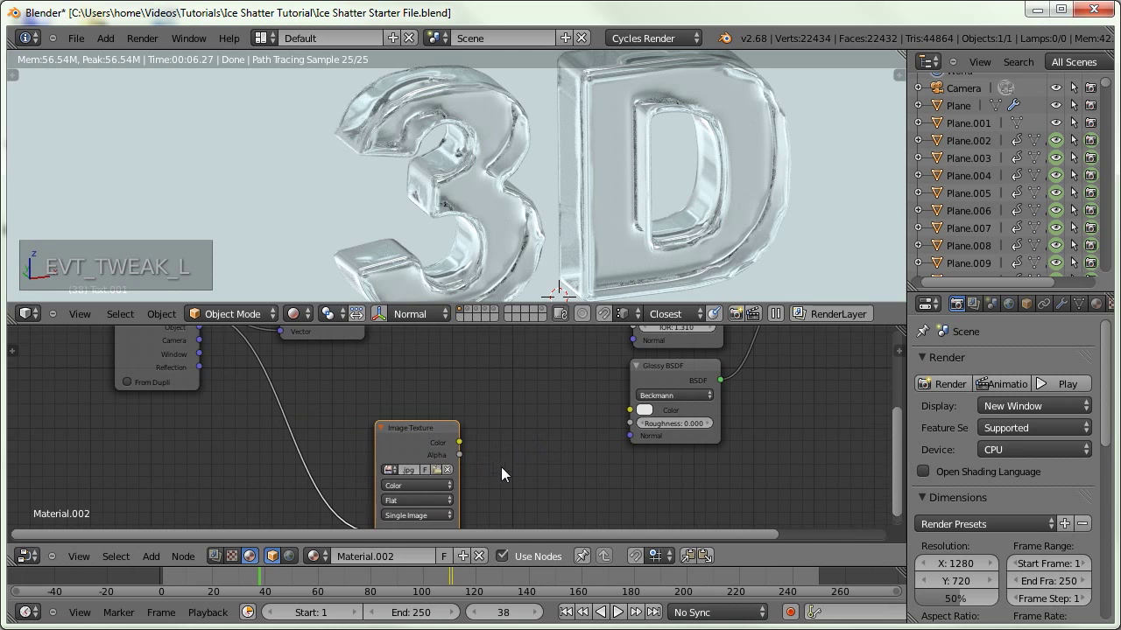
Add a Math node set to Multiply and feed the new Image Texture's color into its first value
{"action": "middle_click_drag", "start_coordinate": [501, 474], "coordinate": [434, 442]}
{"action": "key", "text": "shift+a"}
{"action": "mouse_move", "coordinate": [456, 487]}
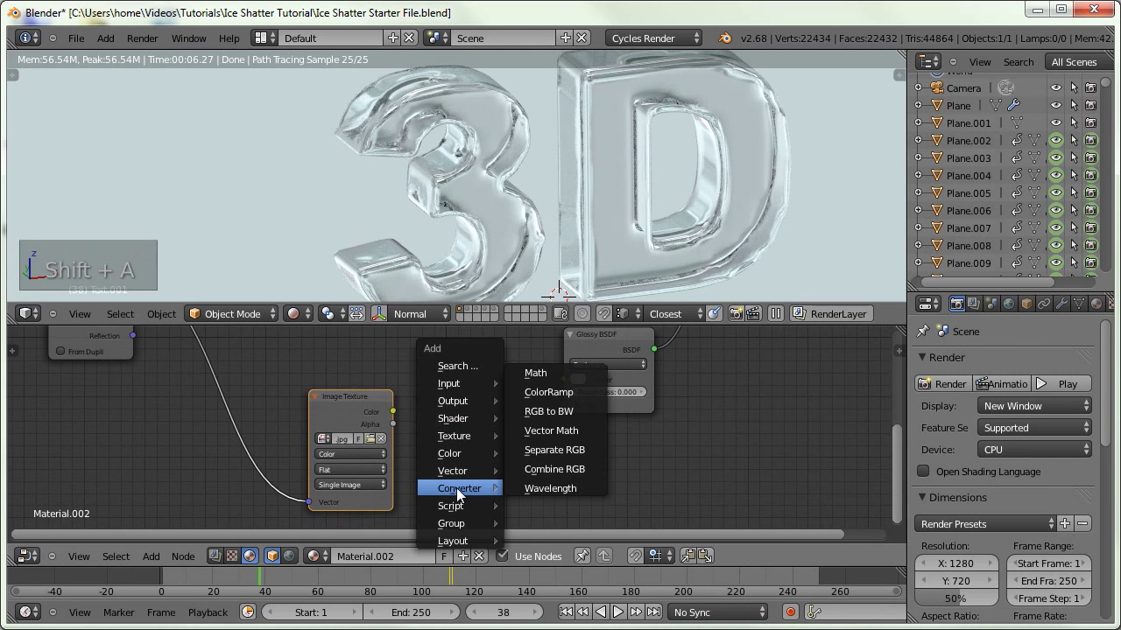
{"action": "left_click", "coordinate": [534, 373]}
{"action": "left_click", "coordinate": [470, 430]}
{"action": "left_click", "coordinate": [508, 464]}
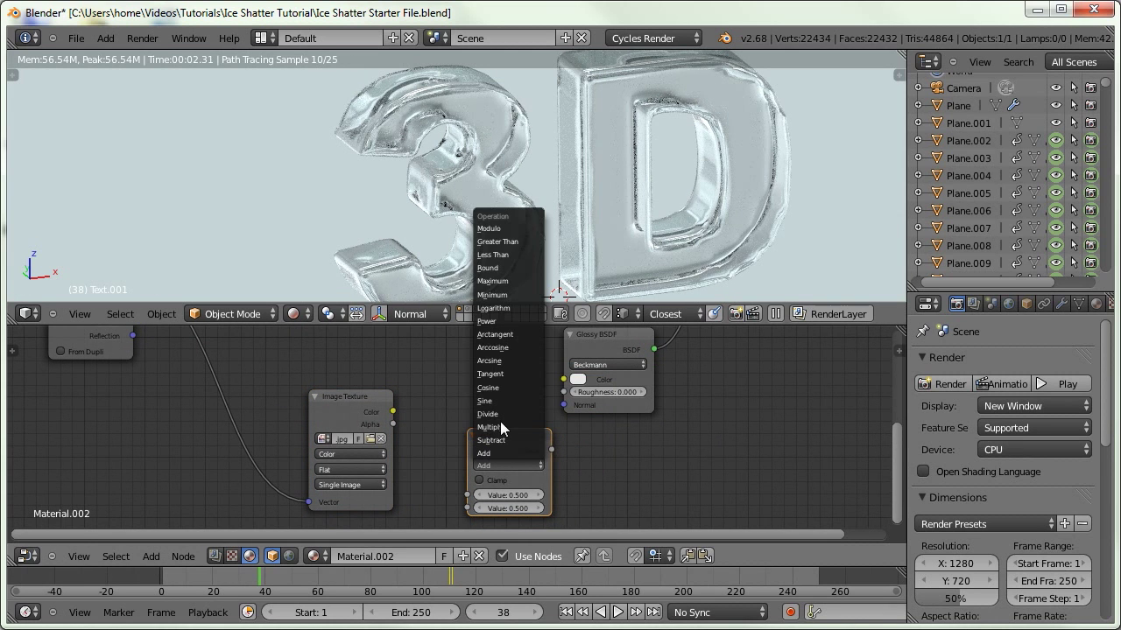
{"action": "left_click", "coordinate": [495, 427]}
{"action": "left_click_drag", "start_coordinate": [392, 412], "coordinate": [461, 494]}
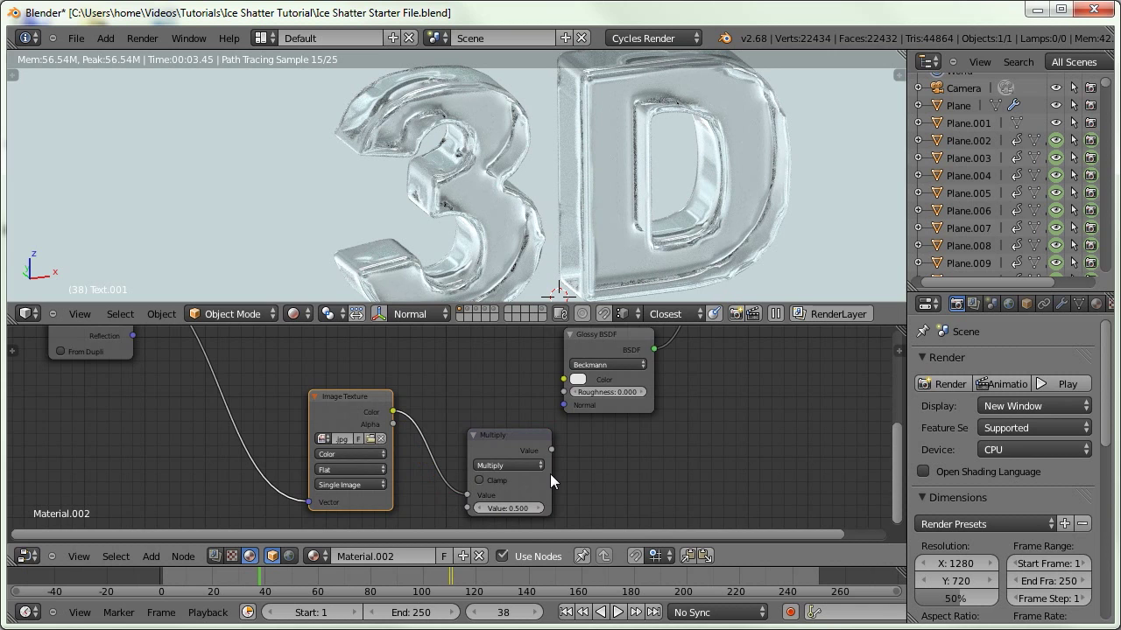
Connect the Multiply node's value to the Material Output's Displacement input
{"action": "middle_click_drag", "start_coordinate": [550, 474], "coordinate": [467, 489]}
{"action": "middle_click_drag", "start_coordinate": [538, 460], "coordinate": [461, 517]}
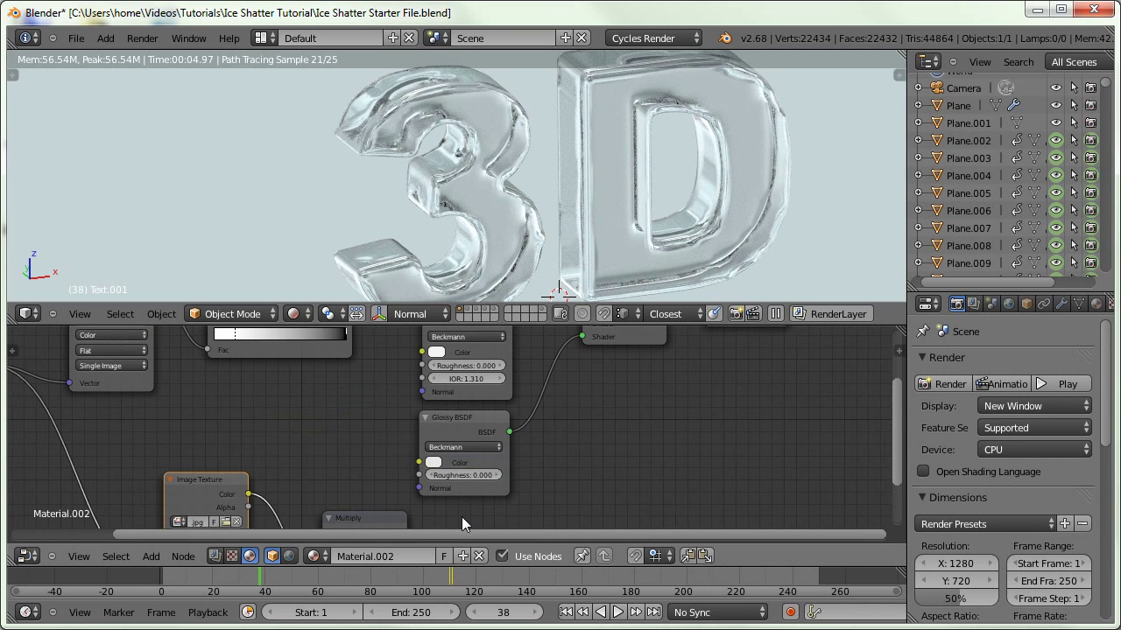
{"action": "scroll", "coordinate": [462, 516], "scroll_direction": "down", "scroll_amount": 3}
{"action": "left_click_drag", "start_coordinate": [417, 512], "coordinate": [652, 342]}
{"action": "middle_click_drag", "start_coordinate": [580, 457], "coordinate": [658, 369]}
{"action": "scroll", "coordinate": [486, 433], "scroll_direction": "up", "scroll_amount": 5}
{"action": "scroll", "coordinate": [486, 494], "scroll_direction": "down", "scroll_amount": 1}
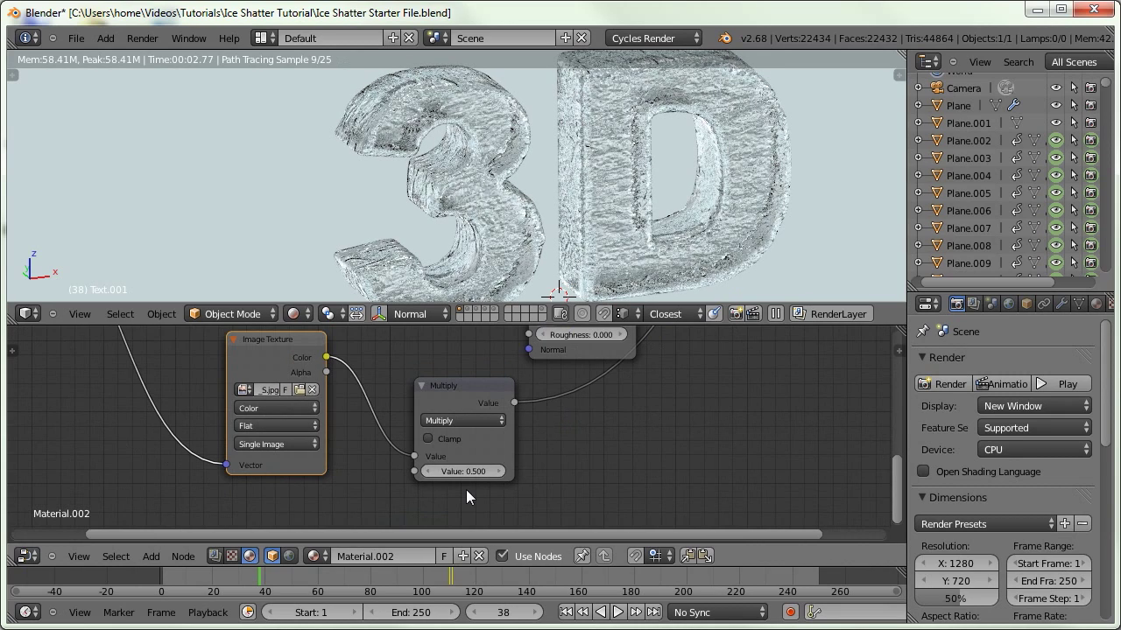
Lower the Multiply node's second value, trying 0.1 and settling on 0.04
{"action": "left_click", "coordinate": [470, 472]}
{"action": "type", "text": "0.1"}
{"action": "key", "text": "Return"}
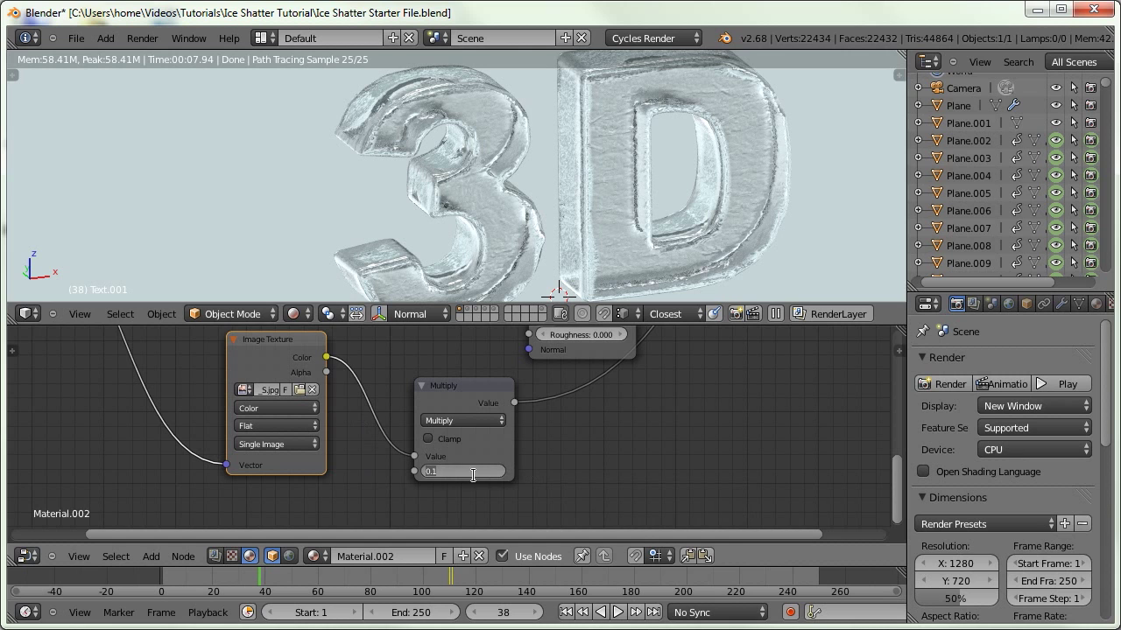
{"action": "key", "text": "Return"}
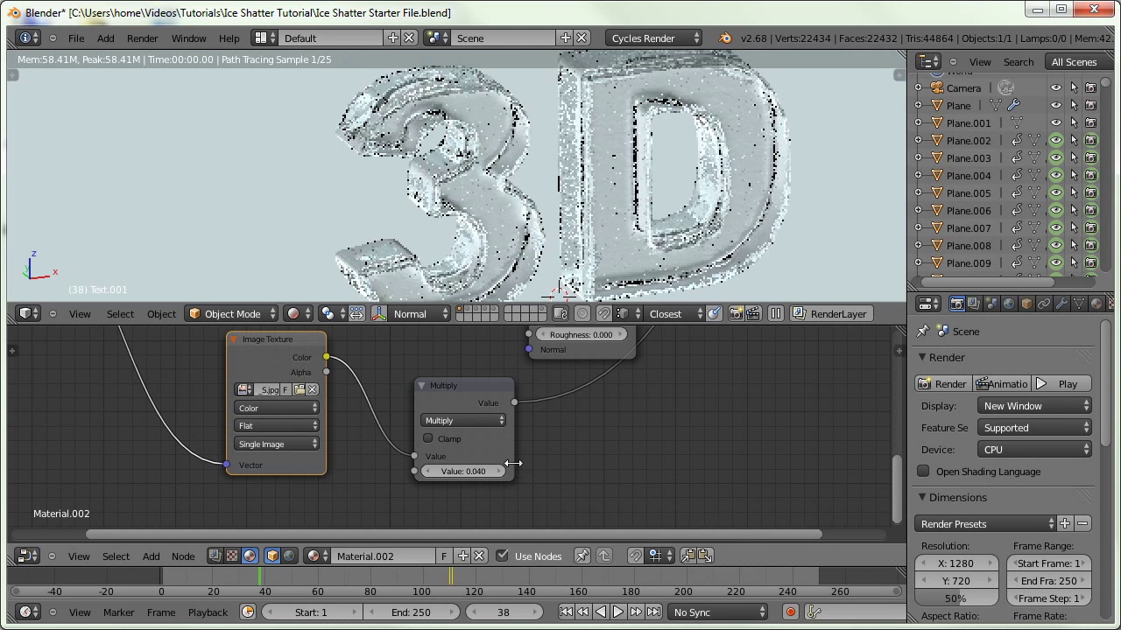
Move the Texture Coordinate node farther away from the image textures to make room for another node
{"action": "middle_click_drag", "start_coordinate": [530, 393], "coordinate": [655, 403]}
{"action": "middle_click_drag", "start_coordinate": [326, 401], "coordinate": [499, 405]}
{"action": "middle_click_drag", "start_coordinate": [217, 425], "coordinate": [182, 491]}
{"action": "right_click", "coordinate": [196, 365]}
{"action": "key", "text": "g"}
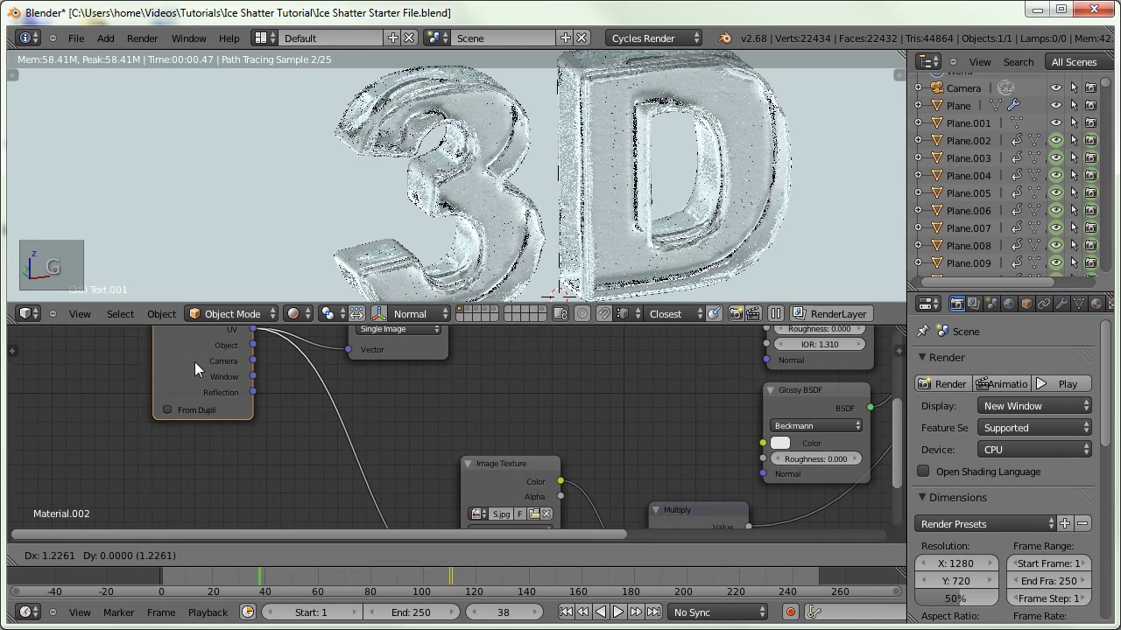
{"action": "left_click", "coordinate": [113, 346]}
Add a Mapping node on the link between the Texture Coordinate's UV output and the displacement Image Texture's Vector input
{"action": "middle_click_drag", "start_coordinate": [269, 433], "coordinate": [254, 398]}
{"action": "key", "text": "shift+a"}
{"action": "mouse_move", "coordinate": [220, 424]}
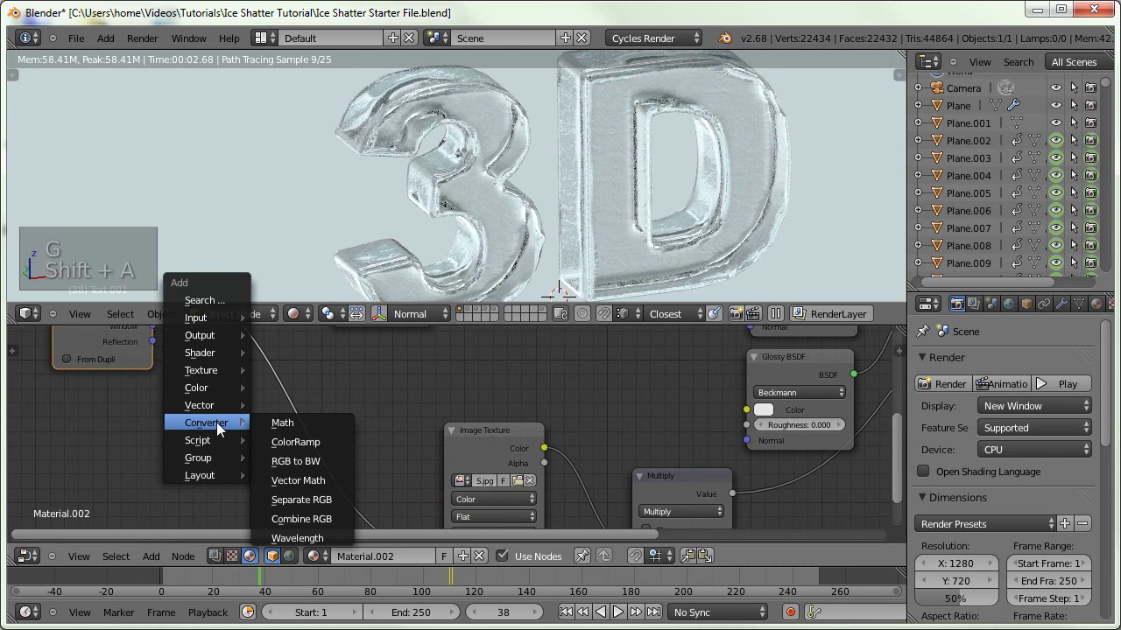
{"action": "mouse_move", "coordinate": [212, 405]}
{"action": "left_click", "coordinate": [281, 402]}
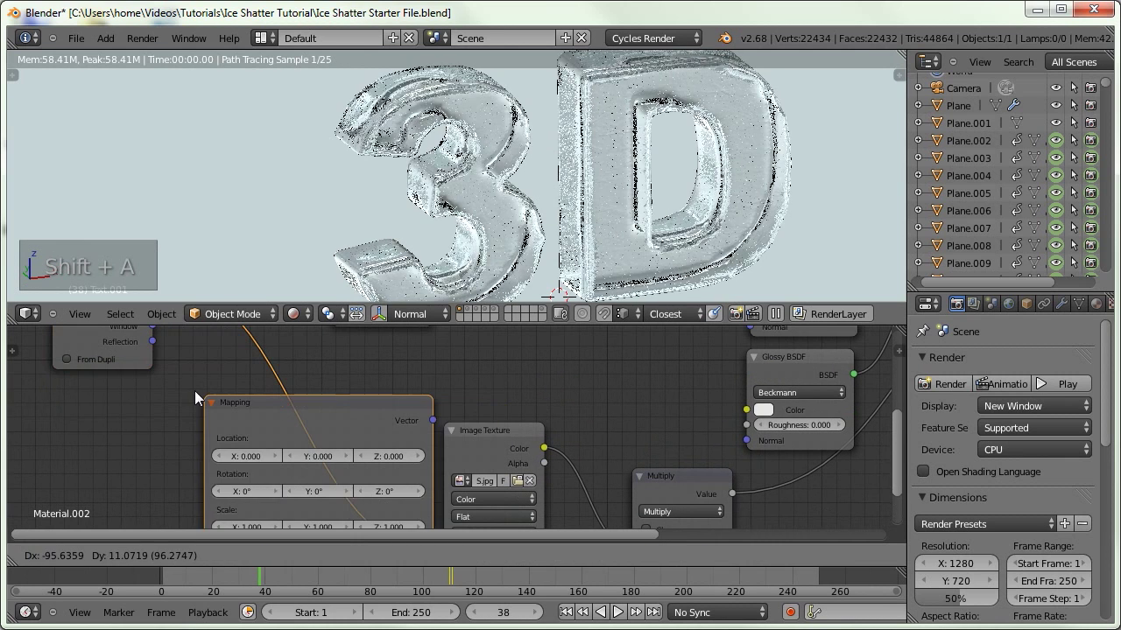
{"action": "left_click", "coordinate": [176, 377]}
{"action": "middle_click_drag", "start_coordinate": [460, 454], "coordinate": [460, 385]}
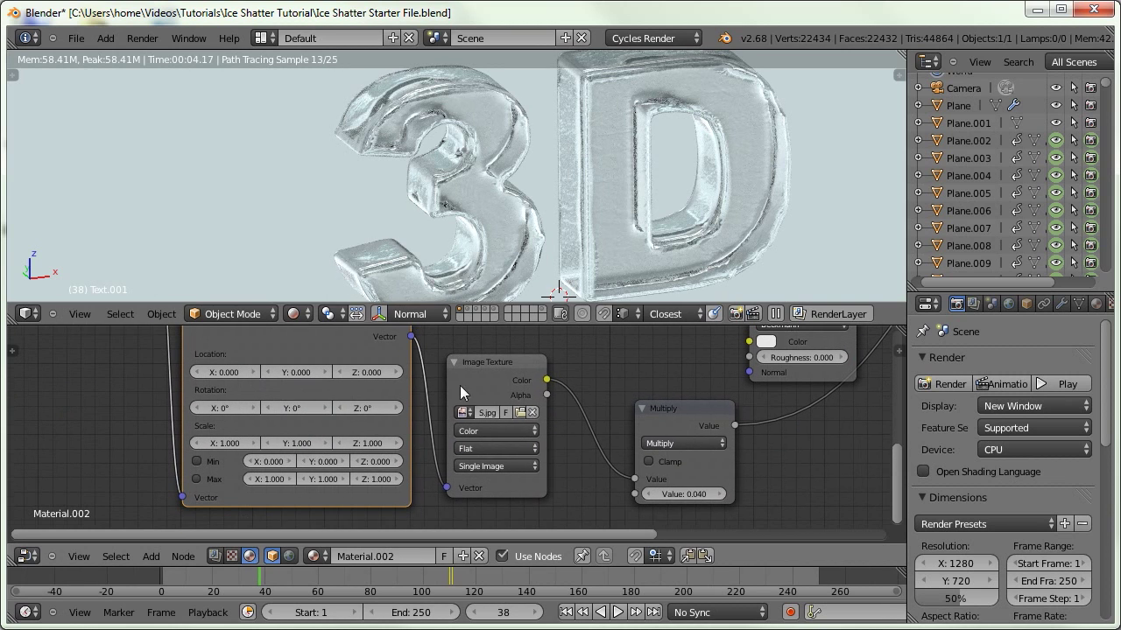
Raise the Multiply node's second value to 0.14 and set the Mapping node's scale to 0.75 on X, Y and Z
{"action": "left_click", "coordinate": [715, 493]}
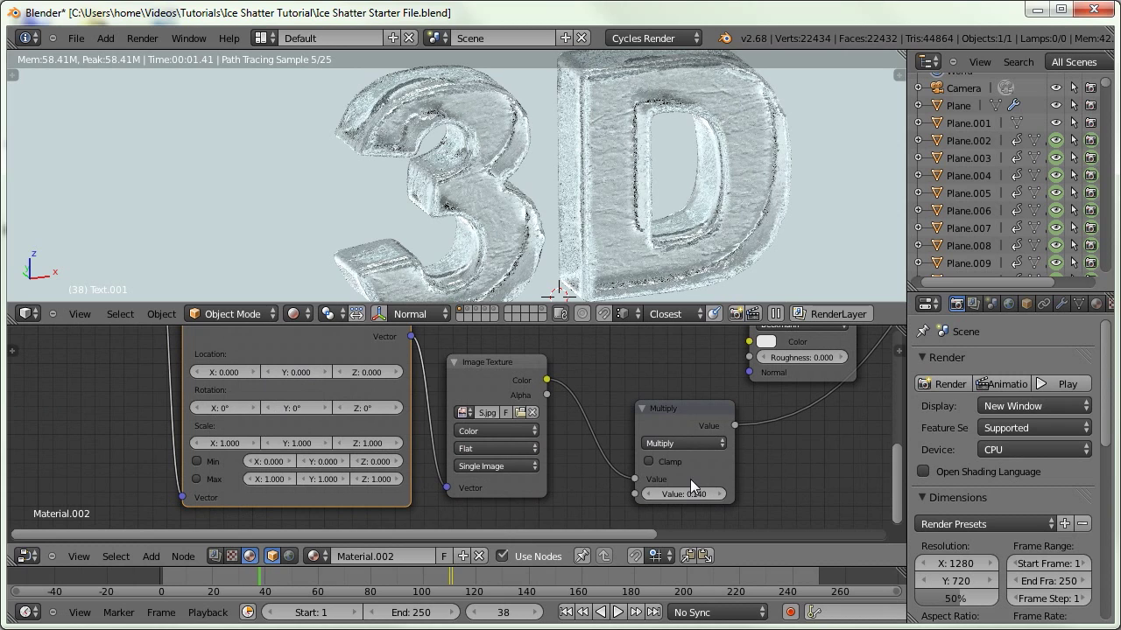
{"action": "left_click", "coordinate": [226, 442]}
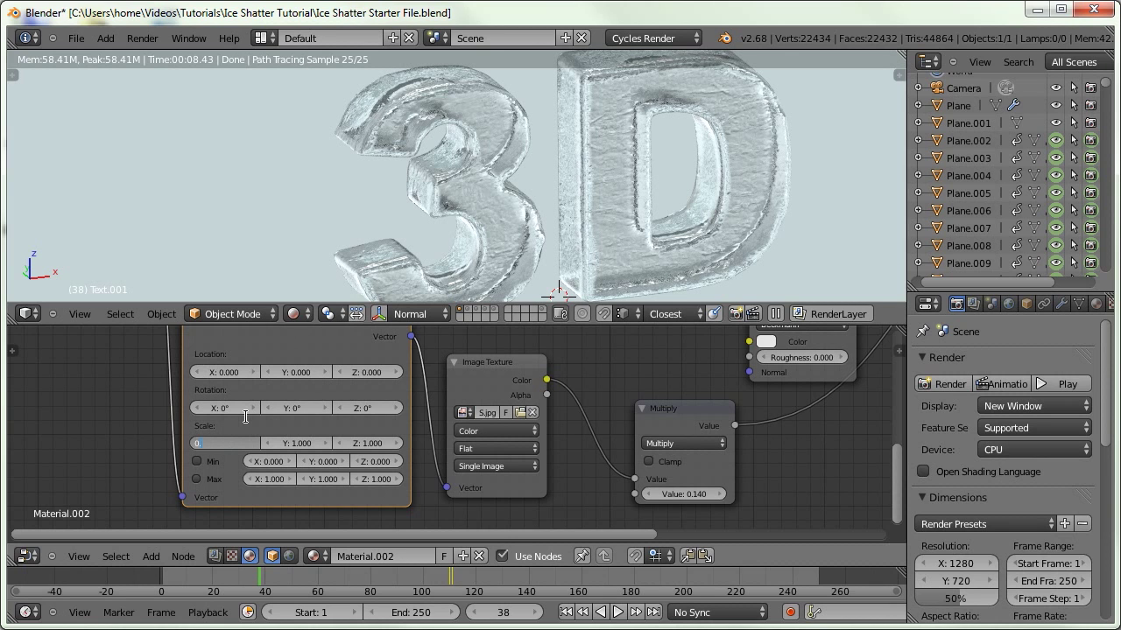
{"action": "type", "text": "0.75"}
{"action": "key", "text": "Tab"}
{"action": "type", "text": "0.75"}
{"action": "key", "text": "Tab"}
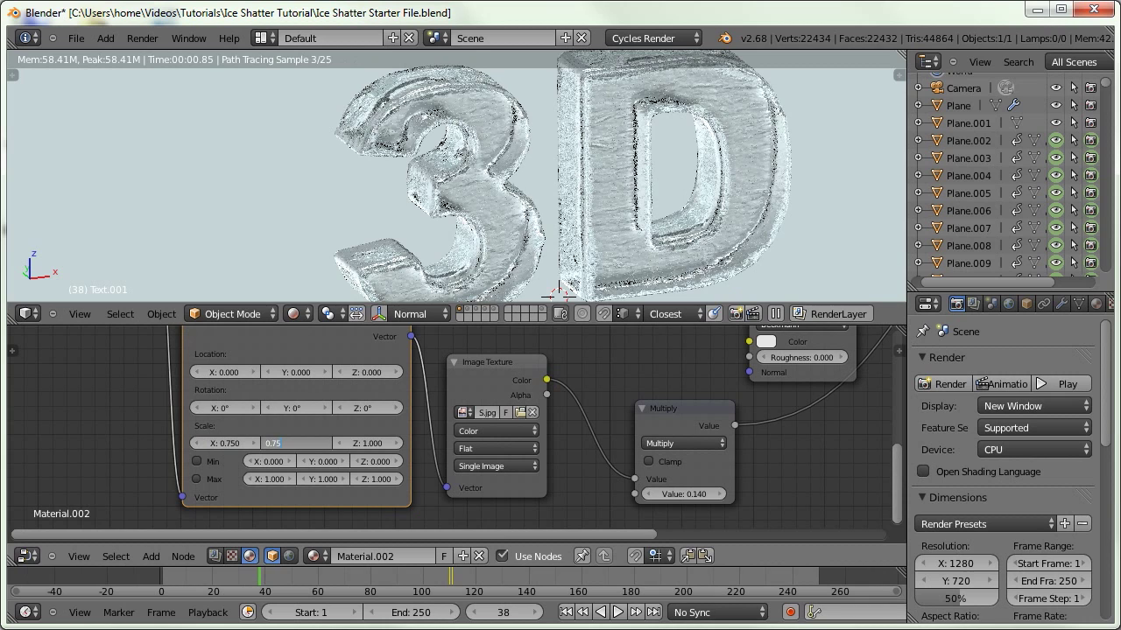
{"action": "type", "text": "0.75"}
{"action": "key", "text": "Return"}
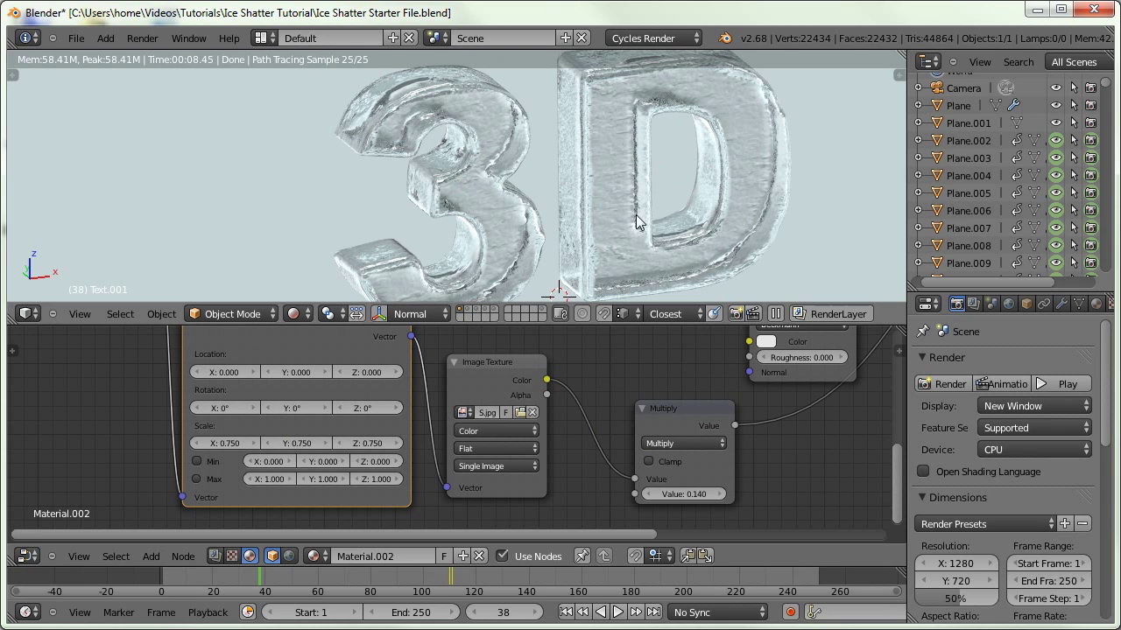
Raise the Multiply node's second value to 0.24 and set the Mapping node's Z rotation to 45°
{"action": "left_click", "coordinate": [717, 493]}
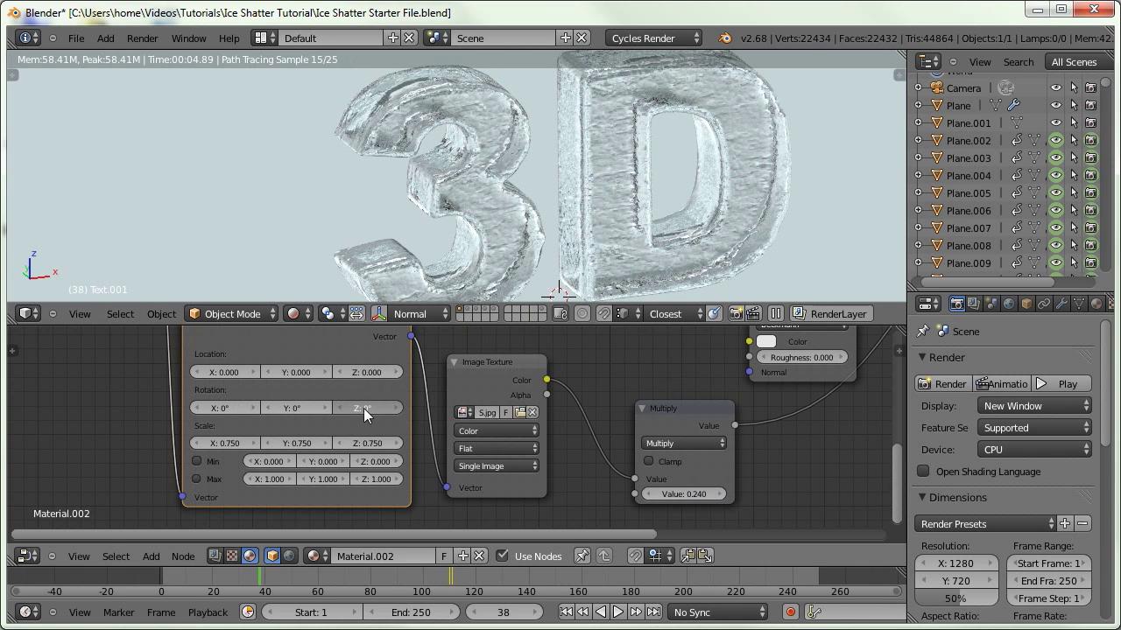
{"action": "type", "text": "45"}
{"action": "key", "text": "Return"}
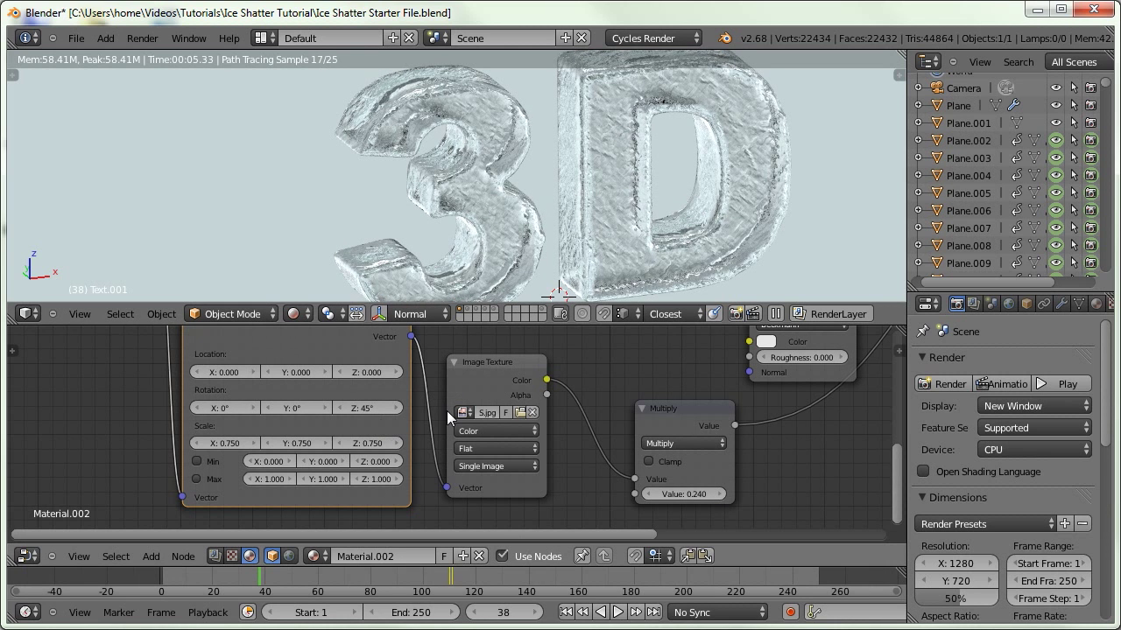
Set the Multiply node's second value to 0.04 and the displacement Image Texture's color space to Non-Color Data
{"action": "left_click", "coordinate": [648, 494]}
{"action": "left_click", "coordinate": [683, 493]}
{"action": "type", "text": "0.04"}
{"action": "key", "text": "Return"}
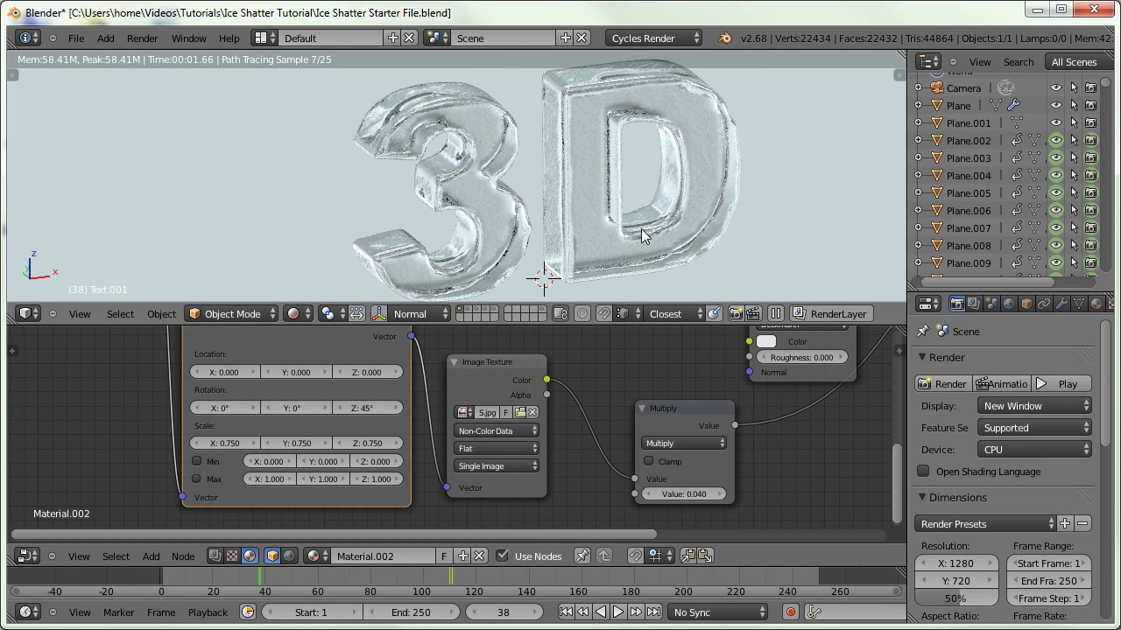
Switch the viewport to solid shading and show the backdrop on layer 5 together with the text
{"action": "left_click", "coordinate": [298, 314]}
{"action": "left_click", "coordinate": [302, 259]}
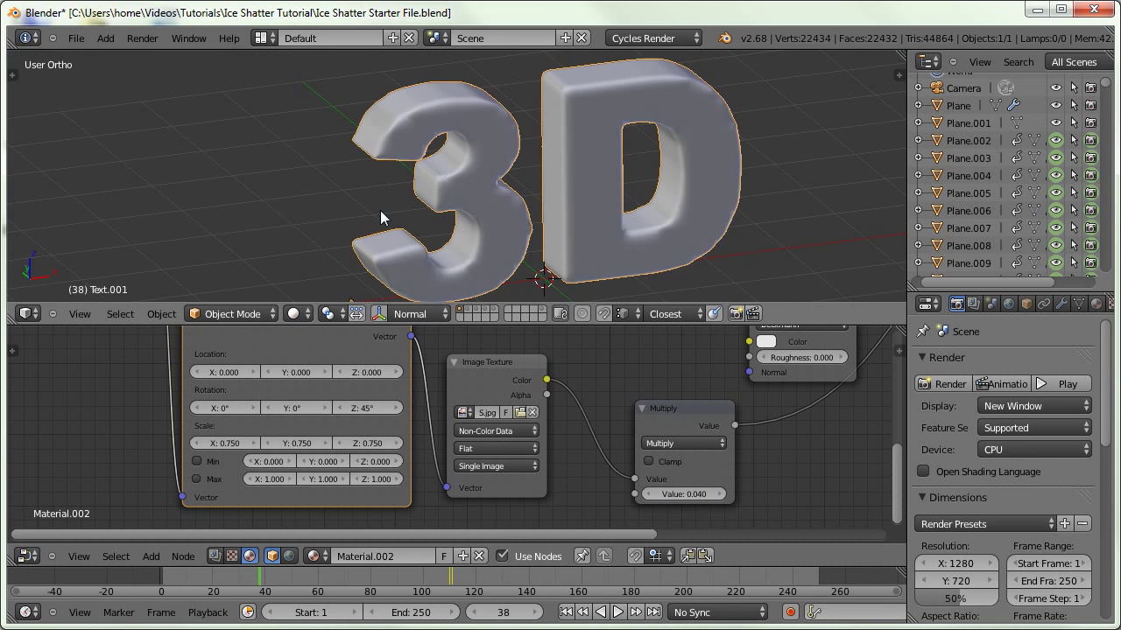
{"action": "scroll", "coordinate": [367, 136], "scroll_direction": "down", "scroll_amount": 5}
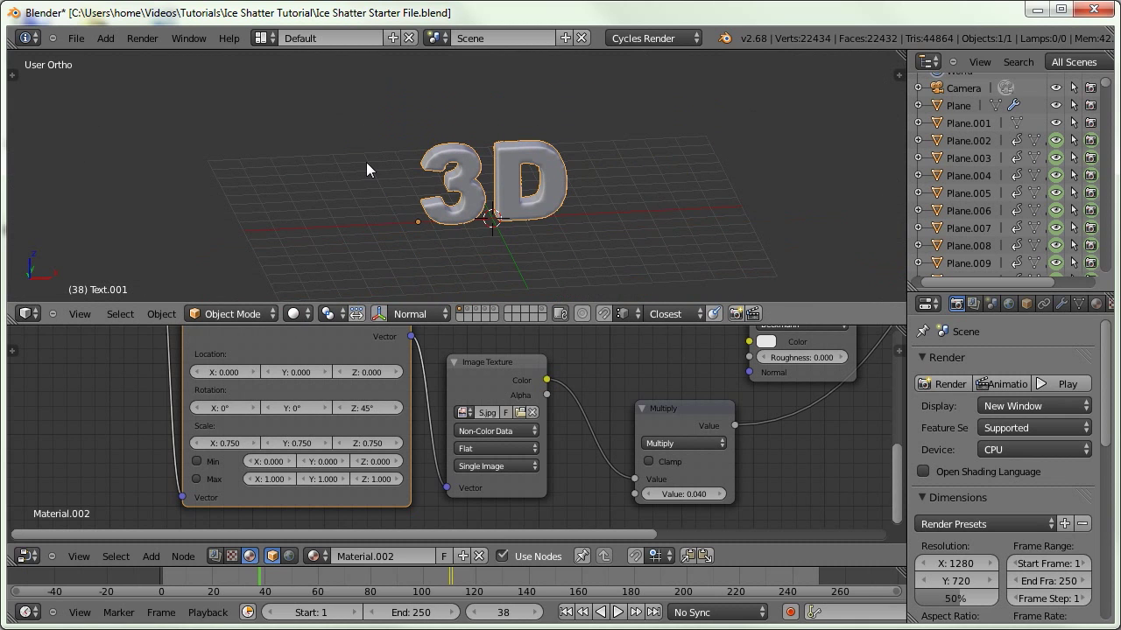
{"action": "scroll", "coordinate": [366, 162], "scroll_direction": "down", "scroll_amount": 3}
{"action": "key", "text": "shift+5"}
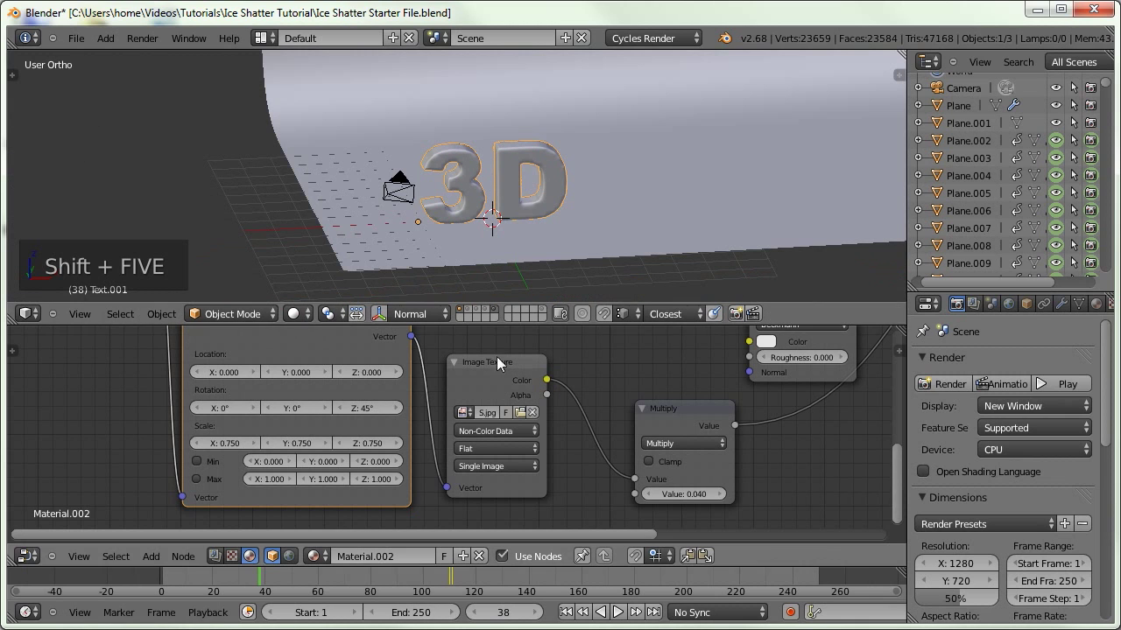
Select the curved backdrop plane and inspect its geometry in Edit Mode, returning to Object Mode
{"action": "right_click", "coordinate": [419, 125]}
{"action": "middle_click_drag", "start_coordinate": [419, 126], "coordinate": [523, 223]}
{"action": "key", "text": "Tab"}
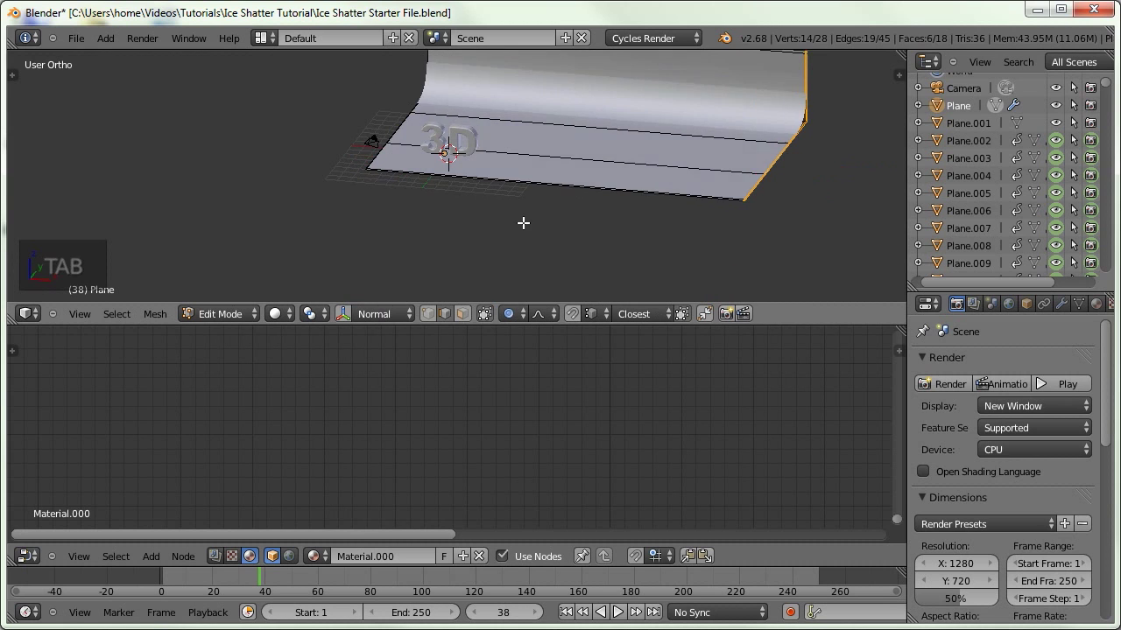
{"action": "key", "text": "Tab"}
{"action": "middle_click_drag", "start_coordinate": [409, 166], "coordinate": [525, 233]}
View the text and backdrop through the camera with rendered shading
{"action": "key", "text": "KP_0"}
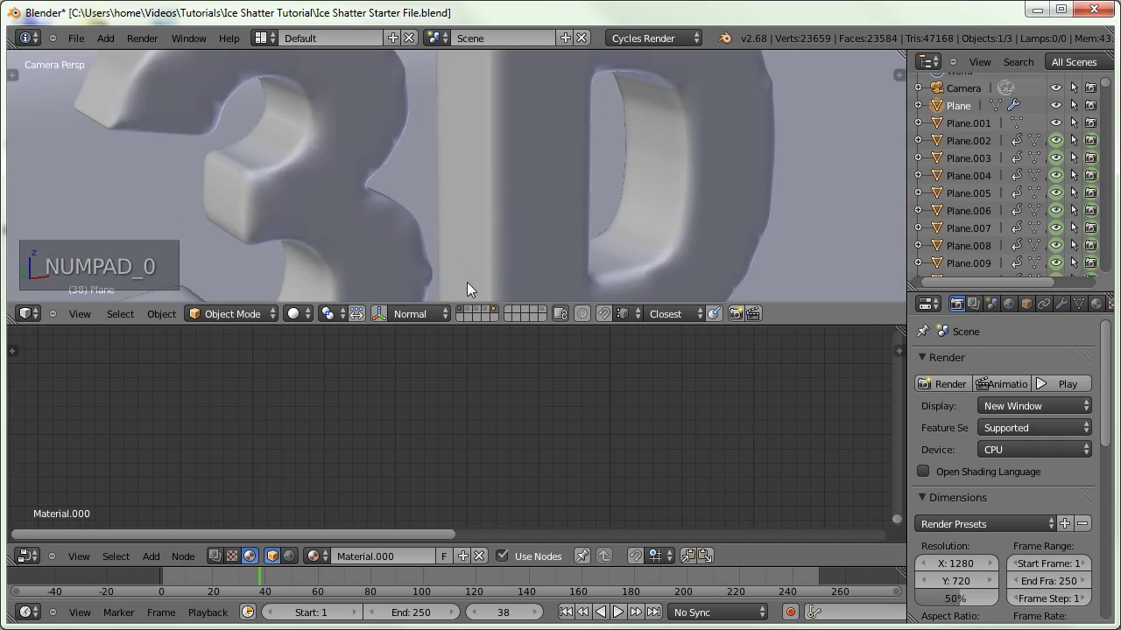
{"action": "left_click", "coordinate": [298, 313]}
{"action": "left_click", "coordinate": [297, 202]}
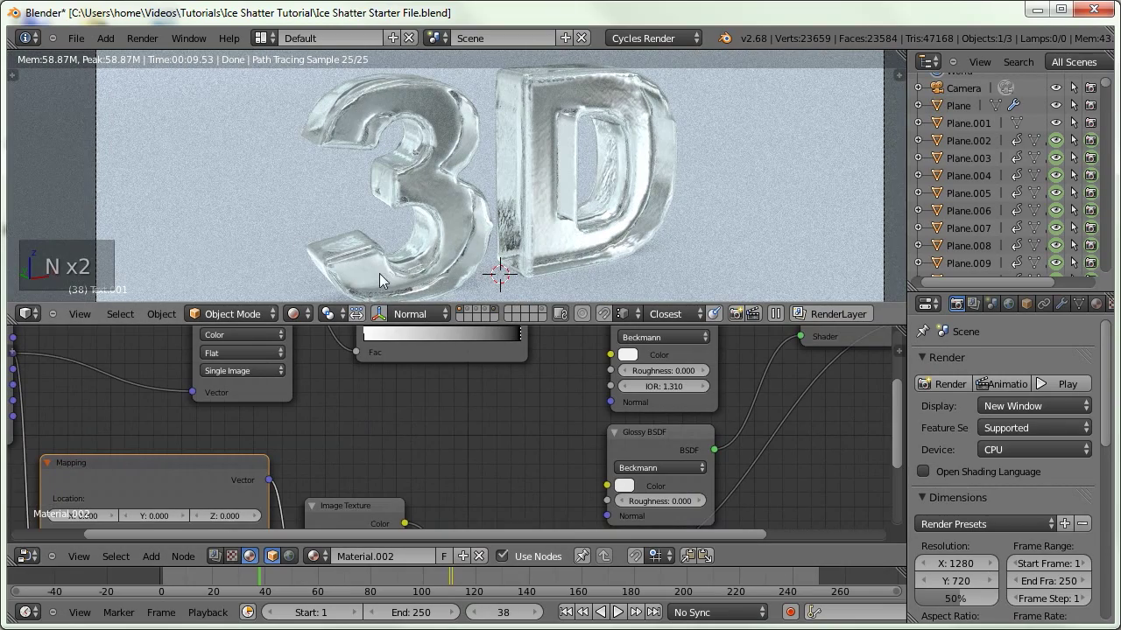
Return to solid shading and show only the crack and bubble pieces on layer 2
{"action": "left_click", "coordinate": [296, 314]}
{"action": "left_click", "coordinate": [317, 256]}
{"action": "left_click", "coordinate": [468, 309]}
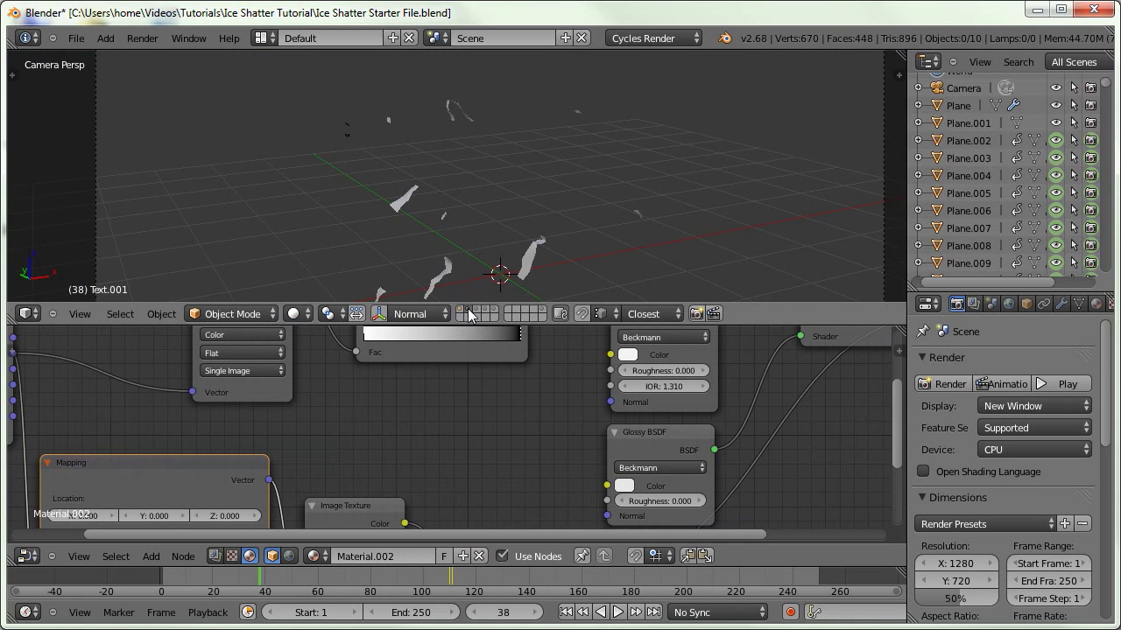
Give the crack piece Plane.006 a new material named Cracks/bubbles
{"action": "left_click", "coordinate": [406, 207]}
{"action": "key", "text": "KP_Decimal"}
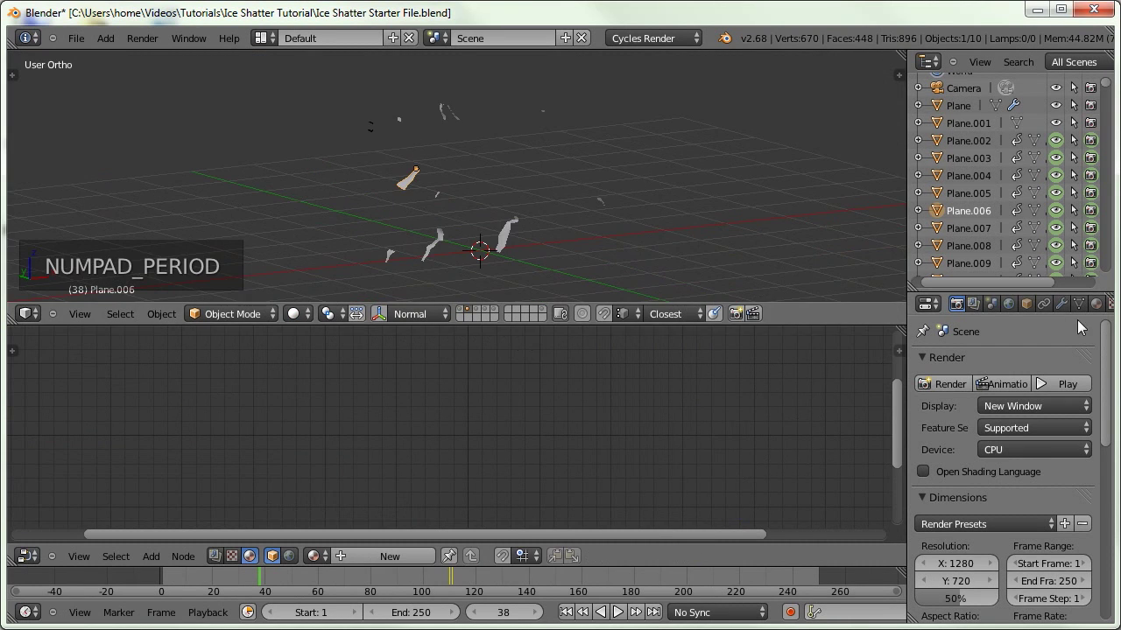
{"action": "left_click", "coordinate": [1095, 303]}
{"action": "left_click", "coordinate": [969, 421]}
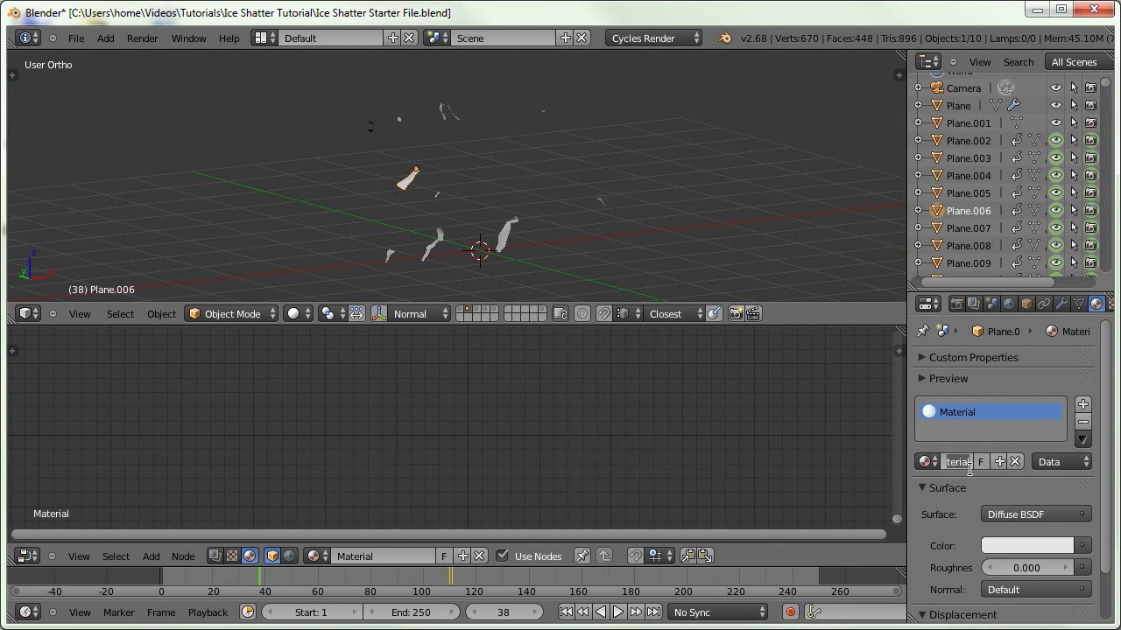
{"action": "type", "text": "Cracks/bubbles"}
{"action": "key", "text": "Return"}
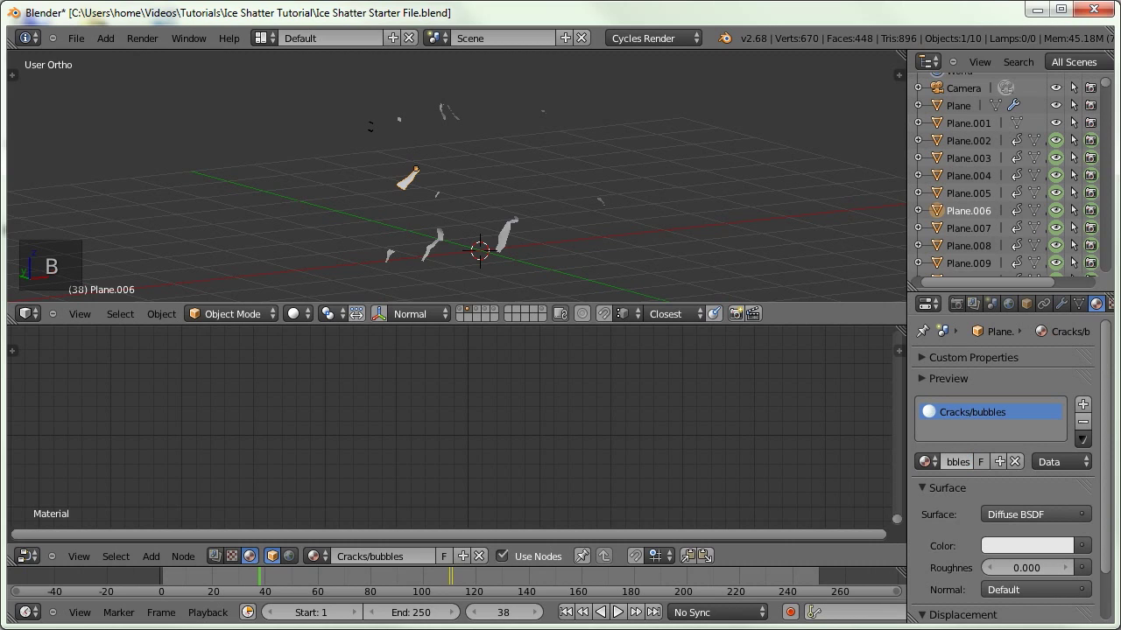
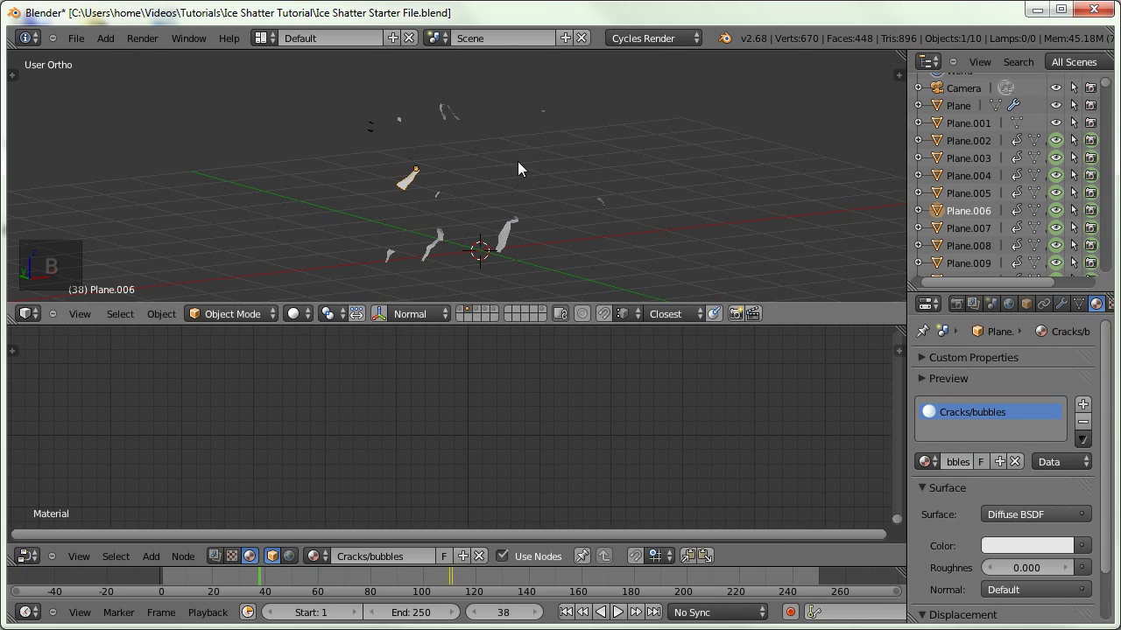
Set the Cracks/bubbles material's surface to Glass BSDF with an IOR of 1.31 and a pure white color
{"action": "scroll", "coordinate": [960, 536], "scroll_direction": "down", "scroll_amount": 2}
{"action": "left_click", "coordinate": [998, 457]}
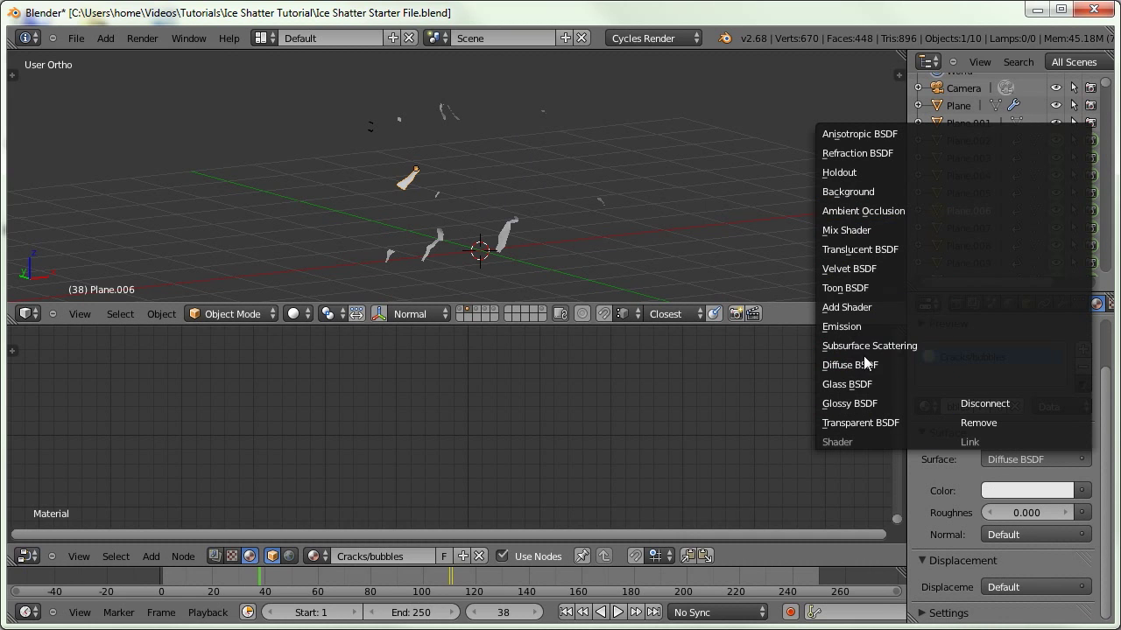
{"action": "left_click", "coordinate": [856, 384]}
{"action": "scroll", "coordinate": [999, 518], "scroll_direction": "down", "scroll_amount": 2}
{"action": "left_click", "coordinate": [1000, 515]}
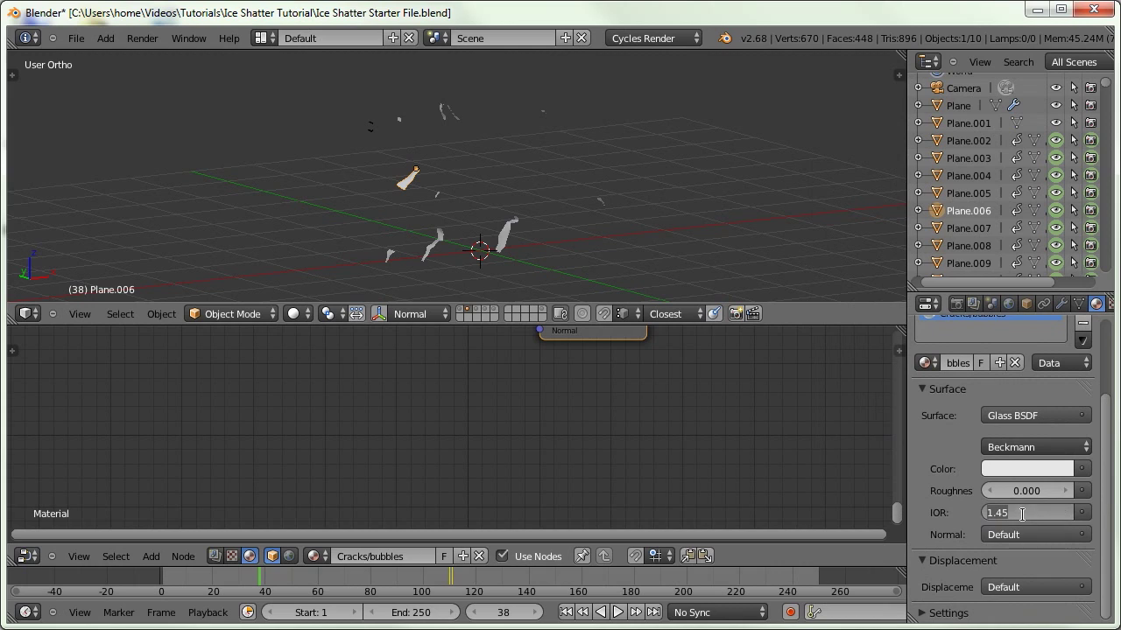
{"action": "type", "text": "1.31"}
{"action": "key", "text": "Return"}
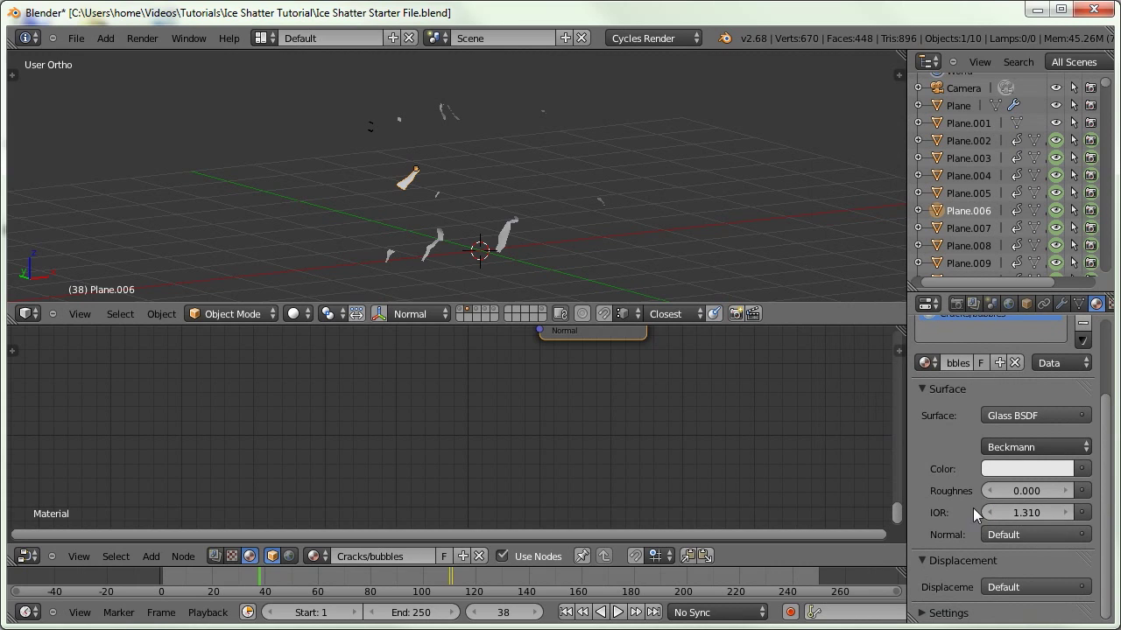
{"action": "left_click", "coordinate": [997, 467]}
{"action": "left_click_drag", "start_coordinate": [1059, 228], "coordinate": [1066, 210]}
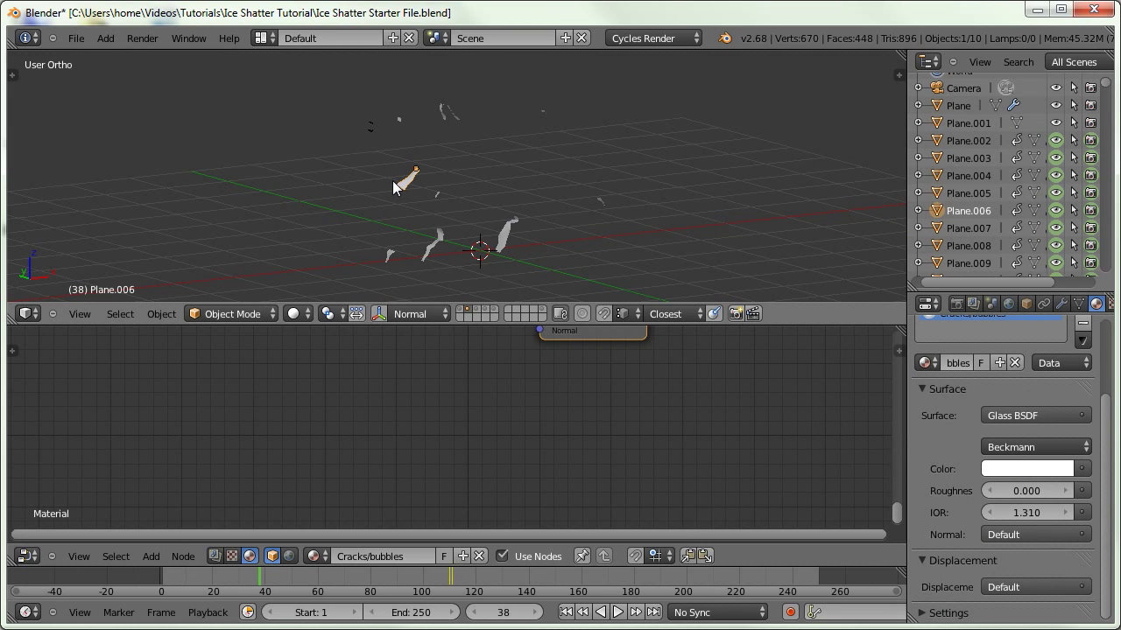
Select all crack and bubble pieces and link the Cracks/bubbles material from Plane.006 to them
{"action": "key", "text": "a"}
{"action": "key", "text": "a"}
{"action": "key", "text": "a"}
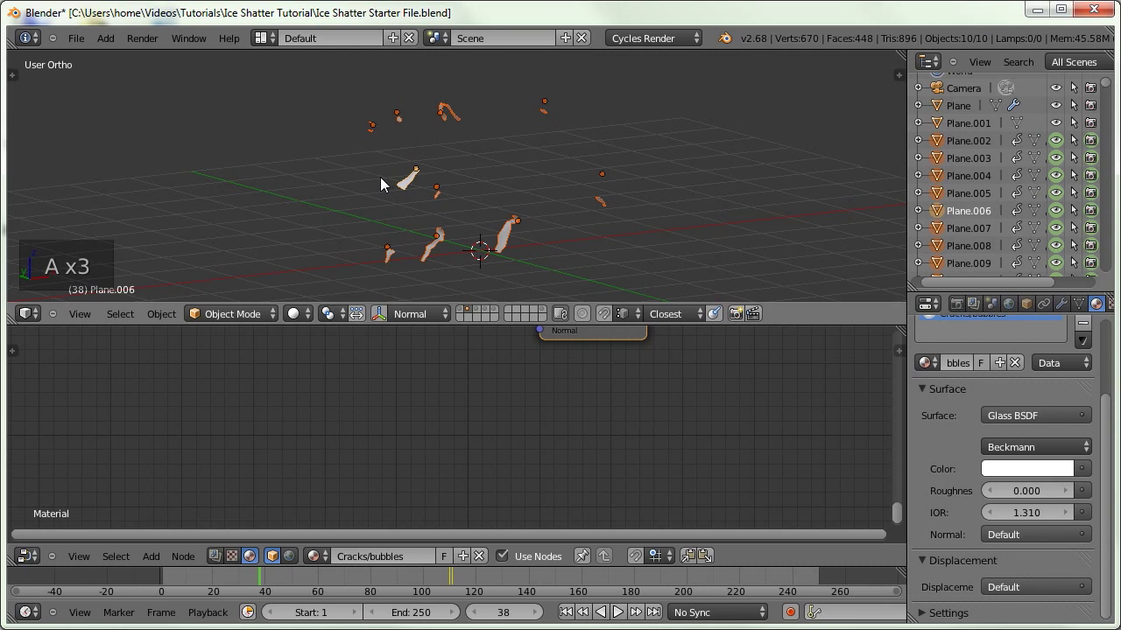
{"action": "key", "text": "ctrl+l"}
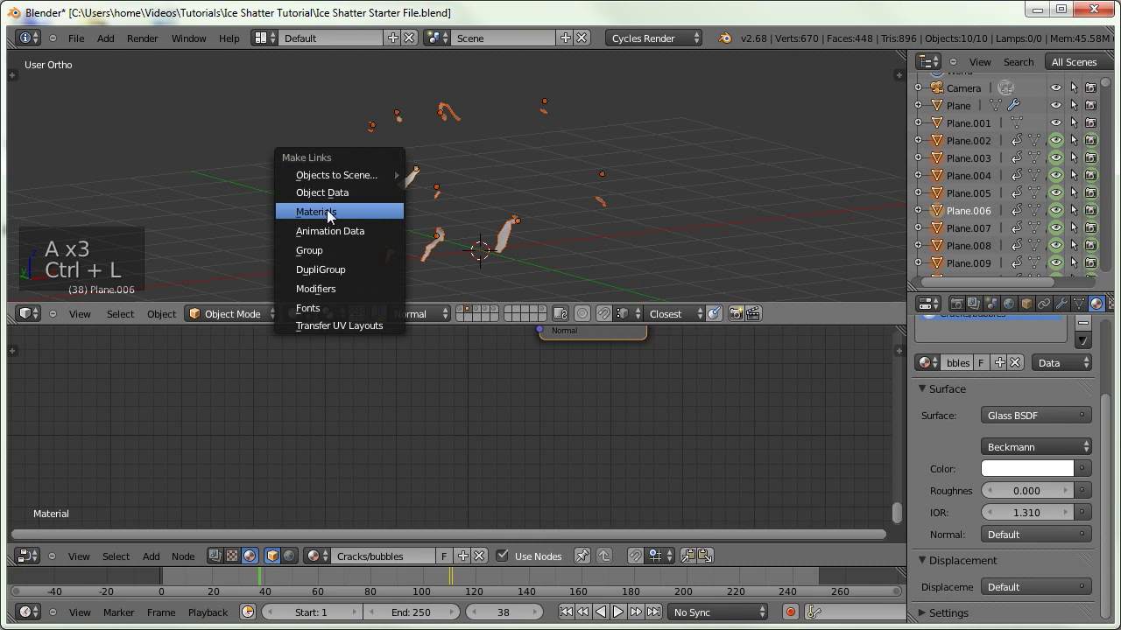
{"action": "left_click", "coordinate": [330, 212]}
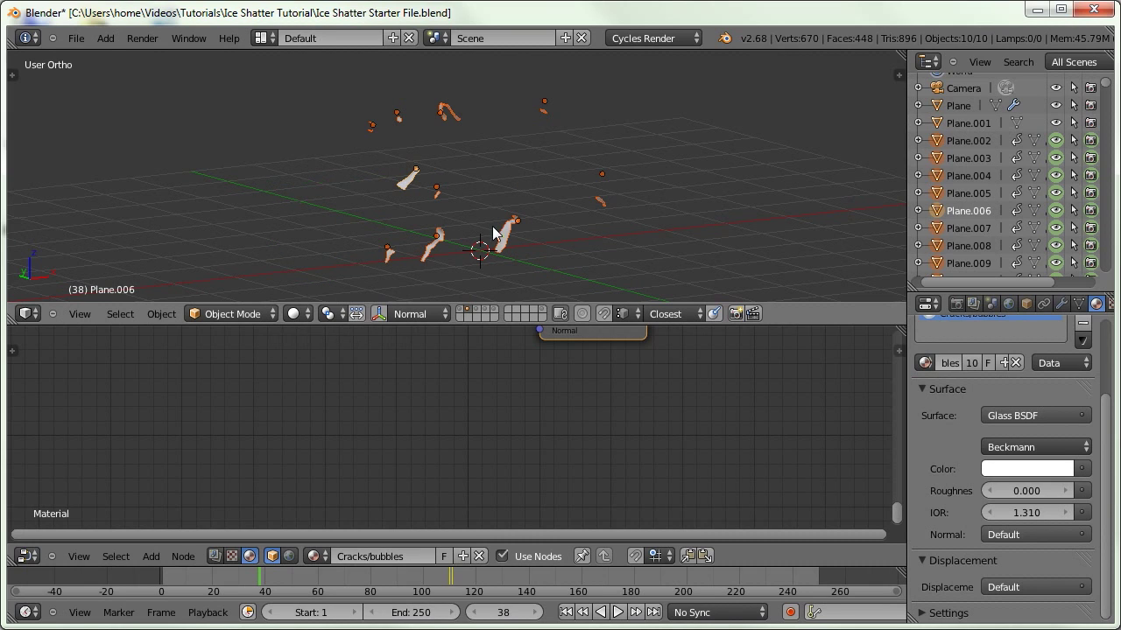
Select the crack piece Plane.010 to check its linked material and preview the pieces with rendered shading
{"action": "right_click", "coordinate": [496, 235]}
{"action": "scroll", "coordinate": [953, 365], "scroll_direction": "up", "scroll_amount": 2}
{"action": "left_click", "coordinate": [296, 313]}
{"action": "left_click", "coordinate": [310, 202]}
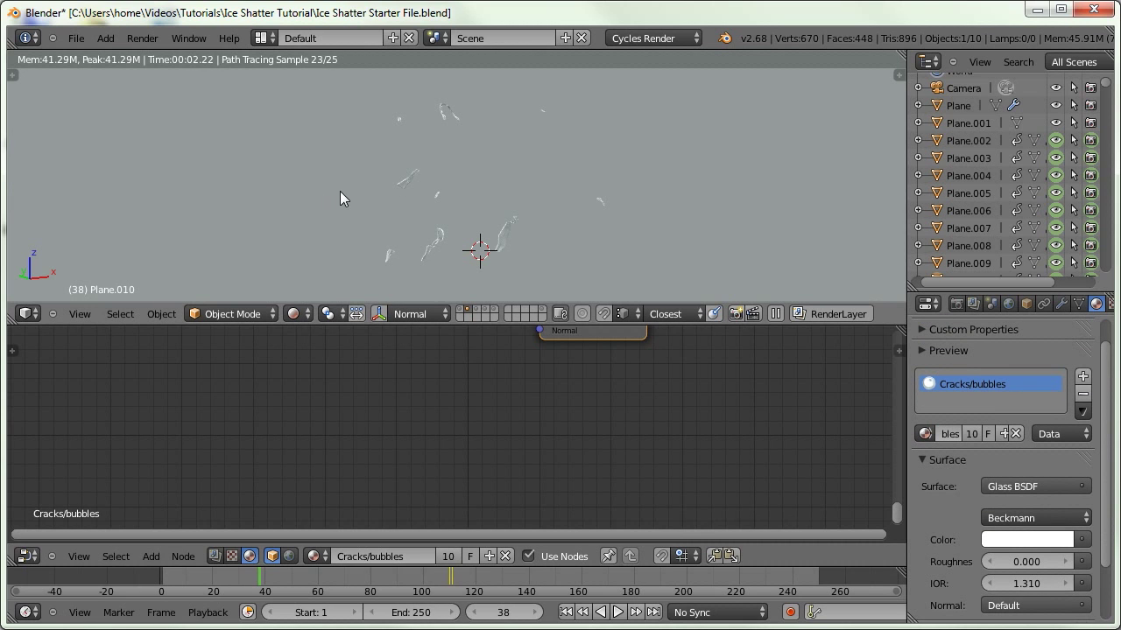
Show layers 1 and 5 alongside the cracks and examine the rendered cracks inside the text up close through the camera
{"action": "key", "text": "shift+1"}
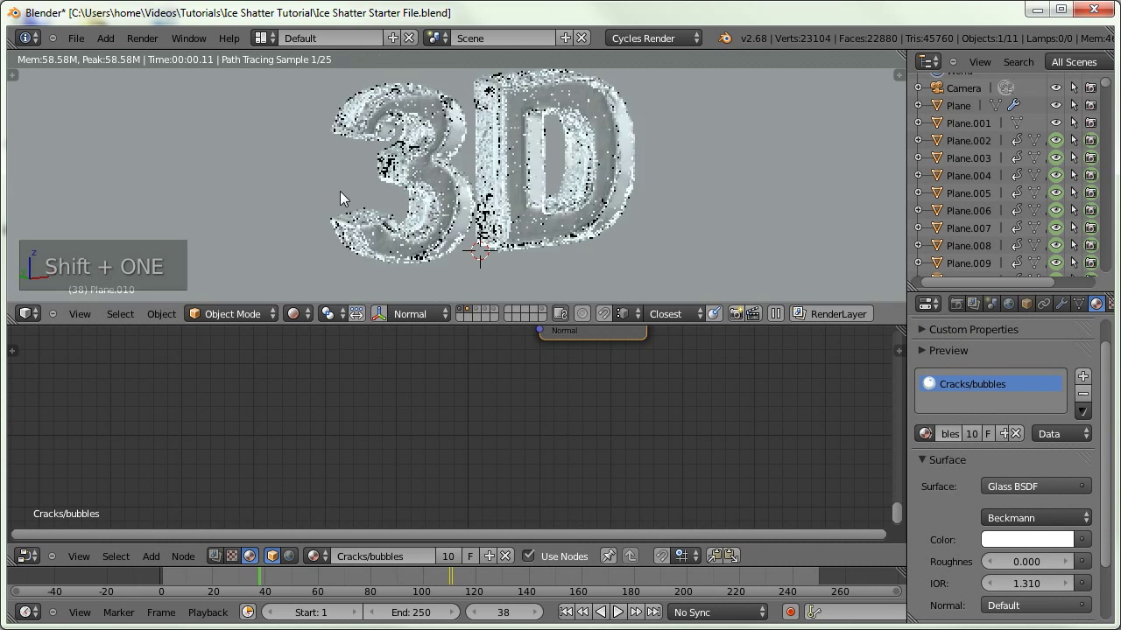
{"action": "key", "text": "shift+5"}
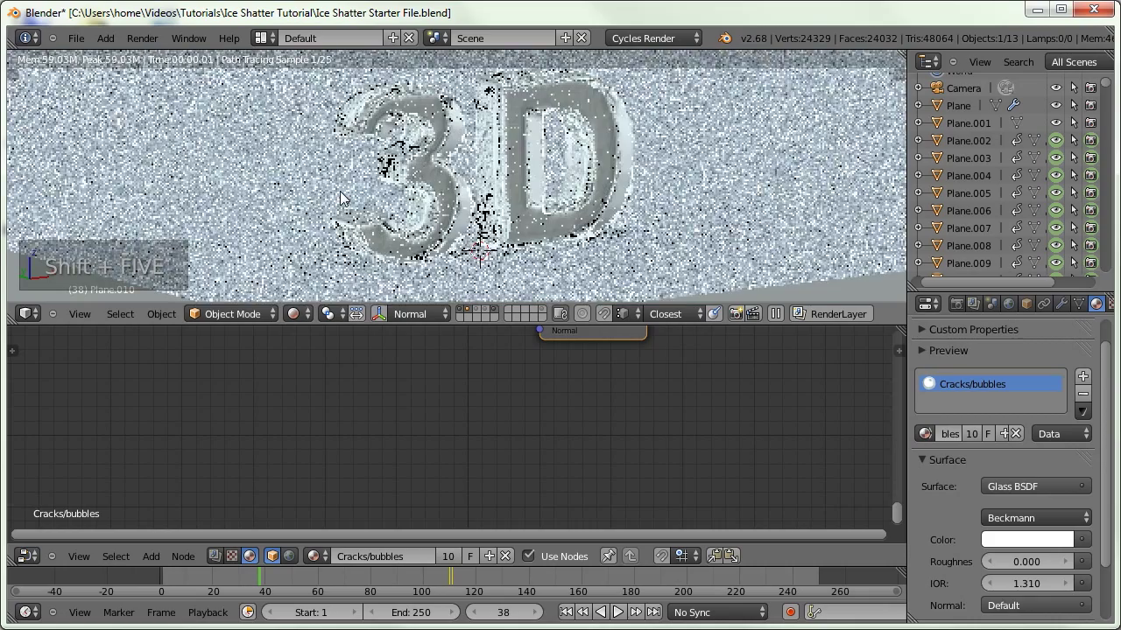
{"action": "key", "text": "KP_0"}
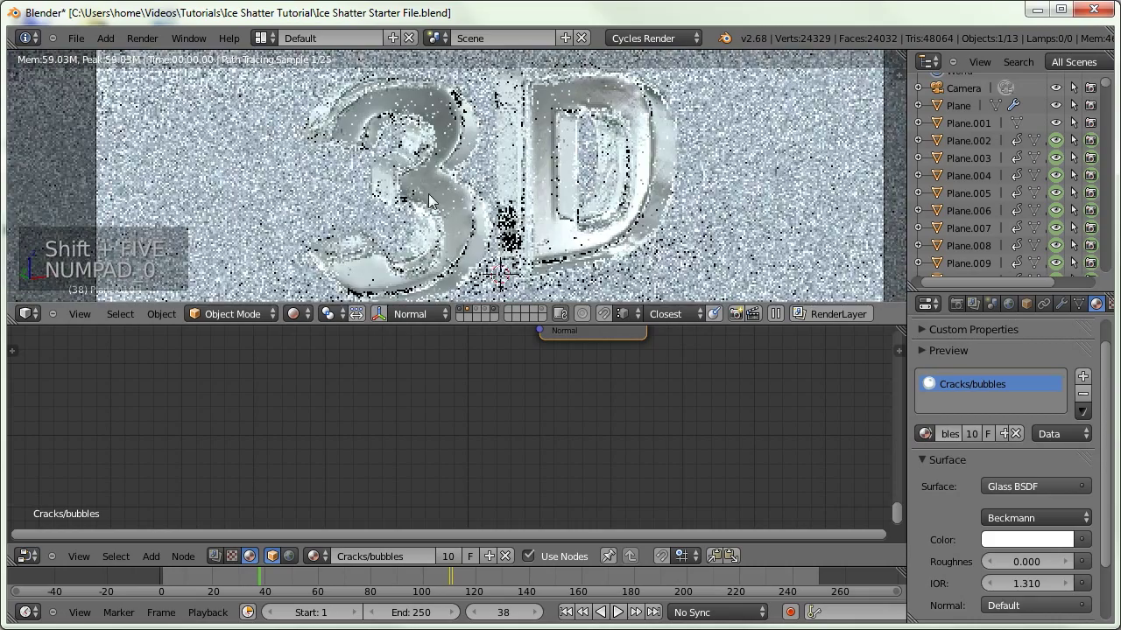
{"action": "middle_click_drag", "start_coordinate": [410, 272], "coordinate": [392, 220], "text": "shift"}
{"action": "scroll", "coordinate": [392, 221], "scroll_direction": "up", "scroll_amount": 2}
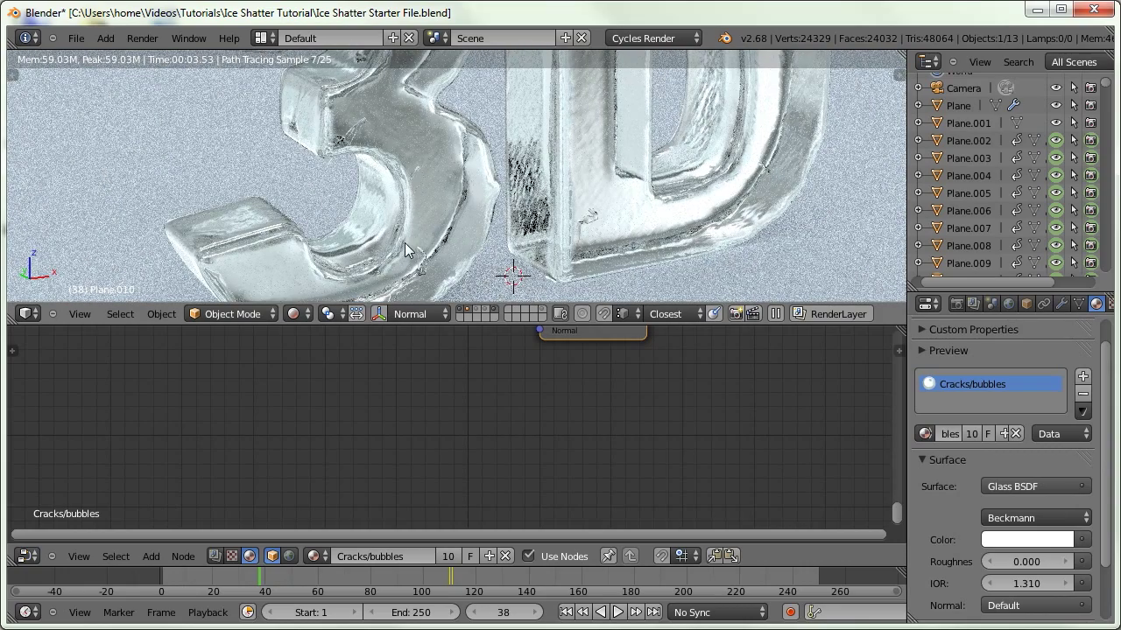
{"action": "scroll", "coordinate": [381, 258], "scroll_direction": "up", "scroll_amount": 6}
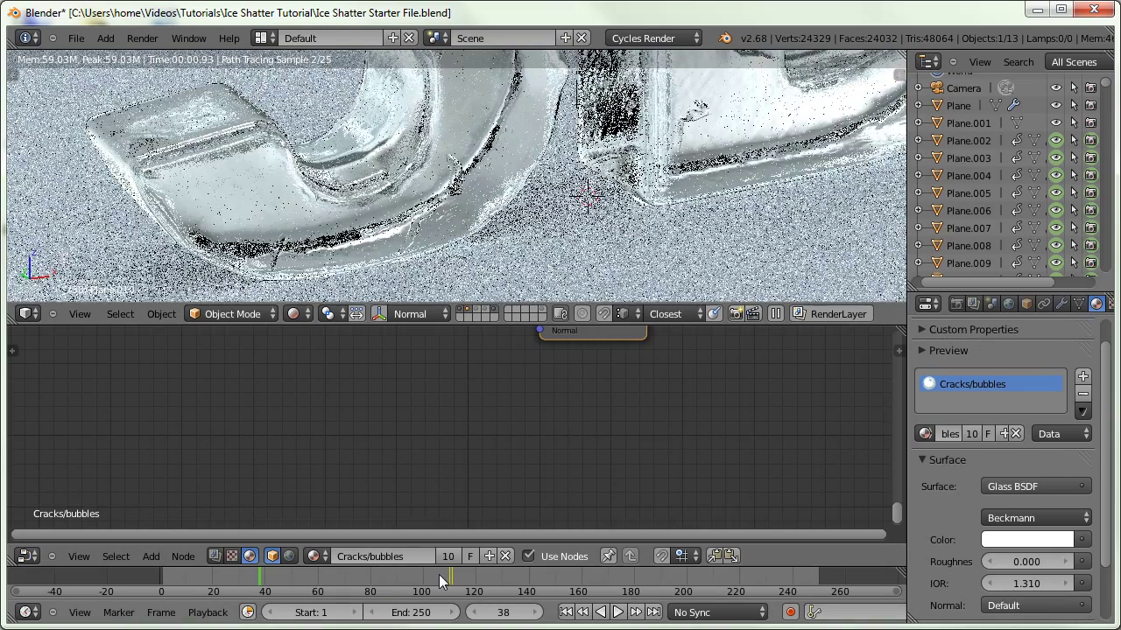
Examine the rendered cracks inside the text at frame 107 and return the viewport to solid shading
{"action": "left_click", "coordinate": [441, 571]}
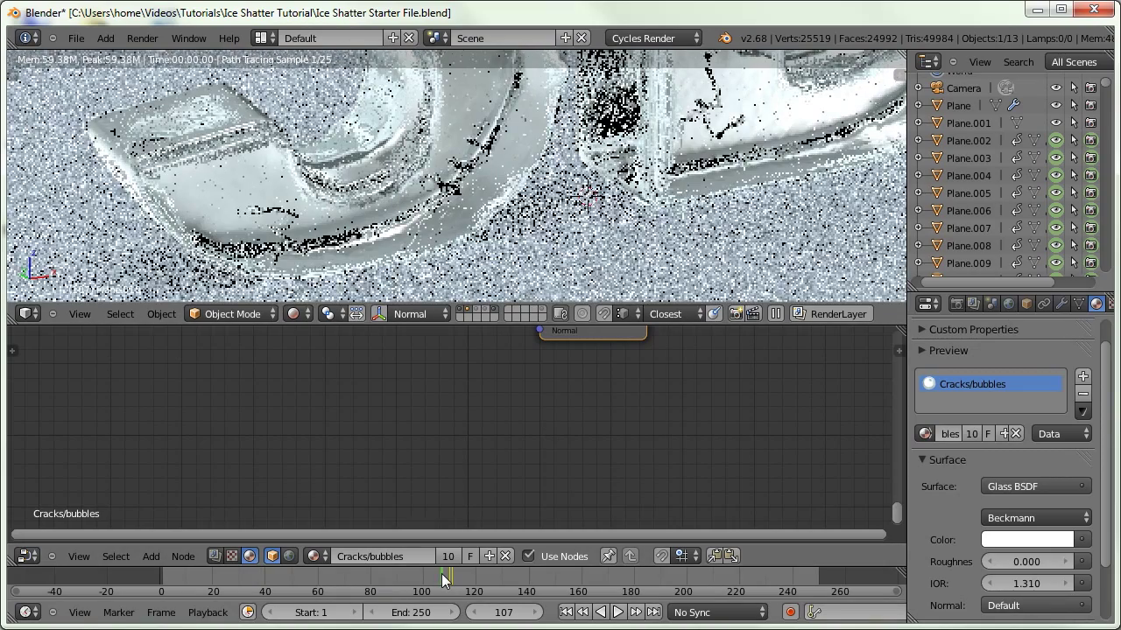
{"action": "middle_click_drag", "start_coordinate": [447, 136], "coordinate": [432, 217]}
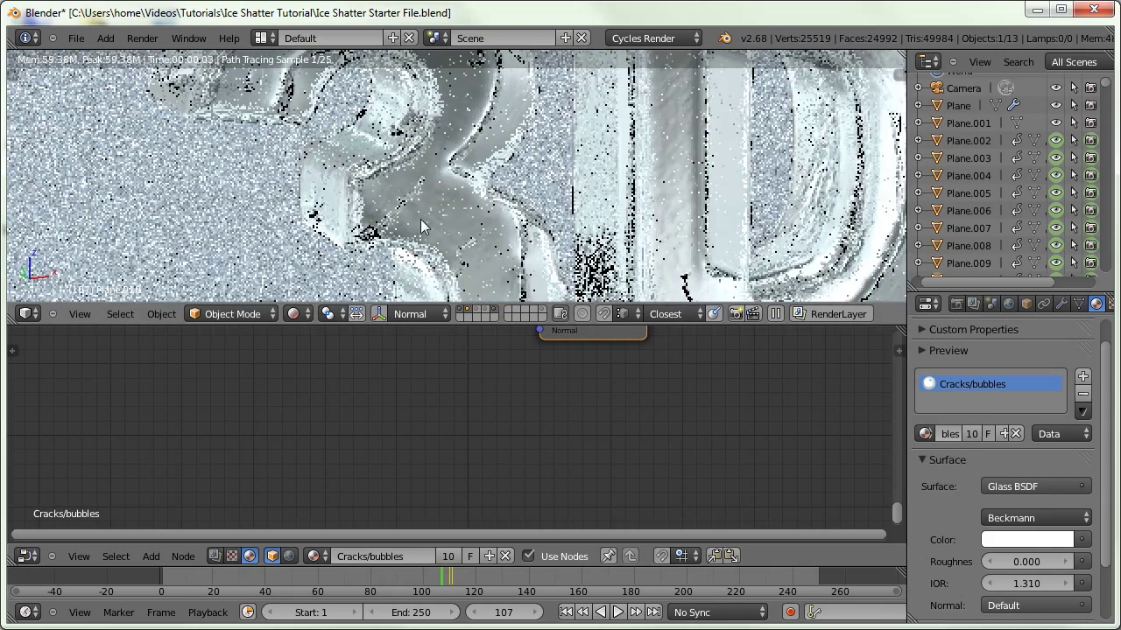
{"action": "scroll", "coordinate": [420, 215], "scroll_direction": "down", "scroll_amount": 2}
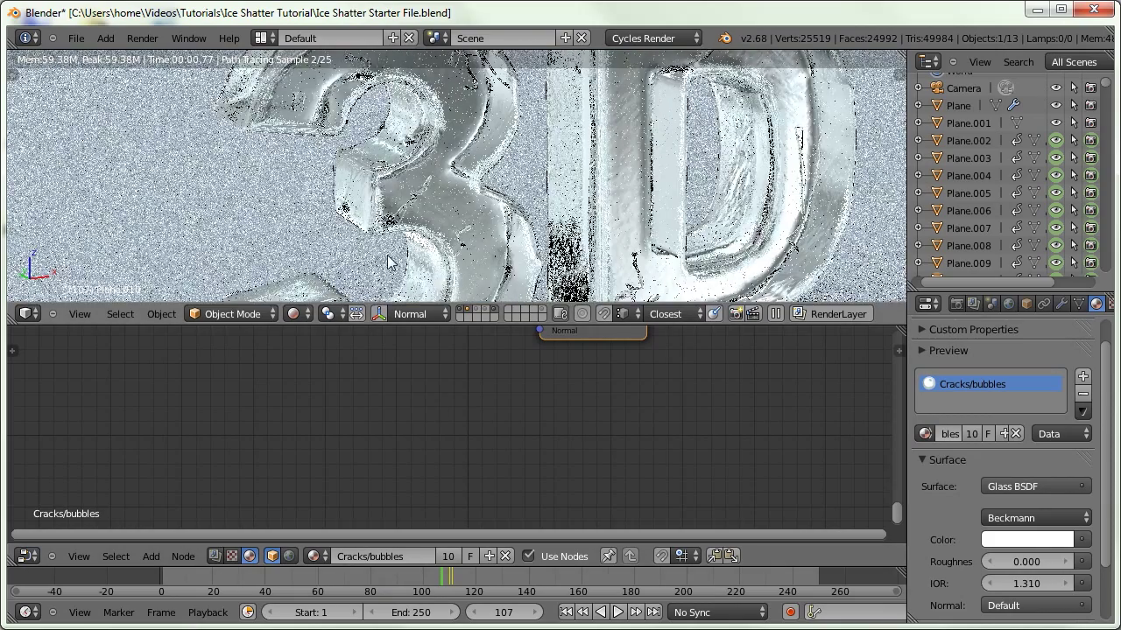
{"action": "middle_click_drag", "start_coordinate": [295, 152], "coordinate": [294, 122]}
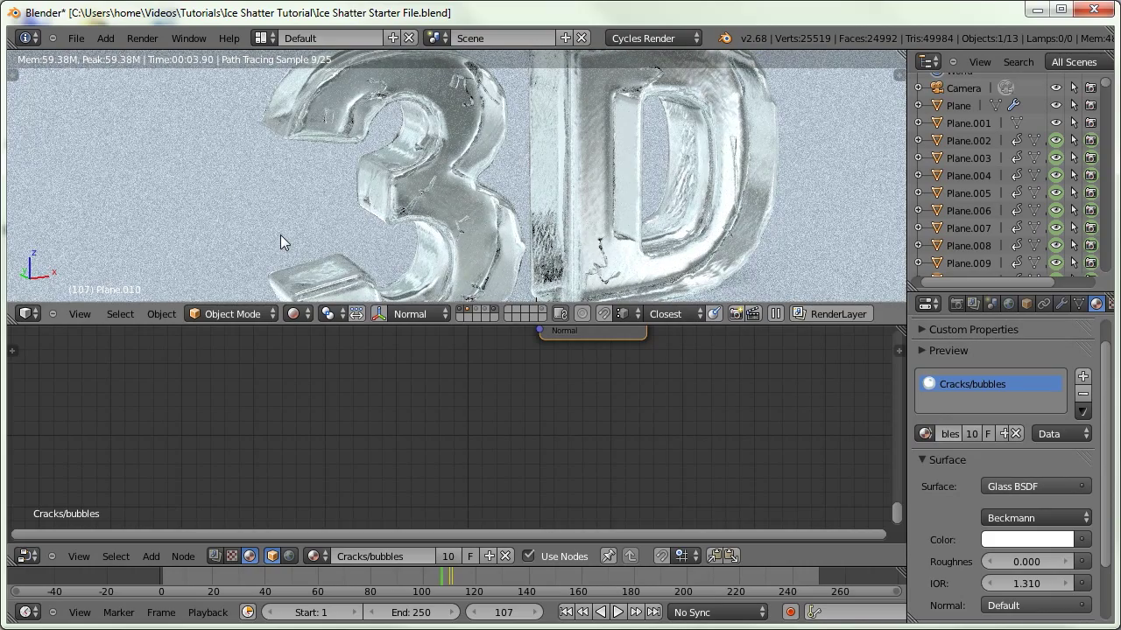
{"action": "left_click", "coordinate": [297, 313]}
{"action": "left_click", "coordinate": [299, 254]}
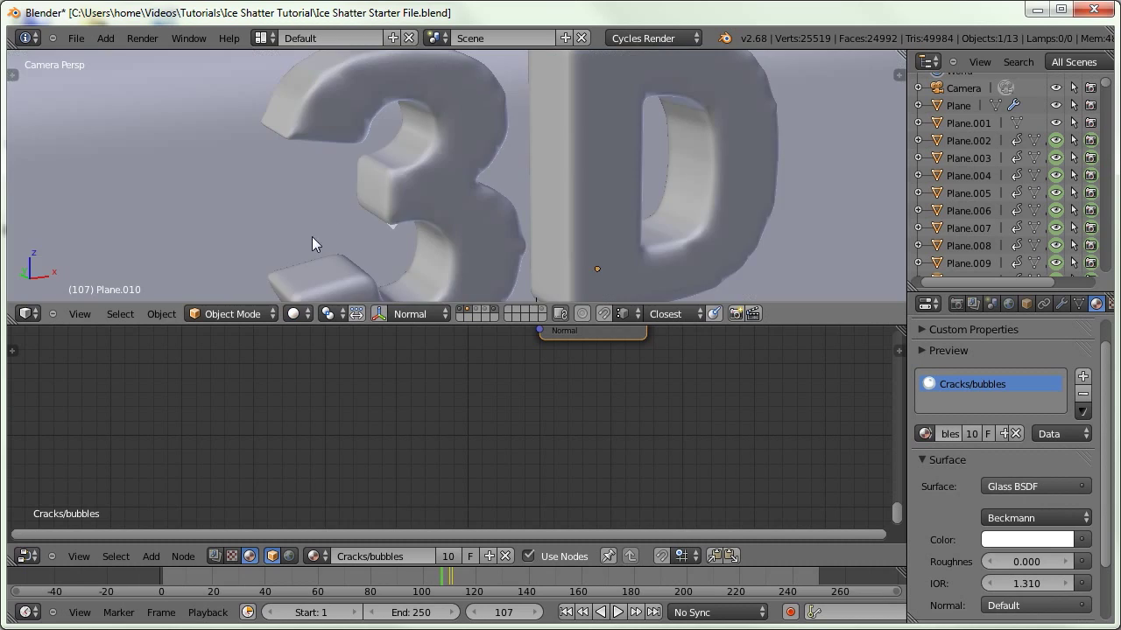
Add an icosphere mesh beside the 3D text in the top view
{"action": "key", "text": "KP_7"}
{"action": "key", "text": "shift+a"}
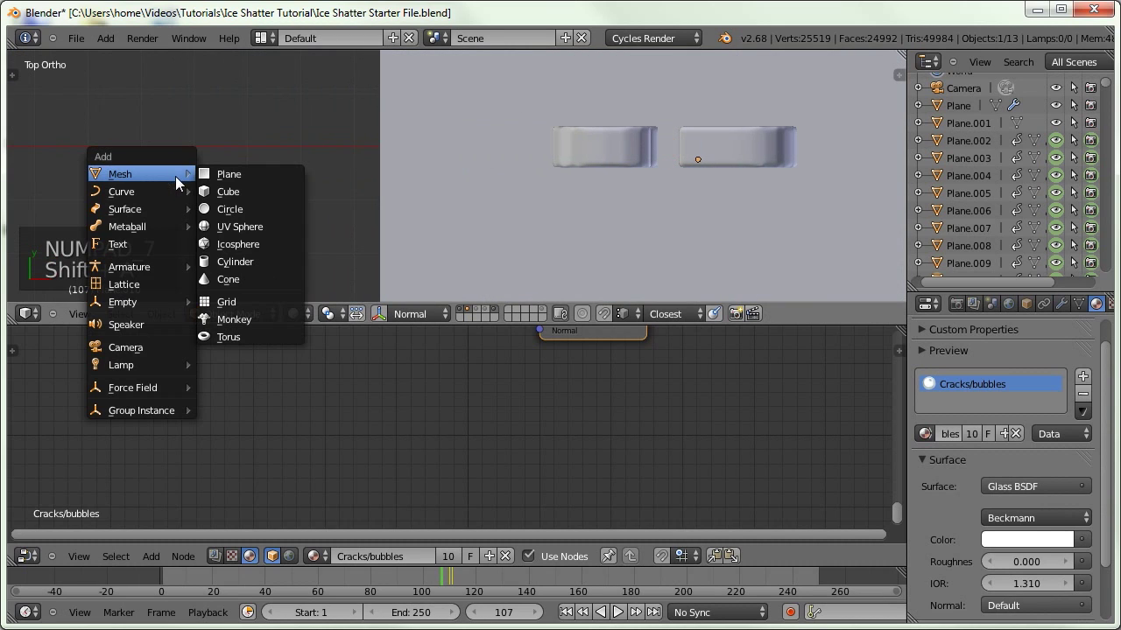
{"action": "left_click", "coordinate": [239, 244]}
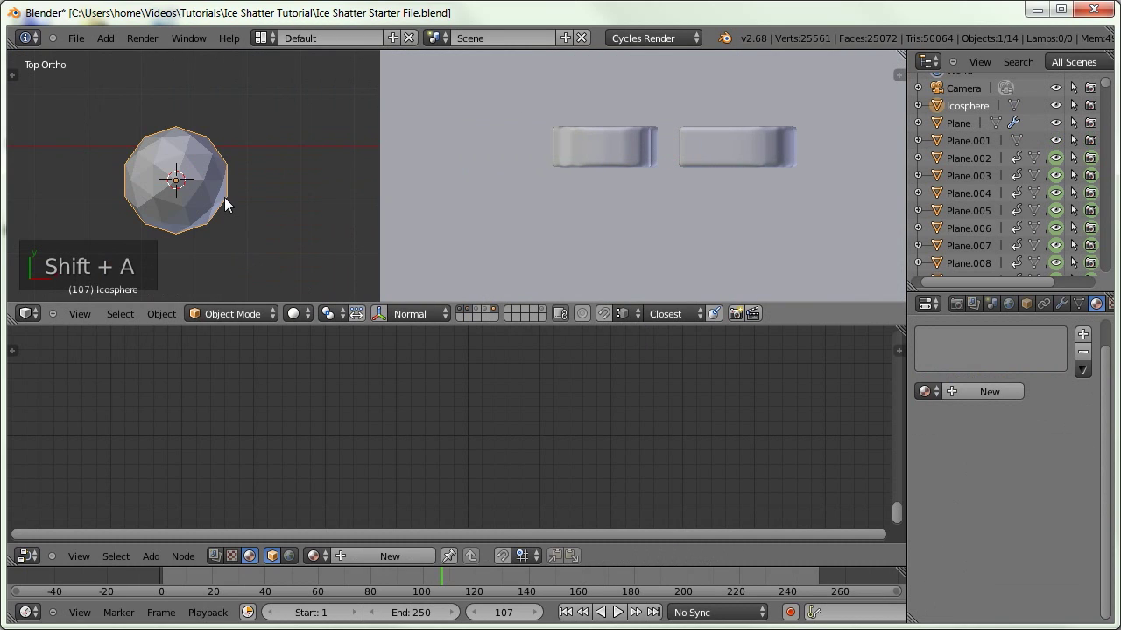
Shade the icosphere smooth and scale it down to roughly a third of its size
{"action": "key", "text": "space"}
{"action": "type", "text": "shad"}
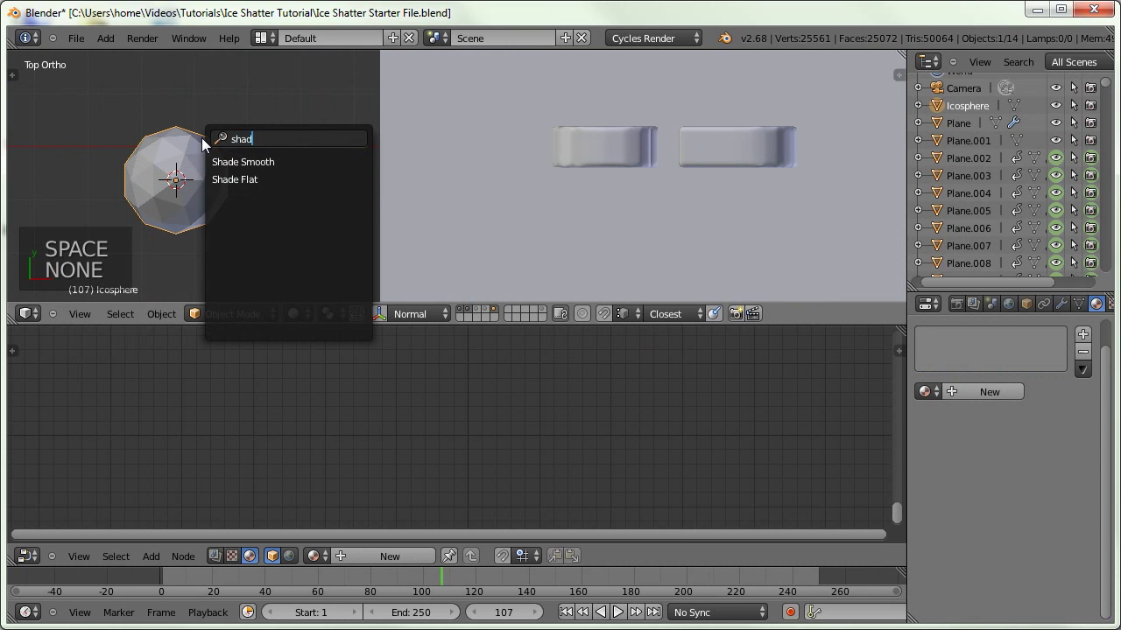
{"action": "key", "text": "Return"}
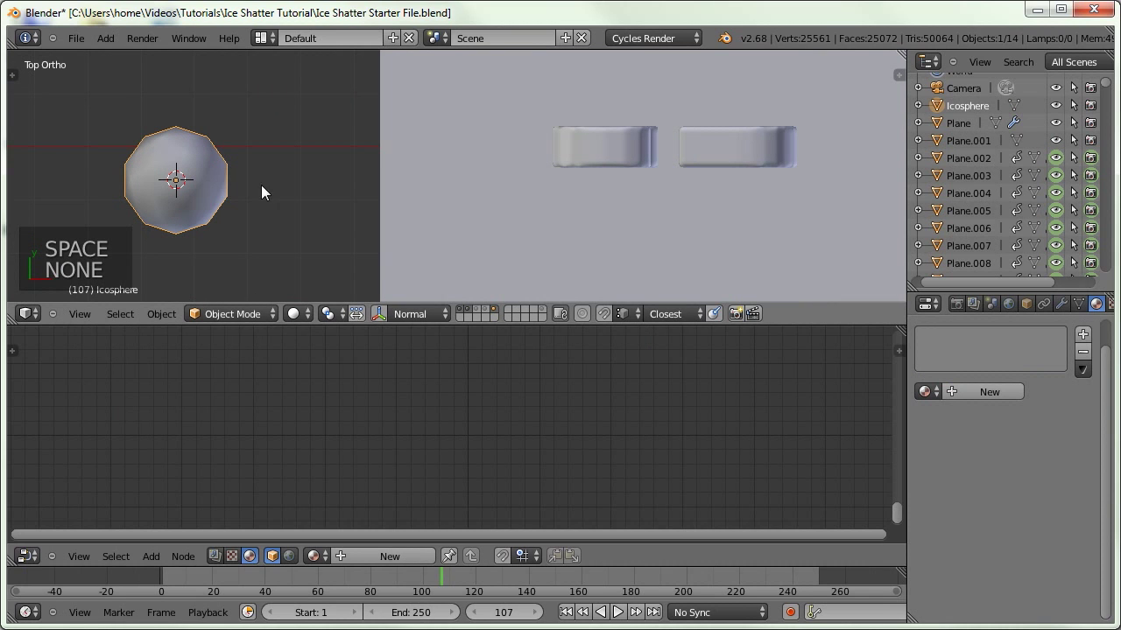
{"action": "key", "text": "s"}
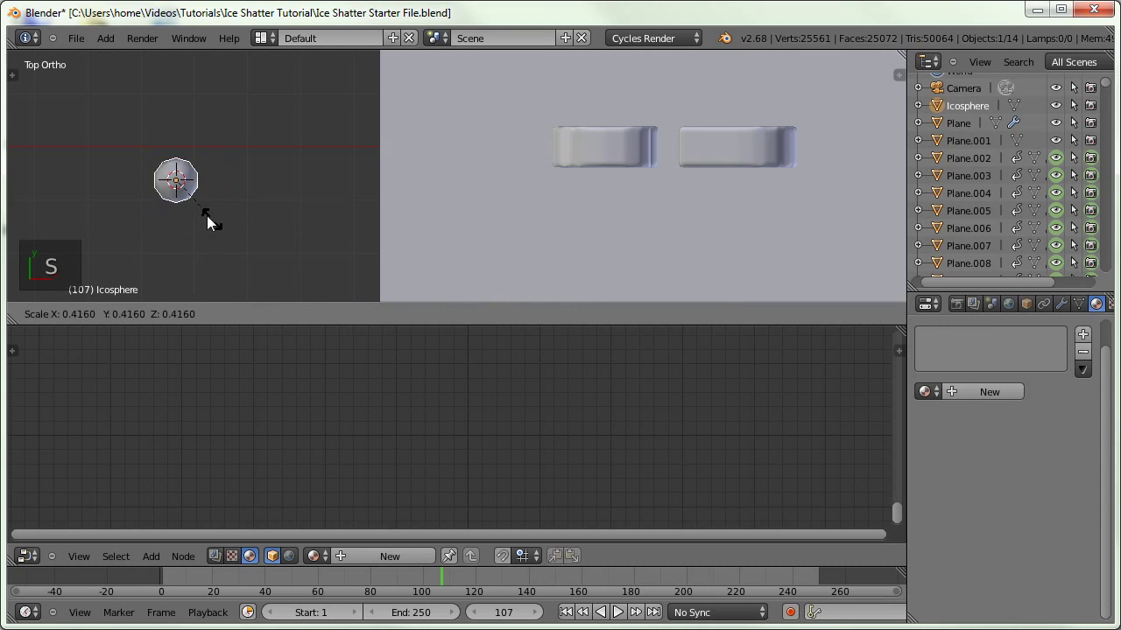
{"action": "left_click", "coordinate": [197, 206]}
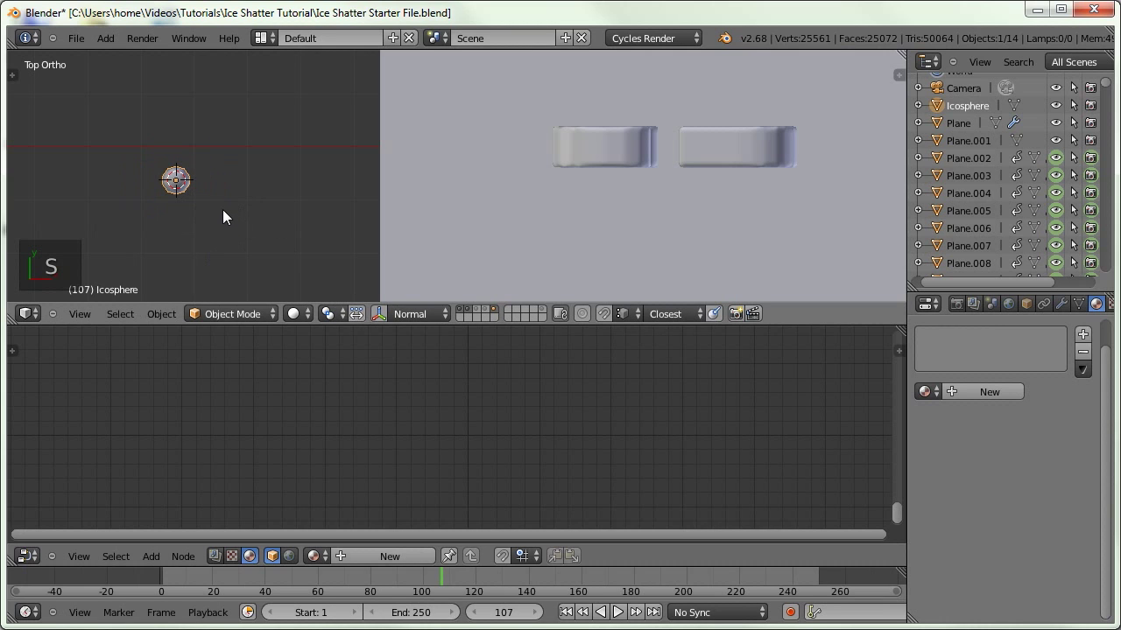
{"action": "key", "text": "ctrl+a"}
{"action": "left_click", "coordinate": [203, 249]}
{"action": "key", "text": "ctrl+z"}
Assign the existing Cracks/bubbles material to the icosphere and move it to layer 14
{"action": "left_click", "coordinate": [924, 392]}
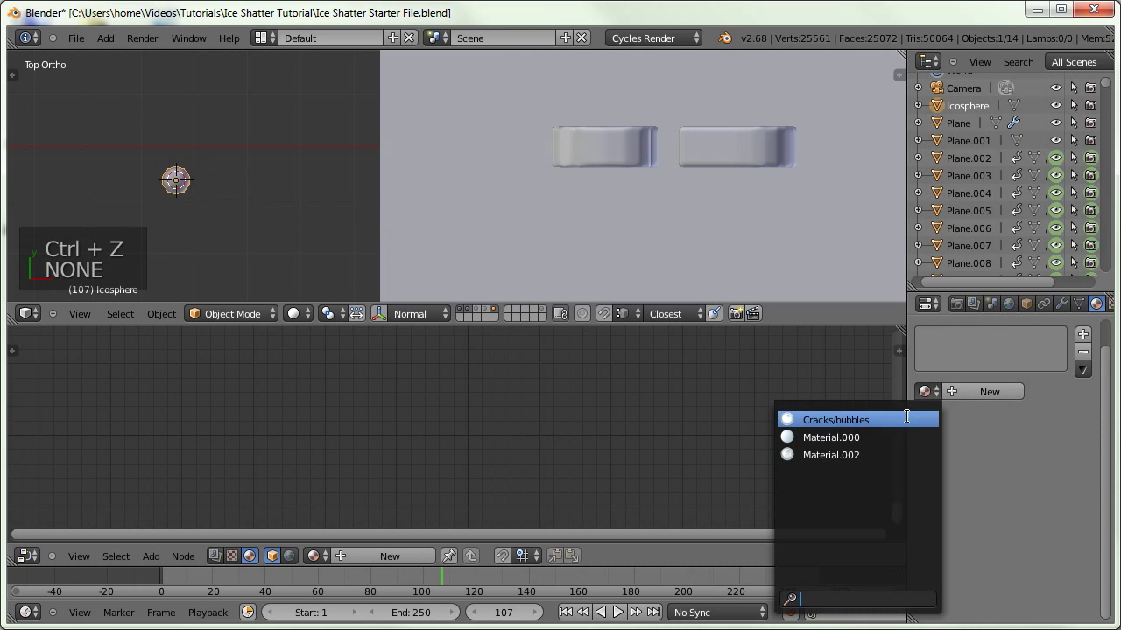
{"action": "left_click", "coordinate": [910, 420]}
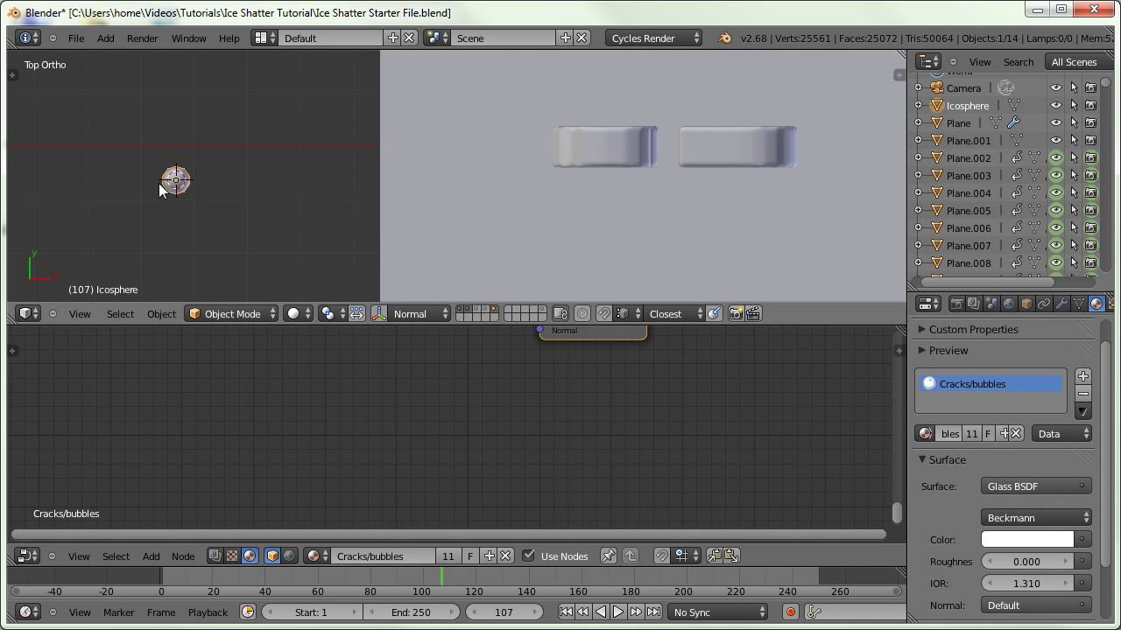
{"action": "key", "text": "m"}
{"action": "key", "text": "alt+4"}
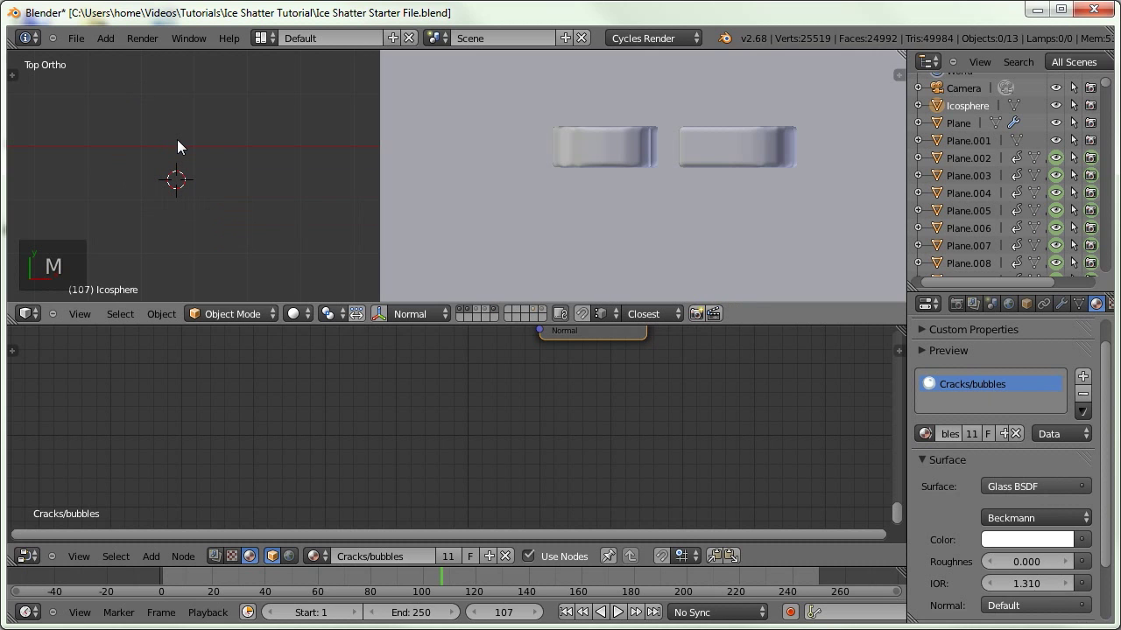
Select the 3D text, enlarge the 3D view over the node editor, and show only layer 1 in wireframe
{"action": "middle_click_drag", "start_coordinate": [519, 278], "coordinate": [423, 181]}
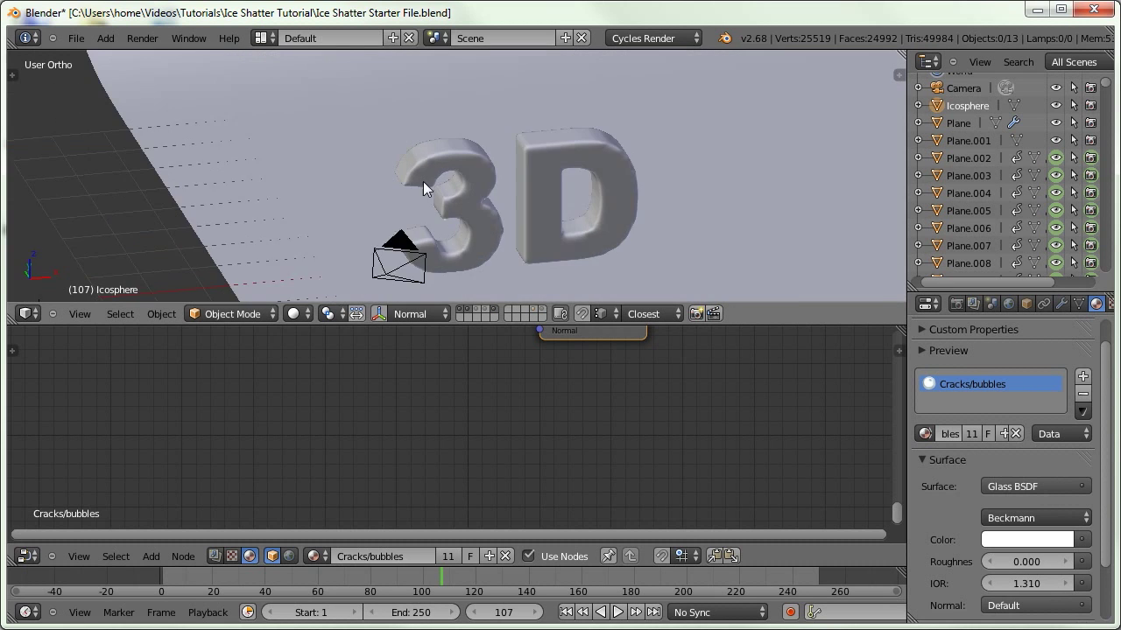
{"action": "scroll", "coordinate": [415, 216], "scroll_direction": "up", "scroll_amount": 5}
{"action": "right_click", "coordinate": [359, 151]}
{"action": "middle_click_drag", "start_coordinate": [359, 150], "coordinate": [380, 210]}
{"action": "left_click_drag", "start_coordinate": [12, 321], "coordinate": [53, 342]}
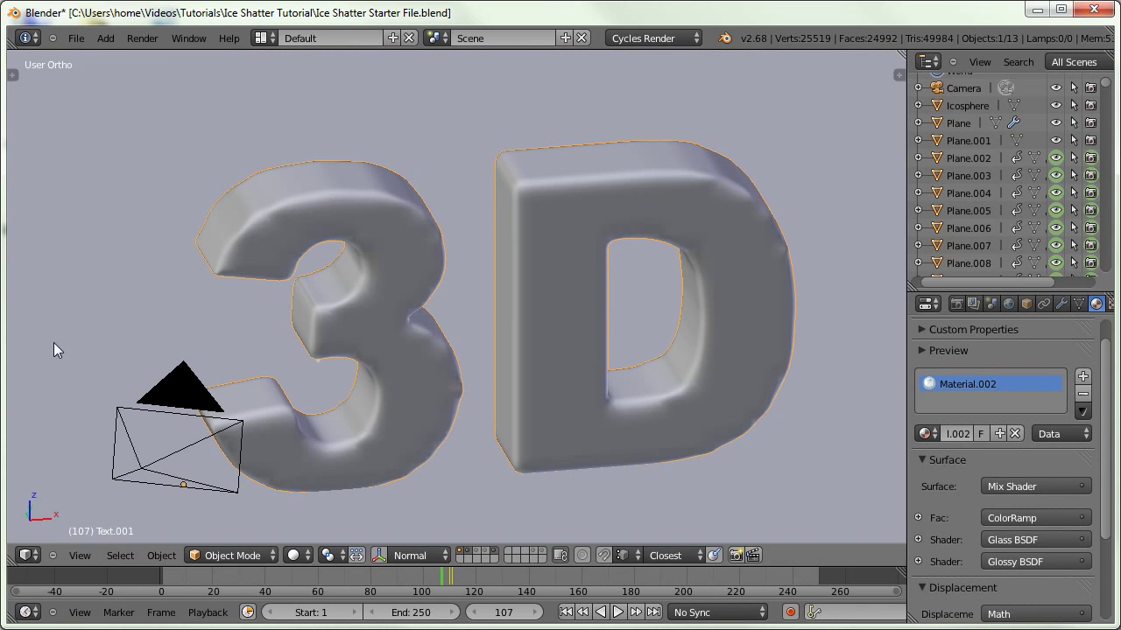
{"action": "key", "text": "1"}
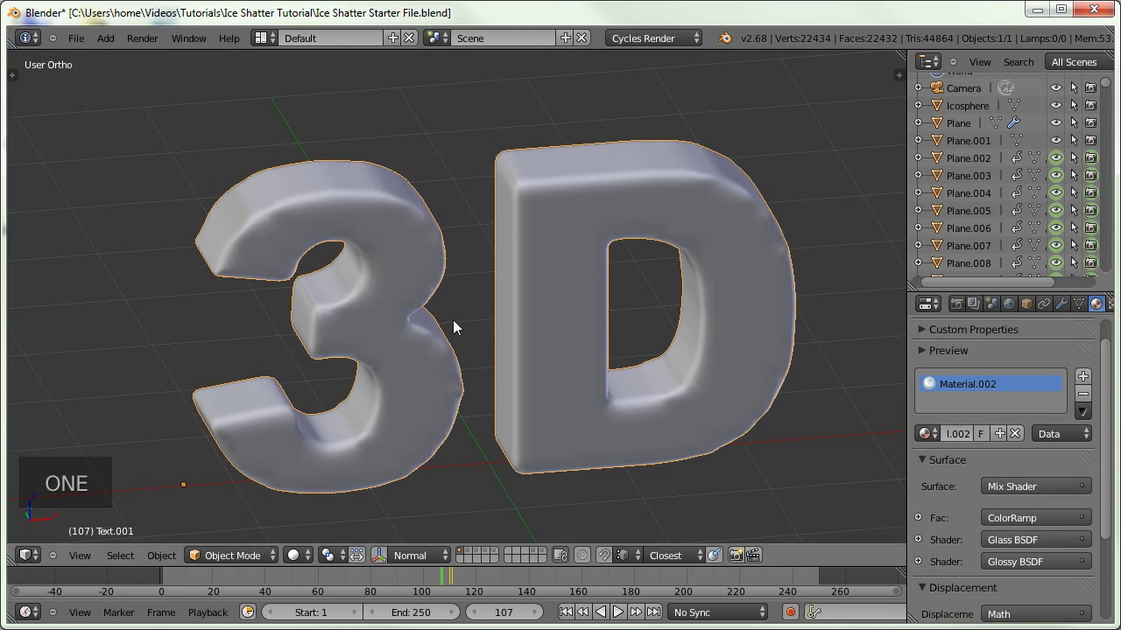
{"action": "key", "text": "z"}
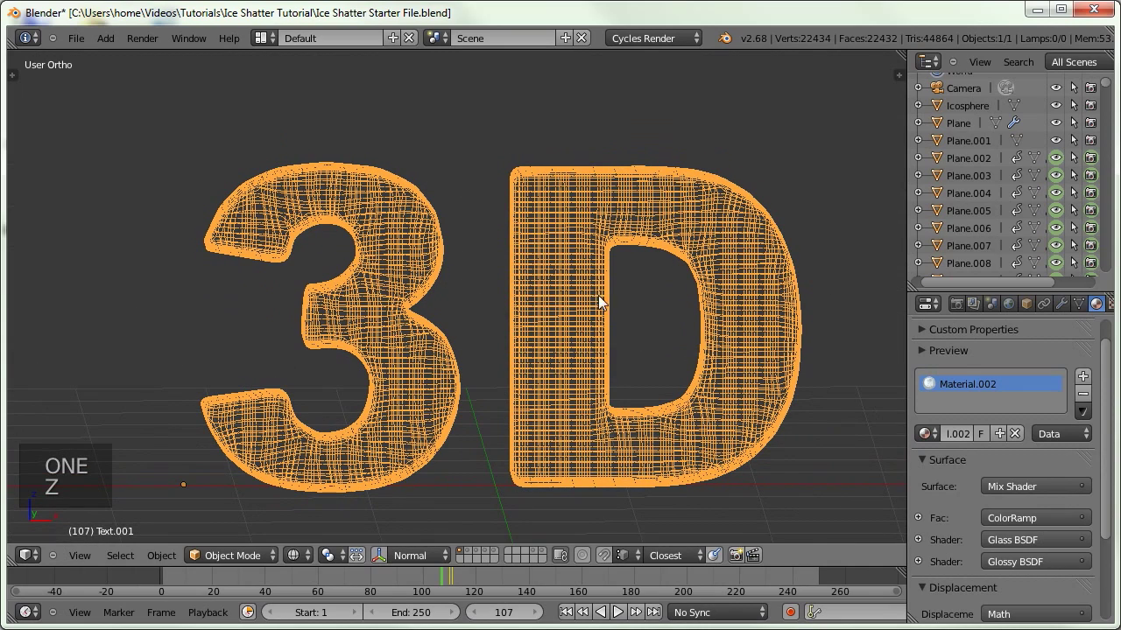
Disable the viewport display of the text's subdivision surface modifier and add a particle system to the text
{"action": "left_click", "coordinate": [1061, 303]}
{"action": "left_click", "coordinate": [1003, 392]}
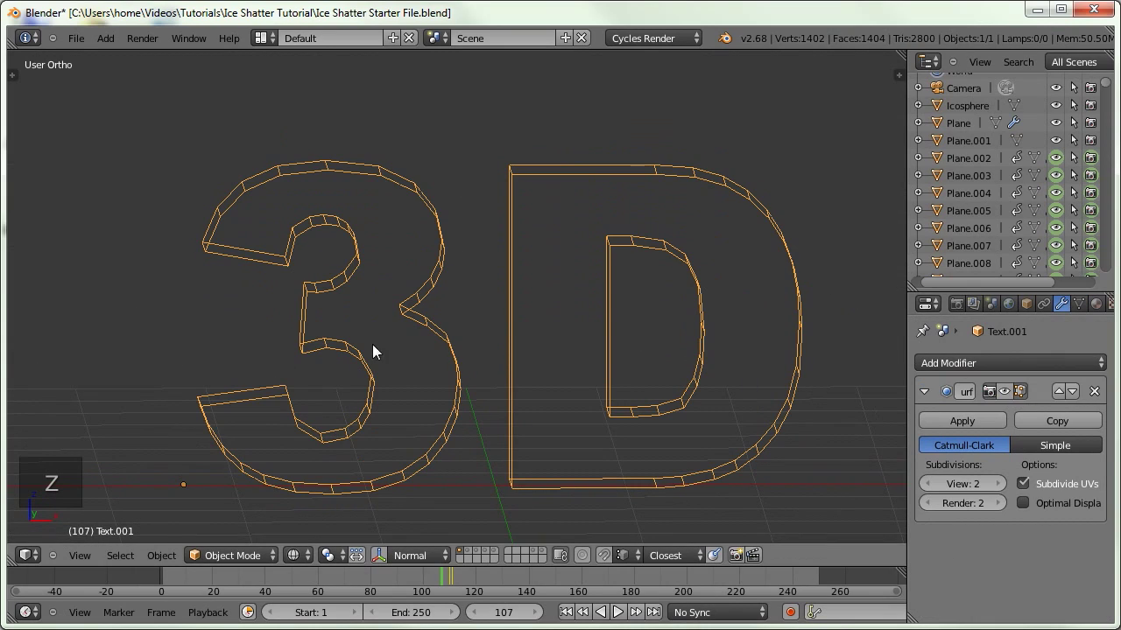
{"action": "middle_click_drag", "start_coordinate": [716, 371], "coordinate": [712, 367]}
{"action": "scroll", "coordinate": [1023, 300], "scroll_direction": "down", "scroll_amount": 5}
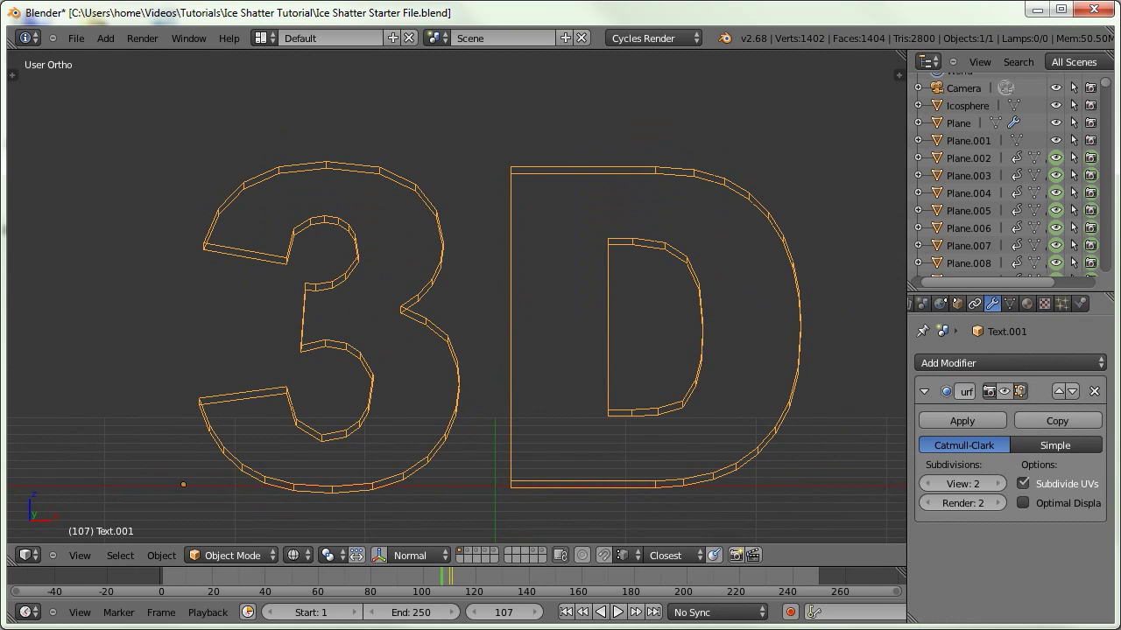
{"action": "left_click_drag", "start_coordinate": [1005, 290], "coordinate": [1008, 198]}
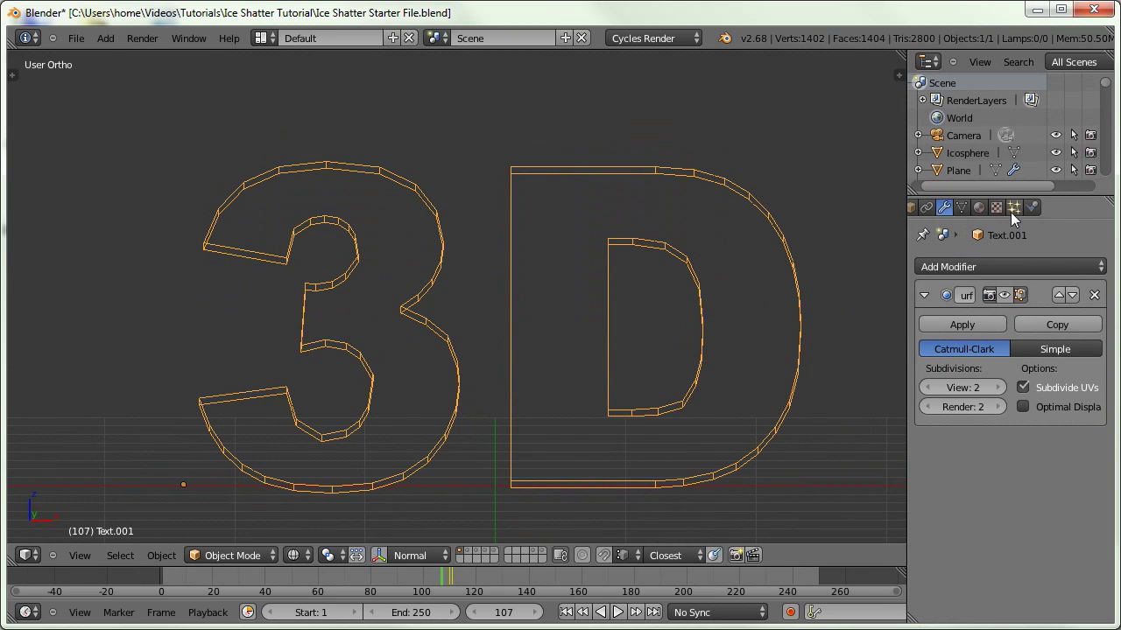
{"action": "left_click", "coordinate": [1012, 208]}
{"action": "left_click", "coordinate": [1098, 266]}
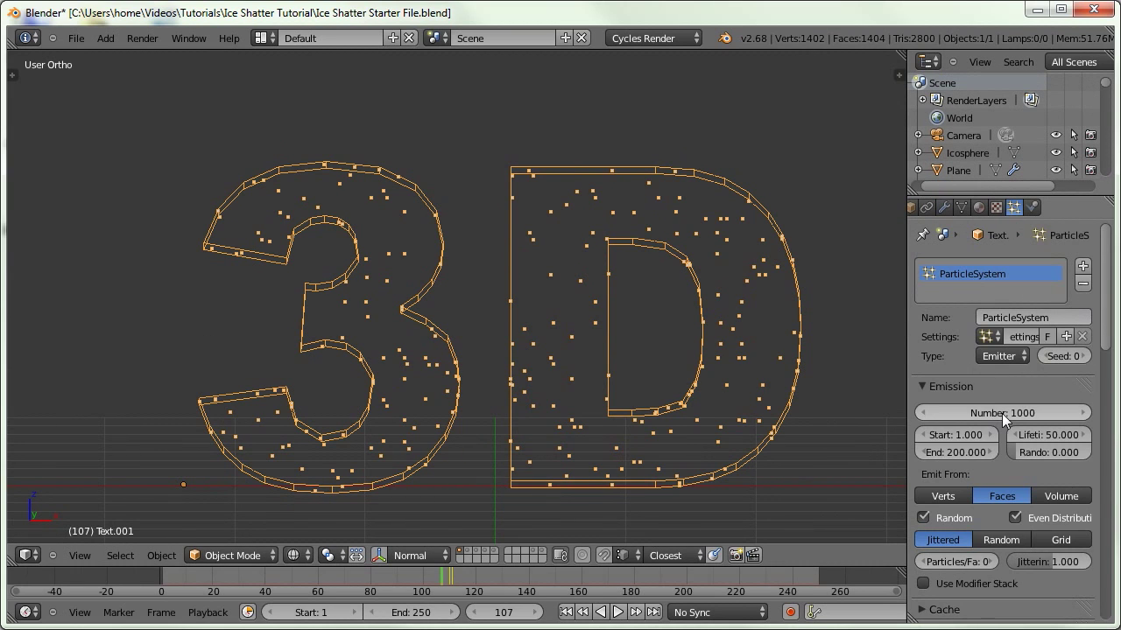
Set the particle emission's end frame to 1 and the particle lifetime to 250
{"action": "scroll", "coordinate": [1005, 413], "scroll_direction": "down", "scroll_amount": 2}
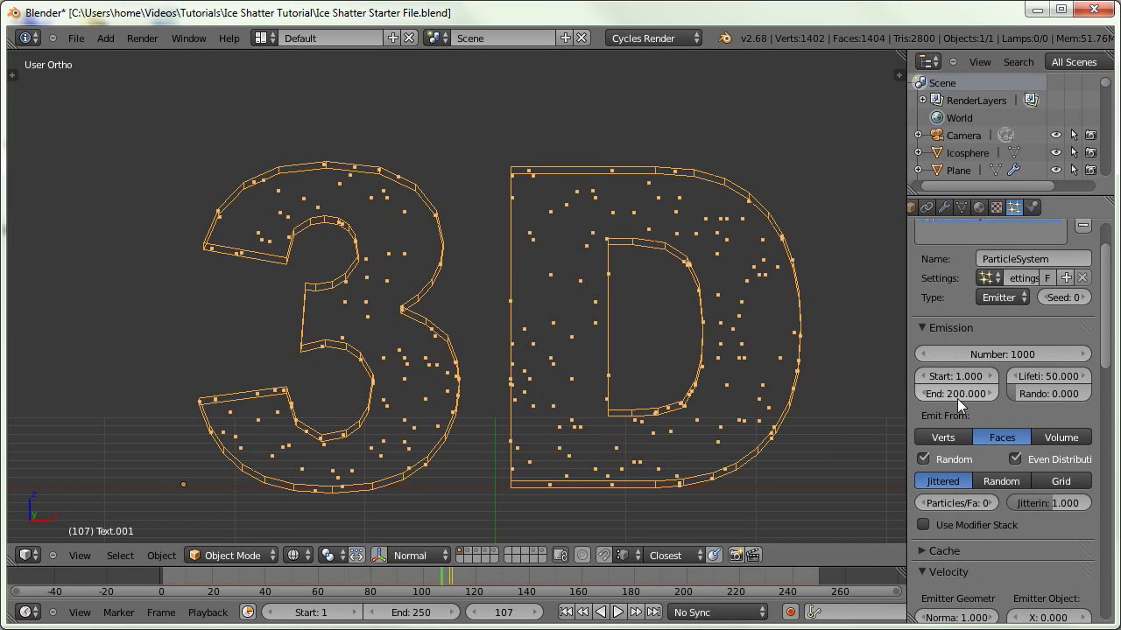
{"action": "left_click", "coordinate": [963, 393]}
{"action": "type", "text": "1"}
{"action": "key", "text": "Return"}
{"action": "left_click", "coordinate": [1047, 374]}
{"action": "type", "text": "250"}
{"action": "key", "text": "Return"}
Emit the particles from the text's volume with Even Distribution turned off
{"action": "scroll", "coordinate": [1015, 406], "scroll_direction": "down", "scroll_amount": 2}
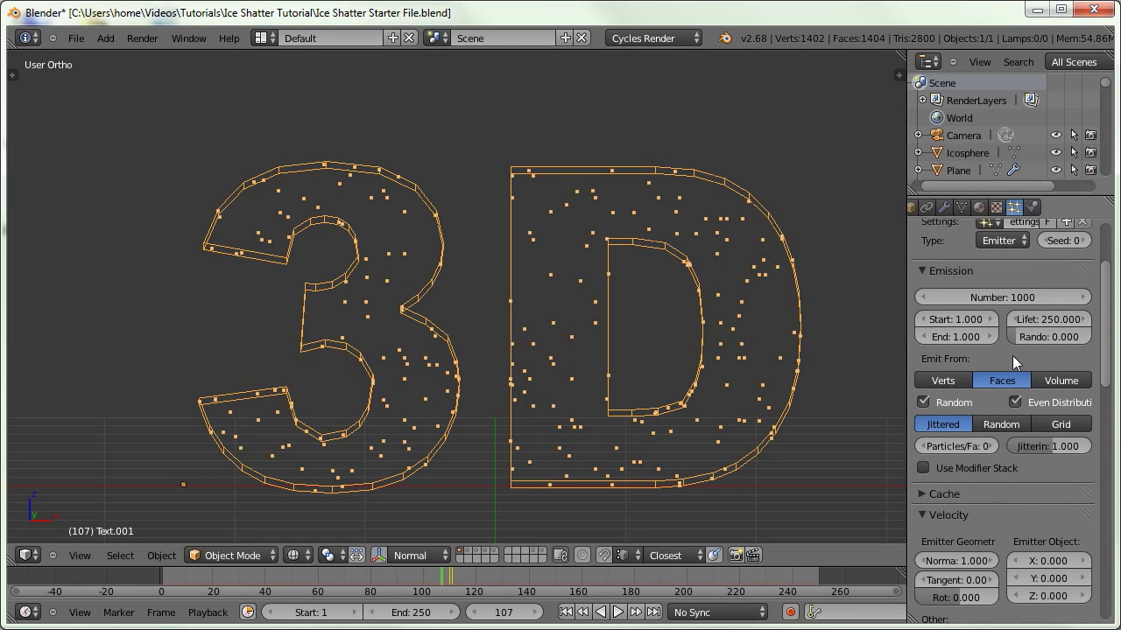
{"action": "middle_click_drag", "start_coordinate": [604, 379], "coordinate": [568, 357]}
{"action": "left_click", "coordinate": [1059, 379]}
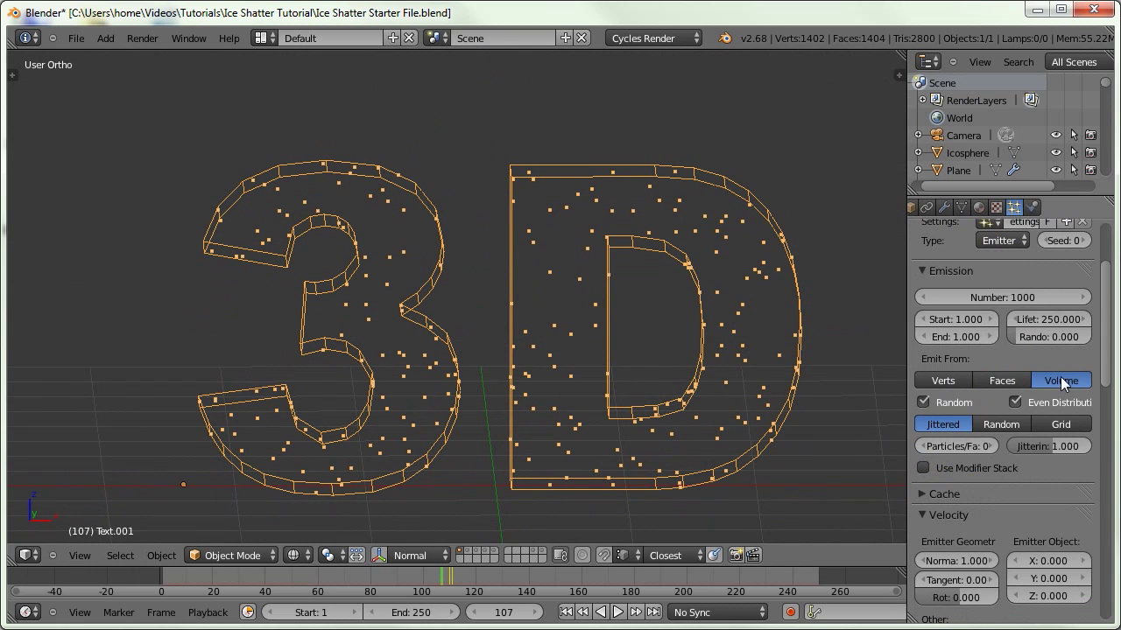
{"action": "left_click", "coordinate": [1016, 401]}
{"action": "middle_click_drag", "start_coordinate": [728, 404], "coordinate": [754, 394]}
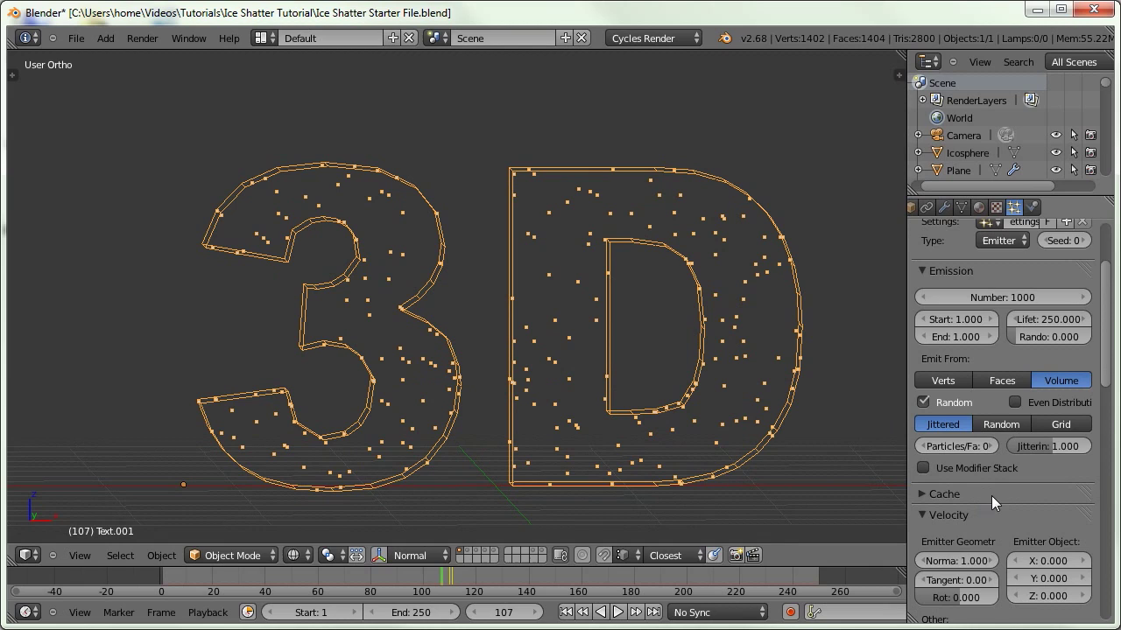
Reset the particles' normal velocity to 0 and set their physics type to No
{"action": "scroll", "coordinate": [963, 429], "scroll_direction": "down", "scroll_amount": 4}
{"action": "key", "text": "BackSpace"}
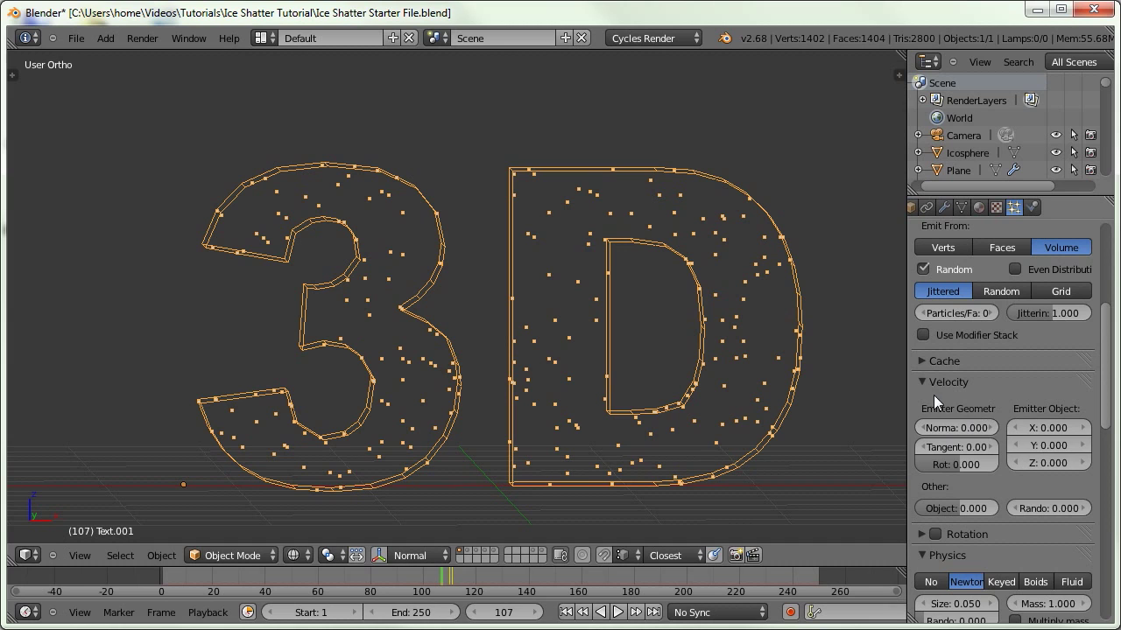
{"action": "scroll", "coordinate": [954, 413], "scroll_direction": "down", "scroll_amount": 4}
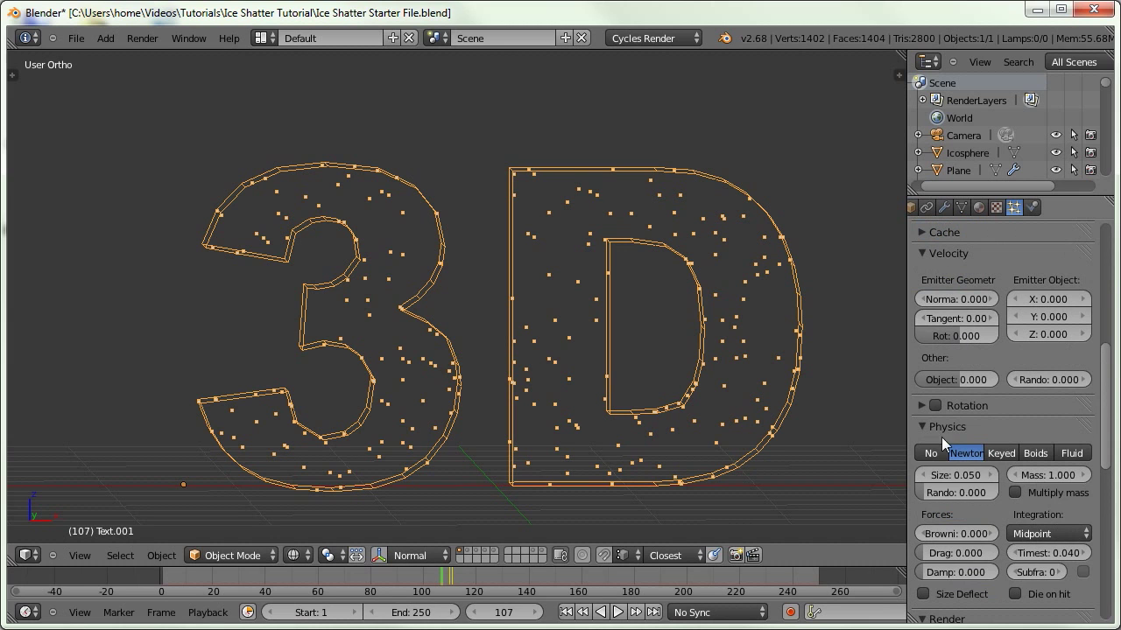
{"action": "left_click", "coordinate": [933, 455]}
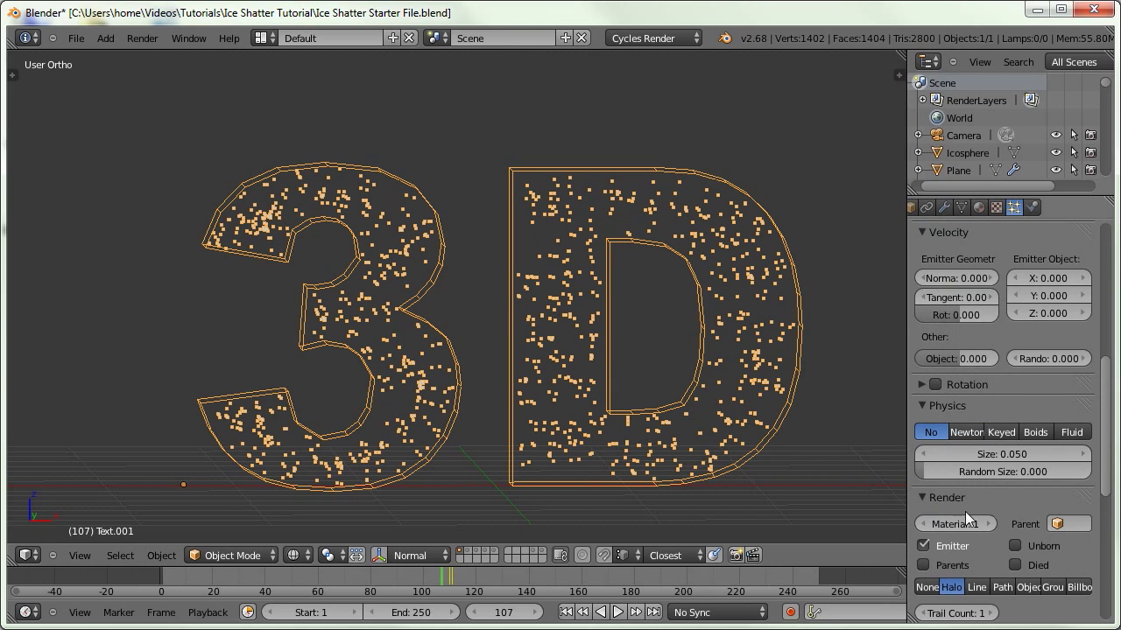
Render the particles as copies of the Icosphere object with a random size of 1.000
{"action": "scroll", "coordinate": [965, 511], "scroll_direction": "down", "scroll_amount": 3}
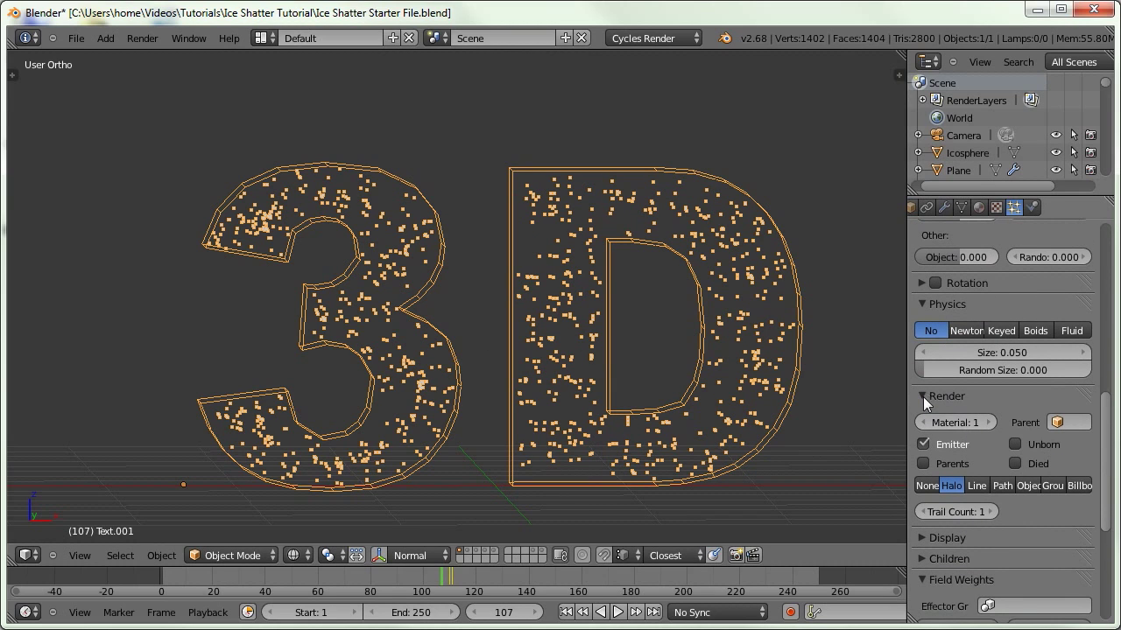
{"action": "left_click", "coordinate": [1028, 485]}
{"action": "left_click", "coordinate": [1025, 509]}
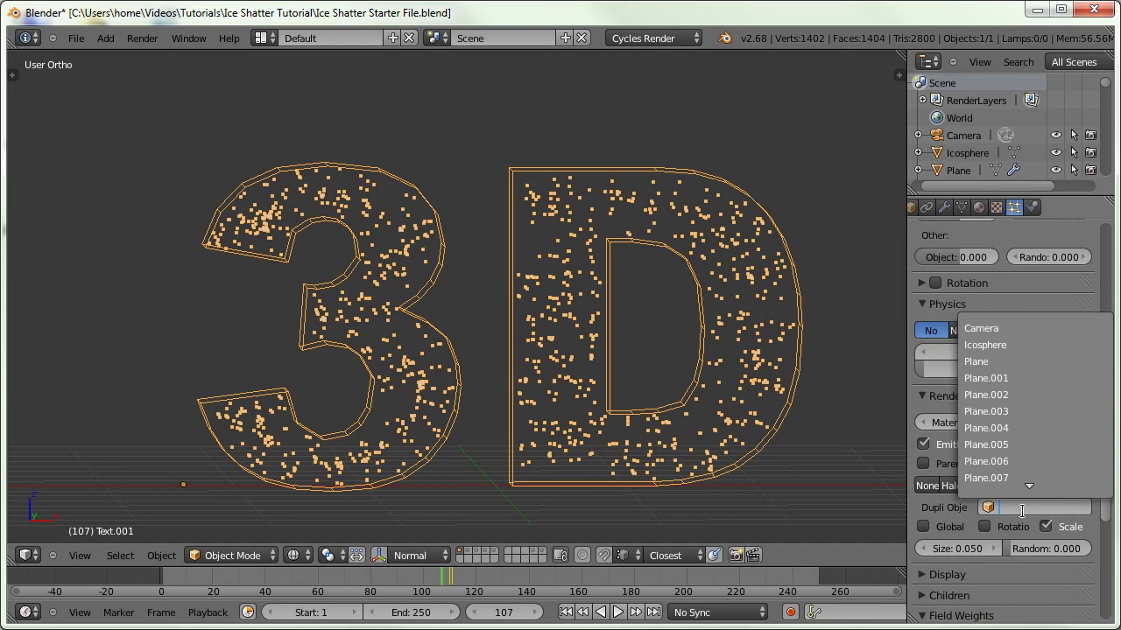
{"action": "left_click", "coordinate": [983, 344]}
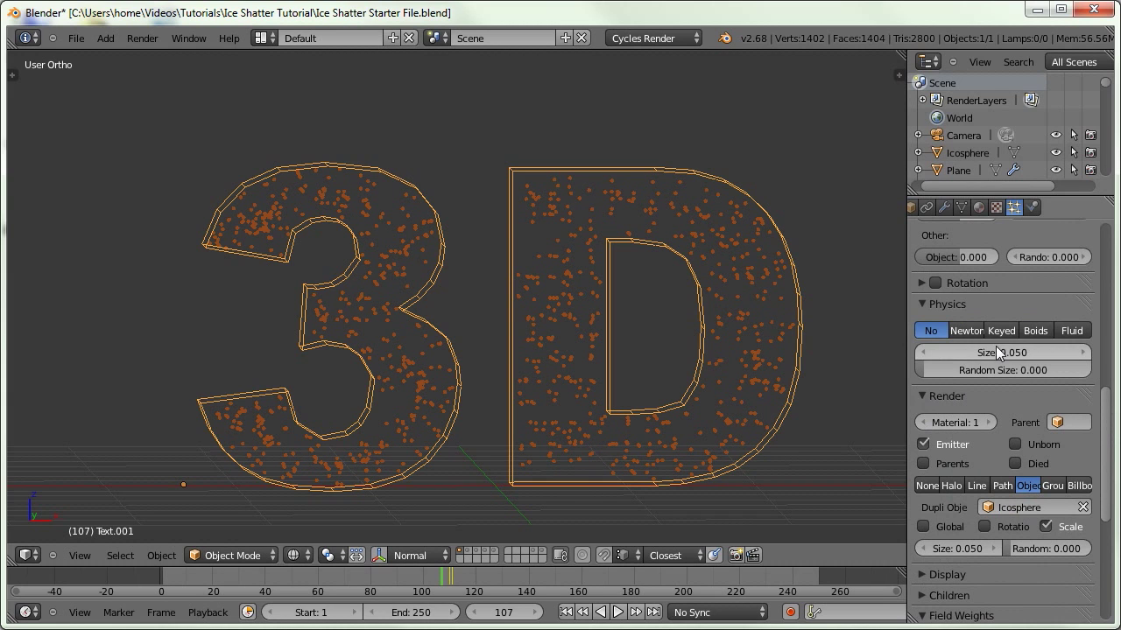
{"action": "left_click_drag", "start_coordinate": [1012, 547], "coordinate": [1104, 550]}
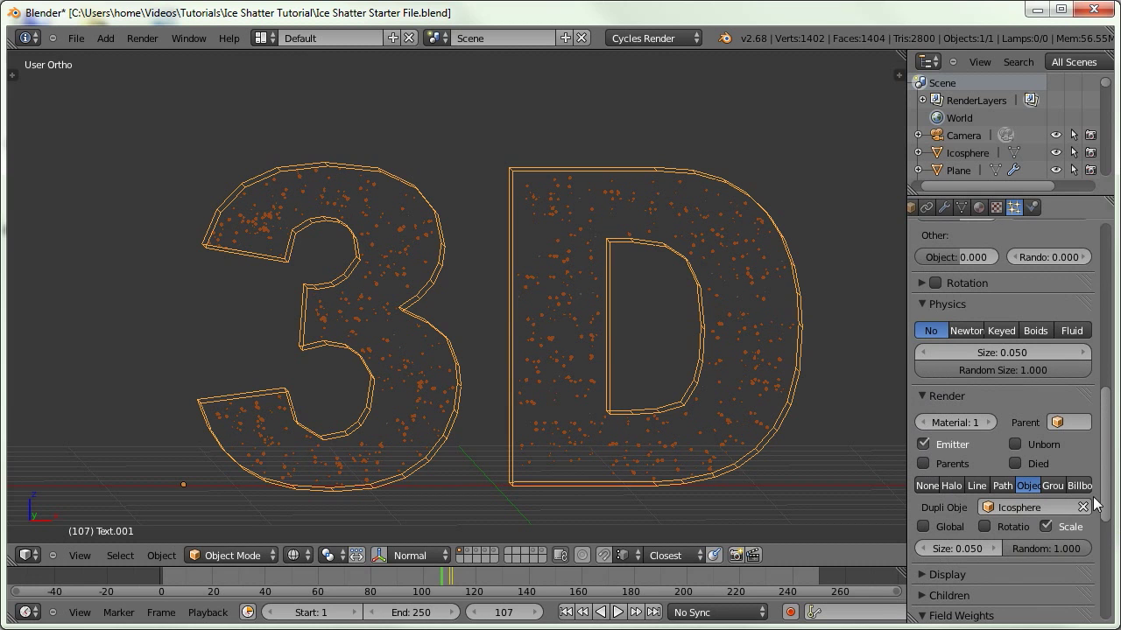
{"action": "middle_click_drag", "start_coordinate": [519, 260], "coordinate": [524, 258]}
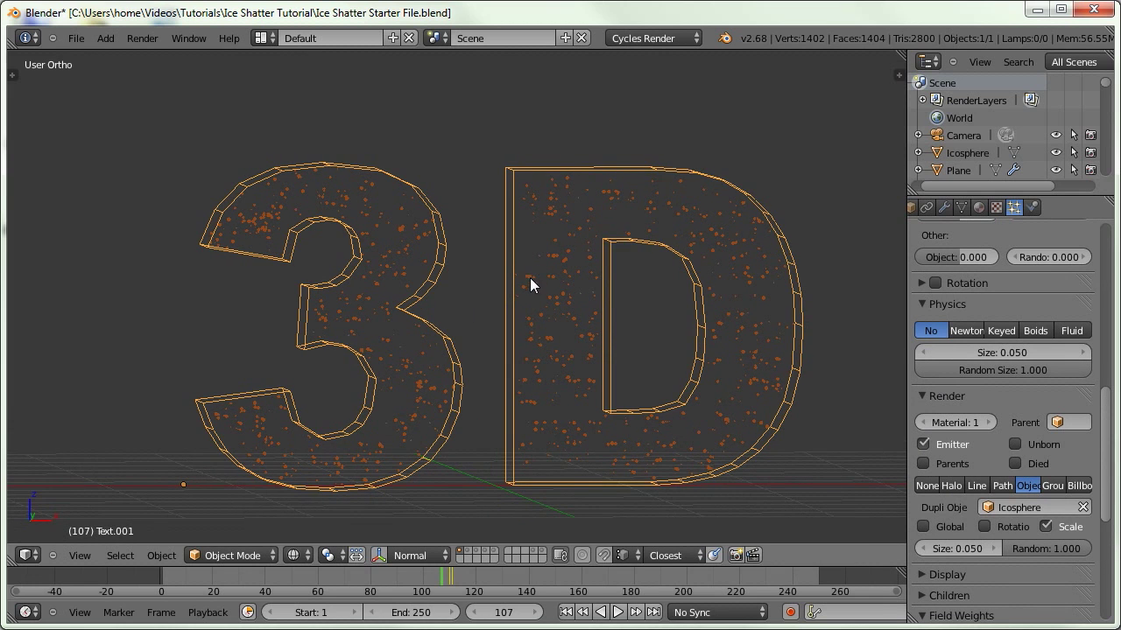
{"action": "scroll", "coordinate": [526, 298], "scroll_direction": "up", "scroll_amount": 5}
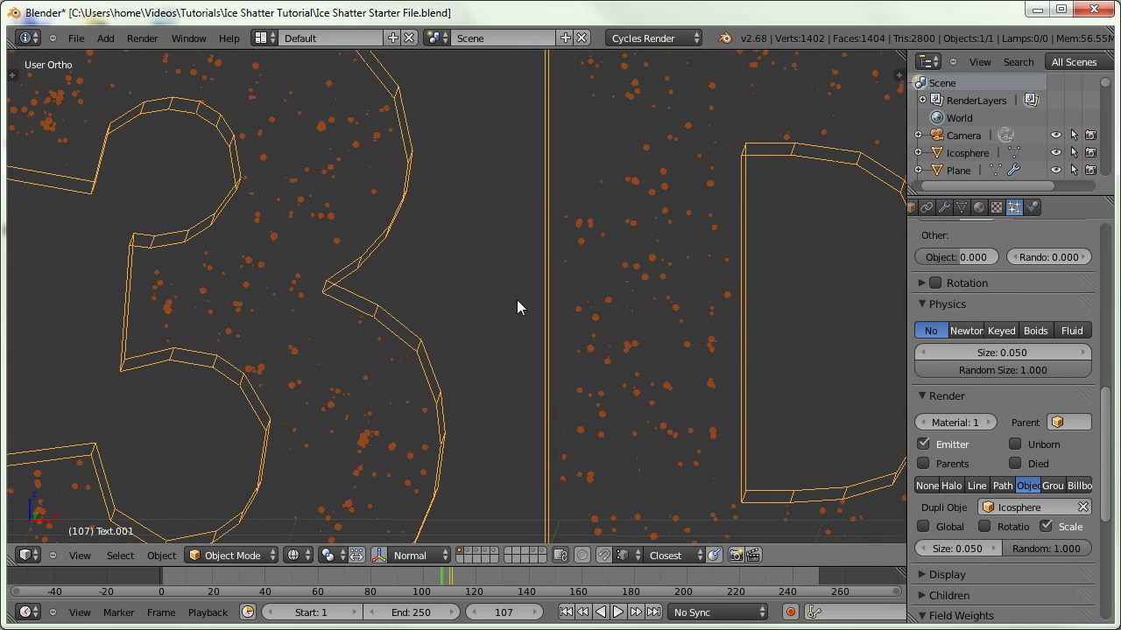
Set the size of the icosphere bubble particles to 0.025
{"action": "middle_click_drag", "start_coordinate": [517, 299], "coordinate": [566, 313]}
{"action": "left_click", "coordinate": [966, 555]}
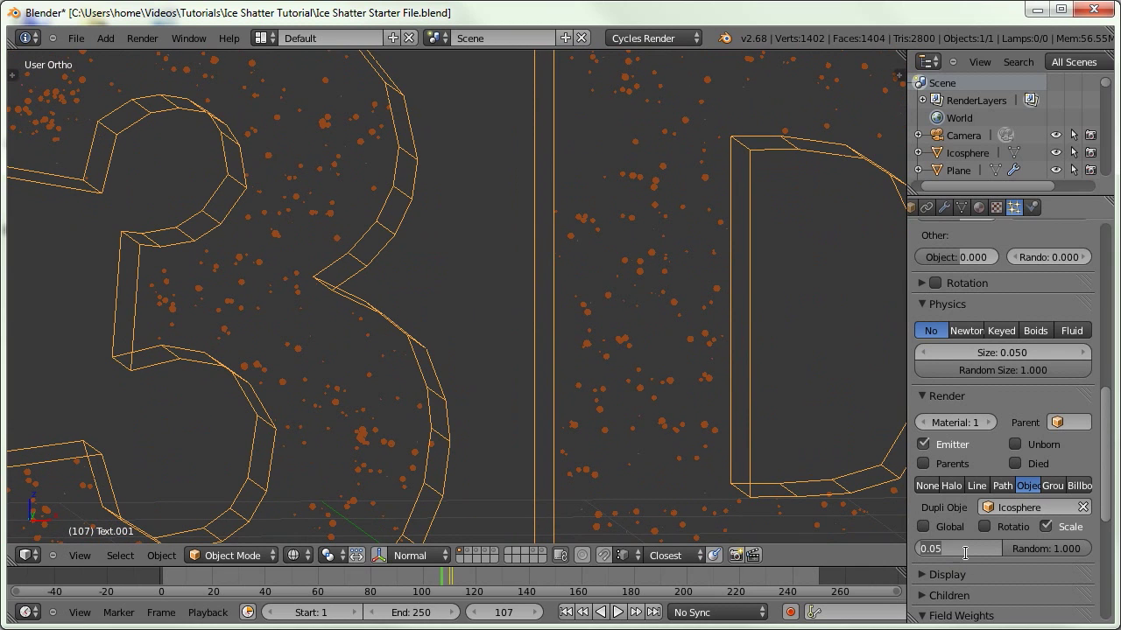
{"action": "type", "text": "0.025"}
{"action": "key", "text": "Return"}
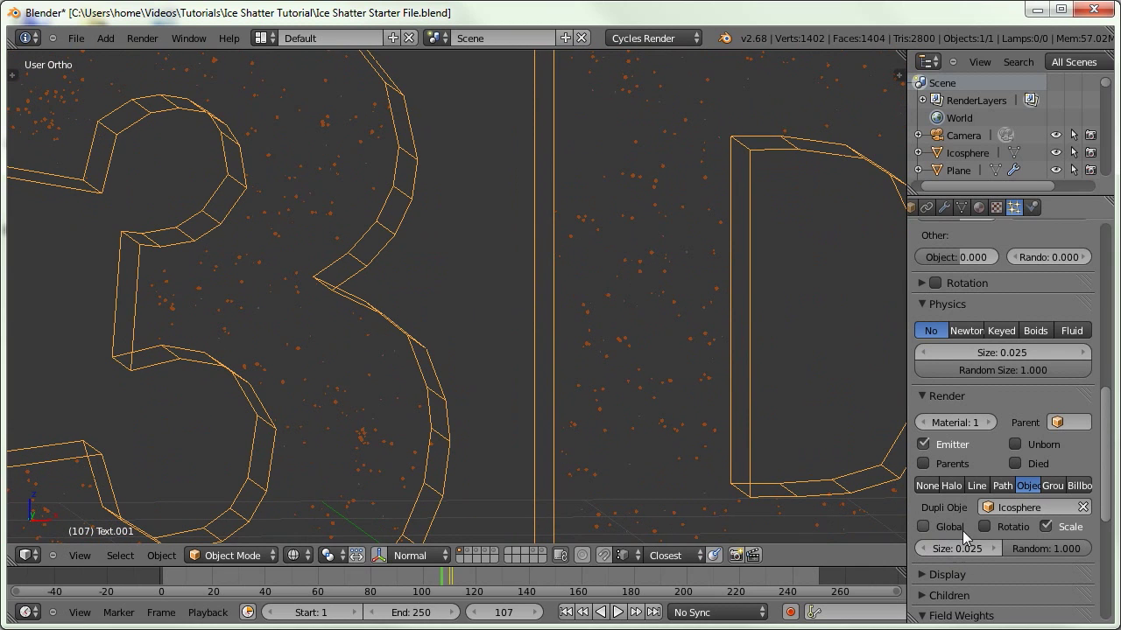
Set the overall field weight of the bubble particles to 0
{"action": "scroll", "coordinate": [488, 335], "scroll_direction": "down", "scroll_amount": 4}
{"action": "middle_click_drag", "start_coordinate": [460, 298], "coordinate": [560, 350]}
{"action": "scroll", "coordinate": [980, 437], "scroll_direction": "down", "scroll_amount": 5}
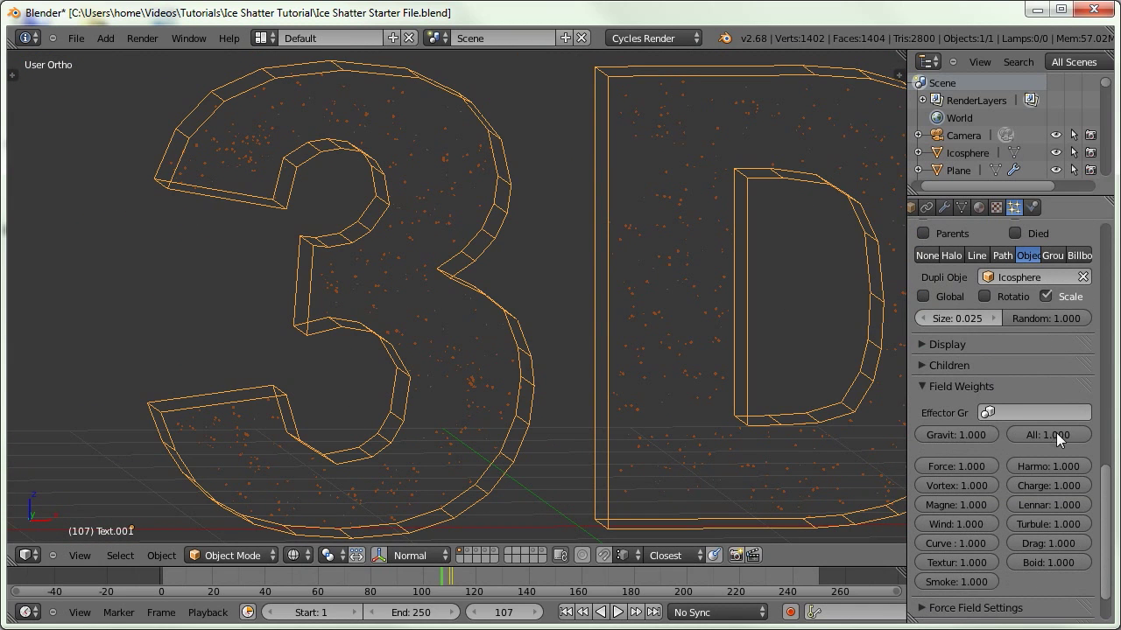
{"action": "left_click_drag", "start_coordinate": [983, 433], "coordinate": [910, 344]}
Display the 3D text in Rendered shading and enable its Subdivision Surface modifier in the viewport
{"action": "left_click", "coordinate": [297, 555]}
{"action": "left_click", "coordinate": [305, 441]}
{"action": "key", "text": "s"}
{"action": "key", "text": "Escape"}
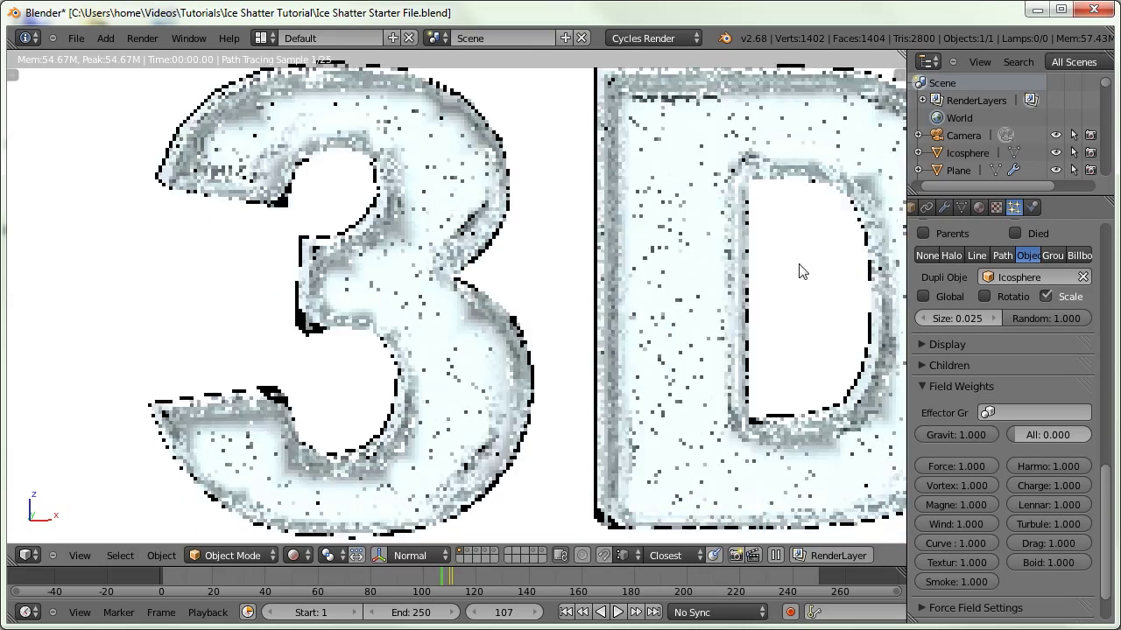
{"action": "left_click", "coordinate": [952, 206]}
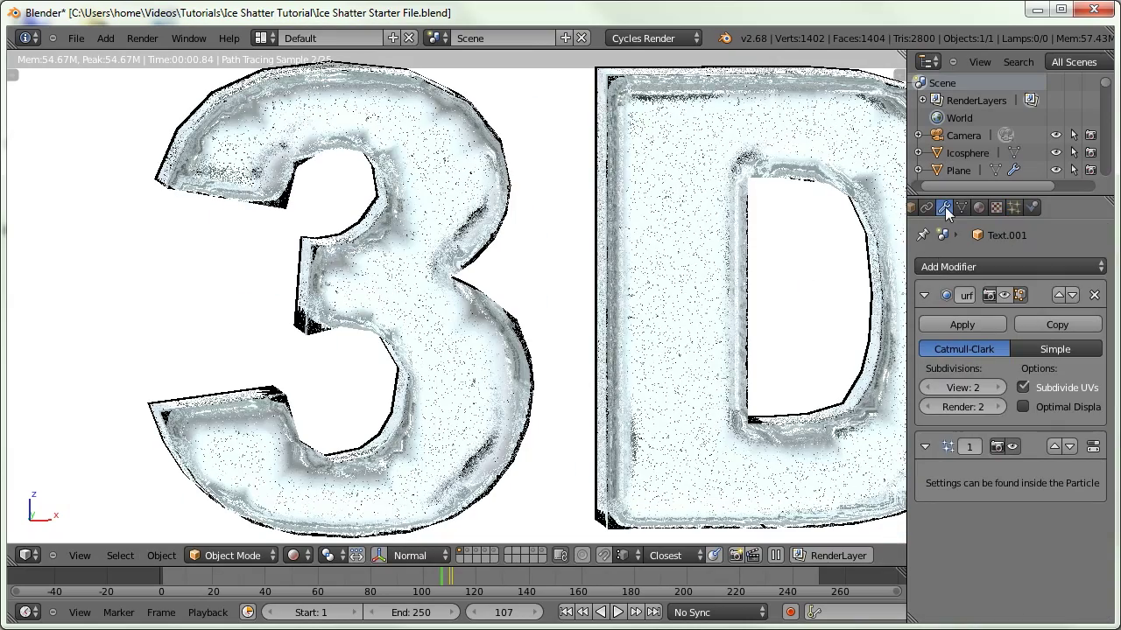
{"action": "left_click", "coordinate": [1004, 295]}
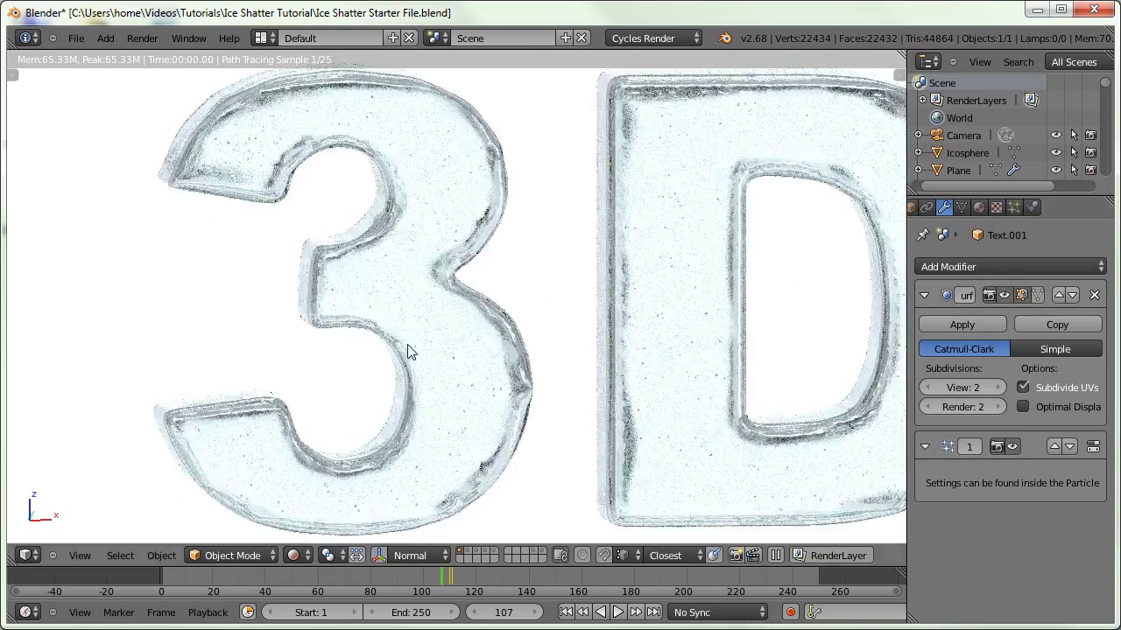
Inspect the bubbles inside the text up close and set their particle size to 0.035
{"action": "middle_click_drag", "start_coordinate": [412, 350], "coordinate": [437, 362]}
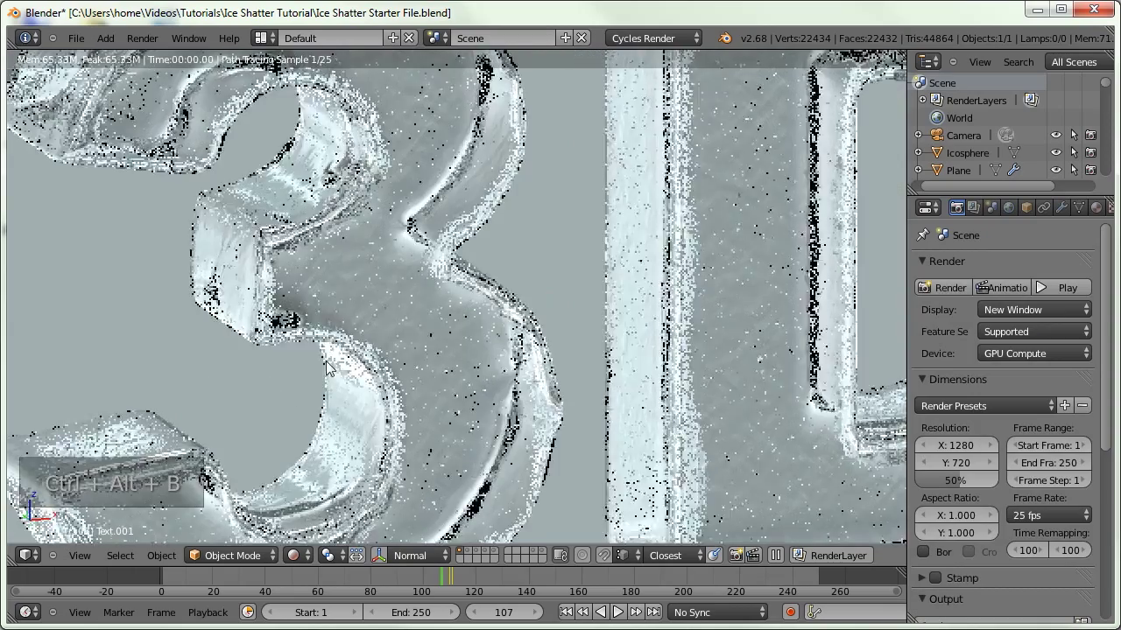
{"action": "scroll", "coordinate": [334, 423], "scroll_direction": "up", "scroll_amount": 8}
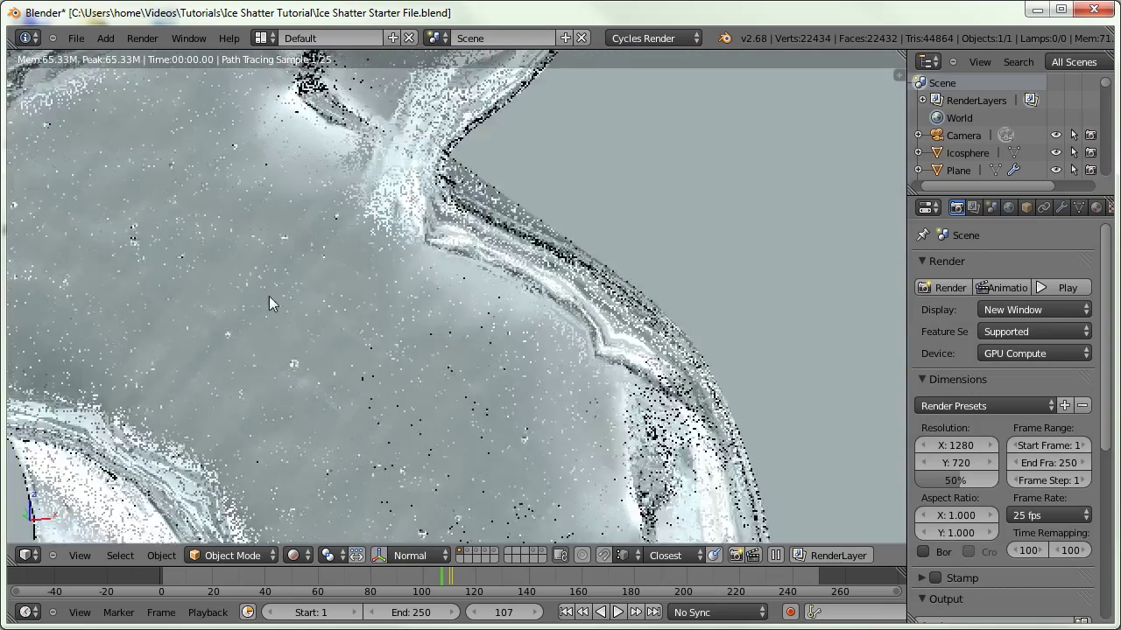
{"action": "scroll", "coordinate": [269, 296], "scroll_direction": "down", "scroll_amount": 4}
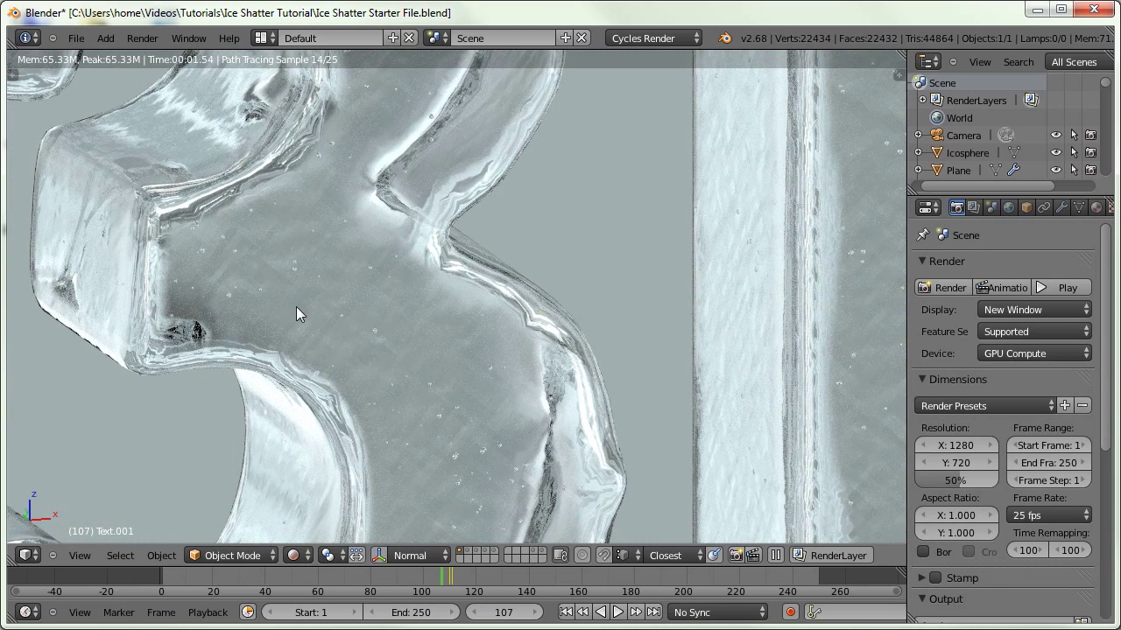
{"action": "scroll", "coordinate": [1065, 207], "scroll_direction": "down", "scroll_amount": 5}
{"action": "left_click", "coordinate": [1051, 210]}
{"action": "left_click", "coordinate": [1038, 207]}
{"action": "scroll", "coordinate": [993, 480], "scroll_direction": "down", "scroll_amount": 10}
{"action": "scroll", "coordinate": [980, 455], "scroll_direction": "up", "scroll_amount": 3}
{"action": "left_click", "coordinate": [961, 411]}
{"action": "type", "text": "0.035"}
{"action": "key", "text": "Return"}
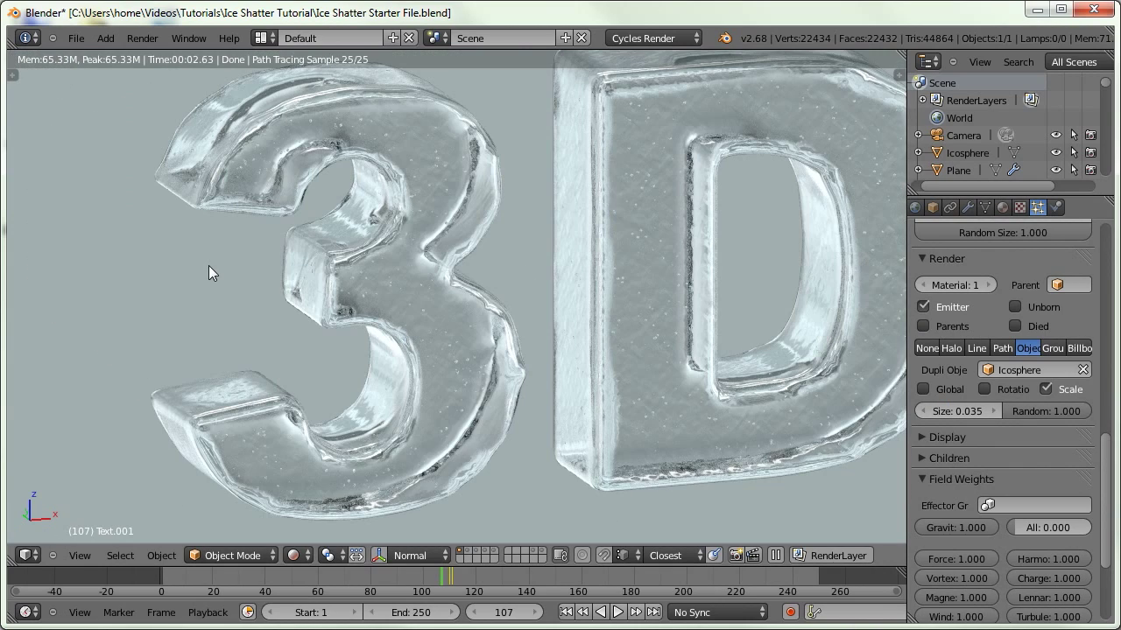
Return to Solid shading, show only the shattered cells' layer at frame 135, and select one shard in the pile
{"action": "left_click", "coordinate": [291, 555]}
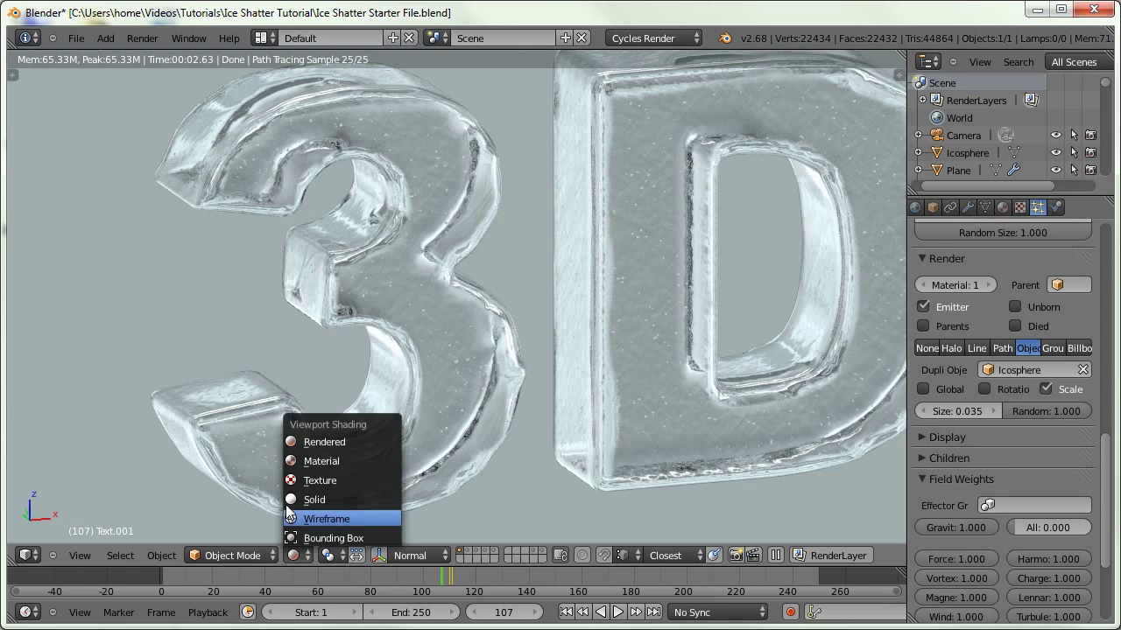
{"action": "left_click", "coordinate": [354, 499]}
{"action": "left_click", "coordinate": [476, 552]}
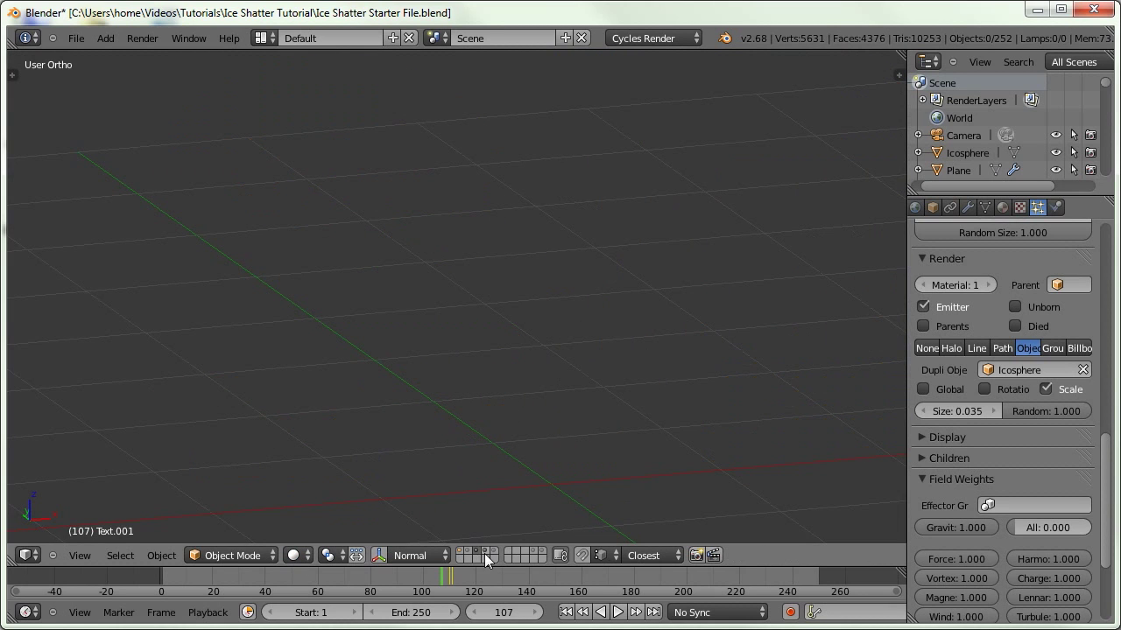
{"action": "left_click", "coordinate": [515, 576]}
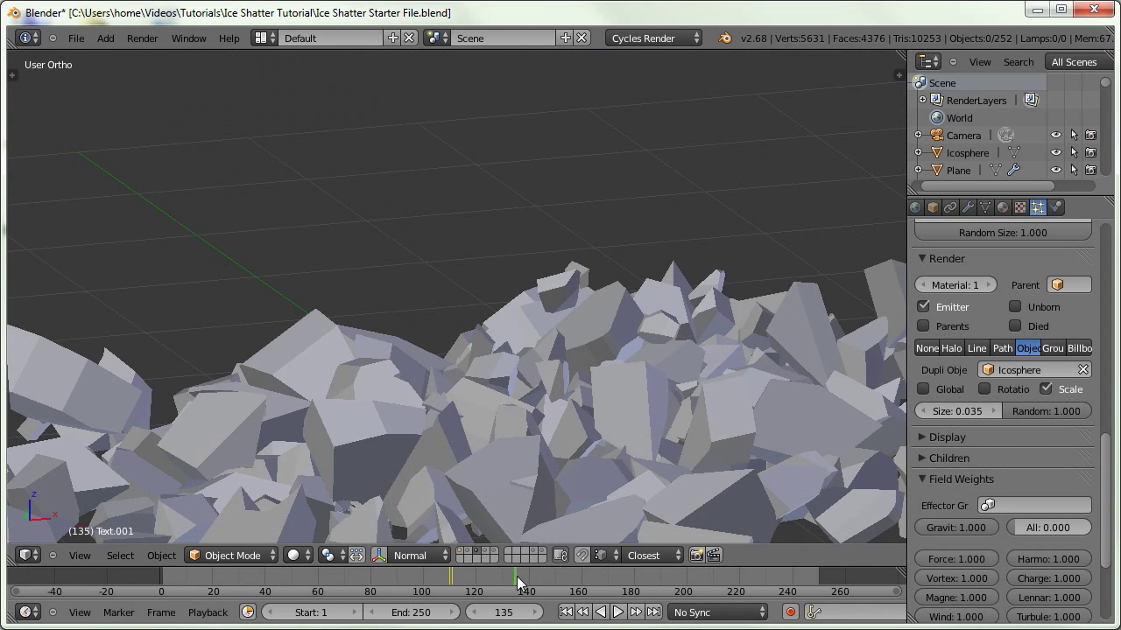
{"action": "right_click", "coordinate": [492, 376]}
{"action": "scroll", "coordinate": [526, 390], "scroll_direction": "up", "scroll_amount": 2}
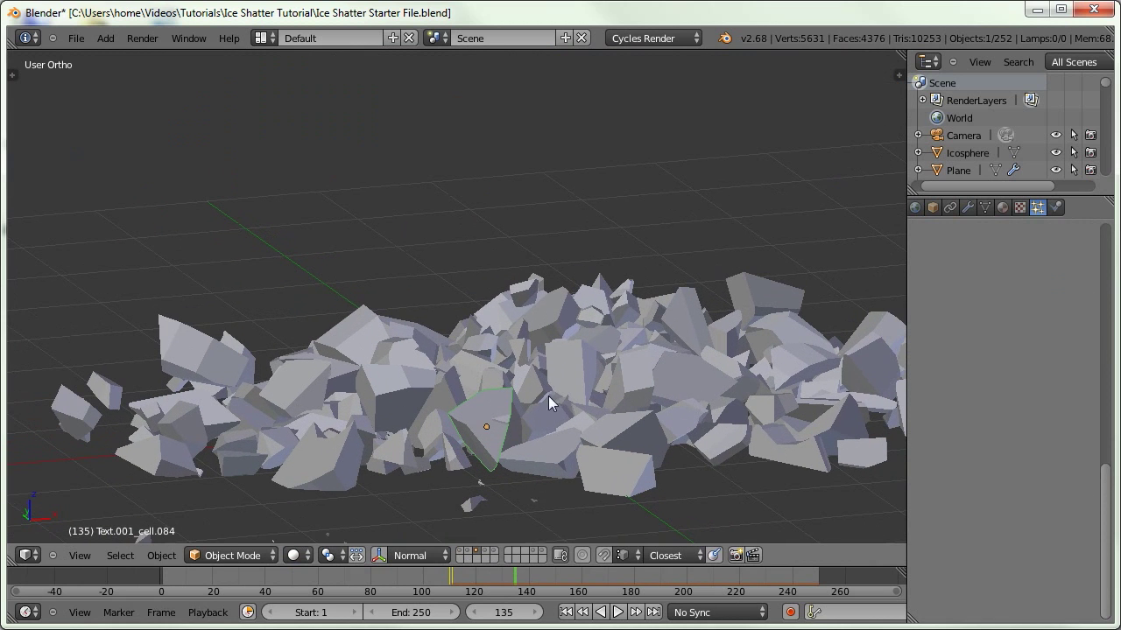
Assign Material.002 to the selected shard and make it a single-user copy
{"action": "left_click", "coordinate": [1002, 208]}
{"action": "key", "text": "n"}
{"action": "key", "text": "n"}
{"action": "left_click", "coordinate": [929, 323]}
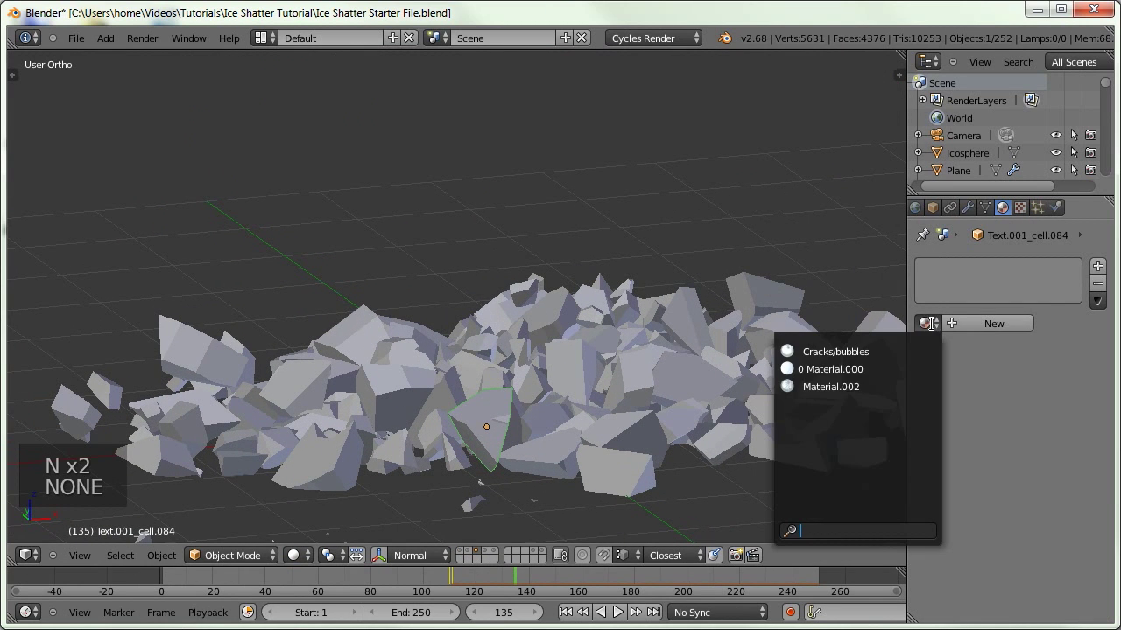
{"action": "left_click", "coordinate": [817, 386]}
{"action": "scroll", "coordinate": [952, 457], "scroll_direction": "down", "scroll_amount": 2}
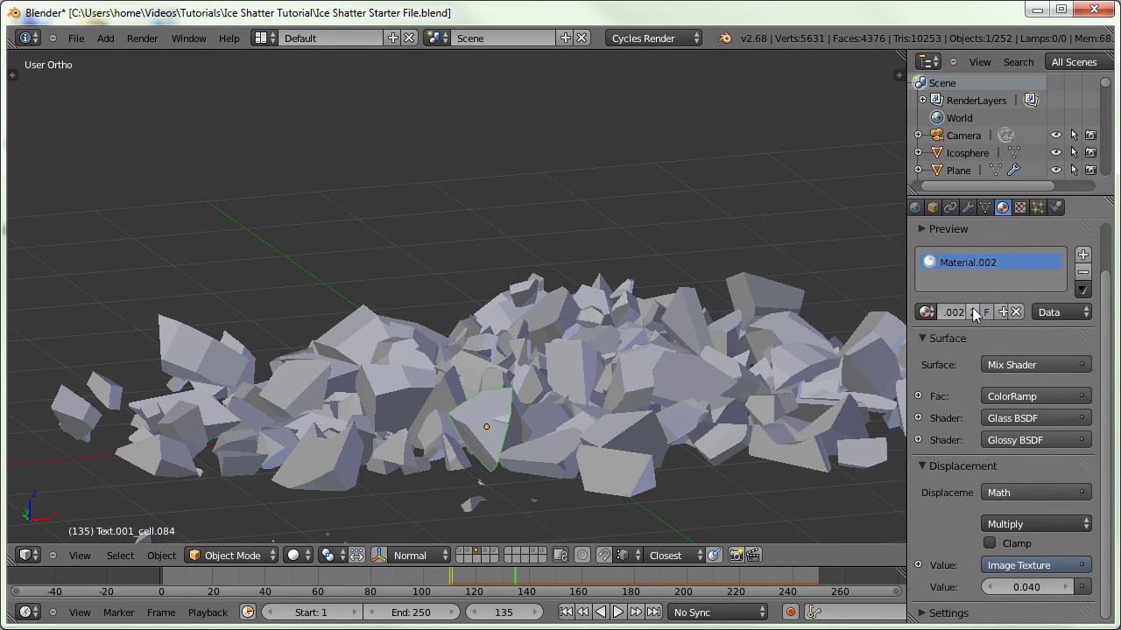
{"action": "left_click", "coordinate": [975, 313]}
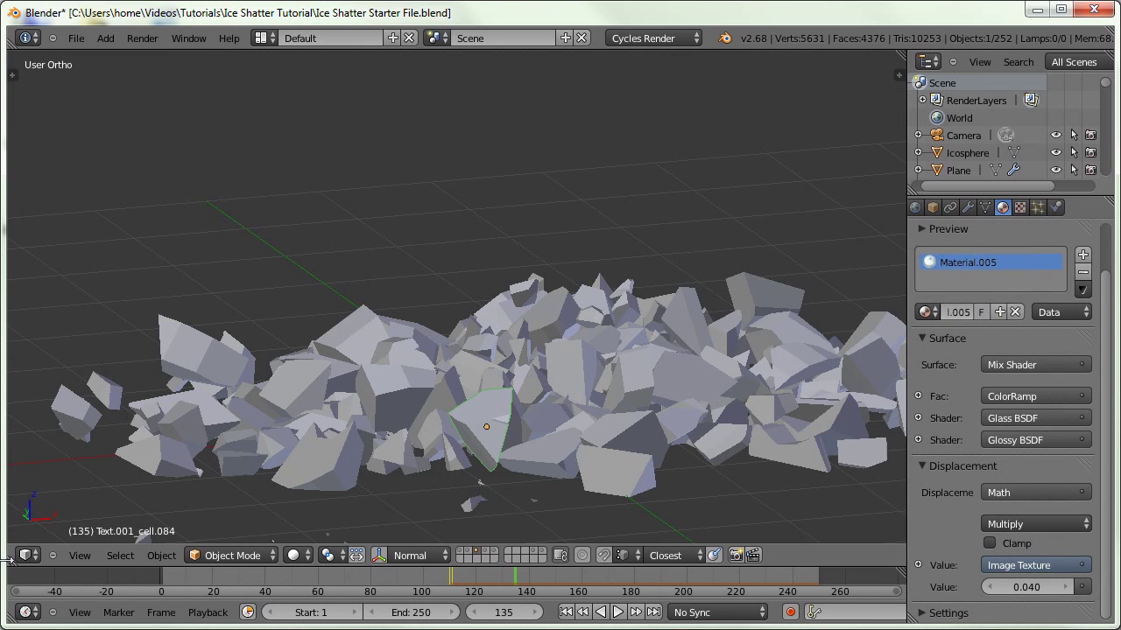
Split the 3D view into two areas and turn one into a node editor for the shard's material
{"action": "left_click_drag", "start_coordinate": [14, 558], "coordinate": [16, 341]}
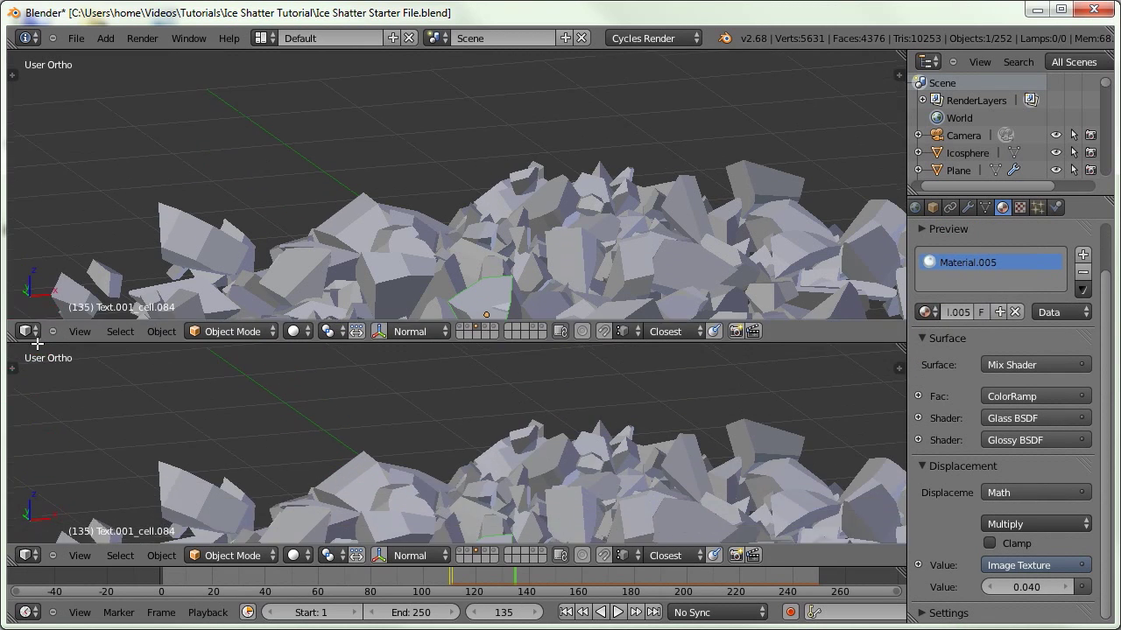
{"action": "left_click", "coordinate": [28, 555]}
{"action": "left_click", "coordinate": [54, 350]}
{"action": "scroll", "coordinate": [366, 429], "scroll_direction": "up", "scroll_amount": 4}
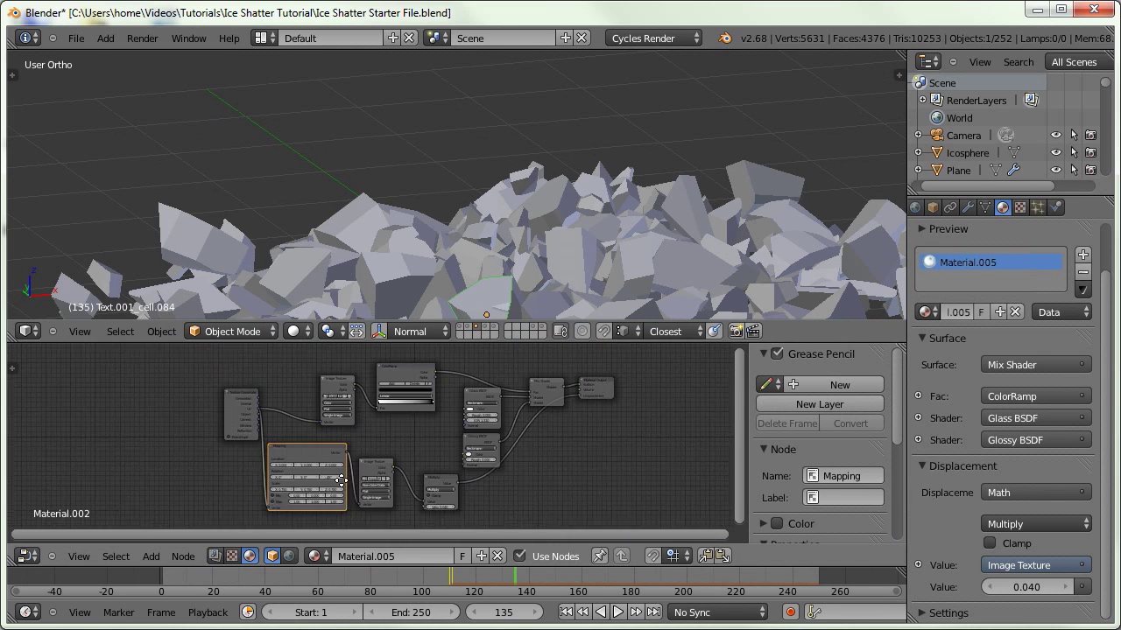
Delete the Mix Shader and Glossy BSDF nodes and connect the Glass BSDF directly to the Material Output's Surface
{"action": "scroll", "coordinate": [396, 385], "scroll_direction": "up", "scroll_amount": 5}
{"action": "middle_click_drag", "start_coordinate": [396, 385], "coordinate": [253, 414]}
{"action": "right_click", "coordinate": [546, 399]}
{"action": "key", "text": "Delete"}
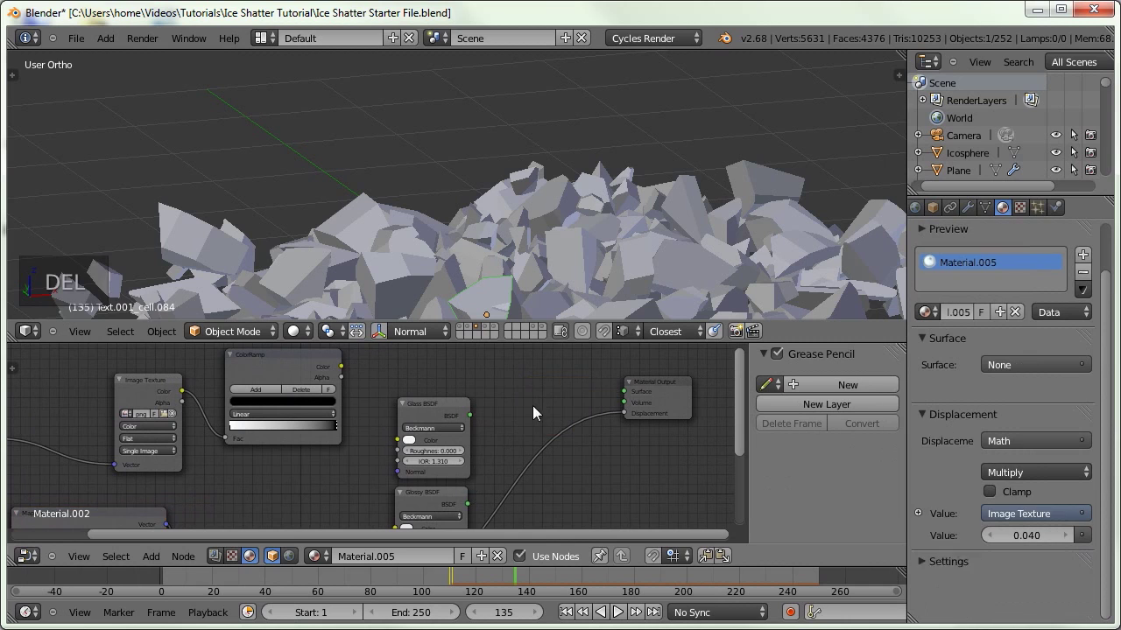
{"action": "right_click", "coordinate": [434, 497]}
{"action": "key", "text": "Delete"}
{"action": "right_click", "coordinate": [464, 421]}
{"action": "left_click_drag", "start_coordinate": [470, 415], "coordinate": [623, 392]}
Delete the ColorRamp, the Image Texture that feeds it, and the Mapping node from the shard's material
{"action": "middle_click_drag", "start_coordinate": [420, 409], "coordinate": [630, 439]}
{"action": "right_click", "coordinate": [482, 391]}
{"action": "key", "text": "Delete"}
{"action": "right_click", "coordinate": [348, 419]}
{"action": "key", "text": "Delete"}
{"action": "middle_click_drag", "start_coordinate": [365, 420], "coordinate": [348, 278]}
{"action": "middle_click_drag", "start_coordinate": [369, 439], "coordinate": [373, 402]}
{"action": "right_click", "coordinate": [343, 422]}
{"action": "middle_click_drag", "start_coordinate": [285, 389], "coordinate": [336, 445]}
{"action": "key", "text": "Delete"}
Expand the node editor over the 3D view and connect the Generated texture coordinates to the remaining Image Texture's Vector
{"action": "right_click", "coordinate": [212, 403]}
{"action": "left_click_drag", "start_coordinate": [11, 338], "coordinate": [40, 315]}
{"action": "middle_click_drag", "start_coordinate": [302, 292], "coordinate": [366, 284], "text": "ctrl"}
{"action": "middle_click_drag", "start_coordinate": [366, 285], "coordinate": [254, 325]}
{"action": "left_click_drag", "start_coordinate": [32, 275], "coordinate": [169, 411]}
{"action": "key", "text": "n"}
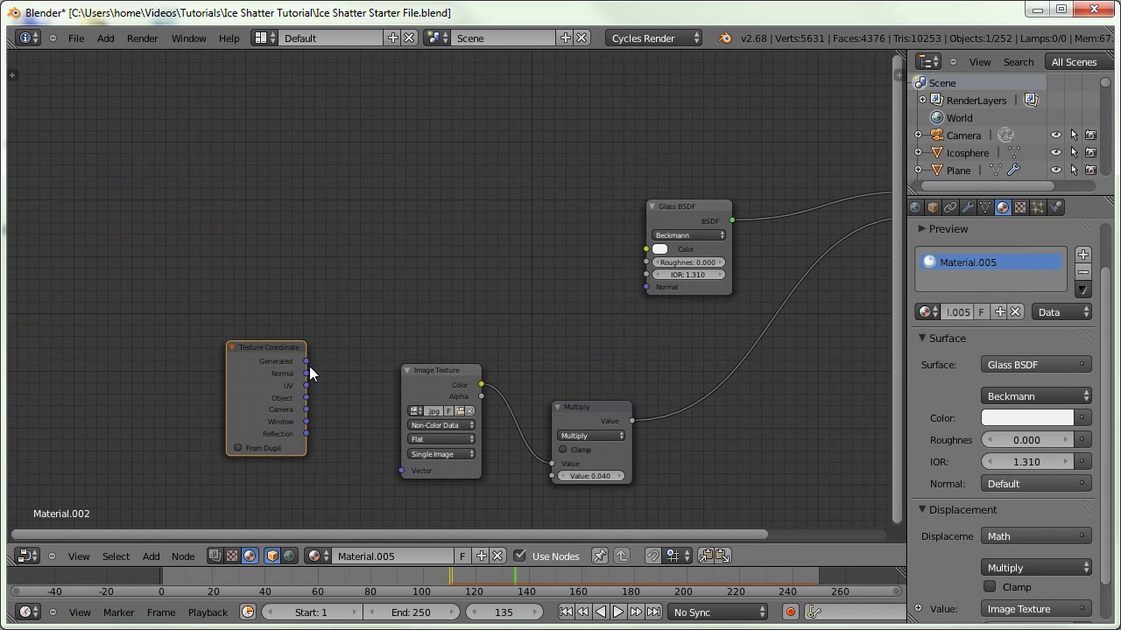
{"action": "left_click_drag", "start_coordinate": [306, 361], "coordinate": [401, 471]}
{"action": "middle_click_drag", "start_coordinate": [608, 428], "coordinate": [487, 407]}
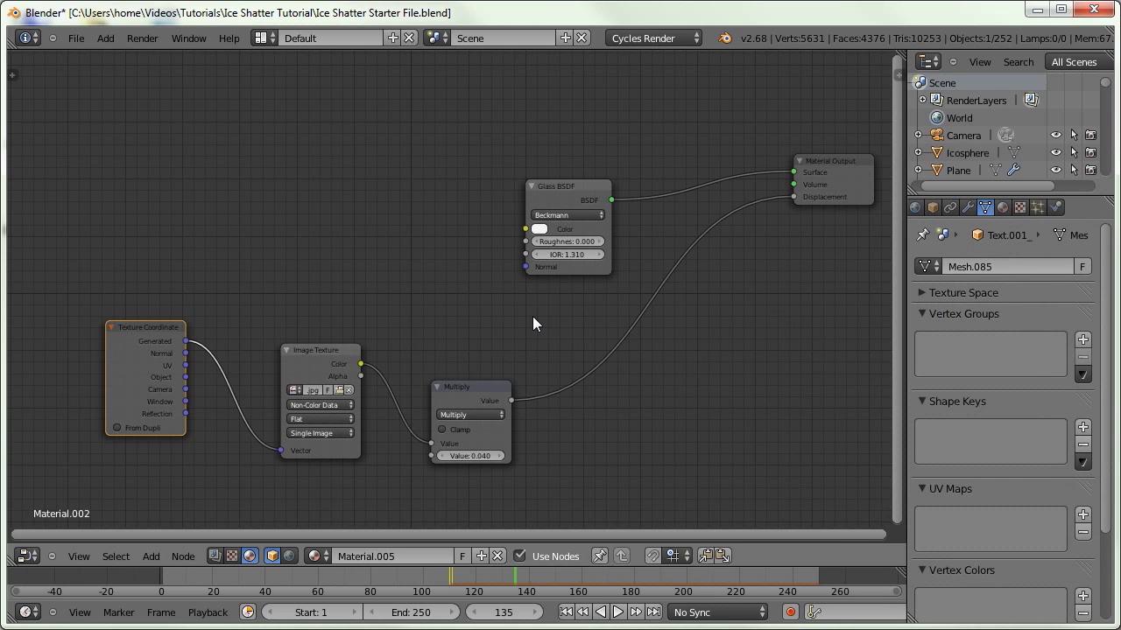
Set the Multiply node's value to 0.050 to adjust the shard material's displacement
{"action": "scroll", "coordinate": [405, 368], "scroll_direction": "up", "scroll_amount": 2}
{"action": "middle_click_drag", "start_coordinate": [413, 429], "coordinate": [419, 391]}
{"action": "left_click", "coordinate": [479, 438]}
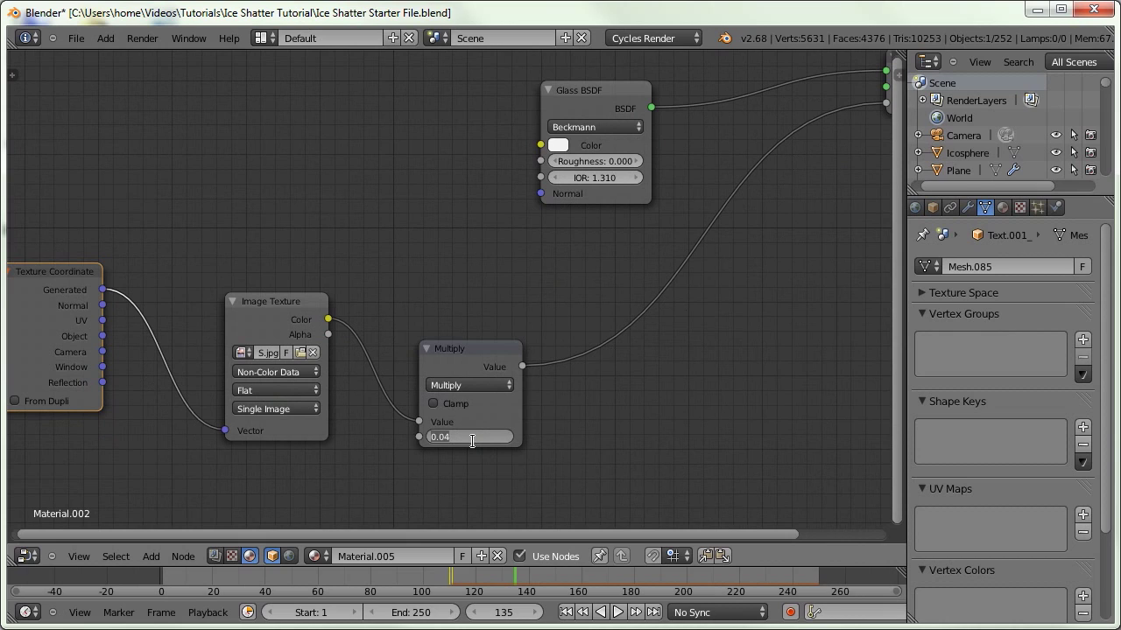
{"action": "type", "text": "0.050"}
{"action": "key", "text": "Return"}
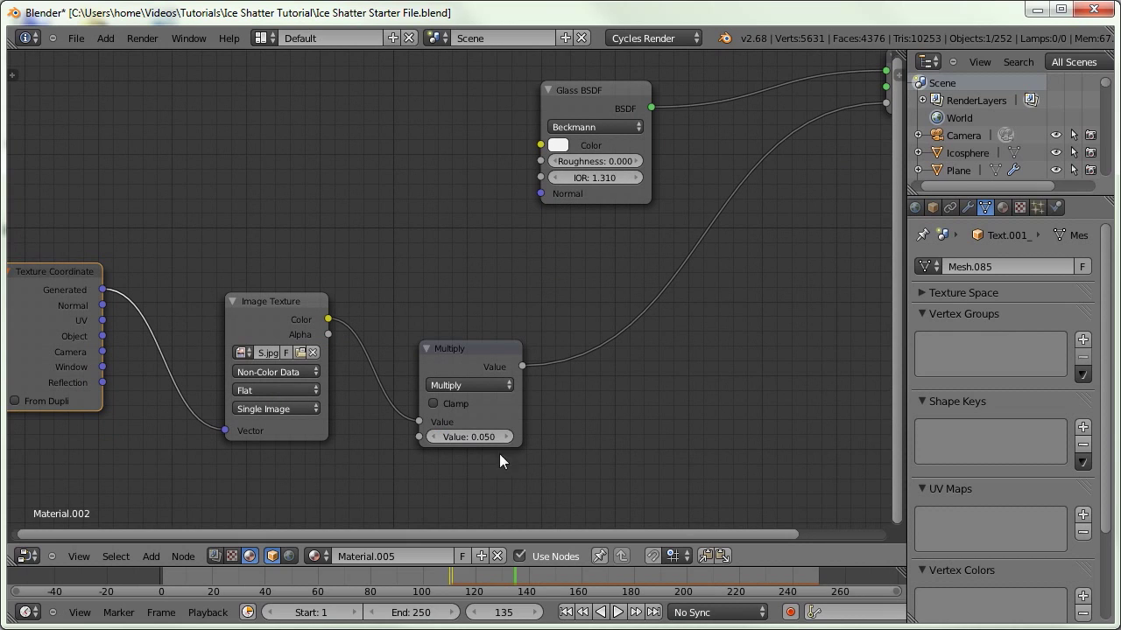
Switch the area back to the 3D view, select all shards, and link the active shard's material to them
{"action": "left_click", "coordinate": [28, 556]}
{"action": "left_click", "coordinate": [58, 539]}
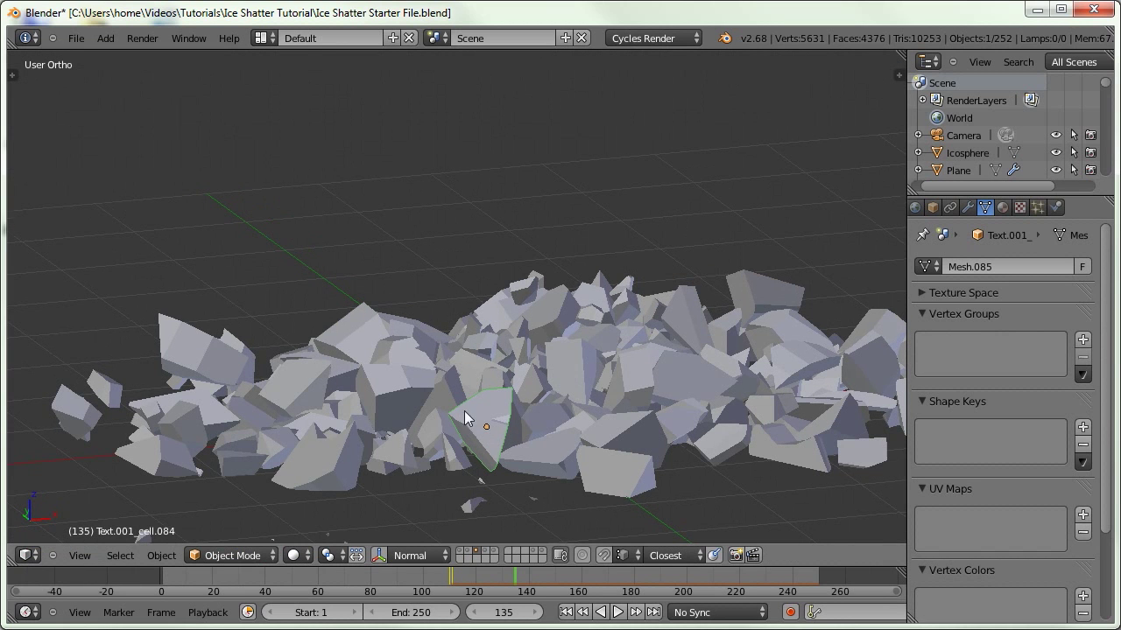
{"action": "key", "text": "a"}
{"action": "key", "text": "a"}
{"action": "key", "text": "a"}
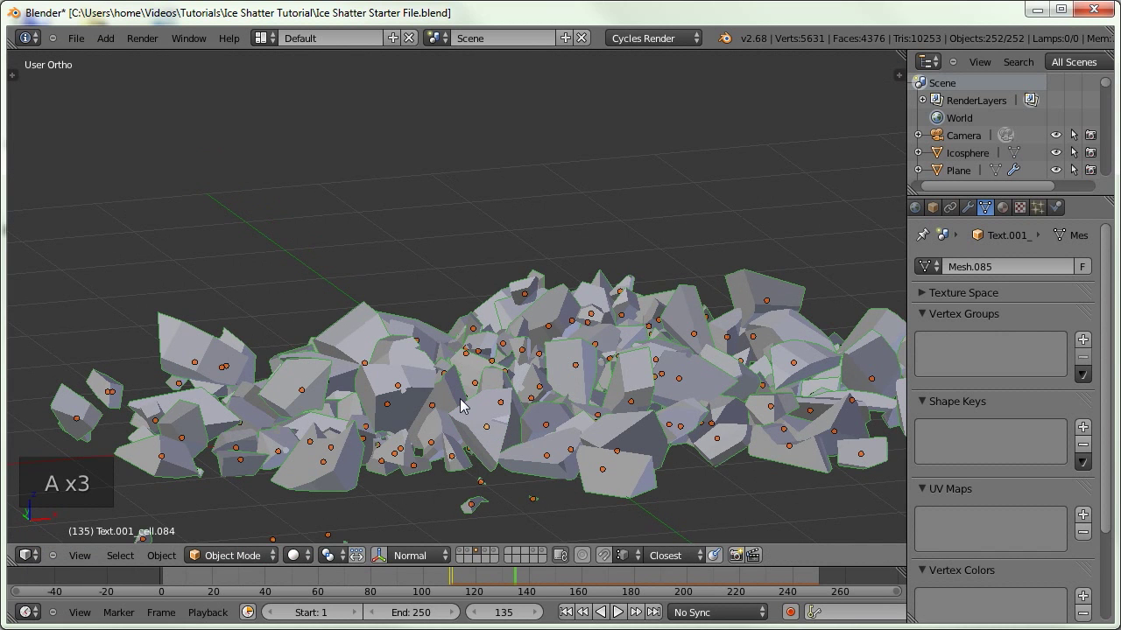
{"action": "key", "text": "ctrl+l"}
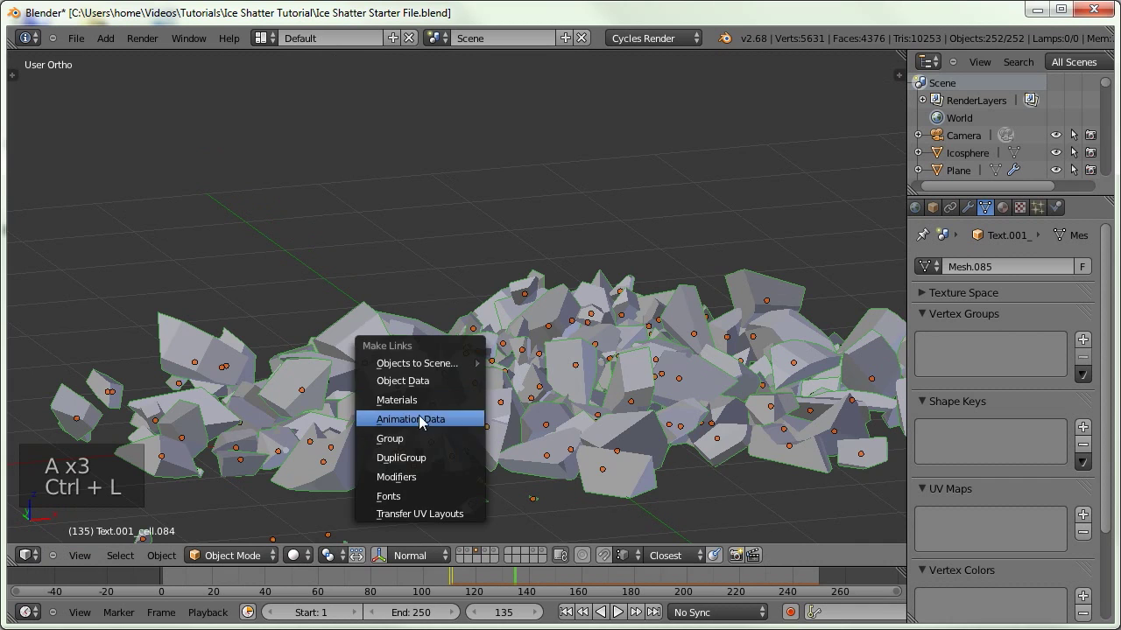
{"action": "left_click", "coordinate": [394, 400]}
Check another shard's material and preview the pile in Rendered shading with the ground plane's layer also shown
{"action": "right_click", "coordinate": [607, 456]}
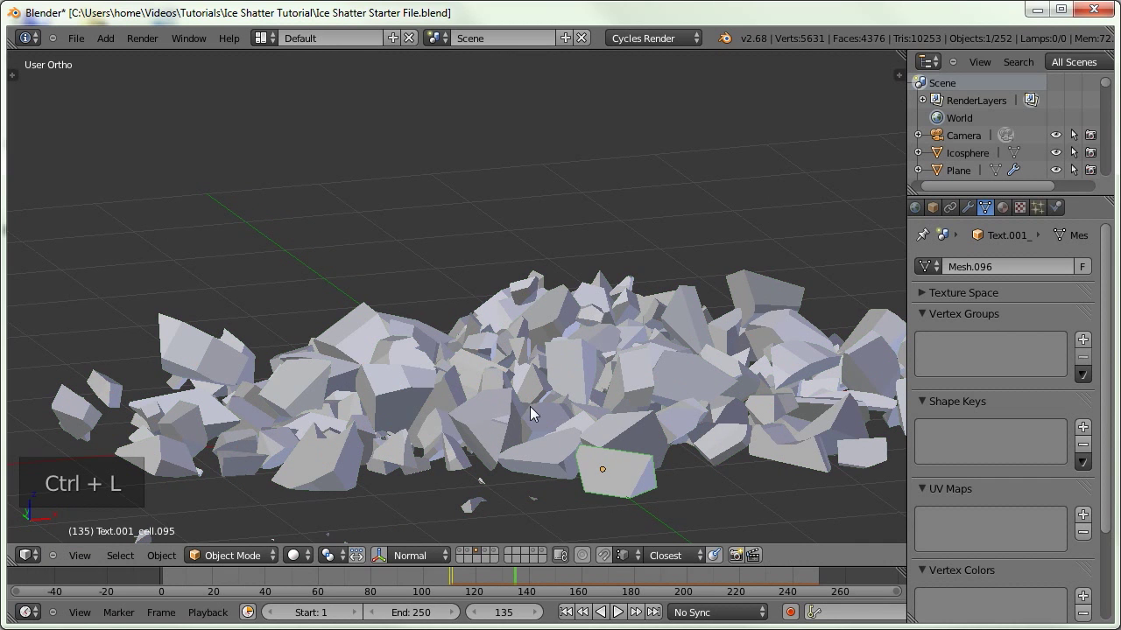
{"action": "left_click", "coordinate": [1002, 206]}
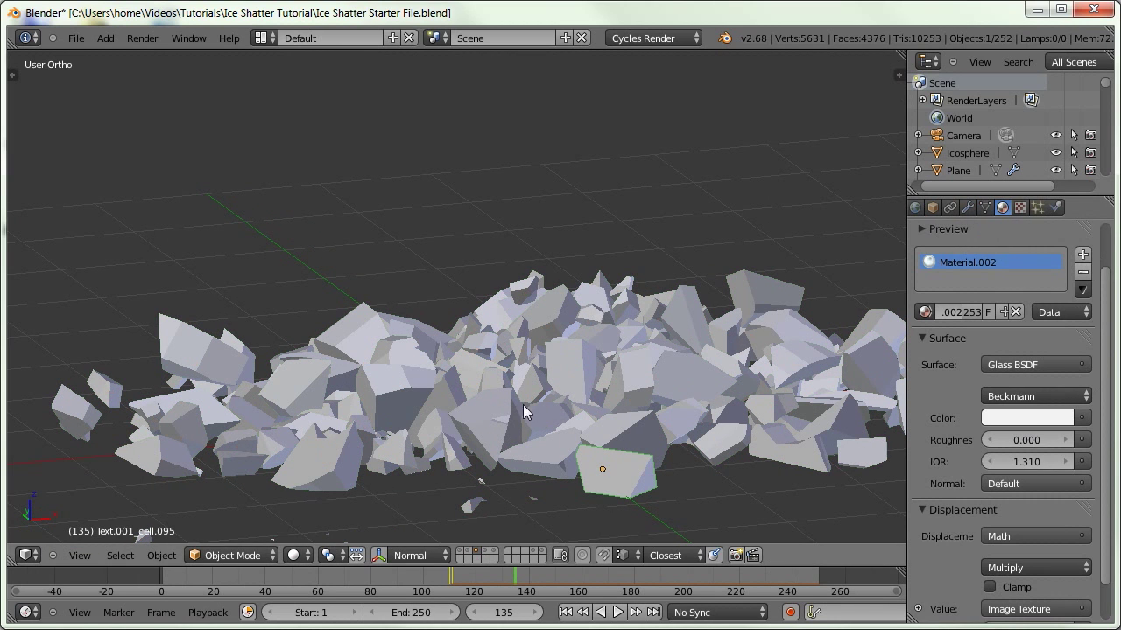
{"action": "left_click", "coordinate": [298, 555]}
{"action": "left_click", "coordinate": [307, 442]}
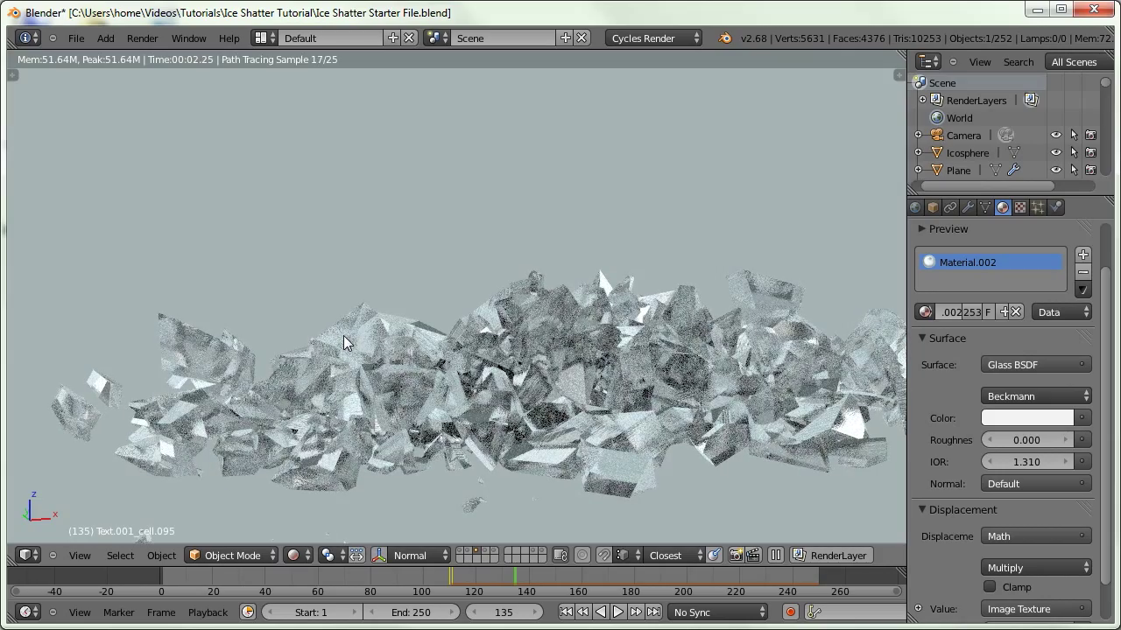
{"action": "key", "text": "shift+5"}
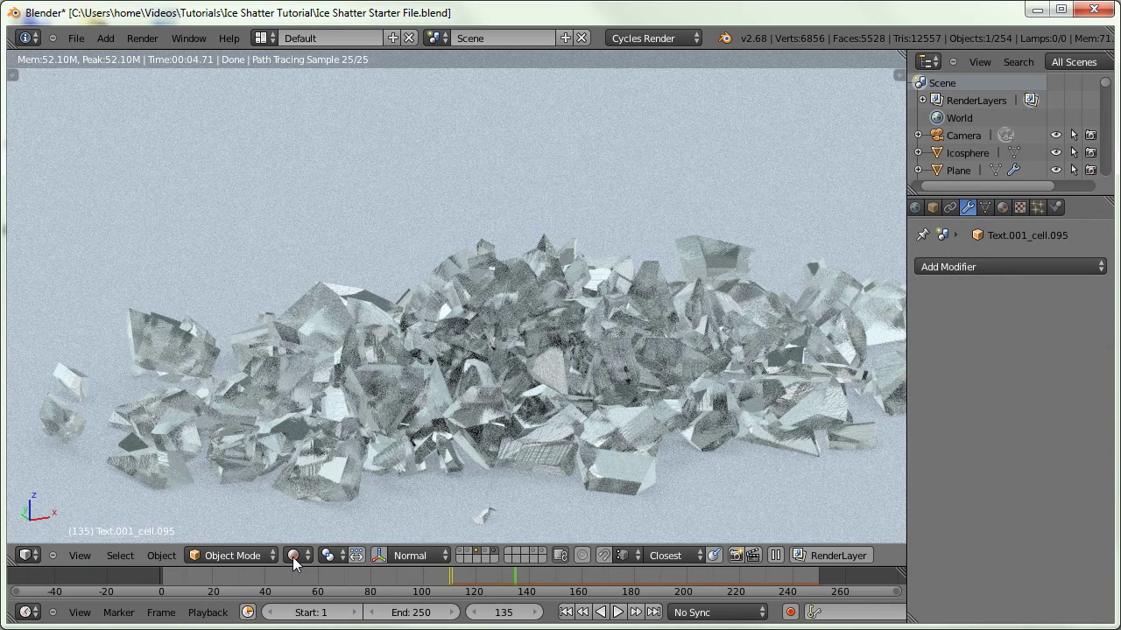
Return to Solid shading and add a Remesh modifier to one of the shards at the front of the pile
{"action": "left_click", "coordinate": [294, 556]}
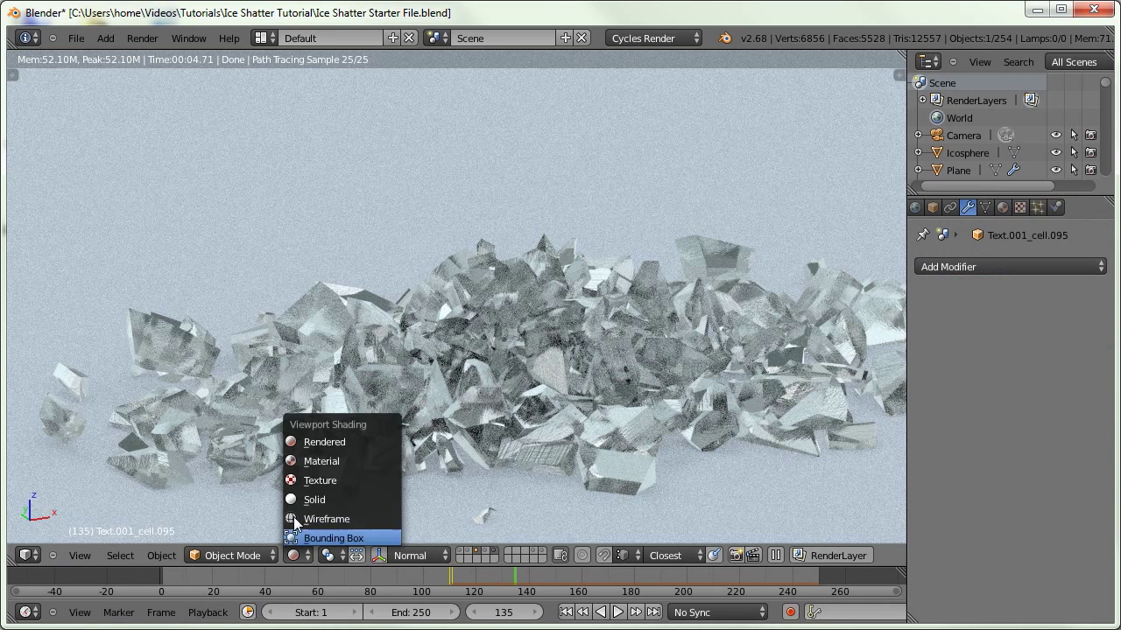
{"action": "left_click", "coordinate": [306, 500]}
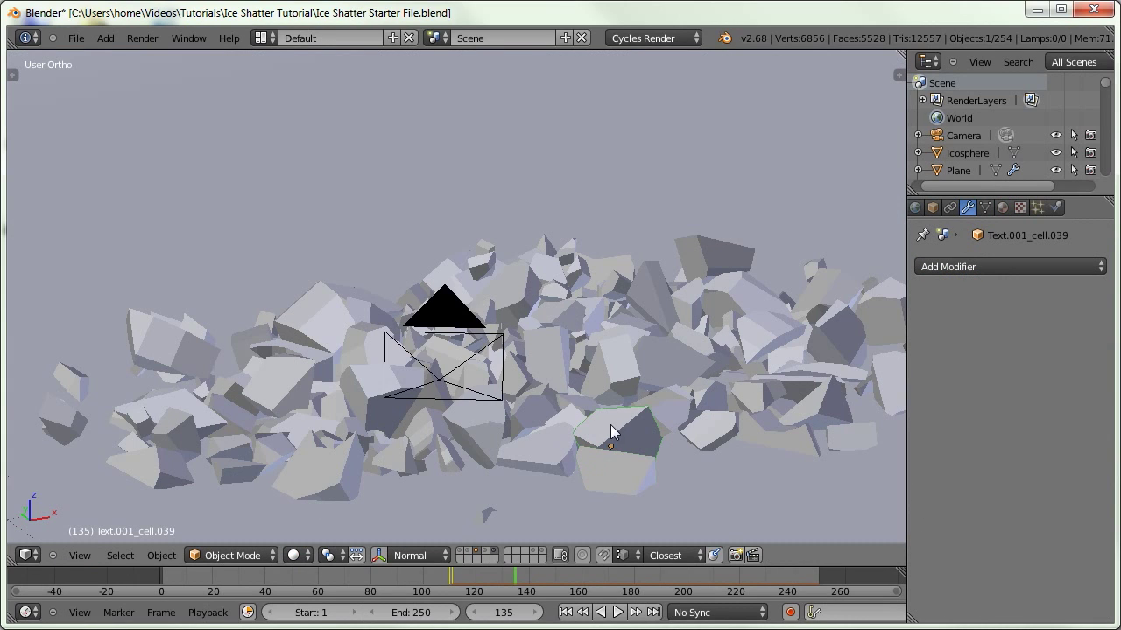
{"action": "left_click", "coordinate": [956, 270]}
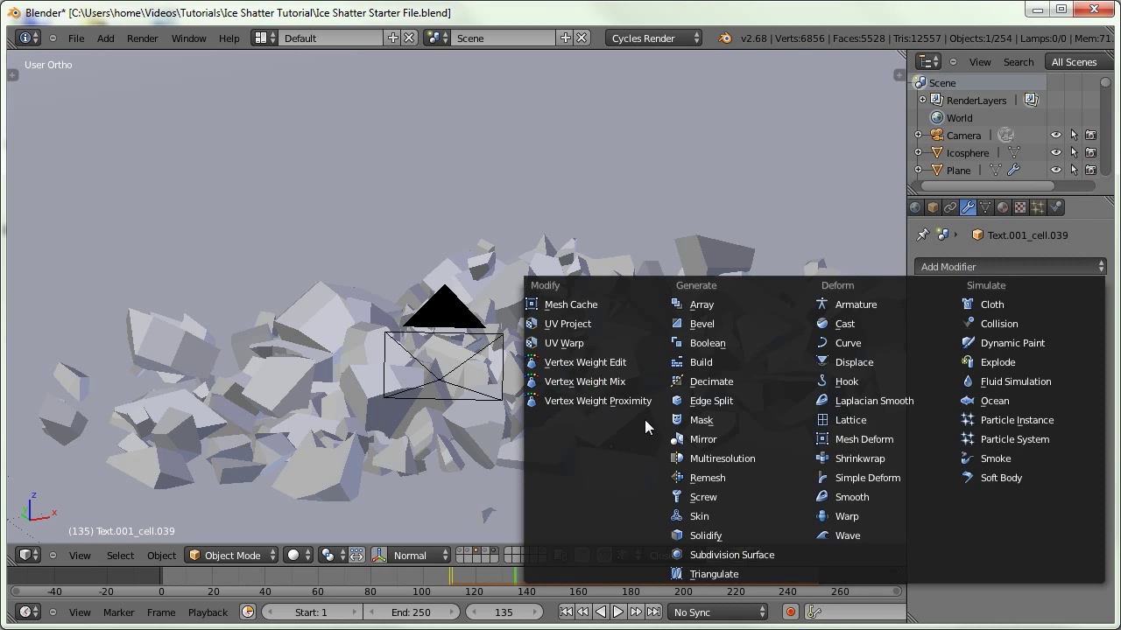
{"action": "left_click", "coordinate": [724, 477]}
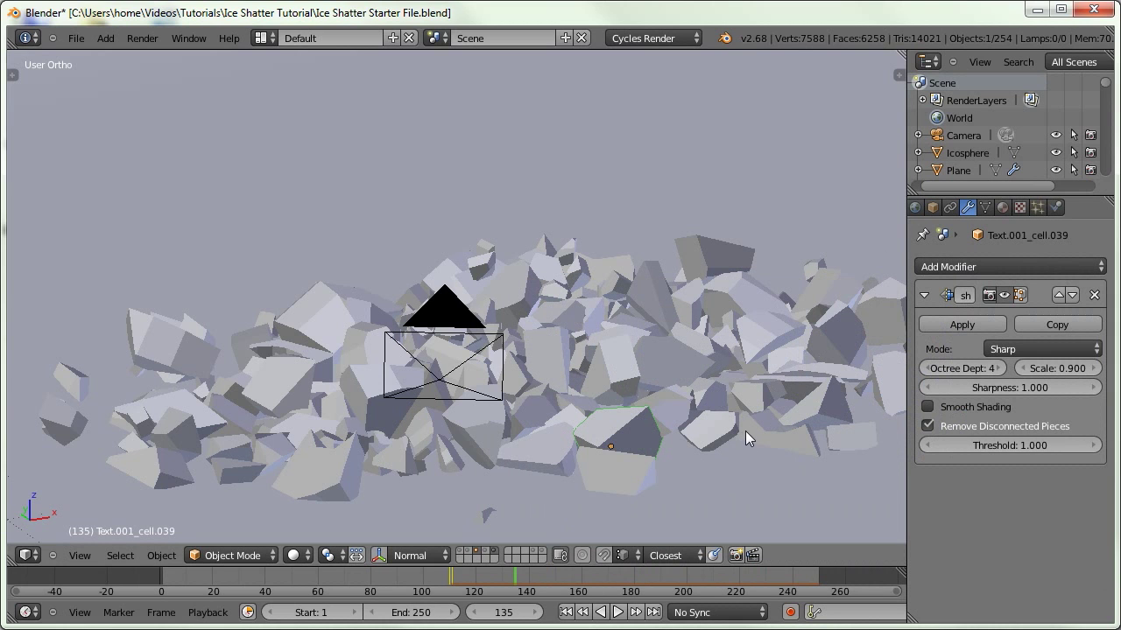
Enable Smooth Shading and disable Remove Disconnected Pieces in the shard's Remesh modifier
{"action": "left_click", "coordinate": [932, 406]}
{"action": "middle_click_drag", "start_coordinate": [662, 392], "coordinate": [595, 405]}
{"action": "left_click", "coordinate": [947, 425]}
Show only the shards' layer, select all shards, and link the active shard's modifiers to them
{"action": "middle_click_drag", "start_coordinate": [682, 407], "coordinate": [618, 397]}
{"action": "key", "text": "3"}
{"action": "key", "text": "a"}
{"action": "key", "text": "a"}
{"action": "key", "text": "a"}
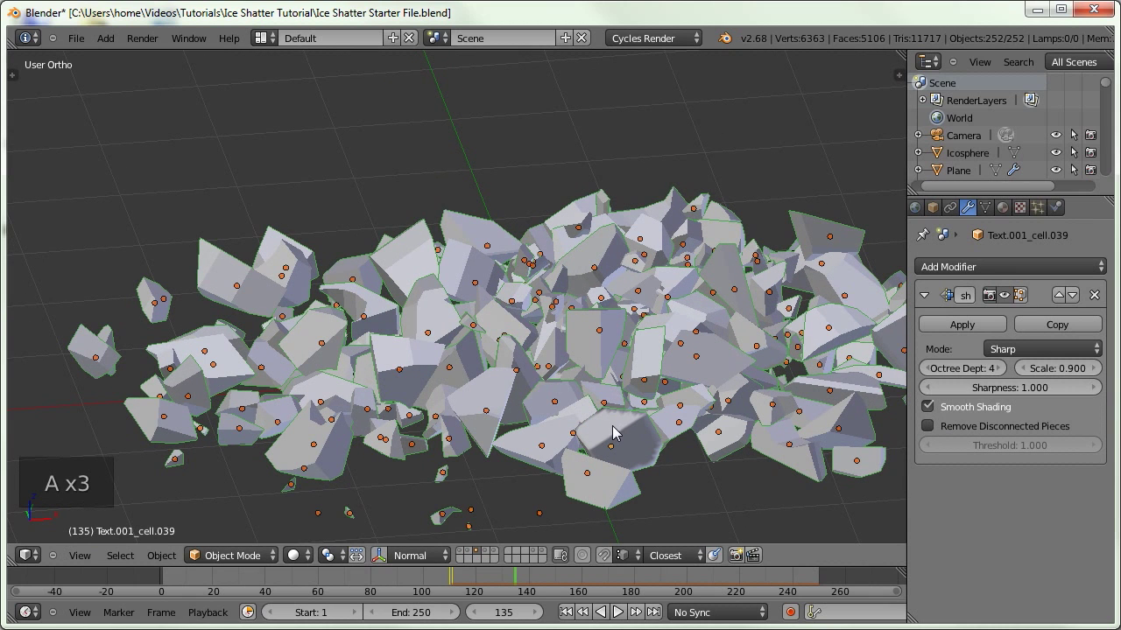
{"action": "key", "text": "ctrl+l"}
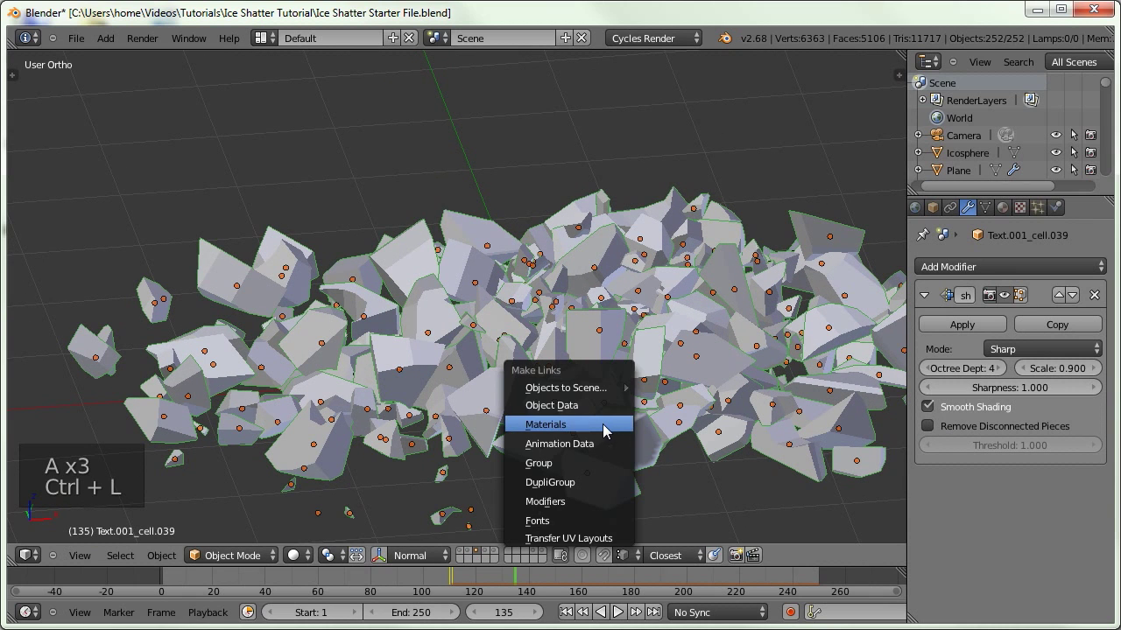
{"action": "left_click", "coordinate": [577, 501]}
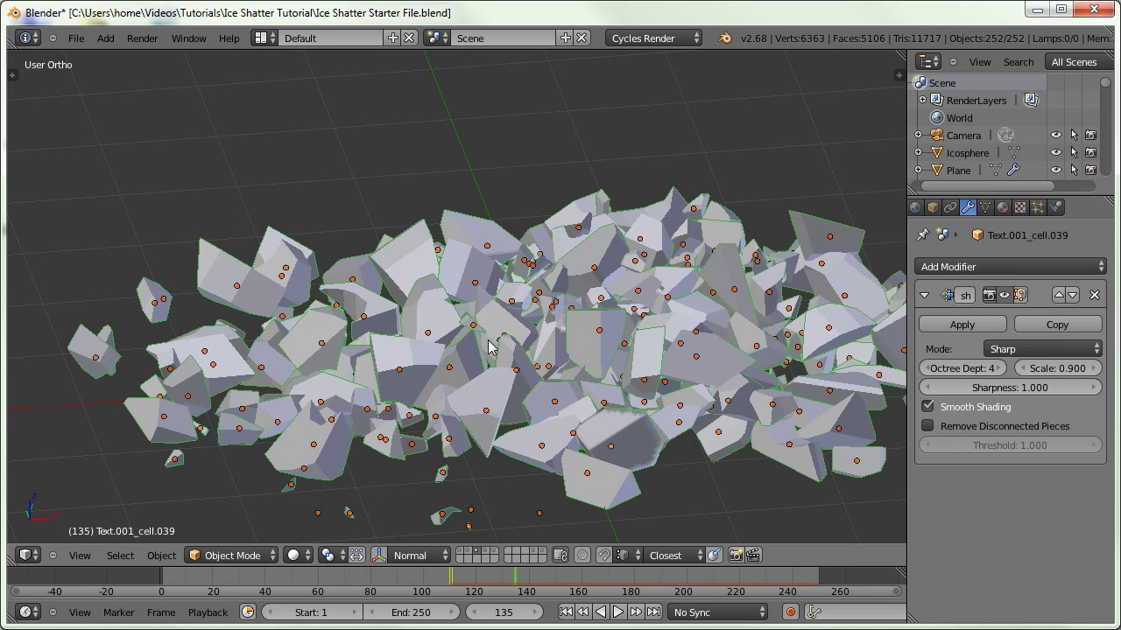
{"action": "key", "text": "ctrl+l"}
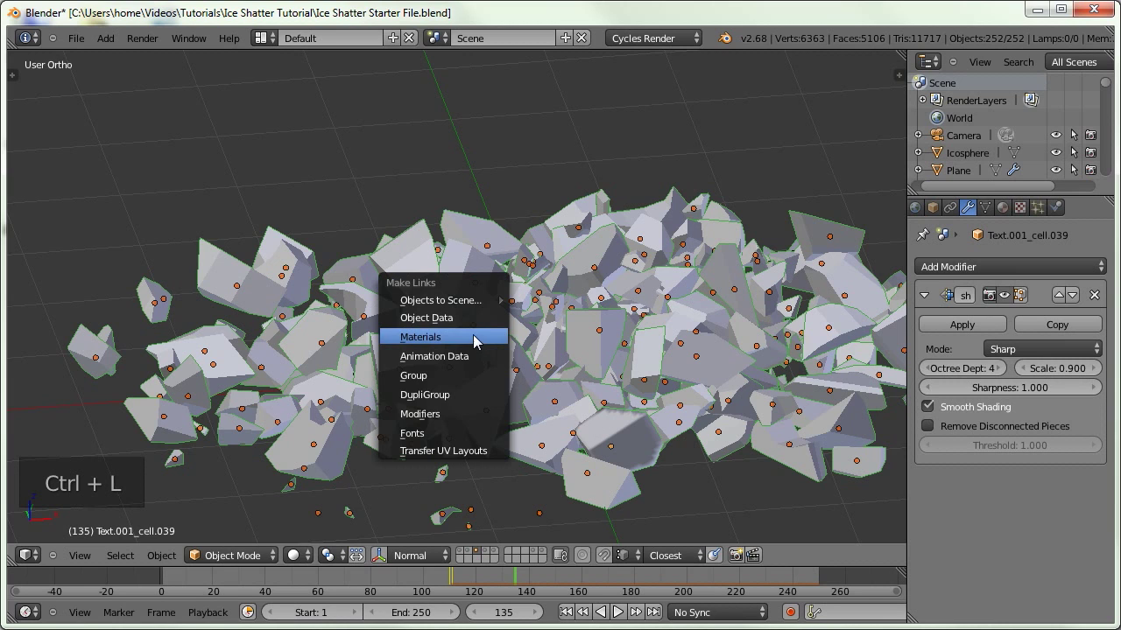
{"action": "left_click", "coordinate": [457, 415]}
Show the ground plane's layer too and preview the remeshed shards in Rendered shading
{"action": "mouse_move", "coordinate": [490, 412]}
{"action": "middle_mouse_down"}
{"action": "mouse_move", "coordinate": [544, 409]}
{"action": "mouse_move", "coordinate": [435, 349]}
{"action": "mouse_move", "coordinate": [487, 423]}
{"action": "middle_mouse_up"}
{"action": "key", "text": "shift+5"}
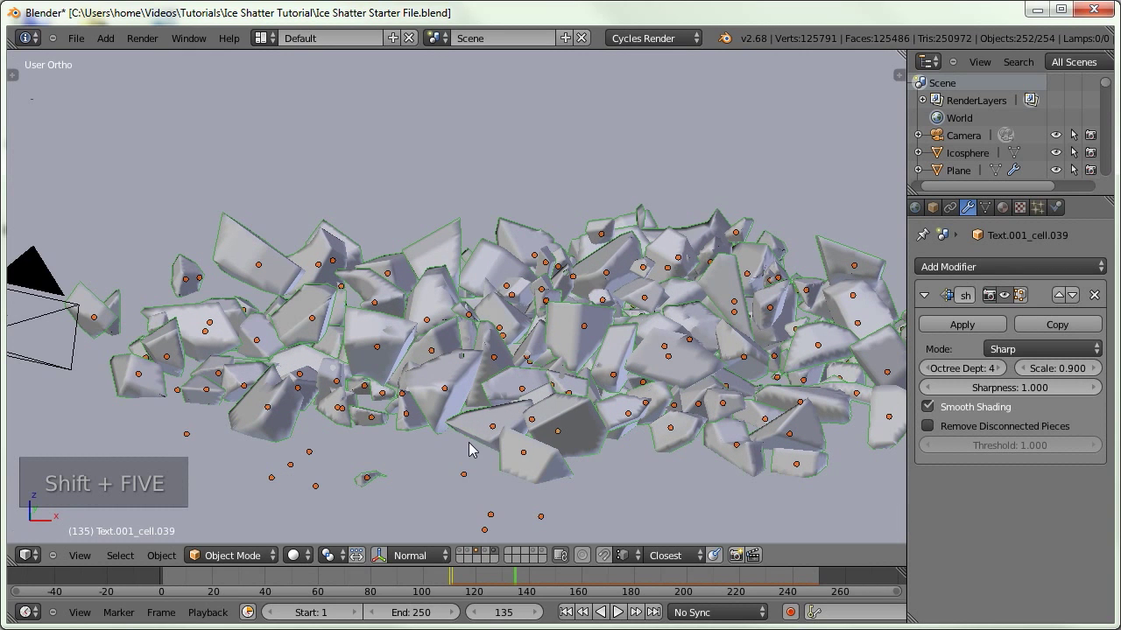
{"action": "left_click", "coordinate": [298, 555]}
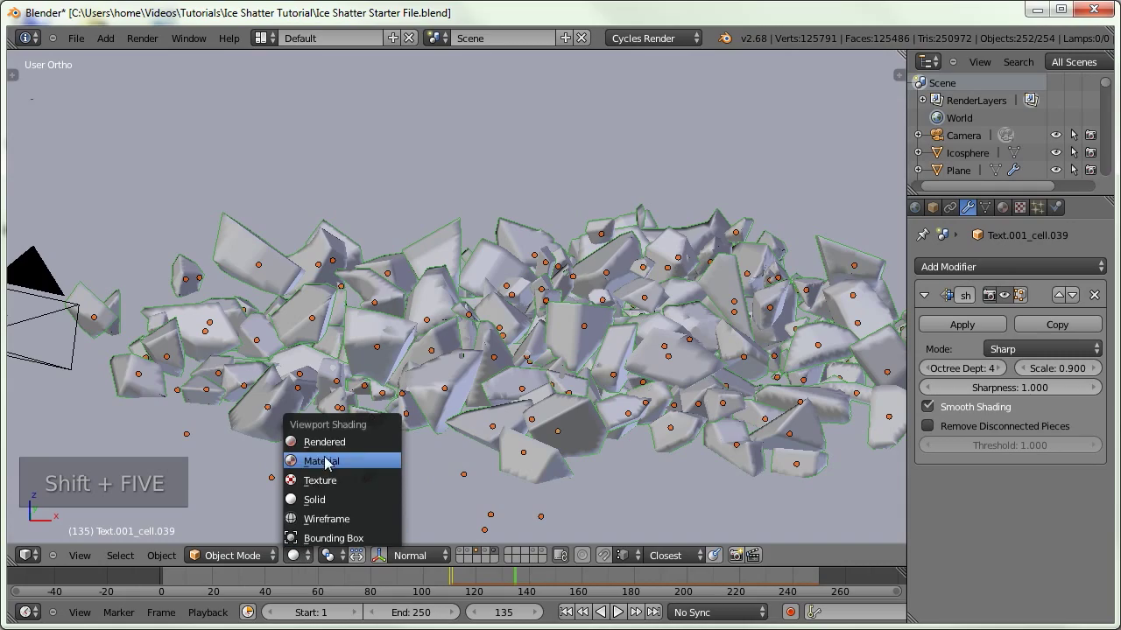
{"action": "left_click", "coordinate": [313, 442]}
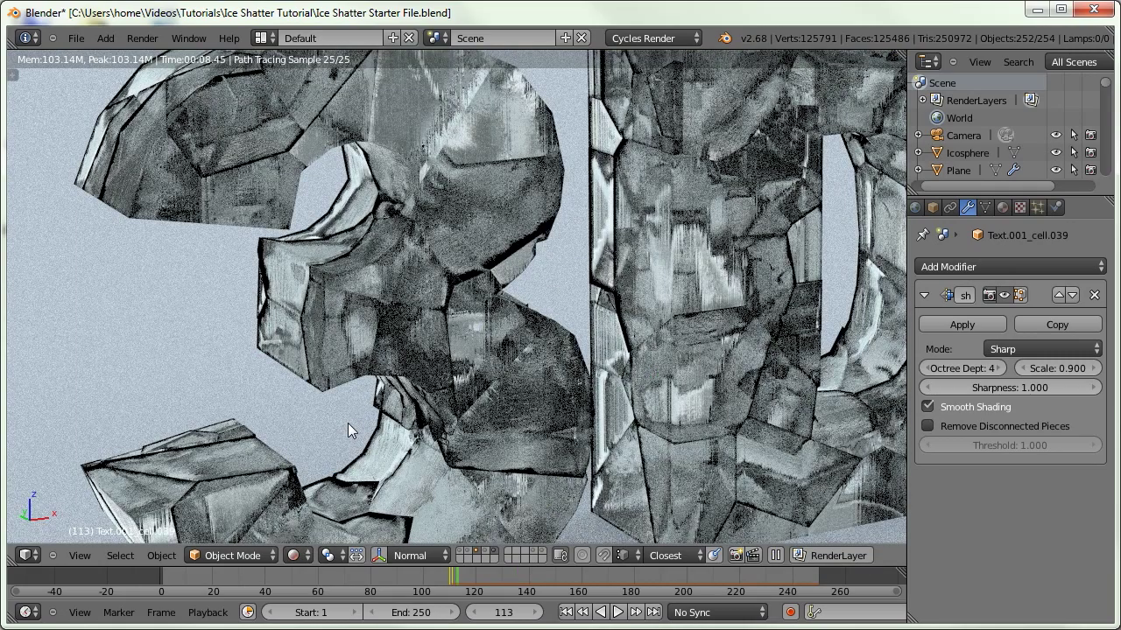
Split off a Node Editor below the rendered view and set the shard material's Multiply node value to 0.005
{"action": "left_click_drag", "start_coordinate": [12, 560], "coordinate": [26, 306]}
{"action": "left_click", "coordinate": [29, 555]}
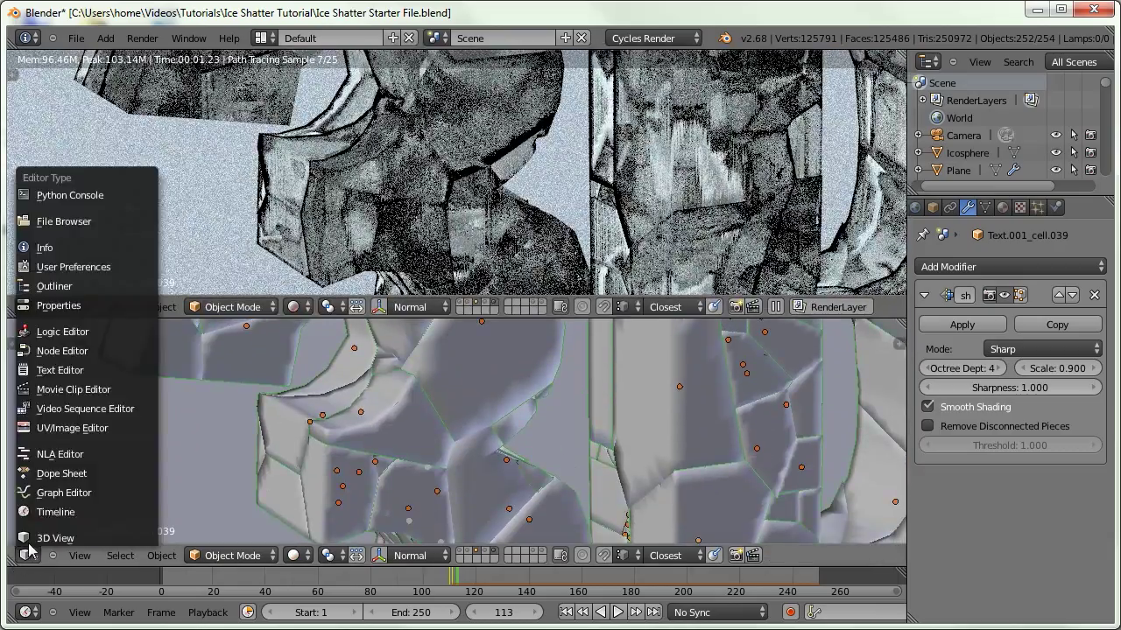
{"action": "left_click", "coordinate": [49, 367]}
{"action": "middle_click_drag", "start_coordinate": [374, 422], "coordinate": [432, 339]}
{"action": "scroll", "coordinate": [430, 393], "scroll_direction": "up", "scroll_amount": 1}
{"action": "middle_click_drag", "start_coordinate": [430, 393], "coordinate": [386, 360]}
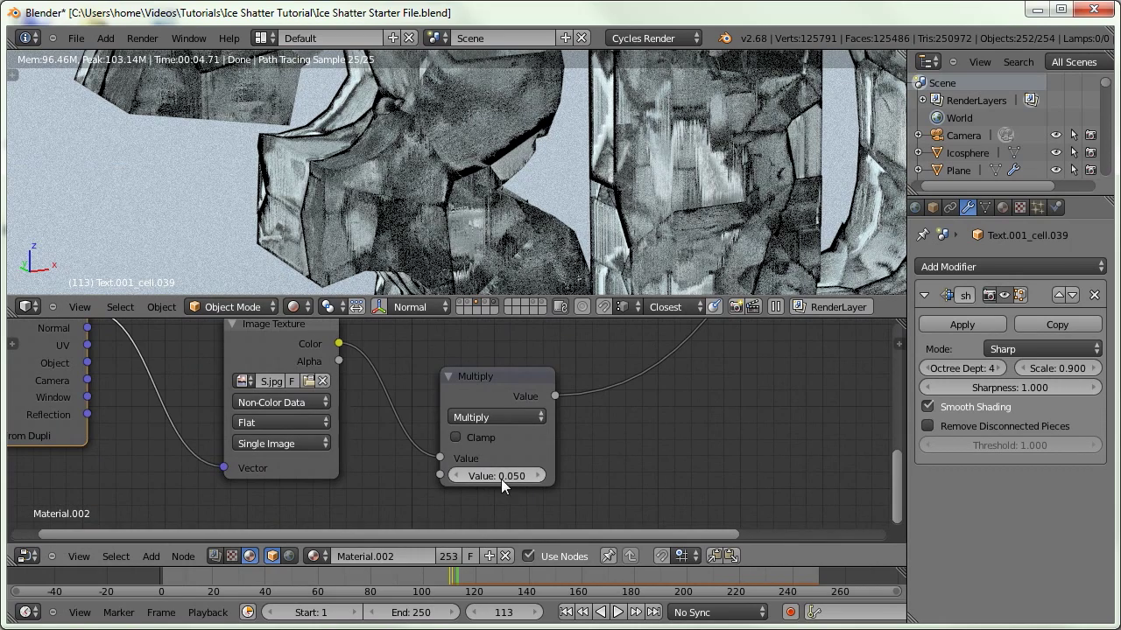
{"action": "left_click", "coordinate": [509, 476]}
{"action": "type", "text": "0.005"}
{"action": "key", "text": "Return"}
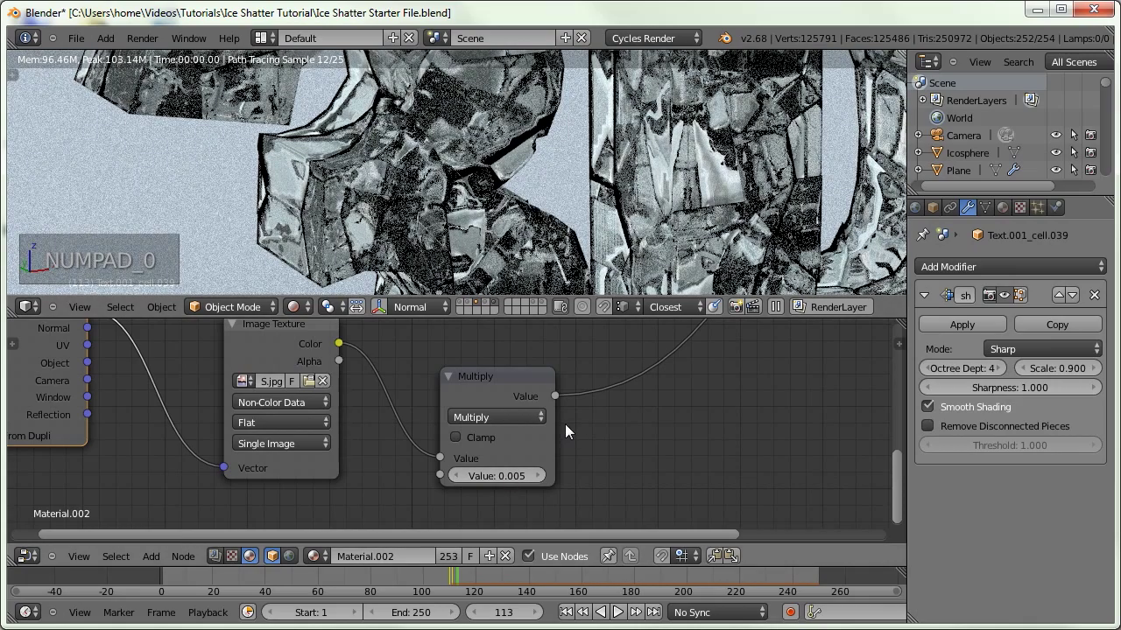
Expand the rendered view, look through the camera, and go to frame 168 to examine the shattered pile
{"action": "key", "text": "ctrl+Down"}
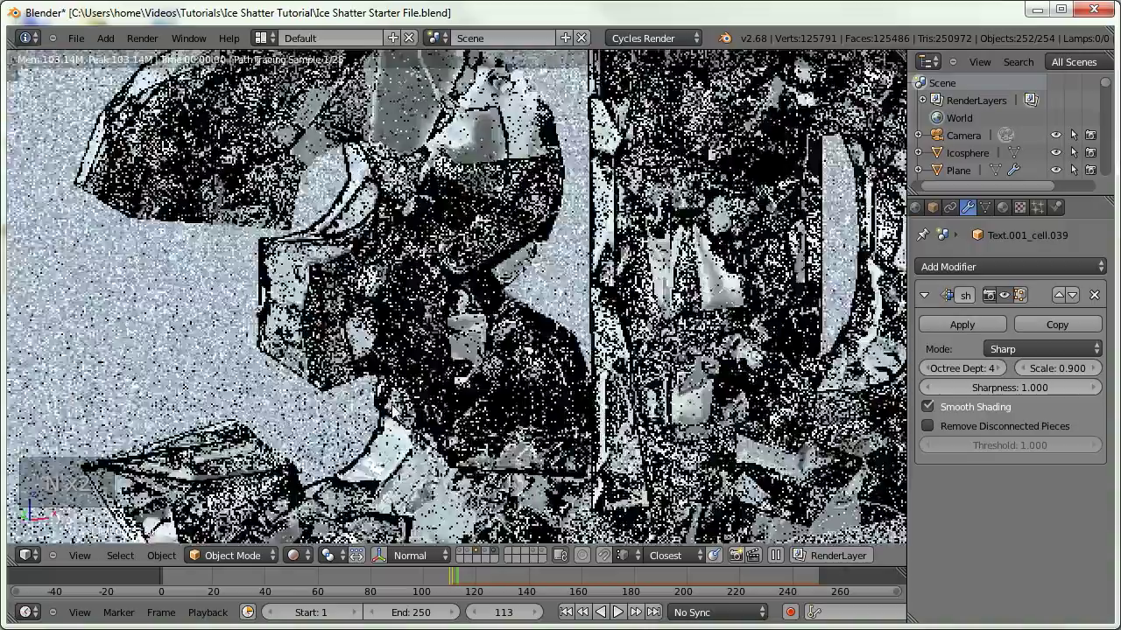
{"action": "key", "text": "KP_0"}
{"action": "key", "text": "KP_0"}
{"action": "key", "text": "KP_0"}
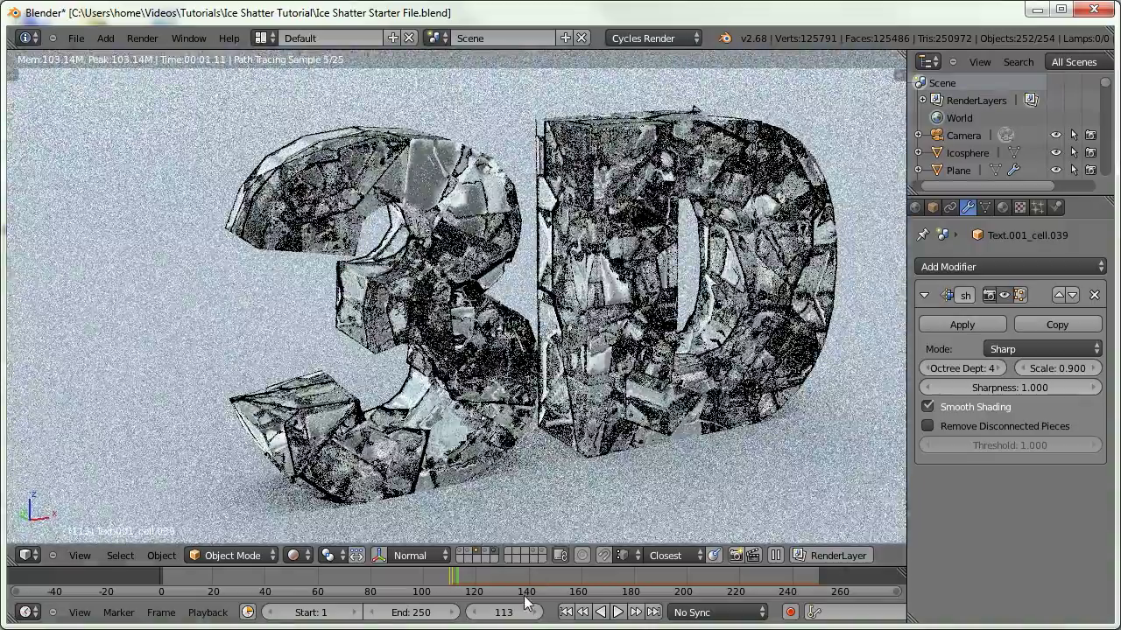
{"action": "left_click", "coordinate": [603, 578]}
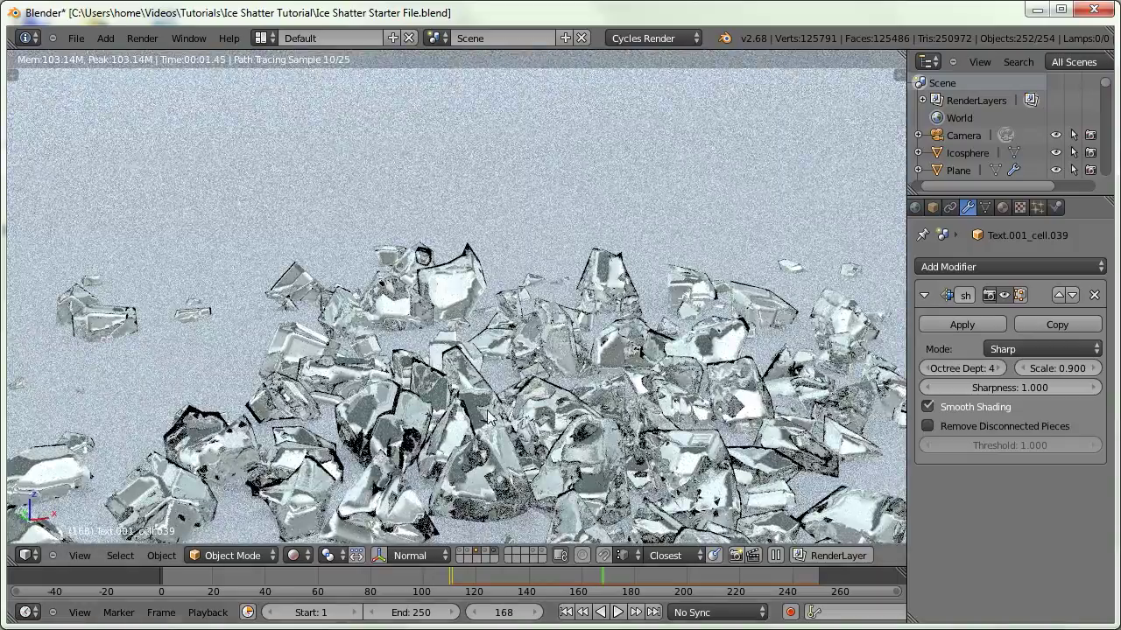
{"action": "scroll", "coordinate": [492, 415], "scroll_direction": "down", "scroll_amount": 2}
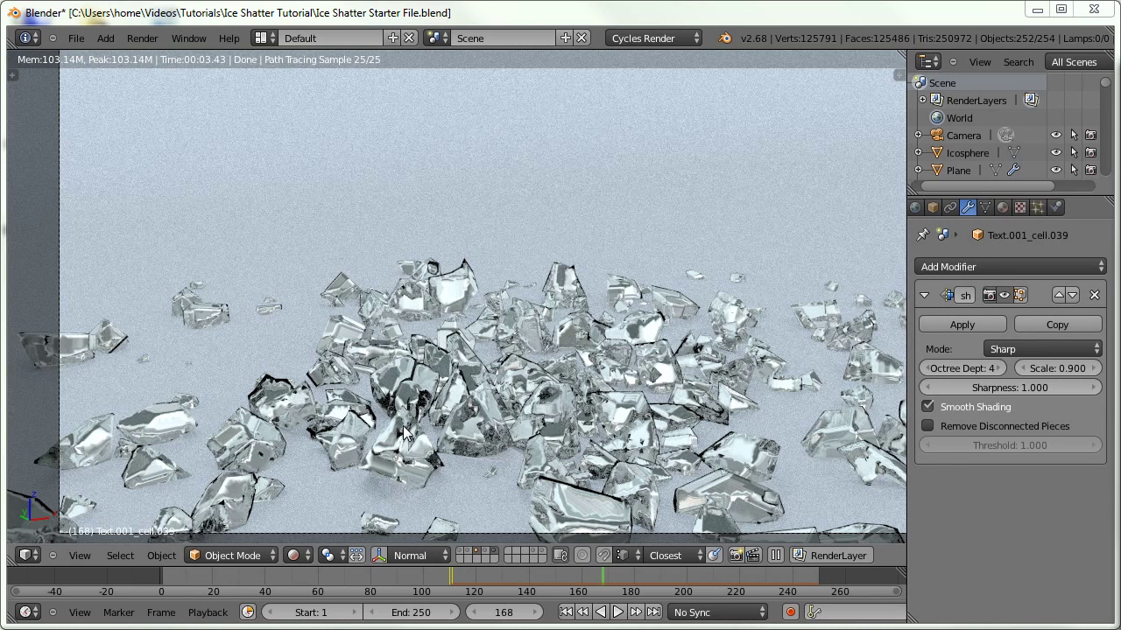
Return to Solid shading, select the large shard at the front of the pile, and add a particle system to it
{"action": "left_click", "coordinate": [296, 556]}
{"action": "left_click", "coordinate": [295, 500]}
{"action": "right_click", "coordinate": [557, 493]}
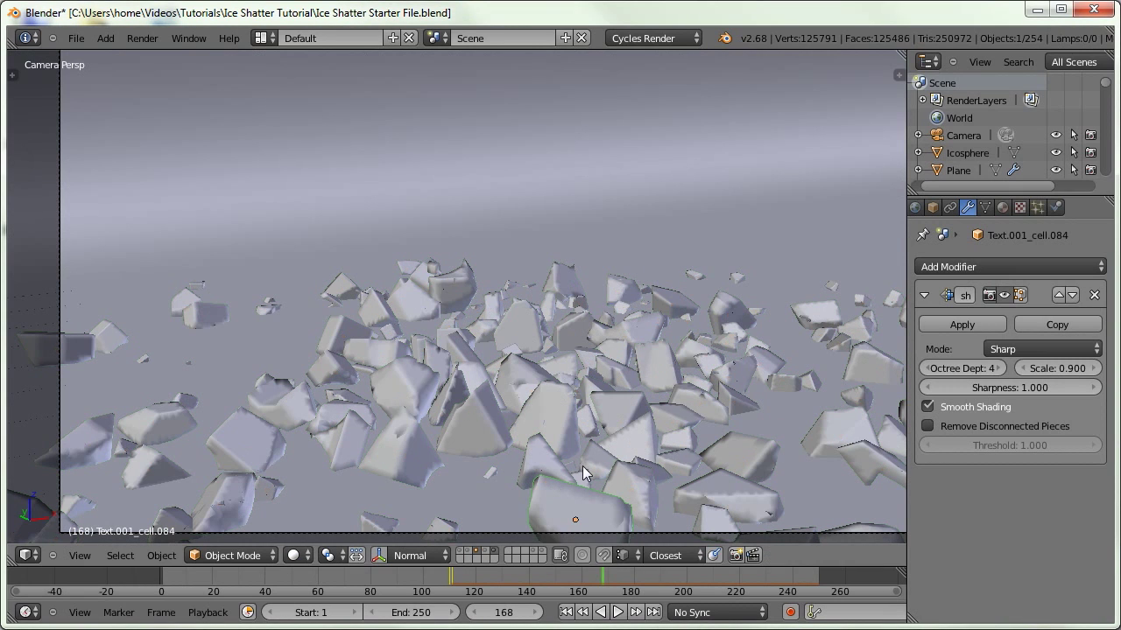
{"action": "left_click", "coordinate": [1038, 207]}
{"action": "left_click", "coordinate": [1083, 267]}
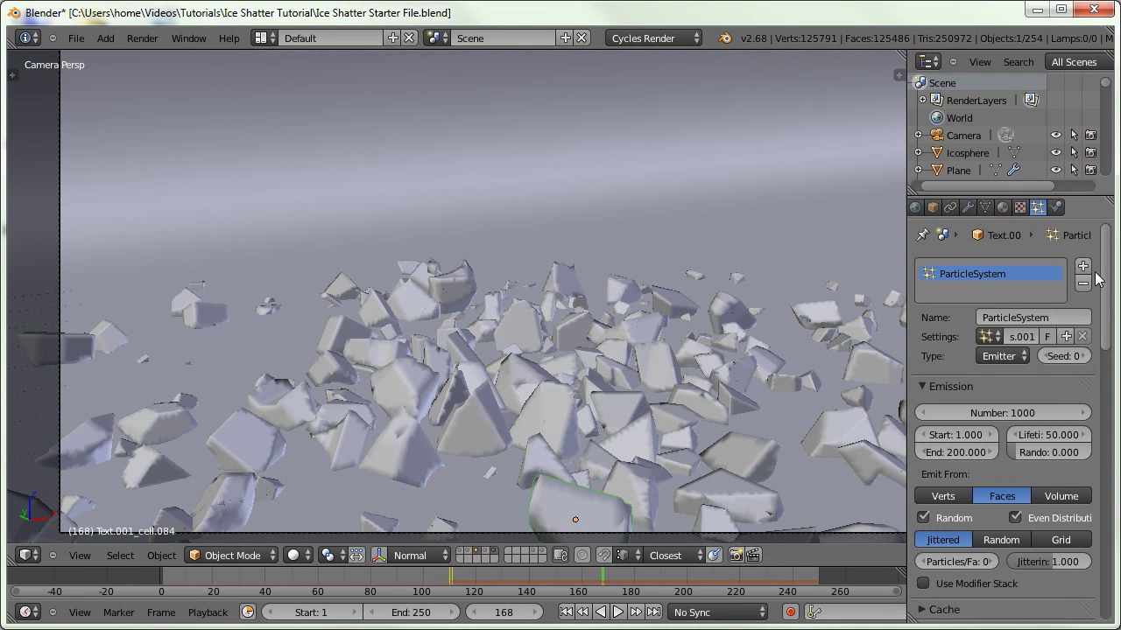
Assign the existing ParticleSettings to the shard's particle system, make them a single-user copy, and set the particle number to 5
{"action": "left_click", "coordinate": [987, 336]}
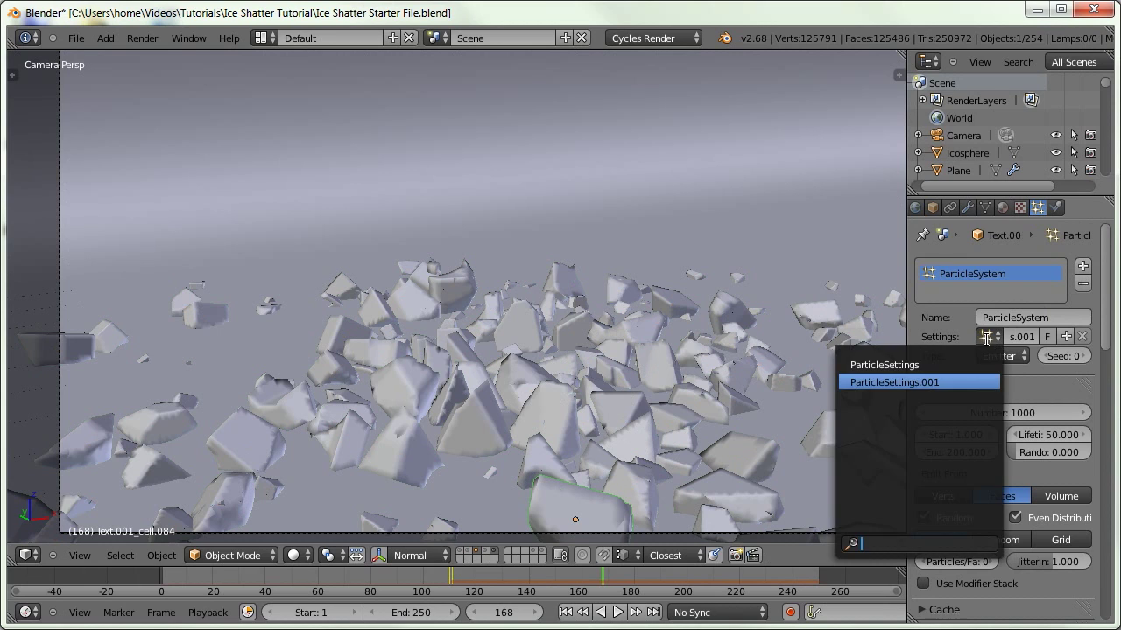
{"action": "left_click", "coordinate": [937, 365]}
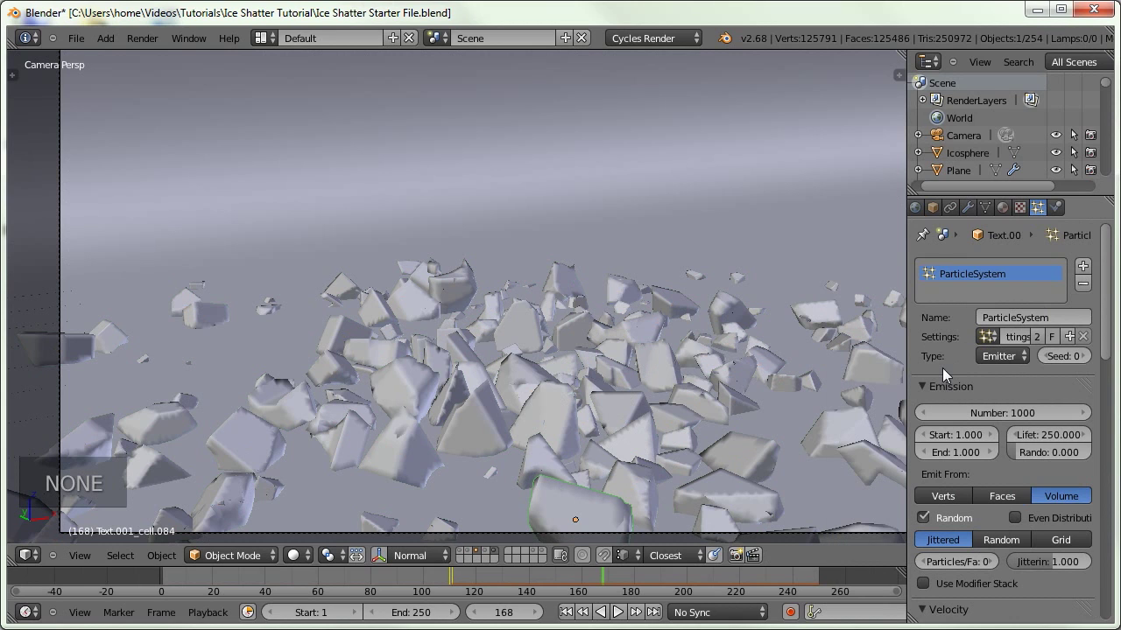
{"action": "left_click", "coordinate": [1037, 340]}
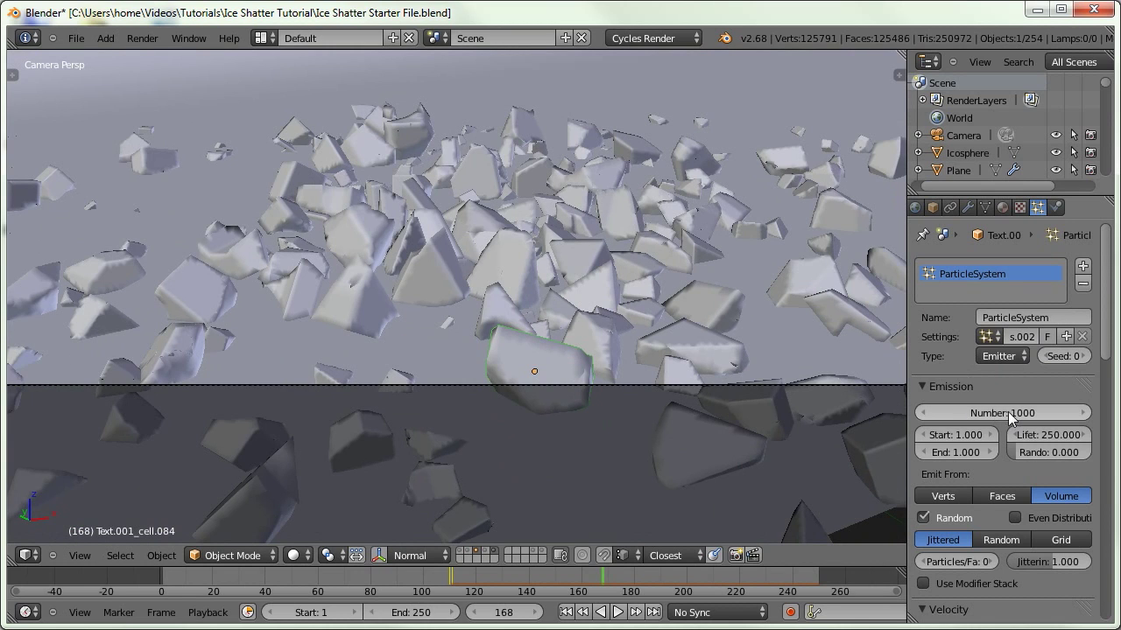
{"action": "left_click", "coordinate": [1001, 413]}
{"action": "type", "text": "5"}
{"action": "key", "text": "Return"}
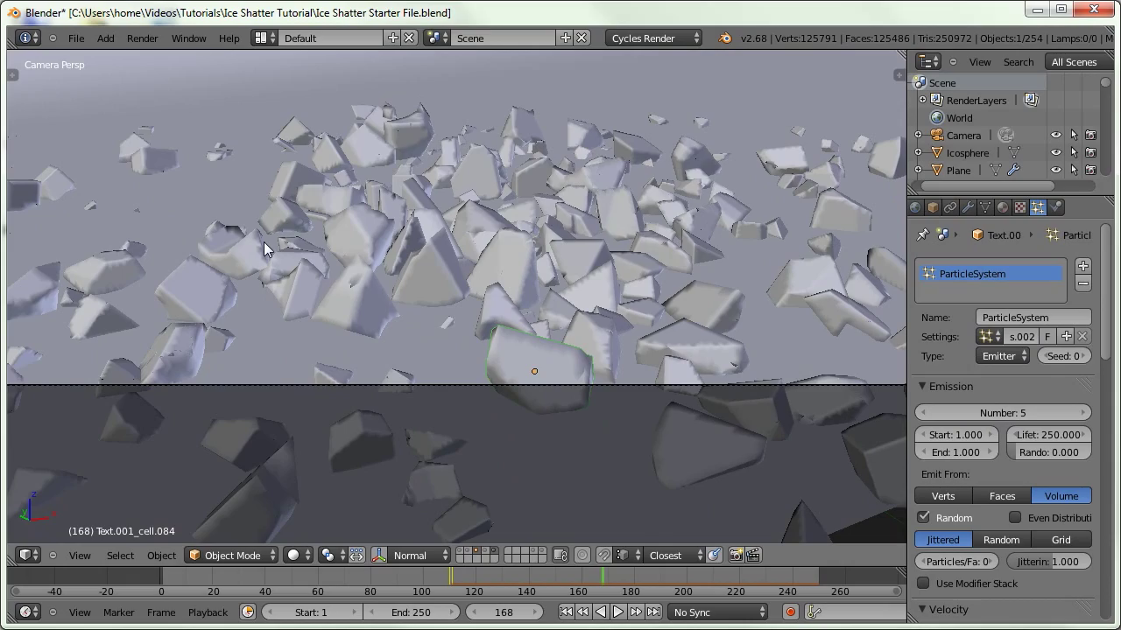
Inspect the shard's particles in wireframe and move its Remesh modifier below the particle system in the stack
{"action": "key", "text": "z"}
{"action": "mouse_move", "coordinate": [264, 242]}
{"action": "middle_mouse_down"}
{"action": "mouse_move", "coordinate": [476, 415]}
{"action": "mouse_move", "coordinate": [451, 411]}
{"action": "middle_mouse_up"}
{"action": "scroll", "coordinate": [453, 429], "scroll_direction": "up", "scroll_amount": 5}
{"action": "key", "text": "KP_Decimal"}
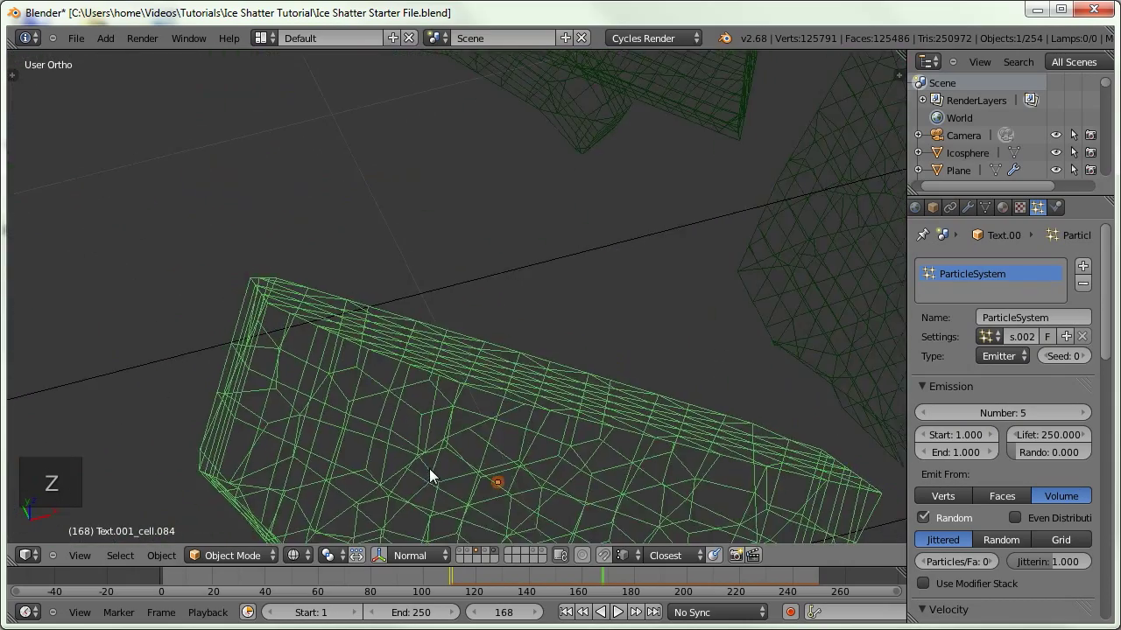
{"action": "middle_click_drag", "start_coordinate": [389, 298], "coordinate": [387, 261]}
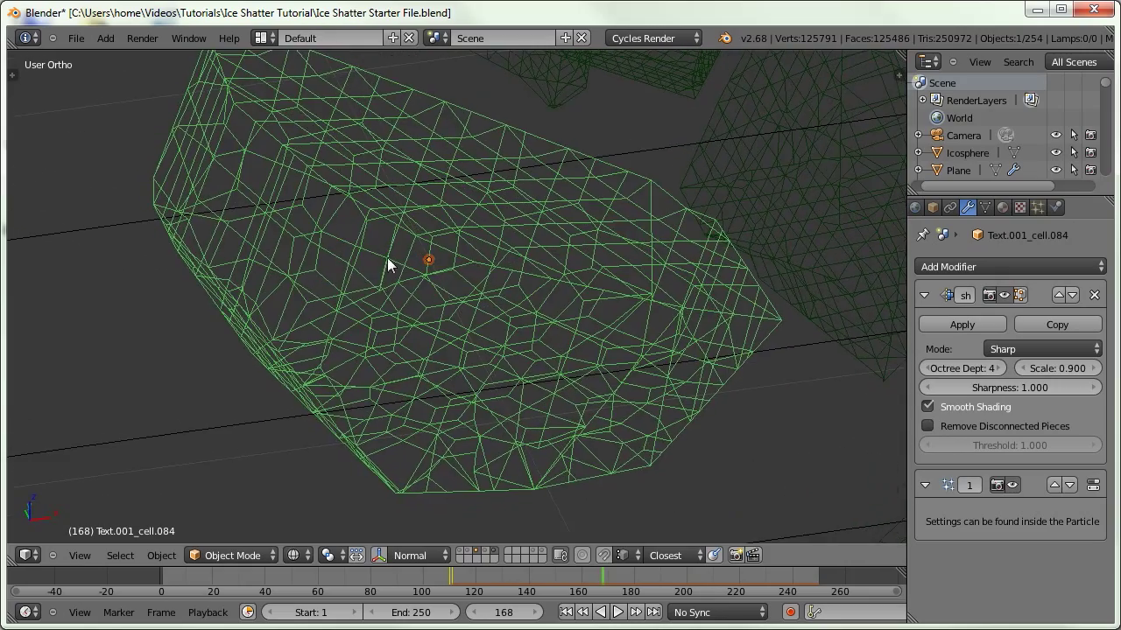
{"action": "mouse_move", "coordinate": [399, 301]}
{"action": "middle_mouse_down"}
{"action": "mouse_move", "coordinate": [393, 260]}
{"action": "mouse_move", "coordinate": [428, 265]}
{"action": "mouse_move", "coordinate": [365, 293]}
{"action": "mouse_move", "coordinate": [381, 304]}
{"action": "middle_mouse_up"}
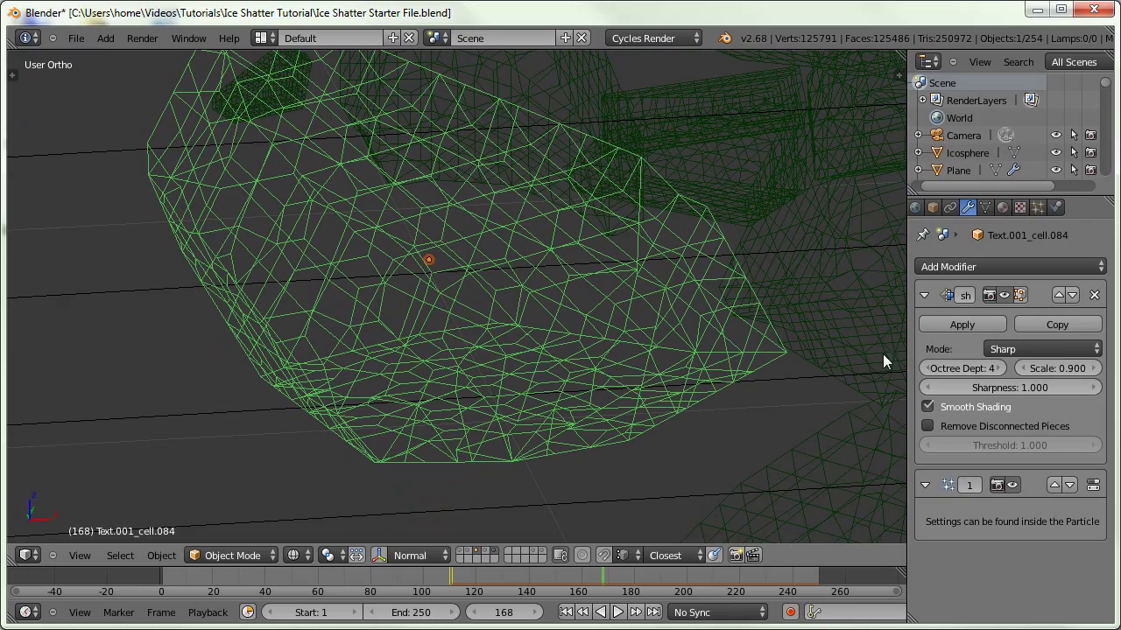
{"action": "left_click", "coordinate": [1071, 295]}
{"action": "middle_click_drag", "start_coordinate": [402, 297], "coordinate": [526, 204]}
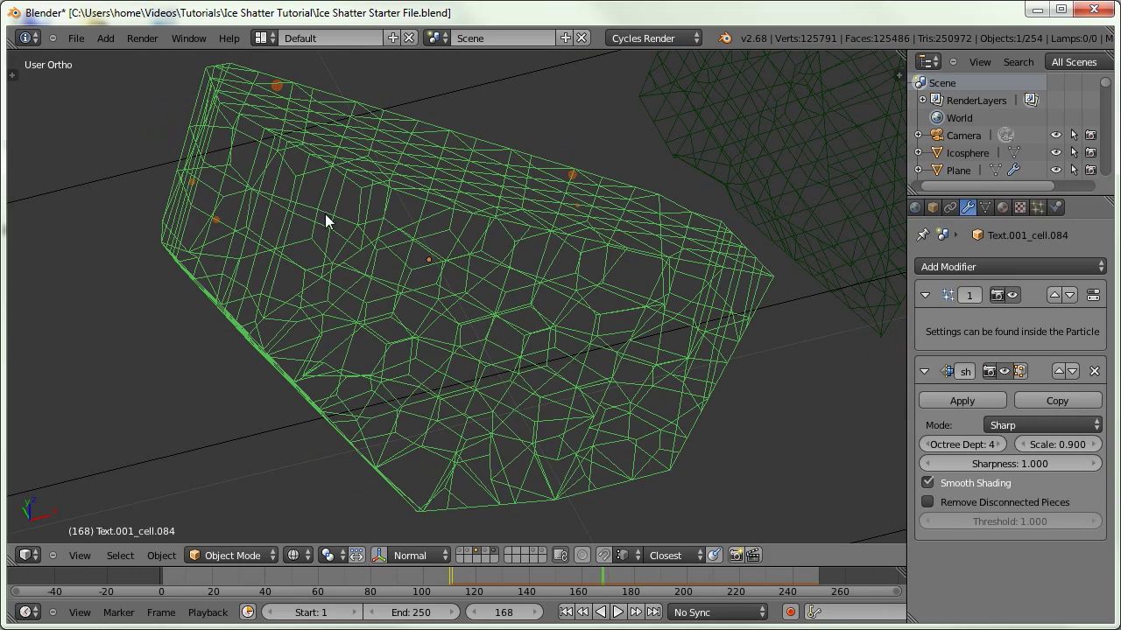
Return to Solid shading, isolate the shards' layer, select all shards, and link the active shard's modifiers and particle system to them
{"action": "scroll", "coordinate": [412, 332], "scroll_direction": "down", "scroll_amount": 8}
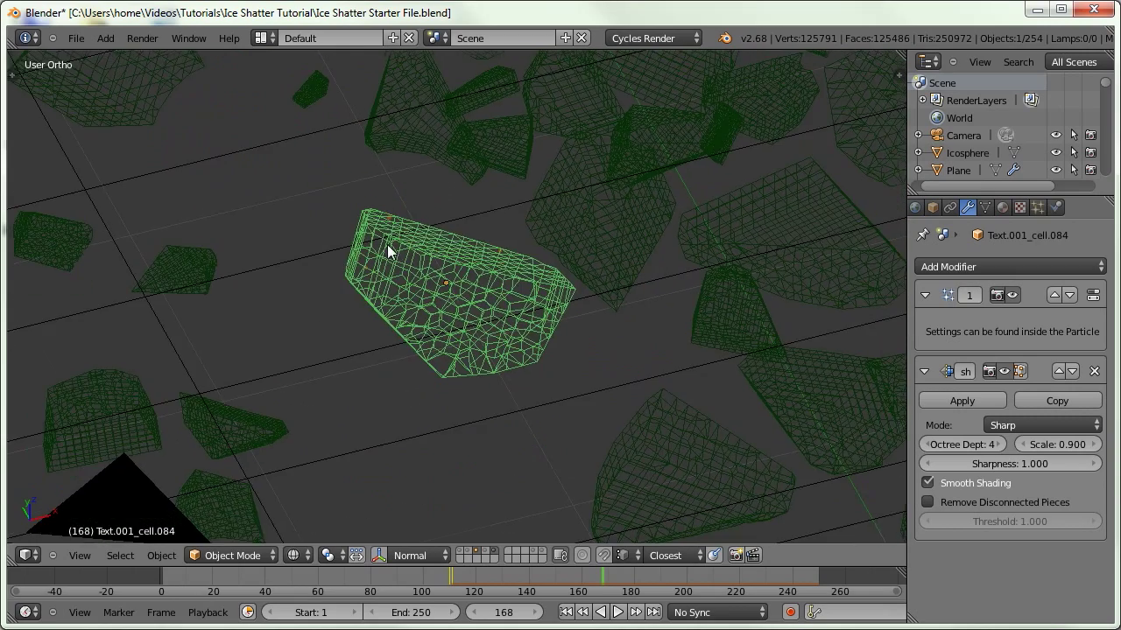
{"action": "key", "text": "z"}
{"action": "mouse_move", "coordinate": [435, 309]}
{"action": "middle_mouse_down"}
{"action": "mouse_move", "coordinate": [436, 285]}
{"action": "mouse_move", "coordinate": [456, 306]}
{"action": "mouse_move", "coordinate": [377, 329]}
{"action": "mouse_move", "coordinate": [402, 293]}
{"action": "middle_mouse_up"}
{"action": "key", "text": "3"}
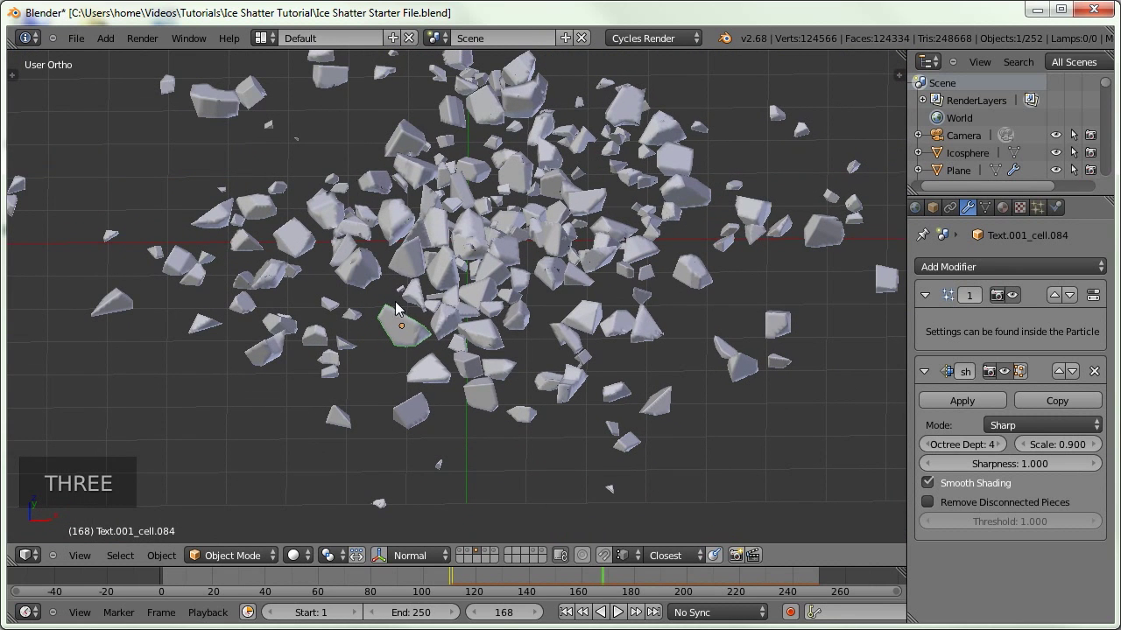
{"action": "key", "text": "a"}
{"action": "key", "text": "a"}
{"action": "key", "text": "a"}
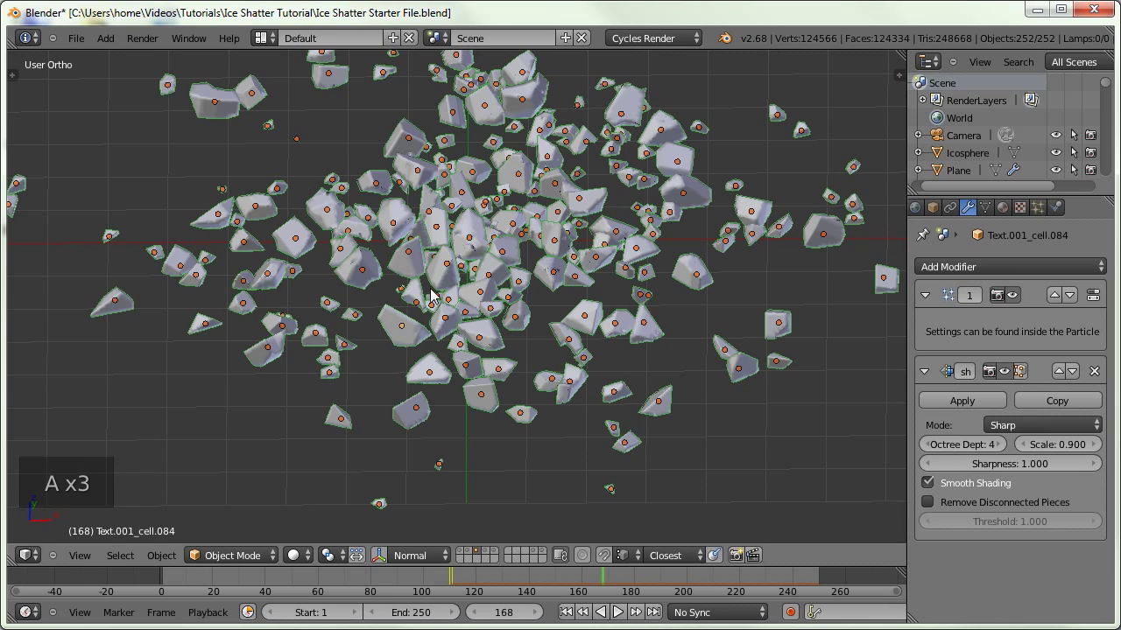
{"action": "key", "text": "ctrl+l"}
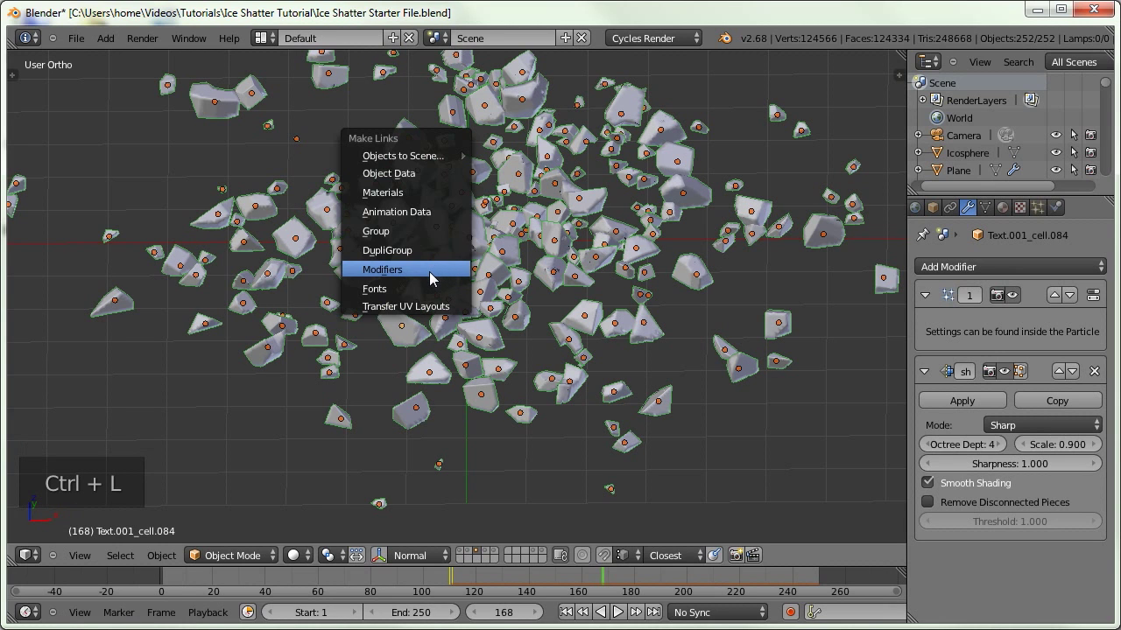
{"action": "left_click", "coordinate": [430, 276]}
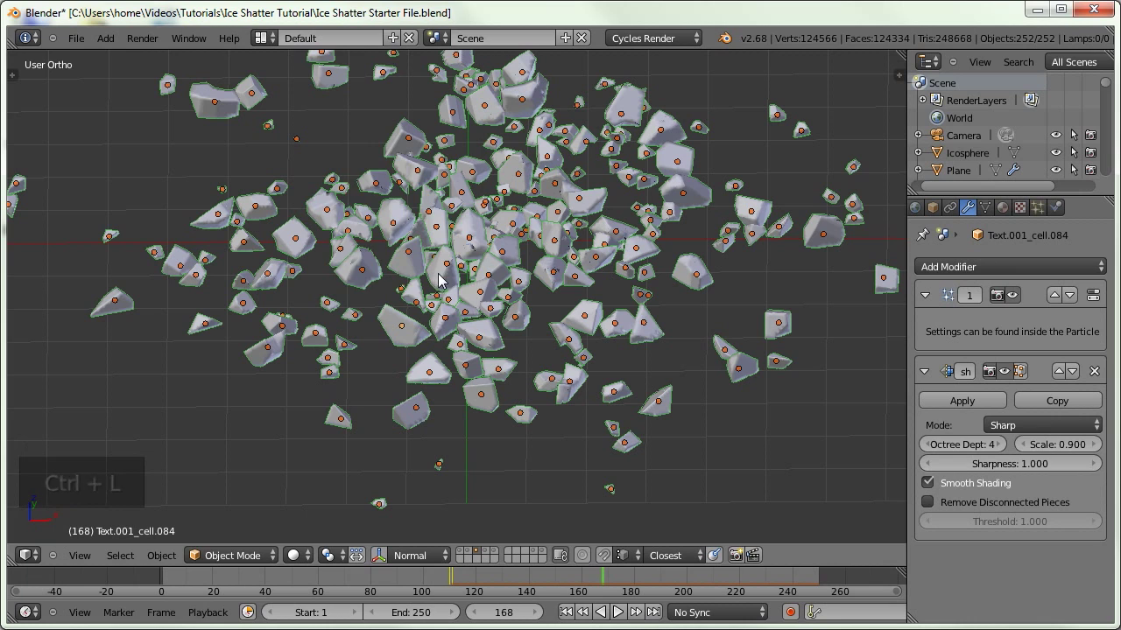
Select another shard near the edge of the pile and check its particle system and modifier stack
{"action": "right_click", "coordinate": [664, 415]}
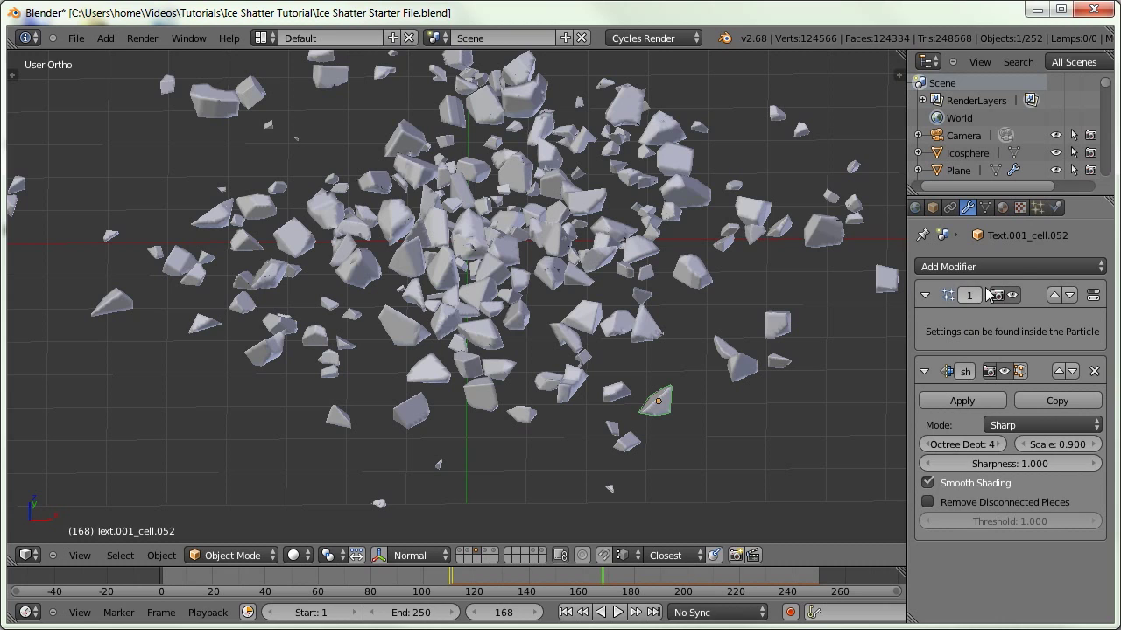
{"action": "left_click", "coordinate": [1037, 207]}
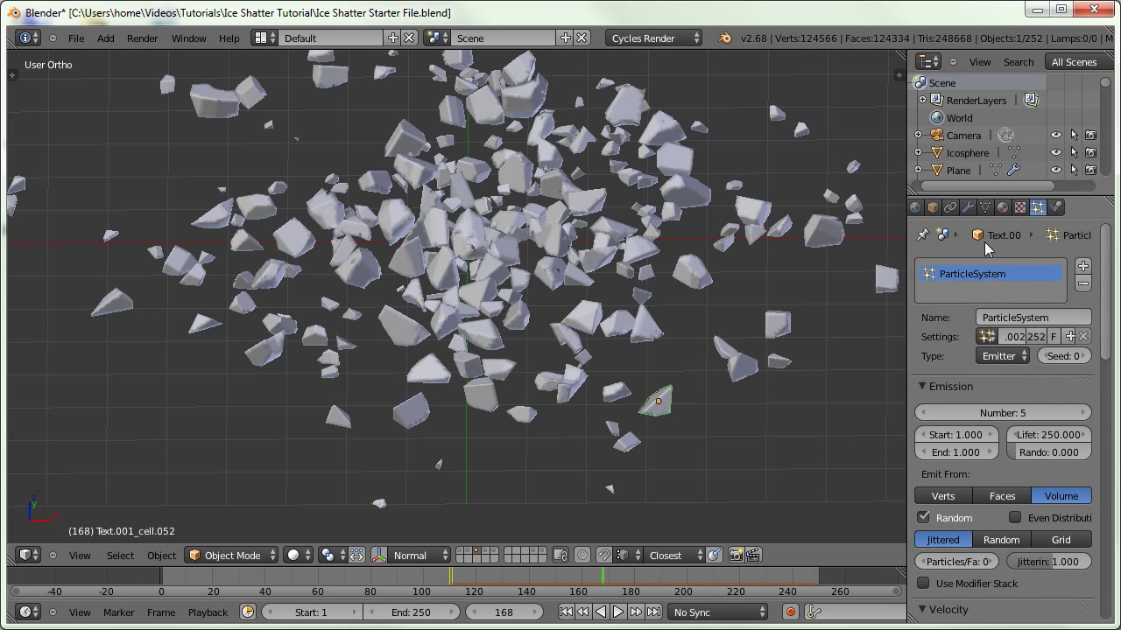
{"action": "left_click", "coordinate": [967, 207]}
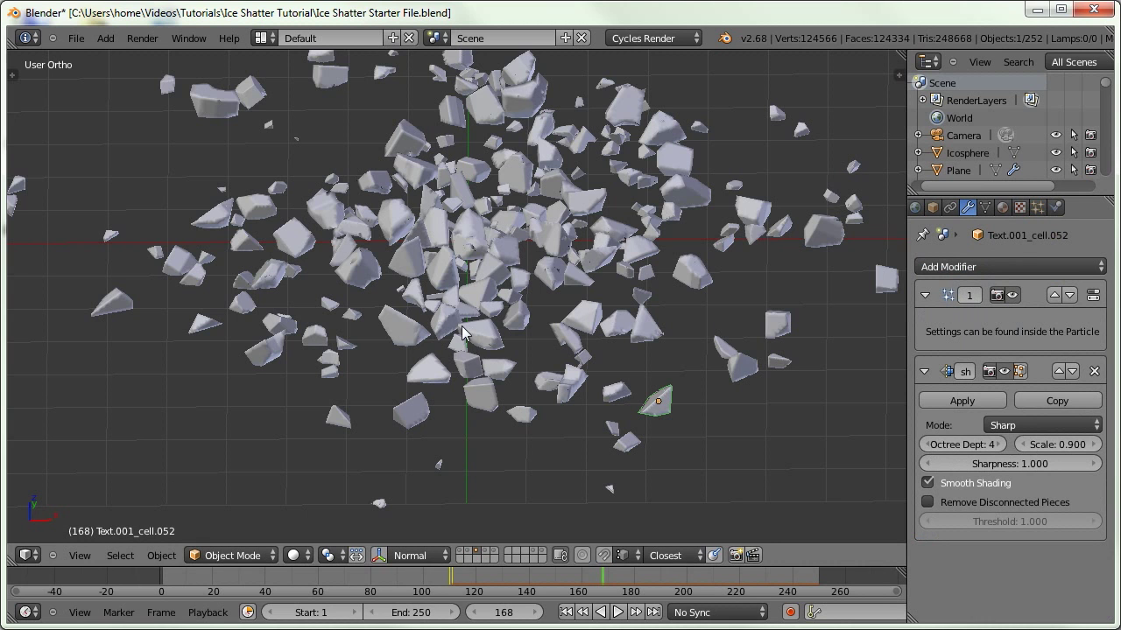
Preview the shards up close in Rendered shading to examine the bubbles inside them
{"action": "scroll", "coordinate": [455, 359], "scroll_direction": "up", "scroll_amount": 6}
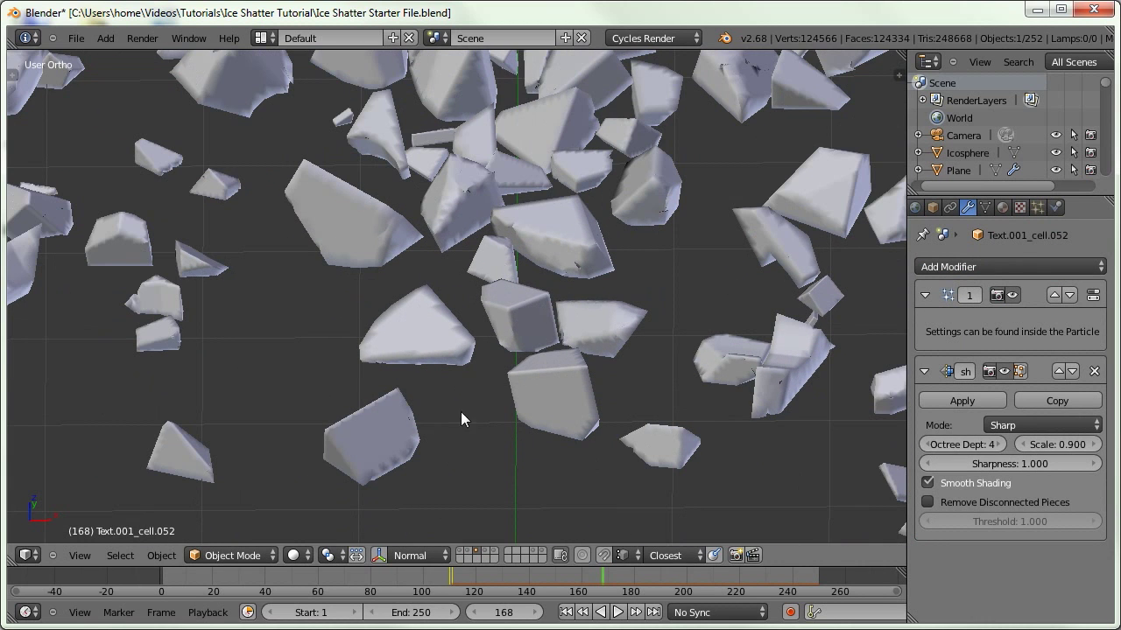
{"action": "left_click", "coordinate": [291, 557]}
{"action": "left_click", "coordinate": [314, 442]}
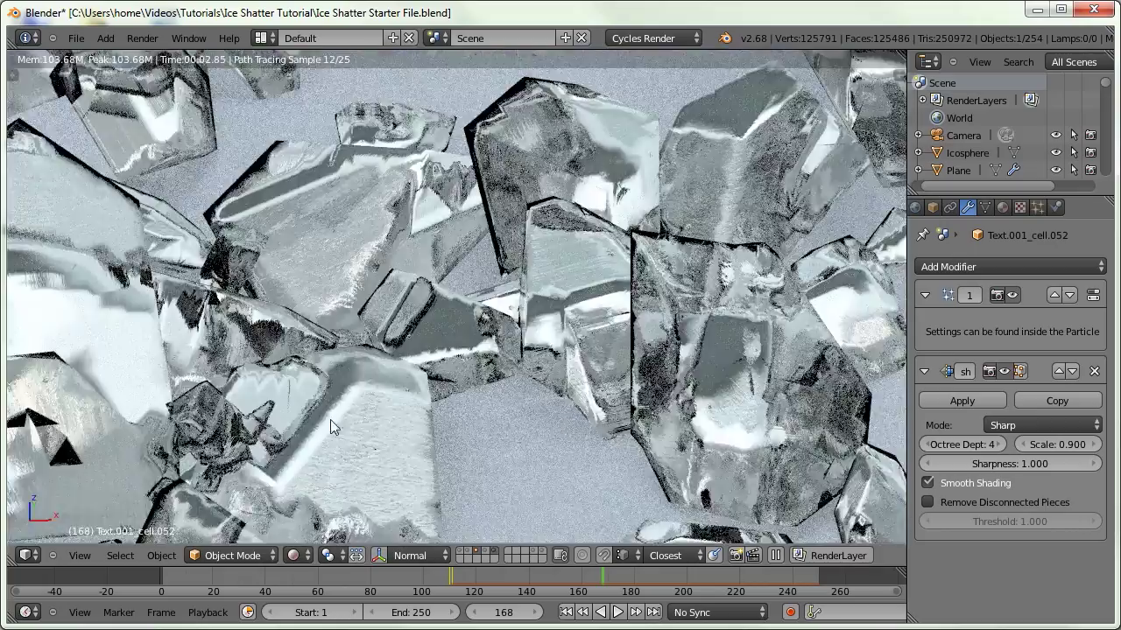
{"action": "scroll", "coordinate": [407, 324], "scroll_direction": "up", "scroll_amount": 5}
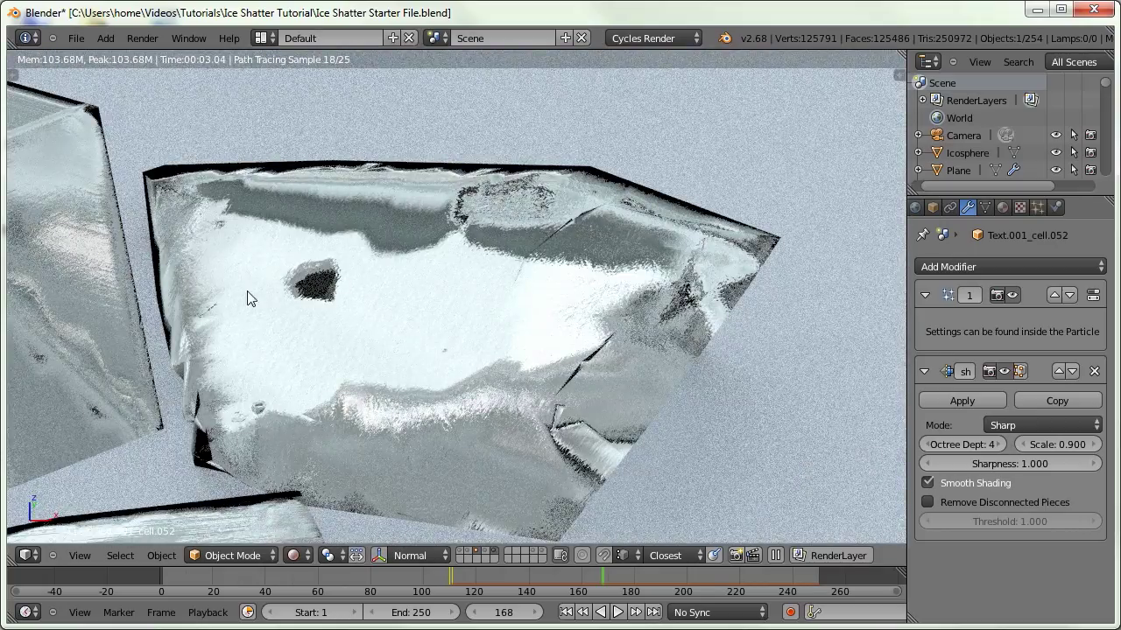
Leave the rendered preview, select a neighbouring shard in wireframe to inspect its interior, and return to Solid shading
{"action": "scroll", "coordinate": [252, 299], "scroll_direction": "down", "scroll_amount": 4}
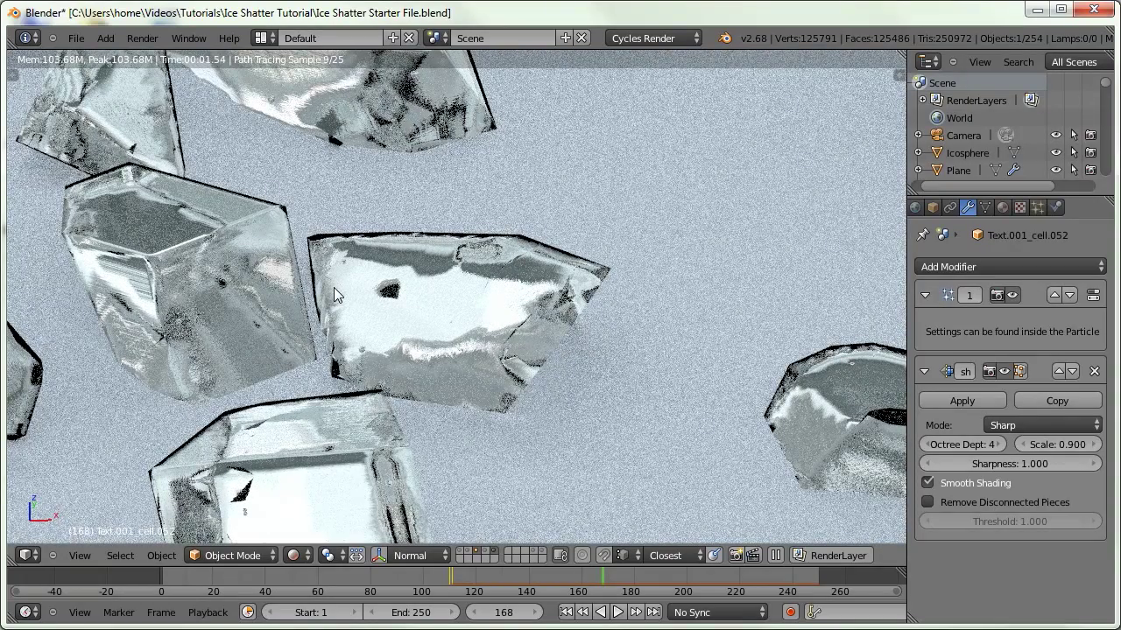
{"action": "key", "text": "z"}
{"action": "right_click", "coordinate": [412, 315]}
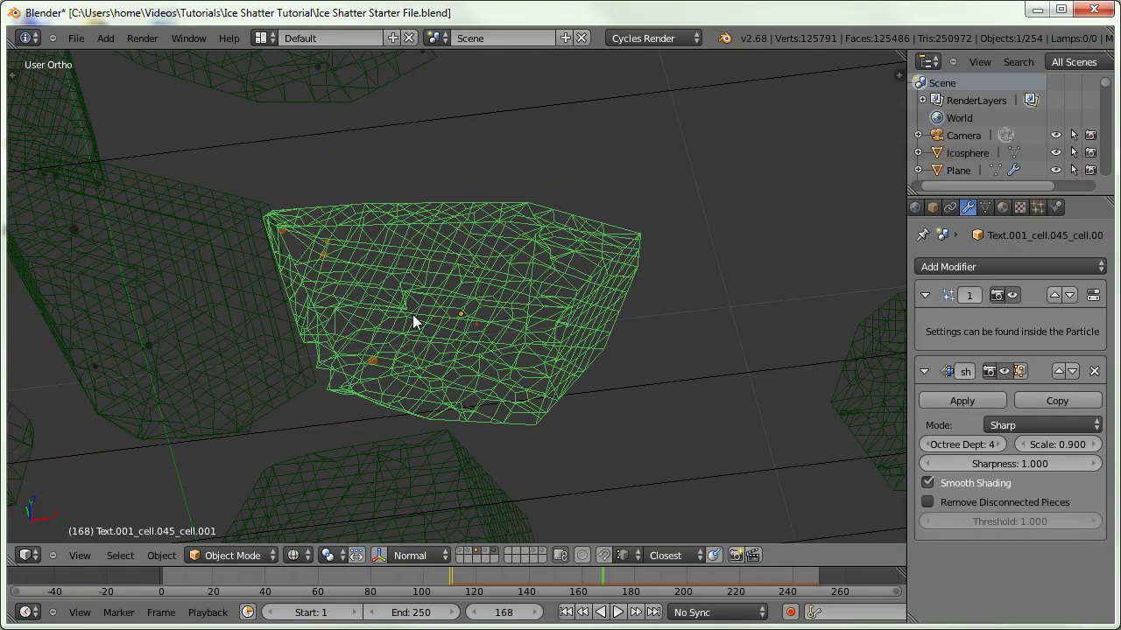
{"action": "scroll", "coordinate": [418, 390], "scroll_direction": "down", "scroll_amount": 8}
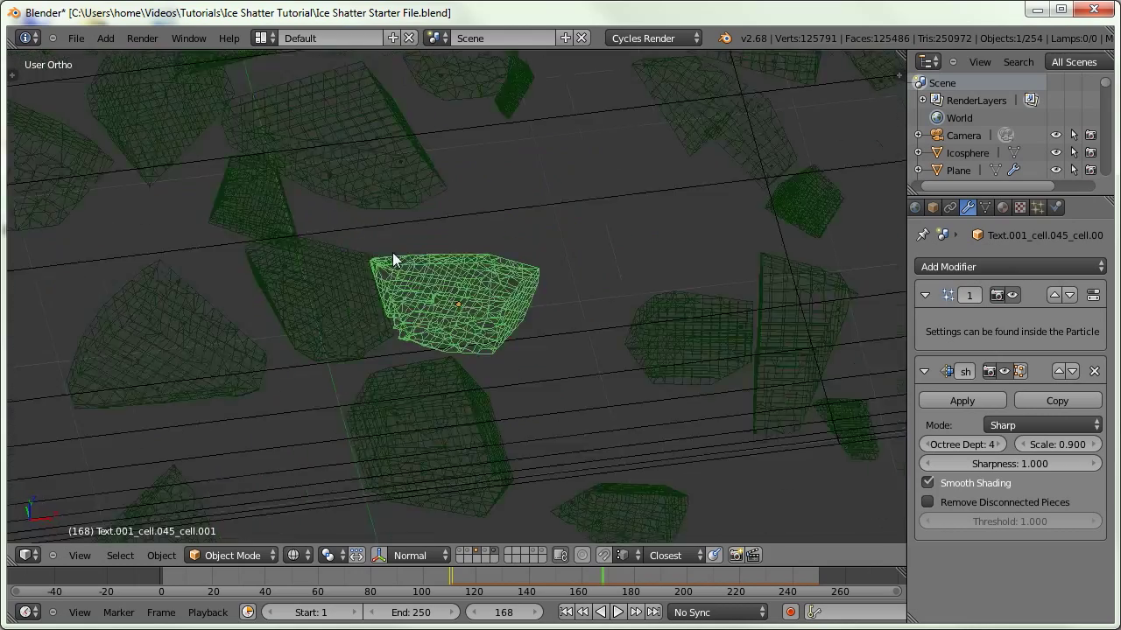
{"action": "key", "text": "z"}
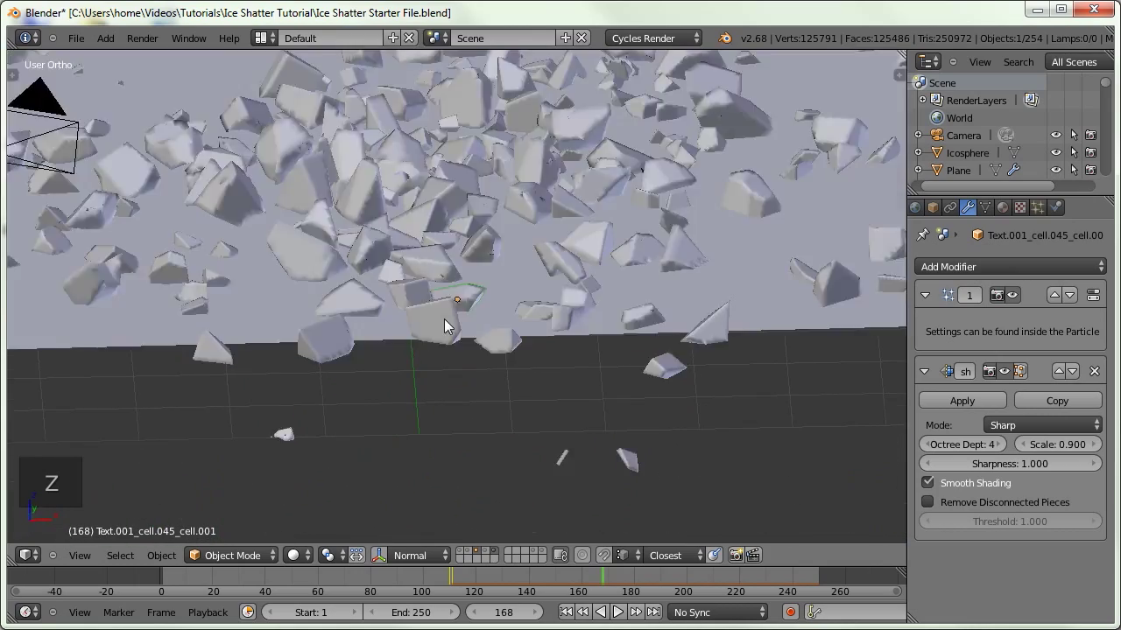
Scrub the timeline to frame 136 and look over the whole shard pile
{"action": "scroll", "coordinate": [444, 318], "scroll_direction": "down", "scroll_amount": 4}
{"action": "mouse_move", "coordinate": [494, 576]}
{"action": "left_mouse_down"}
{"action": "mouse_move", "coordinate": [536, 572]}
{"action": "mouse_move", "coordinate": [513, 579]}
{"action": "left_mouse_up"}
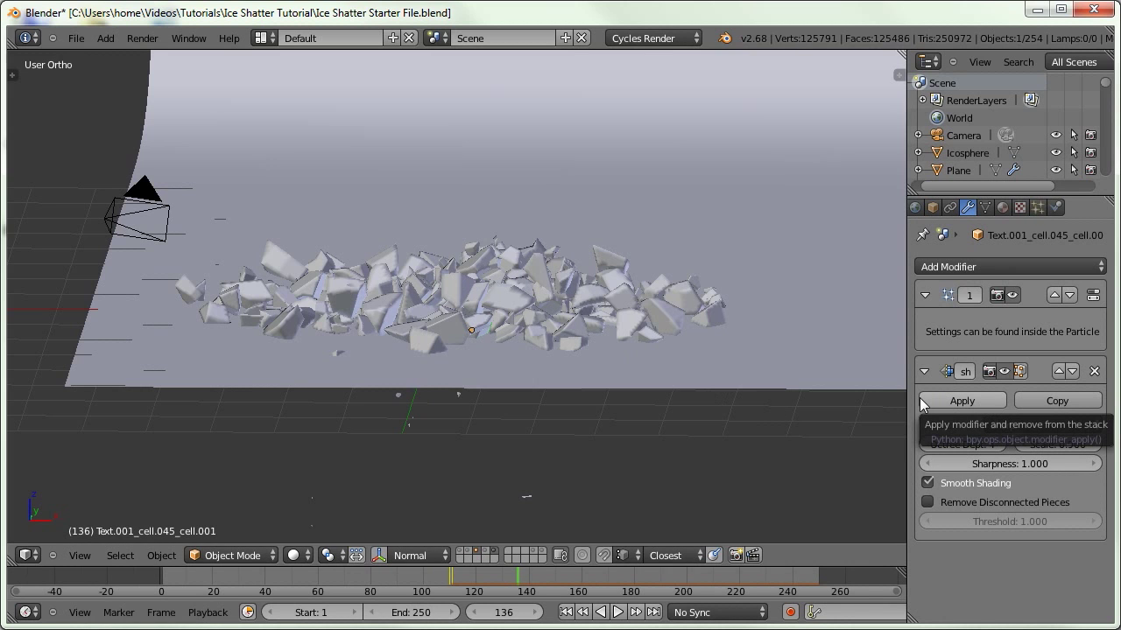
{"action": "mouse_move", "coordinate": [461, 361]}
{"action": "middle_mouse_down"}
{"action": "mouse_move", "coordinate": [479, 399]}
{"action": "mouse_move", "coordinate": [463, 362]}
{"action": "middle_mouse_up"}
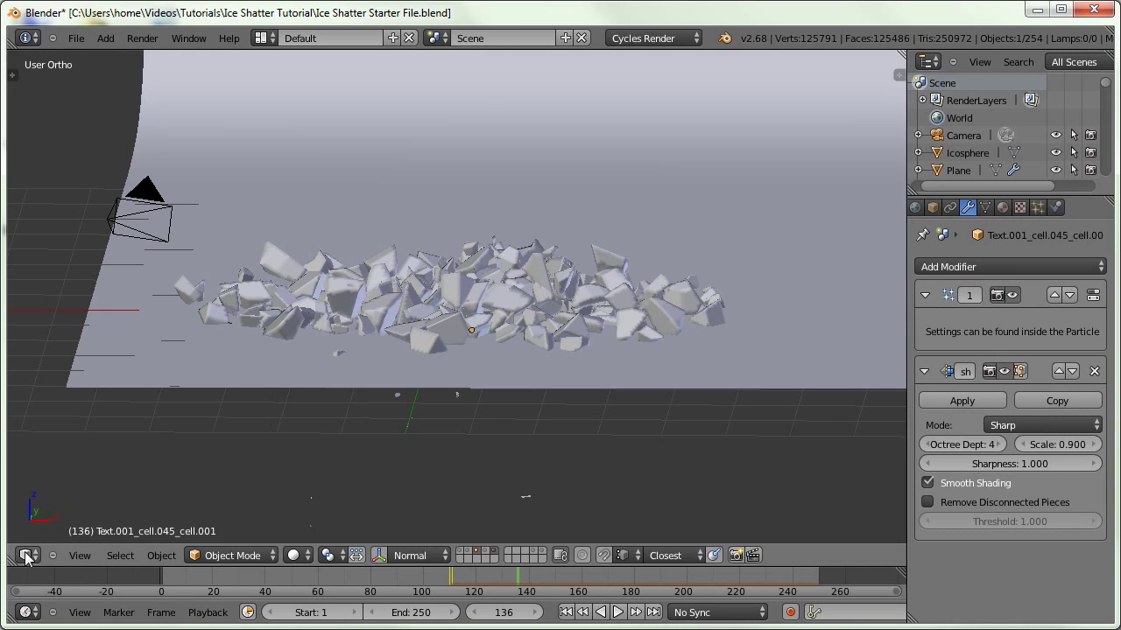
Split the 3D view in two with only the shards' layer shown, and make the new area a Text Editor
{"action": "left_click_drag", "start_coordinate": [24, 558], "coordinate": [396, 545]}
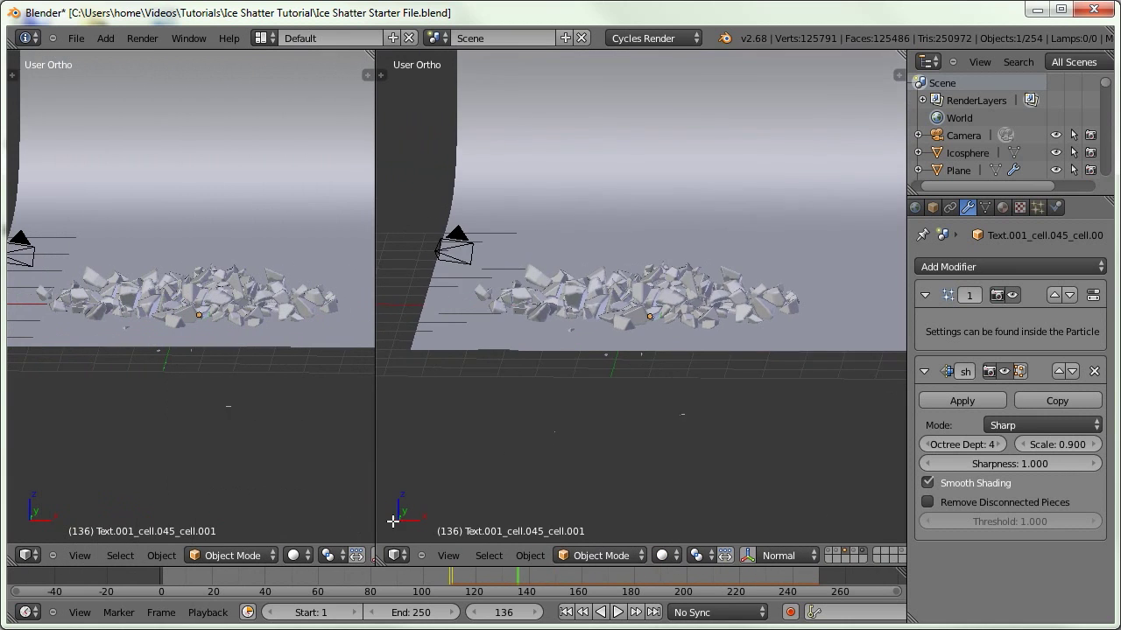
{"action": "key", "text": "3"}
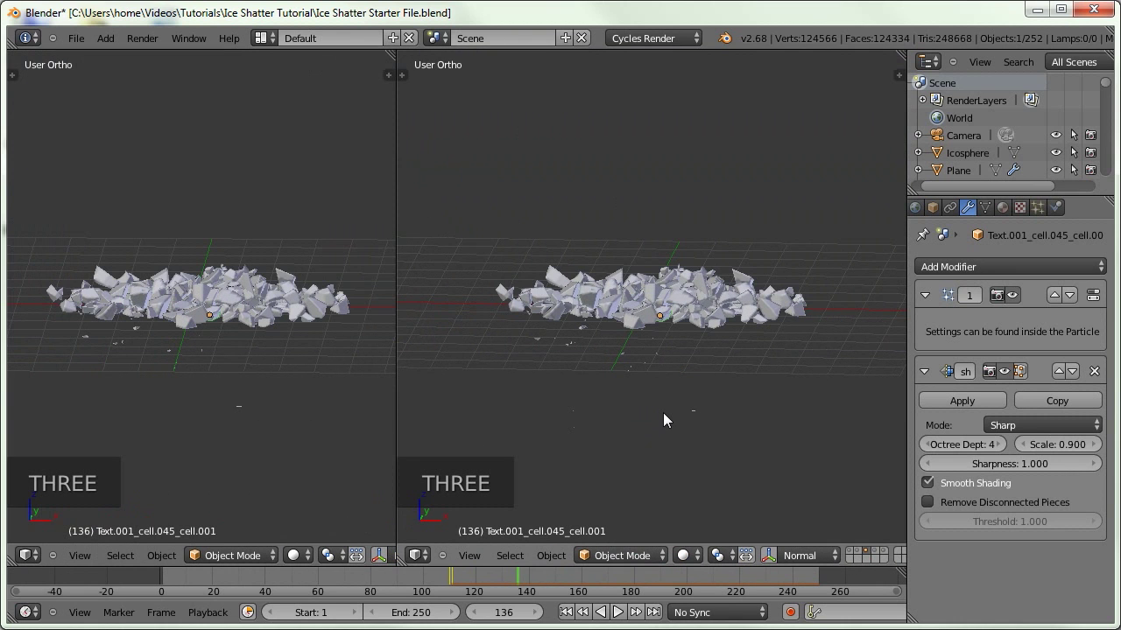
{"action": "left_click", "coordinate": [27, 555]}
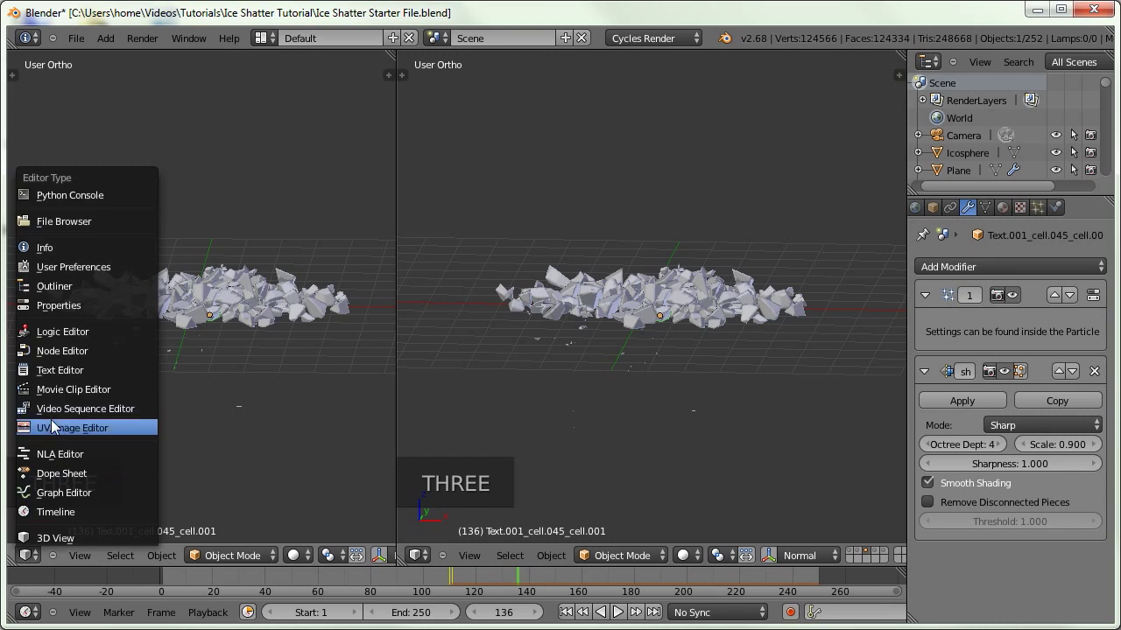
{"action": "left_click", "coordinate": [55, 371]}
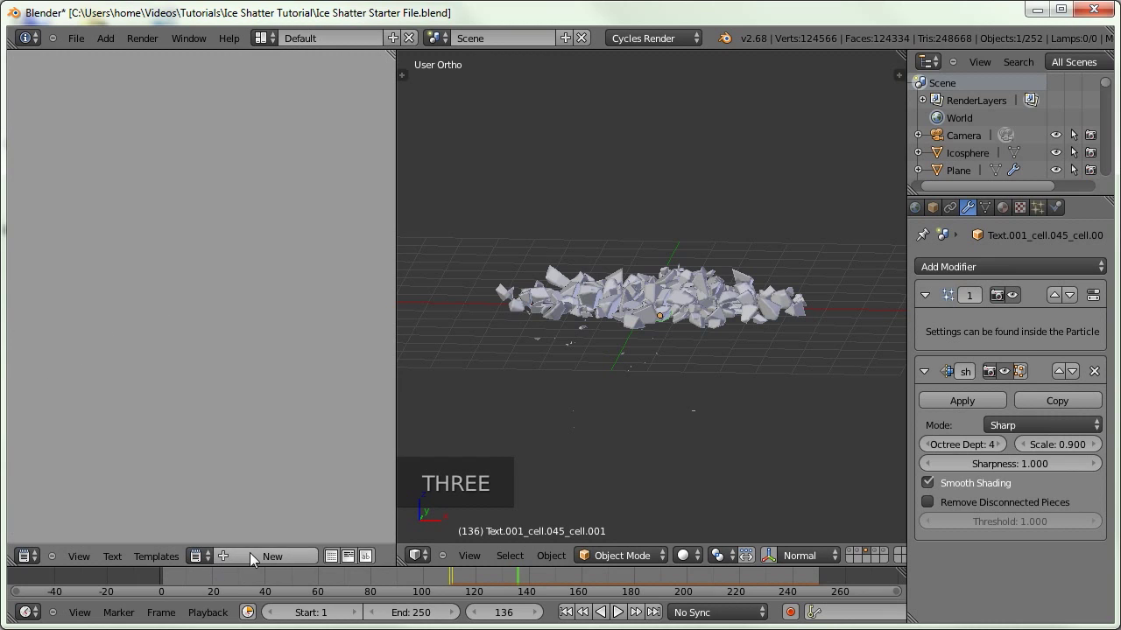
Create a new text block with line numbers and syntax highlighting turned on
{"action": "left_click", "coordinate": [302, 556]}
{"action": "scroll", "coordinate": [306, 560], "scroll_direction": "right", "scroll_amount": 4}
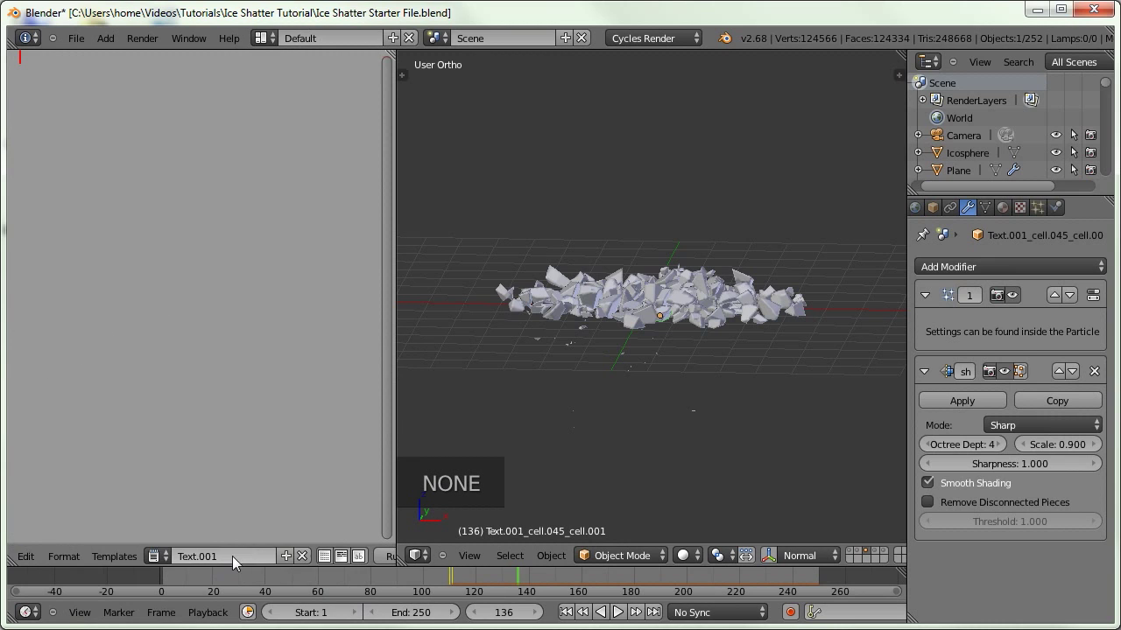
{"action": "scroll", "coordinate": [294, 555], "scroll_direction": "right", "scroll_amount": 2}
{"action": "left_click", "coordinate": [263, 557]}
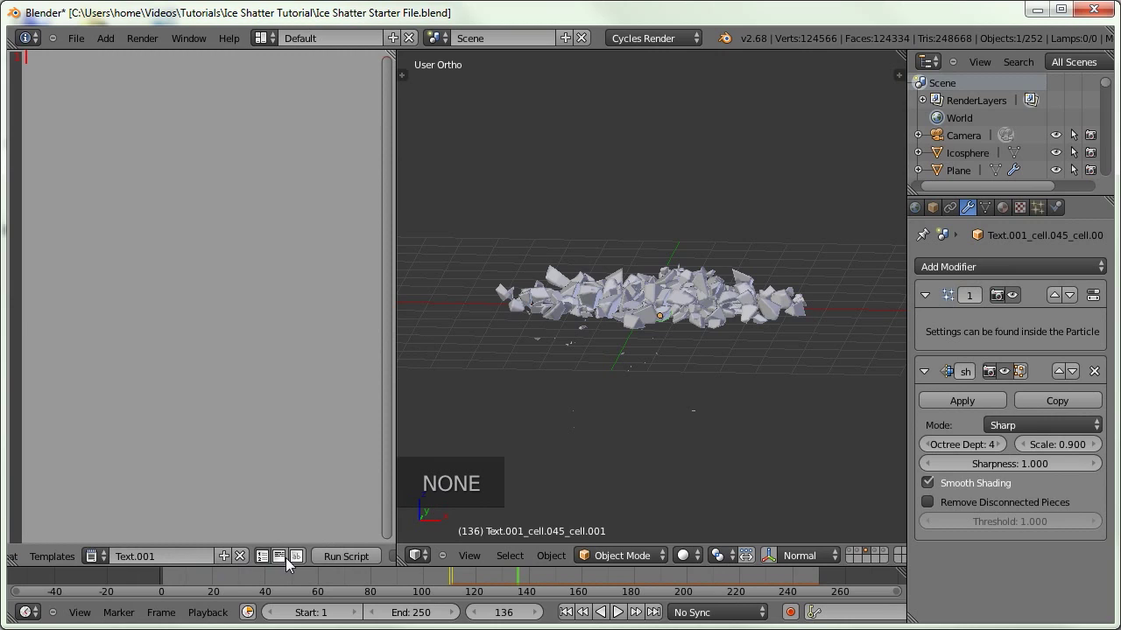
{"action": "scroll", "coordinate": [292, 560], "scroll_direction": "left", "scroll_amount": 6}
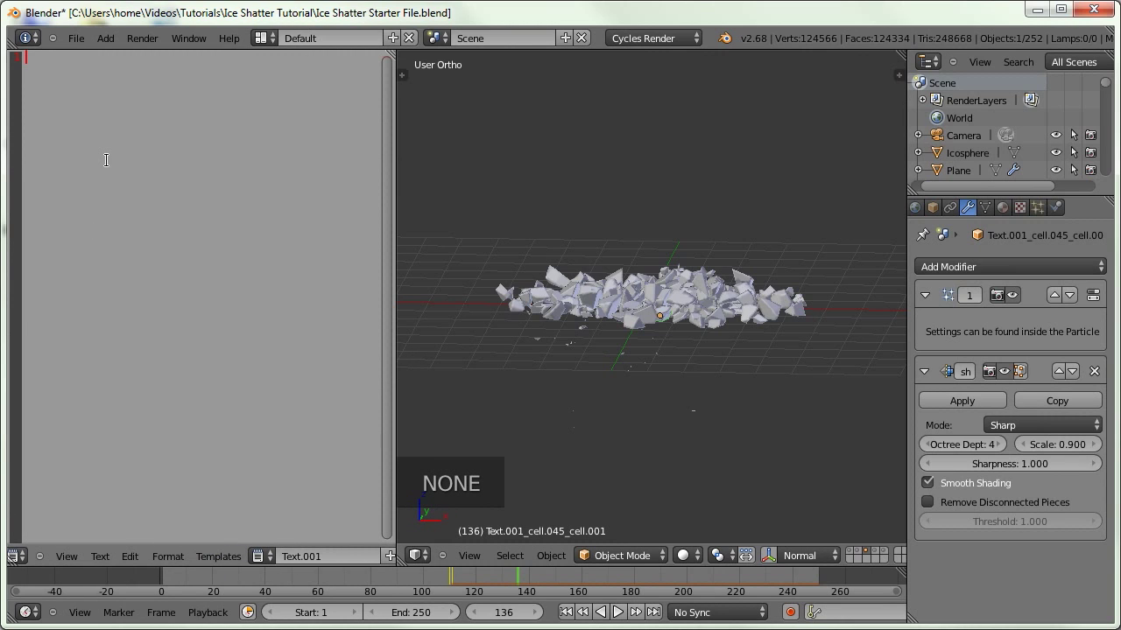
Start the script with "import bpy;" and the loop "for object in bpy.context.selected_objects:"
{"action": "type", "text": "import bpy;"}
{"action": "key", "text": "Return"}
{"action": "key", "text": "Return"}
{"action": "type", "text": "for object in bpy.context.selected_objects"}
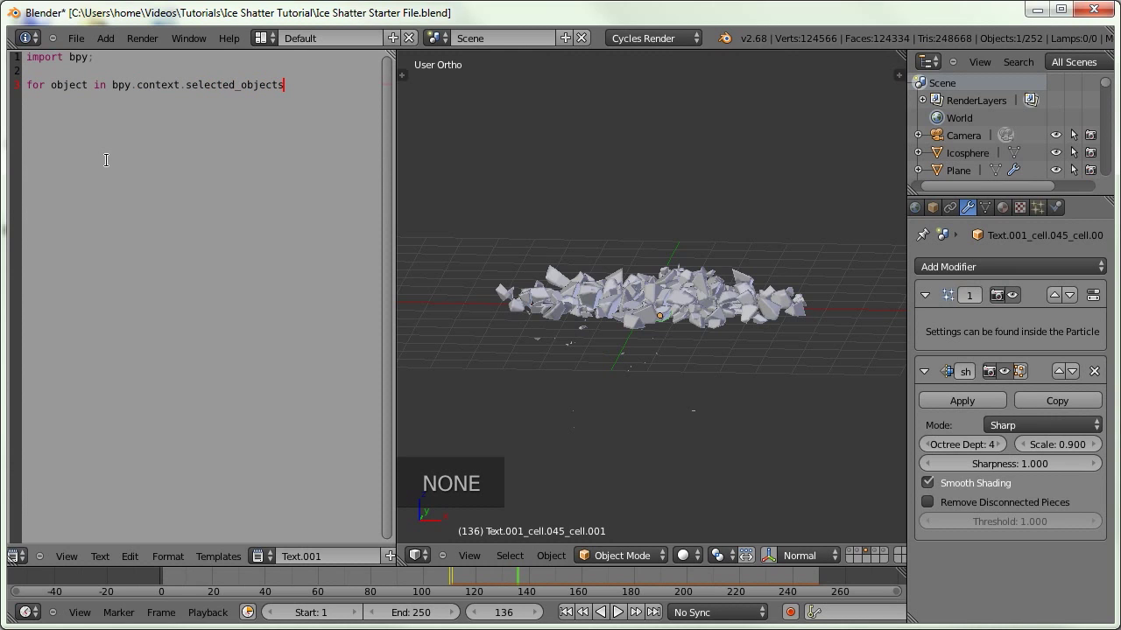
{"action": "type", "text": ":"}
{"action": "key", "text": "Return"}
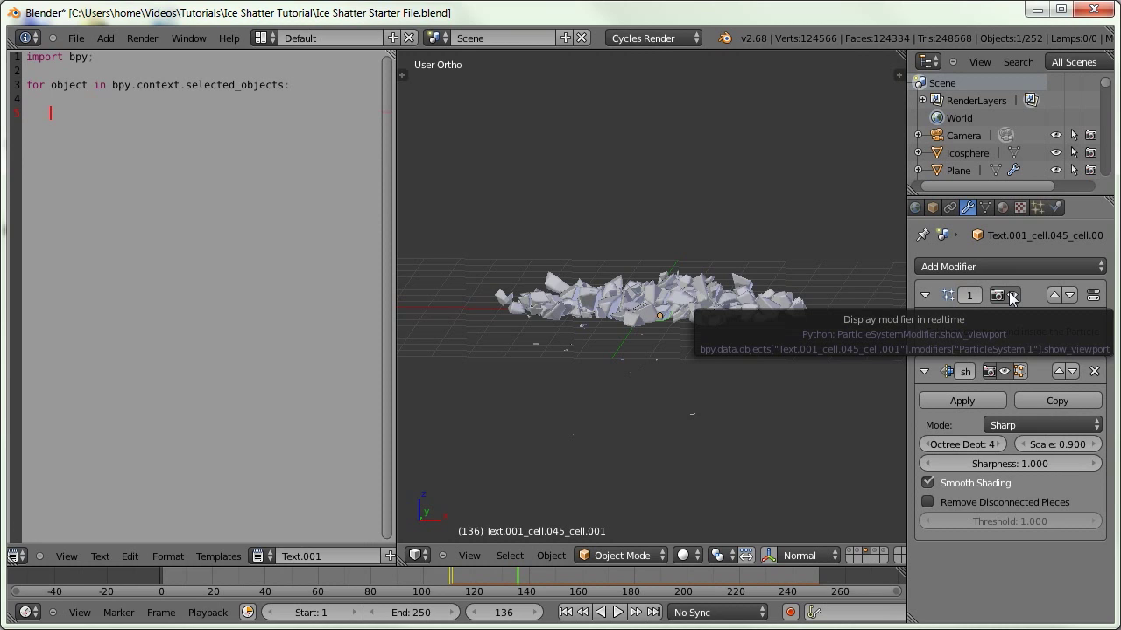
Consult the existing script "Text" for reference and return to "Text.001"
{"action": "left_click", "coordinate": [261, 556]}
{"action": "left_click", "coordinate": [274, 373]}
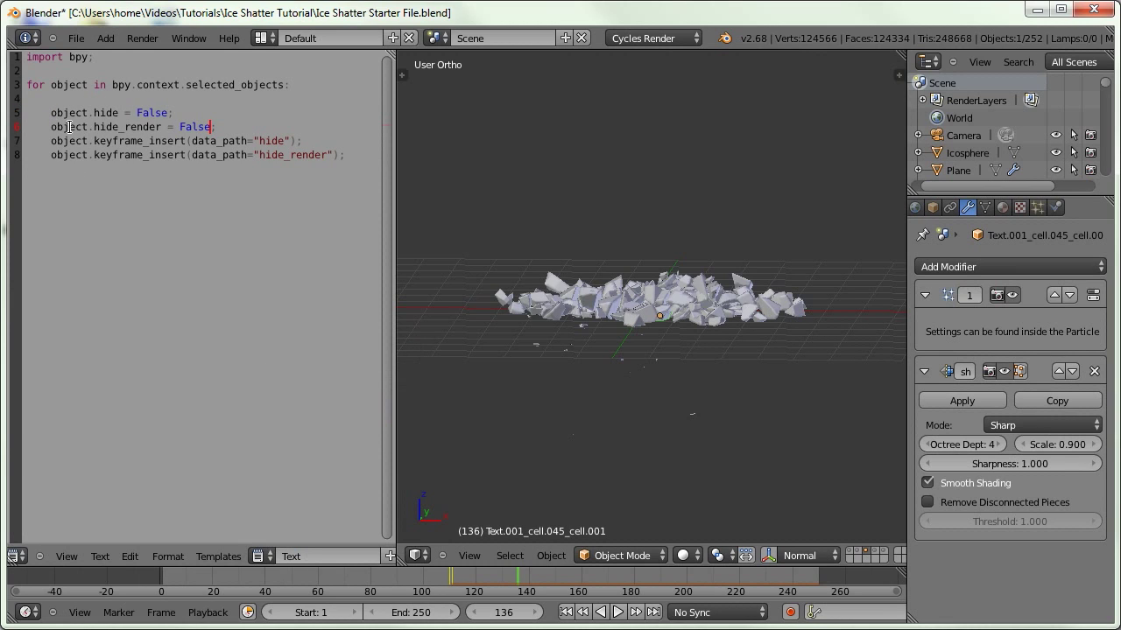
{"action": "left_click", "coordinate": [264, 556]}
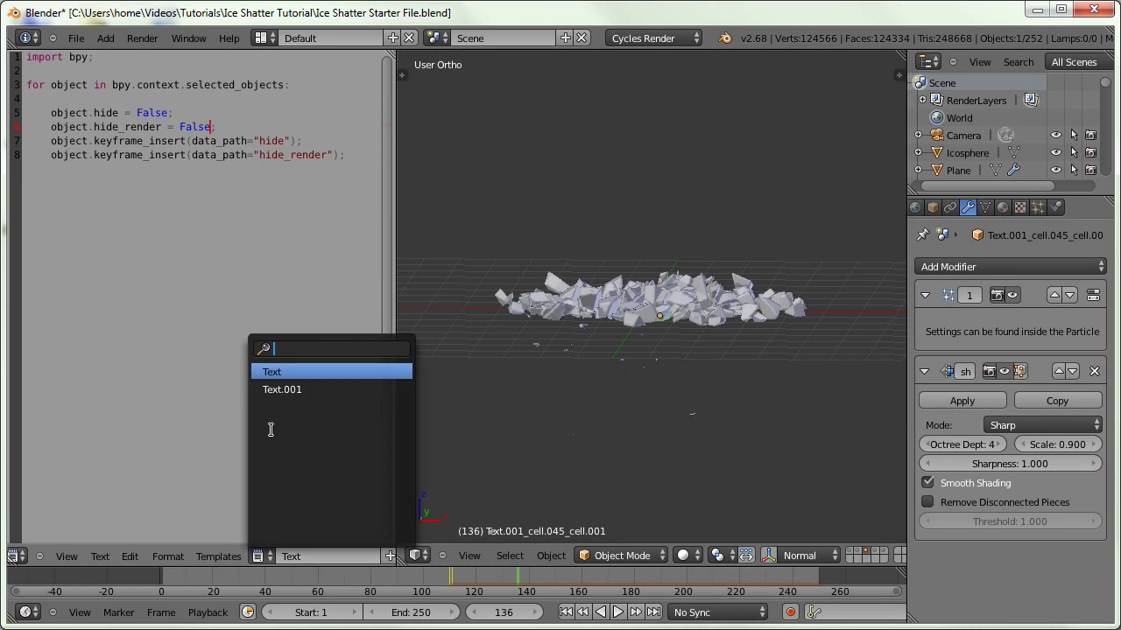
{"action": "left_click", "coordinate": [270, 388]}
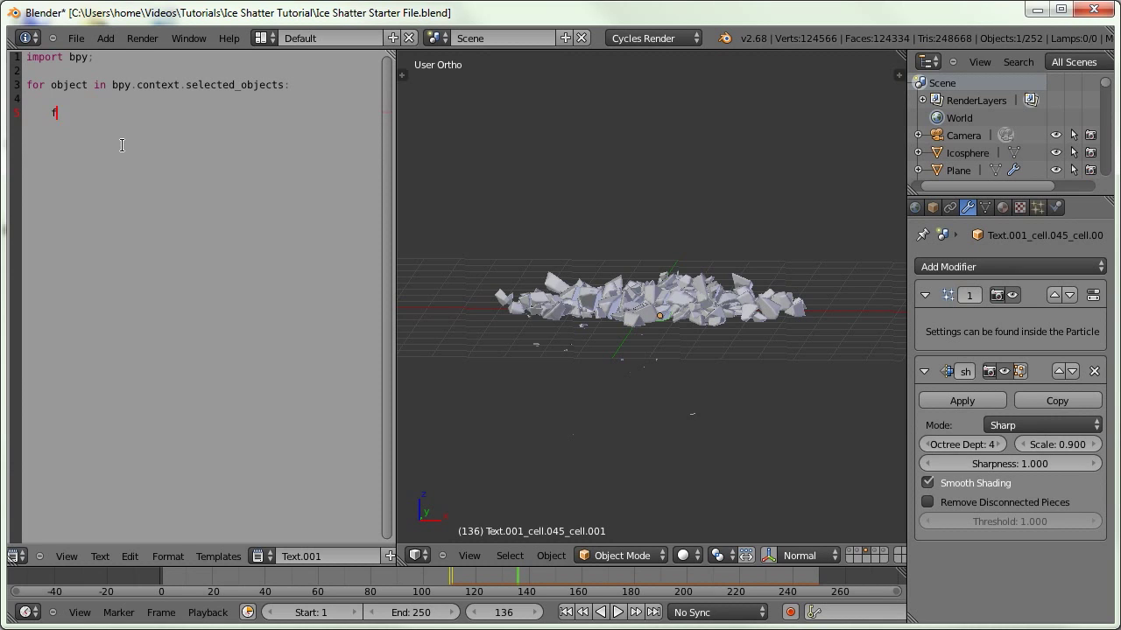
Add a nested loop "for modifier in object.modifiers:" containing the line "modifier.show_viewport = False;"
{"action": "type", "text": "modifier in object.modifiers:"}
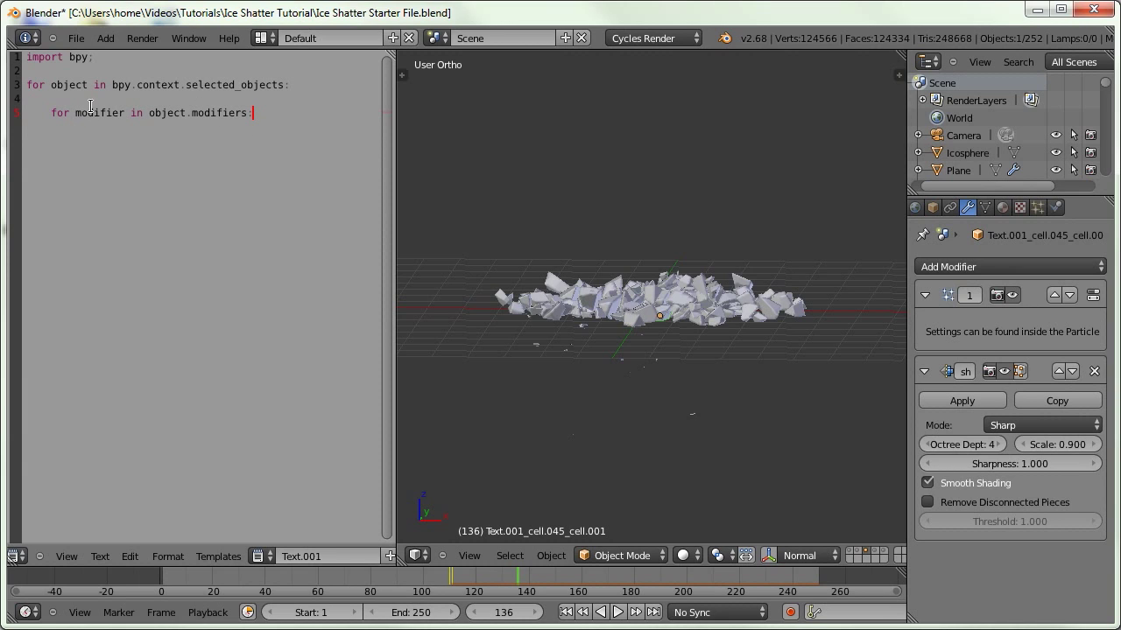
{"action": "key", "text": "Return"}
{"action": "key", "text": "Return"}
{"action": "type", "text": "modifier.show_viewport = False;"}
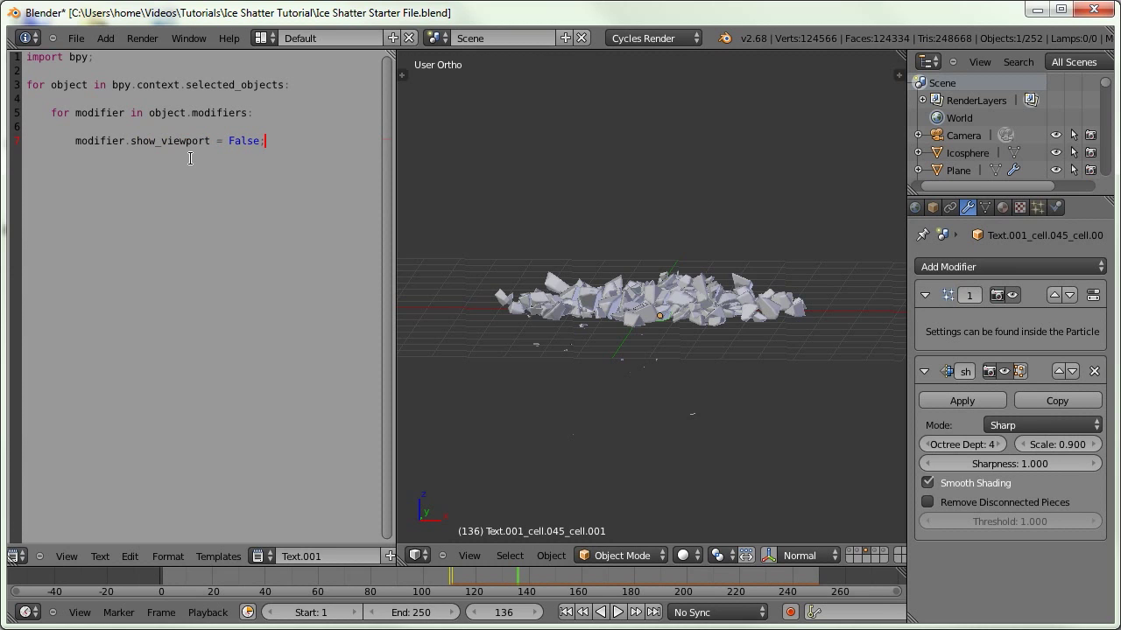
Select all shards and run the script to turn off their modifiers in the viewport
{"action": "middle_click_drag", "start_coordinate": [587, 263], "coordinate": [600, 284]}
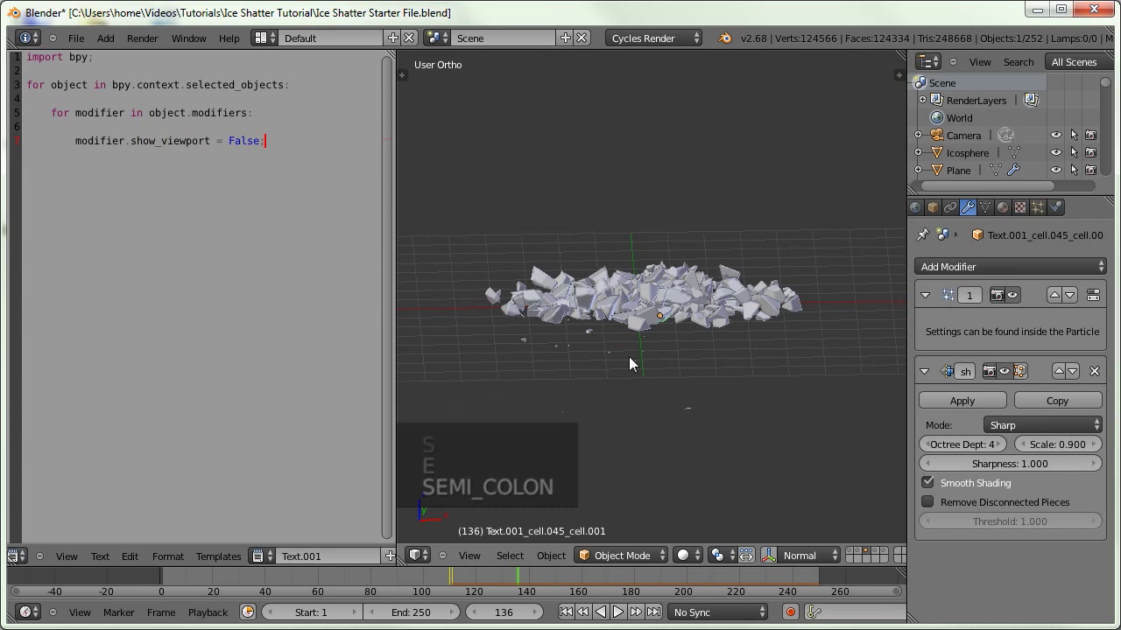
{"action": "key", "text": "a"}
{"action": "key", "text": "a"}
{"action": "key", "text": "a"}
{"action": "scroll", "coordinate": [279, 558], "scroll_direction": "right", "scroll_amount": 6}
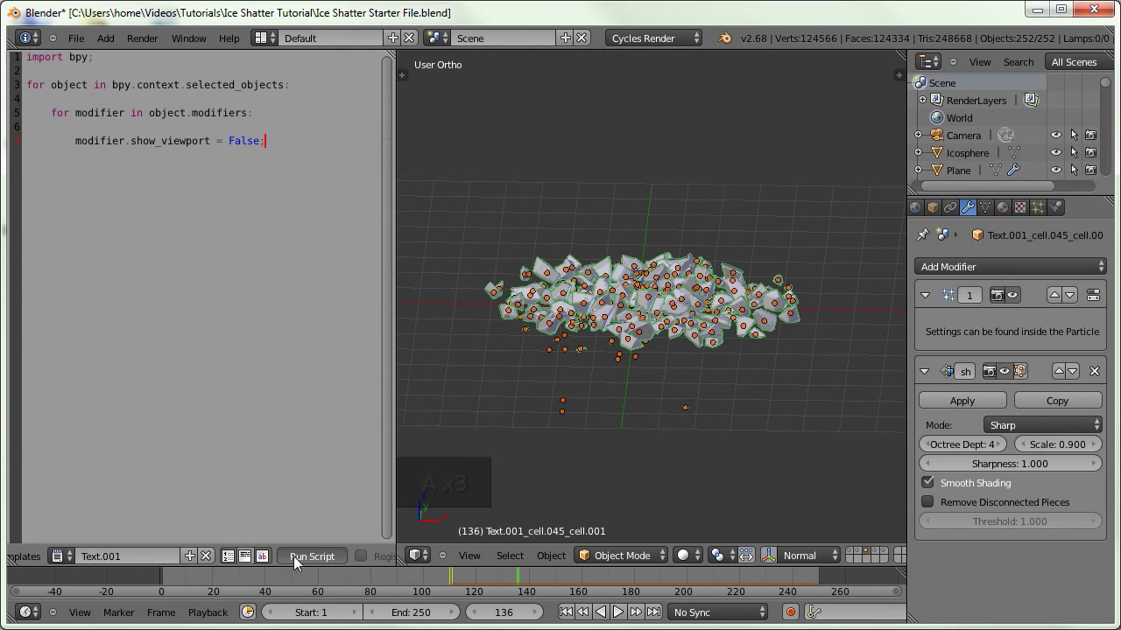
{"action": "left_click", "coordinate": [295, 561]}
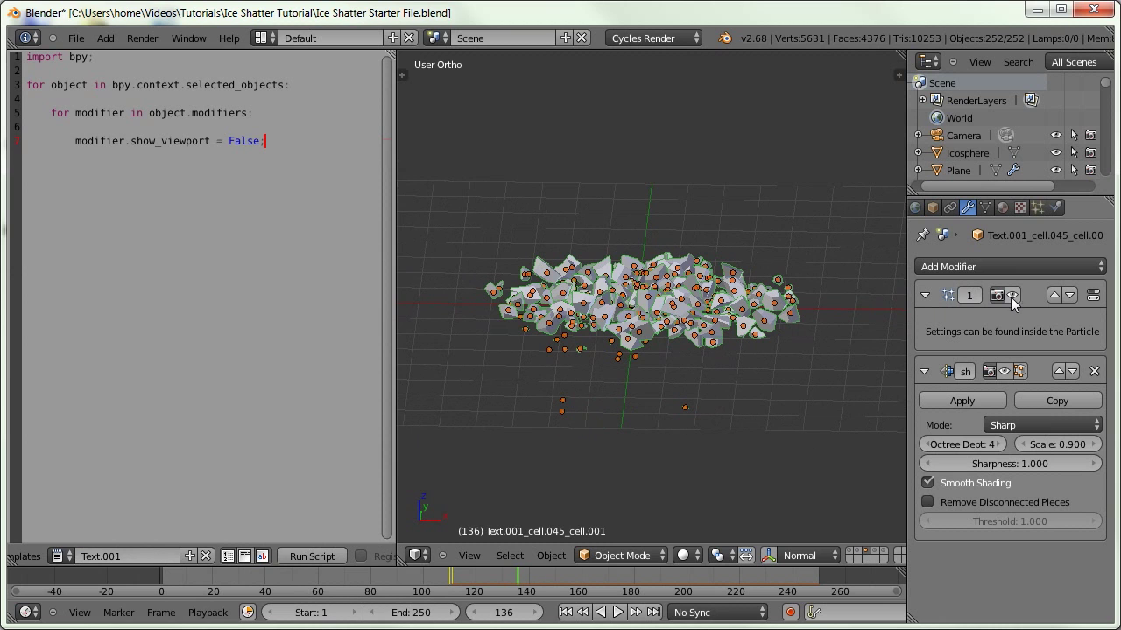
Scrub the timeline to frame 122 and examine the shards without their modifiers up close
{"action": "middle_click_drag", "start_coordinate": [573, 372], "coordinate": [544, 313]}
{"action": "left_click_drag", "start_coordinate": [526, 574], "coordinate": [481, 578]}
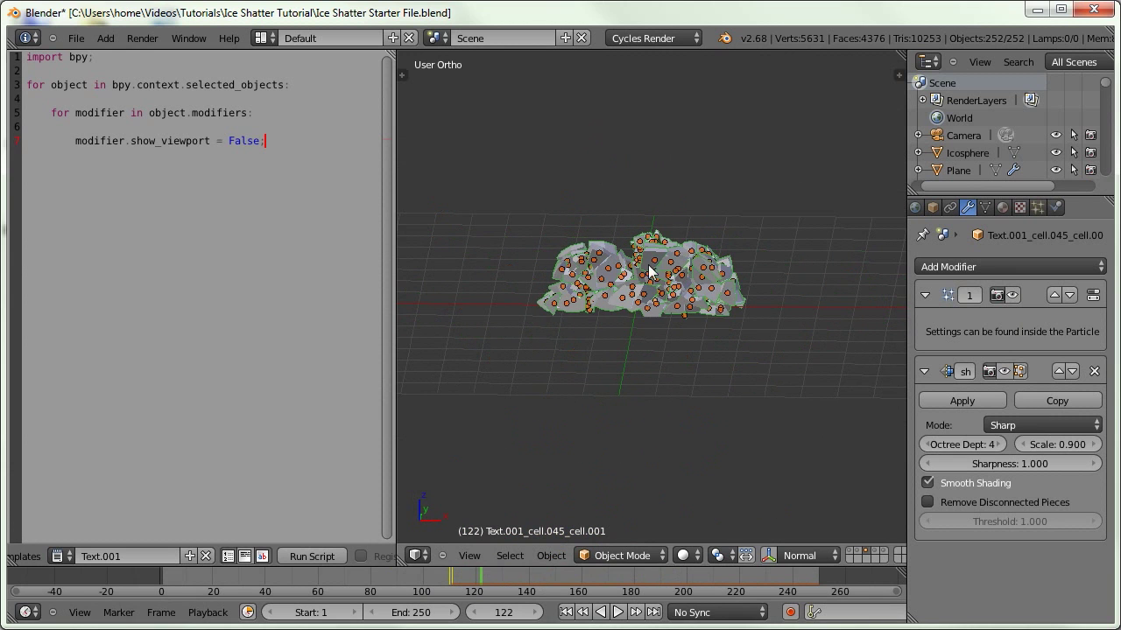
{"action": "scroll", "coordinate": [649, 267], "scroll_direction": "up", "scroll_amount": 8}
Change show_viewport to True in the script and run it again to turn the shards' modifiers back on
{"action": "double_click", "coordinate": [242, 141]}
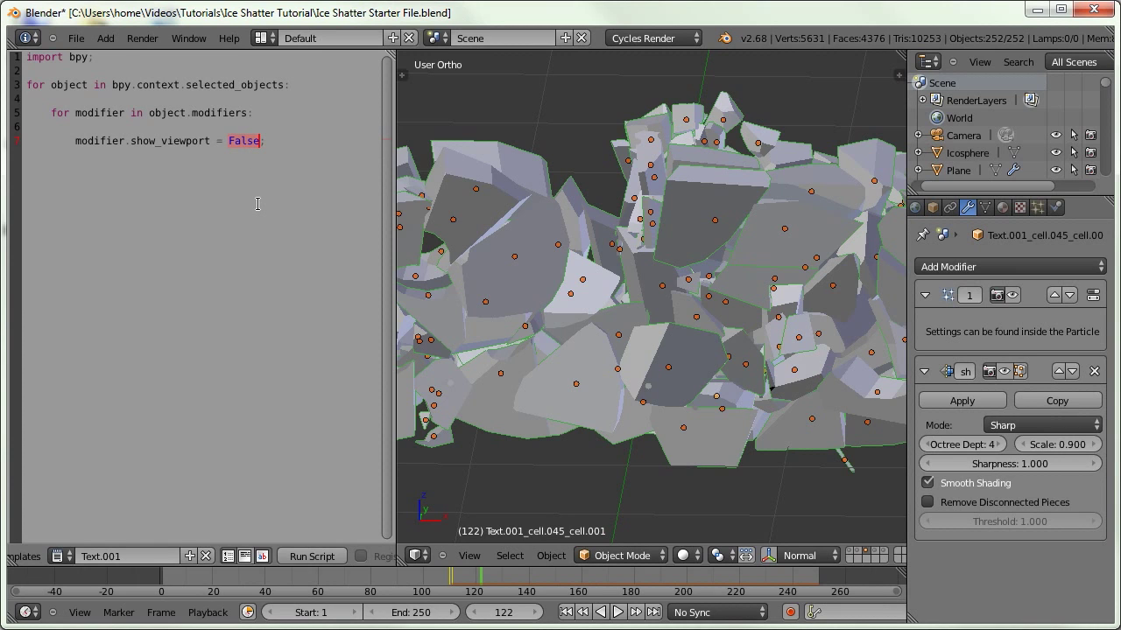
{"action": "type", "text": "Tru"}
{"action": "scroll", "coordinate": [245, 557], "scroll_direction": "down", "scroll_amount": 3}
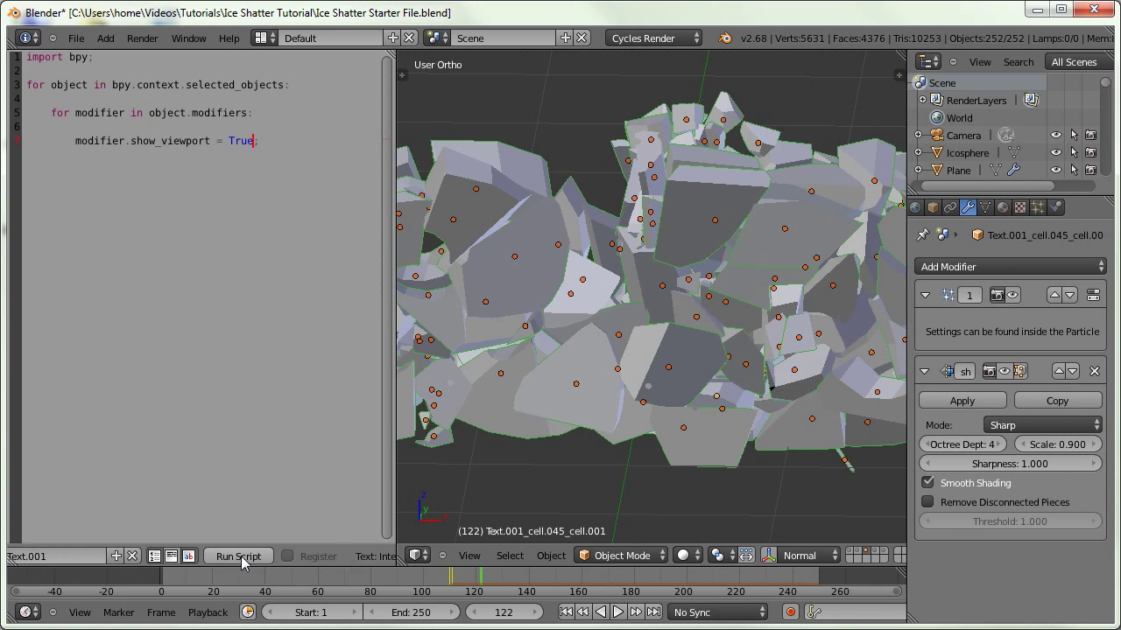
{"action": "left_click", "coordinate": [237, 556]}
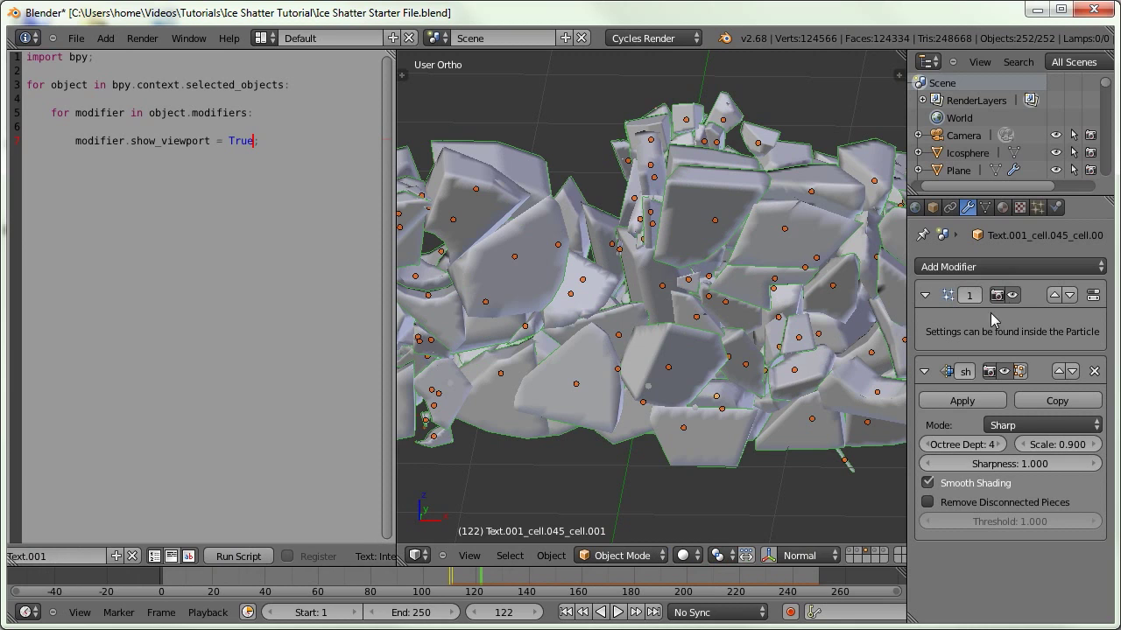
Select only the large shard near the top of the text, and merge the Text Editor area back into a single 3D view
{"action": "right_click", "coordinate": [692, 213]}
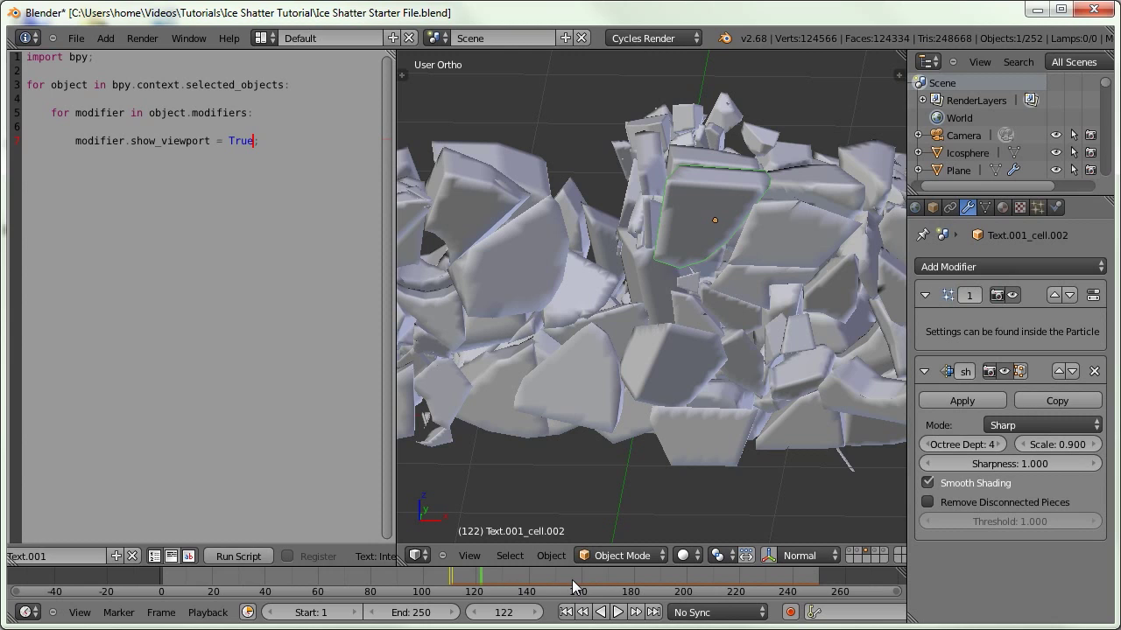
{"action": "middle_click_drag", "start_coordinate": [163, 213], "coordinate": [347, 175]}
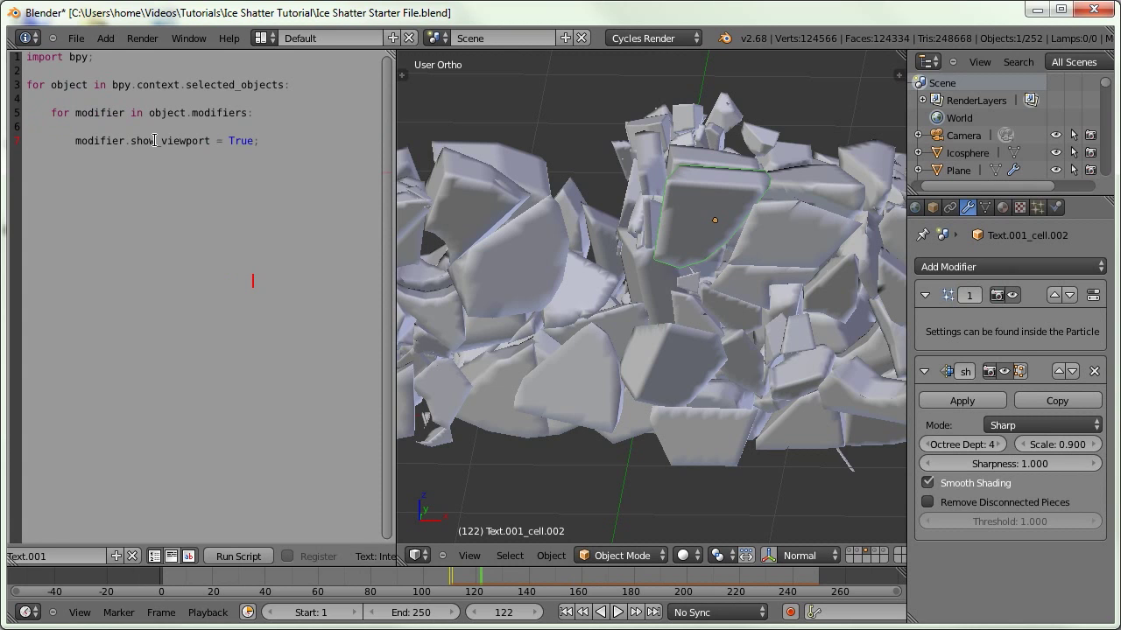
{"action": "middle_click_drag", "start_coordinate": [659, 265], "coordinate": [653, 266]}
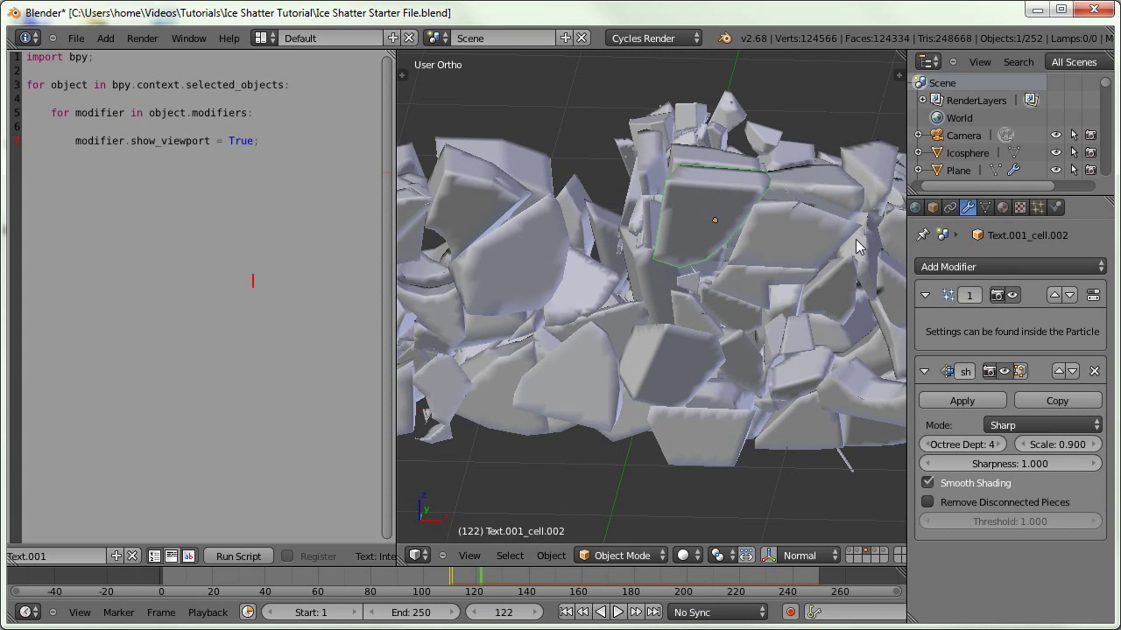
{"action": "left_click_drag", "start_coordinate": [400, 561], "coordinate": [192, 438]}
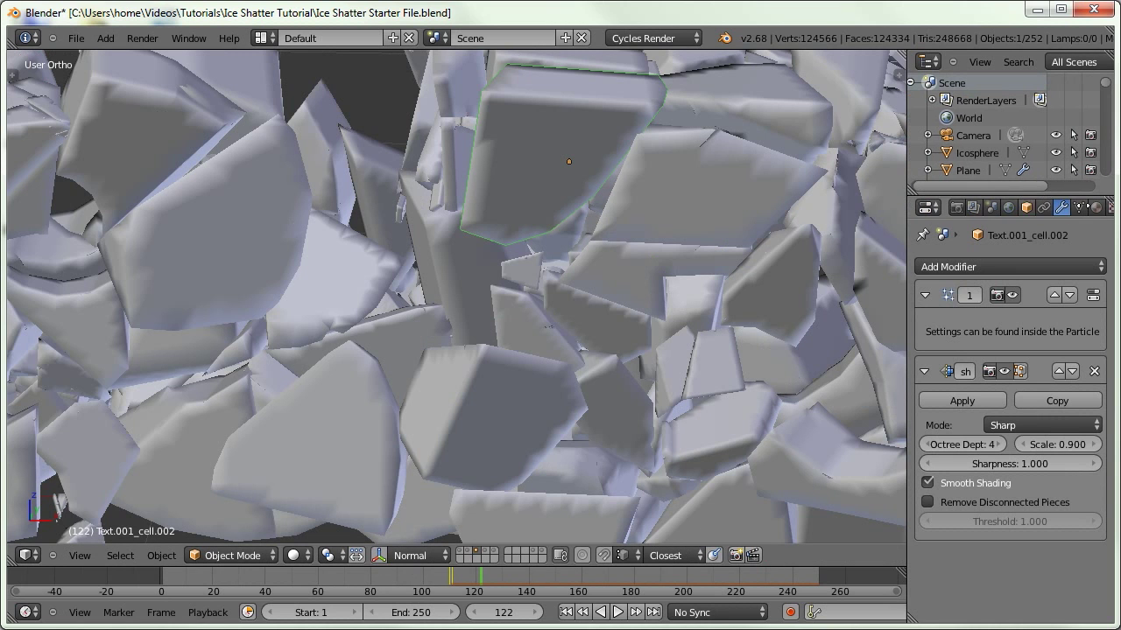
Switch off layers 4 and 5 in the render layer's layer settings, and show scene layers 5 and 4 individually to check their contents
{"action": "left_click", "coordinate": [956, 206]}
{"action": "left_click", "coordinate": [975, 207]}
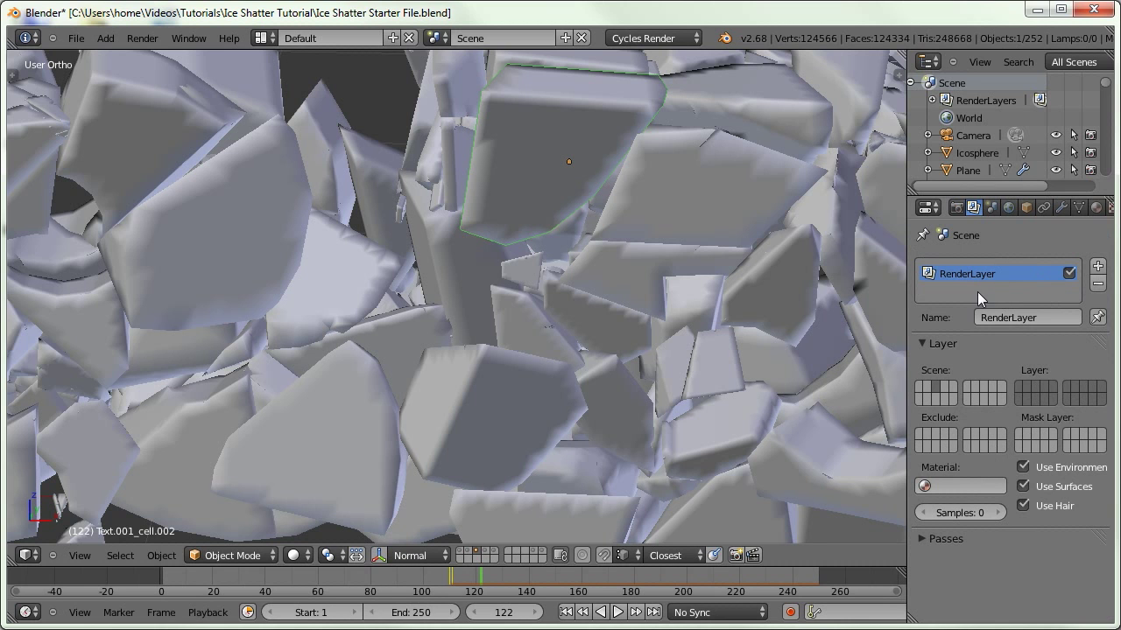
{"action": "scroll", "coordinate": [390, 410], "scroll_direction": "down", "scroll_amount": 6}
{"action": "scroll", "coordinate": [399, 297], "scroll_direction": "up", "scroll_amount": 1}
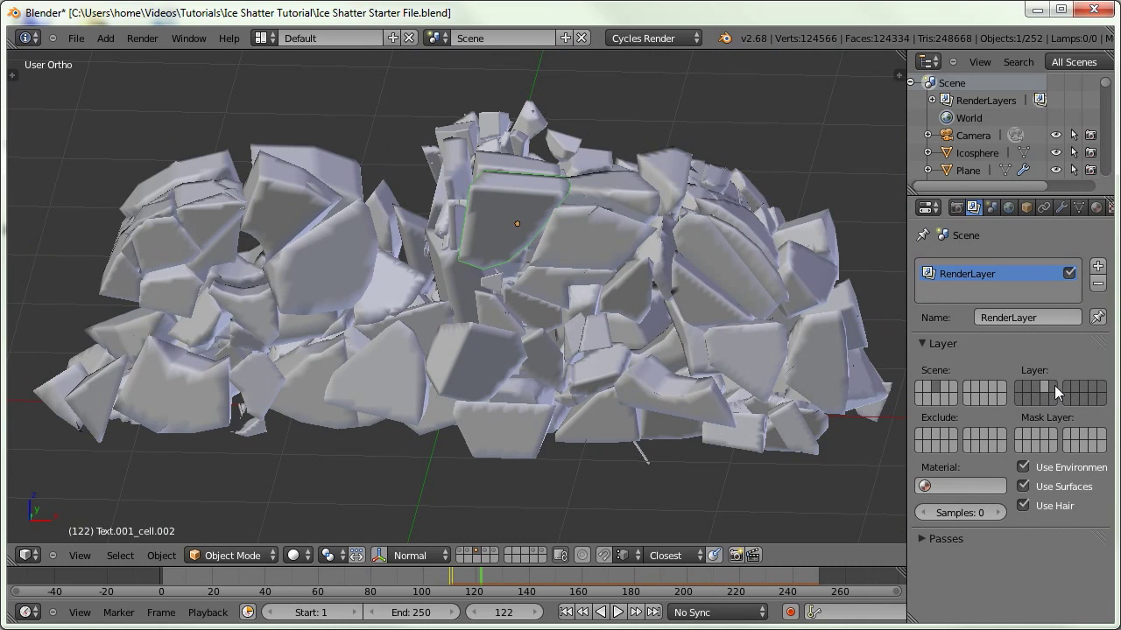
{"action": "left_click", "coordinate": [492, 552]}
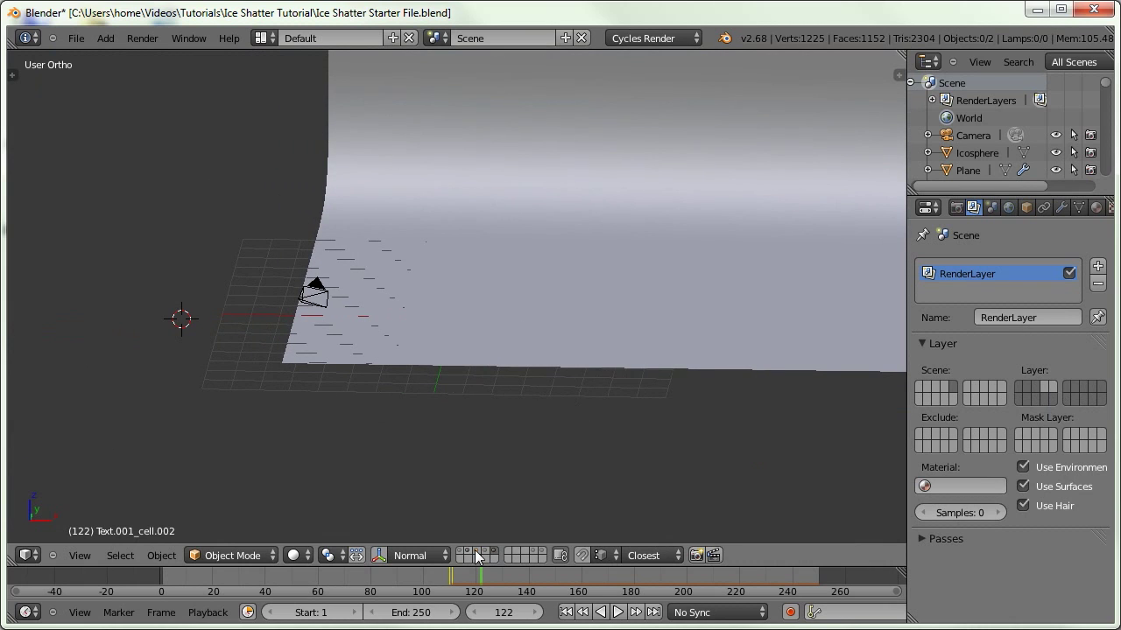
{"action": "left_click", "coordinate": [487, 557]}
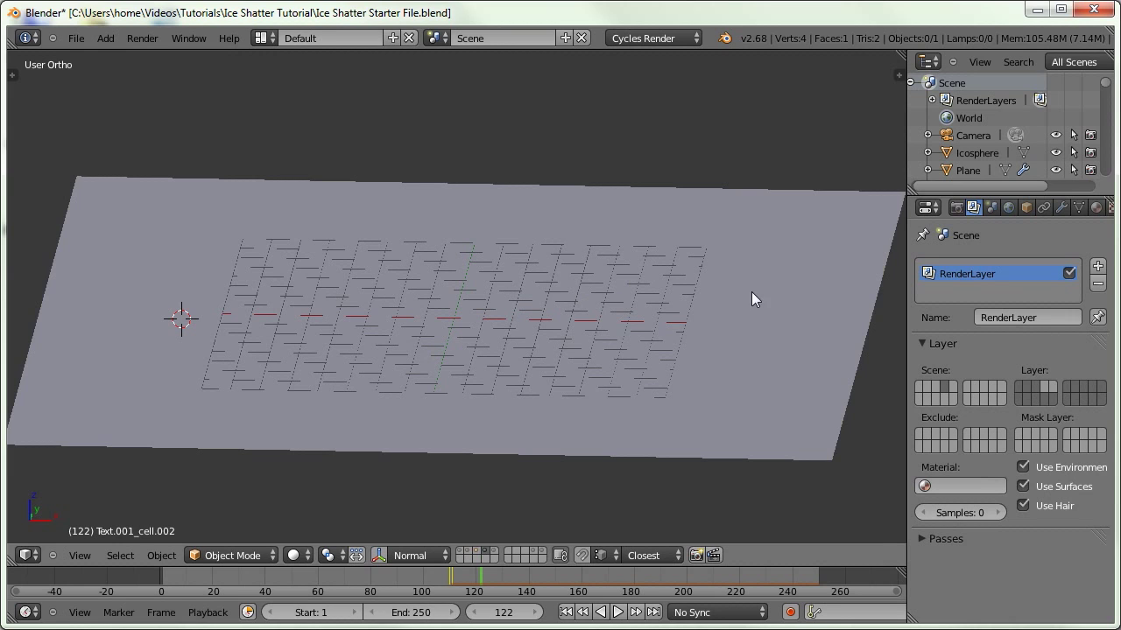
Enable the Vector pass for the existing render layer
{"action": "left_click", "coordinate": [935, 539]}
{"action": "scroll", "coordinate": [939, 560], "scroll_direction": "down", "scroll_amount": 3}
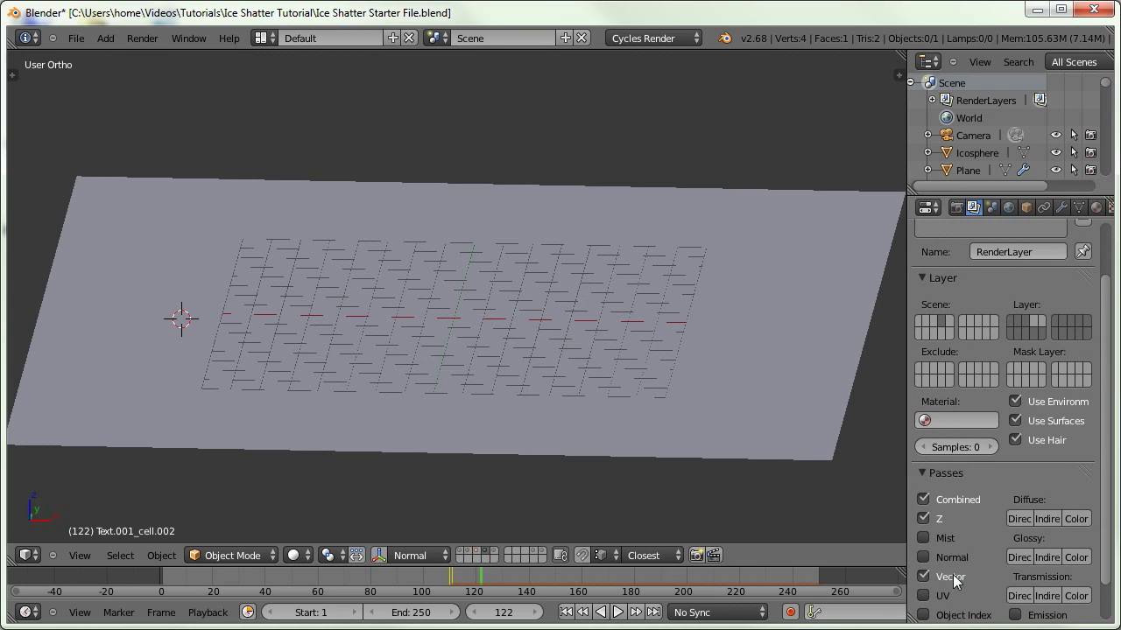
{"action": "scroll", "coordinate": [954, 438], "scroll_direction": "up", "scroll_amount": 3}
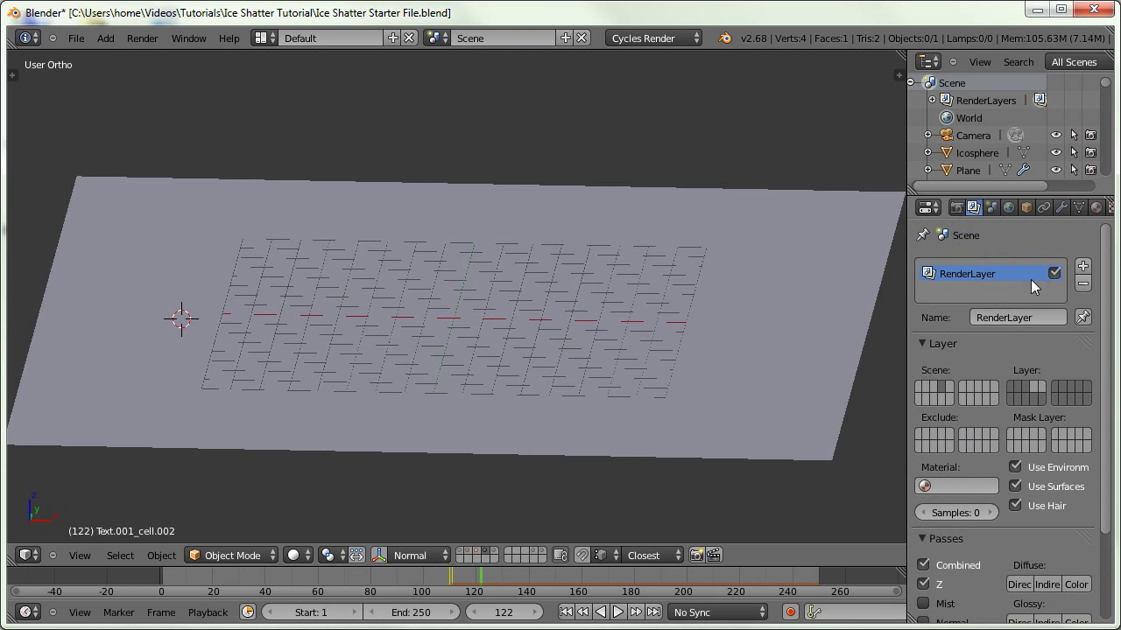
Add a second render layer named Background that renders only scene layer 5, and show that scene layer in the viewport
{"action": "left_click", "coordinate": [1082, 270]}
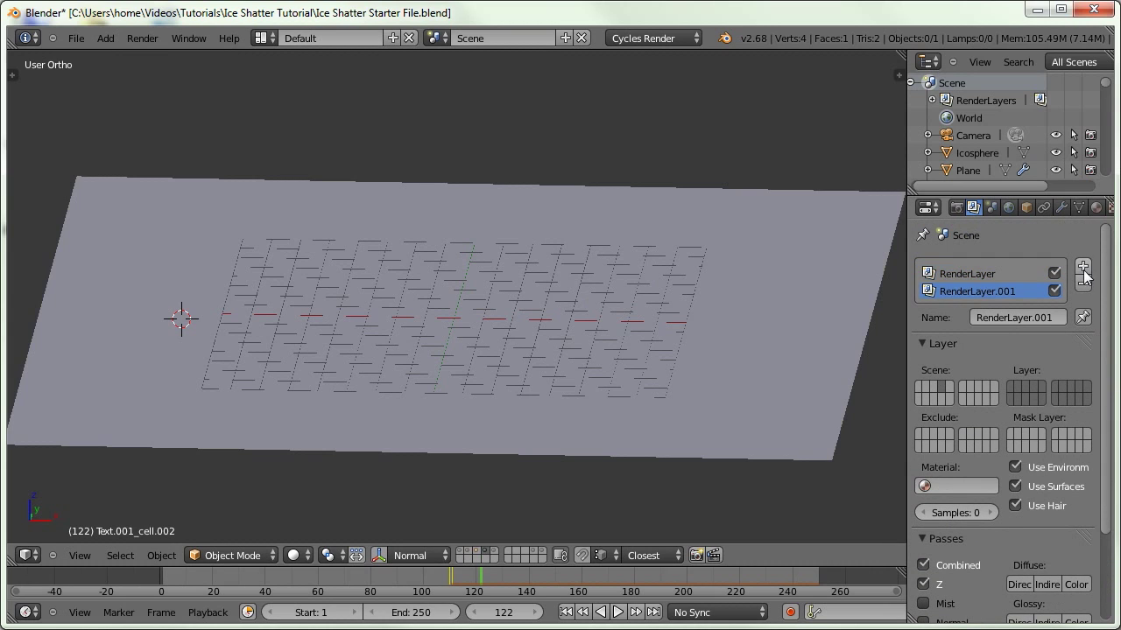
{"action": "left_click", "coordinate": [1009, 319]}
{"action": "key", "text": "BackSpace"}
{"action": "key", "text": "BackSpace"}
{"action": "key", "text": "BackSpace"}
{"action": "key", "text": "BackSpace"}
{"action": "key", "text": "BackSpace"}
{"action": "type", "text": "Background"}
{"action": "key", "text": "Return"}
{"action": "left_click", "coordinate": [1042, 386]}
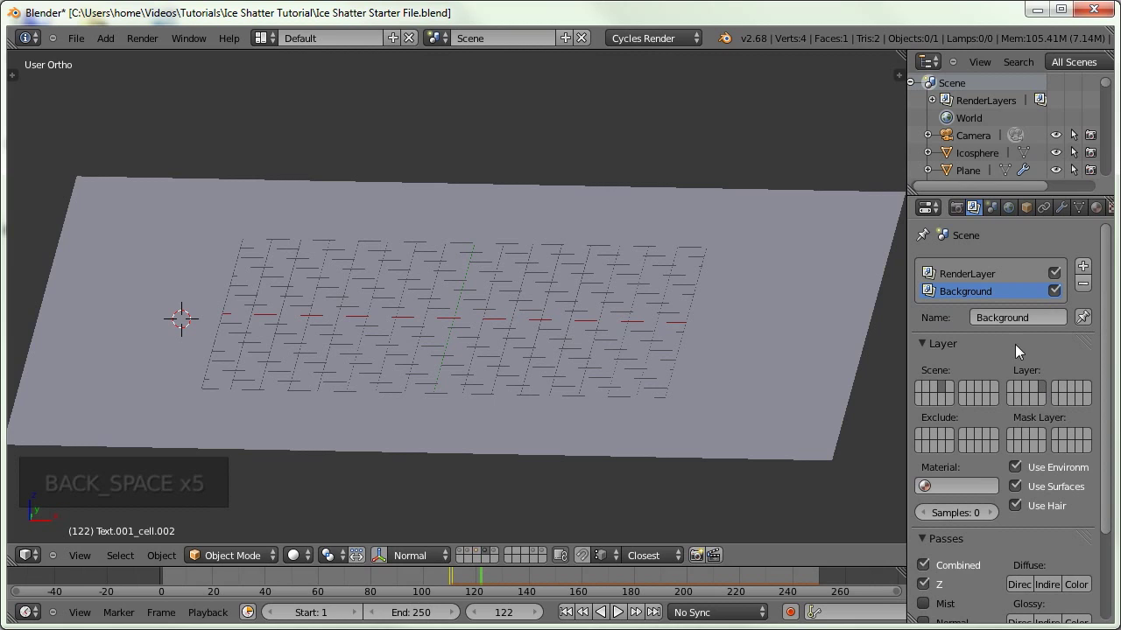
{"action": "left_click", "coordinate": [495, 554]}
Turn on the Transparent film option in the render settings
{"action": "left_click", "coordinate": [956, 207]}
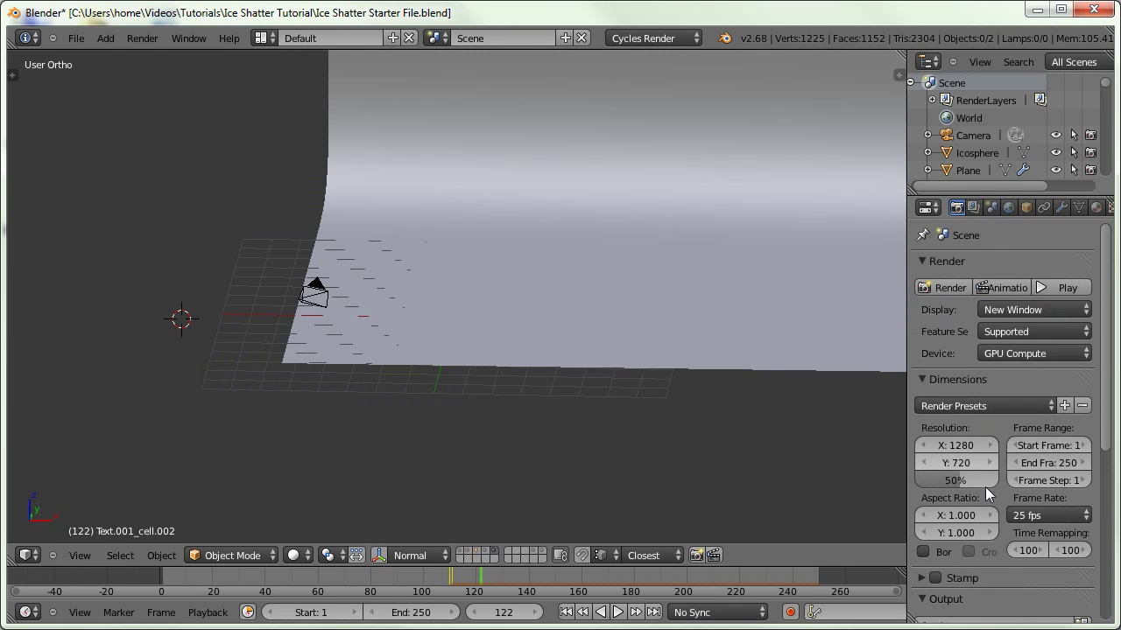
{"action": "scroll", "coordinate": [989, 350], "scroll_direction": "down", "scroll_amount": 8}
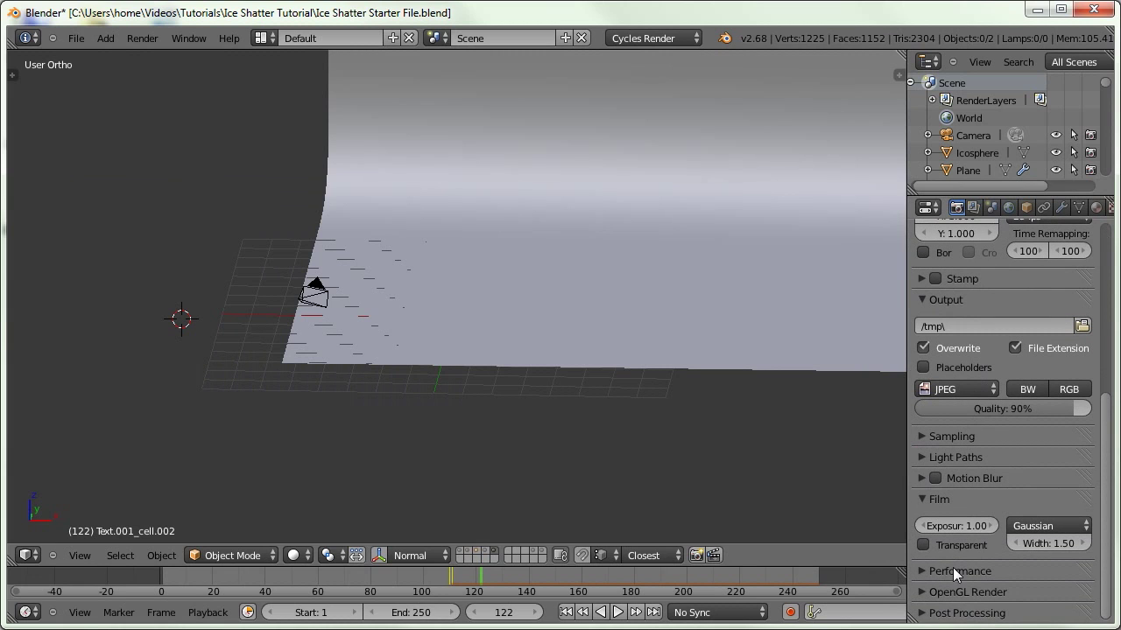
{"action": "scroll", "coordinate": [957, 486], "scroll_direction": "up", "scroll_amount": 3}
{"action": "scroll", "coordinate": [984, 418], "scroll_direction": "down", "scroll_amount": 3}
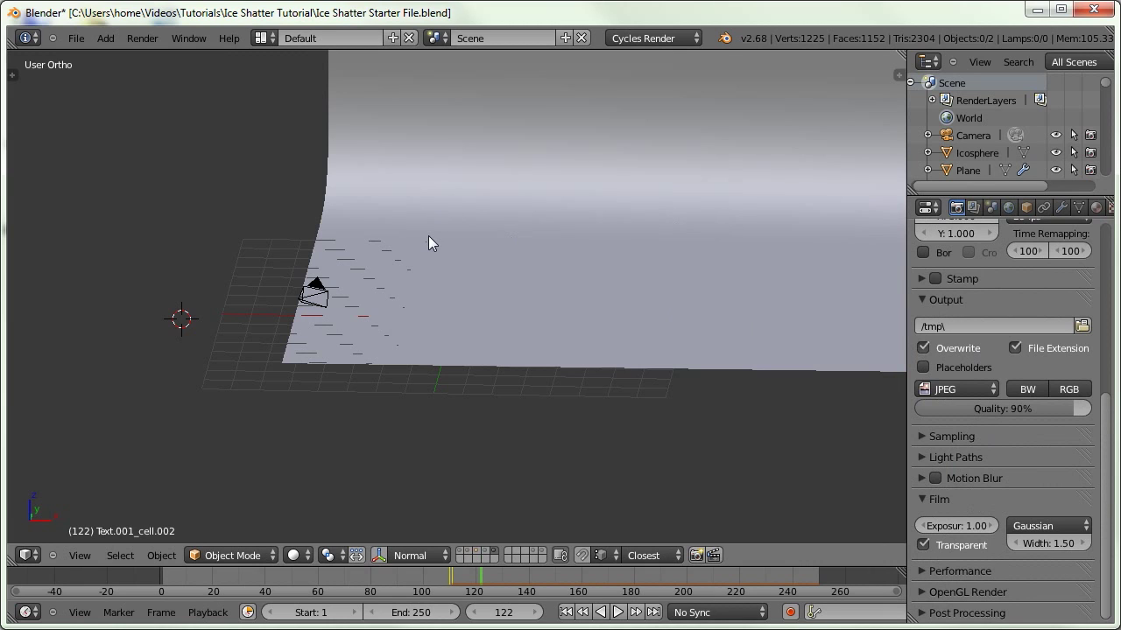
Set the Cycles render samples to 100
{"action": "scroll", "coordinate": [942, 404], "scroll_direction": "down", "scroll_amount": 1}
{"action": "left_click", "coordinate": [942, 401]}
{"action": "left_click", "coordinate": [1038, 445]}
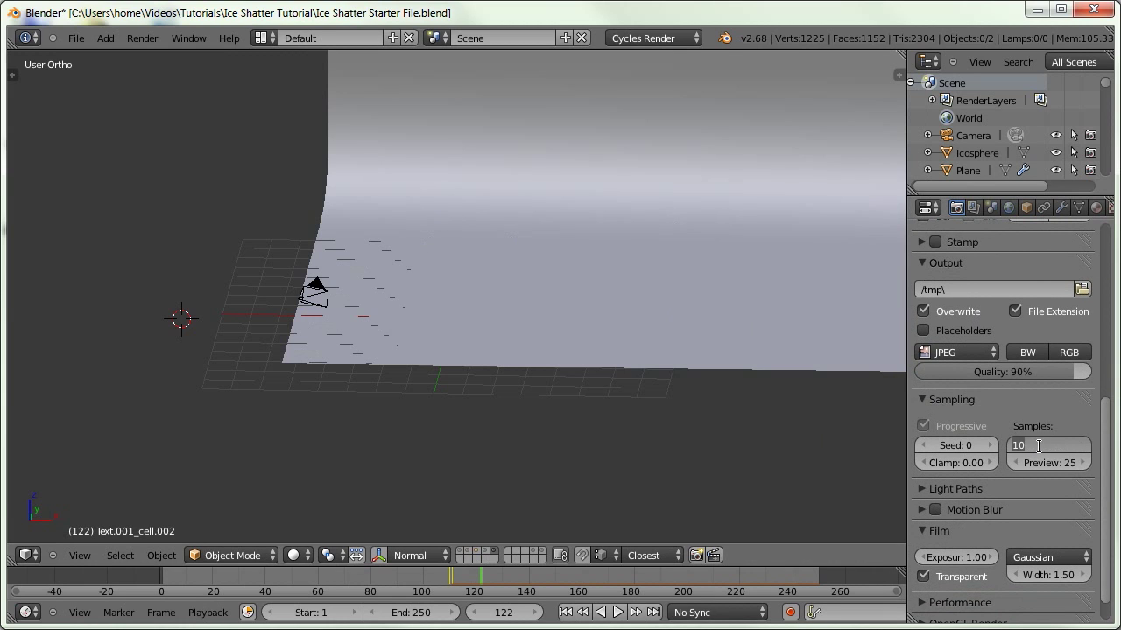
{"action": "key", "text": "Return"}
{"action": "middle_click_drag", "start_coordinate": [1017, 298], "coordinate": [1012, 386]}
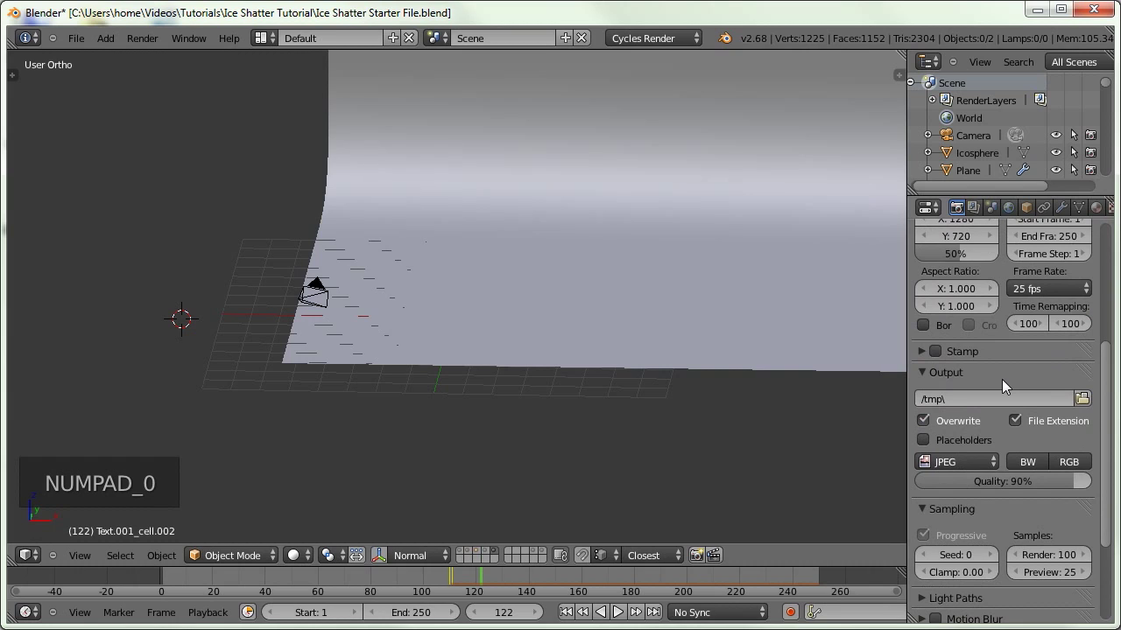
Show scene layers 1, 2, 3 and 5 together in the 3D view
{"action": "middle_click_drag", "start_coordinate": [485, 341], "coordinate": [489, 343]}
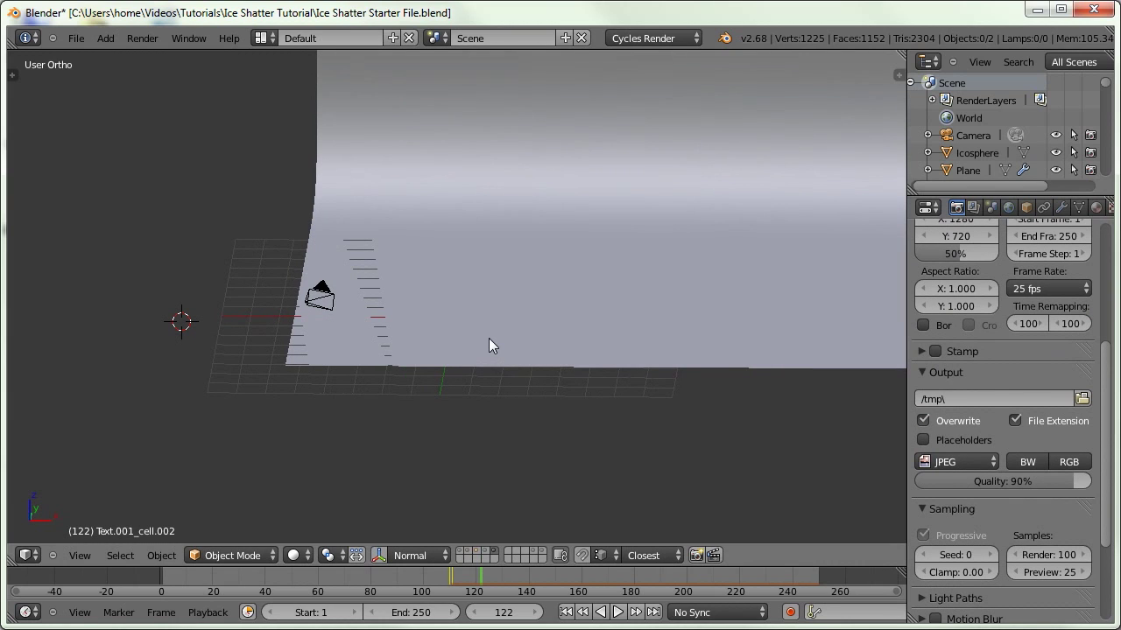
{"action": "key", "text": "1"}
{"action": "key", "text": "shift+2"}
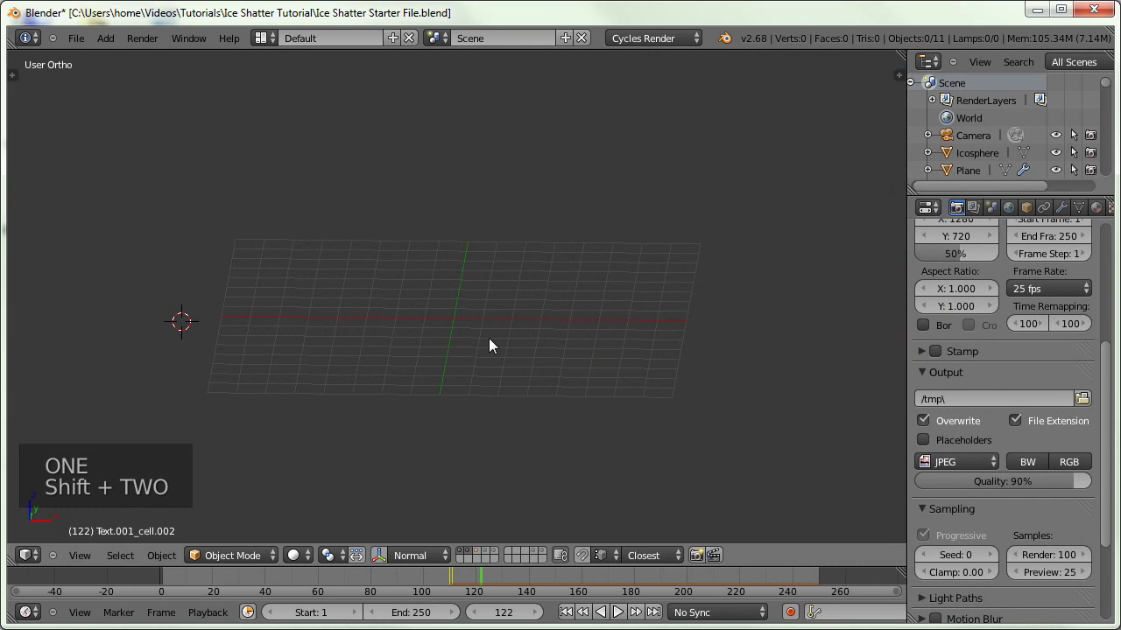
{"action": "key", "text": "shift+3"}
{"action": "key", "text": "shift+5"}
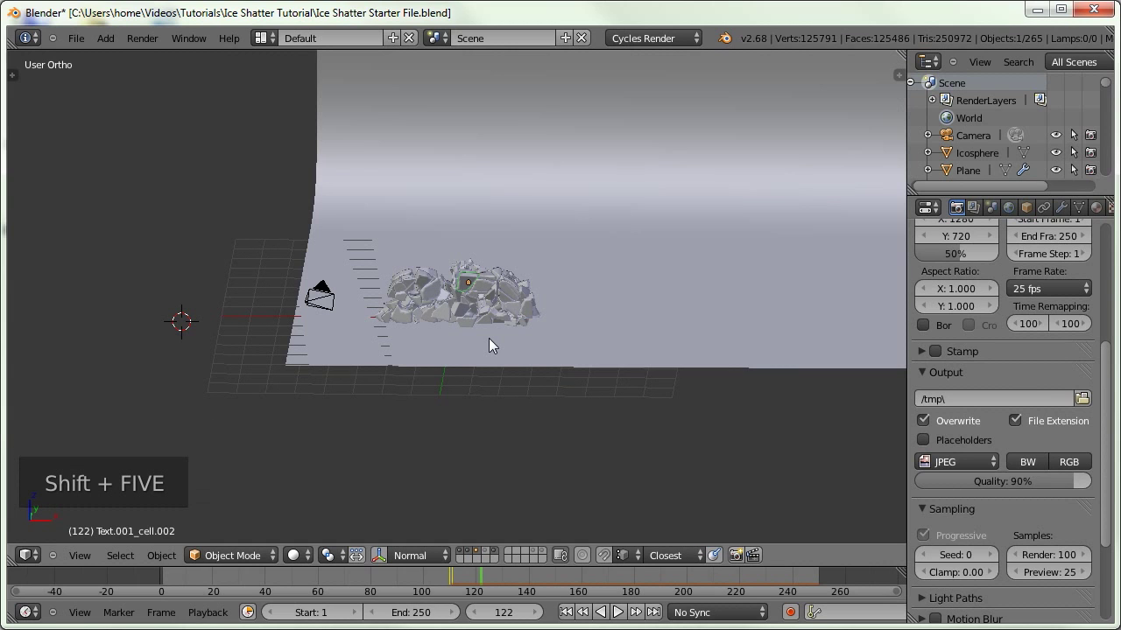
Go to frame 172, where the shards are scattered, and raise the render resolution scale to 100%
{"action": "middle_click_drag", "start_coordinate": [419, 337], "coordinate": [410, 329]}
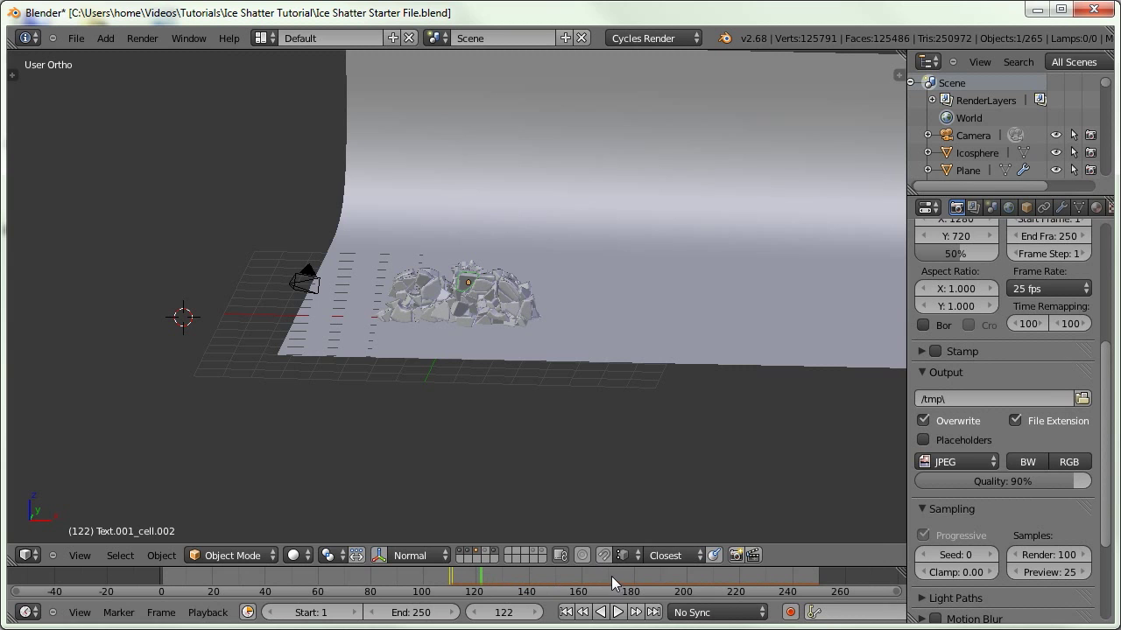
{"action": "left_click", "coordinate": [613, 575]}
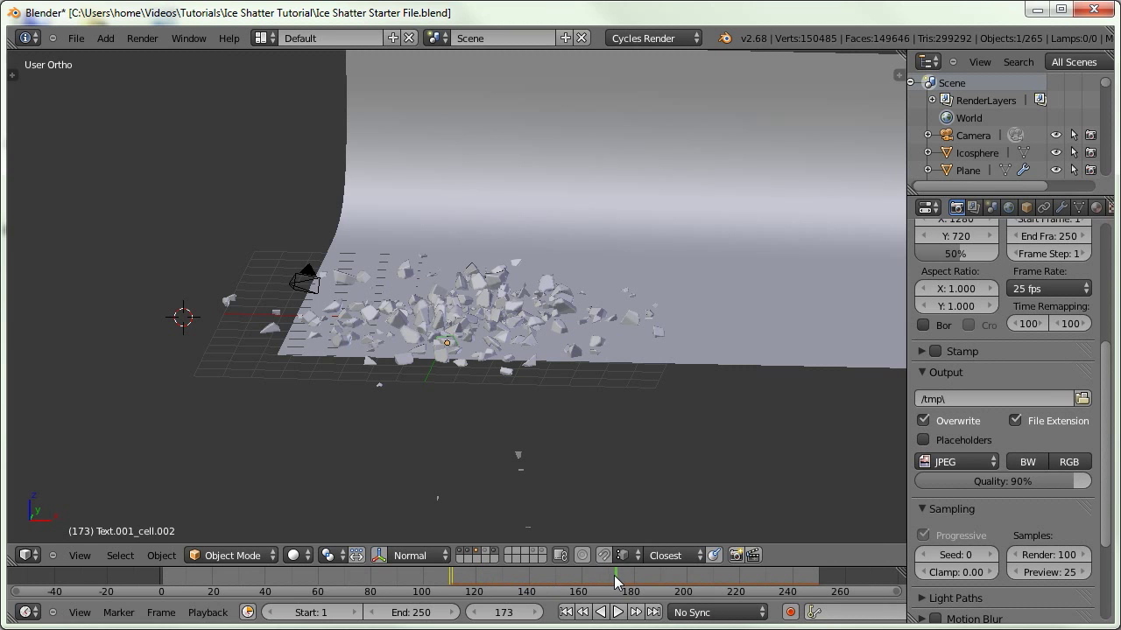
{"action": "middle_click_drag", "start_coordinate": [440, 352], "coordinate": [768, 282]}
{"action": "left_click_drag", "start_coordinate": [943, 261], "coordinate": [1002, 251]}
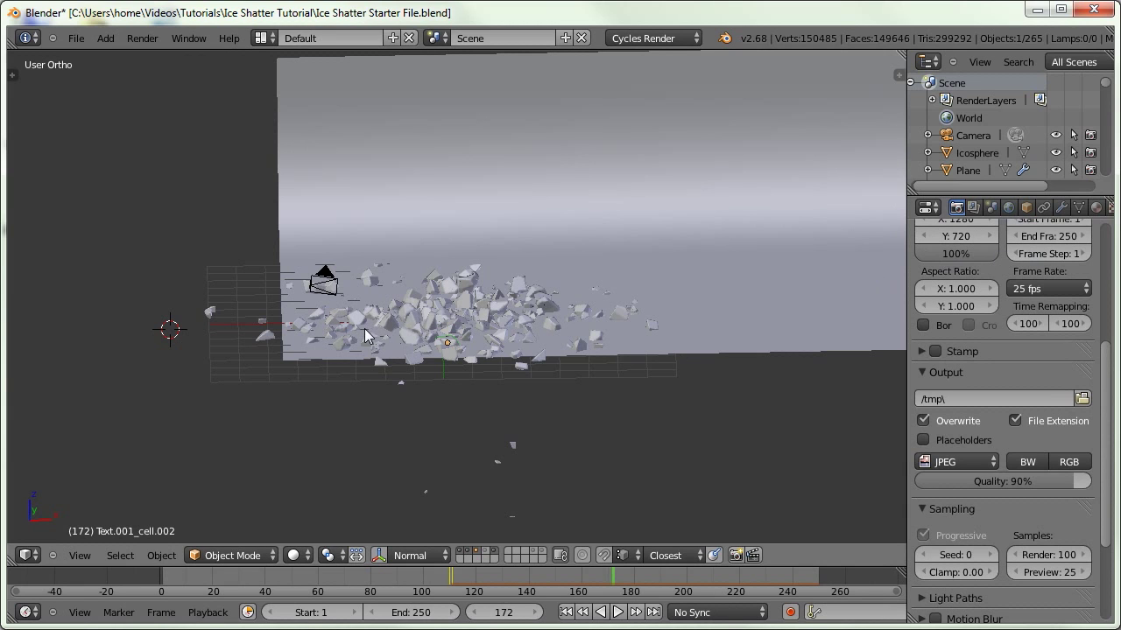
Render the current frame, view the ice shards, and close the render window
{"action": "key", "text": "F12"}
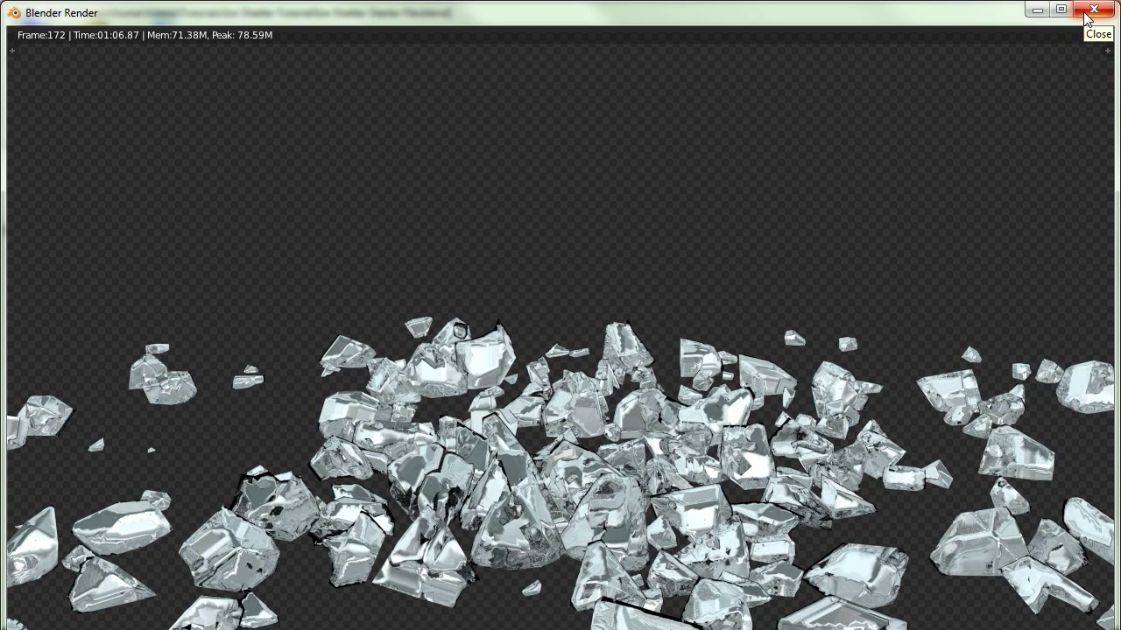
{"action": "left_click_drag", "start_coordinate": [998, 16], "coordinate": [998, 79]}
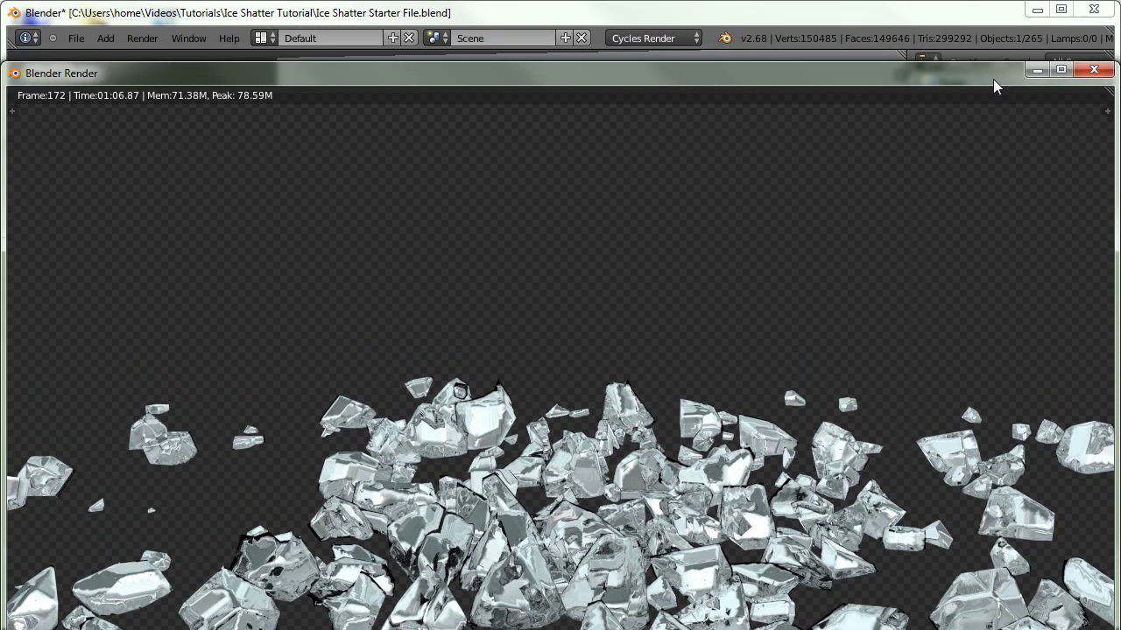
{"action": "left_click", "coordinate": [1086, 70]}
Switch the 3D view to the Node Editor's compositing nodes, and enable Use Nodes and Backdrop
{"action": "left_click", "coordinate": [29, 555]}
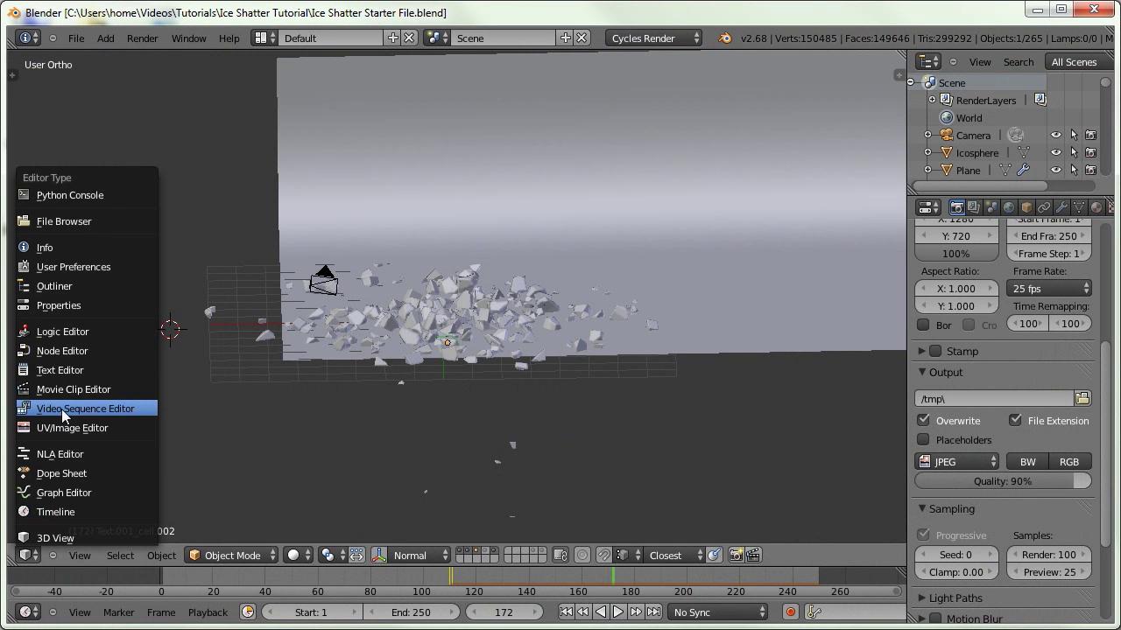
{"action": "left_click", "coordinate": [58, 350]}
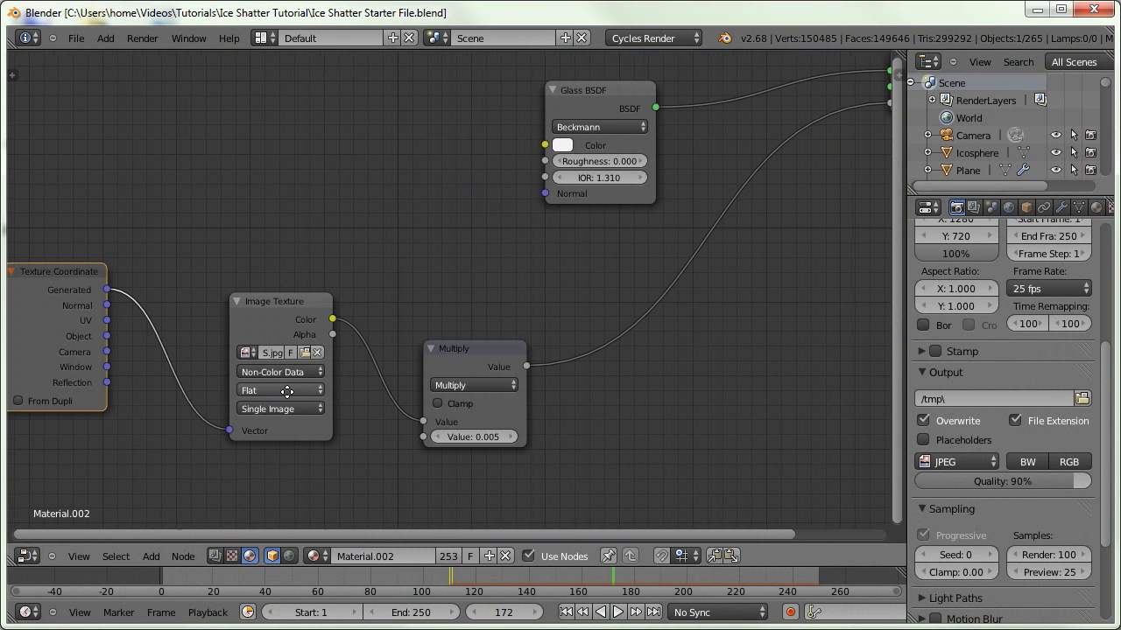
{"action": "middle_click_drag", "start_coordinate": [283, 393], "coordinate": [336, 383]}
{"action": "left_click", "coordinate": [219, 555]}
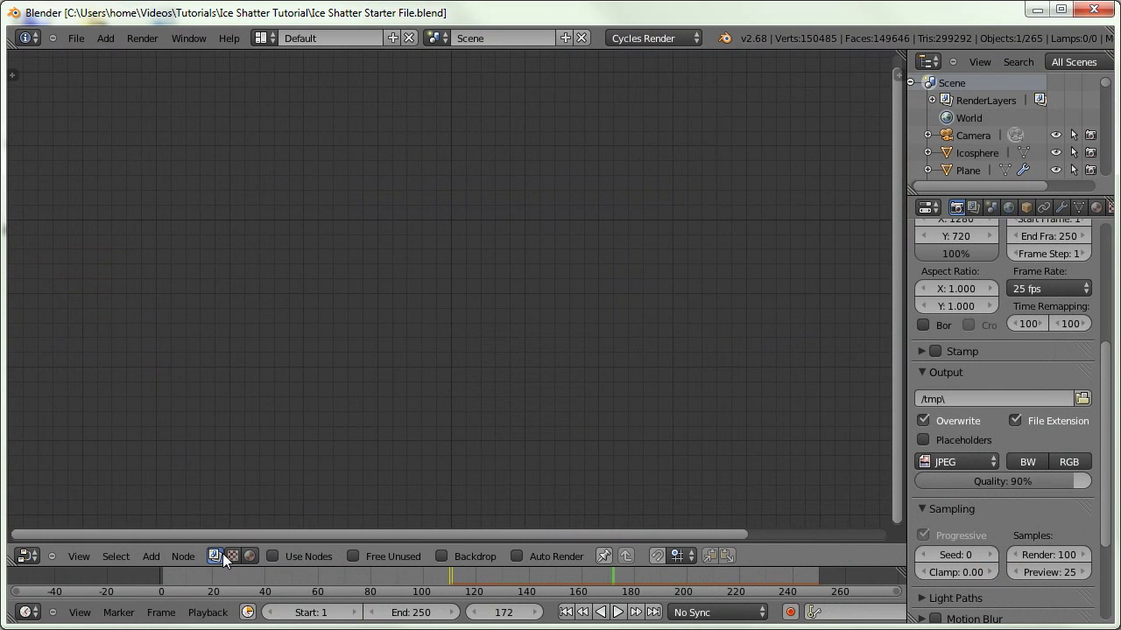
{"action": "left_click", "coordinate": [273, 556]}
{"action": "left_click", "coordinate": [442, 557]}
Spread the Render Layers and Composite nodes apart, and place a Viewer node connected to the Render Layers image below Composite
{"action": "scroll", "coordinate": [541, 350], "scroll_direction": "up", "scroll_amount": 3}
{"action": "middle_click_drag", "start_coordinate": [540, 350], "coordinate": [256, 504]}
{"action": "left_click_drag", "start_coordinate": [485, 135], "coordinate": [815, 114]}
{"action": "middle_click_drag", "start_coordinate": [341, 203], "coordinate": [289, 220]}
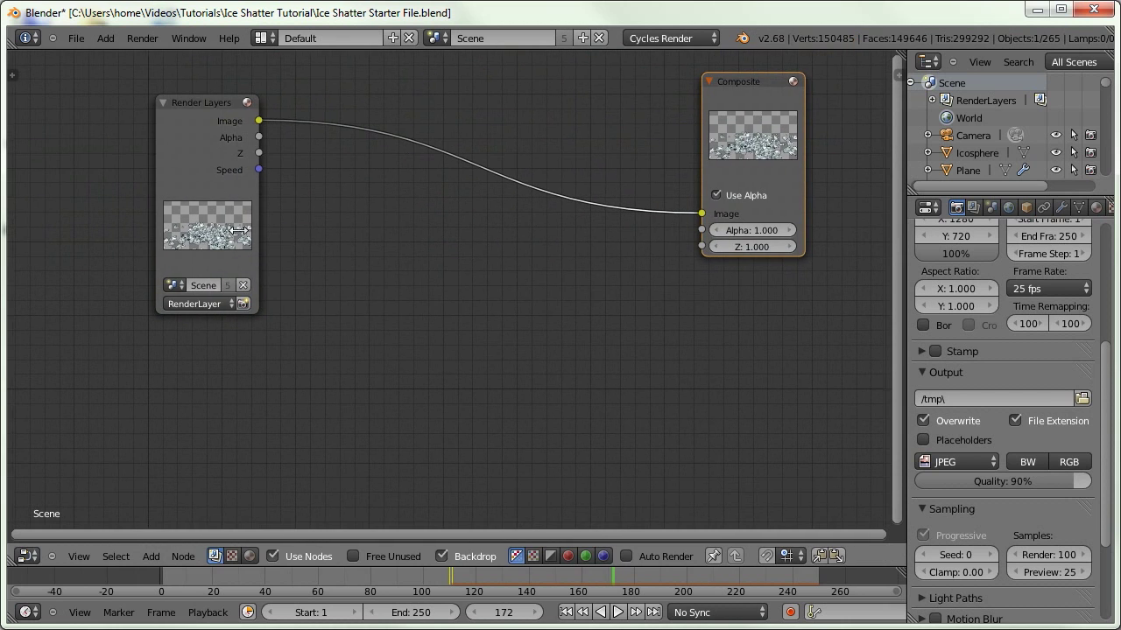
{"action": "left_click", "coordinate": [192, 153], "text": "ctrl+shift"}
{"action": "left_click_drag", "start_coordinate": [382, 151], "coordinate": [767, 354]}
{"action": "middle_click_drag", "start_coordinate": [683, 363], "coordinate": [669, 326]}
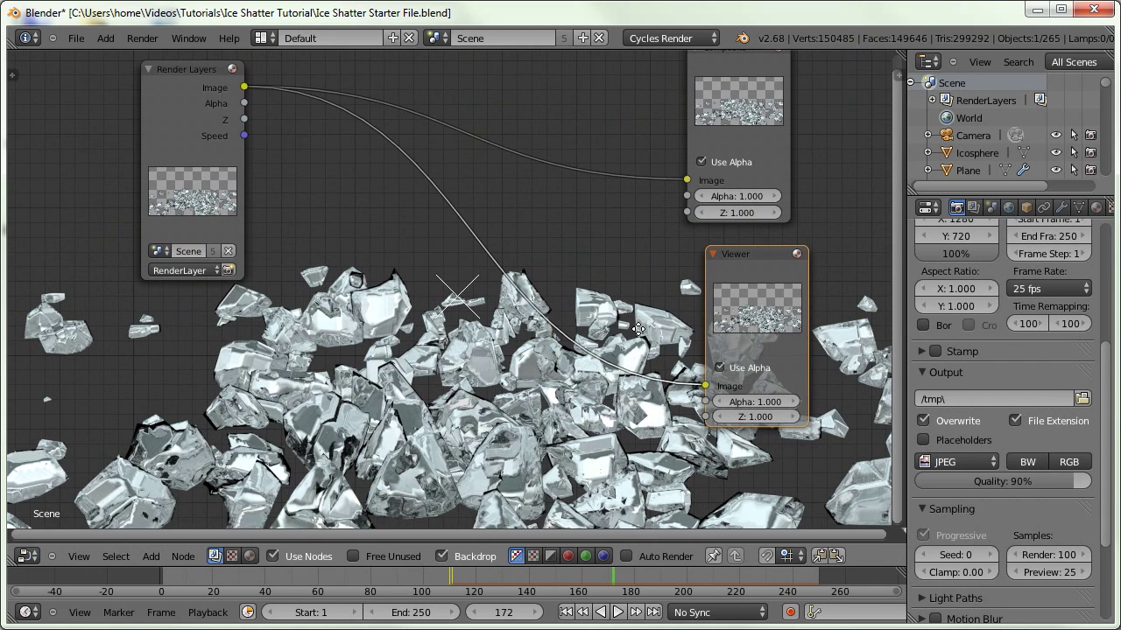
{"action": "left_click_drag", "start_coordinate": [184, 131], "coordinate": [113, 150]}
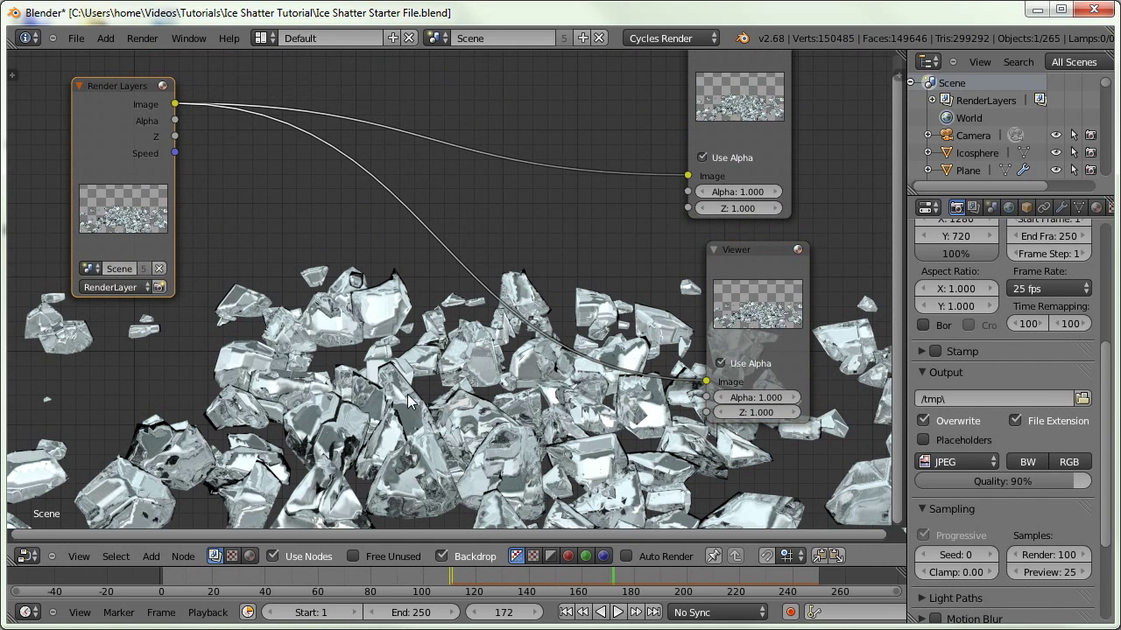
Shrink the backdrop image until it fits in the node editor, and reposition it between the nodes
{"action": "key", "text": "alt+v"}
{"action": "key", "text": "v"}
{"action": "key", "text": "v"}
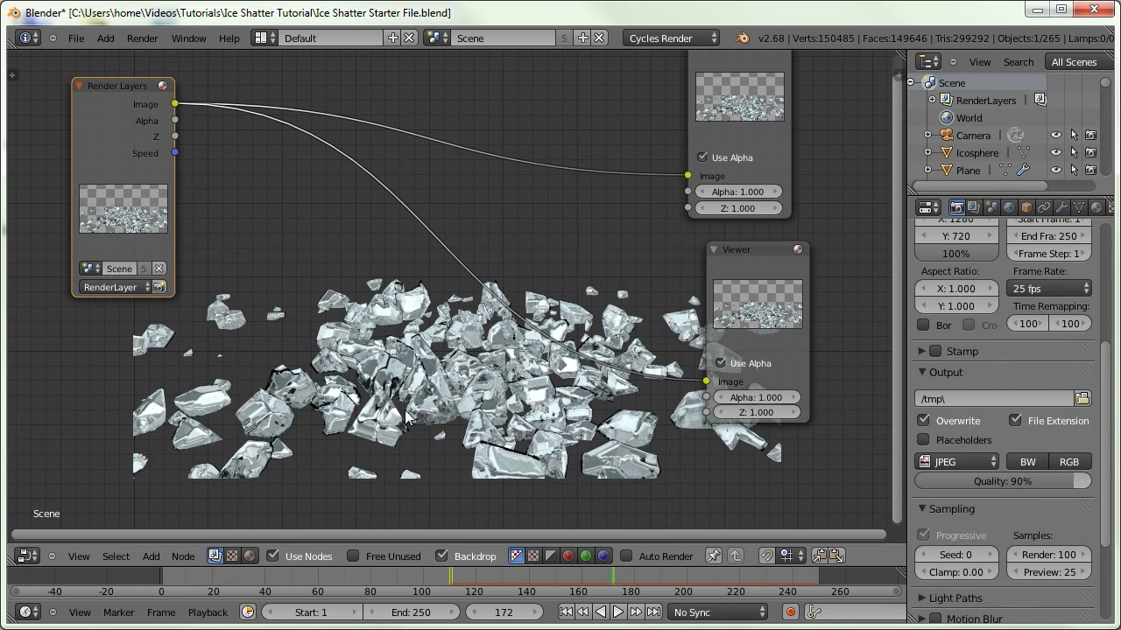
{"action": "middle_click_drag", "start_coordinate": [411, 382], "coordinate": [469, 398], "text": "alt"}
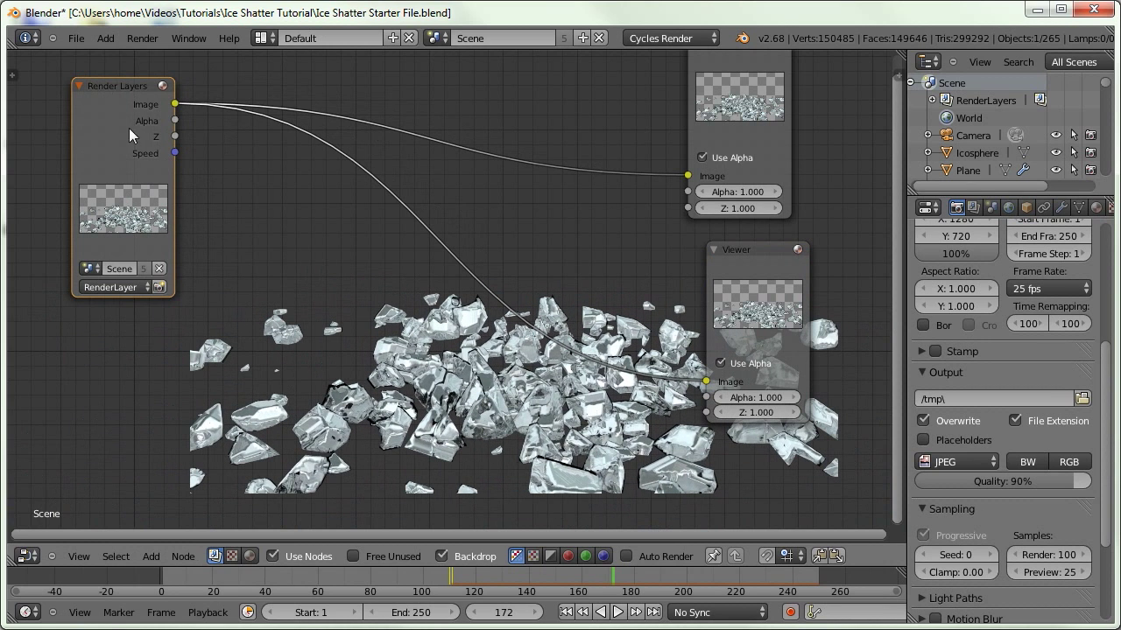
Duplicate the Render Layers node below the original and set the copy to the Background layer
{"action": "key", "text": "shift+d"}
{"action": "left_click", "coordinate": [132, 353]}
{"action": "middle_click_drag", "start_coordinate": [229, 331], "coordinate": [228, 297]}
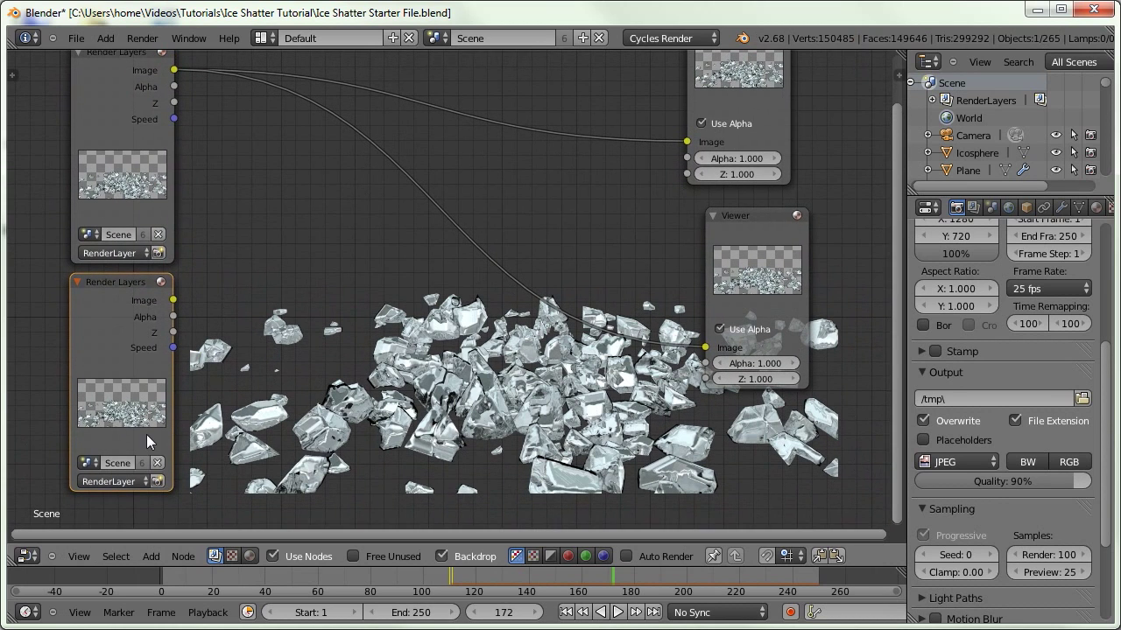
{"action": "left_click", "coordinate": [116, 482]}
{"action": "left_click", "coordinate": [113, 449]}
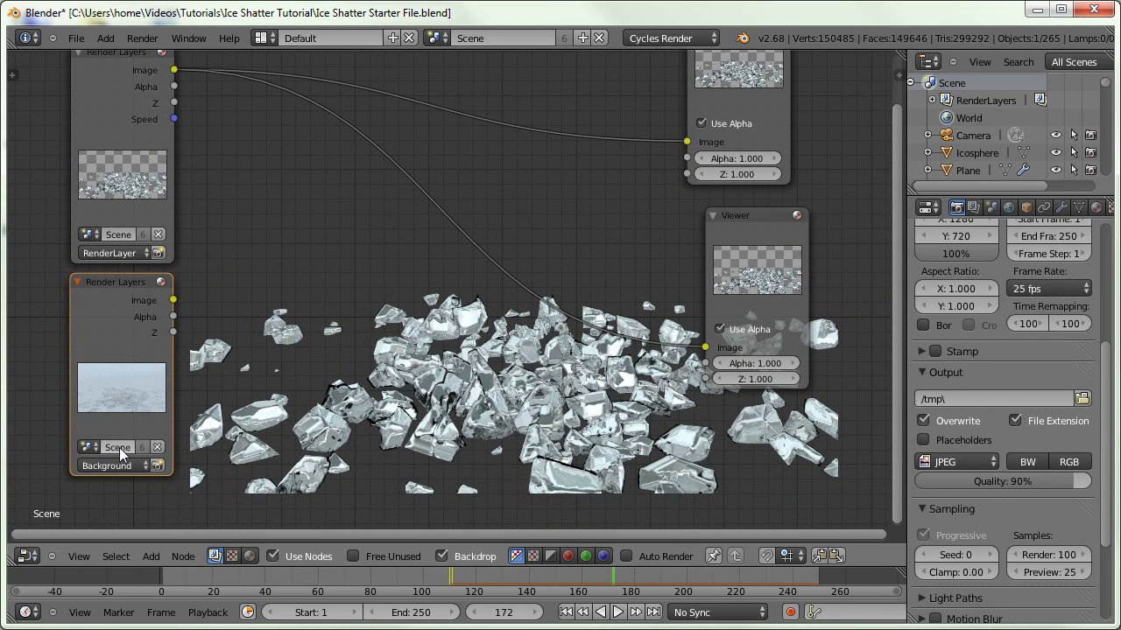
Add an Alpha Over node that overlays the shards' render layer on Background, and feed its output to Composite and Viewer
{"action": "key", "text": "shift+a"}
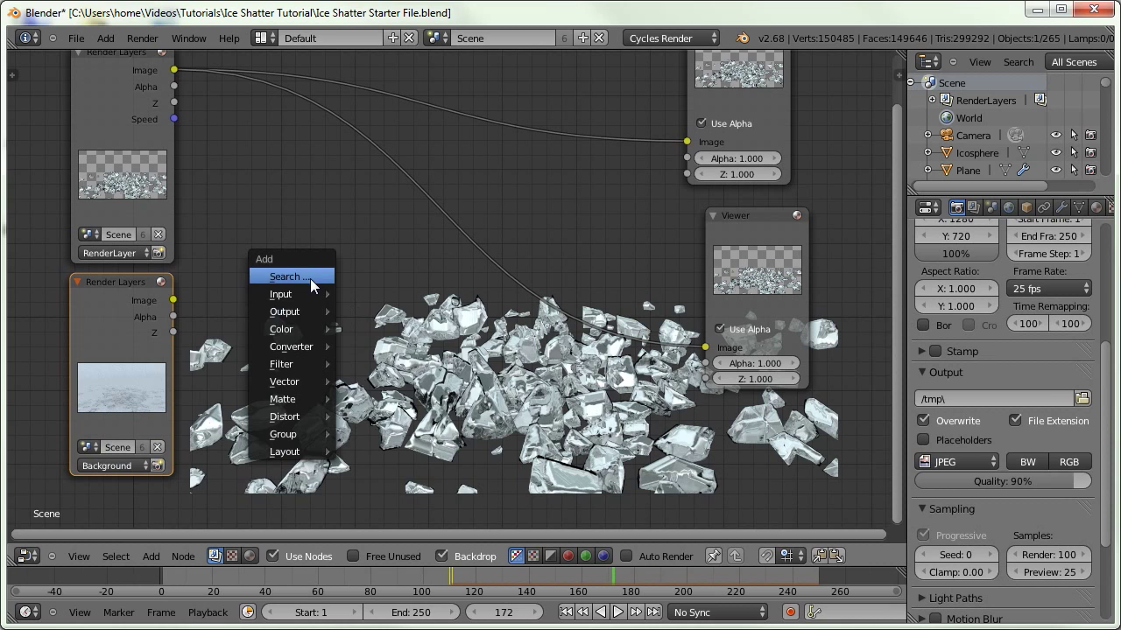
{"action": "mouse_move", "coordinate": [287, 328]}
{"action": "left_click", "coordinate": [363, 346]}
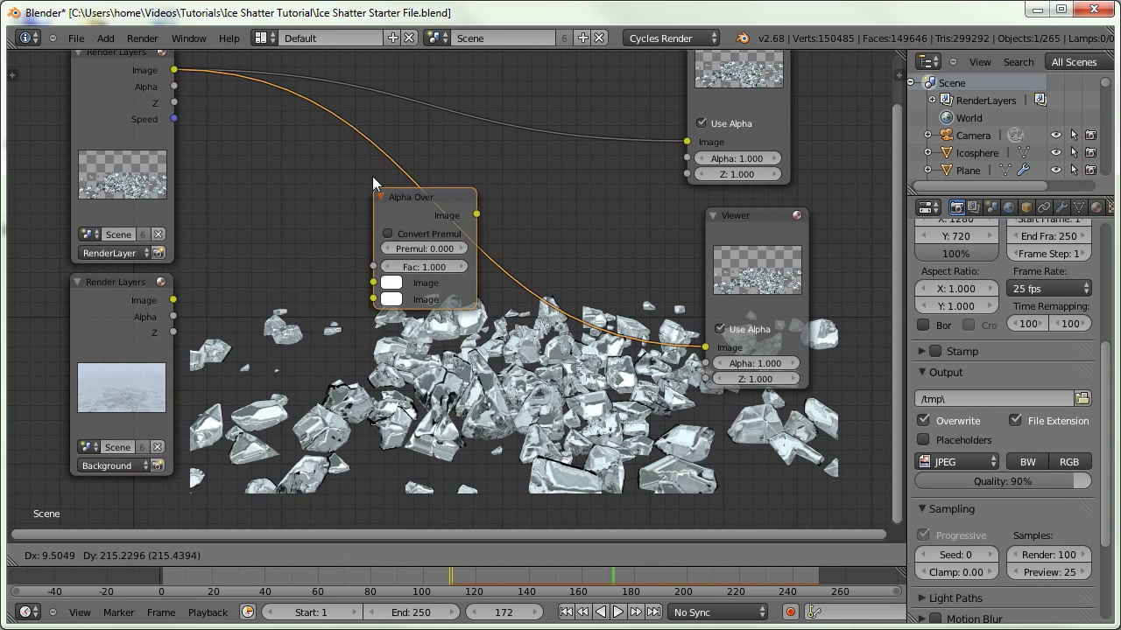
{"action": "left_click", "coordinate": [372, 161]}
{"action": "left_click_drag", "start_coordinate": [173, 300], "coordinate": [366, 267]}
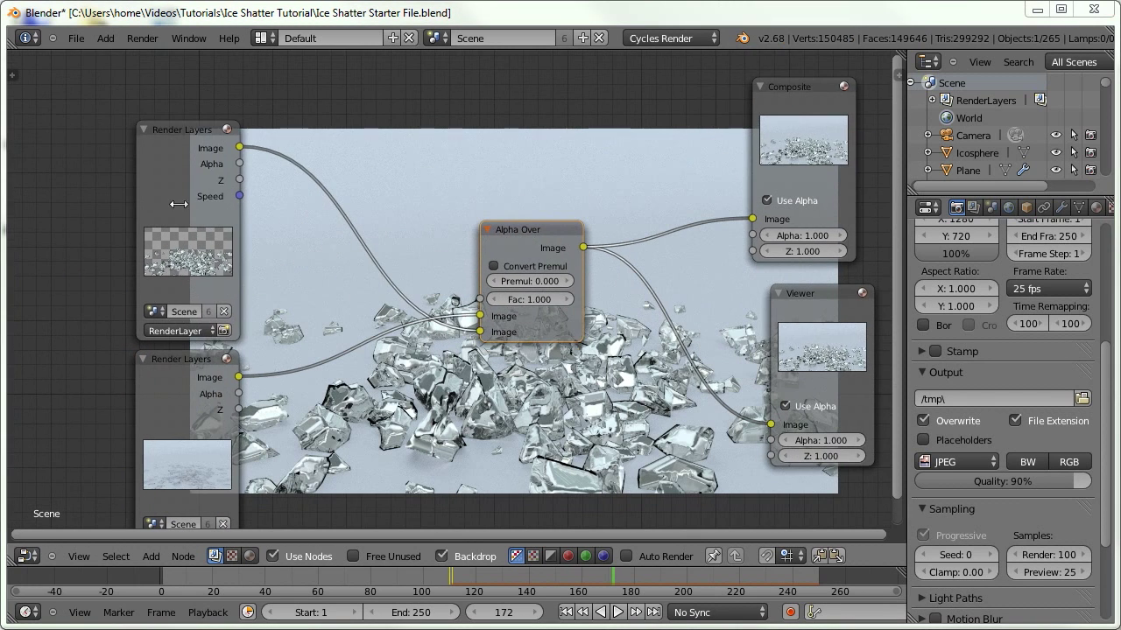
Insert a Vector Blur node between the shards' Render Layers and Alpha Over nodes, connect Image, Z and Speed, and enable Curved
{"action": "left_click", "coordinate": [159, 192]}
{"action": "middle_click_drag", "start_coordinate": [225, 234], "coordinate": [272, 243]}
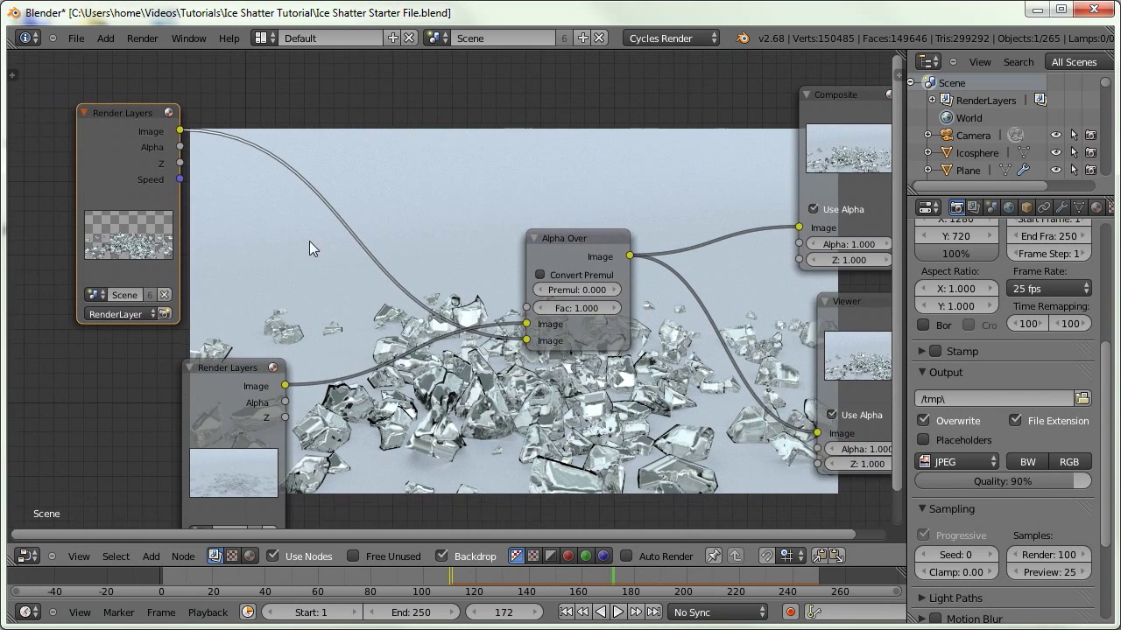
{"action": "key", "text": "shift+a"}
{"action": "mouse_move", "coordinate": [374, 125]}
{"action": "key", "text": "shift+a"}
{"action": "mouse_move", "coordinate": [326, 125]}
{"action": "mouse_move", "coordinate": [303, 156]}
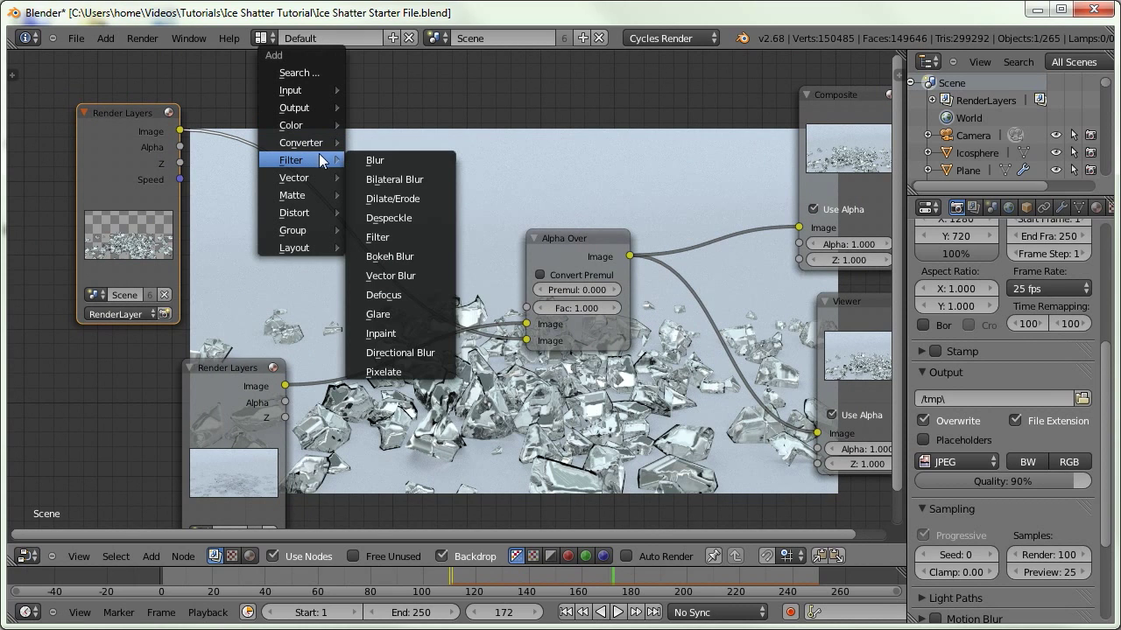
{"action": "left_click", "coordinate": [389, 275]}
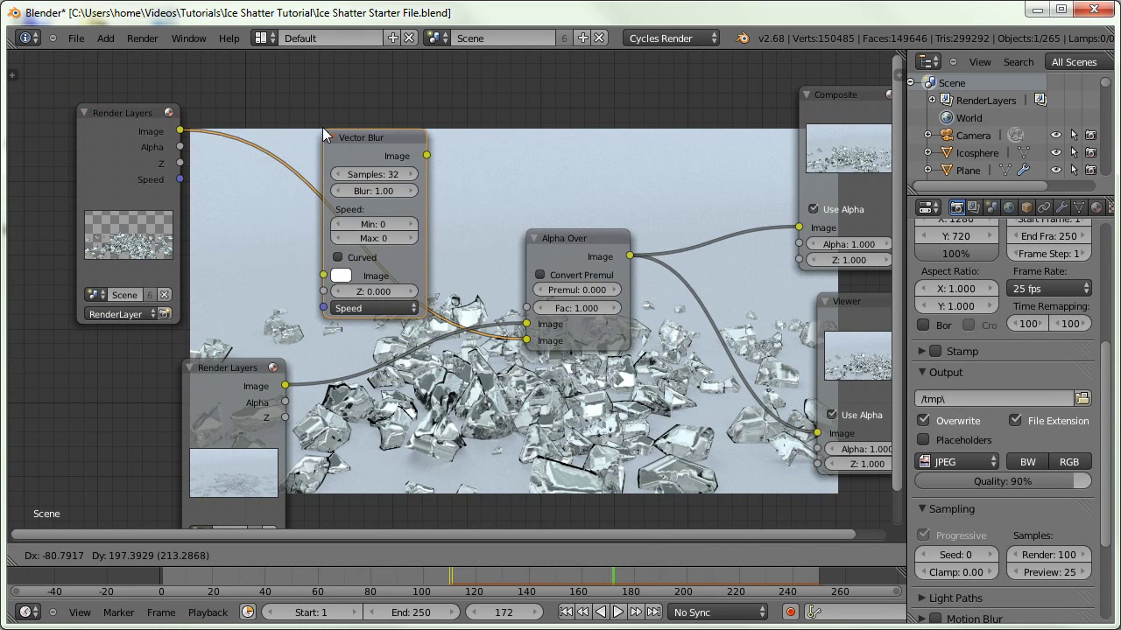
{"action": "left_click", "coordinate": [322, 127]}
{"action": "left_click_drag", "start_coordinate": [180, 180], "coordinate": [320, 290]}
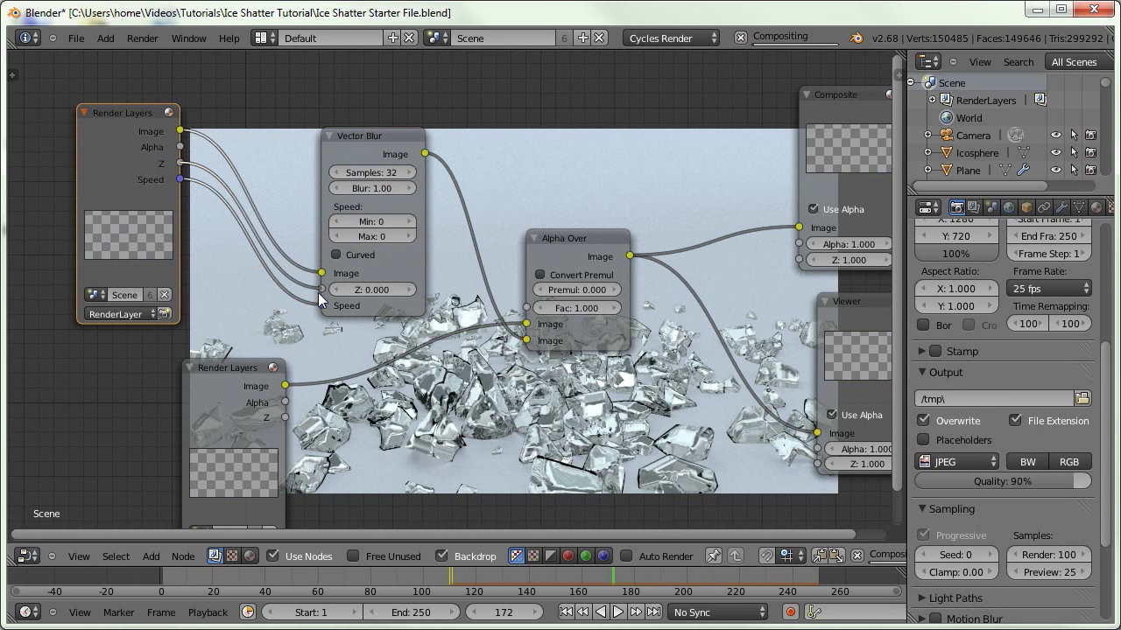
{"action": "left_click", "coordinate": [336, 254]}
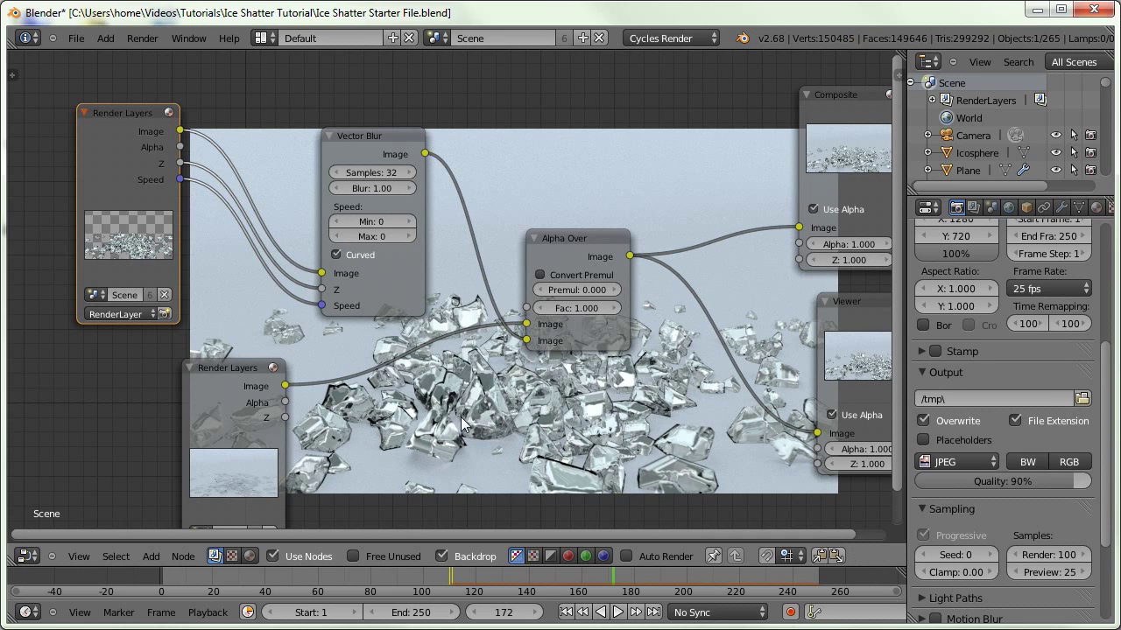
Examine the shards in an enlarged backdrop, and move the Background Render Layers node clear of the Alpha Over node
{"action": "key", "text": "alt+v"}
{"action": "key", "text": "alt+v"}
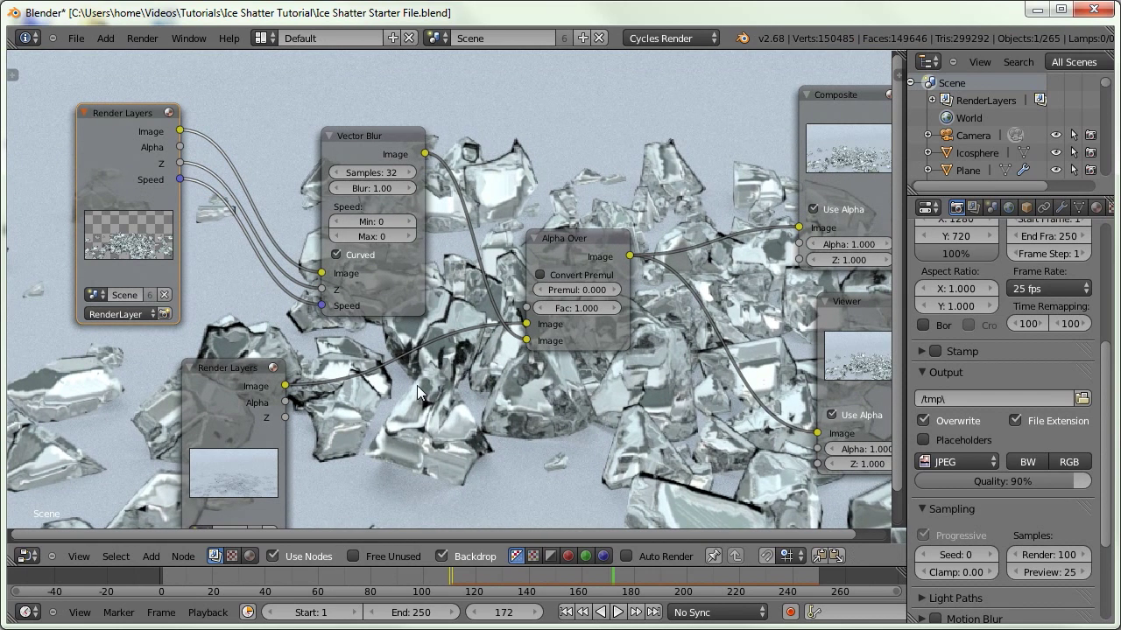
{"action": "middle_click_drag", "start_coordinate": [526, 432], "coordinate": [475, 344]}
{"action": "key", "text": "v"}
{"action": "middle_click_drag", "start_coordinate": [467, 386], "coordinate": [746, 379], "text": "alt"}
{"action": "left_click_drag", "start_coordinate": [164, 331], "coordinate": [71, 367]}
{"action": "middle_click_drag", "start_coordinate": [311, 391], "coordinate": [316, 365]}
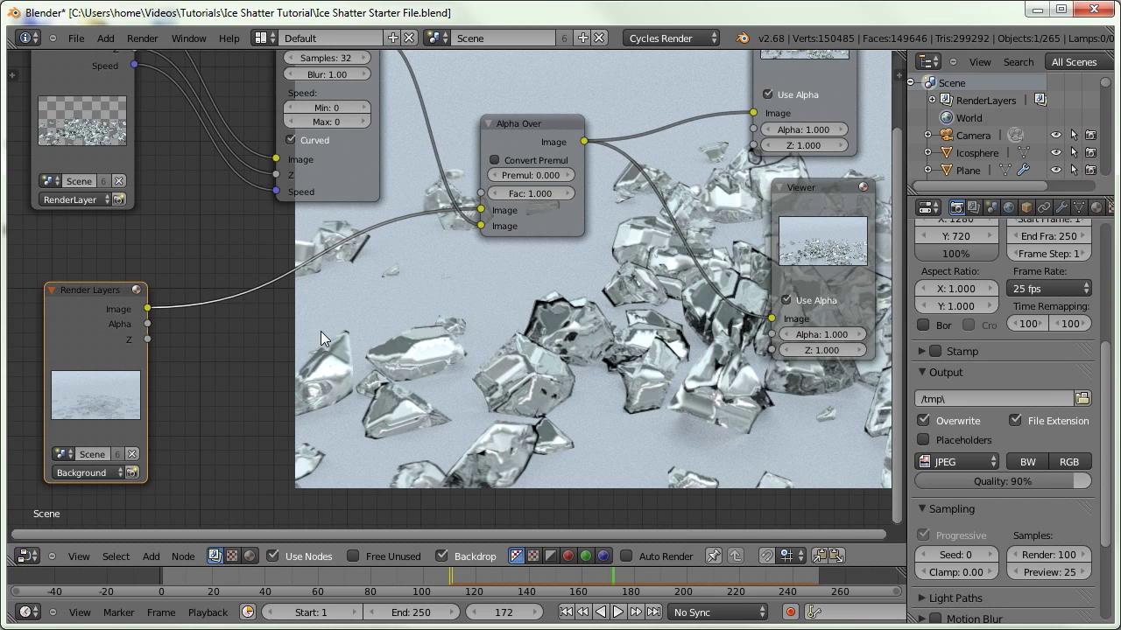
{"action": "left_click", "coordinate": [973, 207]}
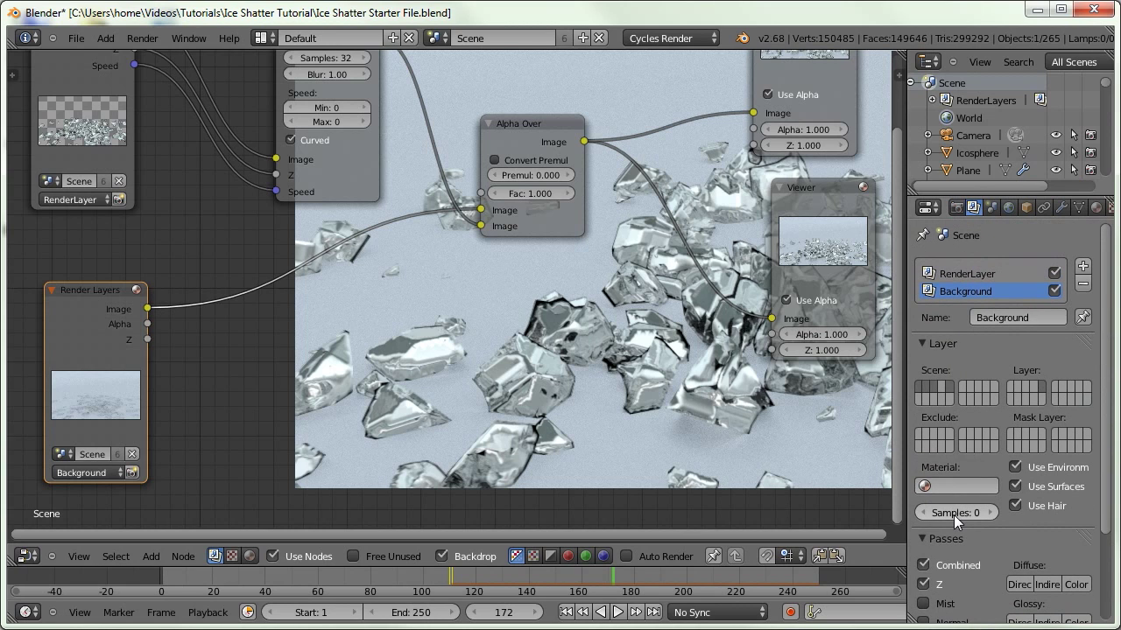
{"action": "left_click", "coordinate": [957, 208]}
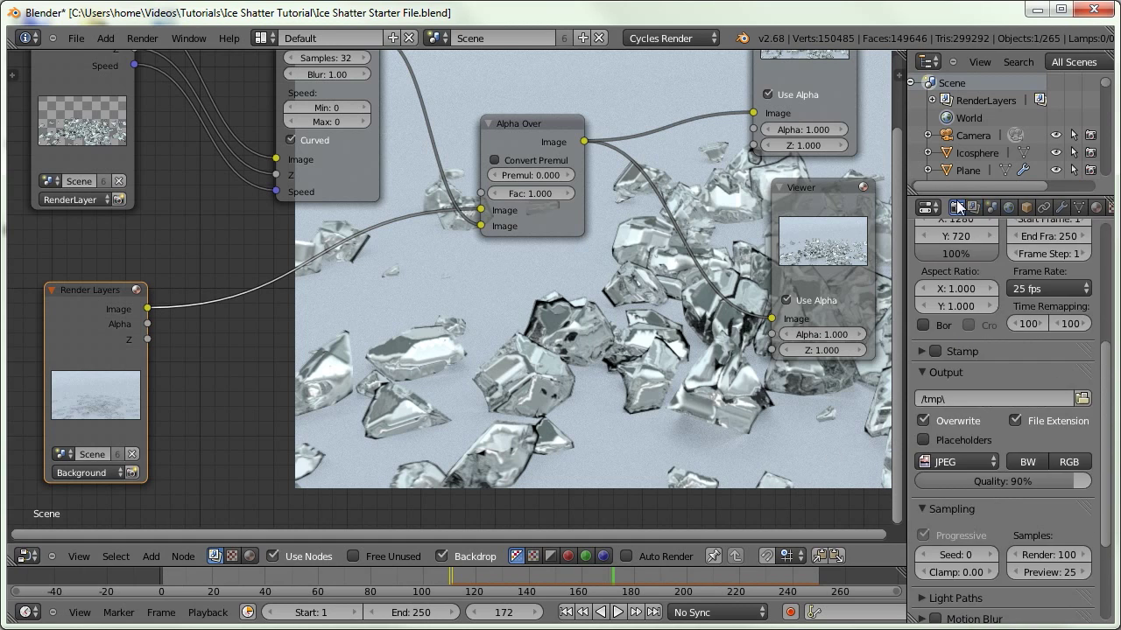
Insert a Blur node between the Background Render Layers node and the Alpha Over node
{"action": "mouse_move", "coordinate": [264, 376]}
{"action": "middle_mouse_down"}
{"action": "mouse_move", "coordinate": [237, 380]}
{"action": "mouse_move", "coordinate": [252, 372]}
{"action": "middle_mouse_up"}
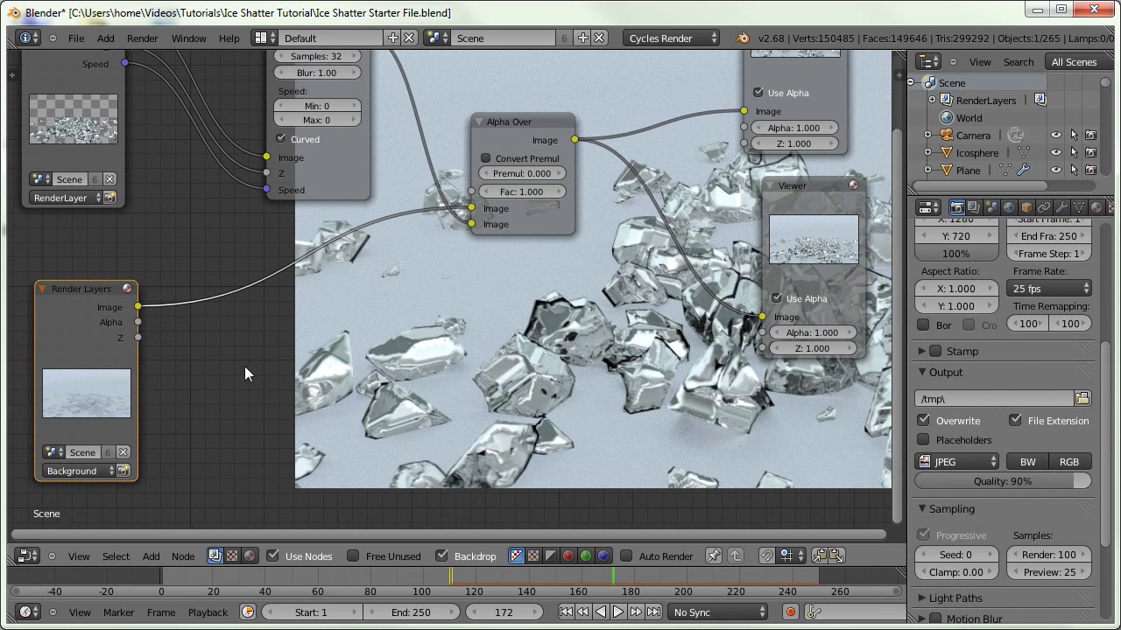
{"action": "key", "text": "shift+a"}
{"action": "mouse_move", "coordinate": [225, 325]}
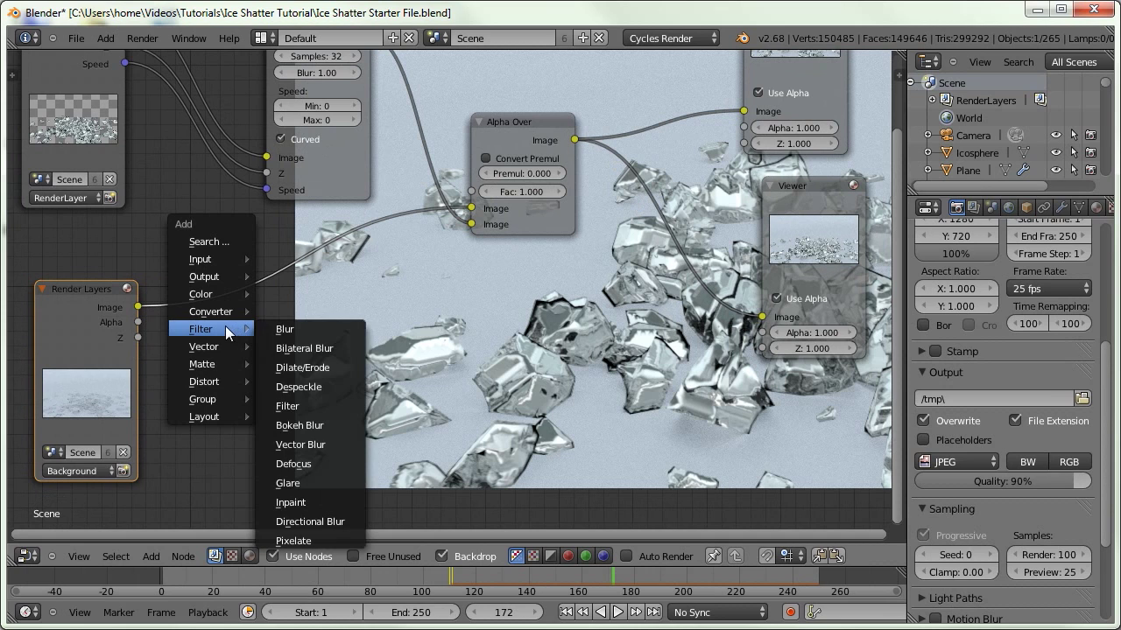
{"action": "left_click", "coordinate": [295, 331]}
{"action": "left_click", "coordinate": [219, 229]}
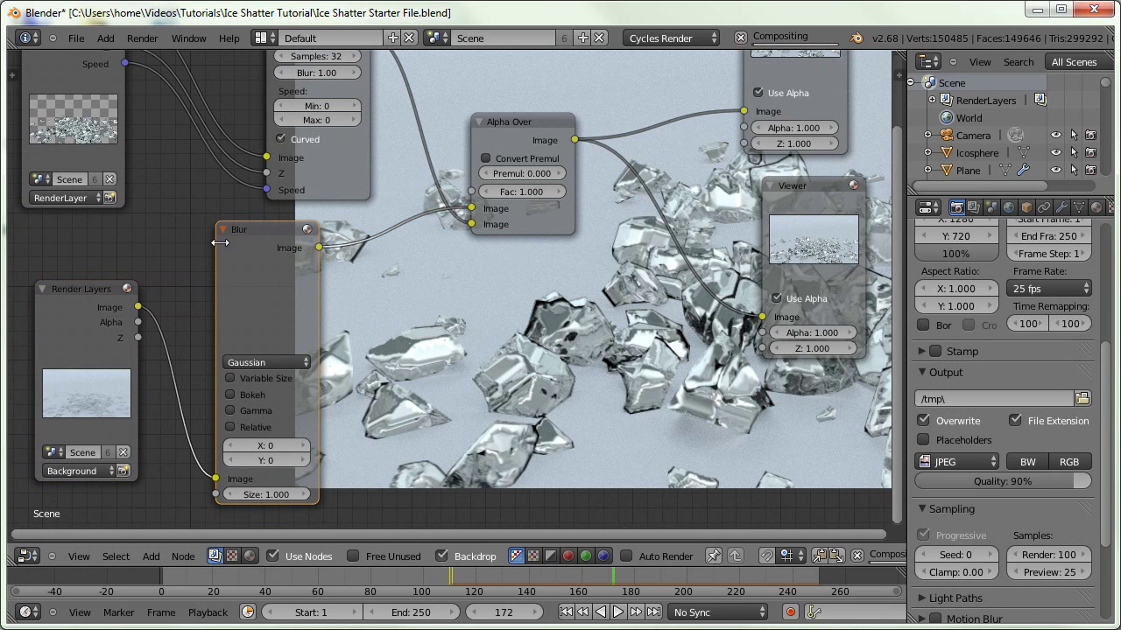
Make the Blur node's size relative, set X and Y to 0.5%, and reposition it beside the Background Render Layers node
{"action": "left_click", "coordinate": [234, 429]}
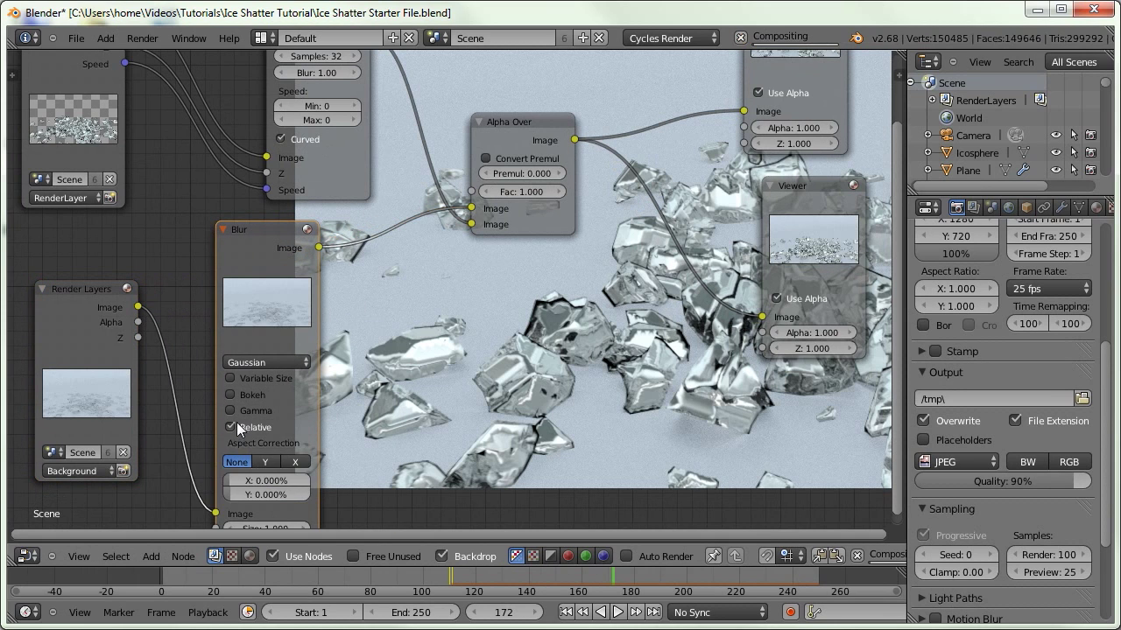
{"action": "left_click", "coordinate": [267, 483]}
{"action": "type", "text": "0.5"}
{"action": "key", "text": "Tab"}
{"action": "type", "text": "0.5"}
{"action": "key", "text": "Return"}
{"action": "left_click_drag", "start_coordinate": [317, 316], "coordinate": [274, 287]}
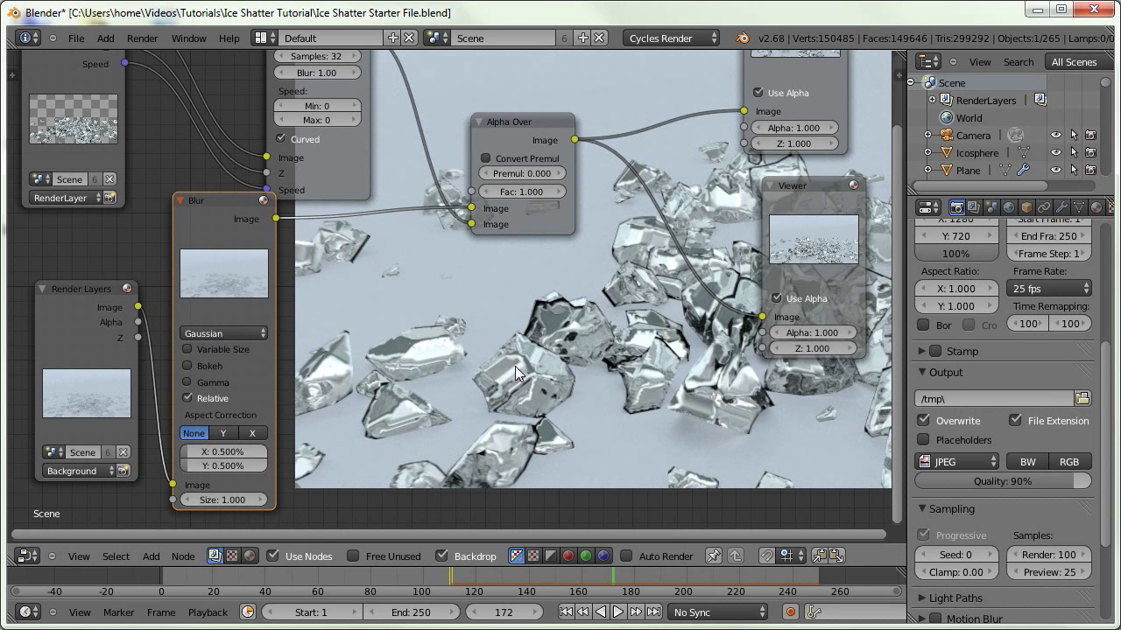
Compare the backdrop with the Blur node toggled, and mute both the Blur and Vector Blur nodes
{"action": "key", "text": "alt+v"}
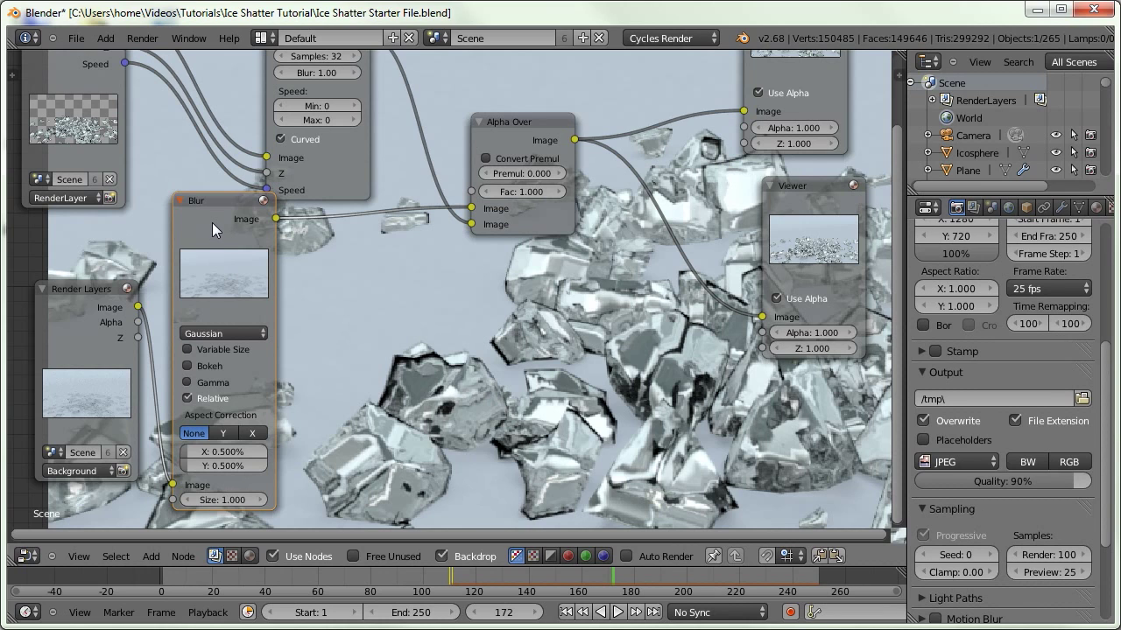
{"action": "key", "text": "m"}
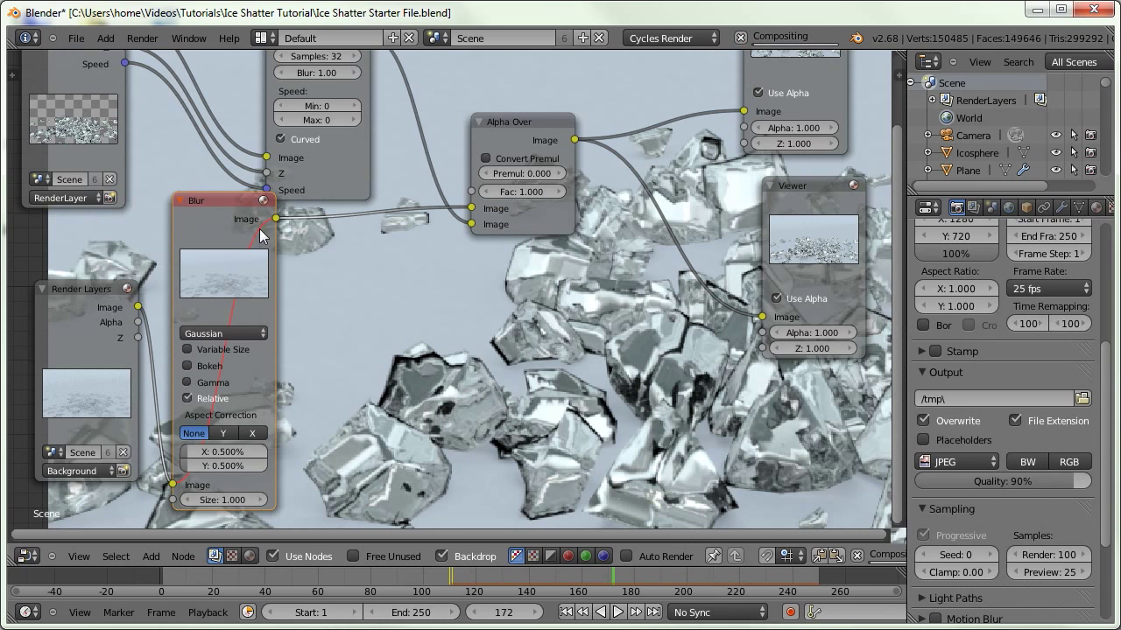
{"action": "key", "text": "m"}
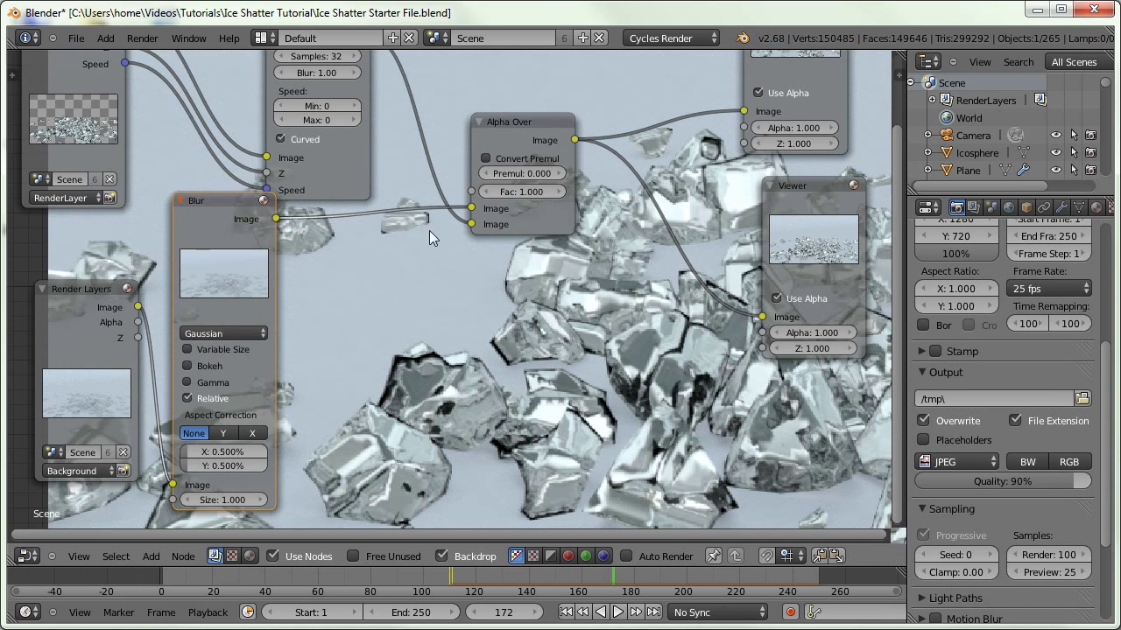
{"action": "middle_click_drag", "start_coordinate": [396, 338], "coordinate": [406, 385]}
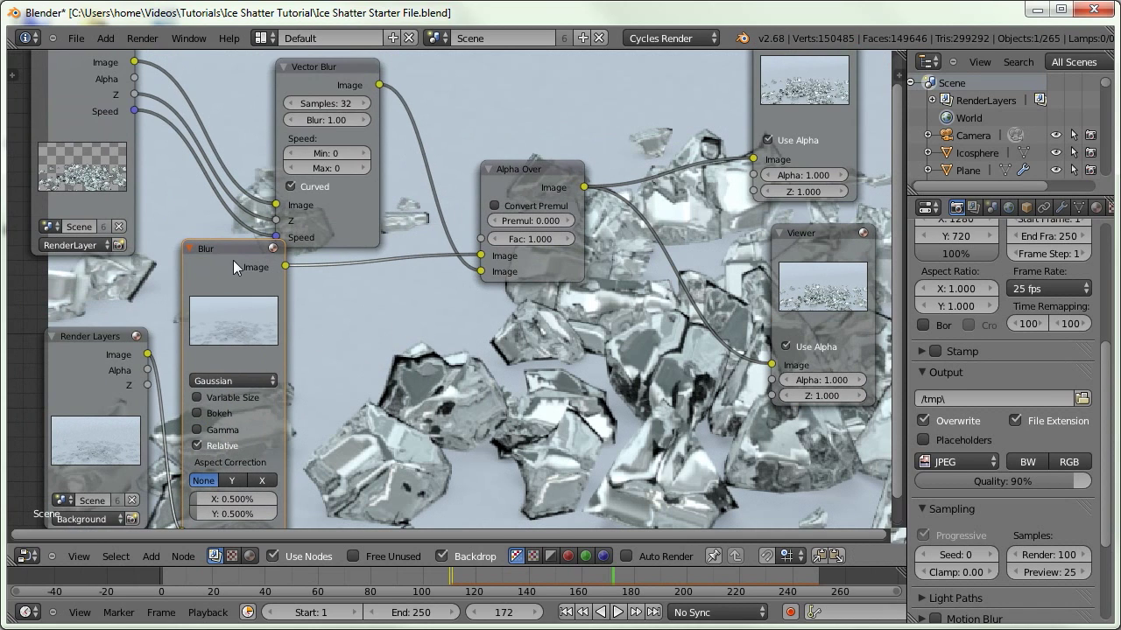
{"action": "key", "text": "m"}
{"action": "left_click", "coordinate": [313, 78]}
{"action": "key", "text": "m"}
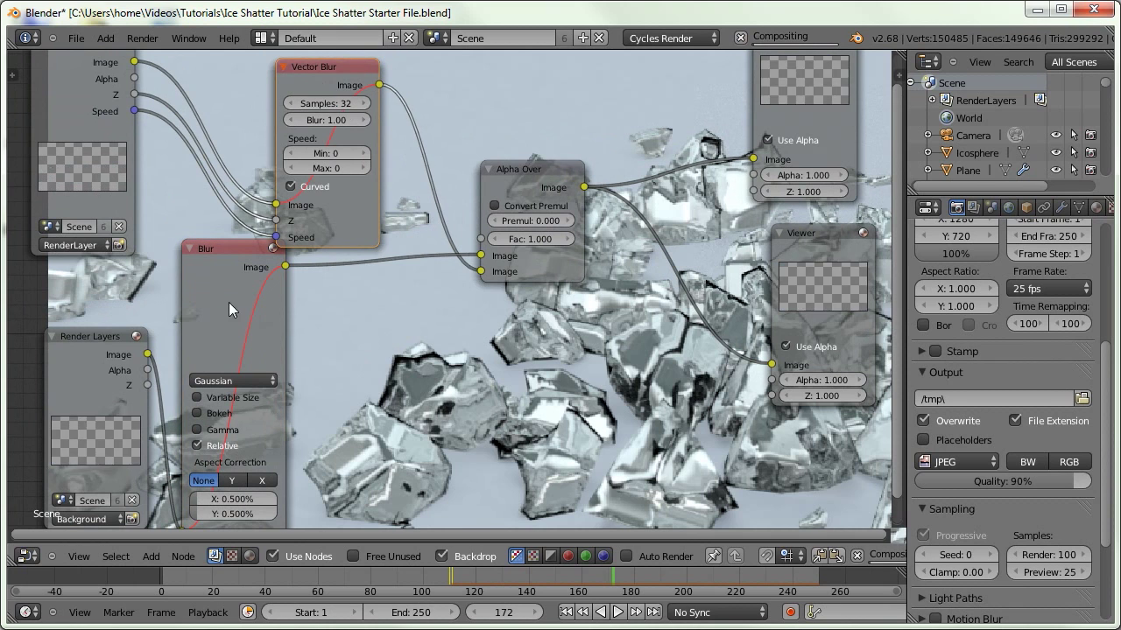
Move the Viewer and Composite nodes further from Alpha Over, and merge their two links through one reroute point
{"action": "scroll", "coordinate": [345, 247], "scroll_direction": "down", "scroll_amount": 1}
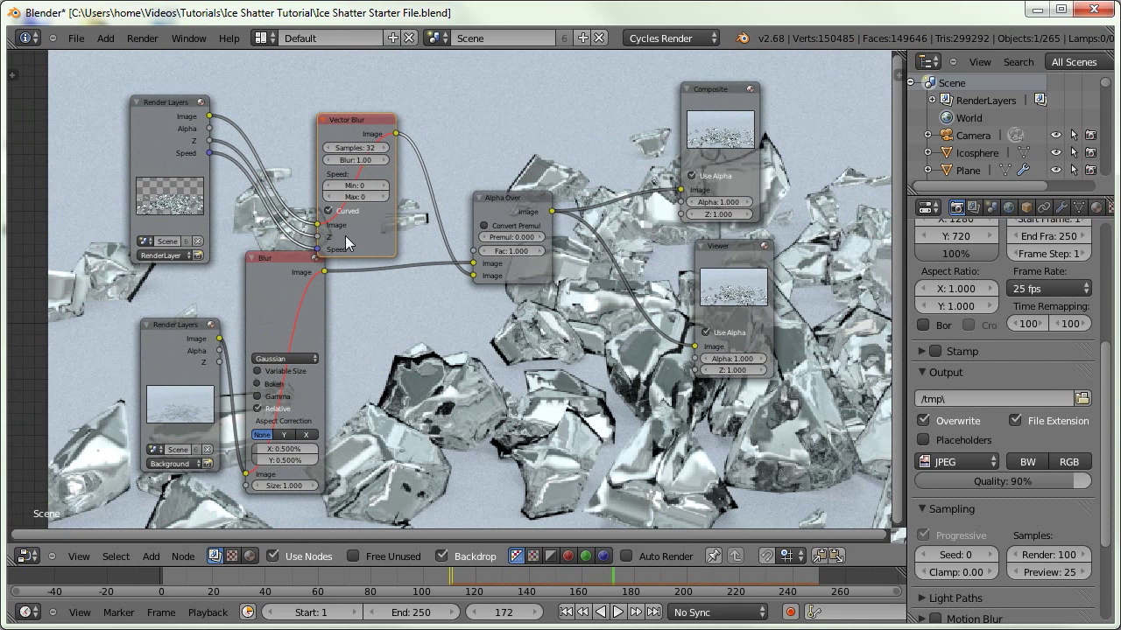
{"action": "middle_click_drag", "start_coordinate": [559, 322], "coordinate": [356, 319]}
{"action": "left_click_drag", "start_coordinate": [537, 270], "coordinate": [832, 240]}
{"action": "left_click_drag", "start_coordinate": [532, 130], "coordinate": [833, 98]}
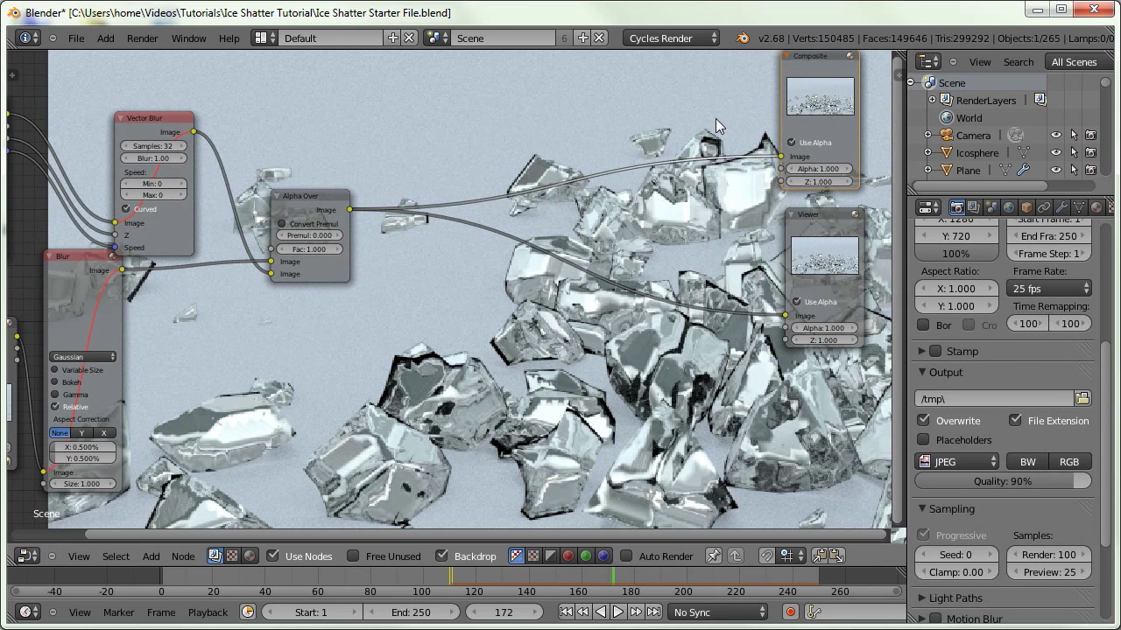
{"action": "mouse_move", "coordinate": [698, 112]}
{"action": "left_mouse_down", "text": "shift"}
{"action": "mouse_move", "coordinate": [706, 344]}
{"action": "mouse_move", "coordinate": [702, 335]}
{"action": "left_mouse_up", "text": "shift"}
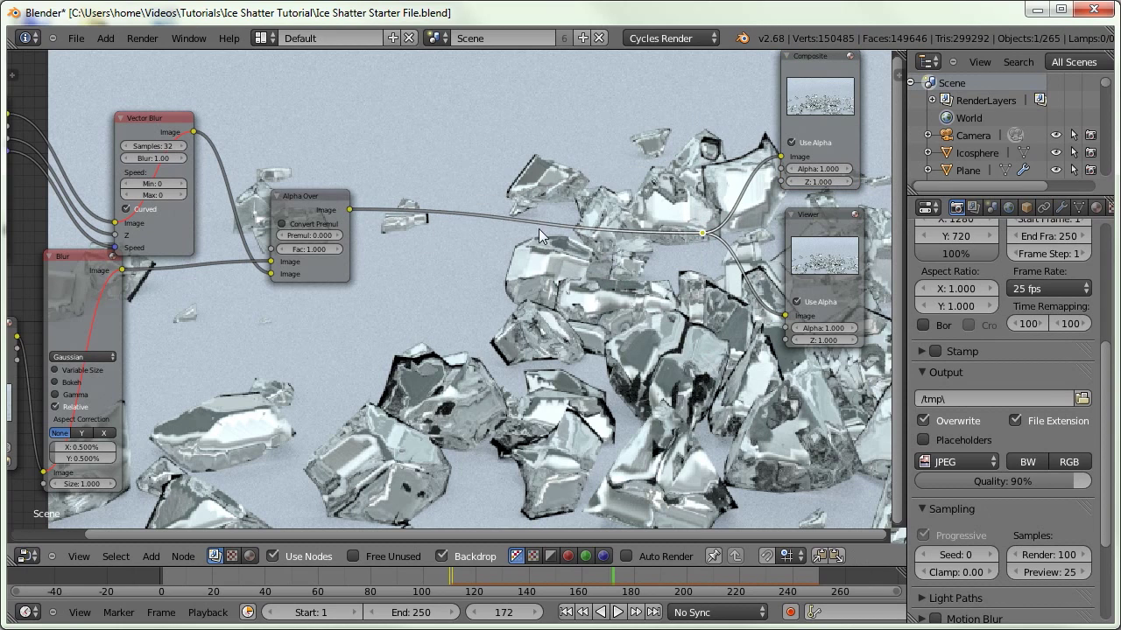
Insert a Lens Distortion node between the Alpha Over node and the reroute point
{"action": "key", "text": "shift+a"}
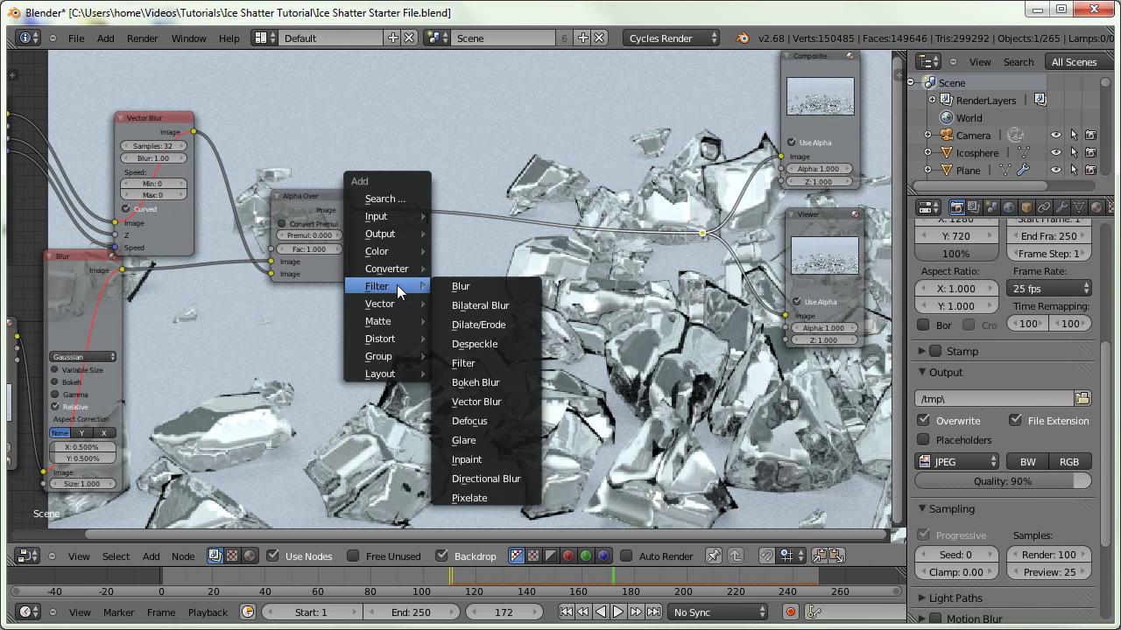
{"action": "mouse_move", "coordinate": [380, 341]}
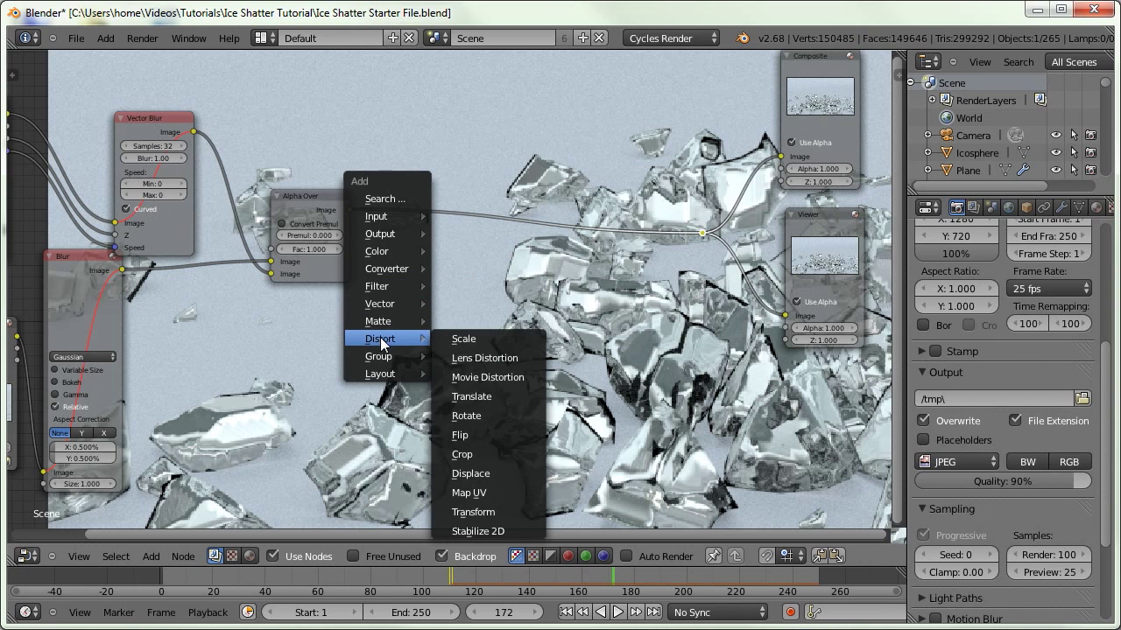
{"action": "left_click", "coordinate": [484, 358]}
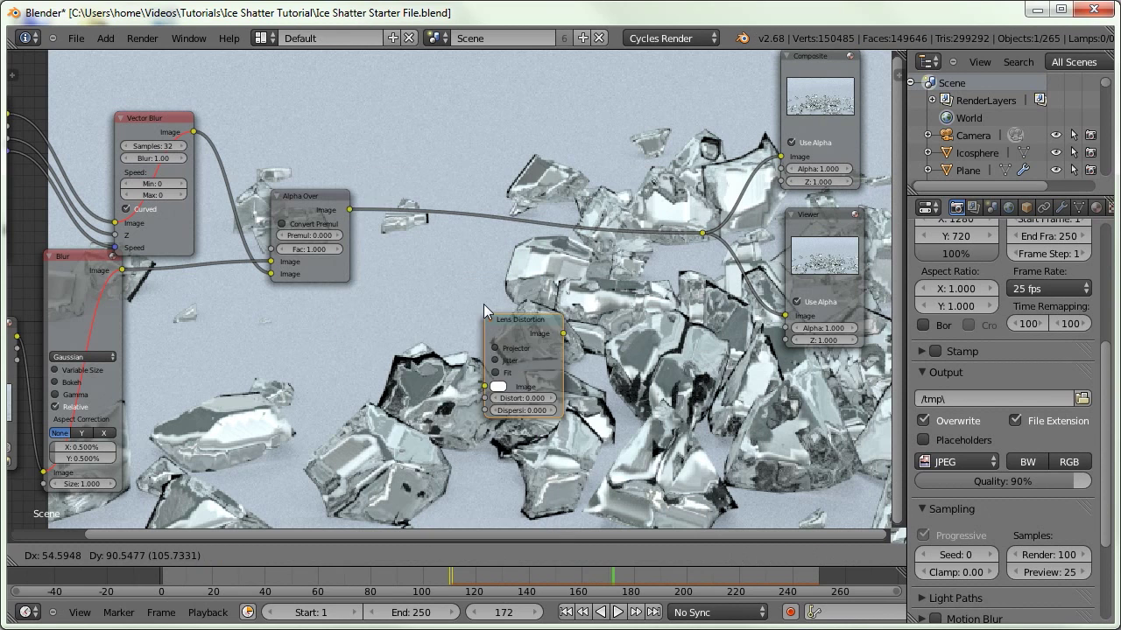
{"action": "left_click", "coordinate": [481, 185]}
{"action": "scroll", "coordinate": [467, 262], "scroll_direction": "up", "scroll_amount": 1}
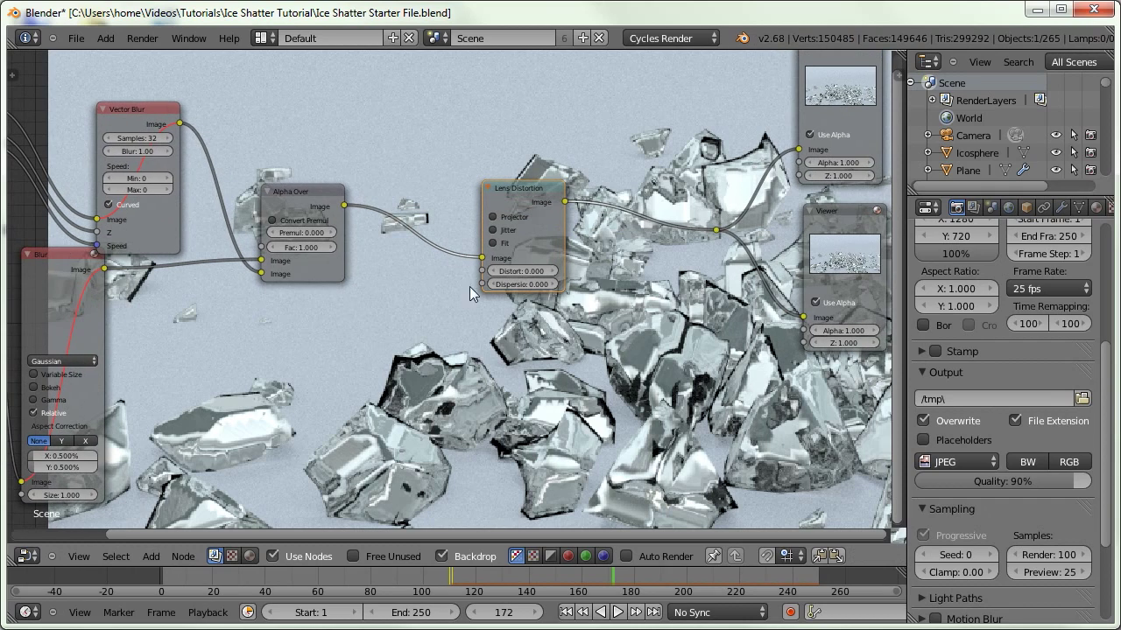
Set the Lens Distortion node's dispersion to 0.015 and inspect the effect on the shards in the backdrop
{"action": "middle_click_drag", "start_coordinate": [456, 408], "coordinate": [471, 383]}
{"action": "key", "text": "alt+v"}
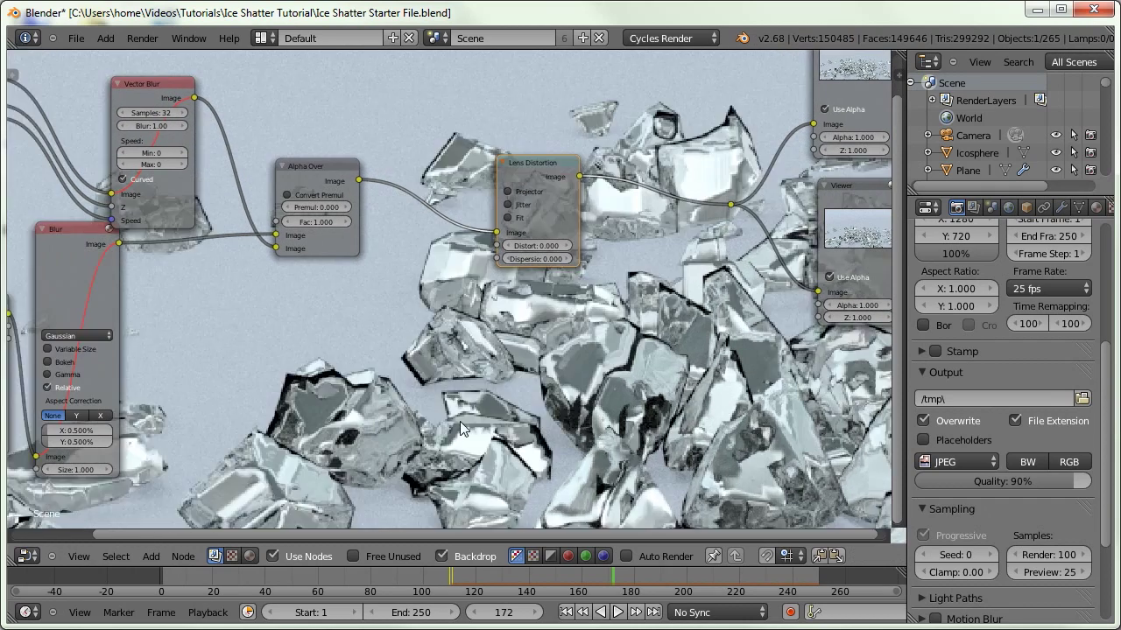
{"action": "key", "text": "v"}
{"action": "key", "text": "v"}
{"action": "key", "text": "v"}
{"action": "middle_click_drag", "start_coordinate": [630, 335], "coordinate": [471, 353], "text": "alt"}
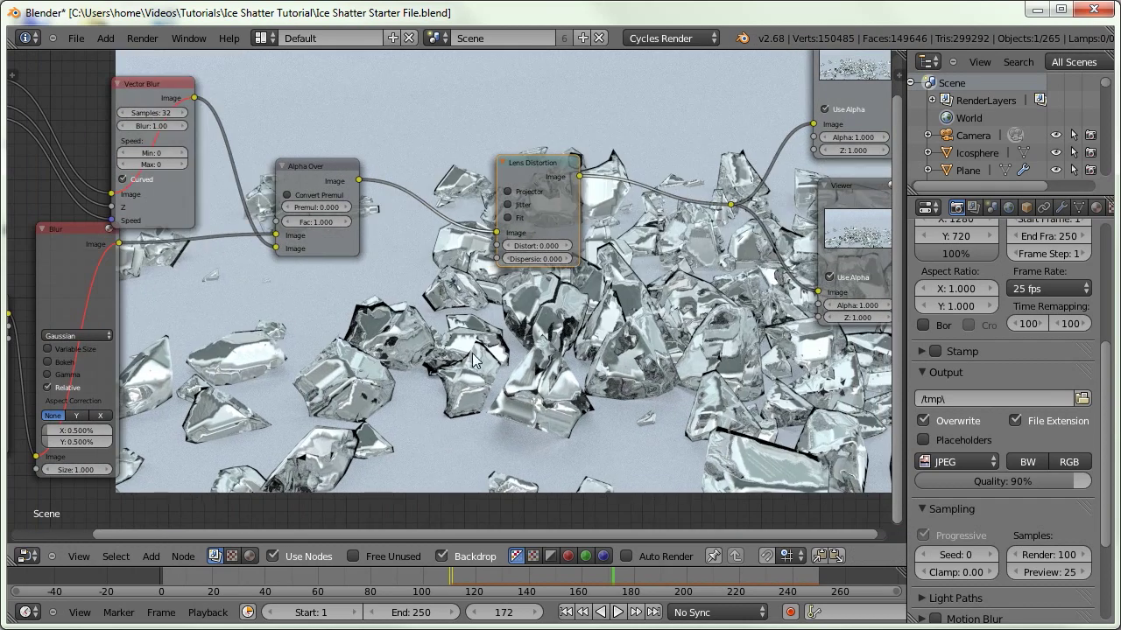
{"action": "left_click", "coordinate": [539, 260]}
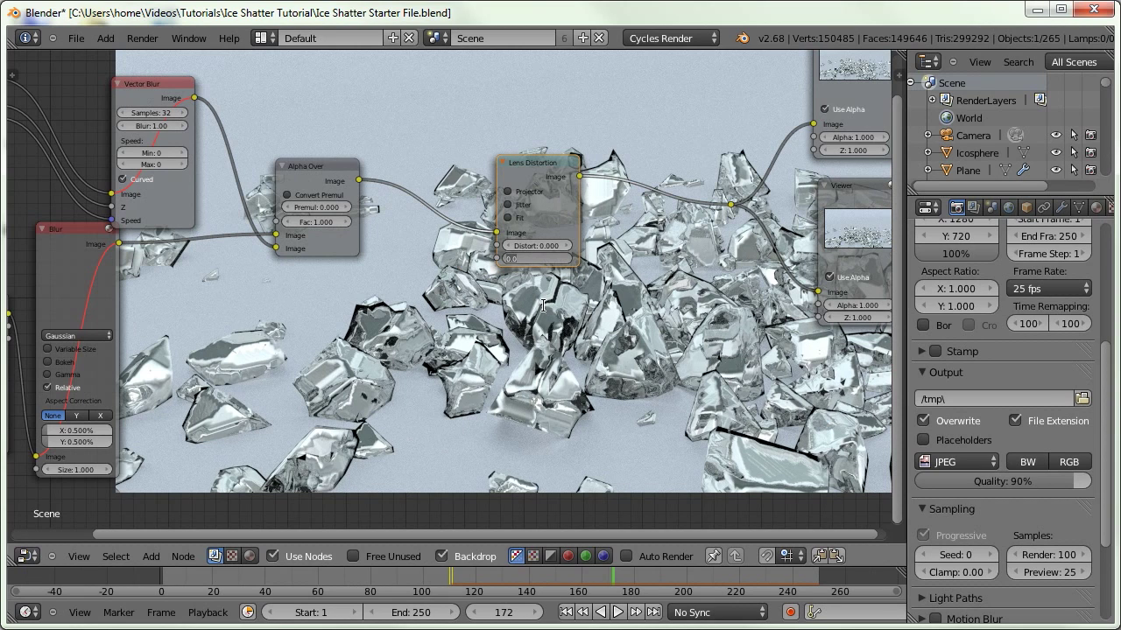
{"action": "type", "text": "0.015"}
{"action": "key", "text": "Return"}
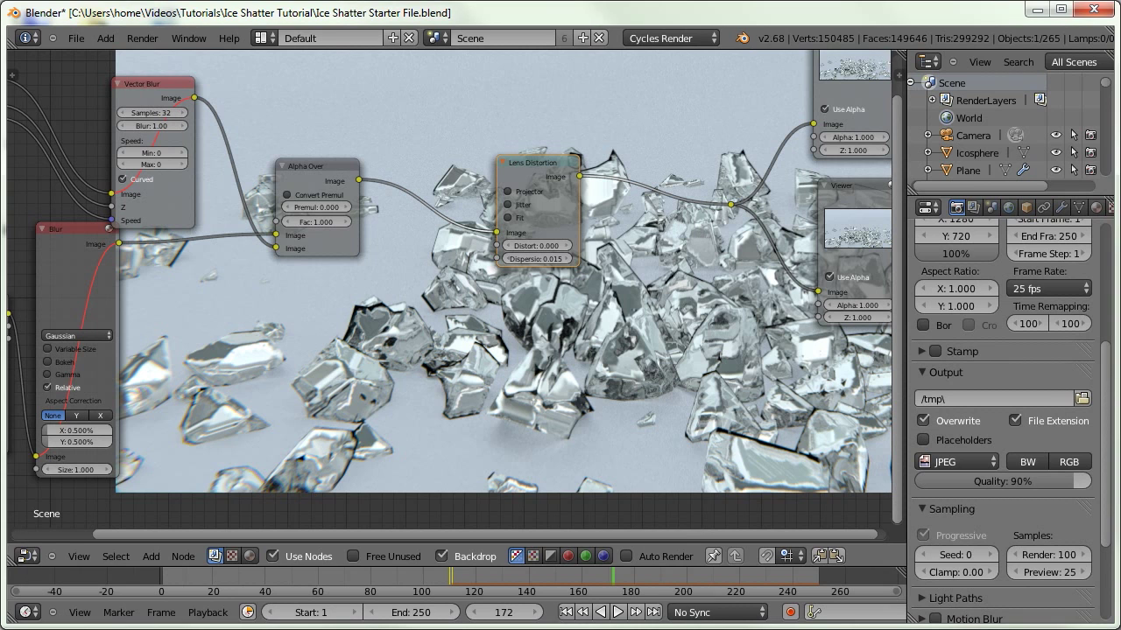
{"action": "middle_click_drag", "start_coordinate": [592, 404], "coordinate": [596, 380]}
{"action": "middle_click_drag", "start_coordinate": [641, 423], "coordinate": [548, 408], "text": "alt"}
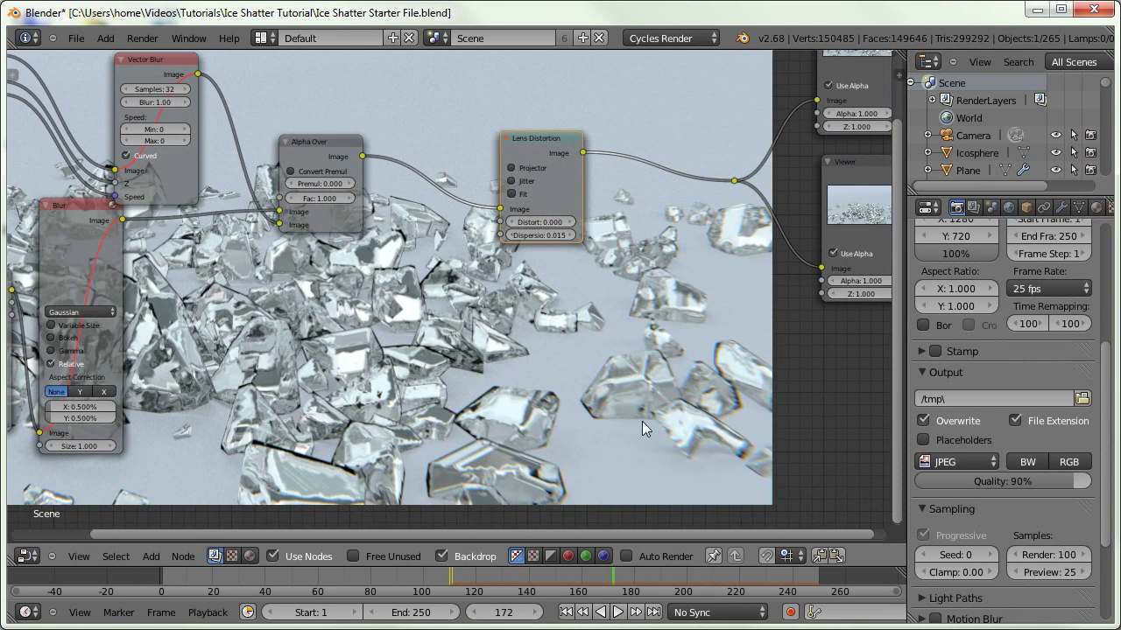
{"action": "middle_click_drag", "start_coordinate": [642, 421], "coordinate": [660, 414], "text": "alt"}
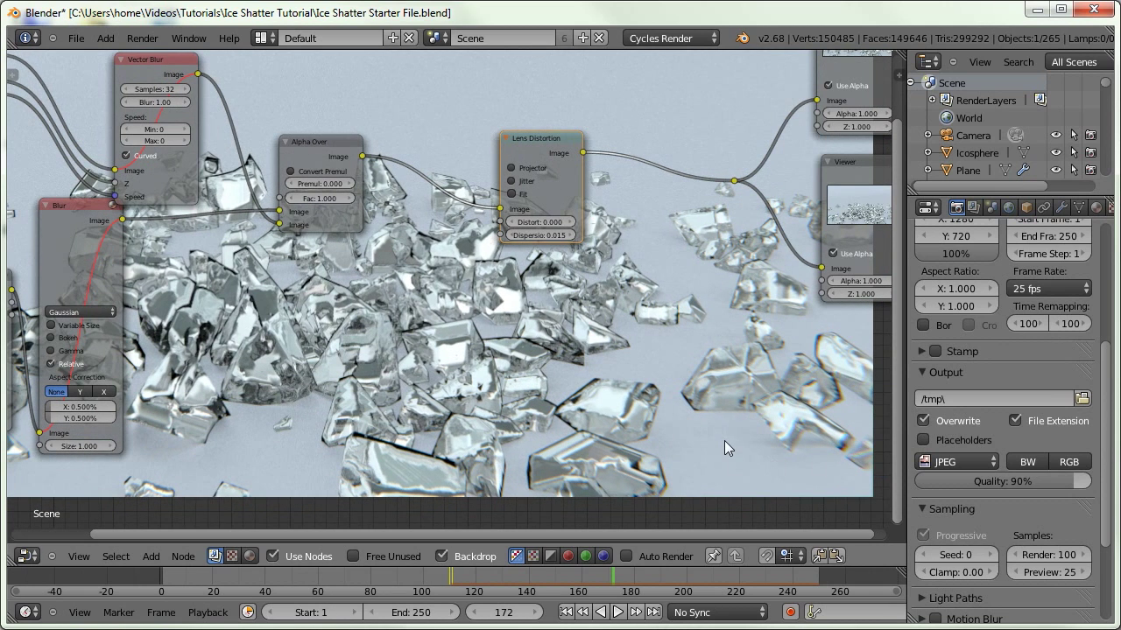
Shift the Viewer, Composite and reroute point further from Lens Distortion to make room for another node
{"action": "middle_click_drag", "start_coordinate": [724, 441], "coordinate": [556, 473]}
{"action": "left_click_drag", "start_coordinate": [689, 208], "coordinate": [812, 203]}
{"action": "left_click_drag", "start_coordinate": [676, 62], "coordinate": [808, 60]}
{"action": "left_click", "coordinate": [567, 214]}
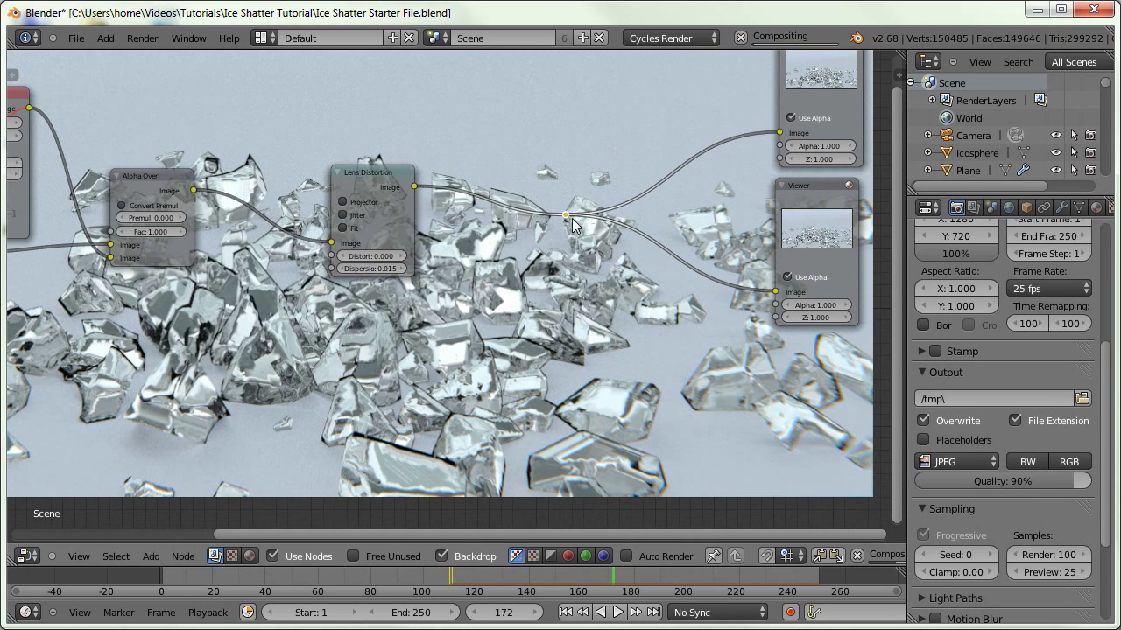
{"action": "left_click_drag", "start_coordinate": [576, 225], "coordinate": [705, 212]}
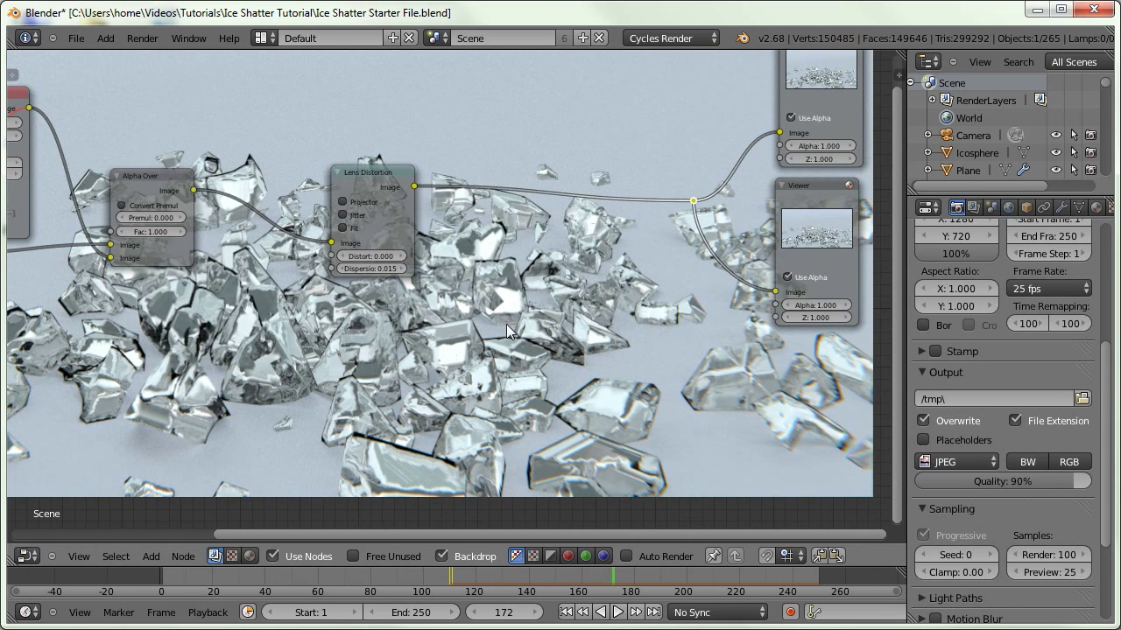
Insert a Mix node between Lens Distortion and the reroute point, and set its blend type to Multiply
{"action": "key", "text": "shift+a"}
{"action": "mouse_move", "coordinate": [488, 242]}
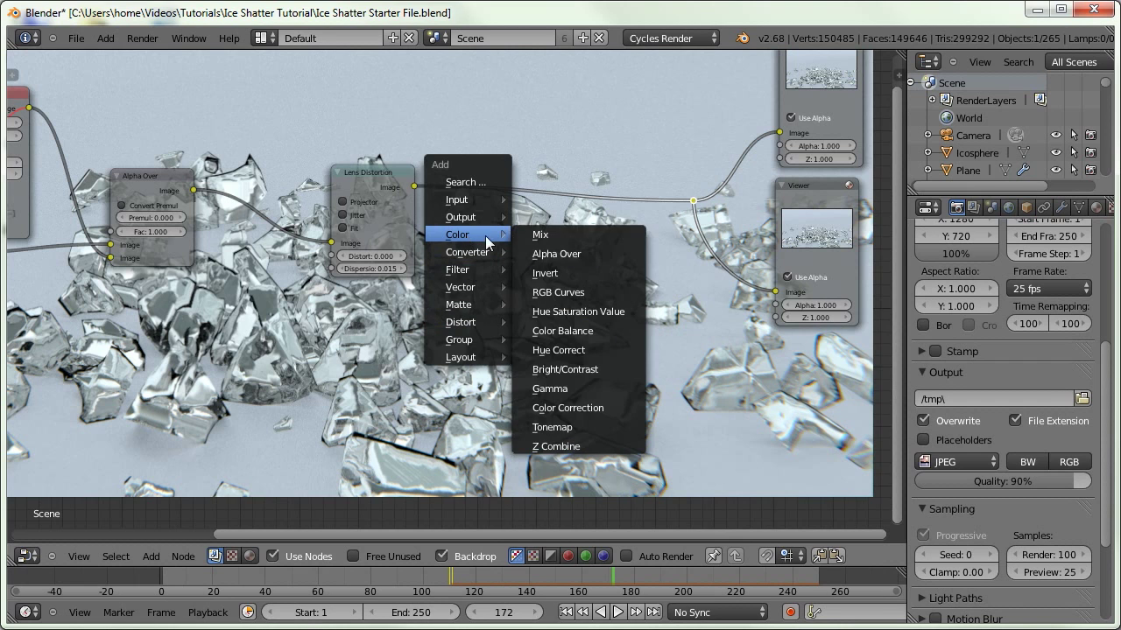
{"action": "left_click", "coordinate": [540, 235]}
{"action": "left_click", "coordinate": [592, 179]}
{"action": "left_click", "coordinate": [594, 287]}
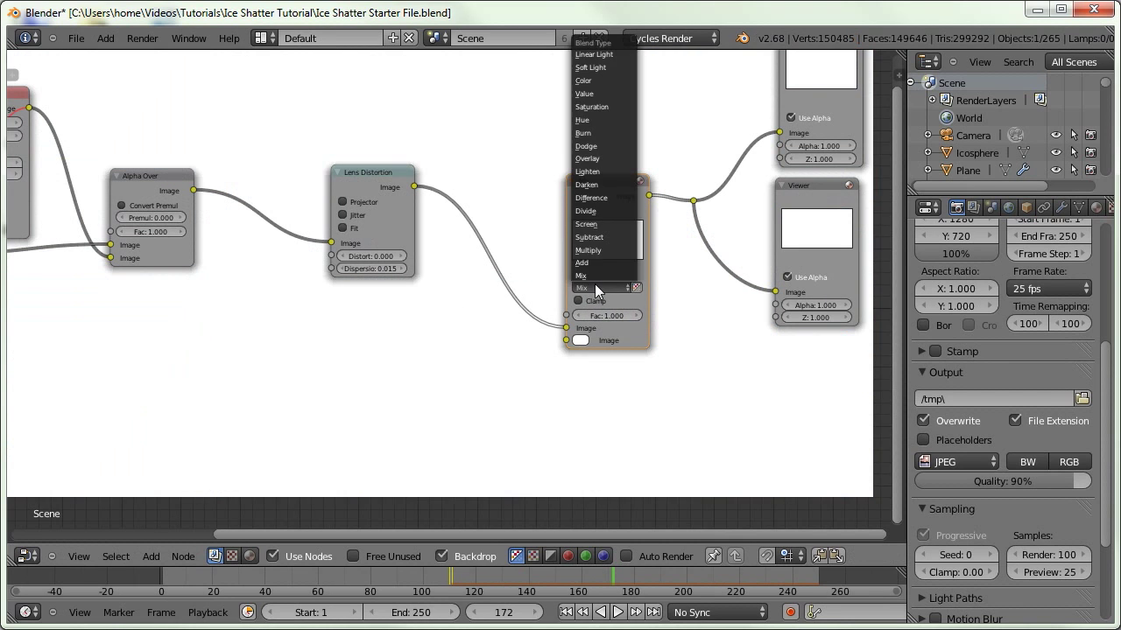
{"action": "left_click", "coordinate": [590, 252]}
Add an Ellipse Mask node below Lens Distortion and connect its mask output to the Multiply node's second image input
{"action": "middle_click_drag", "start_coordinate": [353, 407], "coordinate": [361, 391]}
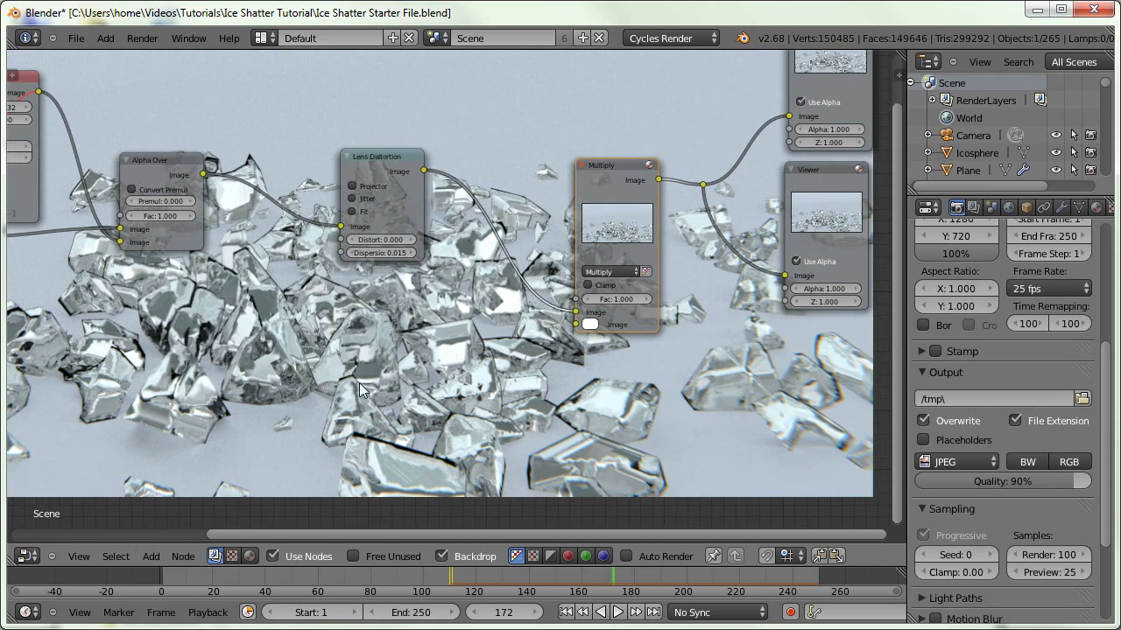
{"action": "key", "text": "shift+a"}
{"action": "mouse_move", "coordinate": [301, 422]}
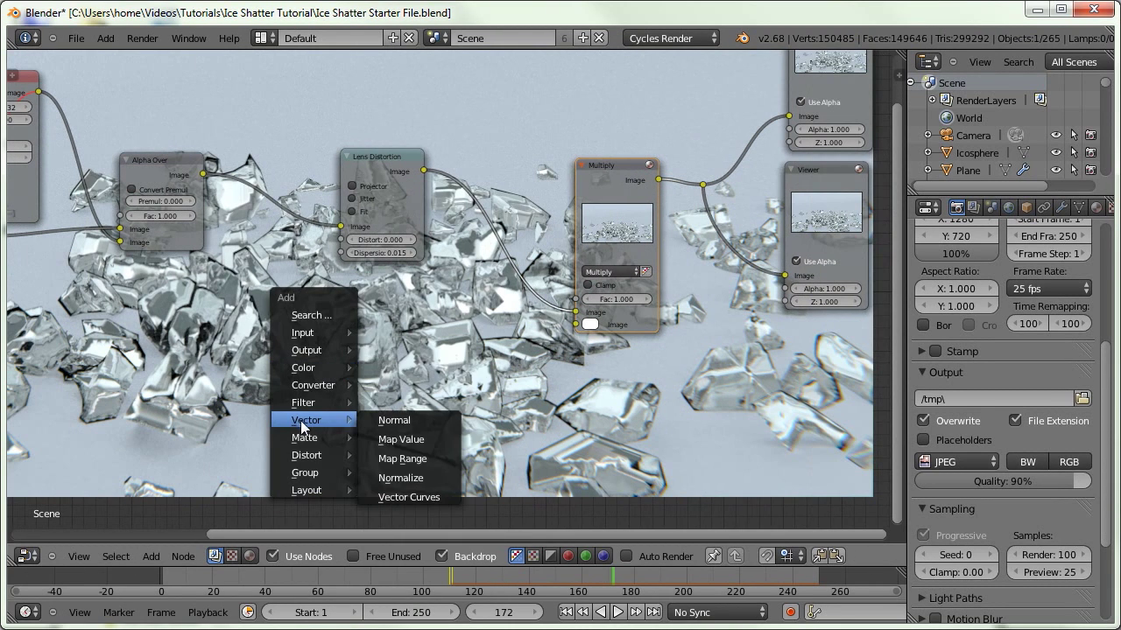
{"action": "left_click", "coordinate": [403, 324]}
{"action": "left_click", "coordinate": [284, 334]}
{"action": "left_click_drag", "start_coordinate": [462, 351], "coordinate": [574, 325]}
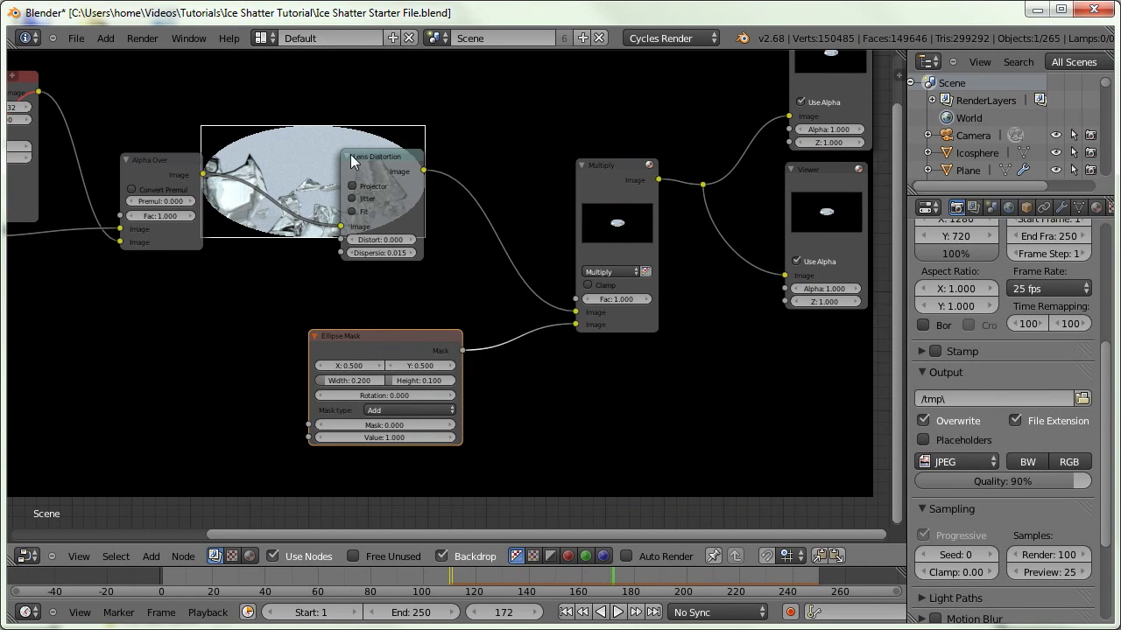
{"action": "middle_click_drag", "start_coordinate": [285, 283], "coordinate": [343, 294]}
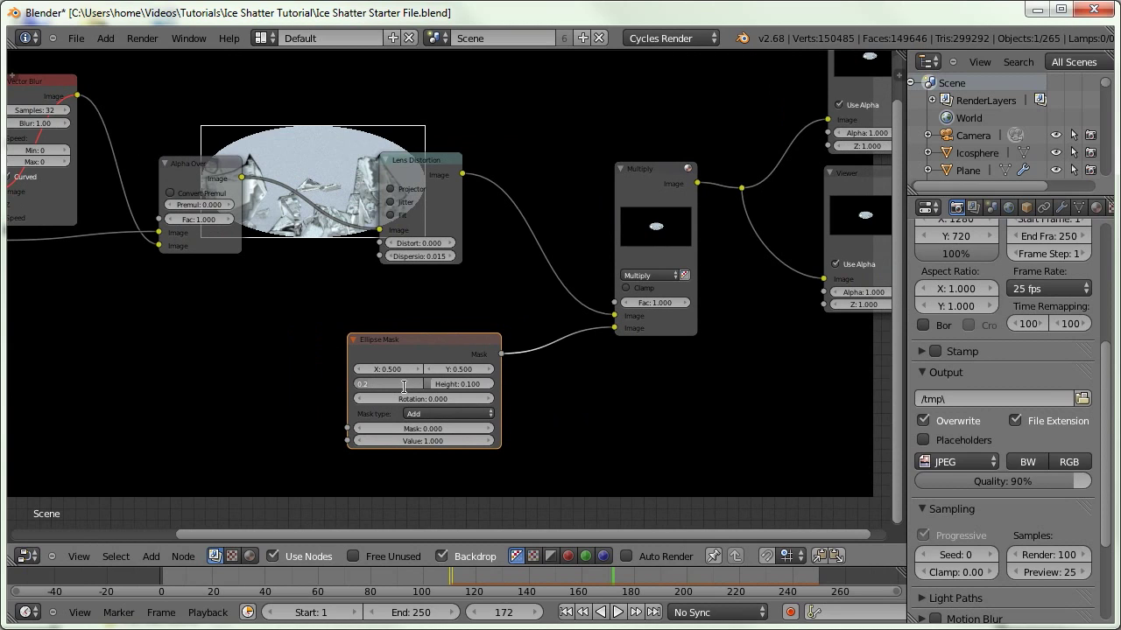
Set the Ellipse Mask node's width to 1.3 and its height to 0.6
{"action": "type", "text": "0."}
{"action": "key", "text": "BackSpace"}
{"action": "key", "text": "BackSpace"}
{"action": "type", "text": "1.3"}
{"action": "key", "text": "Return"}
{"action": "left_click", "coordinate": [463, 385]}
{"action": "type", "text": "0.6"}
{"action": "key", "text": "Return"}
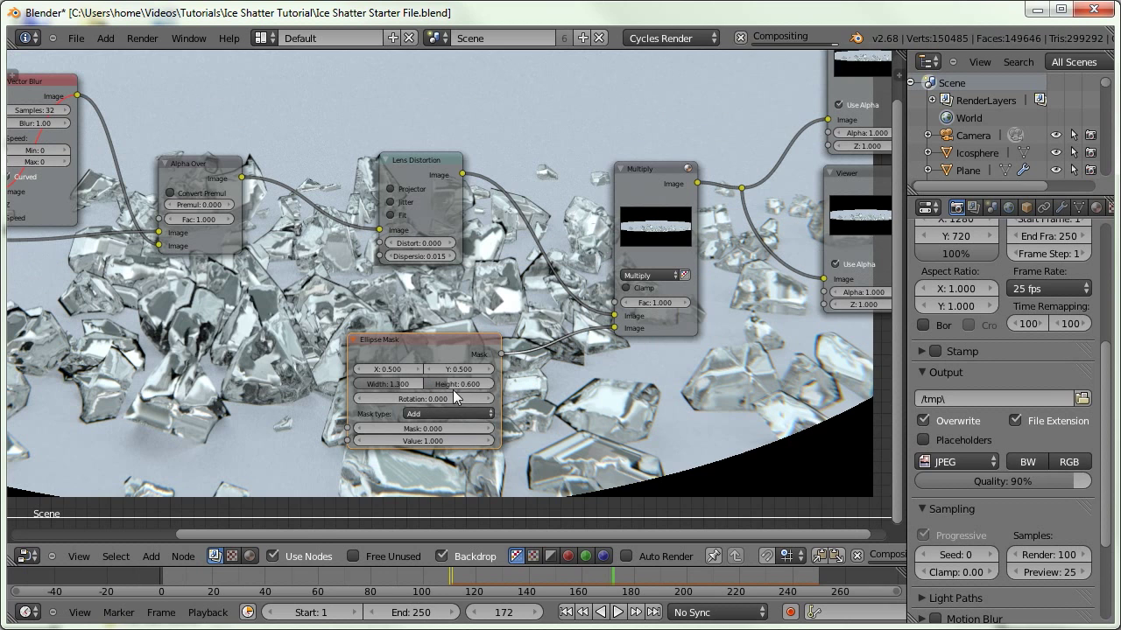
Move the Ellipse Mask node aside, duplicate the existing Blur node and insert the copy between the mask and the Multiply node
{"action": "left_click_drag", "start_coordinate": [411, 355], "coordinate": [286, 359]}
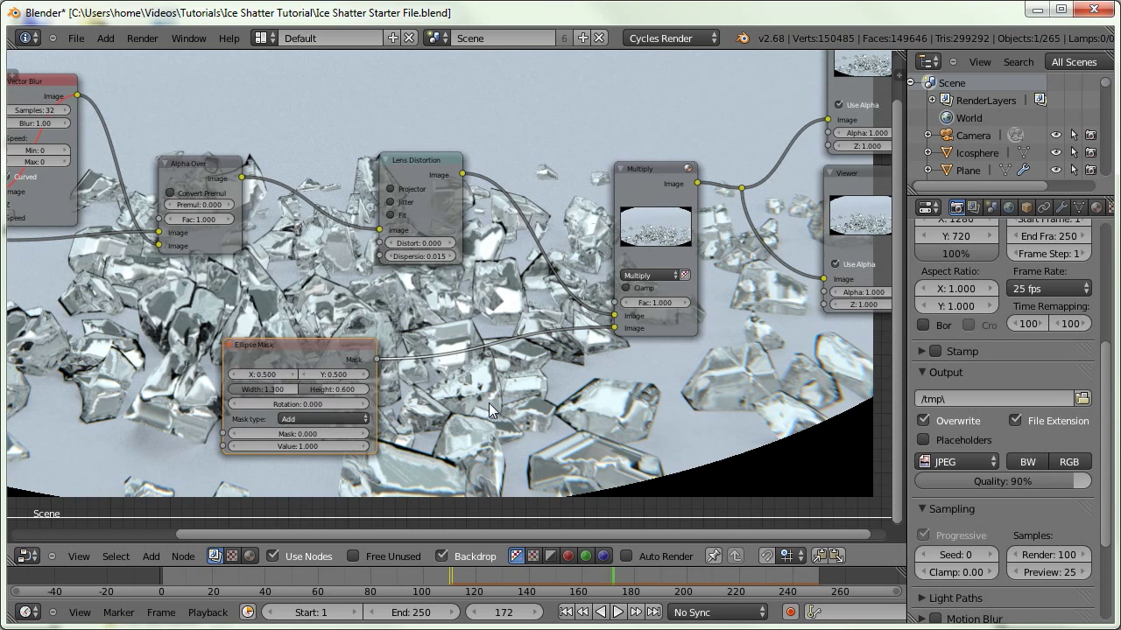
{"action": "middle_click_drag", "start_coordinate": [54, 184], "coordinate": [186, 104]}
{"action": "left_click", "coordinate": [90, 179]}
{"action": "key", "text": "shift+d"}
{"action": "left_click", "coordinate": [578, 290]}
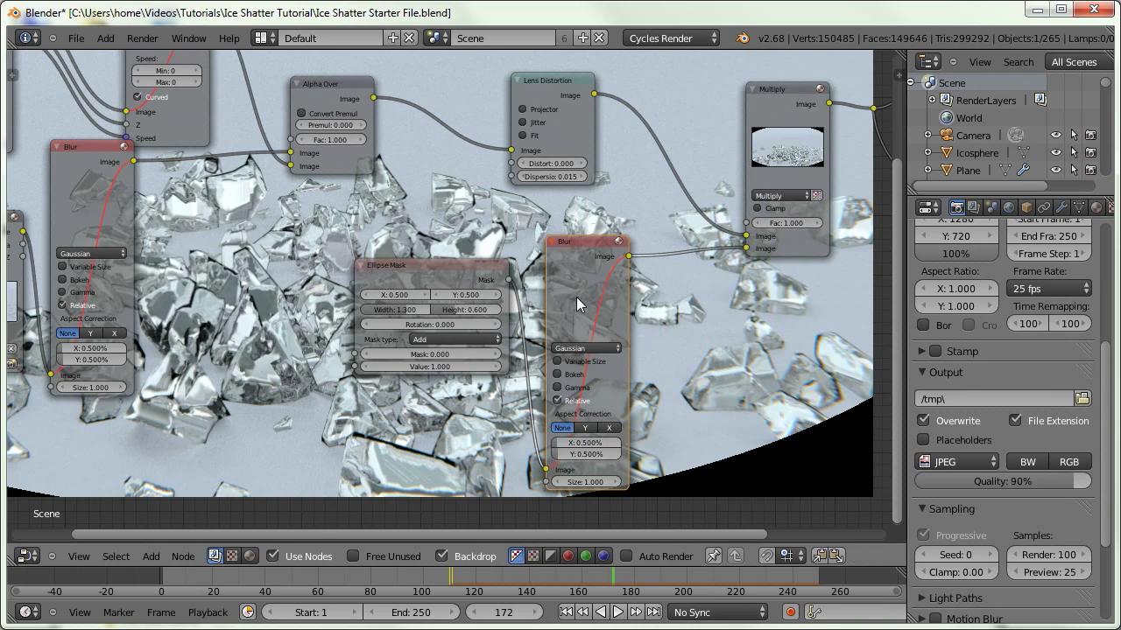
Set the new Blur node's relative X and Y blur to 15% each
{"action": "left_click", "coordinate": [588, 445]}
{"action": "type", "text": "15"}
{"action": "key", "text": "Tab"}
{"action": "type", "text": "15"}
{"action": "key", "text": "Return"}
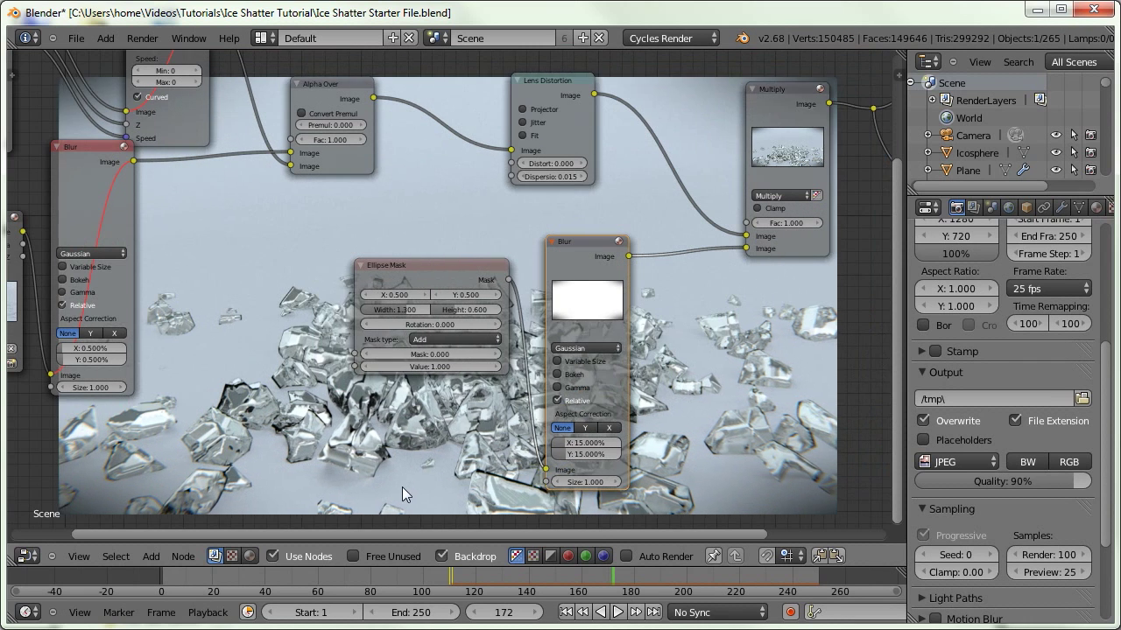
Try a factor of 0.5 on the Multiply node to soften the vignette
{"action": "middle_click_drag", "start_coordinate": [610, 351], "coordinate": [437, 339]}
{"action": "left_click", "coordinate": [610, 212]}
{"action": "type", "text": "0.5"}
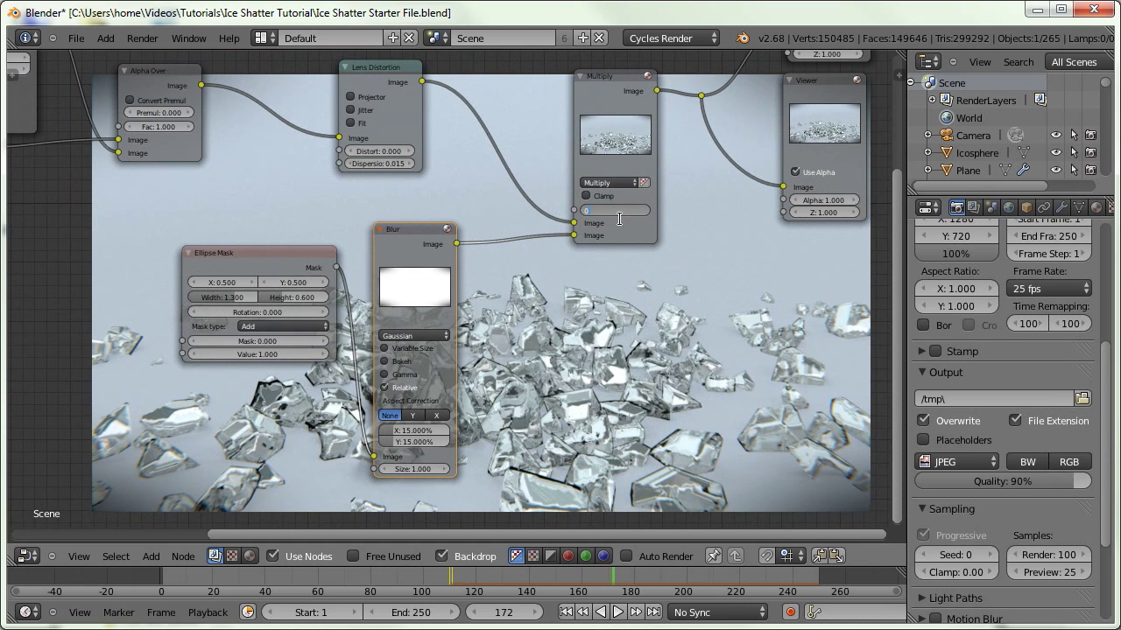
{"action": "key", "text": "Return"}
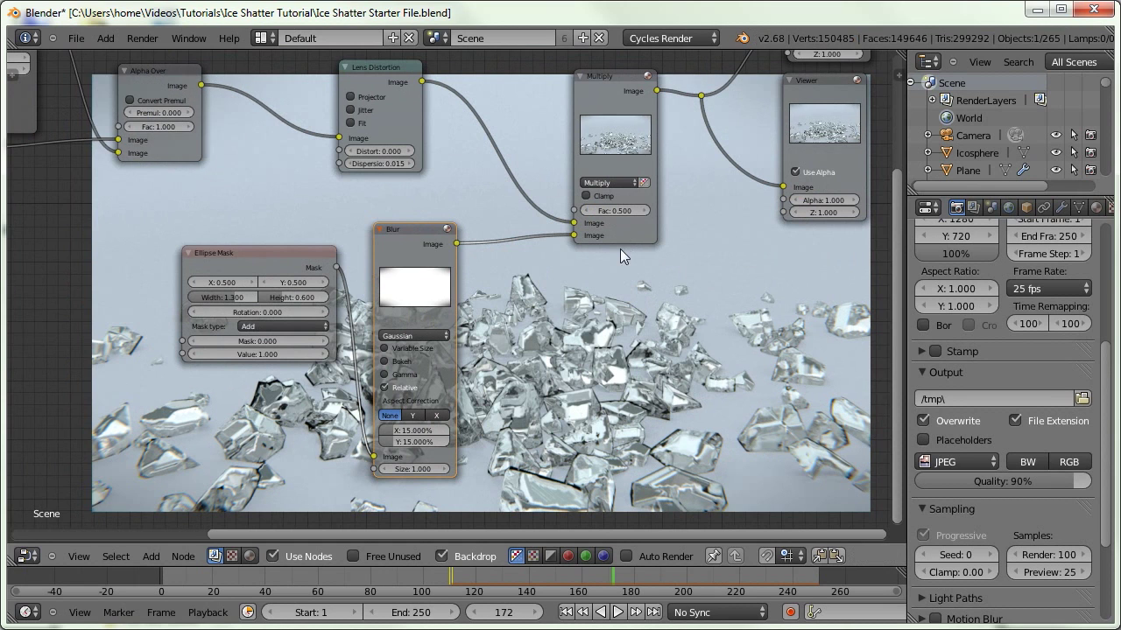
Set the Multiply node's factor to 0.35 for a subtler vignette
{"action": "middle_click_drag", "start_coordinate": [601, 315], "coordinate": [527, 214]}
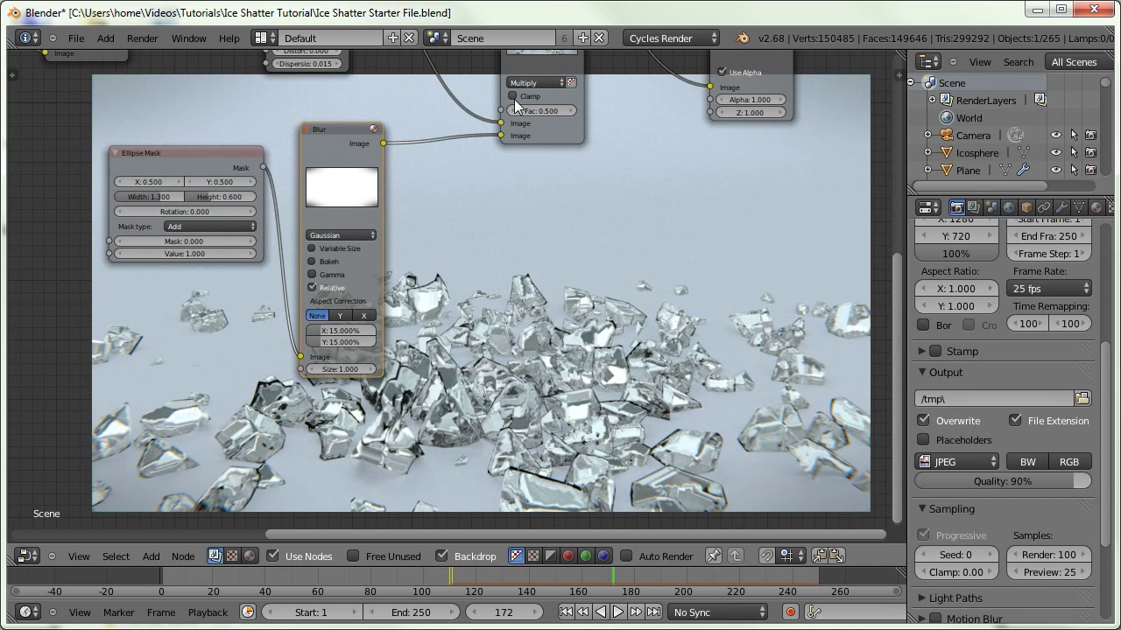
{"action": "type", "text": "0.35"}
{"action": "key", "text": "Return"}
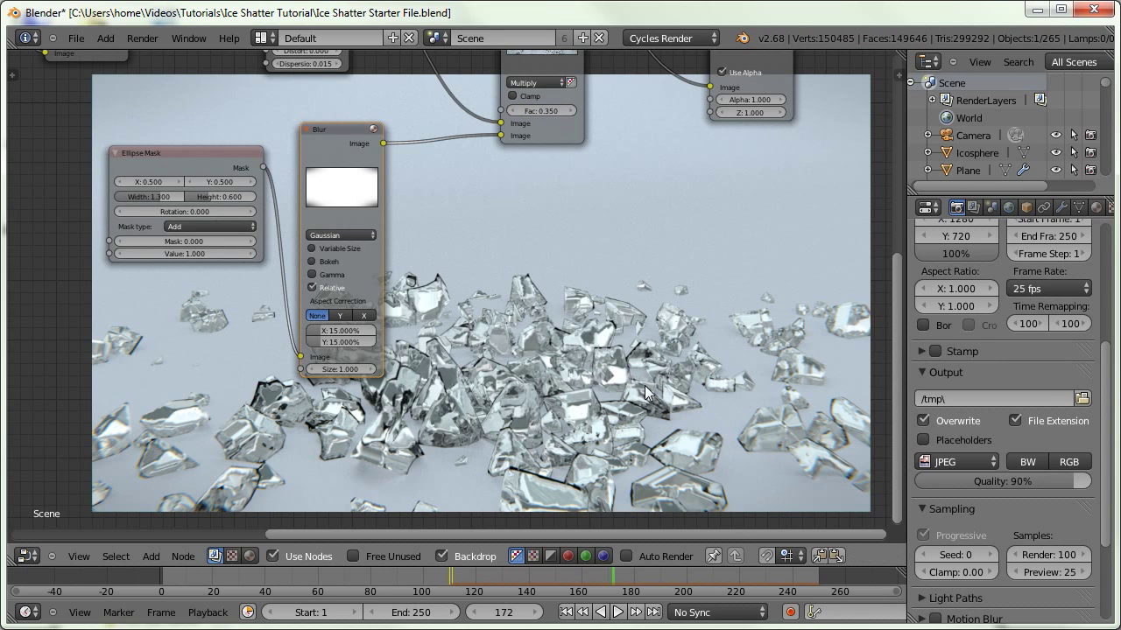
{"action": "middle_click_drag", "start_coordinate": [546, 205], "coordinate": [535, 262]}
{"action": "left_click", "coordinate": [531, 99]}
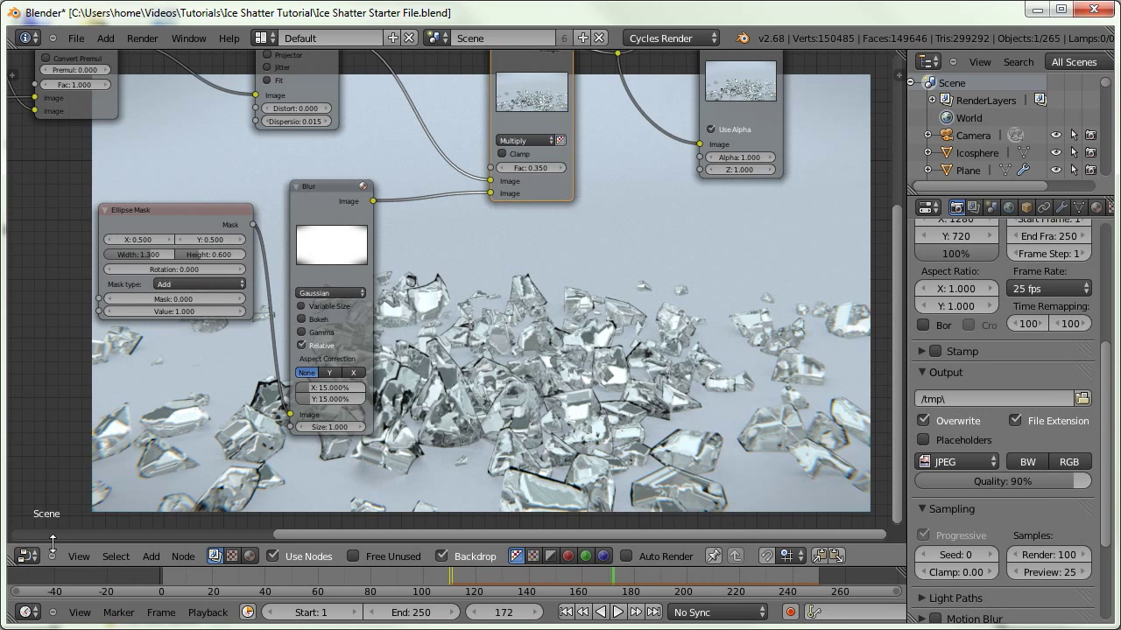
Change the compositing node area to a 3D View and go to frame 105
{"action": "left_click", "coordinate": [27, 555]}
{"action": "left_click", "coordinate": [46, 606]}
{"action": "middle_click_drag", "start_coordinate": [259, 394], "coordinate": [350, 368]}
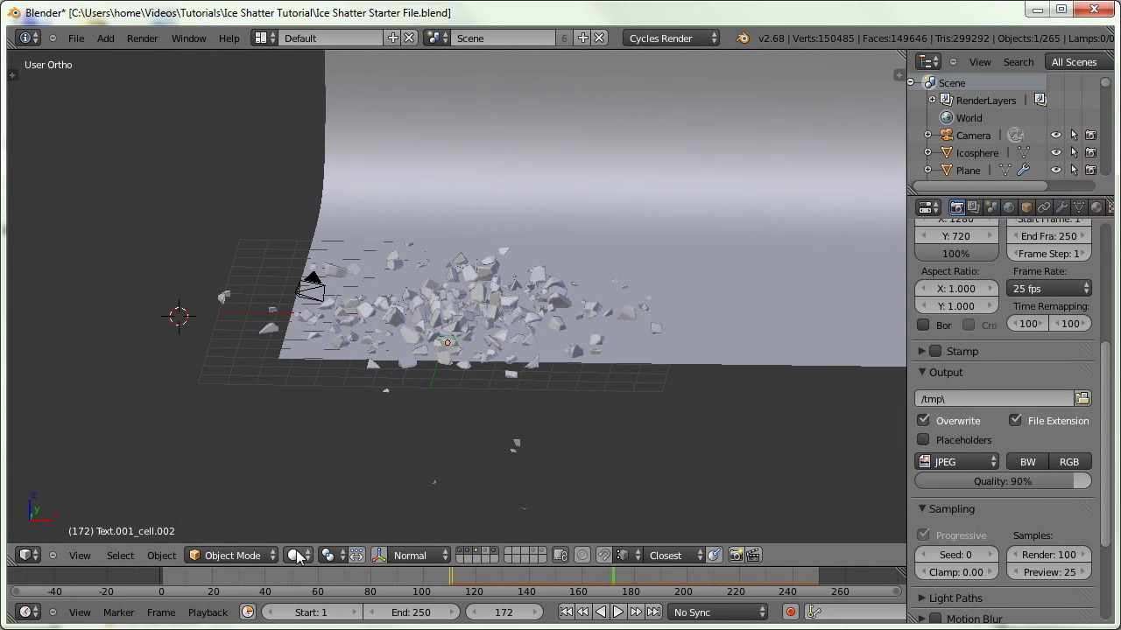
{"action": "left_click", "coordinate": [430, 578]}
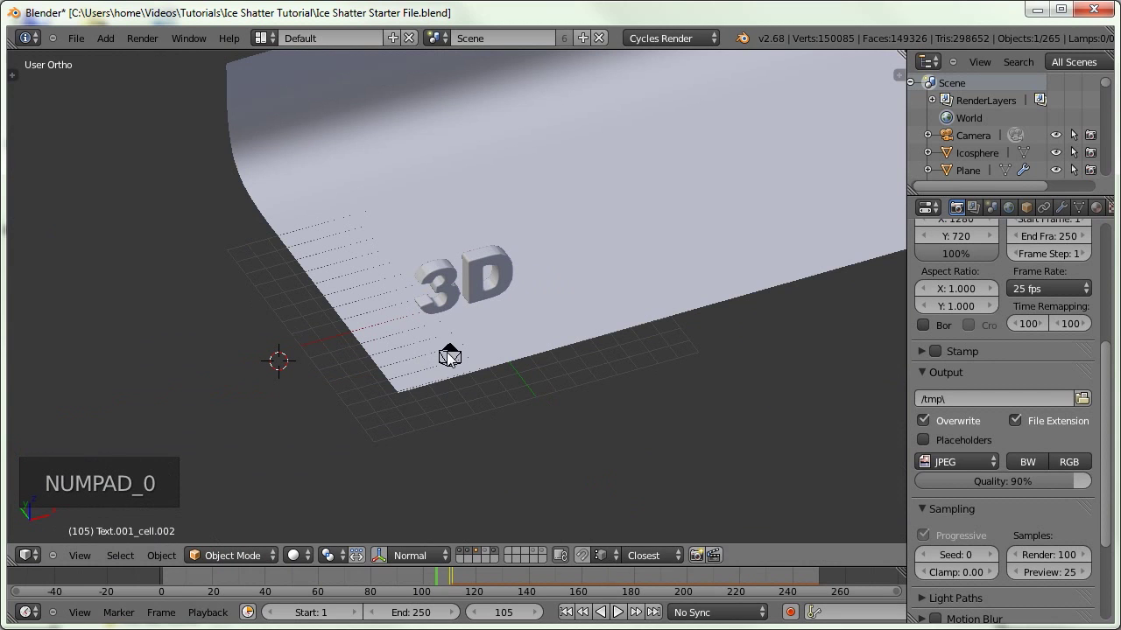
Duplicate the camera, make the copy the active camera and move it in for a close-up of the 3D text
{"action": "right_click", "coordinate": [454, 358]}
{"action": "key", "text": "shift+d"}
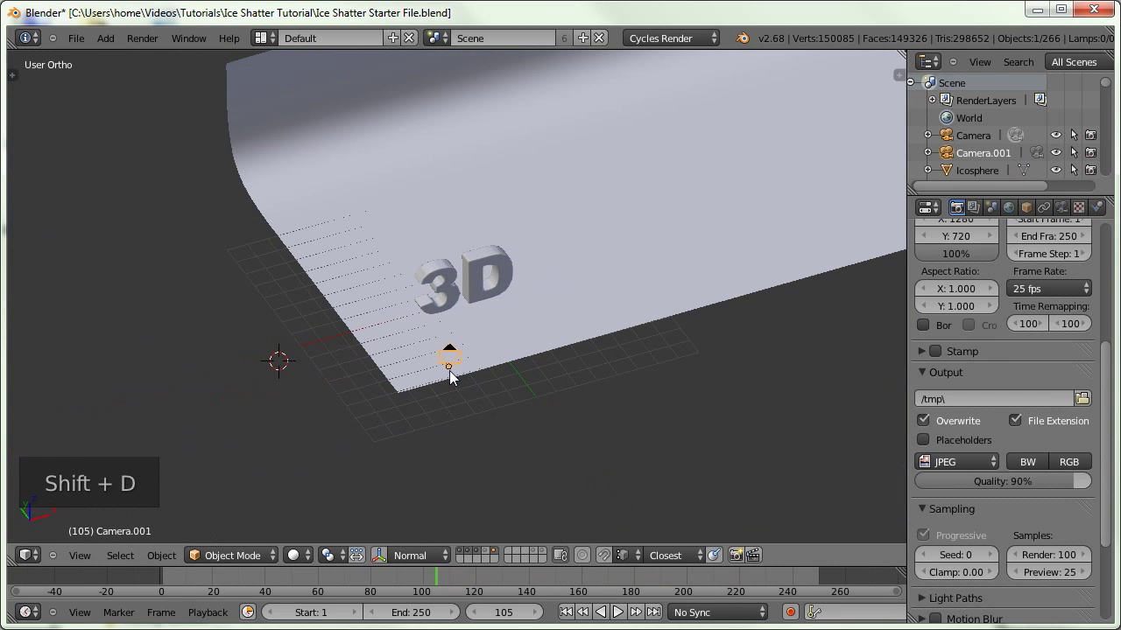
{"action": "key", "text": "ctrl+KP_0"}
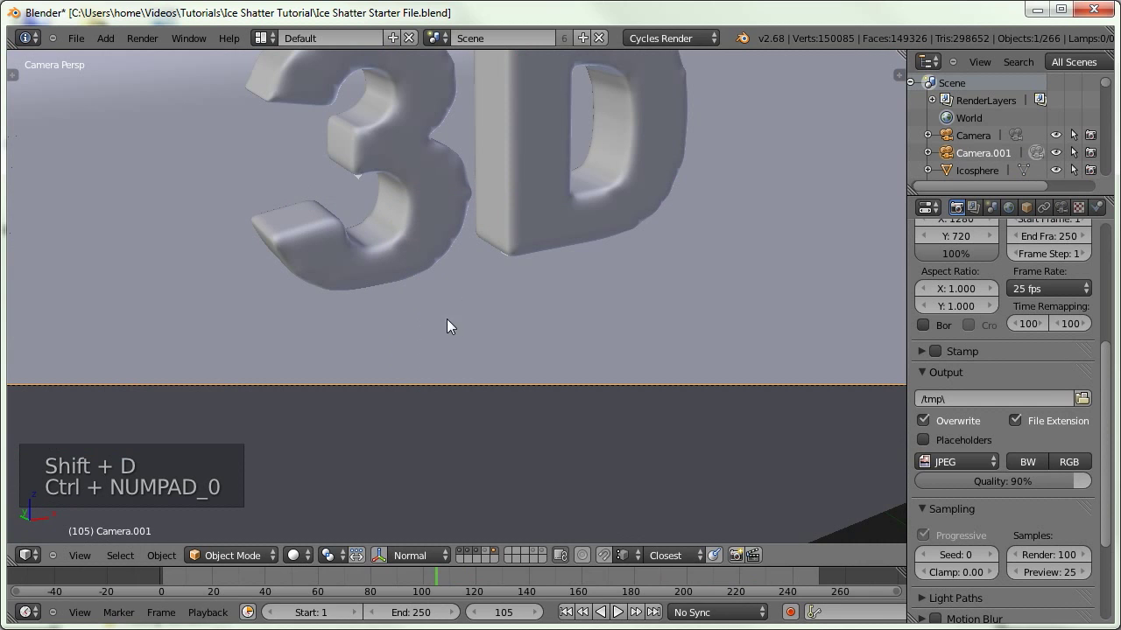
{"action": "key", "text": "g"}
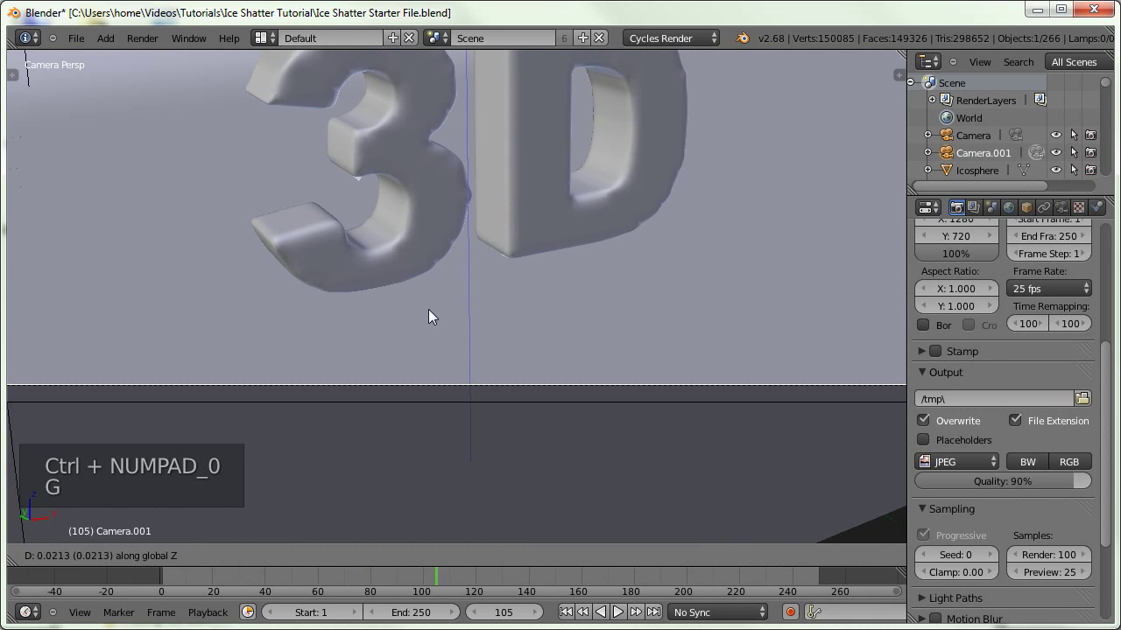
{"action": "key", "text": "g"}
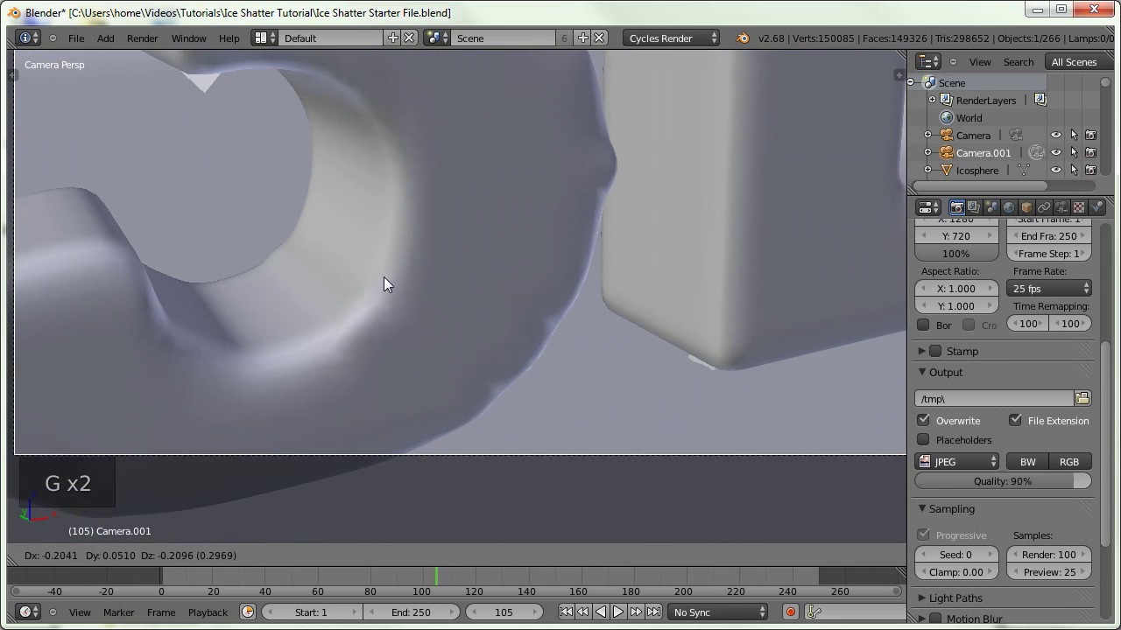
{"action": "left_click", "coordinate": [439, 271]}
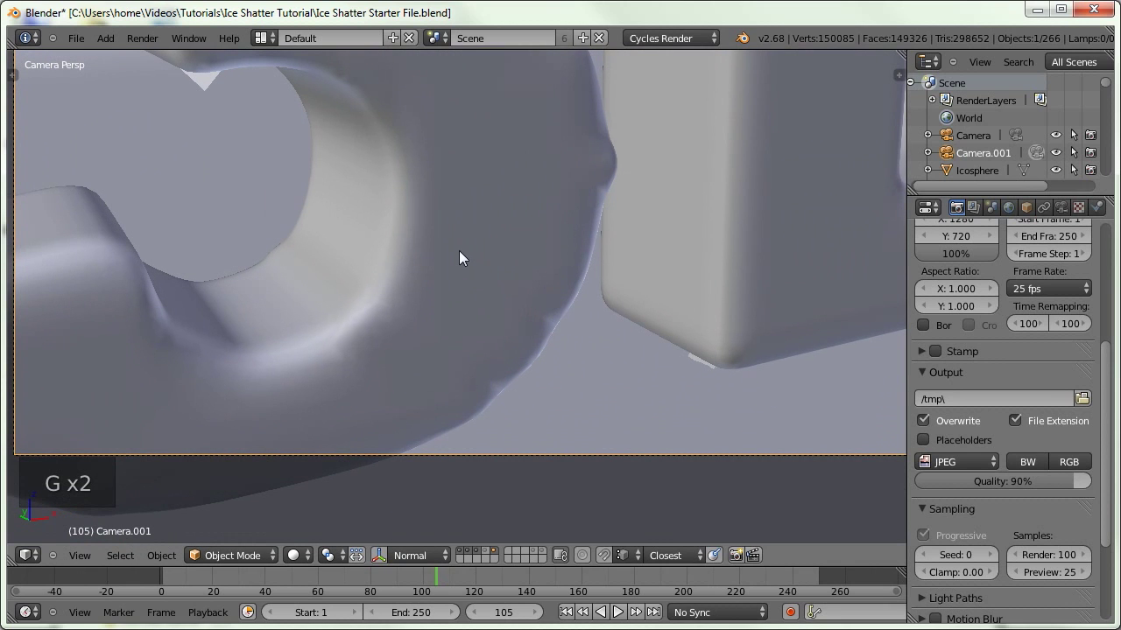
Draw a render border around the right part of the number 3 and preview it with Rendered shading
{"action": "key", "text": "ctrl+b"}
{"action": "left_click_drag", "start_coordinate": [627, 99], "coordinate": [297, 412]}
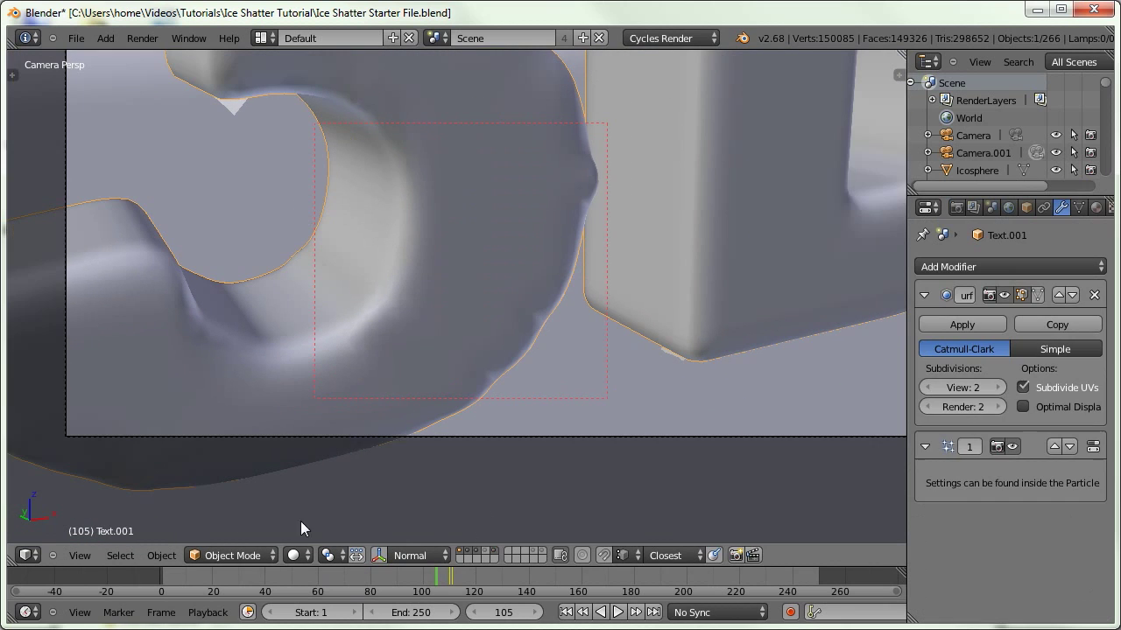
{"action": "left_click", "coordinate": [294, 555]}
{"action": "left_click", "coordinate": [309, 442]}
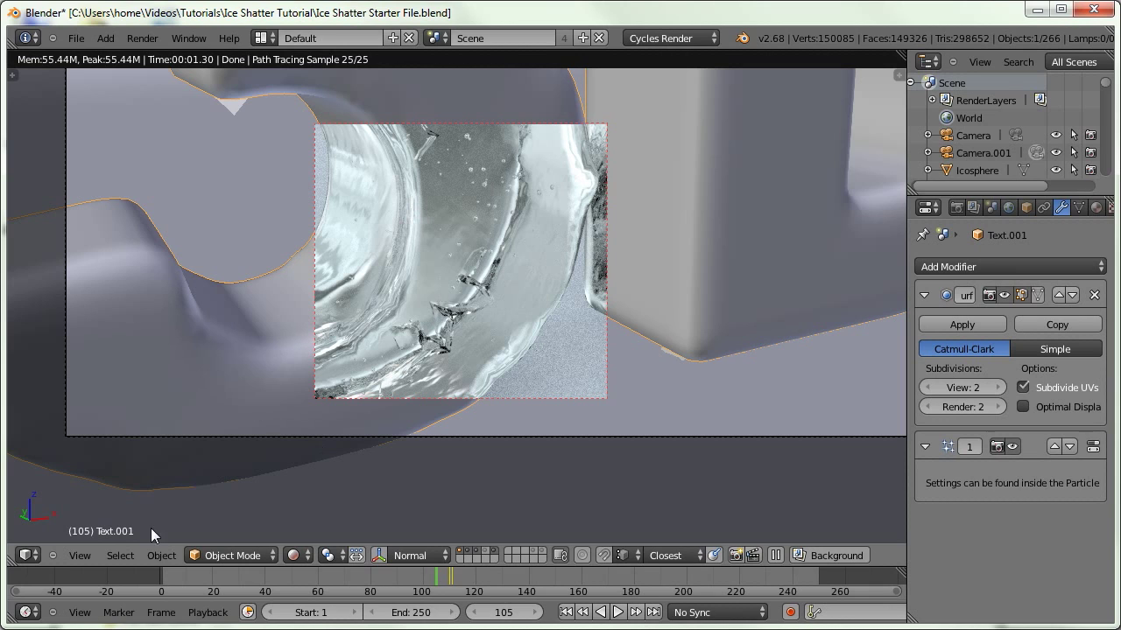
Split the 3D View horizontally and show the ice material's nodes in the lower area
{"action": "left_click", "coordinate": [26, 555]}
{"action": "left_click_drag", "start_coordinate": [12, 562], "coordinate": [28, 343]}
{"action": "left_click", "coordinate": [35, 553]}
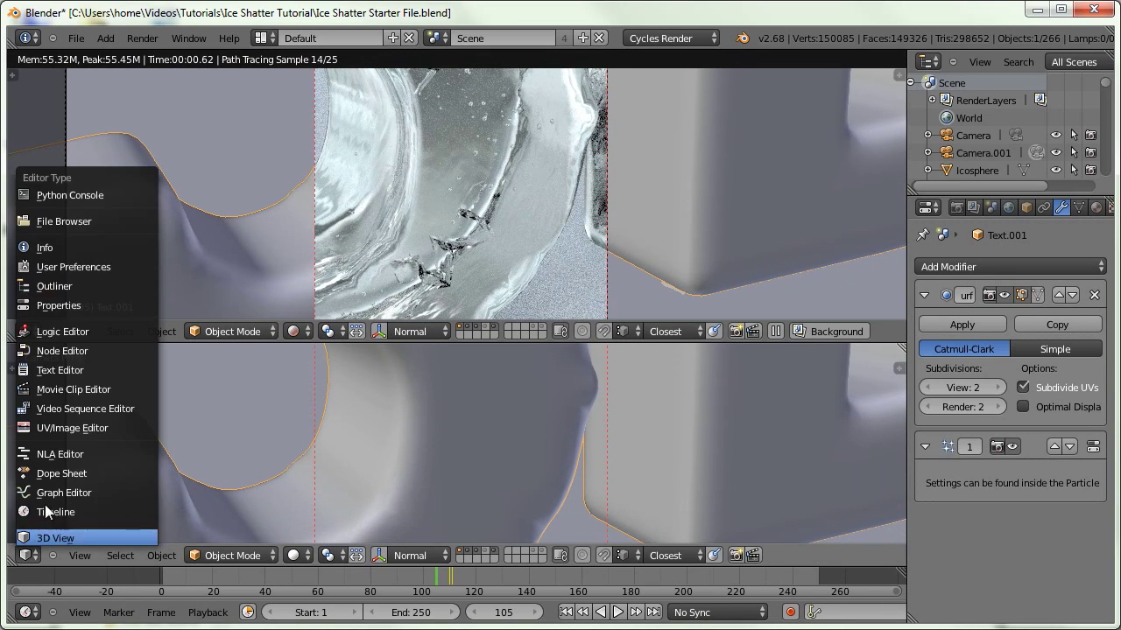
{"action": "left_click", "coordinate": [59, 352]}
Set the Mapping node's scale to 5 on the X, Y and Z axes
{"action": "middle_click_drag", "start_coordinate": [295, 448], "coordinate": [355, 385]}
{"action": "scroll", "coordinate": [326, 440], "scroll_direction": "up", "scroll_amount": 1}
{"action": "middle_click_drag", "start_coordinate": [329, 471], "coordinate": [359, 448]}
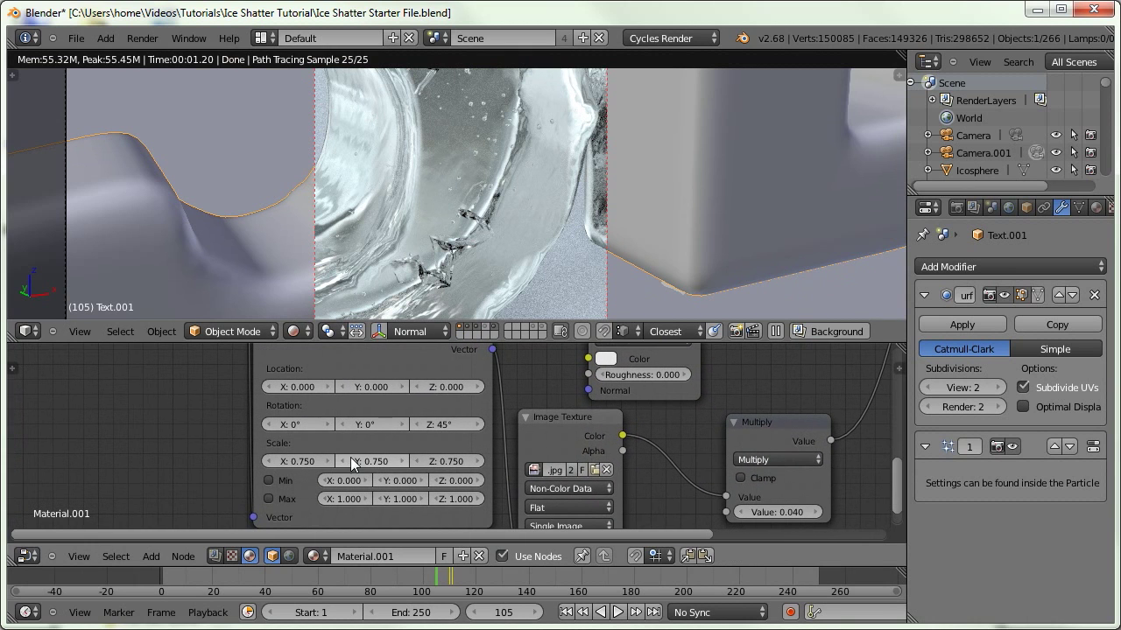
{"action": "mouse_move", "coordinate": [346, 387]}
{"action": "middle_mouse_down"}
{"action": "mouse_move", "coordinate": [347, 415]}
{"action": "mouse_move", "coordinate": [354, 407]}
{"action": "middle_mouse_up"}
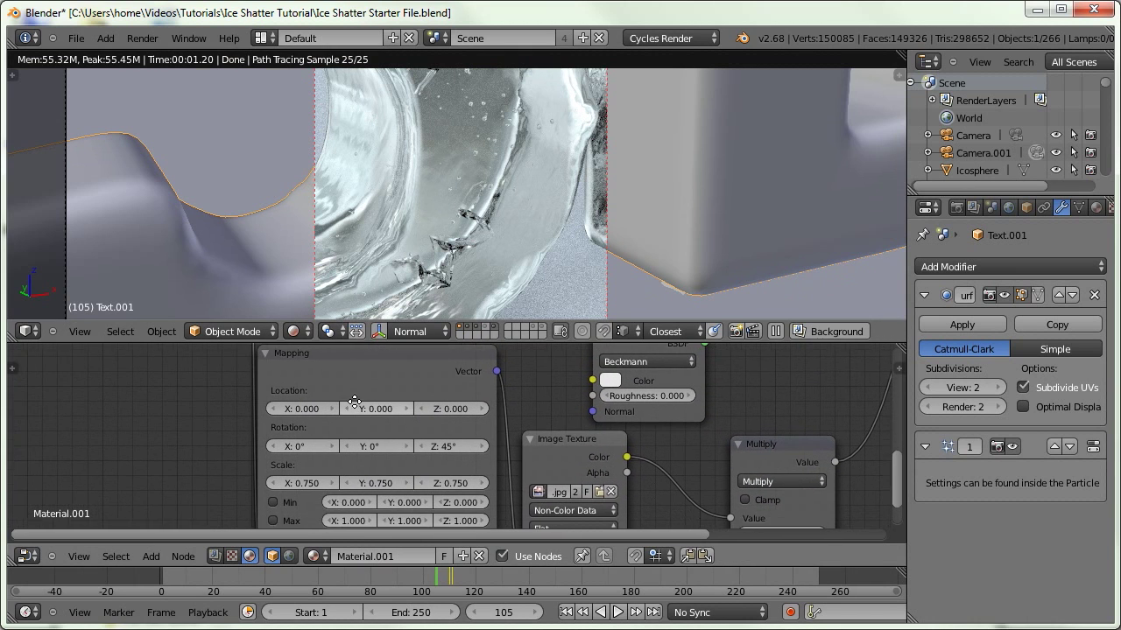
{"action": "left_click", "coordinate": [306, 484]}
{"action": "type", "text": "5"}
{"action": "key", "text": "Return"}
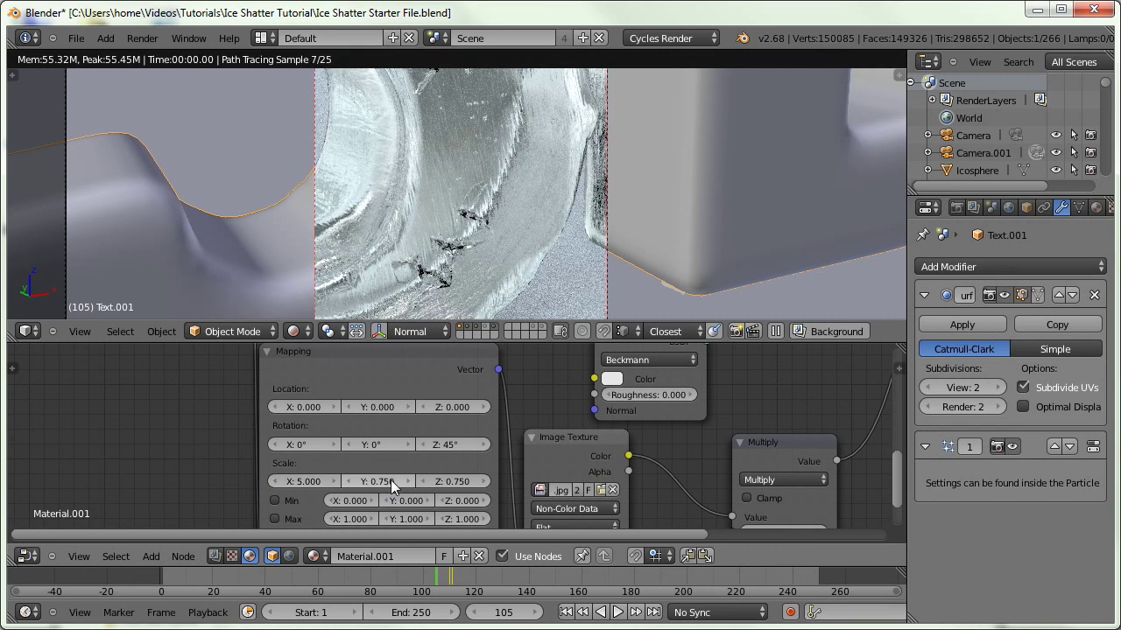
{"action": "key", "text": "ctrl+v"}
{"action": "key", "text": "ctrl+v"}
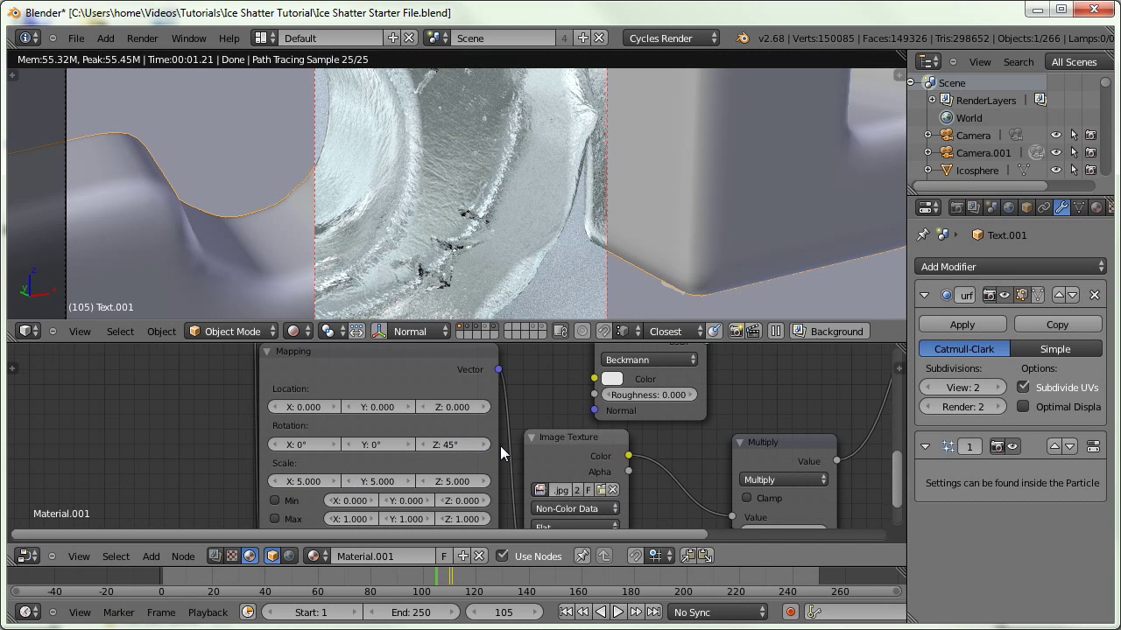
Set the ice material's Multiply node value to 0.01 to weaken the texture displacement in the close-up
{"action": "middle_click_drag", "start_coordinate": [500, 446], "coordinate": [390, 403]}
{"action": "left_click", "coordinate": [627, 487]}
{"action": "type", "text": "0.04"}
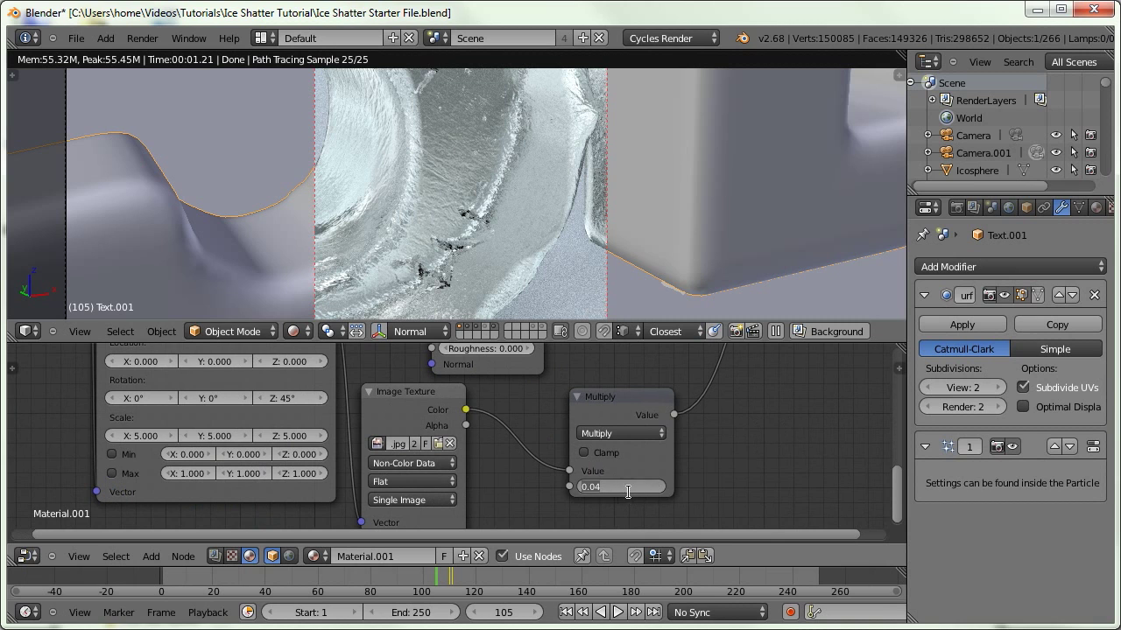
{"action": "type", "text": "0.01"}
{"action": "key", "text": "Return"}
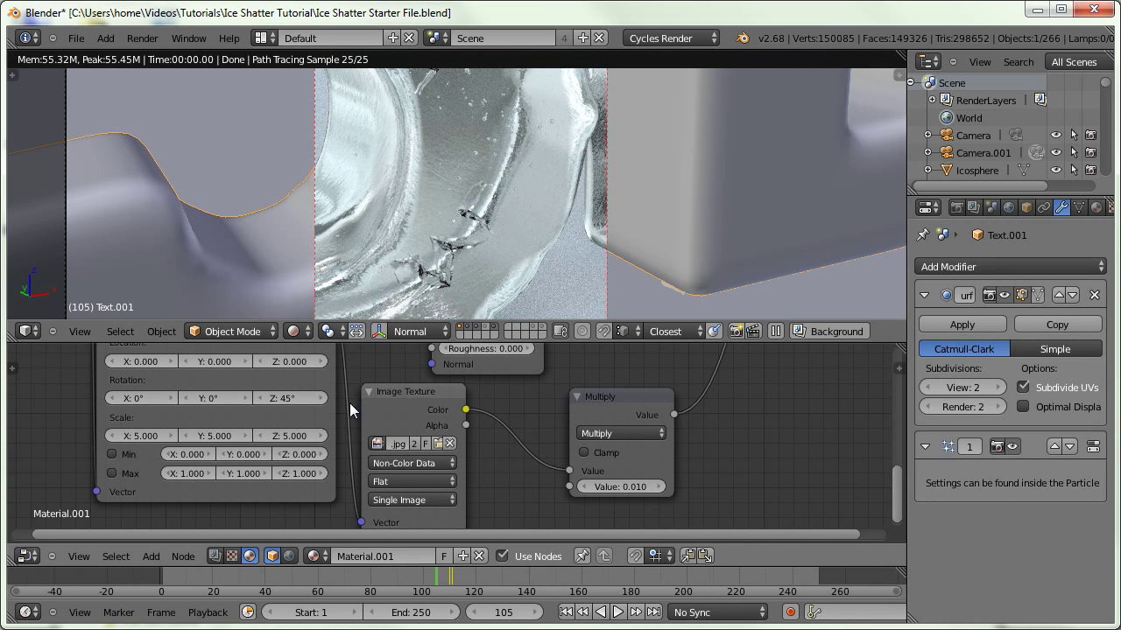
{"action": "left_click", "coordinate": [136, 416]}
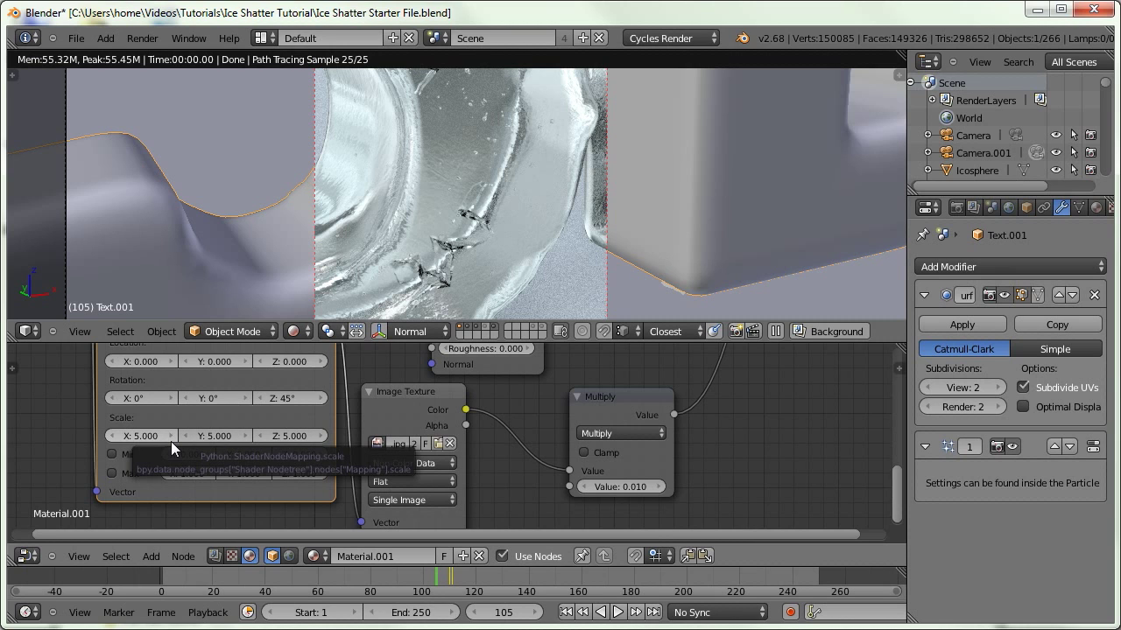
Merge the node area back into the 3D View and return the viewport to Solid shading
{"action": "left_click_drag", "start_coordinate": [12, 338], "coordinate": [55, 394]}
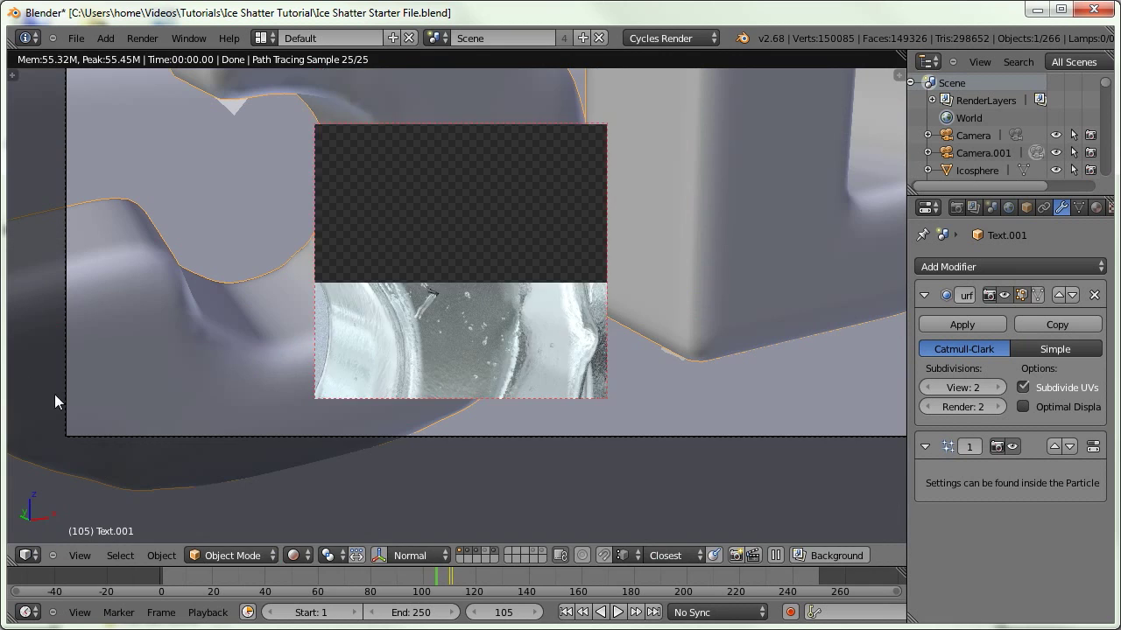
{"action": "left_click", "coordinate": [294, 556]}
{"action": "left_click", "coordinate": [315, 496]}
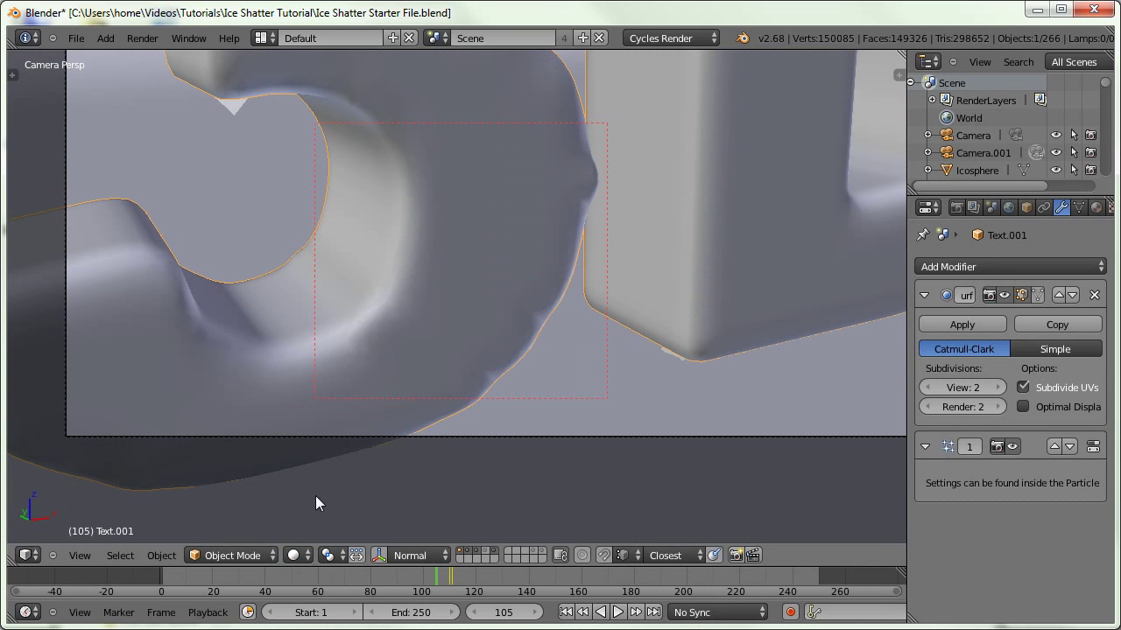
Go to frame 200, make the original camera active again and clear the render border
{"action": "left_click", "coordinate": [688, 579]}
{"action": "key", "text": "KP_0"}
{"action": "middle_click_drag", "start_coordinate": [435, 254], "coordinate": [445, 404]}
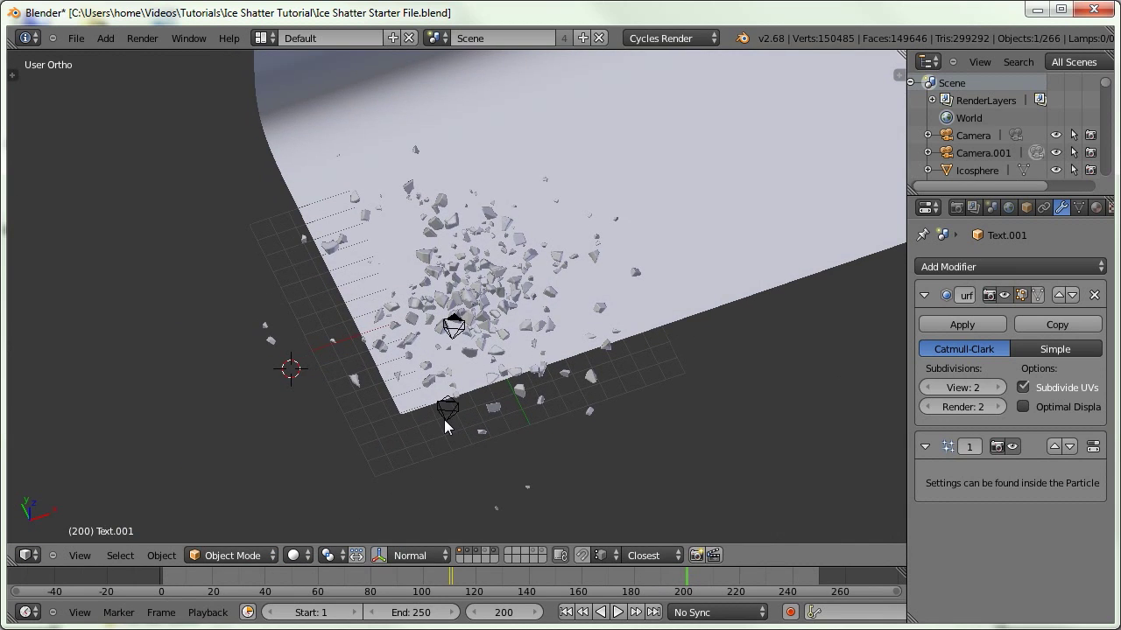
{"action": "right_click", "coordinate": [446, 417]}
{"action": "key", "text": "ctrl+KP_0"}
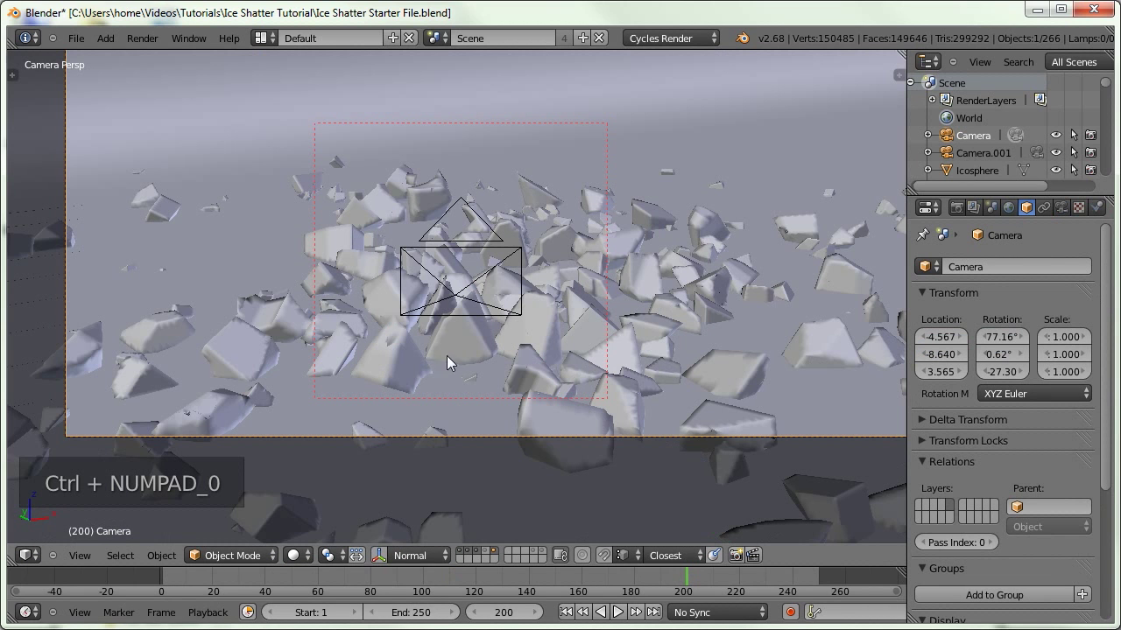
{"action": "key", "text": "ctrl+alt+b"}
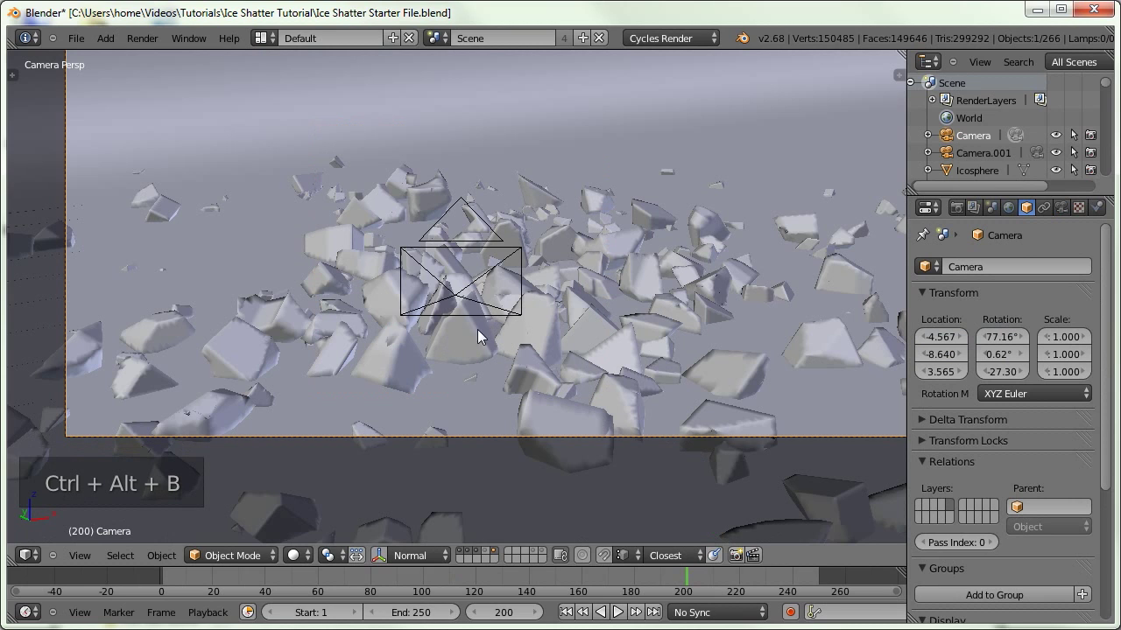
Show the original camera's limits and set its depth of field distance to 9.7, in the middle of the shards
{"action": "left_click", "coordinate": [1060, 207]}
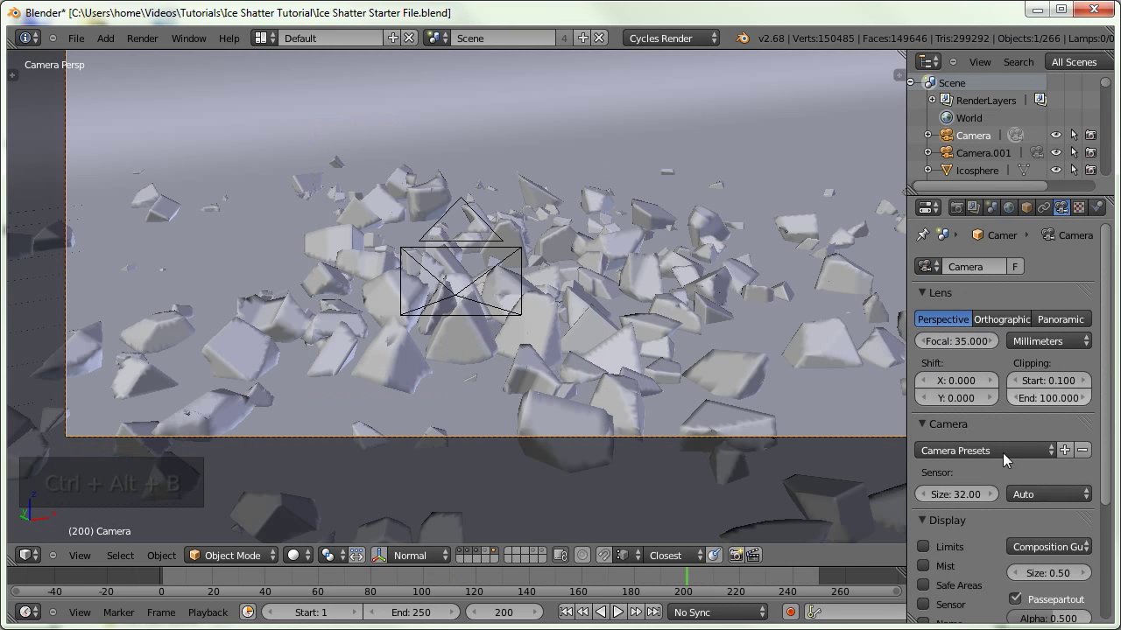
{"action": "scroll", "coordinate": [1002, 453], "scroll_direction": "down", "scroll_amount": 5}
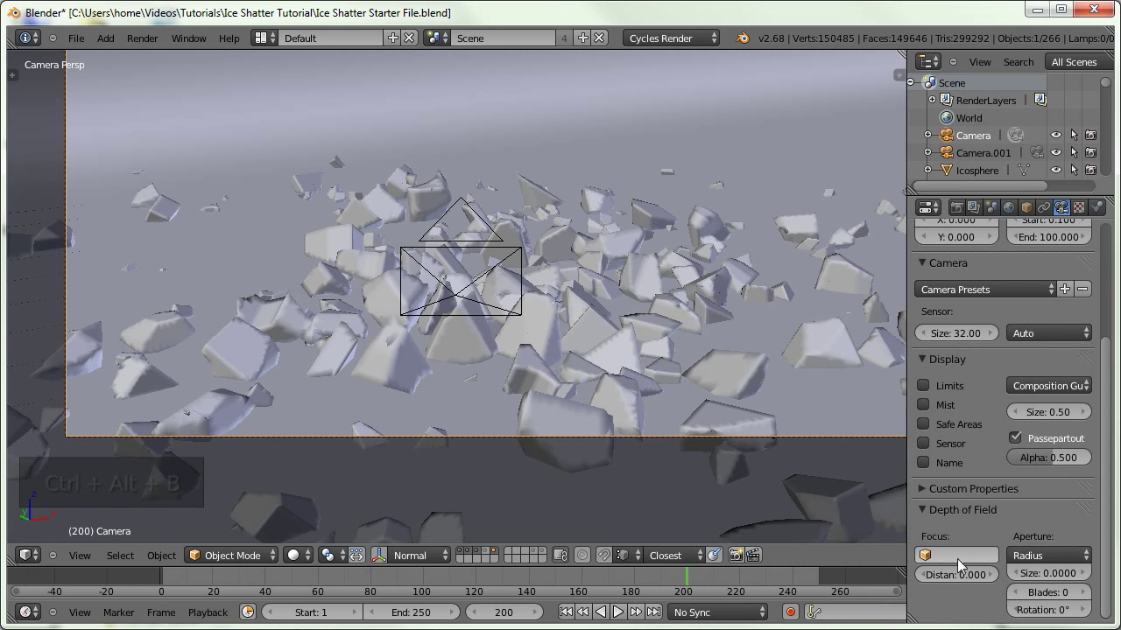
{"action": "left_click", "coordinate": [922, 385]}
{"action": "middle_click_drag", "start_coordinate": [855, 380], "coordinate": [455, 315]}
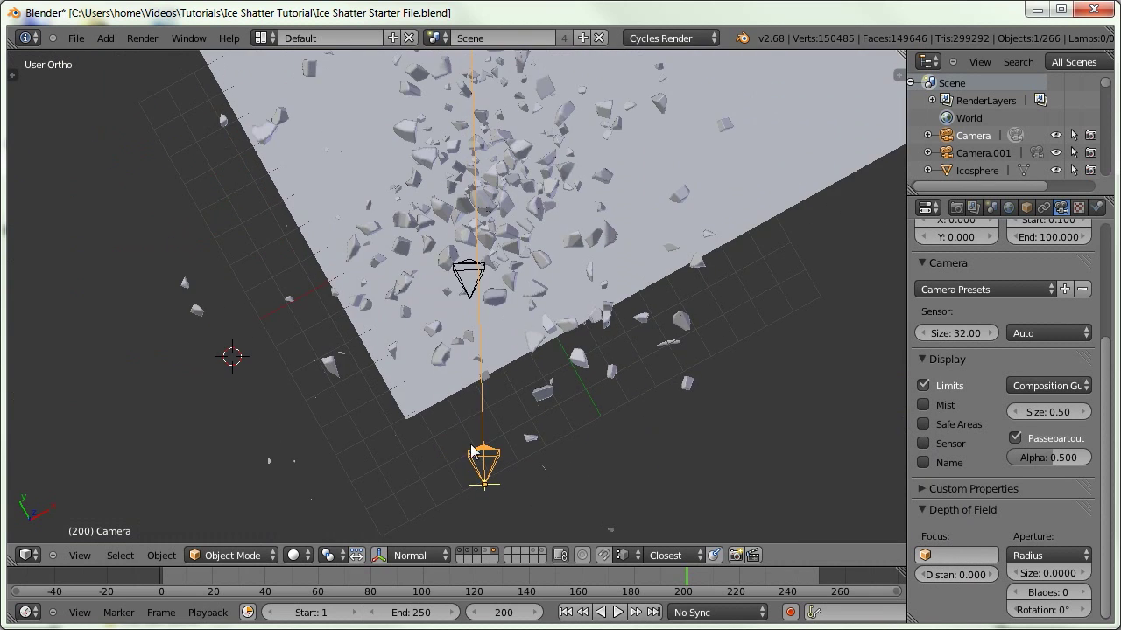
{"action": "left_click_drag", "start_coordinate": [945, 575], "coordinate": [1029, 570]}
Set the camera's aperture radius size to 0.05
{"action": "left_click", "coordinate": [1048, 576]}
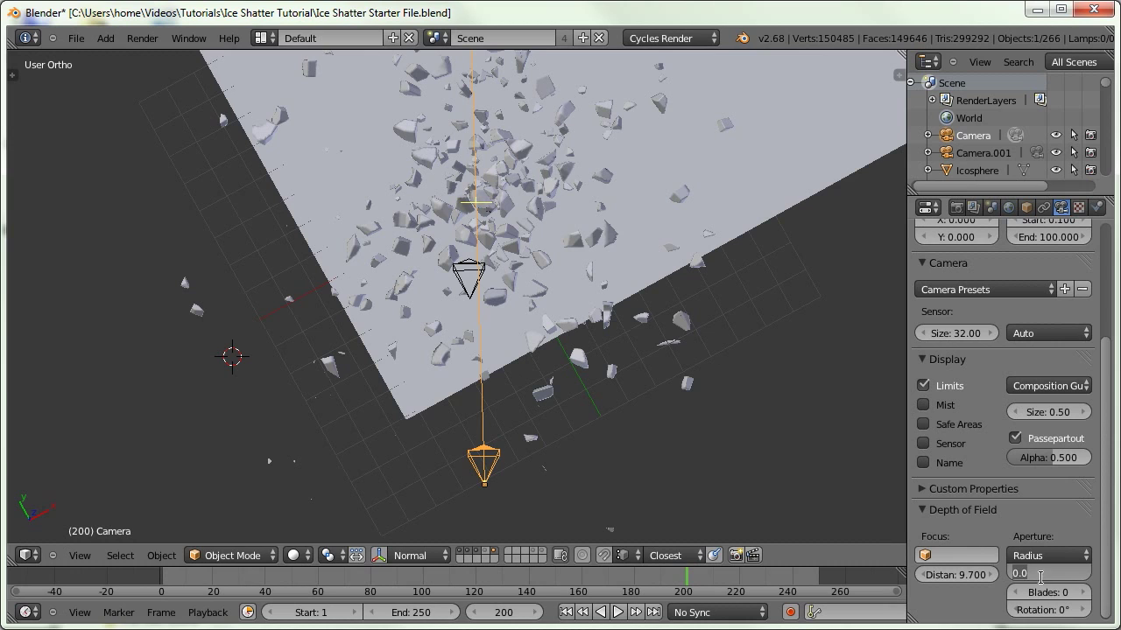
{"action": "type", "text": "5"}
{"action": "key", "text": "Return"}
Preview the depth of field through the camera with Rendered shading, and render frame 200 as a full image
{"action": "key", "text": "KP_0"}
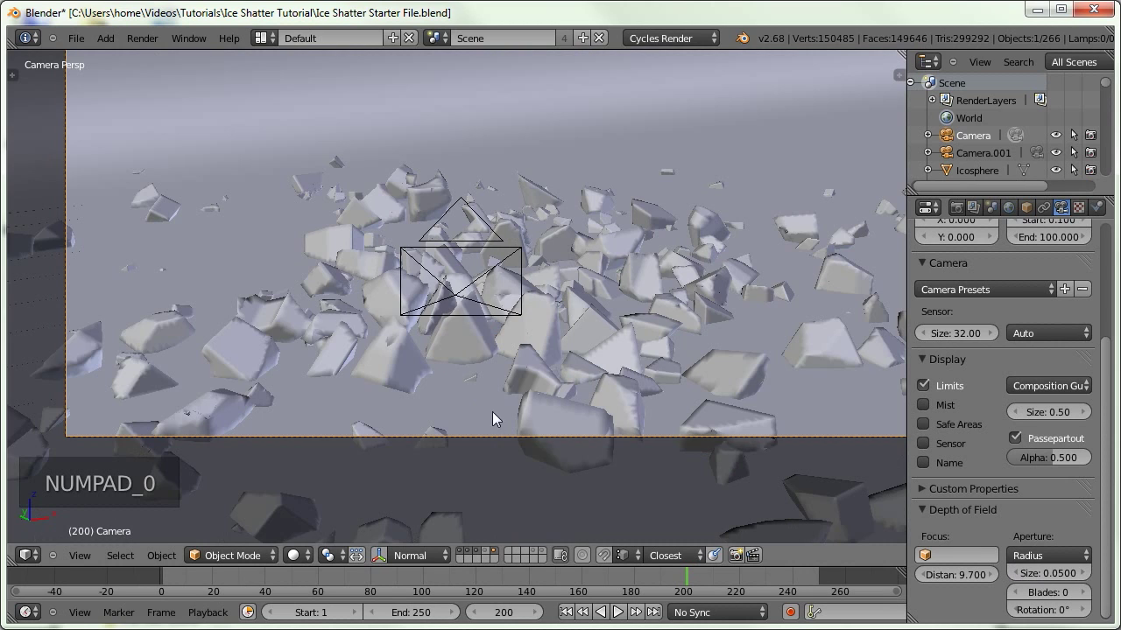
{"action": "left_click", "coordinate": [296, 555]}
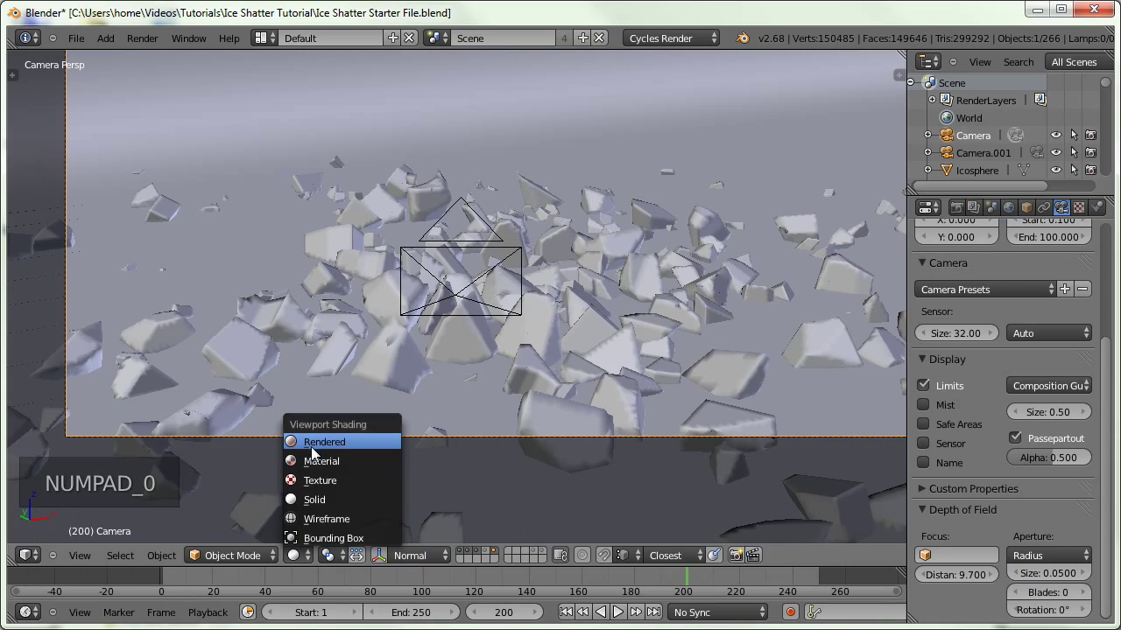
{"action": "left_click", "coordinate": [342, 448]}
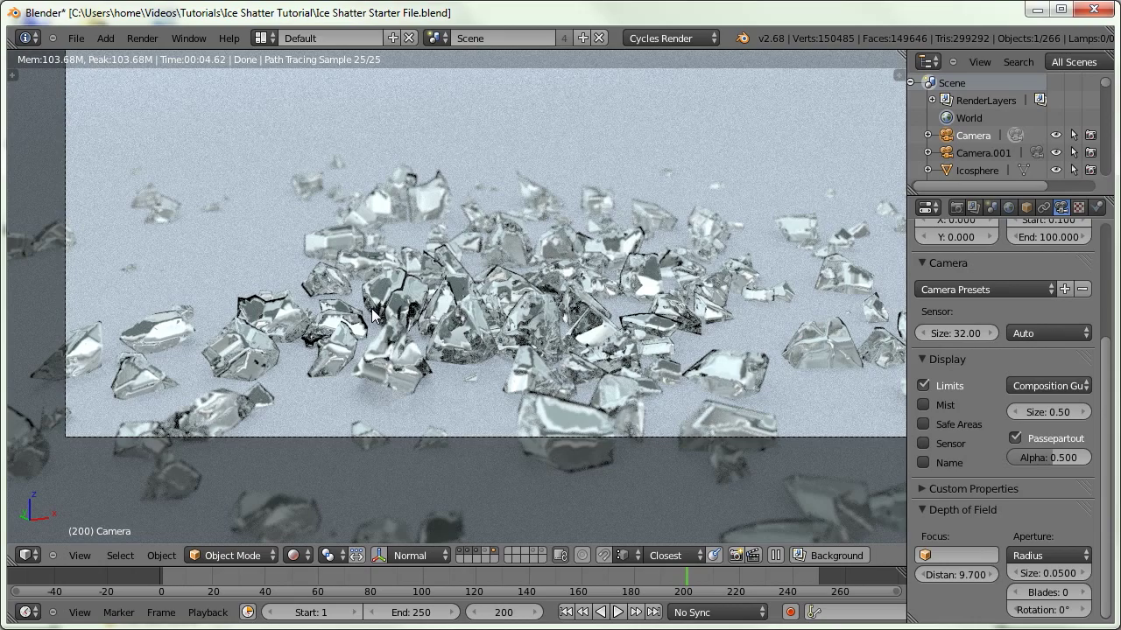
{"action": "key", "text": "F12"}
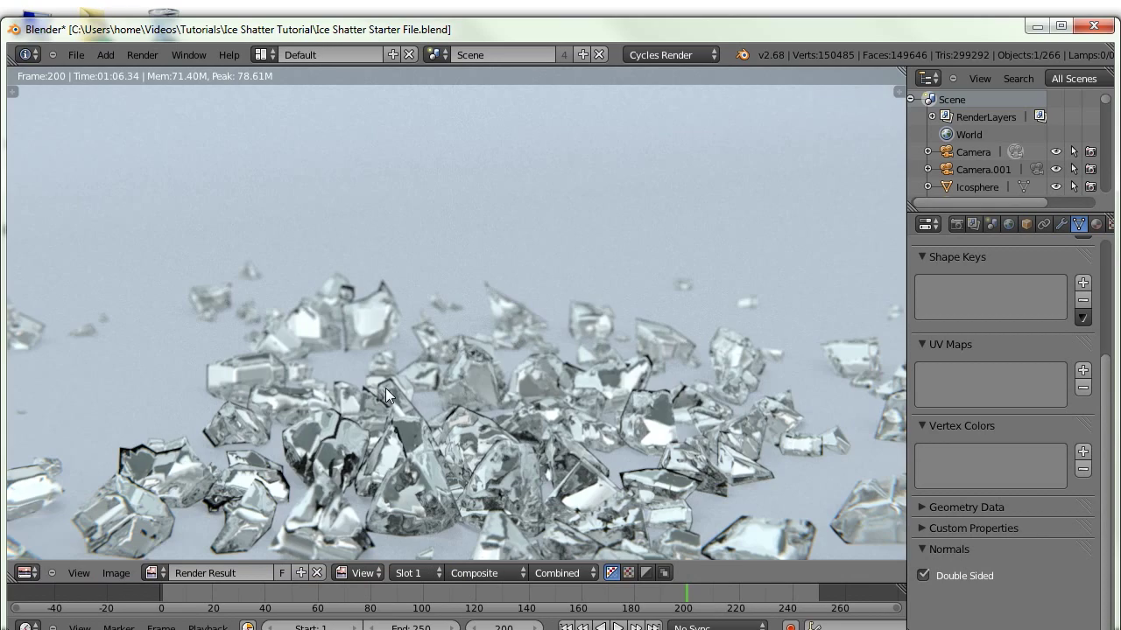
{"action": "scroll", "coordinate": [386, 387], "scroll_direction": "down", "scroll_amount": 2}
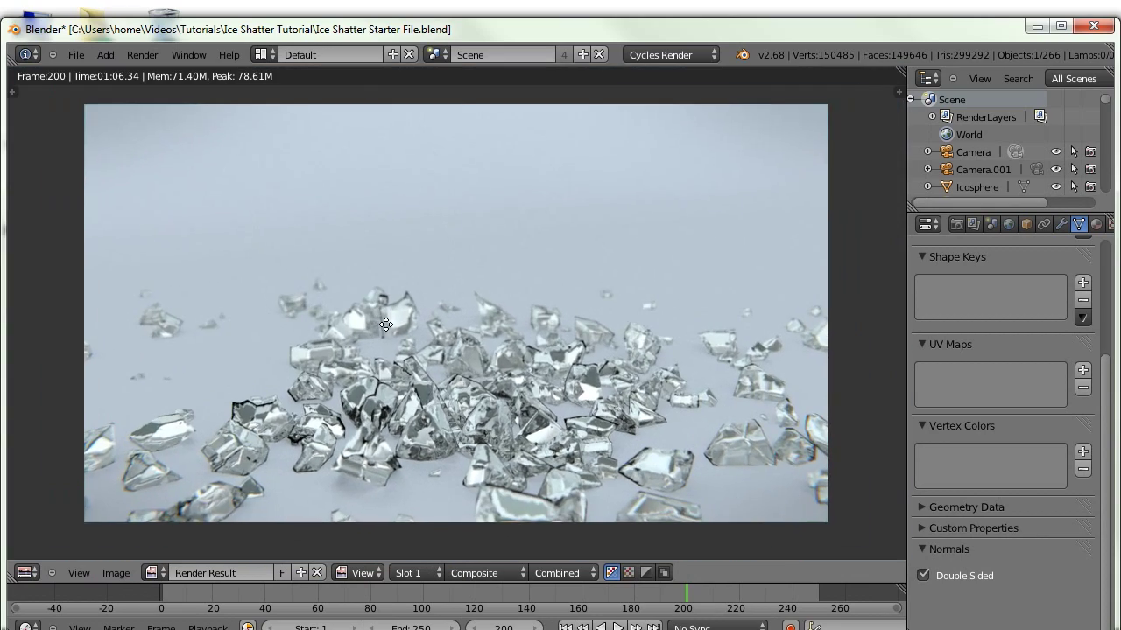